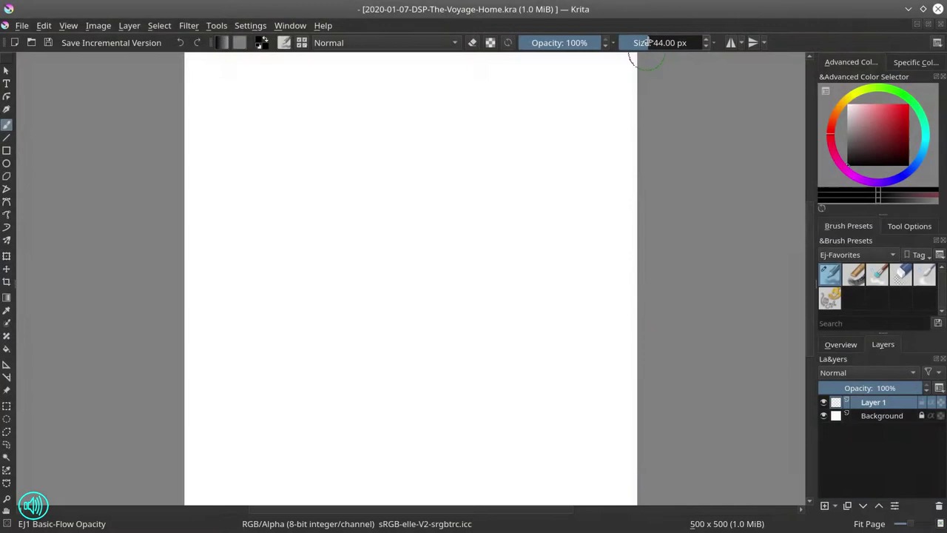
Shrink the brush, paint a rough horizontal stroke across the canvas, then erase it.
drag(648, 42, 633, 42)
drag(199, 332, 475, 330)
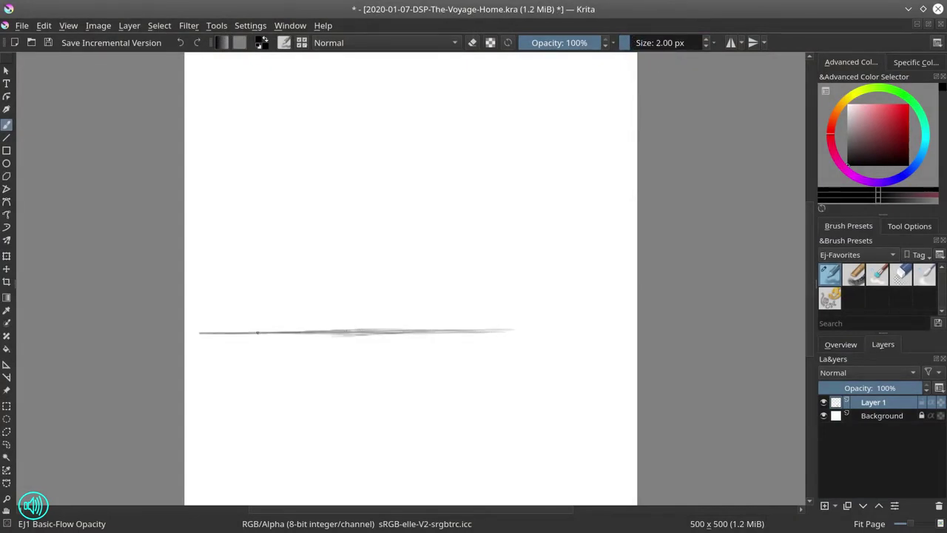
drag(257, 332, 549, 327)
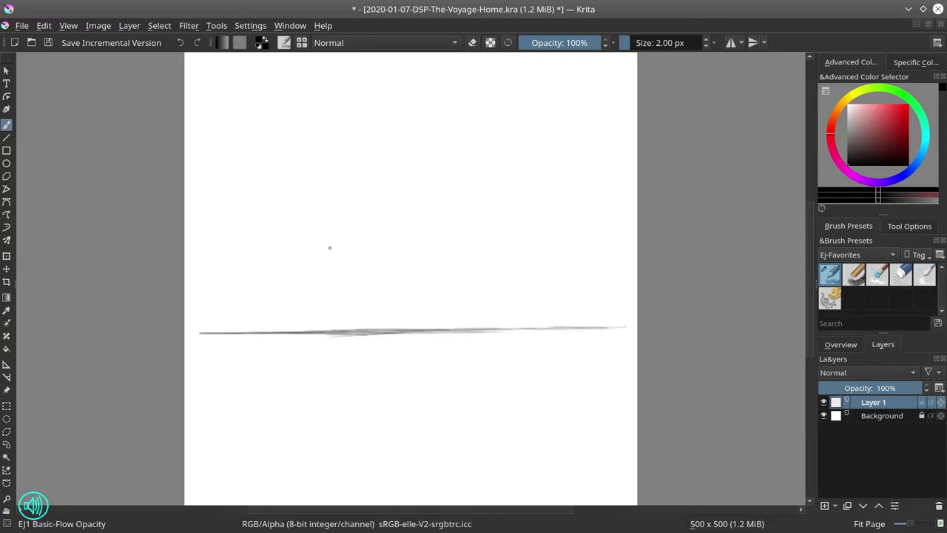
click(900, 274)
drag(193, 332, 638, 325)
Draw a straight, thin black horizontal line across the canvas above its middle.
key(v)
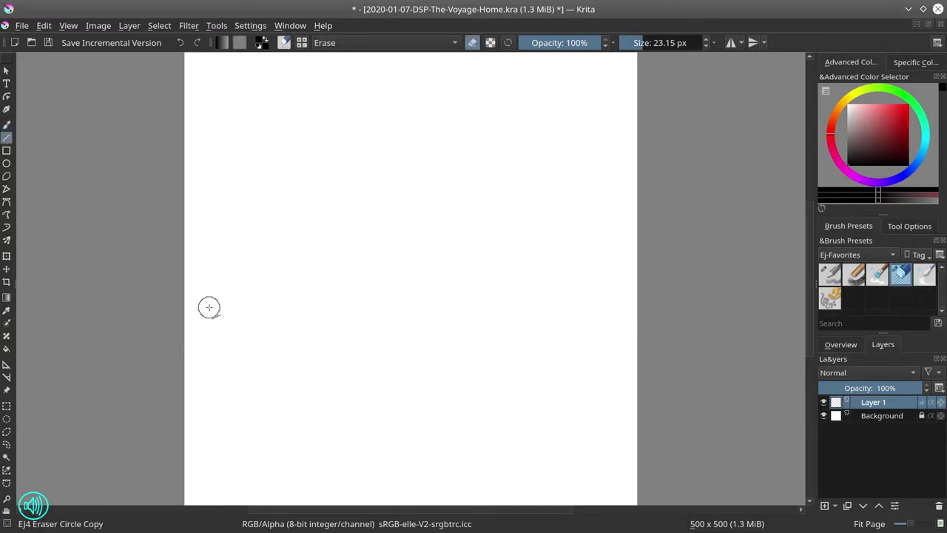
drag(209, 307, 597, 307)
key(/)
drag(214, 266, 589, 269)
key(ctrl+z)
drag(215, 263, 596, 260)
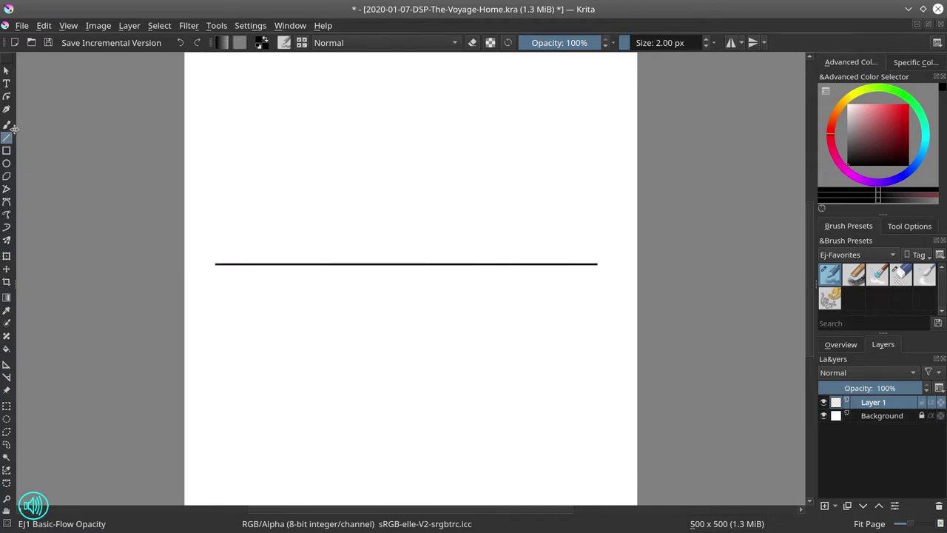
Duplicate Layer 1 and rotate the copy 90° right into a vertical line.
right_click(860, 403)
click(784, 185)
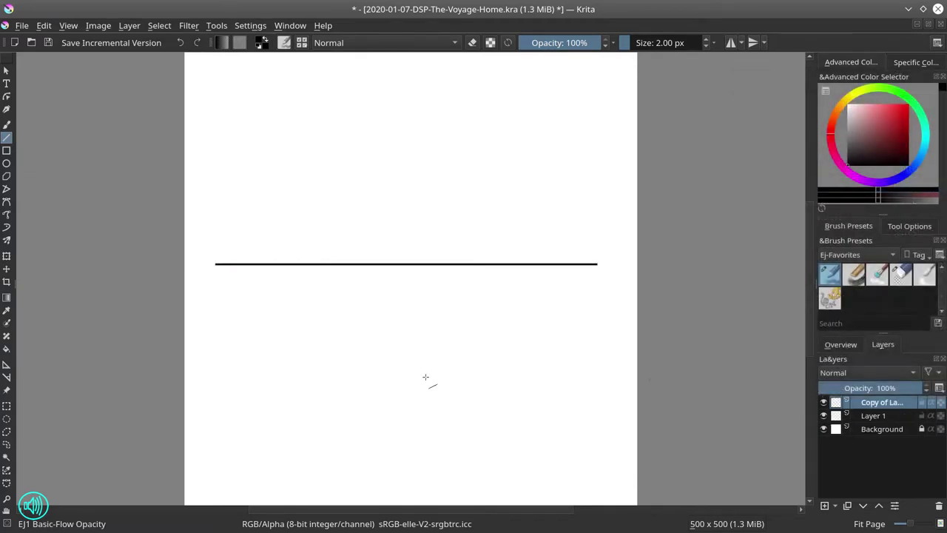
click(130, 25)
mouse_move(285, 168)
mouse_move(369, 214)
click(524, 232)
key(t)
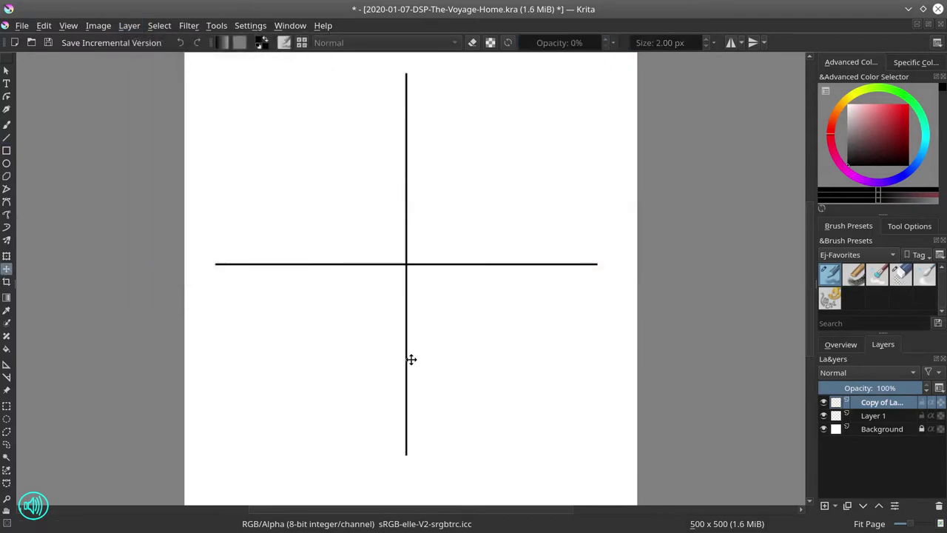
Copy the vertical line into a double pillar and place another double pillar near the right side.
right_click(876, 406)
click(770, 184)
drag(439, 380, 447, 380)
right_click(877, 405)
click(769, 122)
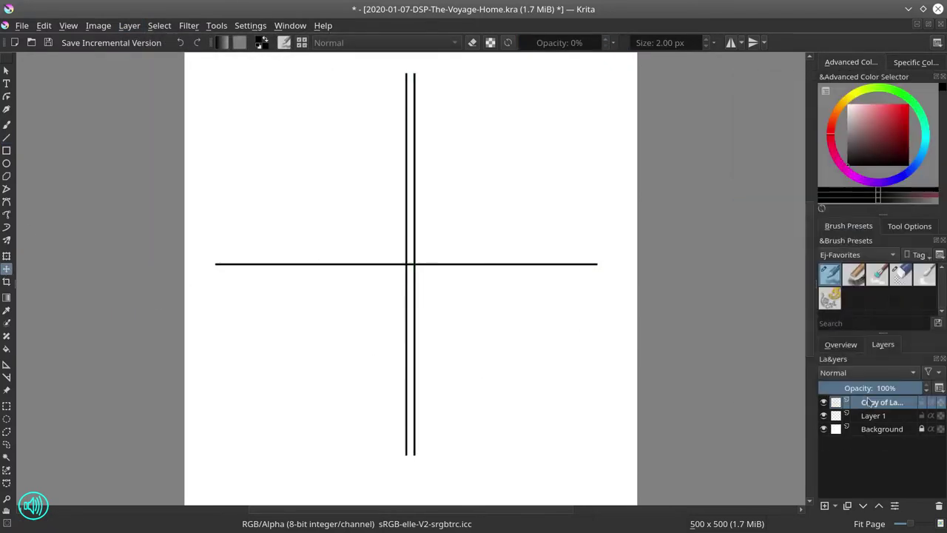
right_click(877, 404)
click(770, 153)
drag(462, 398, 610, 405)
Duplicate both double-line layers and merge all line layers with Layer 1 into one.
ctrl+click(887, 416)
right_click(881, 420)
click(769, 308)
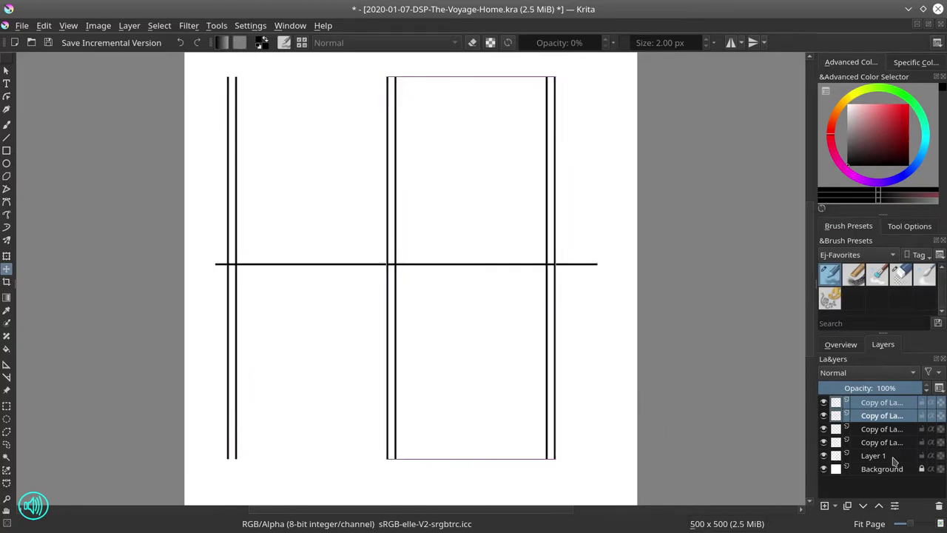
shift+click(895, 457)
right_click(893, 457)
click(853, 370)
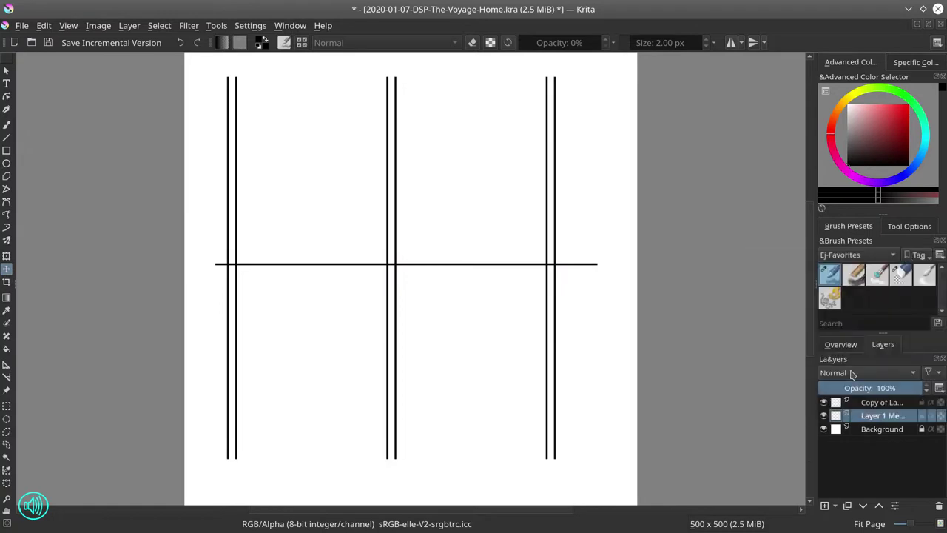
Delete the pillar lines below the horizon and merge the remaining copy into the merged layer.
click(6, 405)
drag(610, 487, 190, 266)
key(Delete)
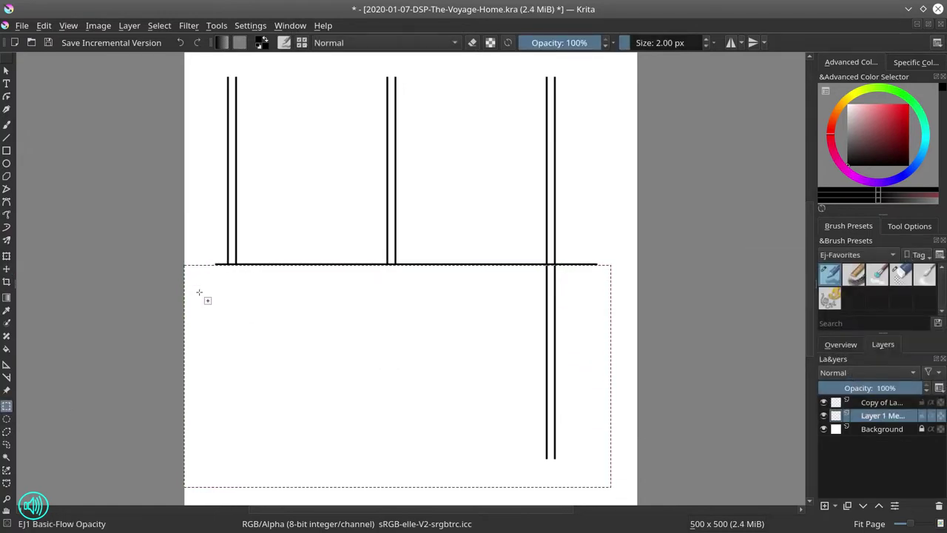
right_click(877, 402)
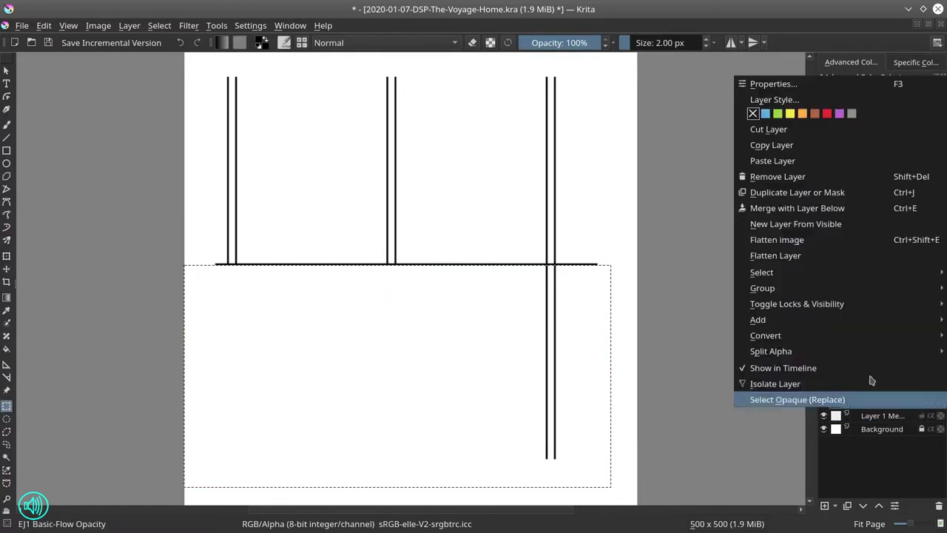
click(795, 224)
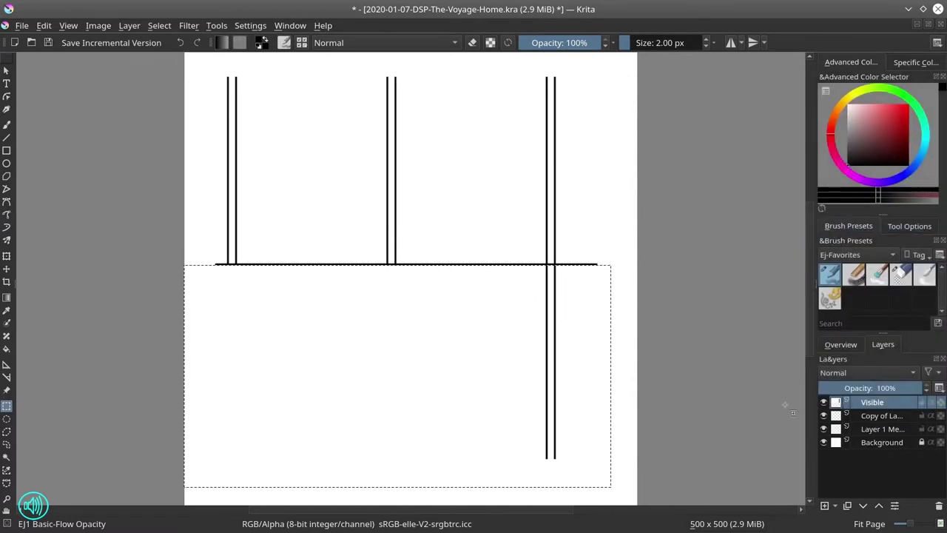
key(ctrl+z)
right_click(845, 403)
click(774, 198)
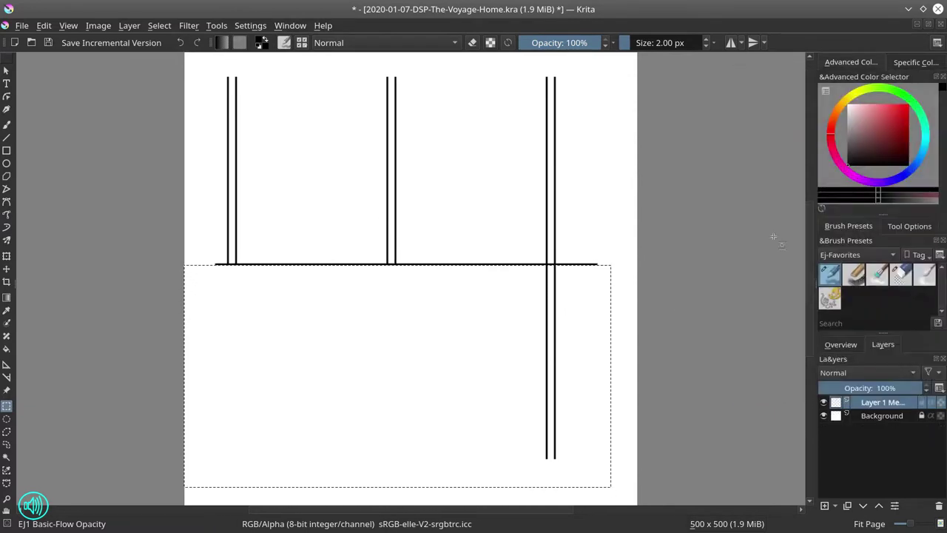
key(Delete)
Clear the selection, switch to the freehand brush and add a new blank Layer 2.
click(159, 25)
click(185, 59)
click(841, 345)
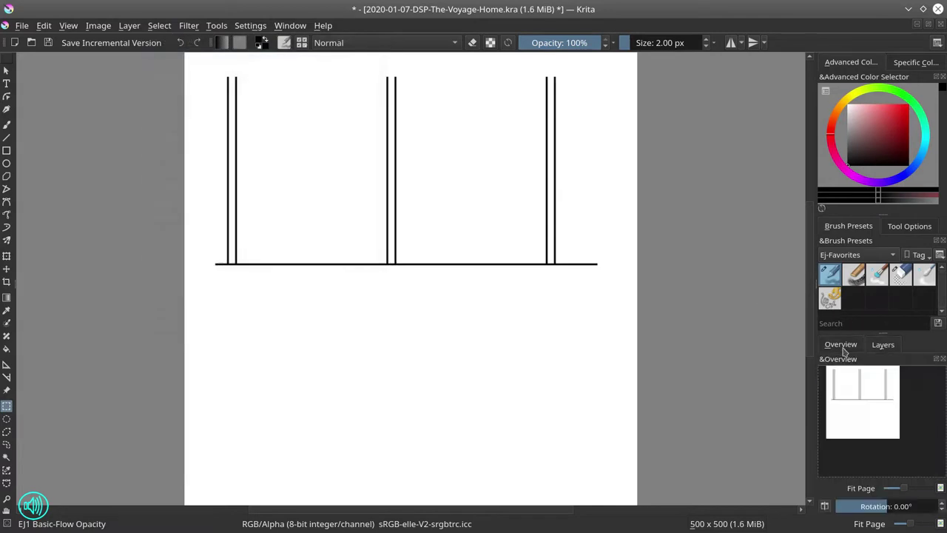
click(6, 124)
click(882, 344)
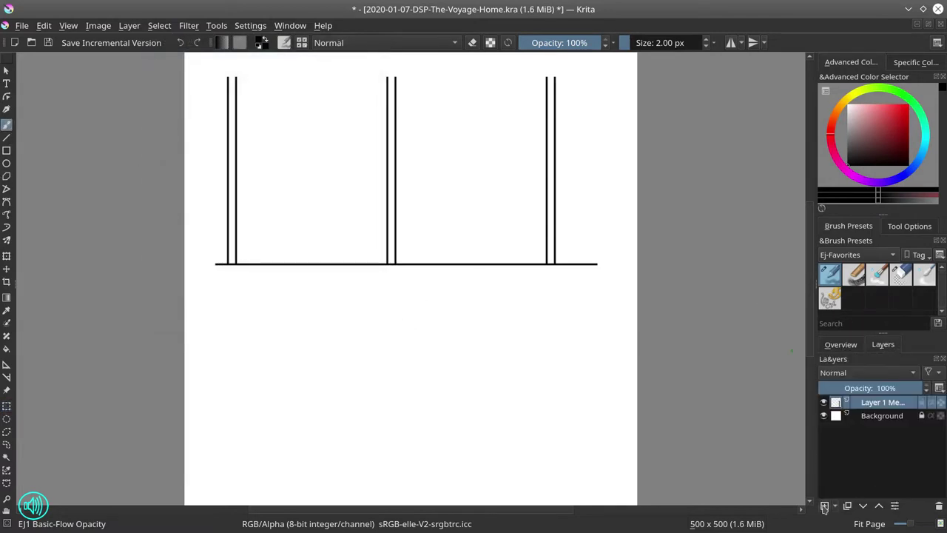
click(824, 505)
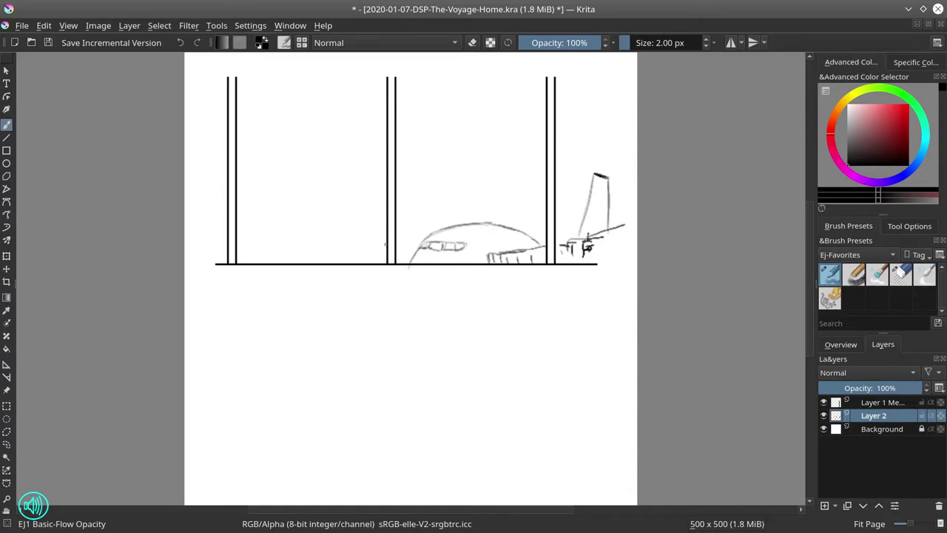
Zoom in and move the standing figure about 50 px left with a rectangle selection.
scroll(385, 244, up, 3)
mouse_move(408, 229)
mouse_down()
mouse_move(308, 297)
mouse_move(293, 260)
mouse_up()
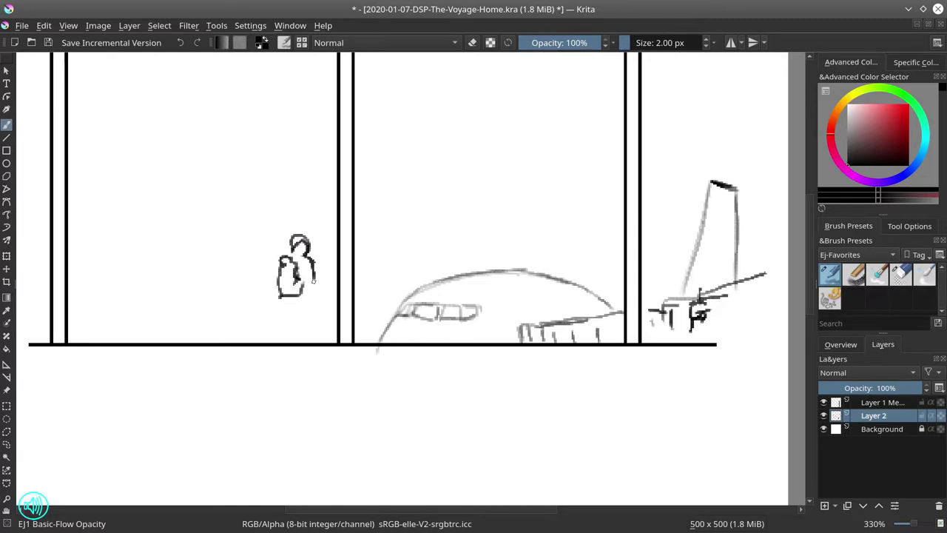
click(900, 274)
key(ctrl+r)
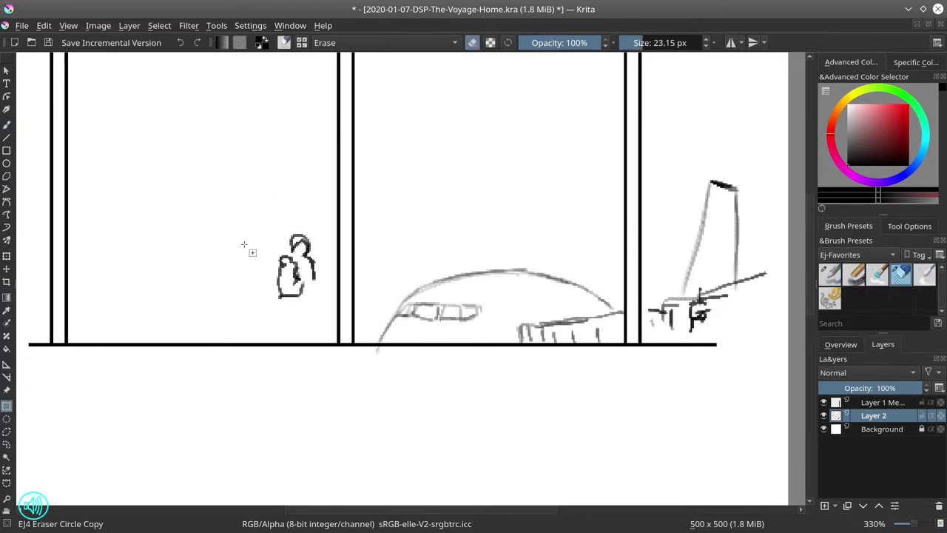
drag(241, 214, 321, 316)
click(6, 269)
drag(296, 267, 257, 264)
Deselect and refine the figure with a body outline and a leg line.
click(830, 274)
click(5, 124)
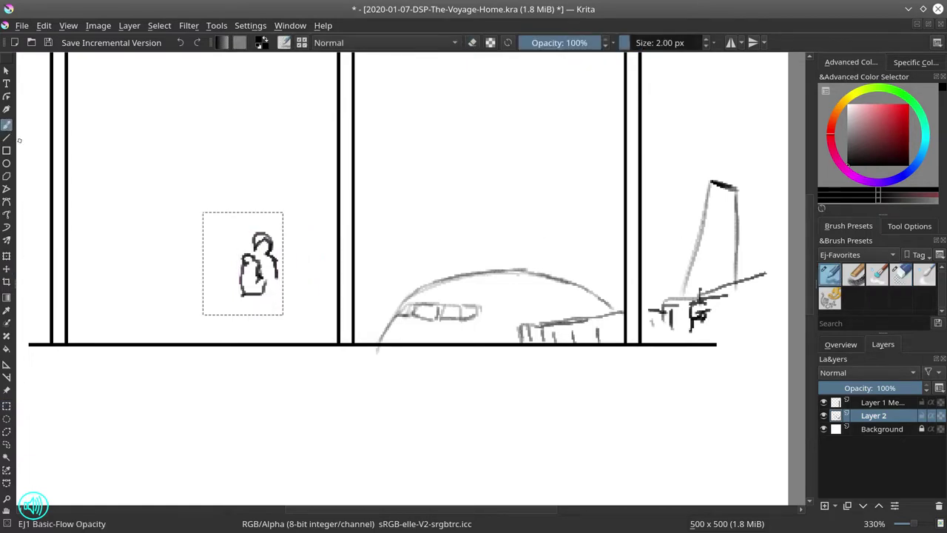
click(159, 26)
click(178, 56)
drag(256, 261, 247, 294)
drag(252, 294, 252, 306)
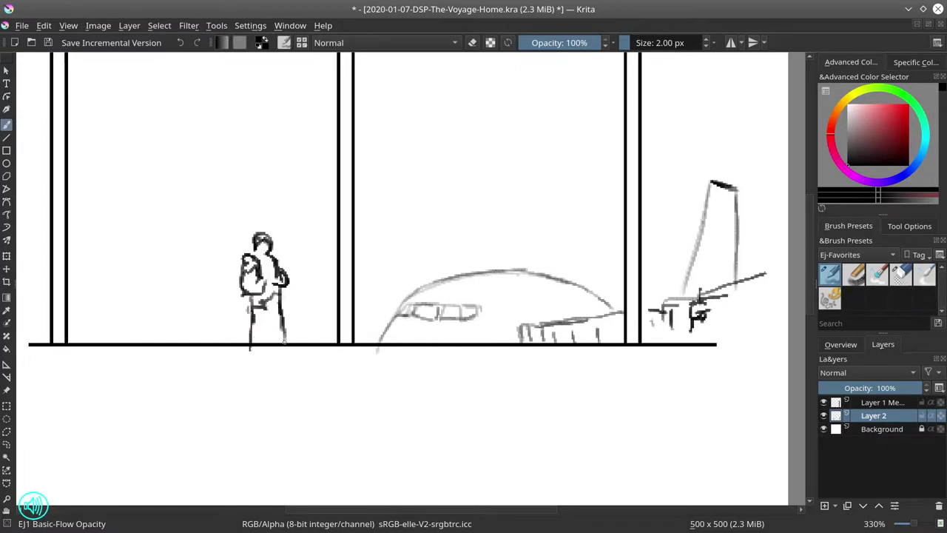
Save the sketch file with File > Save.
click(840, 344)
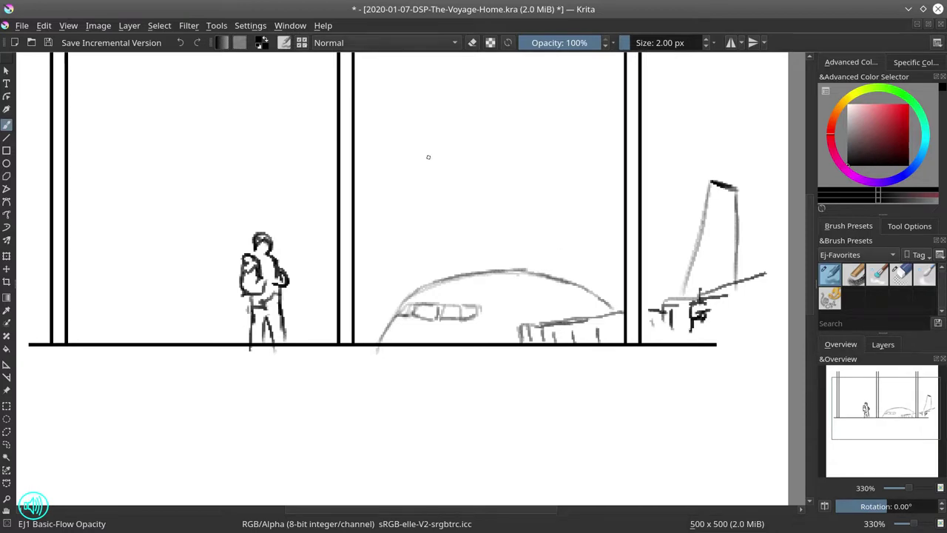
key(alt+f)
key(s)
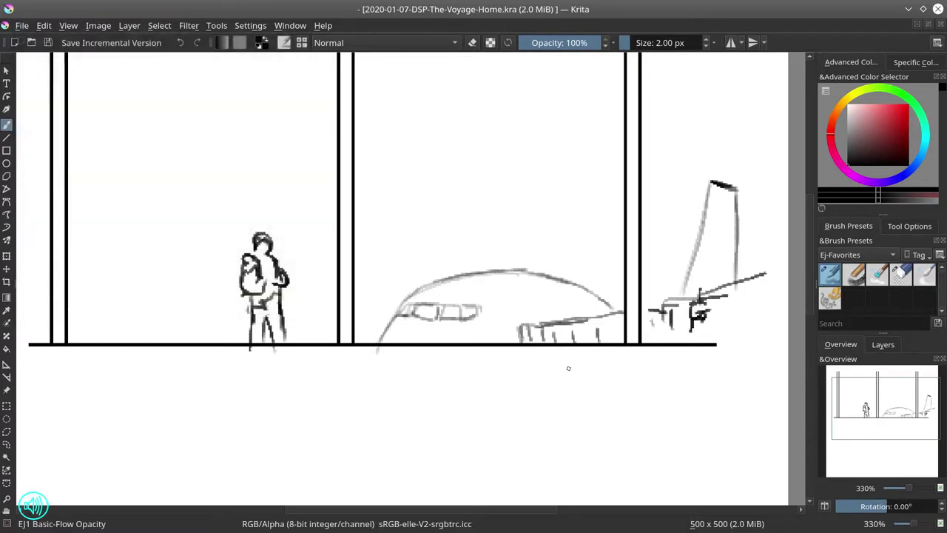
scroll(568, 367, down, 5)
click(883, 344)
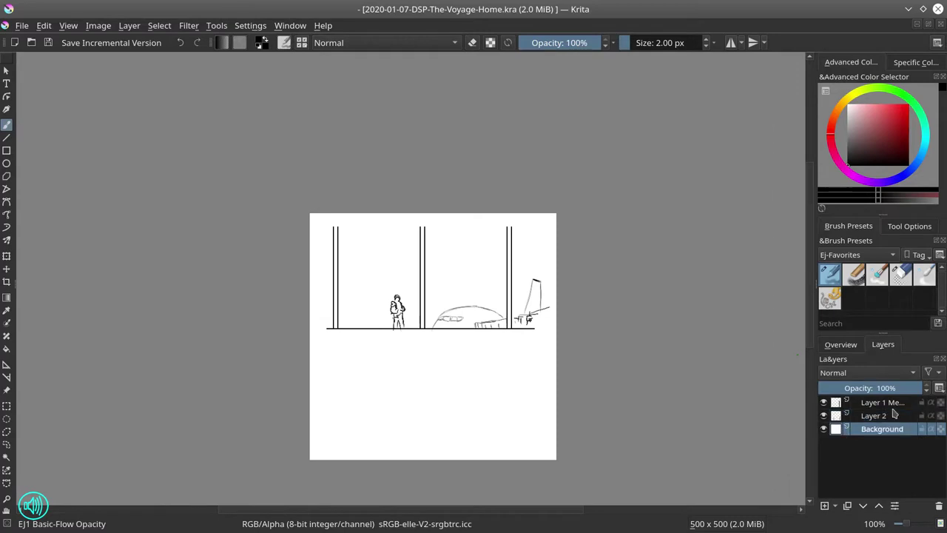
Pick a teal colour and fill the lower canvas with a cyan-to-white gradient.
click(925, 139)
drag(905, 135, 909, 105)
click(6, 296)
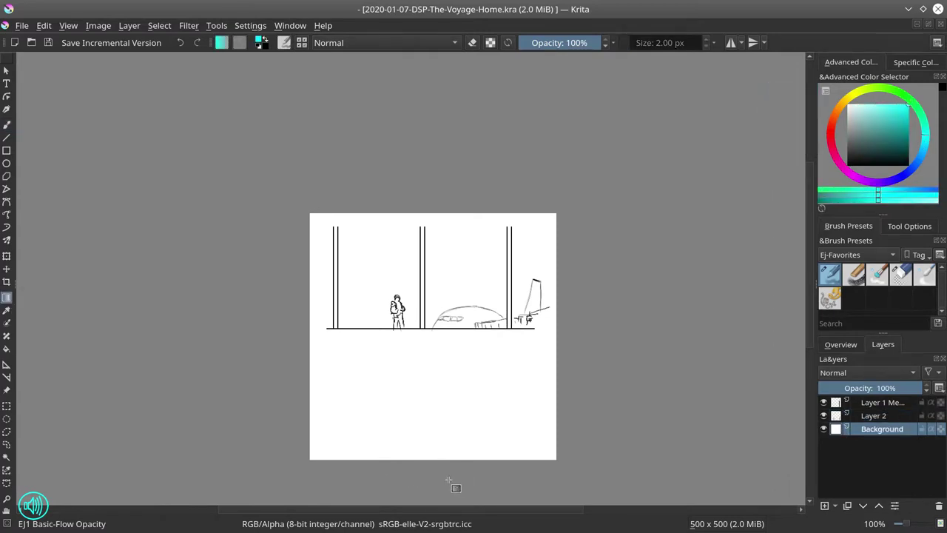
drag(448, 481, 445, 307)
key(ctrl+z)
drag(440, 470, 439, 268)
Draw a pale blue gradient from the top and a pale cyan floor gradient up to the horizon.
drag(921, 152, 918, 161)
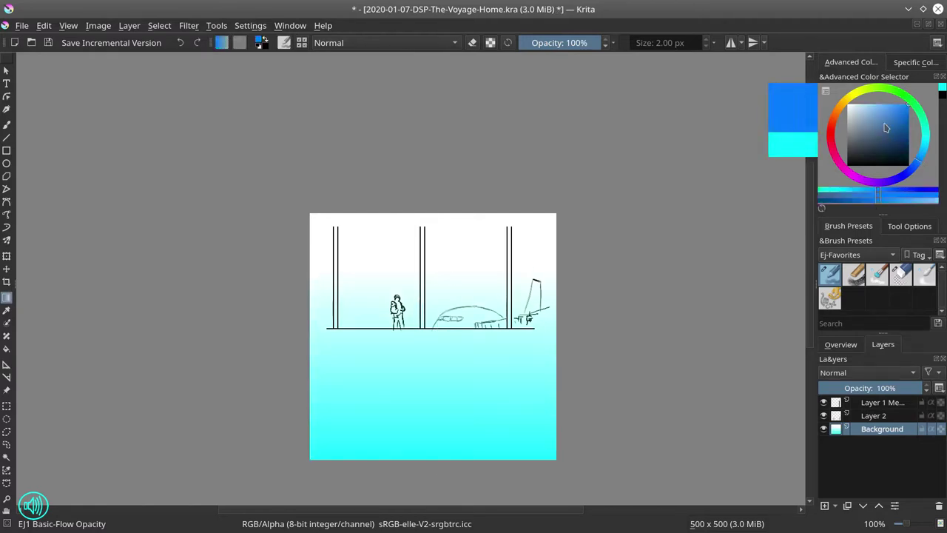
click(883, 123)
drag(434, 198, 433, 402)
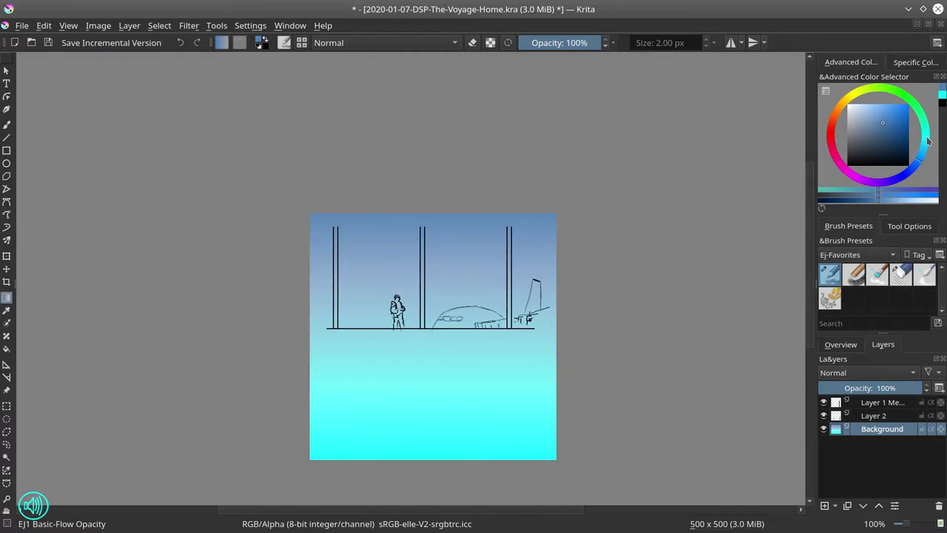
drag(928, 140, 924, 136)
click(870, 109)
drag(438, 485, 436, 290)
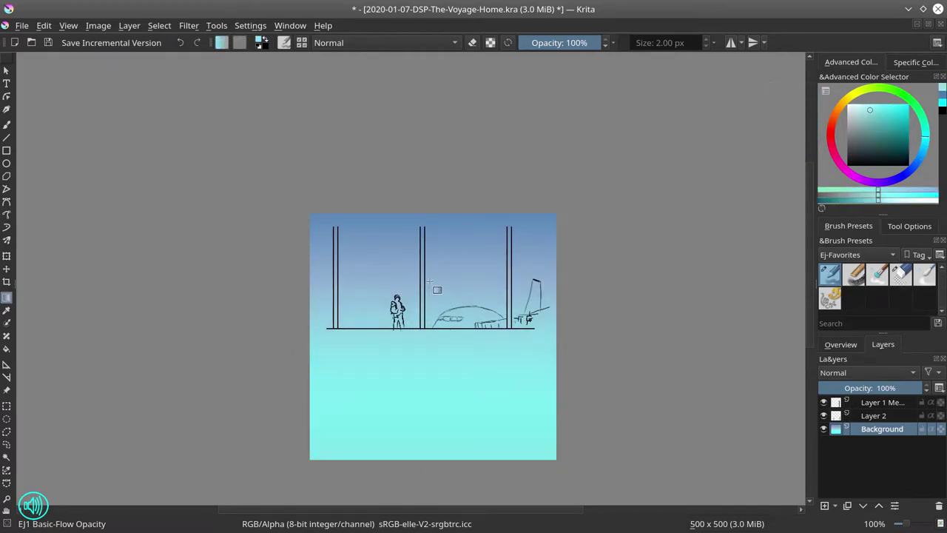
drag(443, 473, 441, 246)
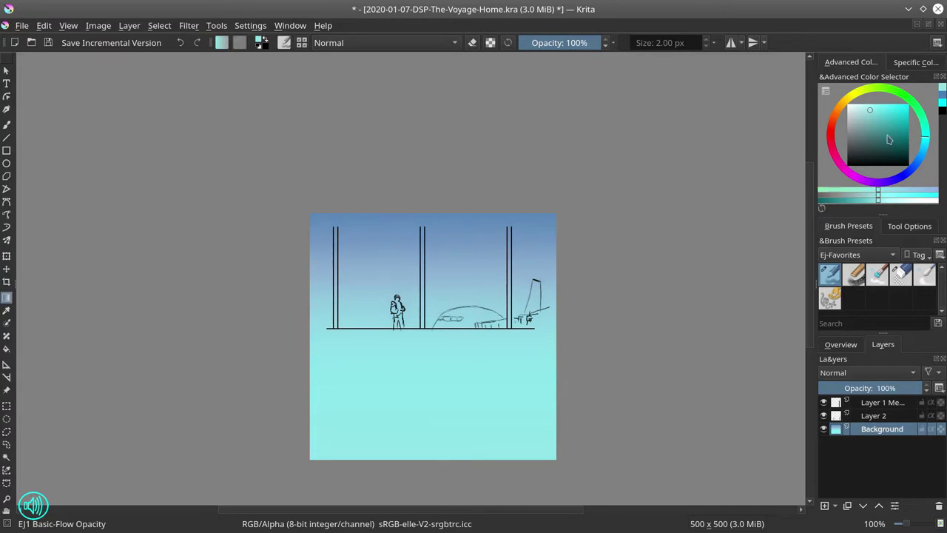
drag(426, 483, 426, 275)
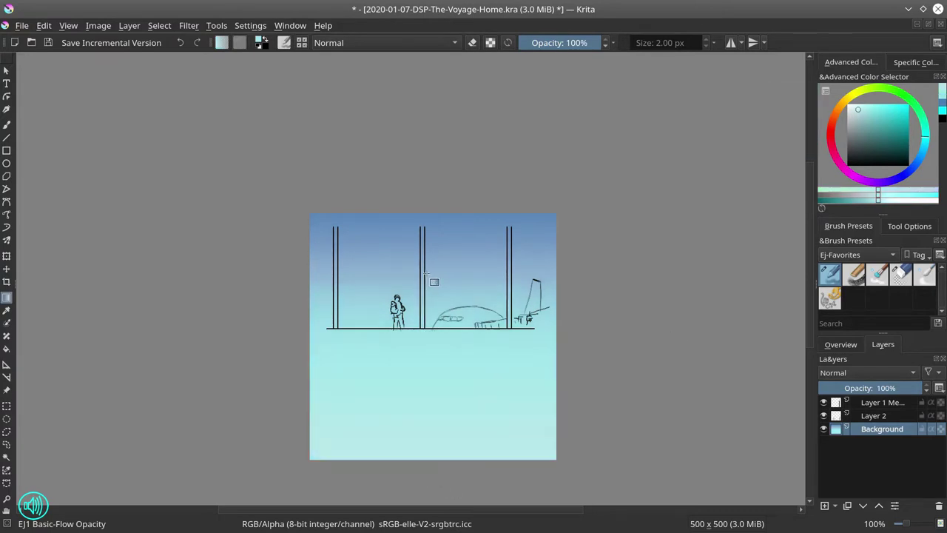
drag(436, 492, 444, 244)
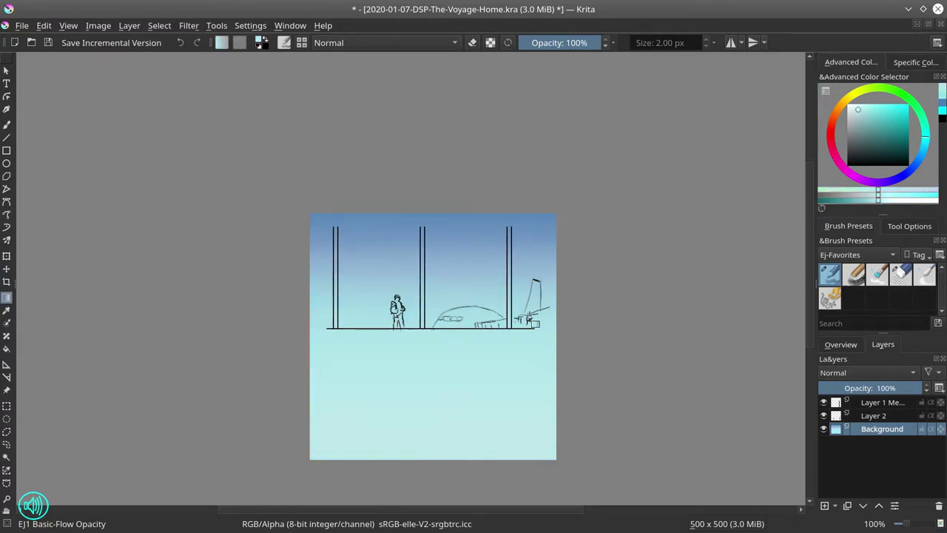
Apply a Color Adjustment curve raising the midtone point to input 132 / output 162.
scroll(527, 318, up, 3)
click(189, 25)
mouse_move(205, 57)
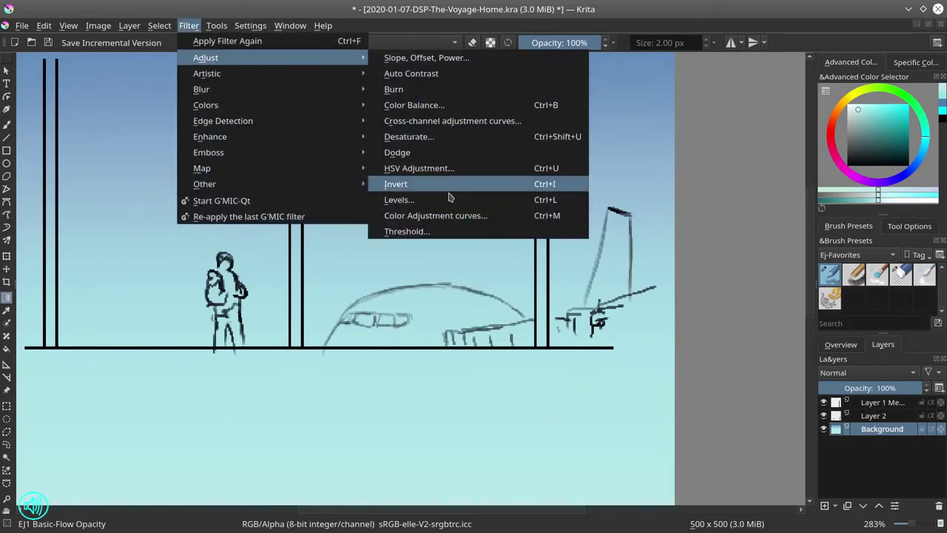
click(435, 215)
drag(676, 249, 679, 235)
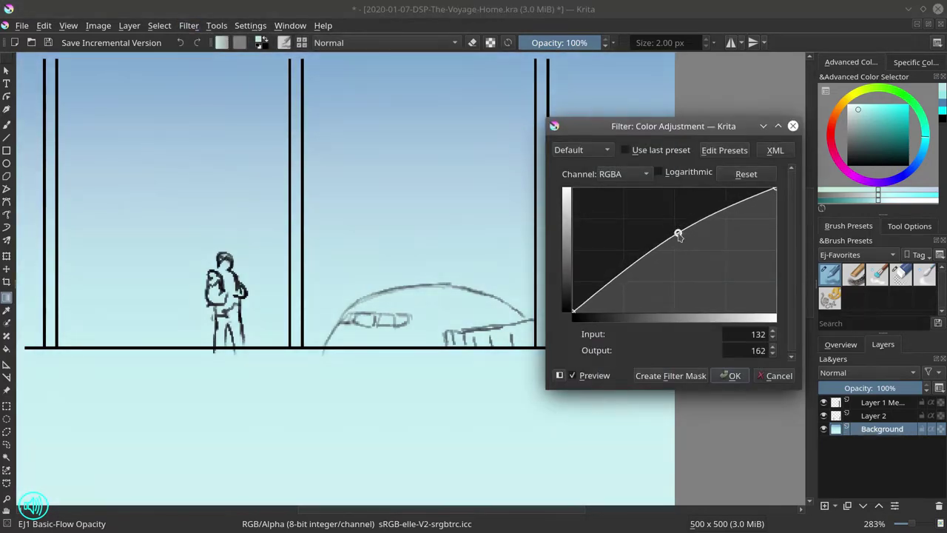
click(731, 375)
scroll(736, 369, down, 2)
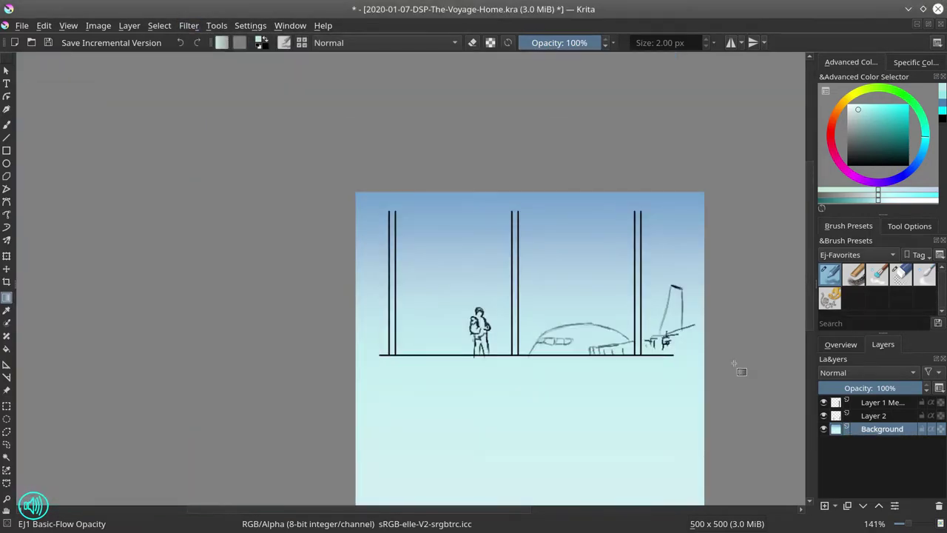
Lock the Background layer and add a new empty layer.
click(922, 429)
key(Insert)
key(ctrl+r)
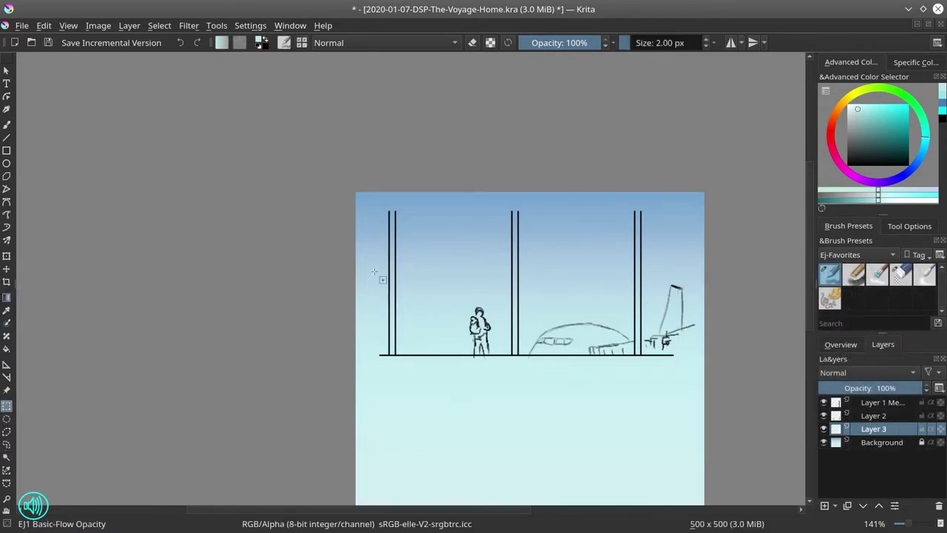
drag(390, 213, 402, 395)
click(395, 387)
Select the three pillars and floor band, and trace the airplane nose and fuselage into the selection.
scroll(400, 299, up, 3)
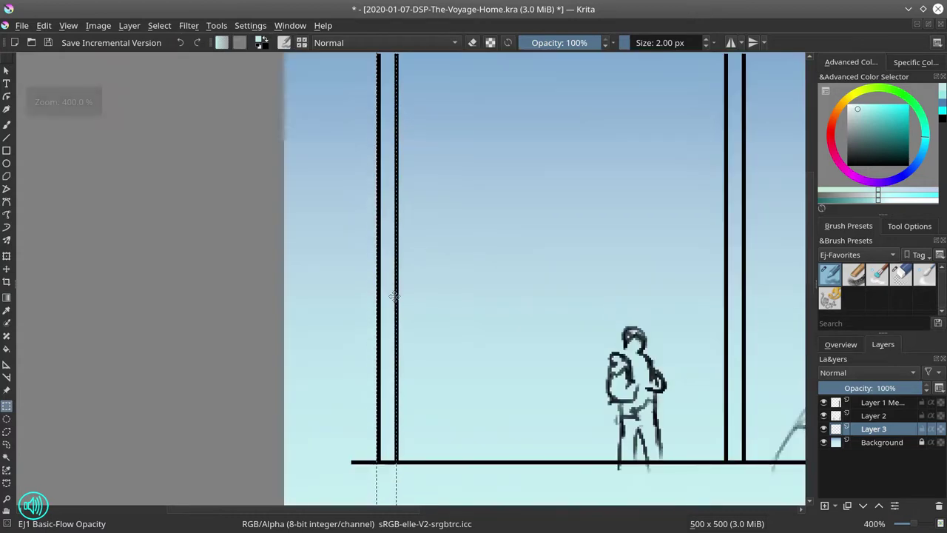
scroll(426, 305, down, 1)
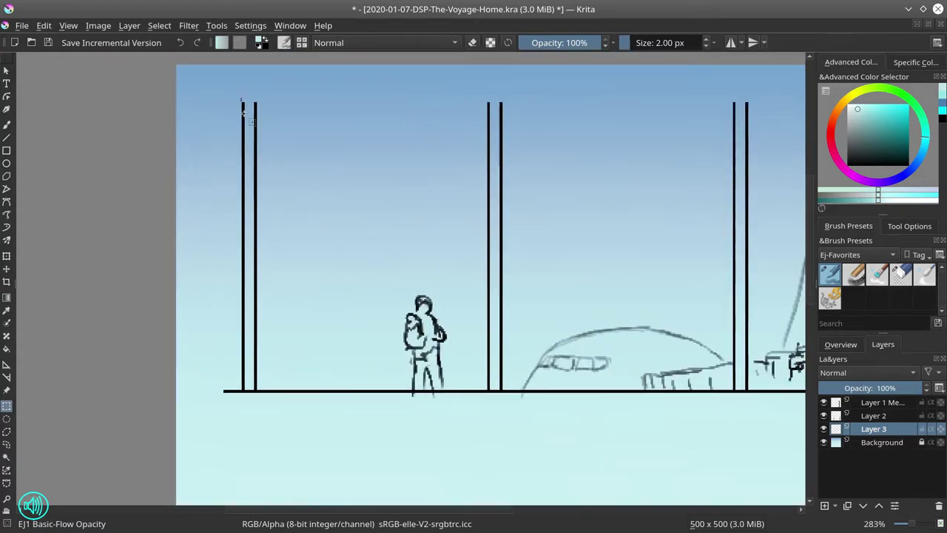
drag(241, 97, 257, 429)
drag(486, 95, 503, 417)
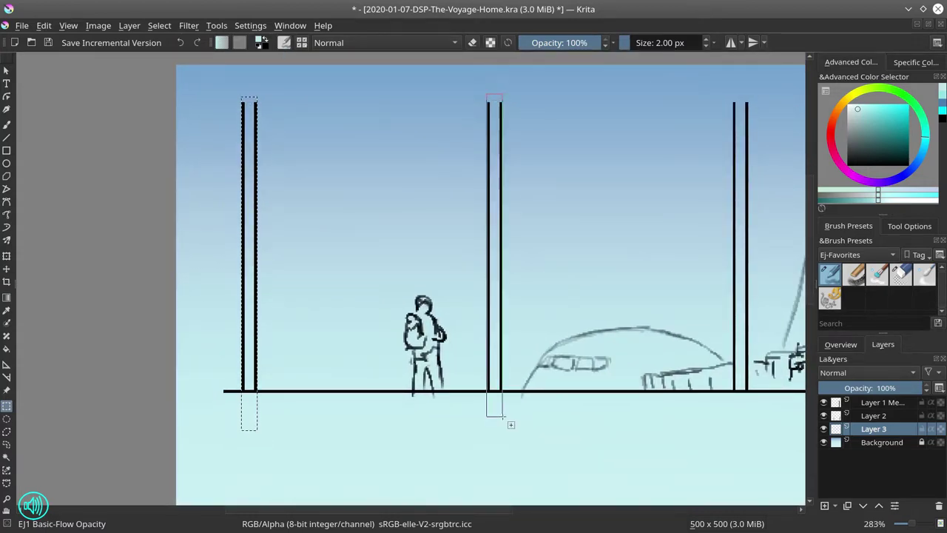
drag(732, 90, 748, 424)
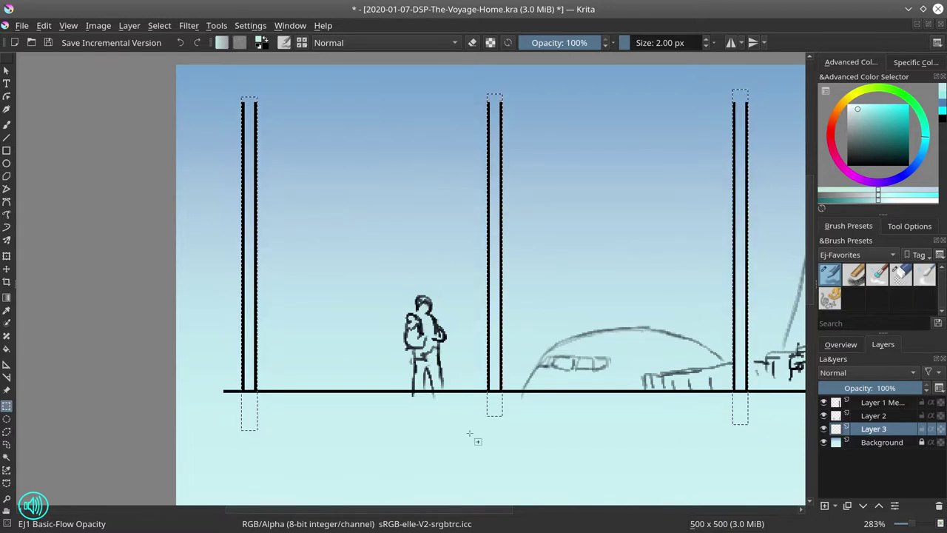
drag(469, 433, 356, 371)
drag(748, 442, 87, 328)
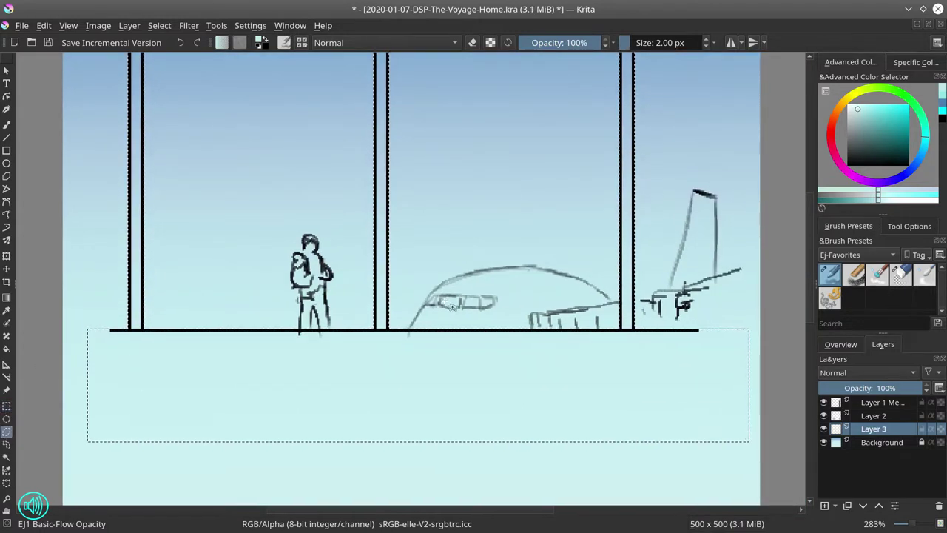
drag(391, 354, 448, 280)
drag(530, 268, 591, 284)
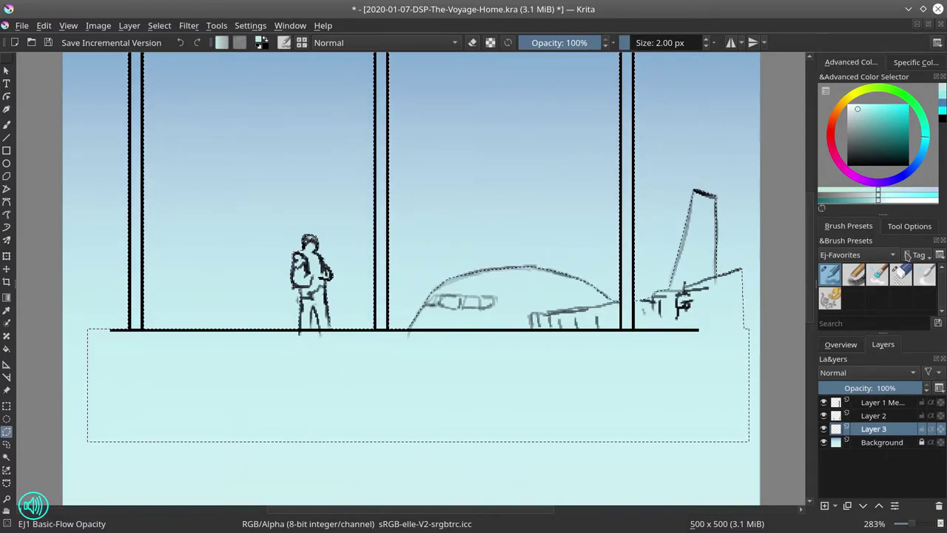
click(909, 226)
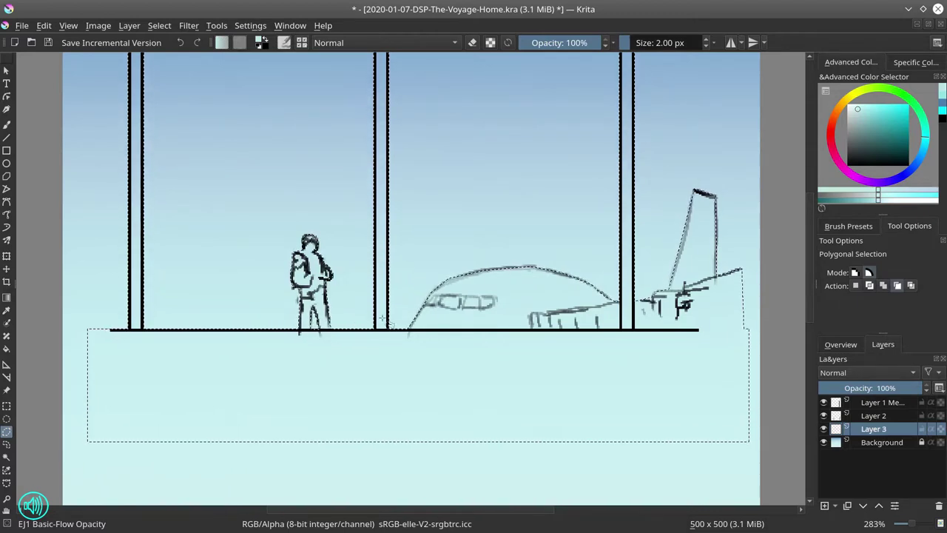
Hide Layers 1 and 2, then Copy merged and paste the selection as a new layer.
click(823, 416)
click(823, 401)
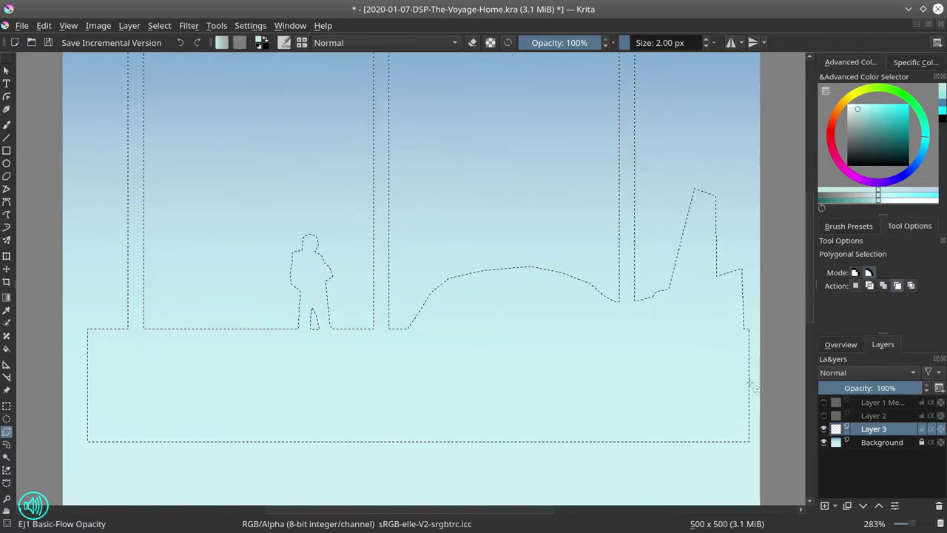
click(22, 26)
mouse_move(44, 25)
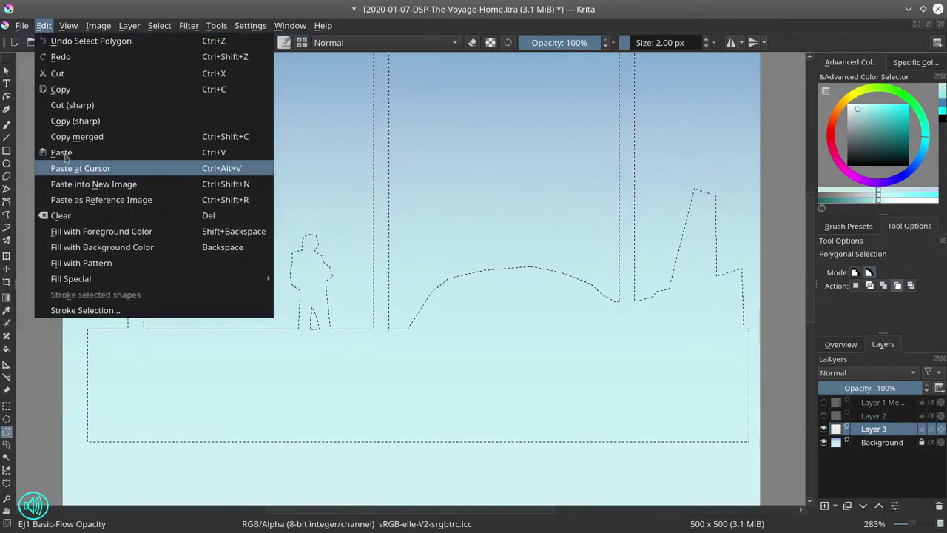
click(74, 136)
click(43, 25)
click(65, 152)
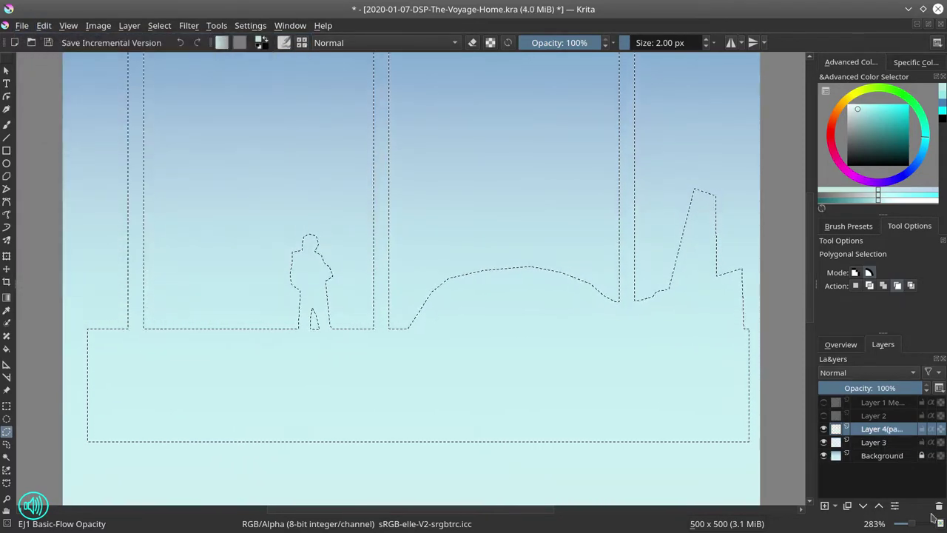
Delete empty Layer 3, show the sketches, set Layer 1 to 53% opacity and merge it into Layer 2.
click(898, 442)
click(939, 506)
click(823, 416)
click(823, 402)
click(823, 405)
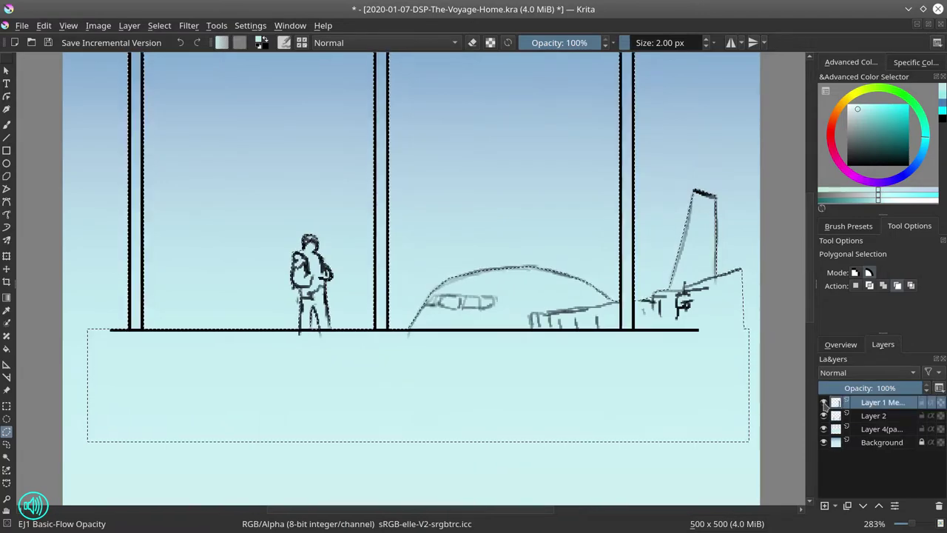
click(875, 389)
right_click(884, 406)
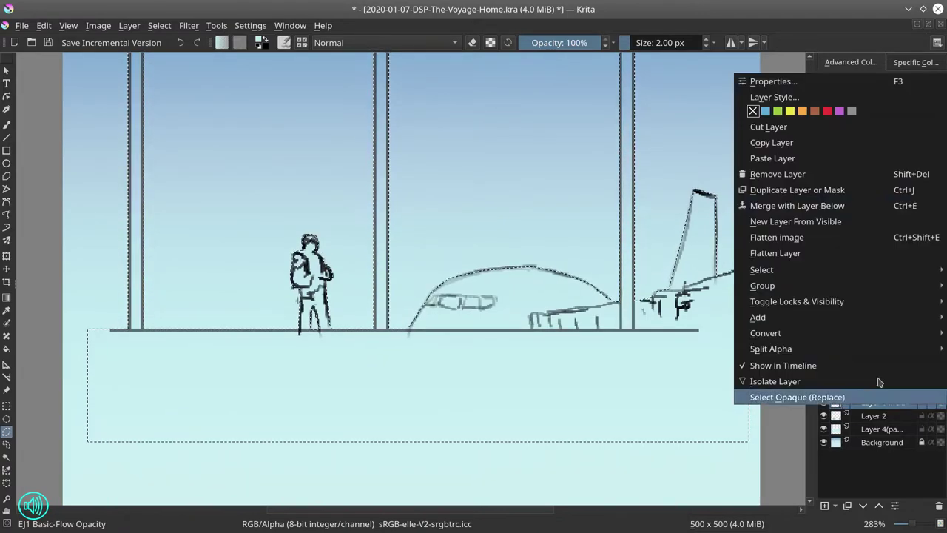
click(813, 205)
right_click(878, 406)
Rename the merged line art layer to 'sketch'.
click(814, 189)
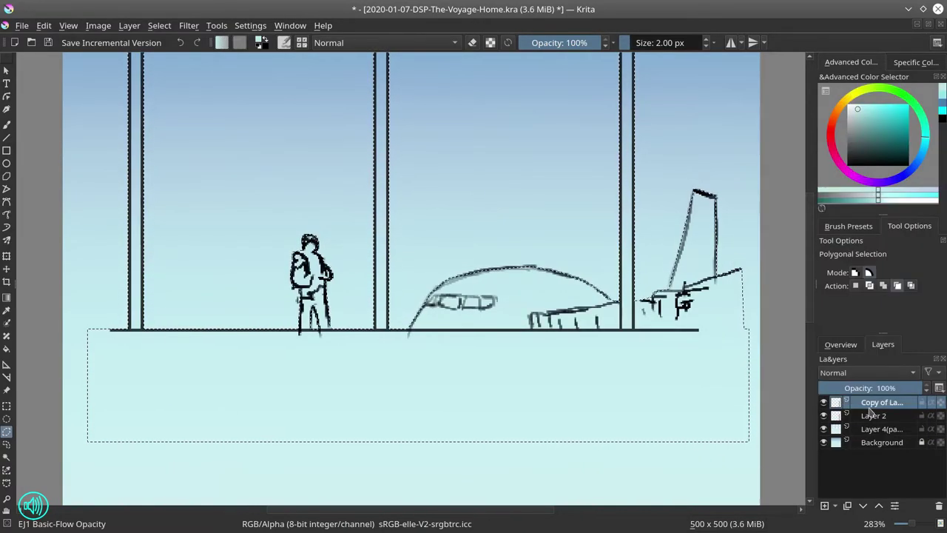
right_click(880, 403)
click(817, 204)
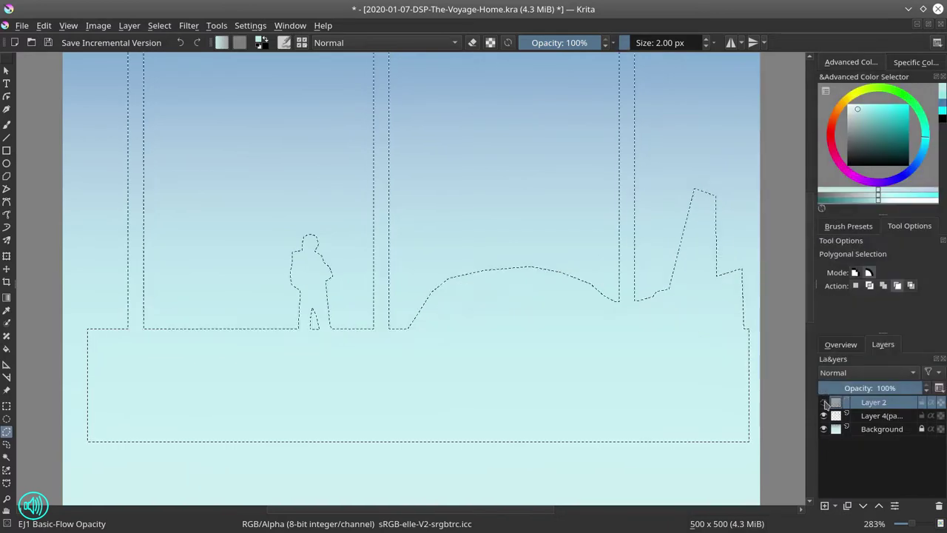
double_click(873, 403)
text(sketch)
key(Return)
Duplicate the sketch layer, fade it to 77% opacity, and duplicate the pasted layer.
right_click(879, 405)
click(797, 189)
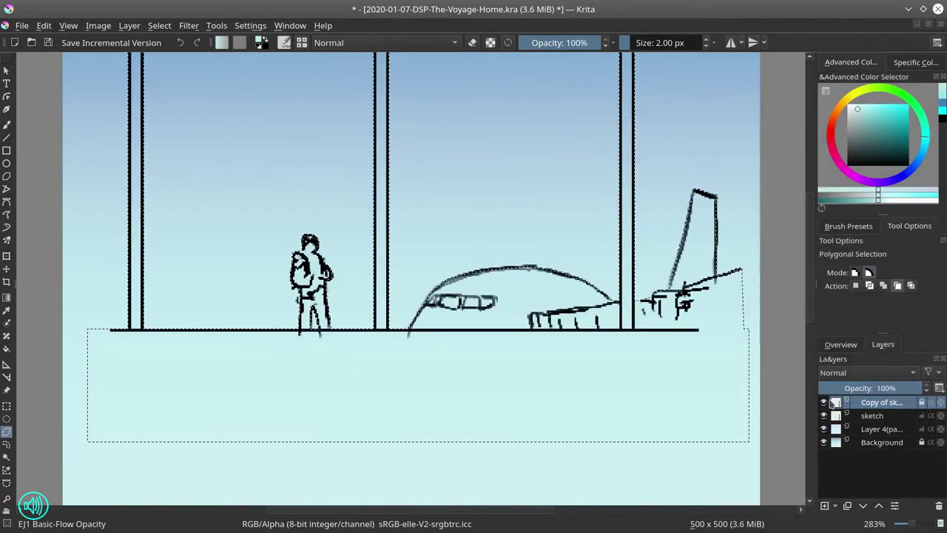
drag(907, 388, 899, 387)
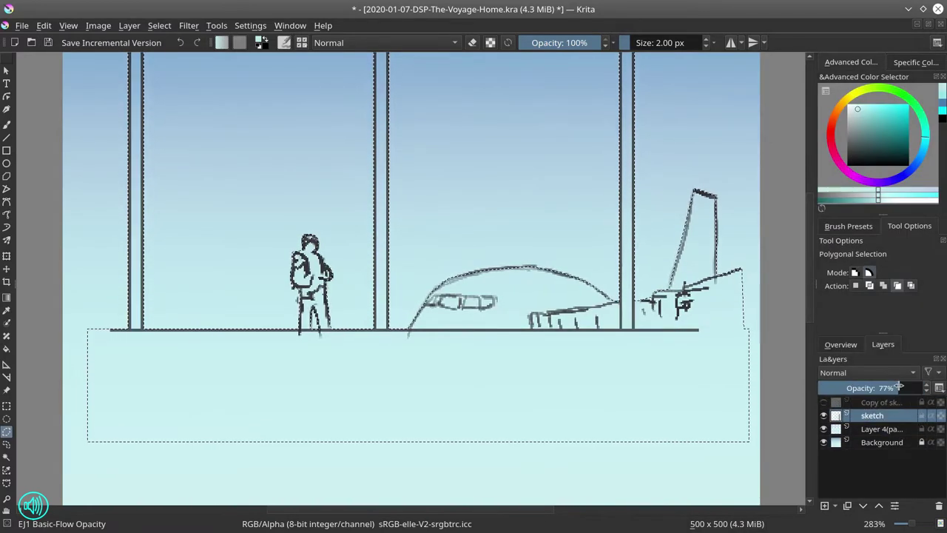
right_click(850, 428)
click(799, 215)
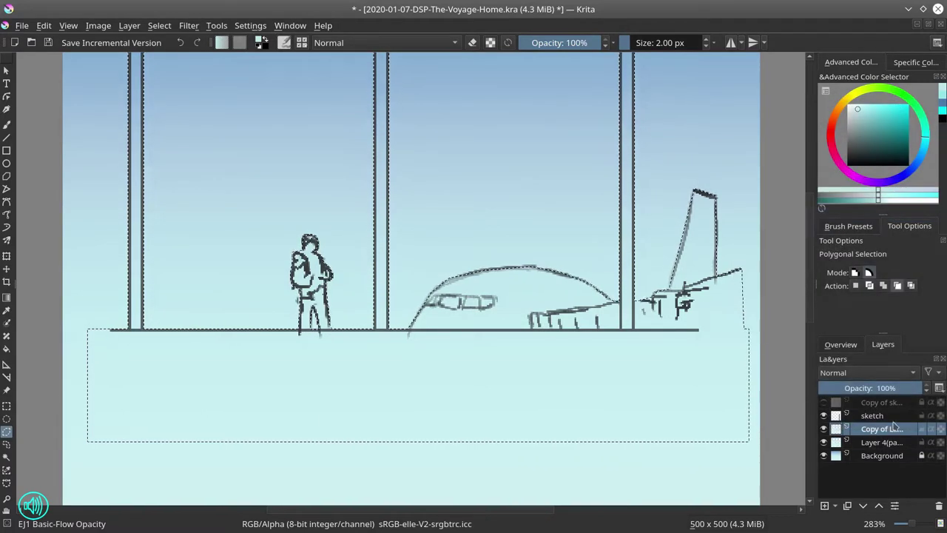
Subtract the airplane body and tail from the selection, keeping the posts and a wider floor rectangle.
key(ctrl+r)
drag(403, 182, 622, 332)
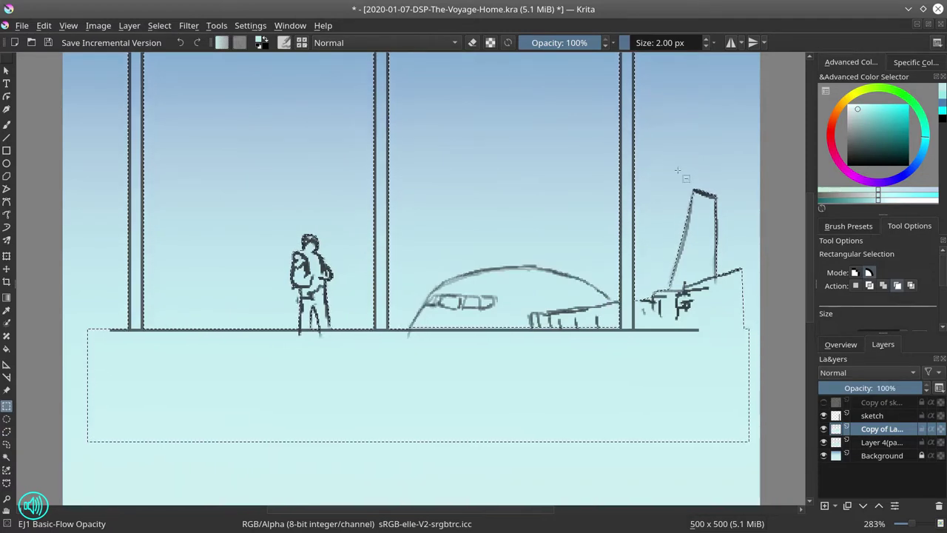
drag(645, 117, 635, 177)
drag(404, 224, 619, 363)
drag(774, 385, 644, 267)
drag(780, 490, 63, 329)
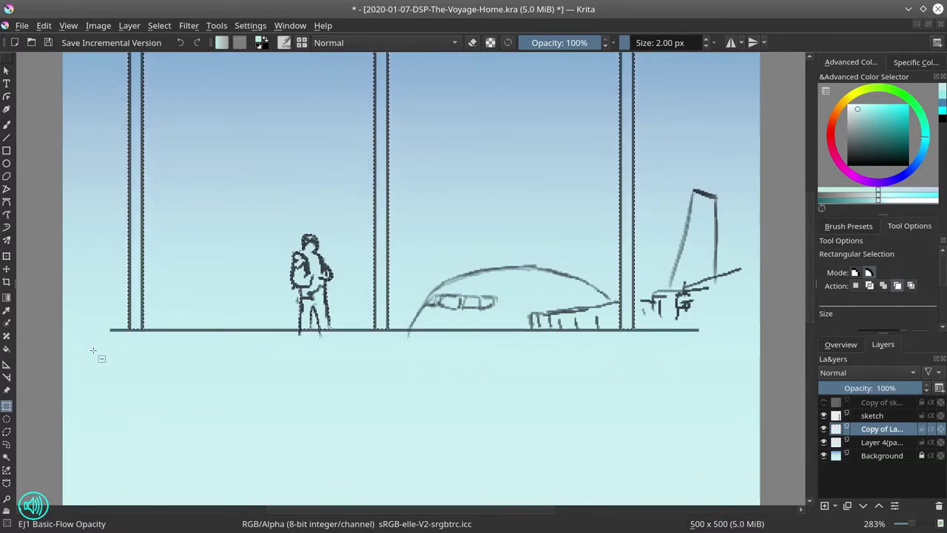
drag(776, 472, 71, 330)
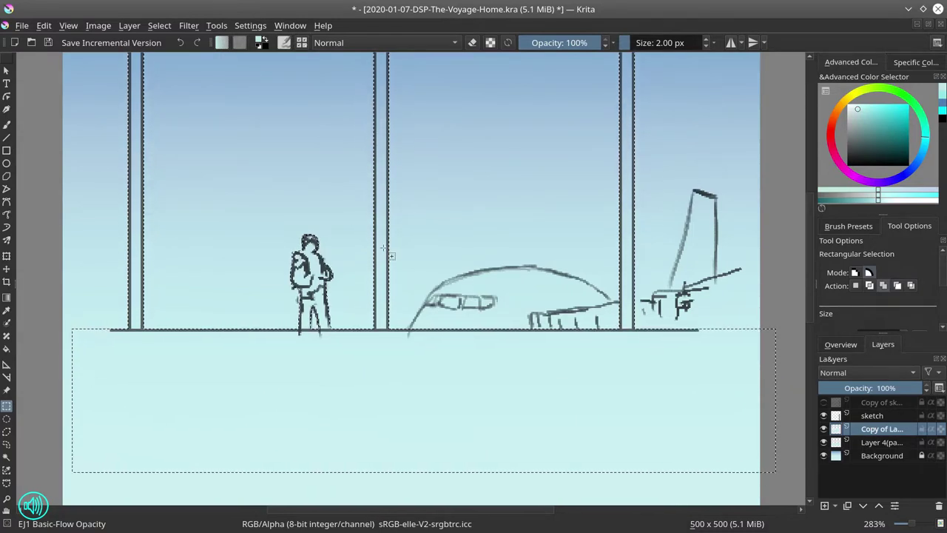
Paint the selected window posts and floor band dark with the grainy chalk brush, shrunk to about 15 px.
key(b)
key(d)
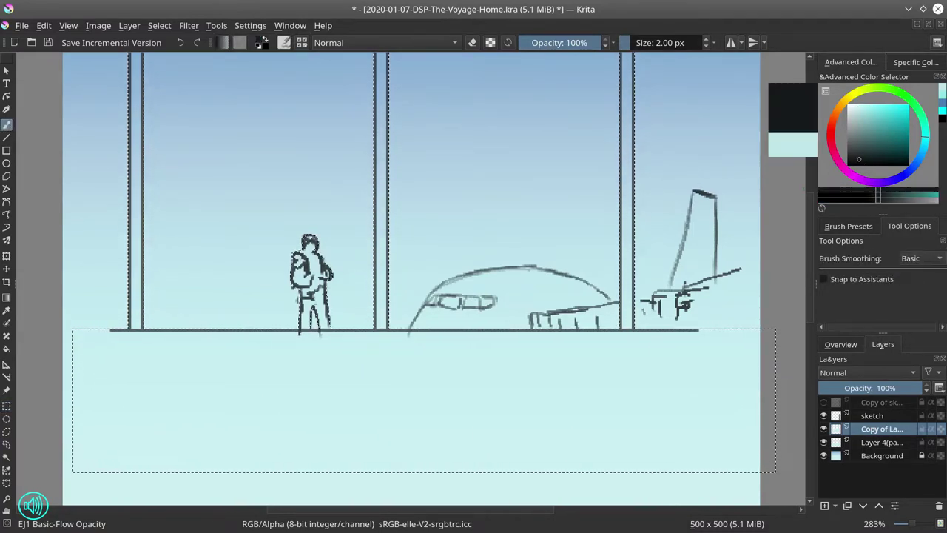
drag(429, 262, 429, 299)
click(848, 225)
click(854, 274)
mouse_move(281, 148)
mouse_down()
mouse_move(222, 380)
mouse_move(380, 228)
mouse_move(532, 222)
mouse_move(454, 317)
mouse_move(481, 341)
mouse_move(448, 262)
mouse_up()
scroll(448, 263, up, 4)
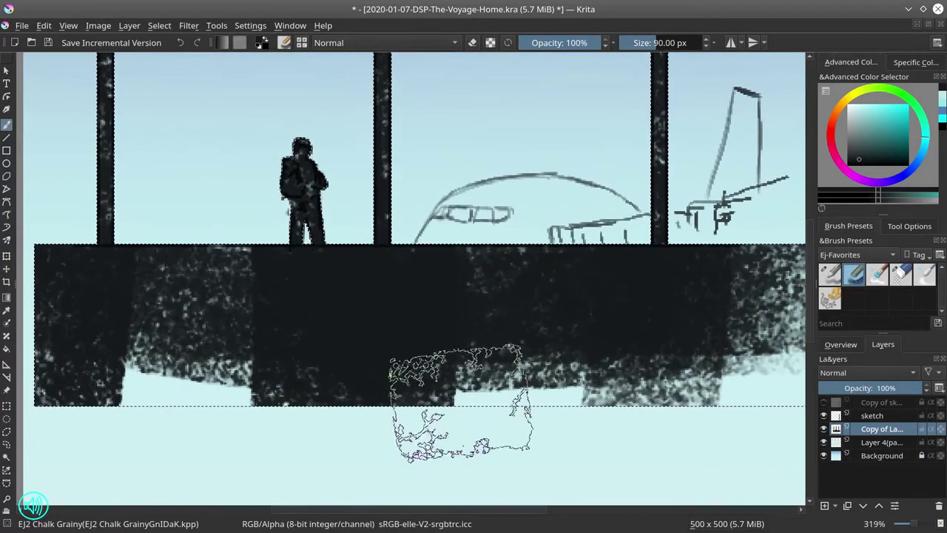
mouse_move(440, 333)
mouse_down()
mouse_move(218, 264)
mouse_move(263, 371)
mouse_up()
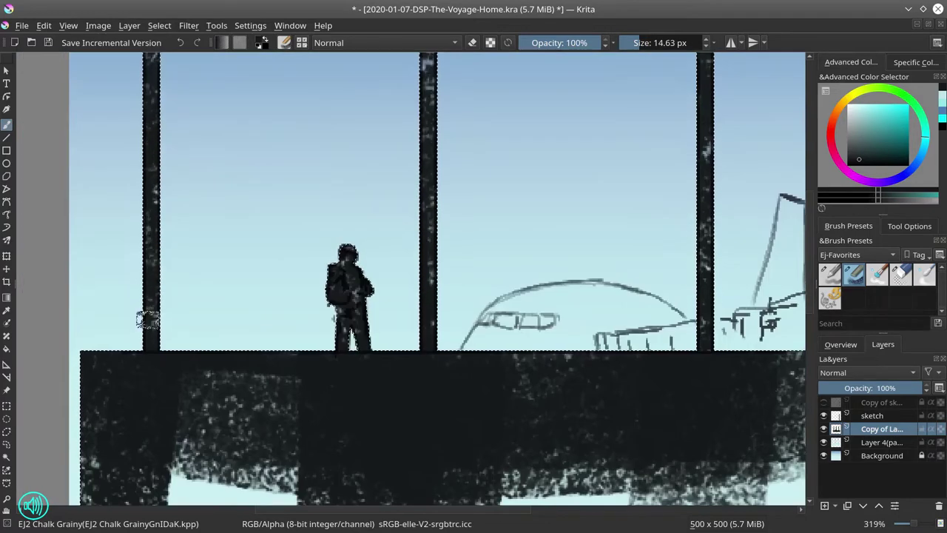
Check the sketch layer and canvas overview, make the pasted layer active, then clear the selection.
click(824, 415)
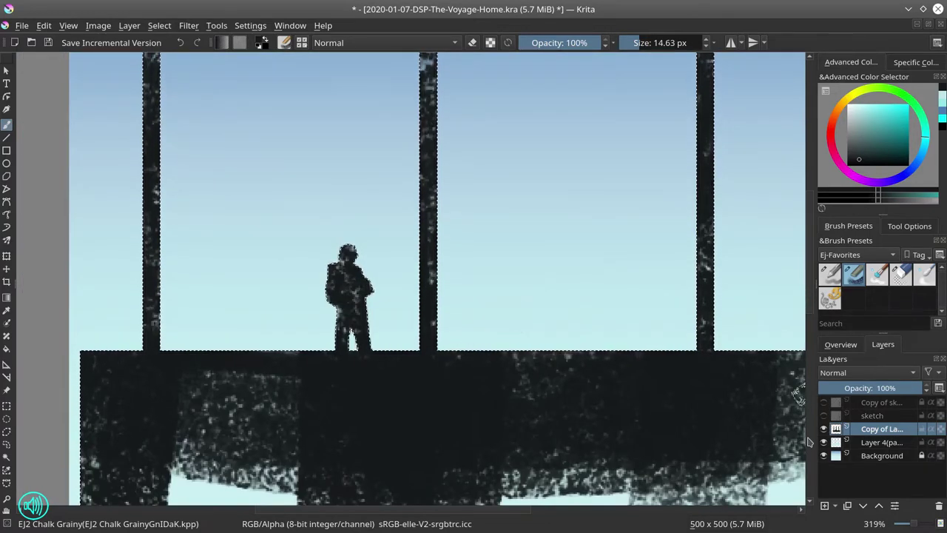
click(840, 344)
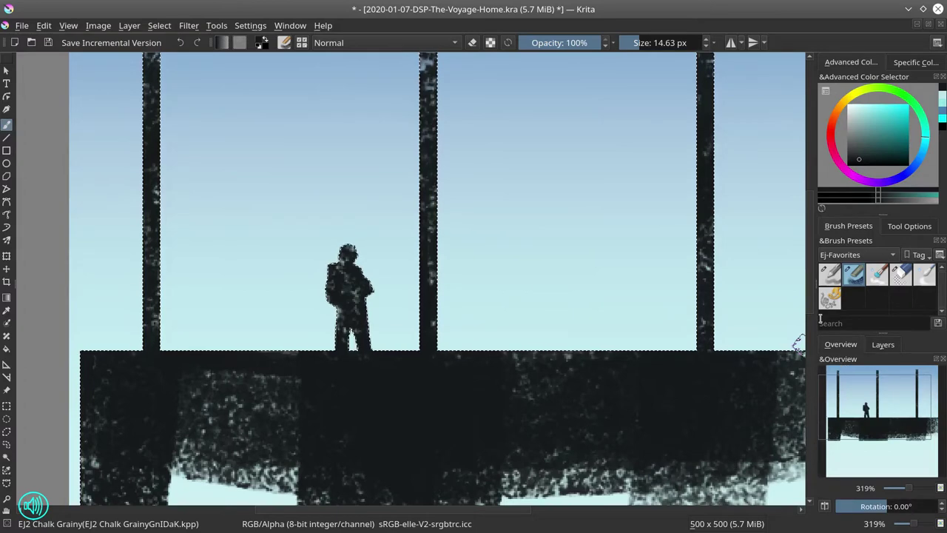
click(882, 345)
click(823, 415)
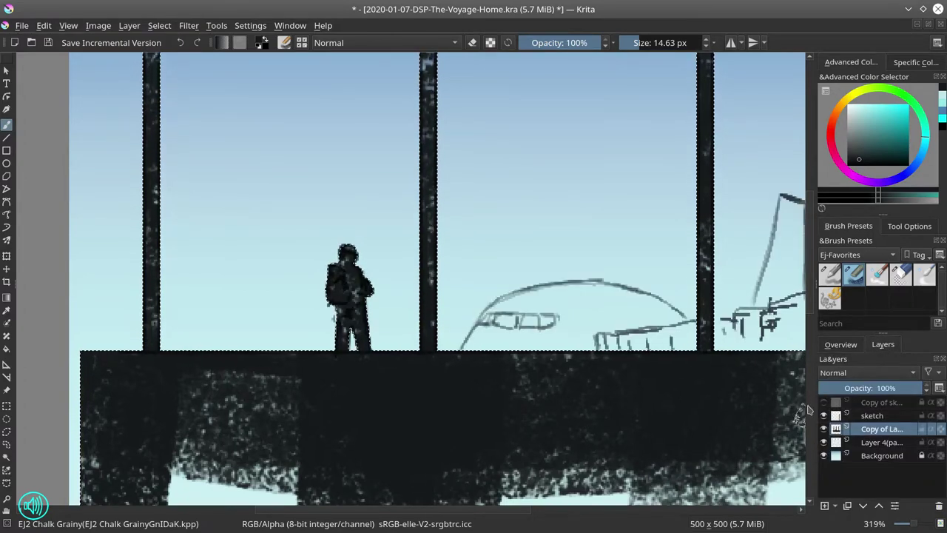
drag(672, 391, 564, 383)
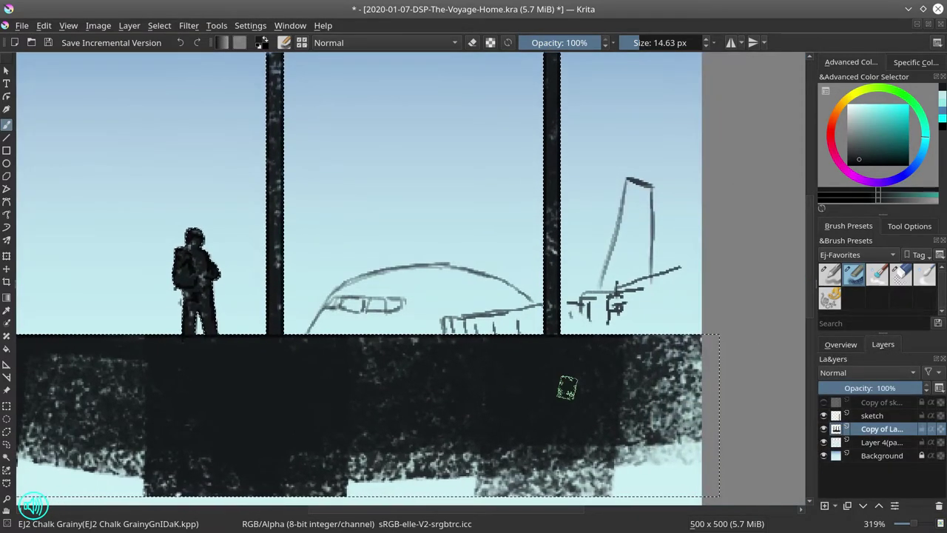
key(Page_Down)
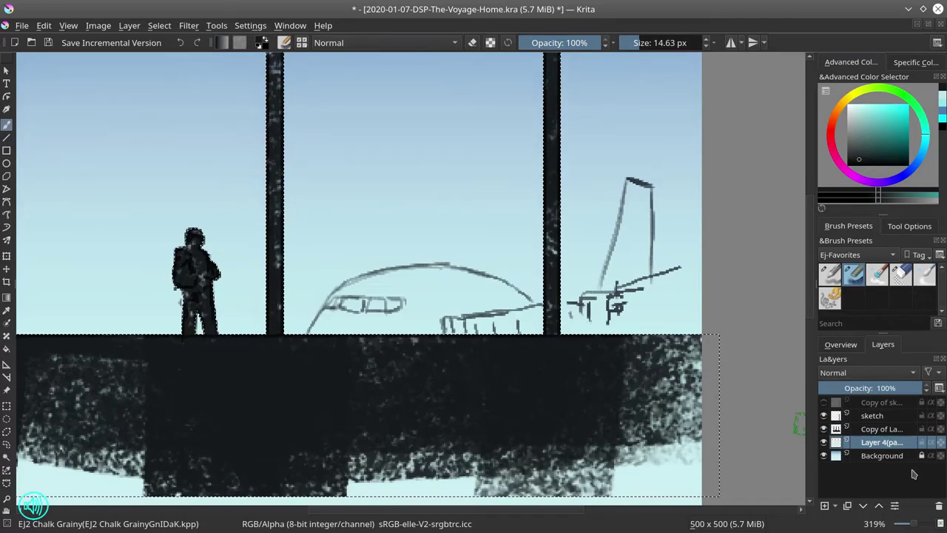
click(159, 25)
click(178, 57)
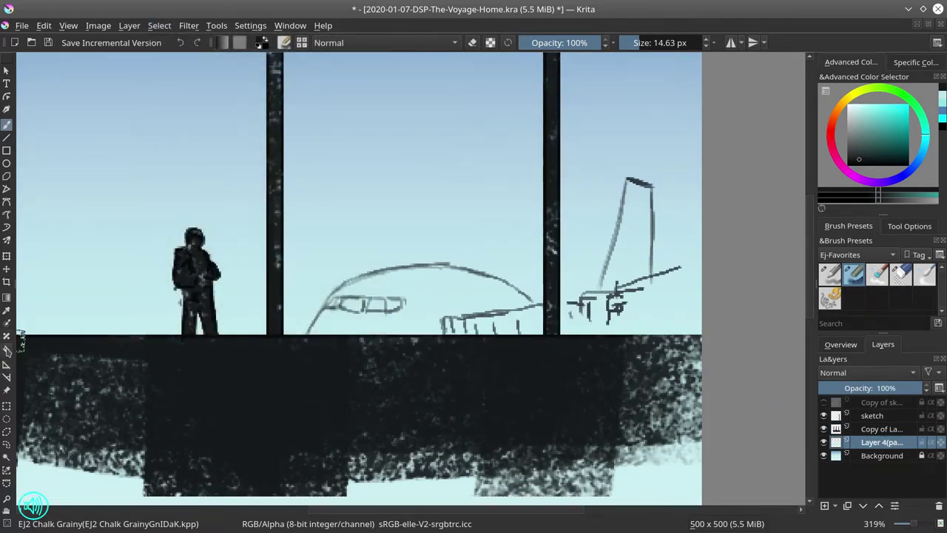
Lasso a freehand selection around the airliner, inverting it once and restoring the airliner shape.
click(7, 432)
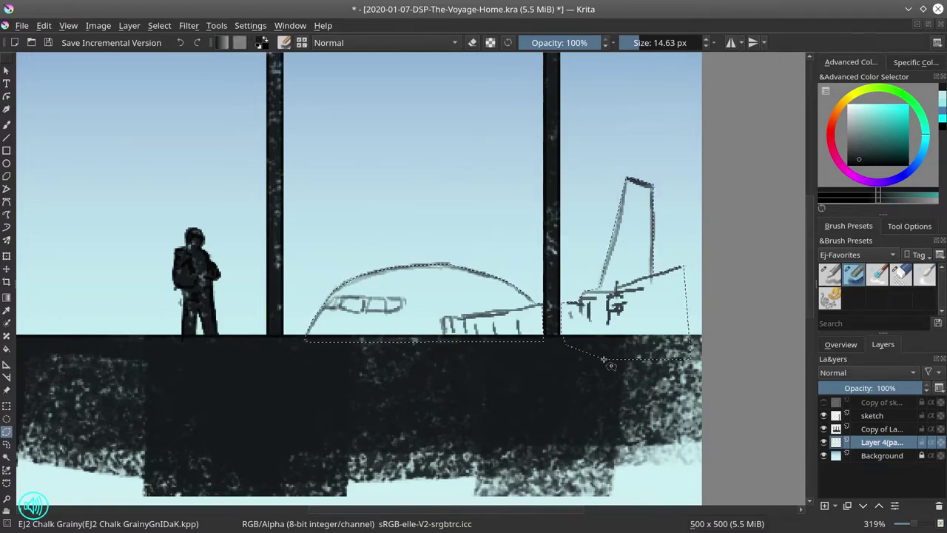
click(159, 25)
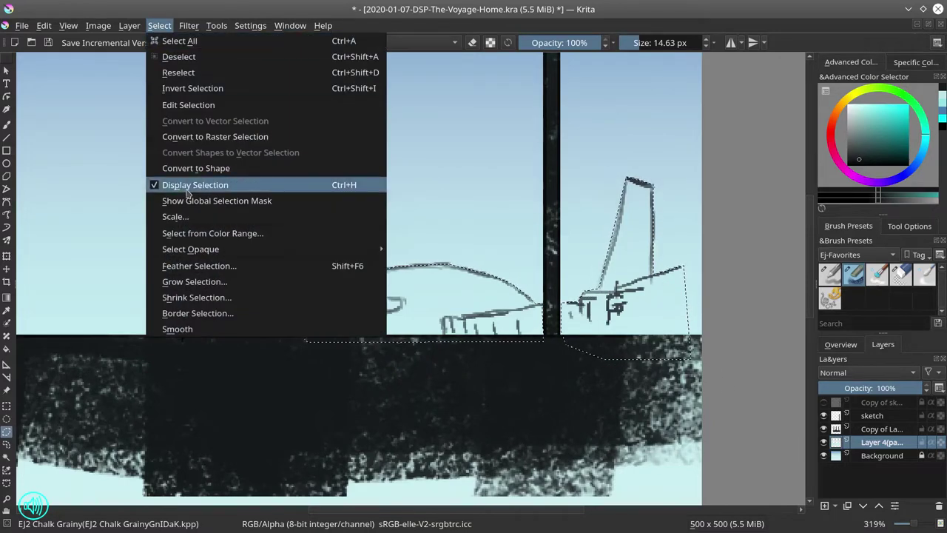
click(192, 88)
click(43, 25)
mouse_move(154, 27)
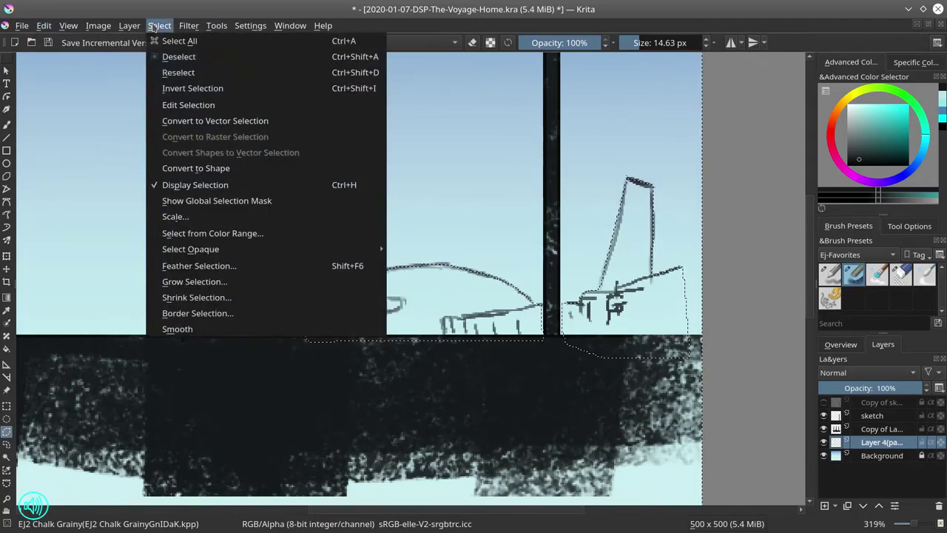
click(193, 88)
Switch back to the brush with a red colour, checking the sketch and dark foreground layers.
click(824, 415)
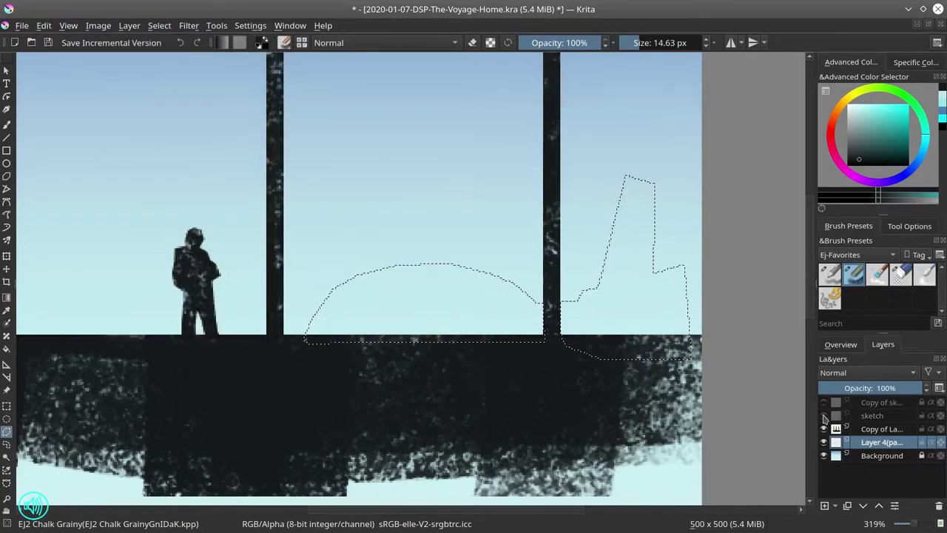
click(824, 416)
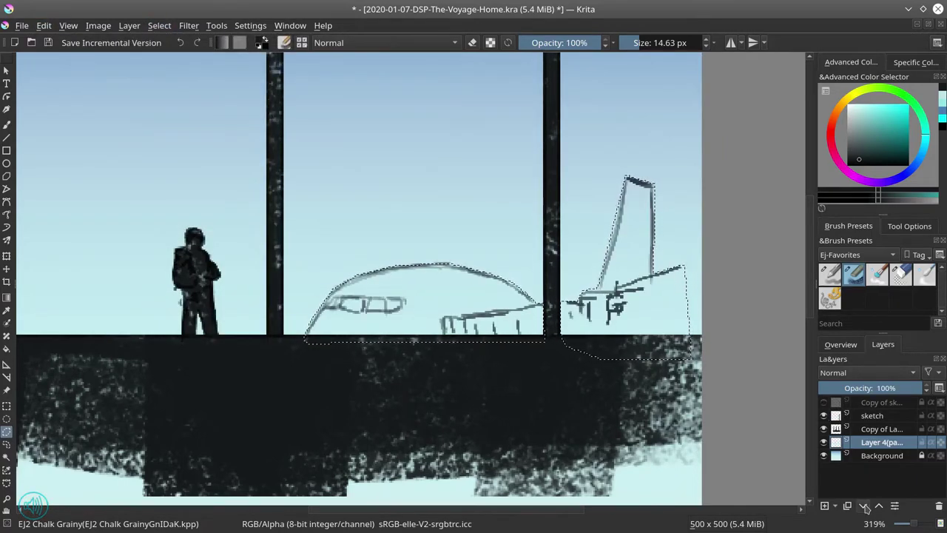
key(b)
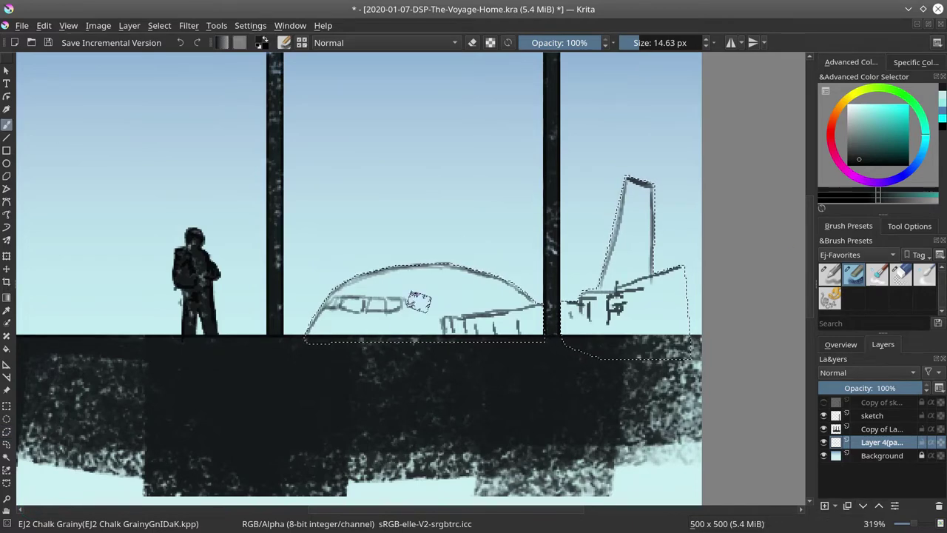
click(831, 131)
click(859, 144)
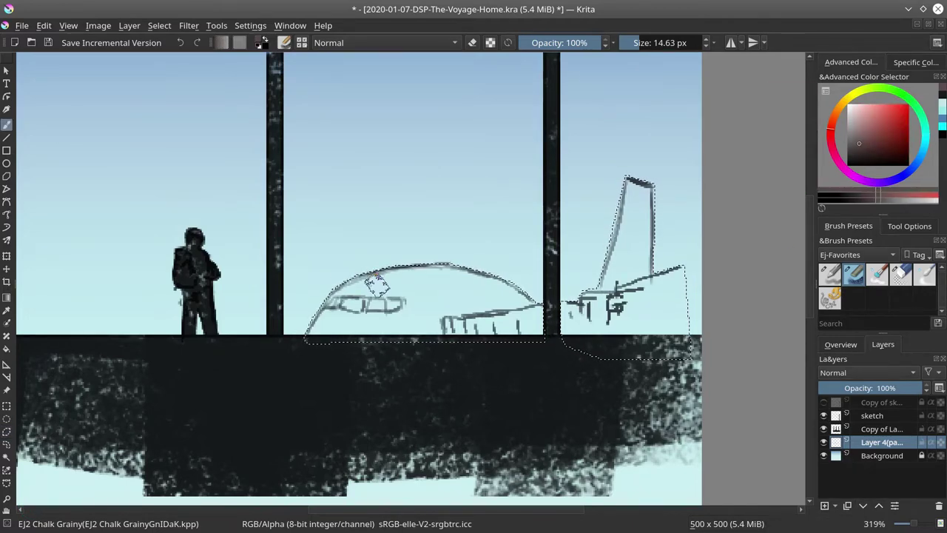
scroll(376, 285, down, 3)
scroll(437, 284, up, 2)
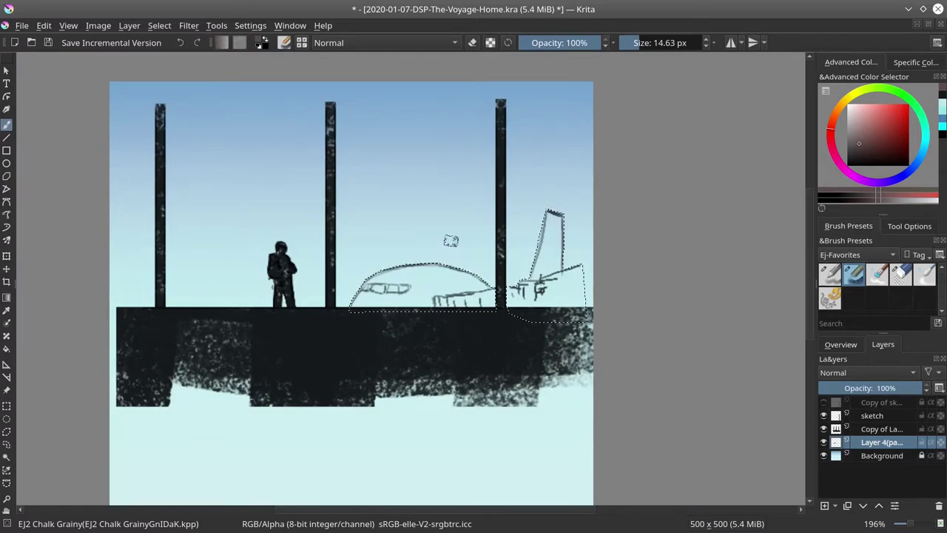
click(824, 429)
click(825, 429)
Hide the sky, background and sketch layers; set rectangular selection to subtract mode.
click(824, 442)
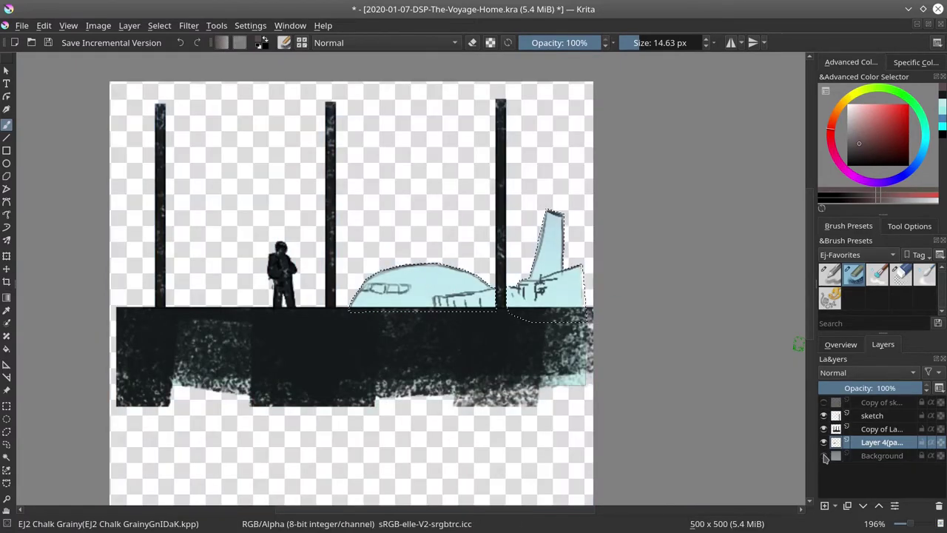
click(824, 416)
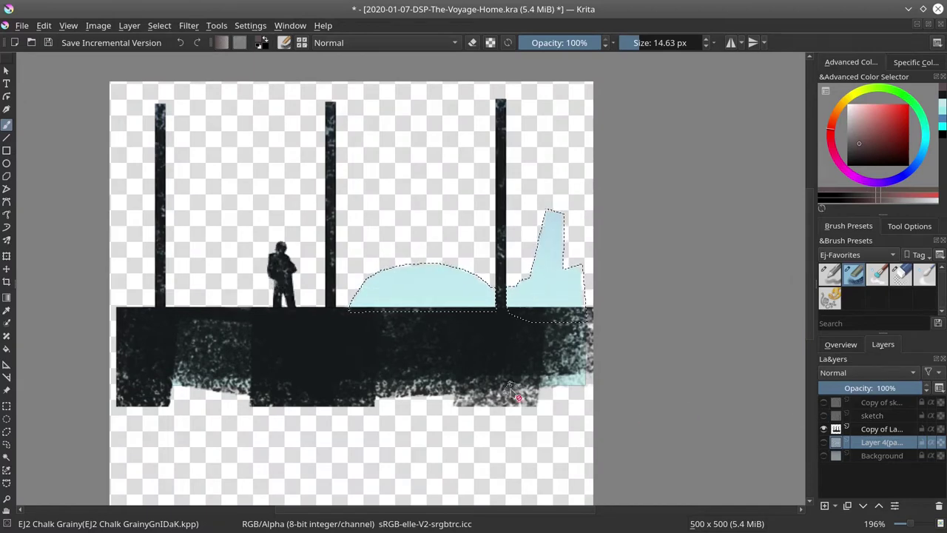
click(159, 25)
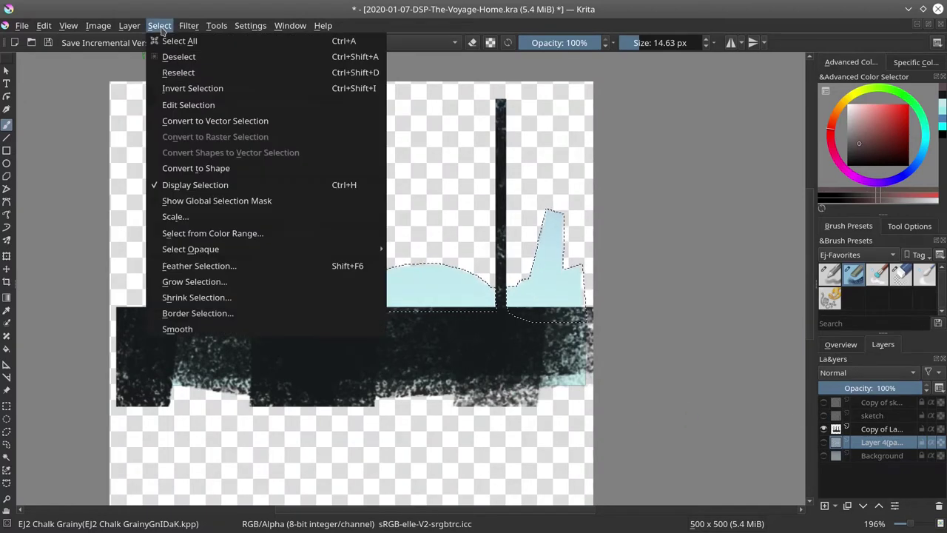
click(76, 211)
click(7, 405)
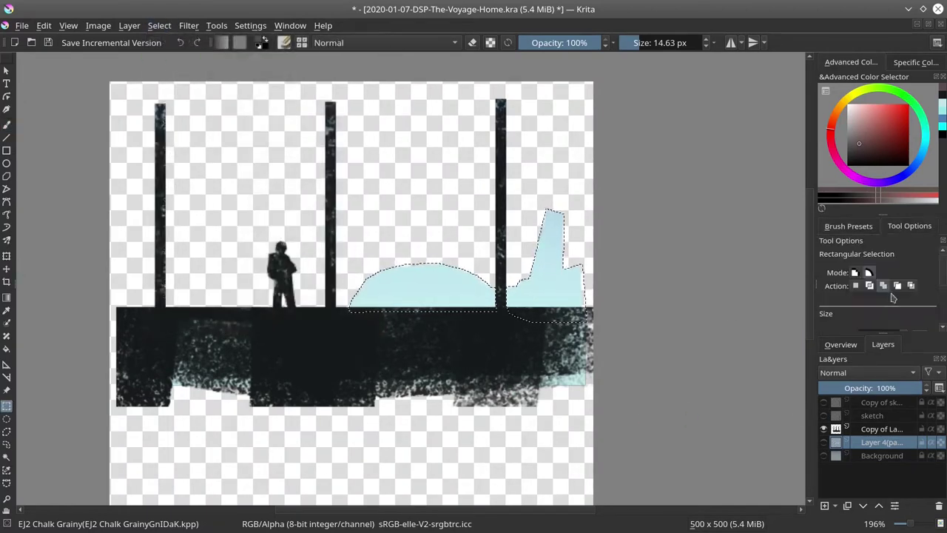
Cut the floor area below the plane from the selection and show the background and sketch layers again.
scroll(509, 357, up, 2)
drag(705, 439, 150, 285)
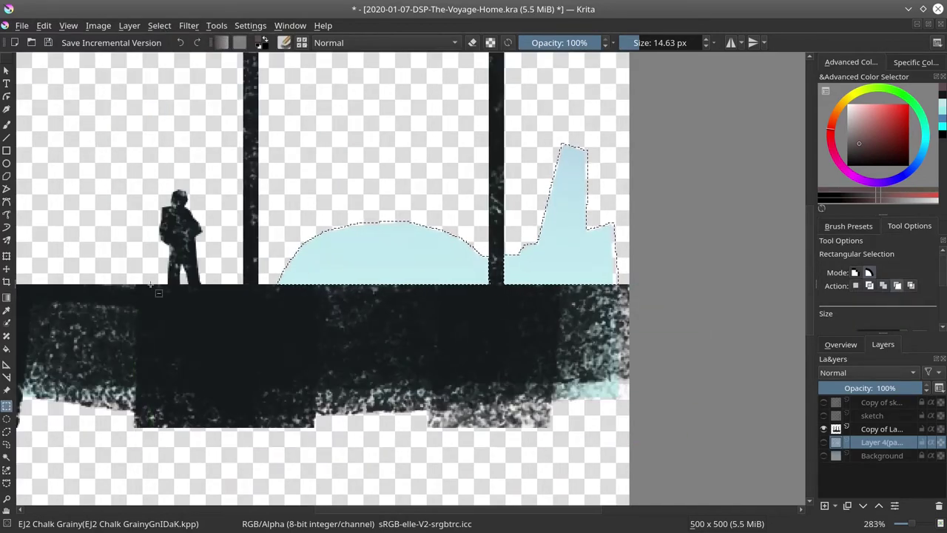
click(864, 427)
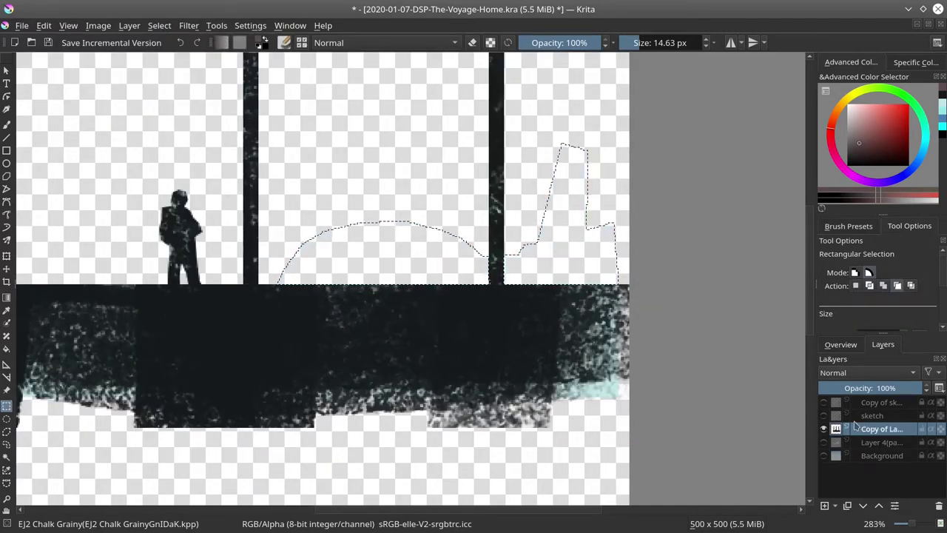
click(823, 455)
click(823, 415)
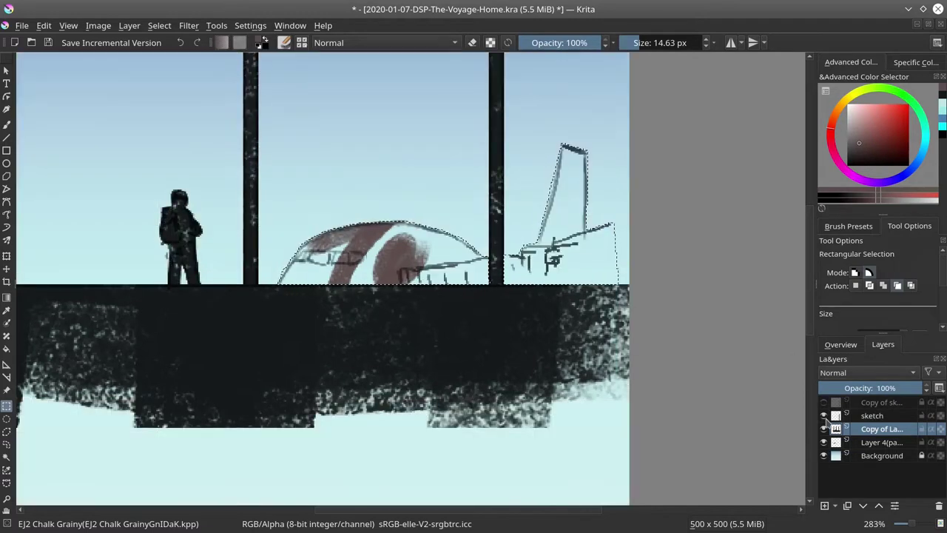
Paint the airliner and its tail fin pale pink with dark grey accents.
click(7, 124)
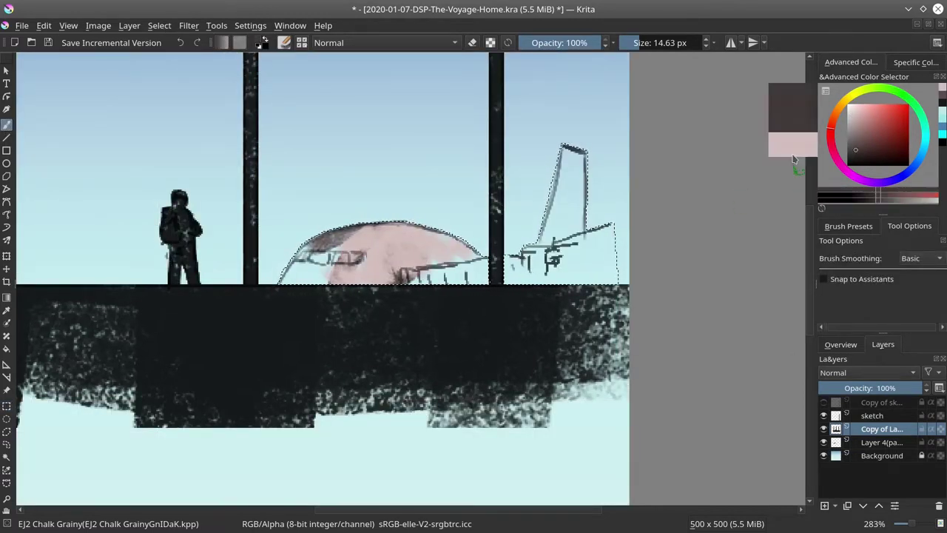
ctrl+click(281, 279)
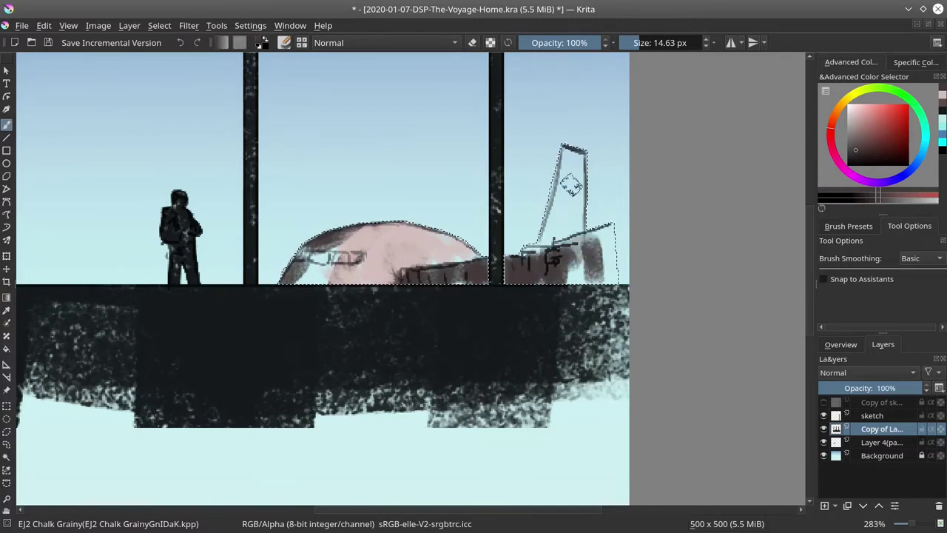
ctrl+click(562, 270)
drag(569, 152, 569, 237)
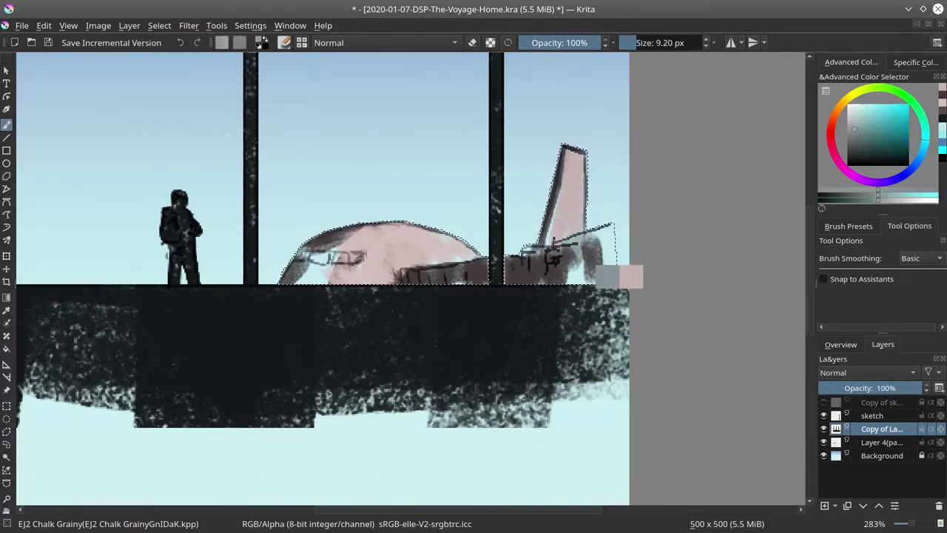
ctrl+click(595, 267)
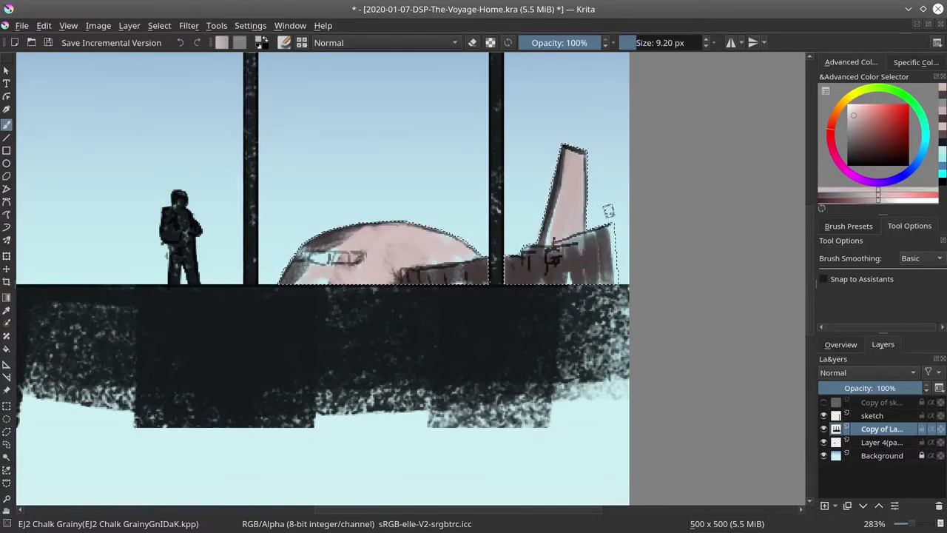
ctrl+click(293, 260)
ctrl+click(439, 247)
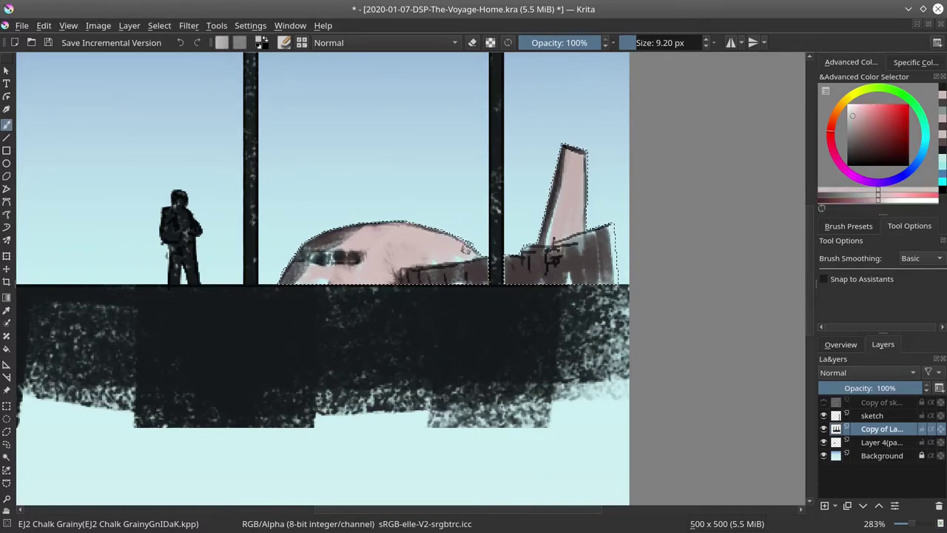
scroll(440, 241, down, 7)
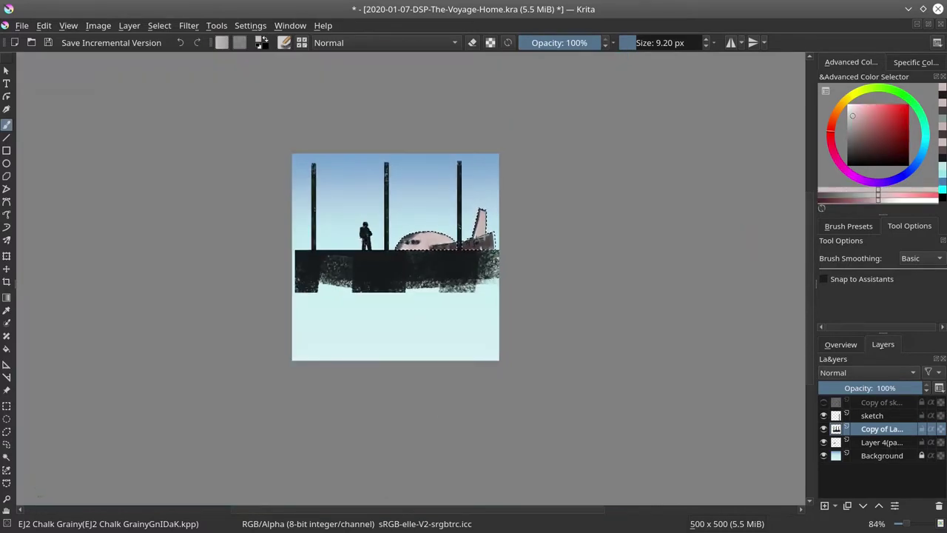
Crop to the selection and clear it, then undo the too-tight crop.
click(7, 282)
key(Return)
click(159, 25)
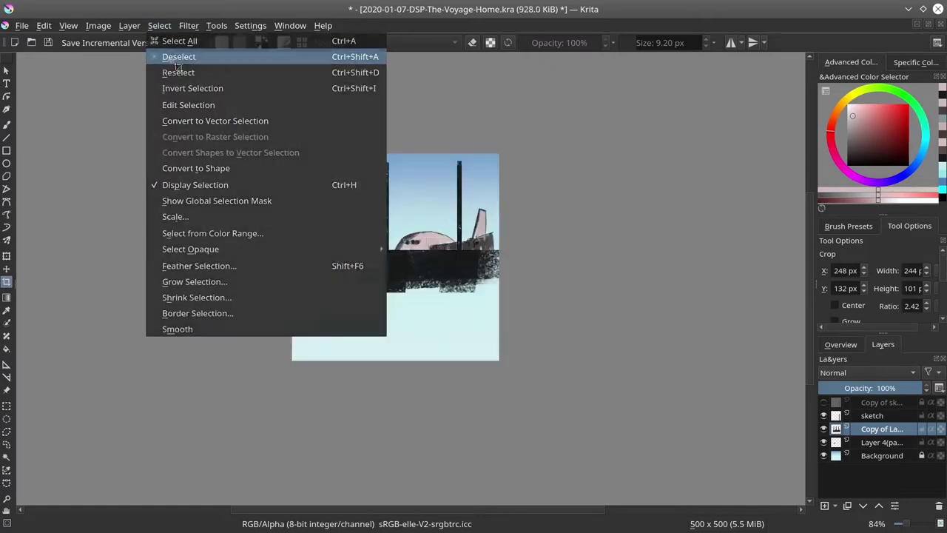
click(185, 55)
click(180, 43)
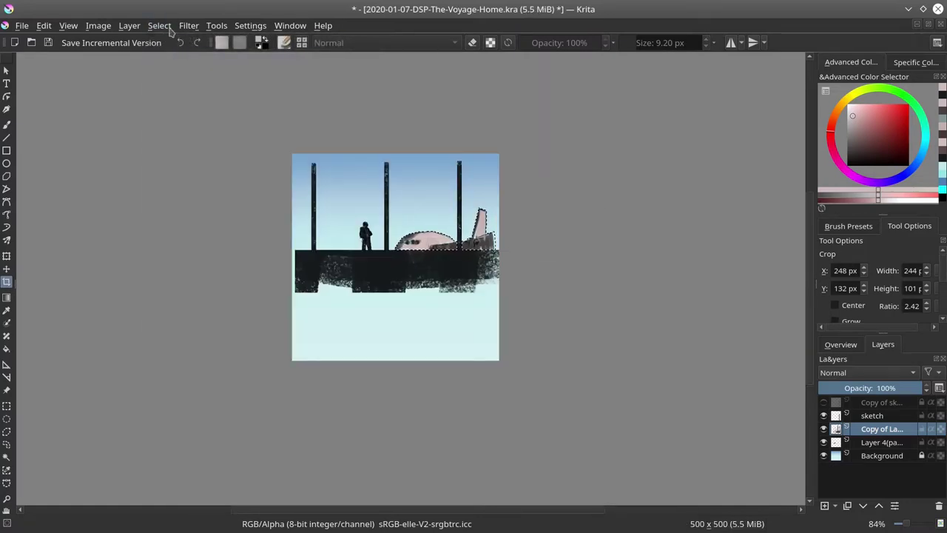
Crop the canvas to 391 x 188 px around the figure, window posts and pink airliner.
drag(323, 190, 497, 264)
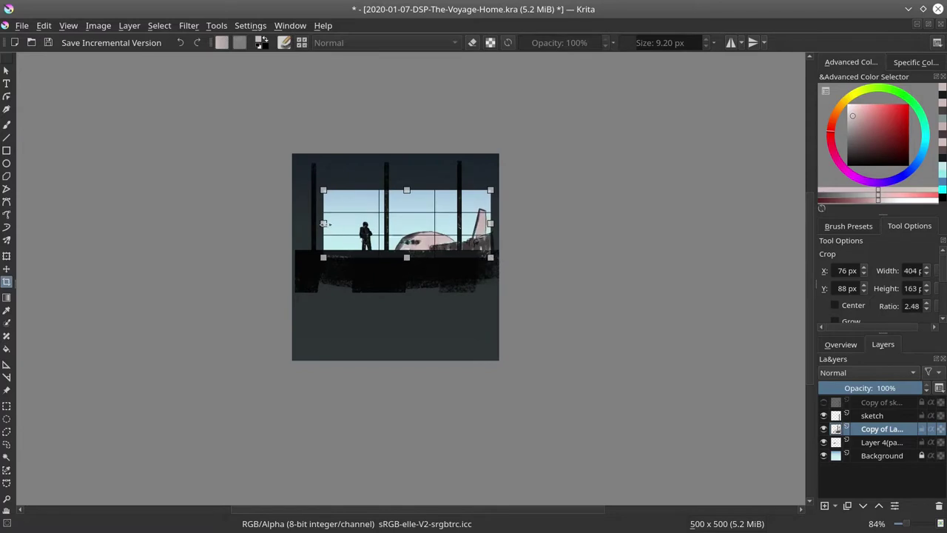
drag(324, 223, 330, 224)
drag(410, 190, 410, 178)
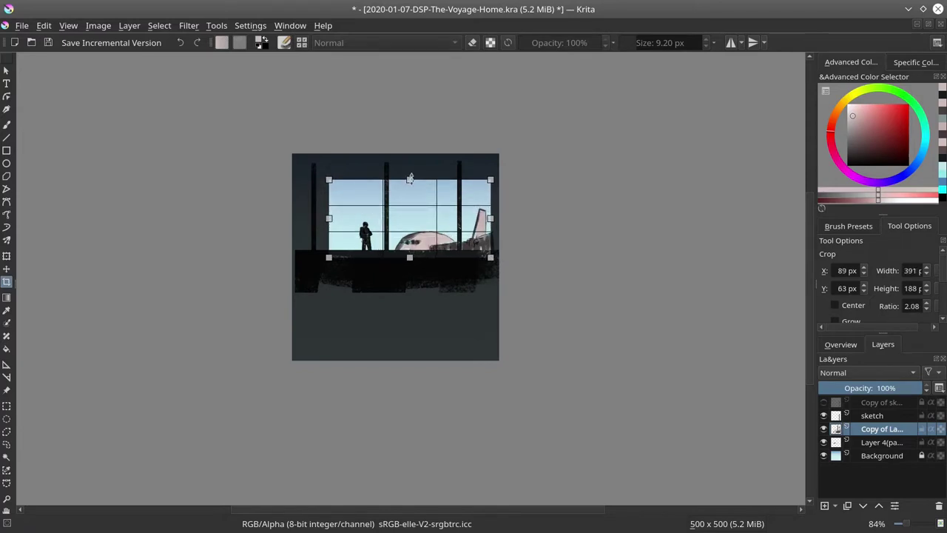
key(Return)
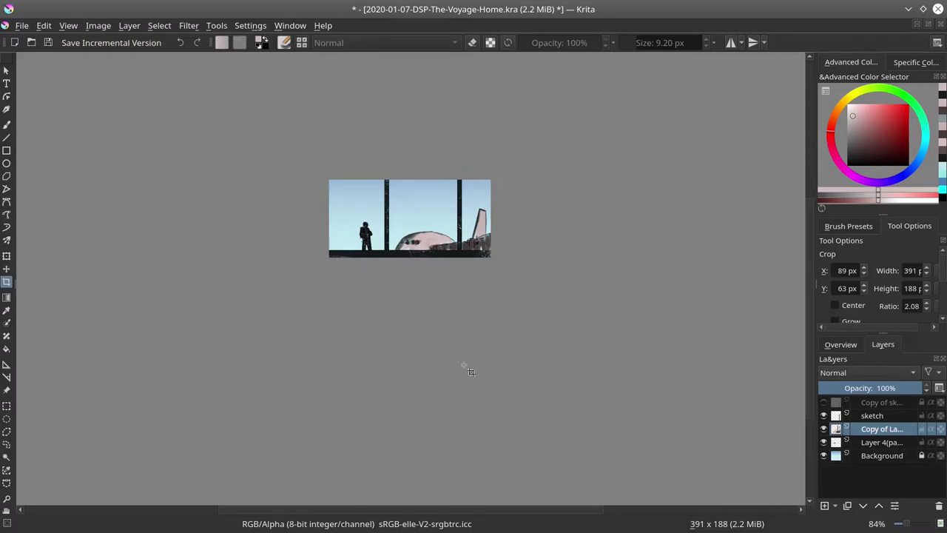
Show only the copied foreground layer, then reselect and clear the previous selection.
click(824, 416)
click(824, 429)
click(825, 456)
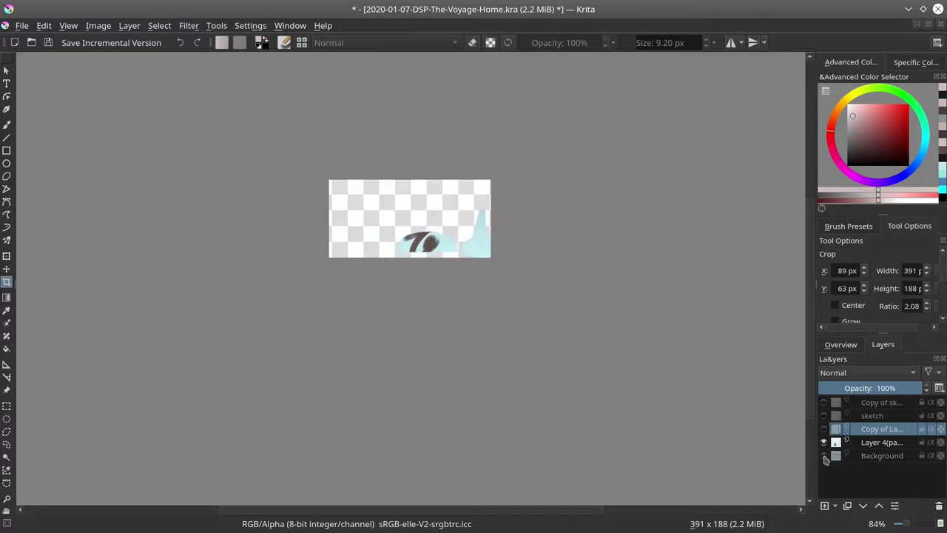
click(824, 442)
click(825, 429)
click(159, 25)
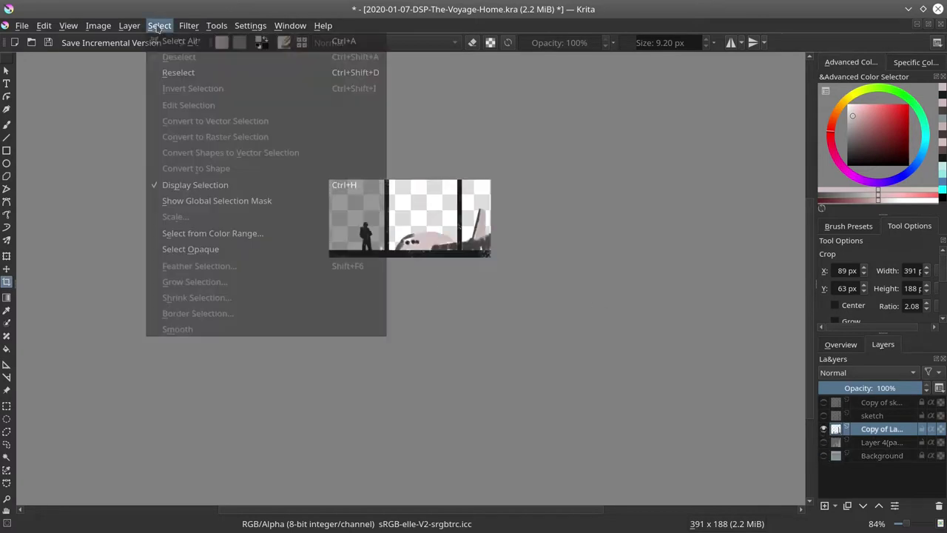
click(169, 70)
click(159, 26)
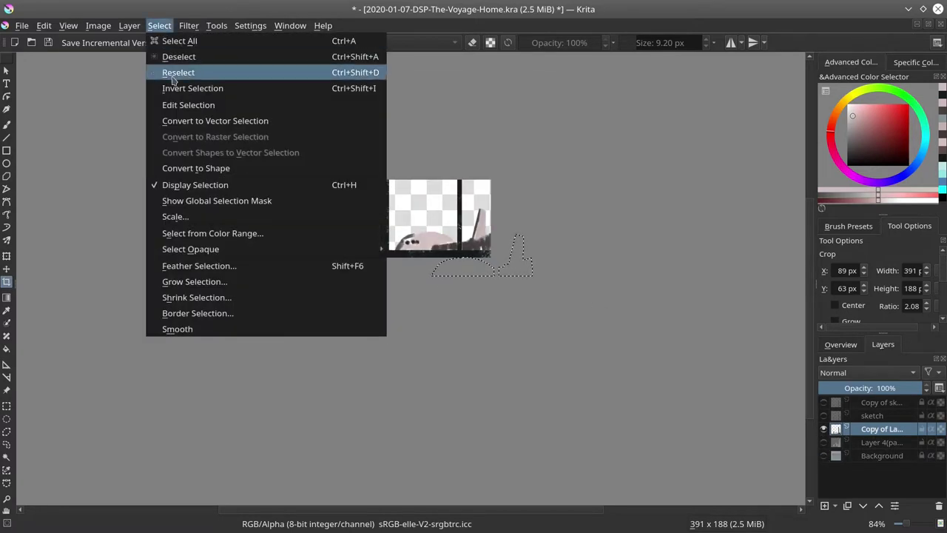
click(169, 55)
Select the left and right window panels with two rectangular selections.
scroll(474, 277, up, 5)
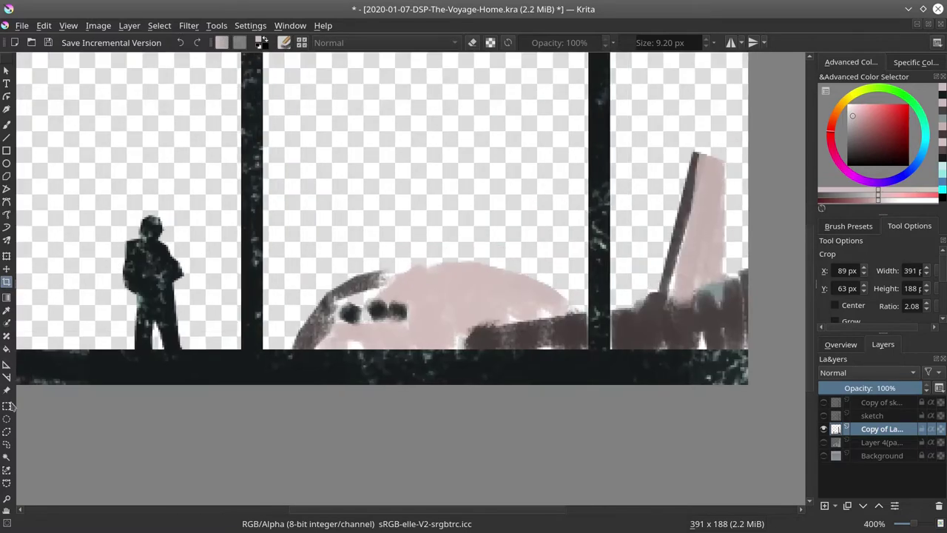
click(7, 405)
drag(284, 146, 589, 349)
click(883, 285)
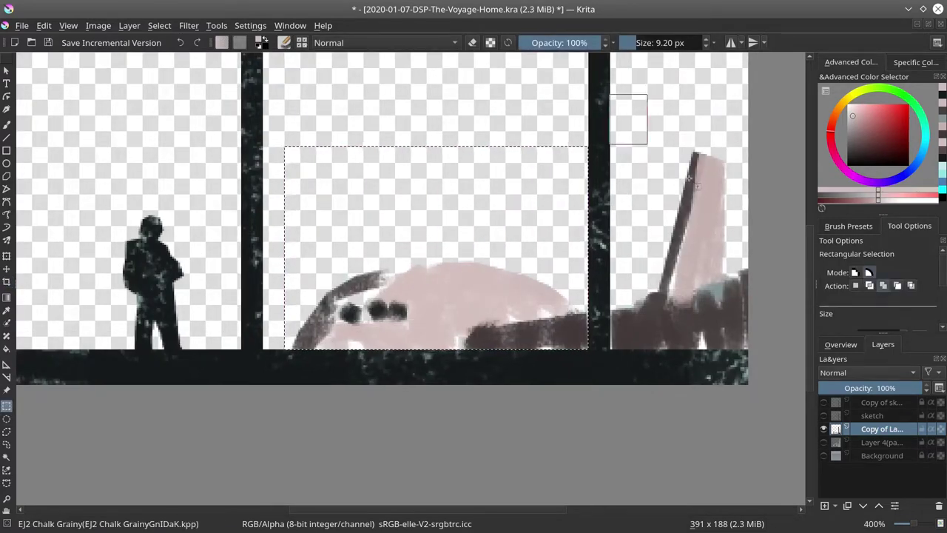
drag(688, 178, 781, 349)
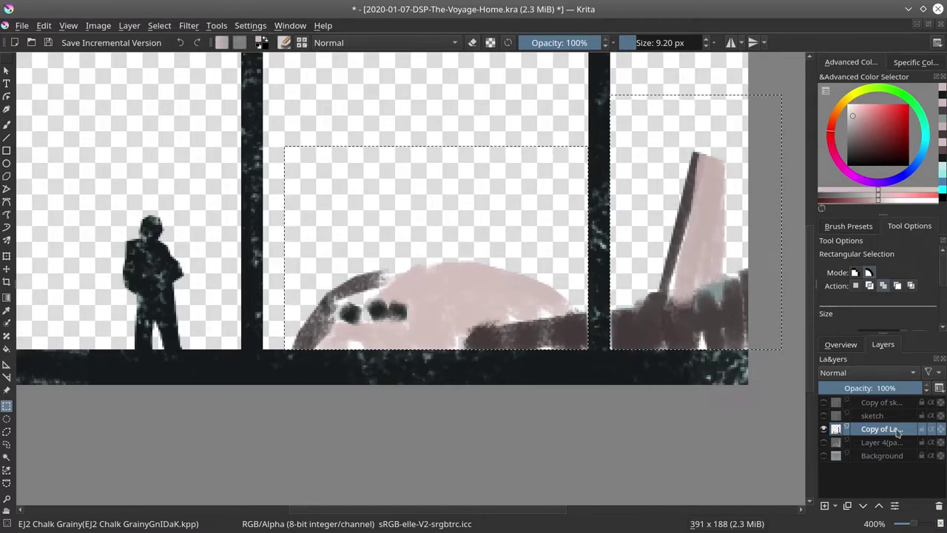
Duplicate the layer, cut the window panels from it, and invert the selection on the lower copy.
key(ctrl+j)
click(44, 25)
click(54, 70)
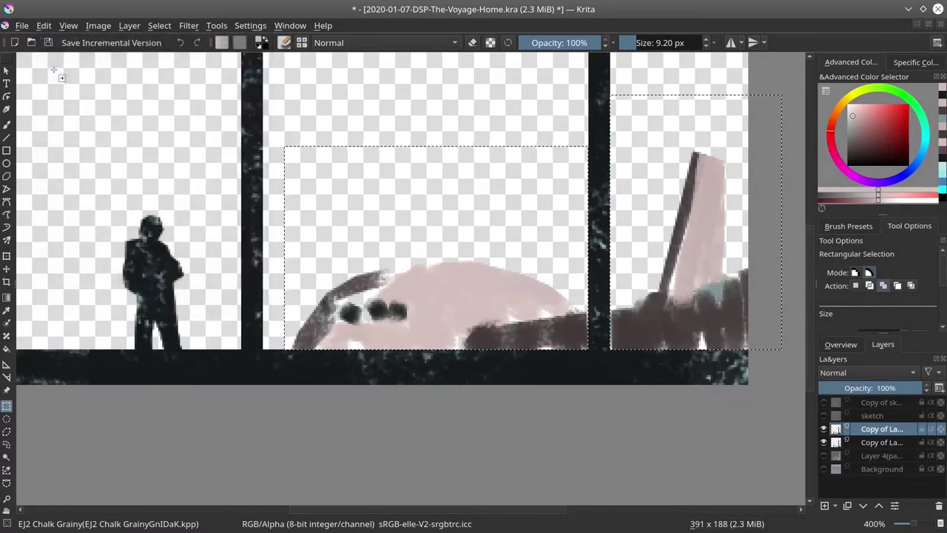
key(Page_Down)
click(160, 25)
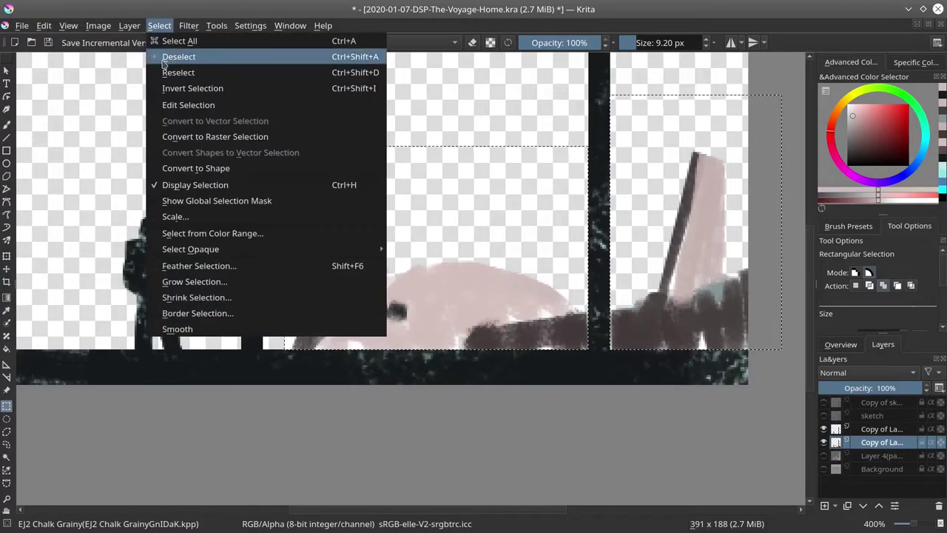
click(192, 88)
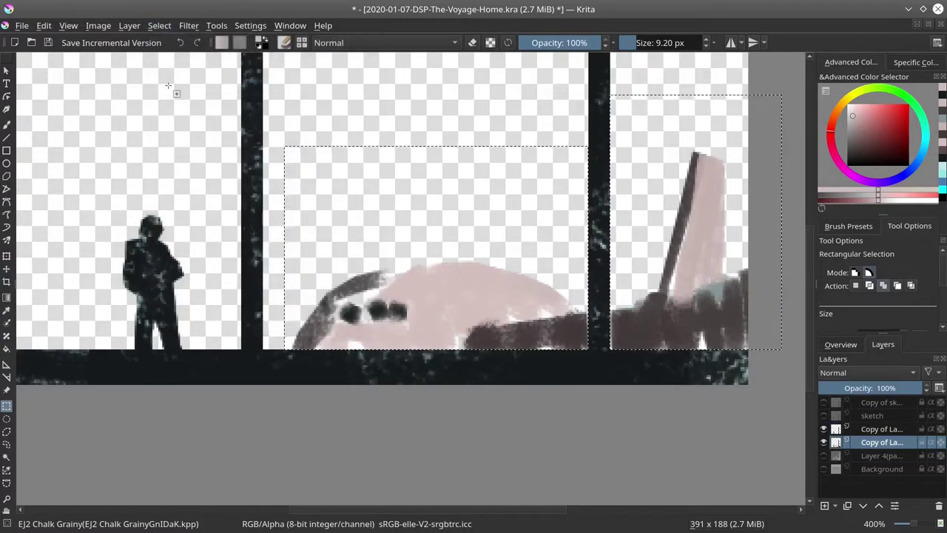
Hide the window-frame copy, clear the selection, and merge the copy layer into the plane shading layer.
click(824, 429)
click(159, 25)
click(174, 62)
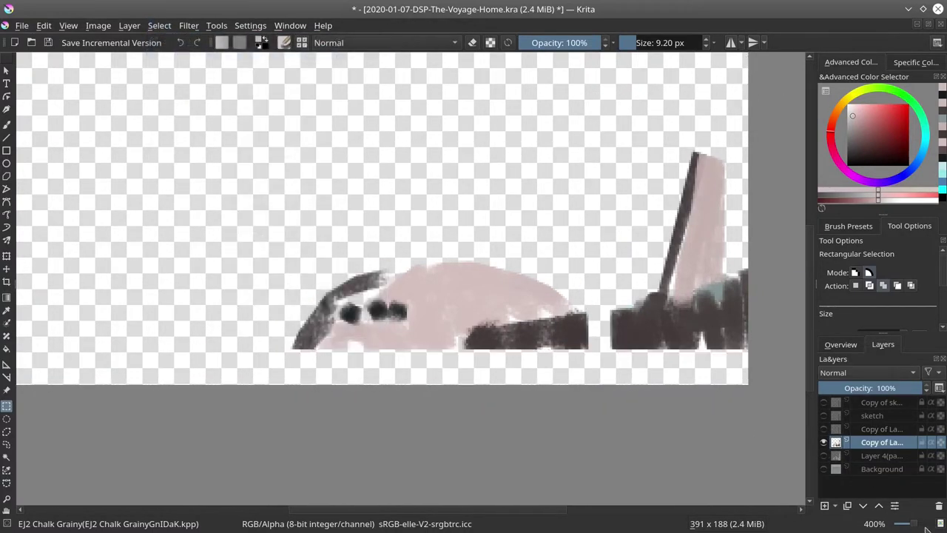
click(824, 455)
right_click(861, 444)
click(850, 245)
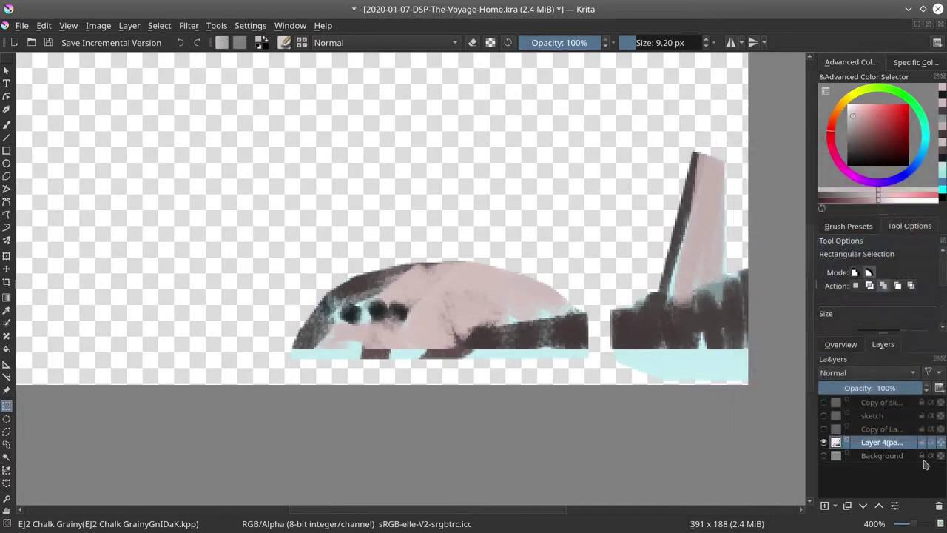
Show the window-frame and sketch layers and make the sketch layer active.
click(824, 429)
click(824, 415)
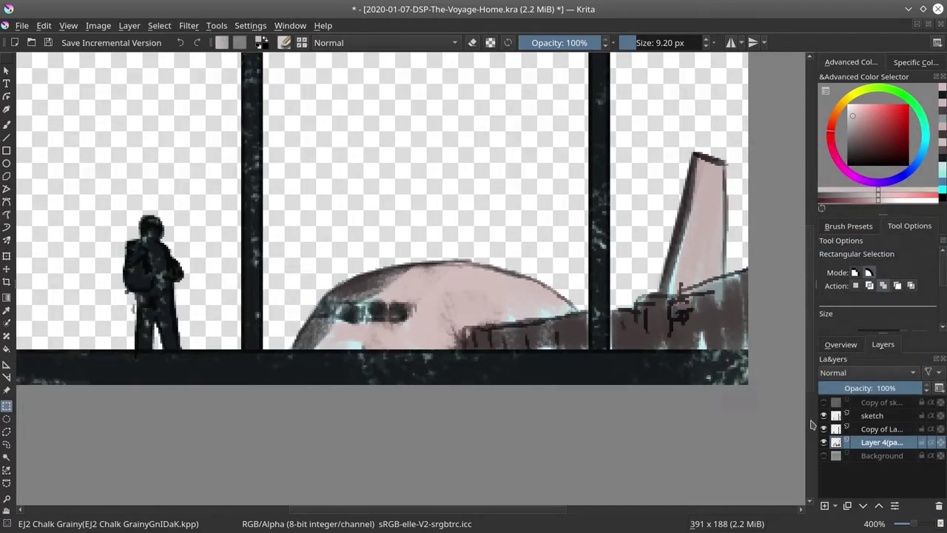
click(872, 416)
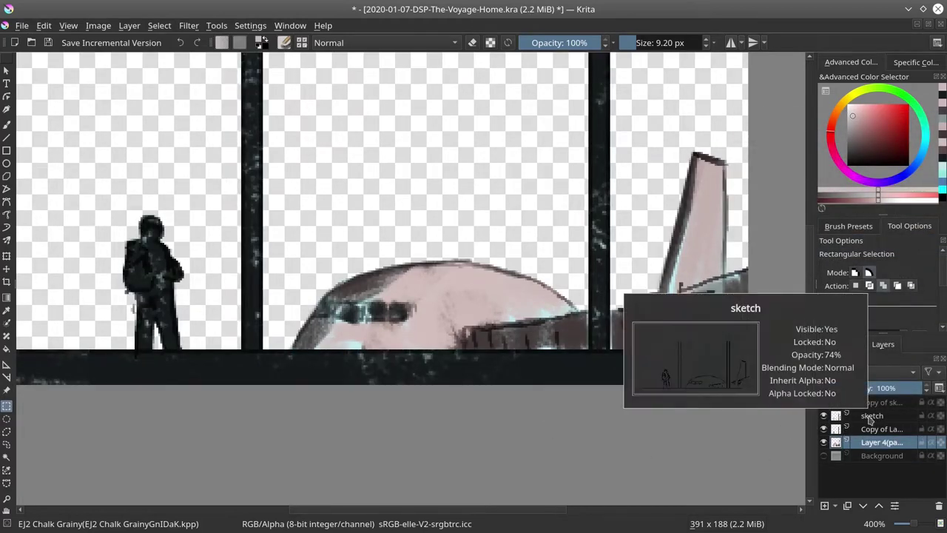
scroll(474, 436, down, 3)
Pick an enlarged eraser brush and toggle the plane and window-frame layers to inspect the sketch.
key(e)
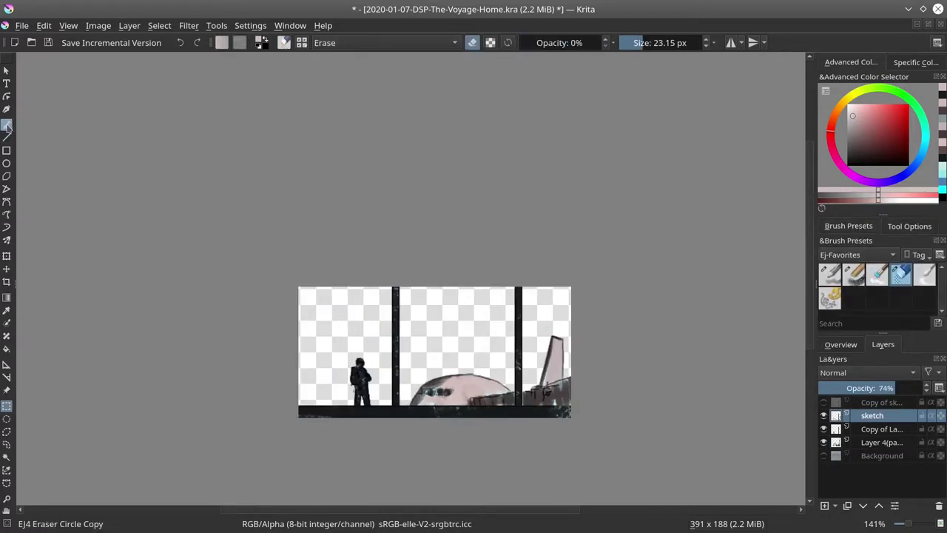
click(6, 126)
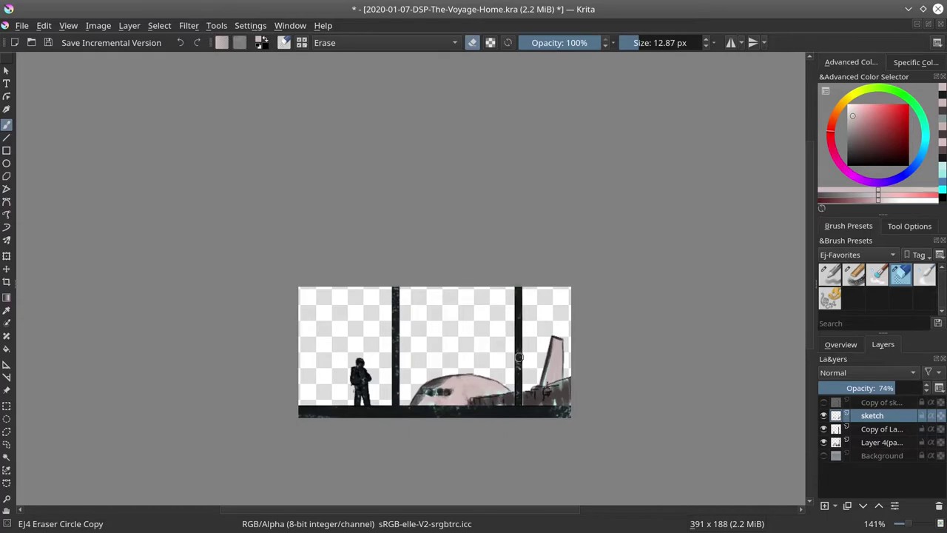
key(bracketright)
key(bracketright)
key(bracketright)
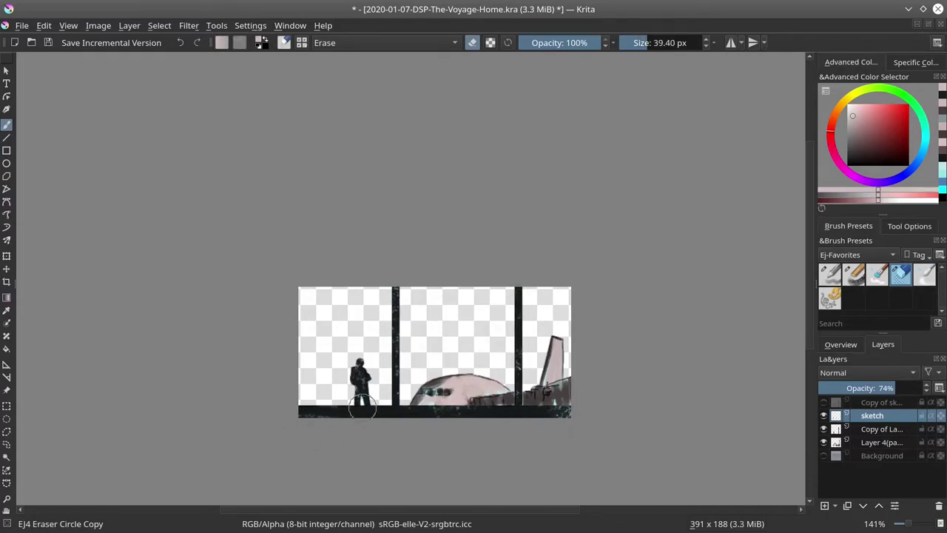
click(823, 442)
click(824, 429)
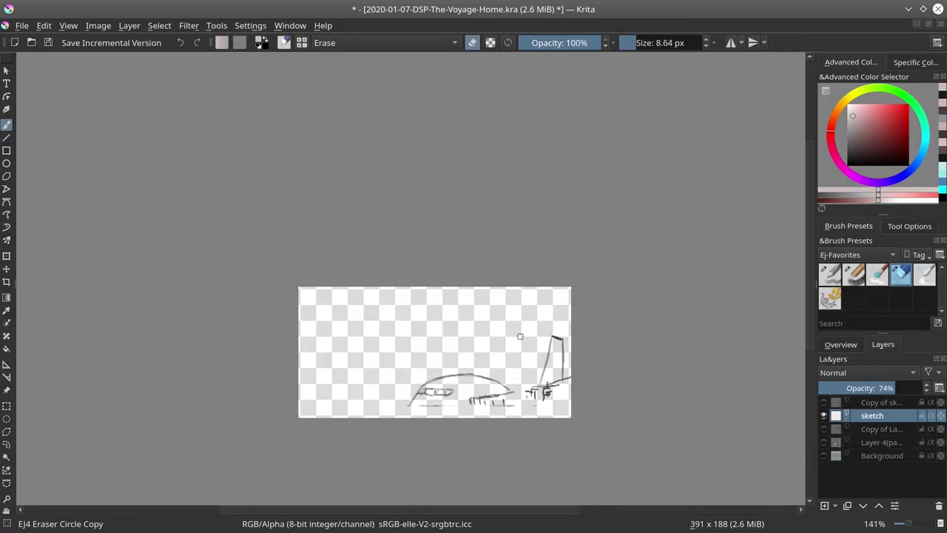
click(823, 429)
click(862, 505)
Delete the sketch layer and show the blue sky background.
click(824, 443)
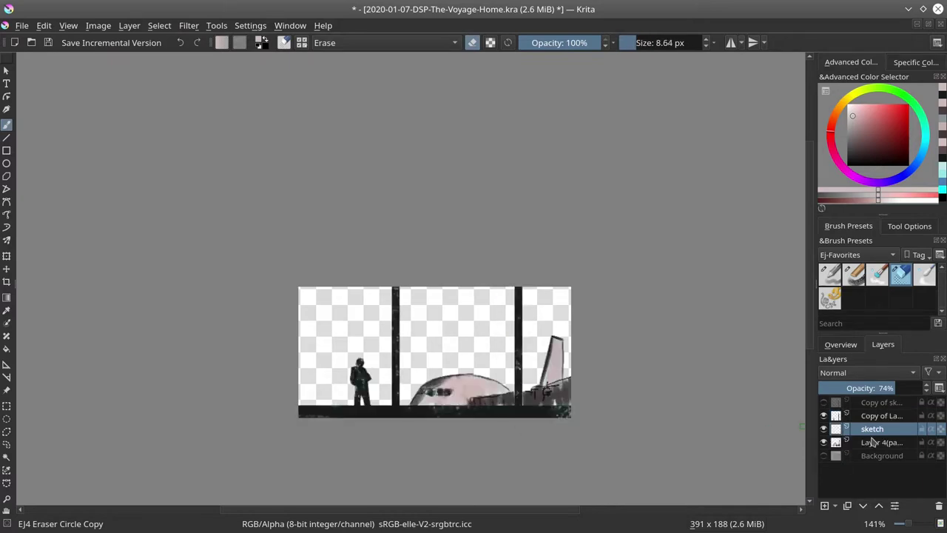
right_click(843, 430)
key(shift+Delete)
click(824, 442)
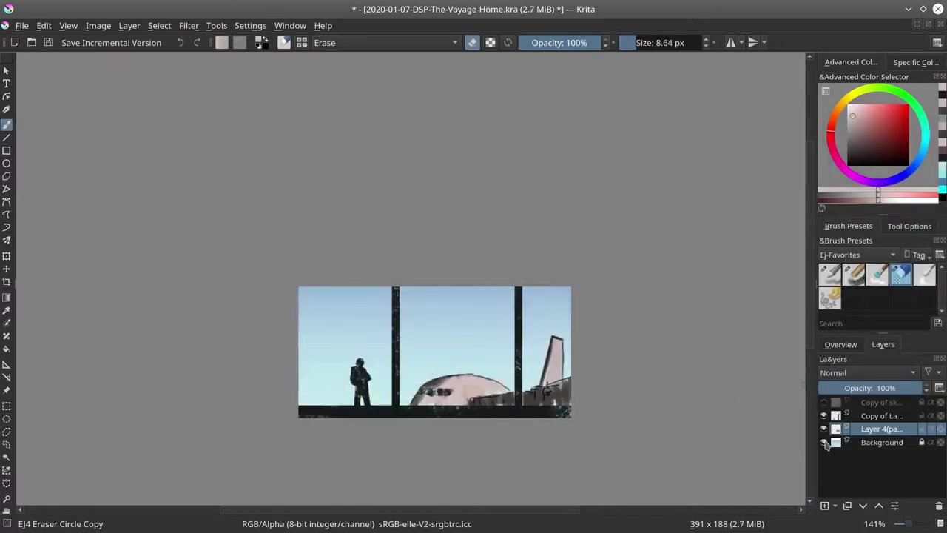
Save the painting and choose the textured soft blending brush.
key(ctrl+s)
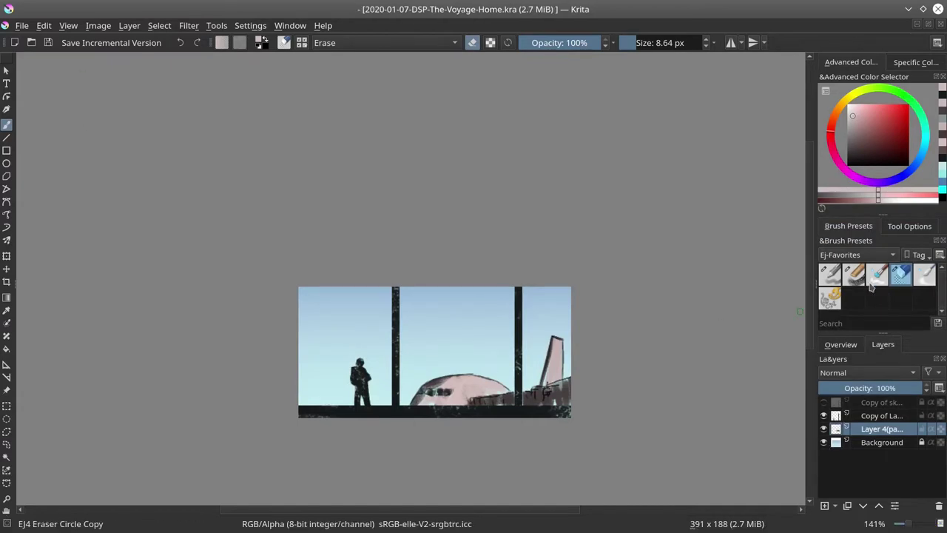
click(876, 280)
scroll(481, 396, up, 3)
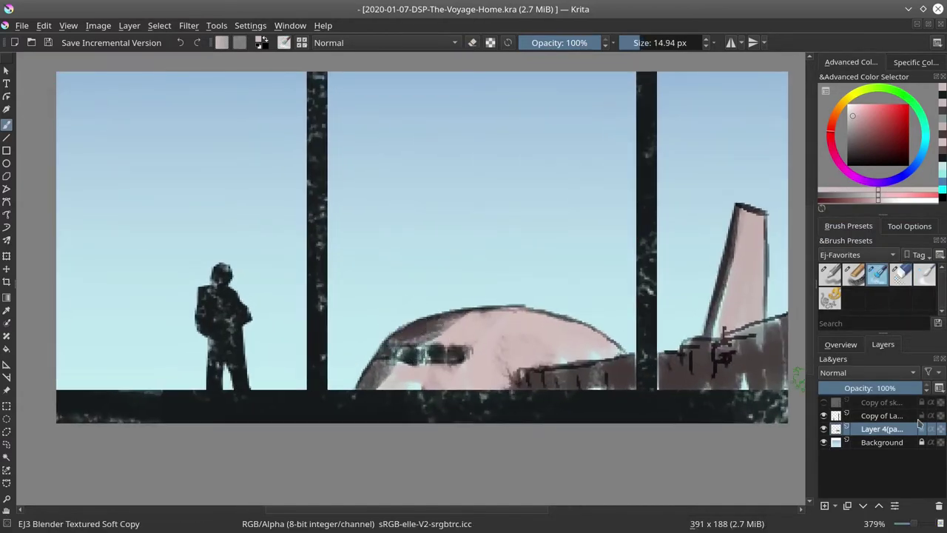
Blend the paint along the plane's top, lower-left nose and lower edge with a smaller brush.
key(bracketleft)
key(bracketleft)
mouse_move(418, 330)
mouse_down()
mouse_move(386, 354)
mouse_move(416, 355)
mouse_move(460, 317)
mouse_move(605, 336)
mouse_move(525, 360)
mouse_move(601, 344)
mouse_up()
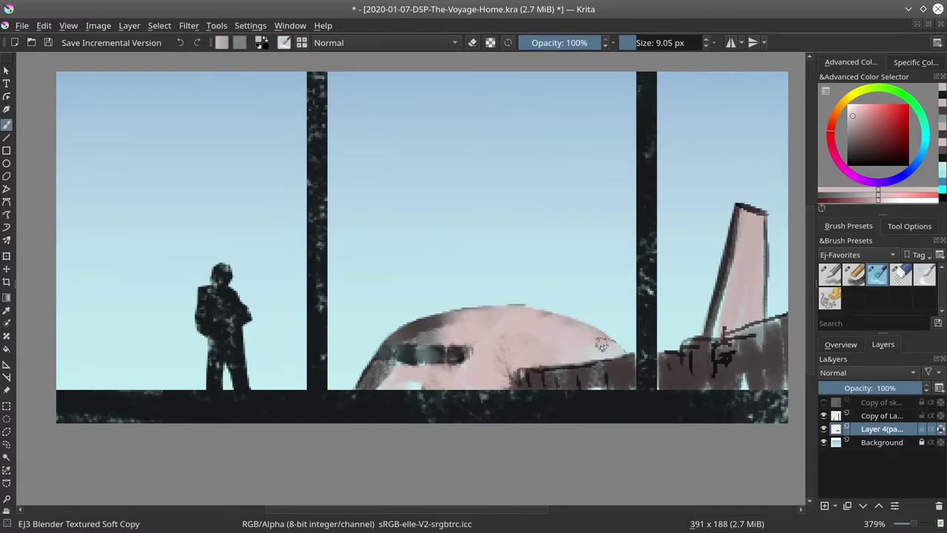
mouse_move(418, 363)
mouse_down()
mouse_move(370, 376)
mouse_move(428, 384)
mouse_up()
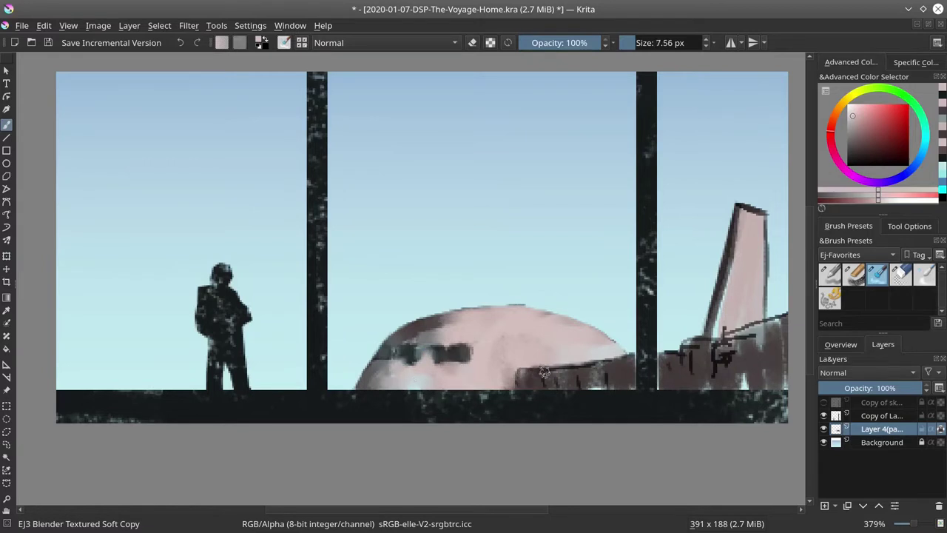
drag(571, 377, 579, 368)
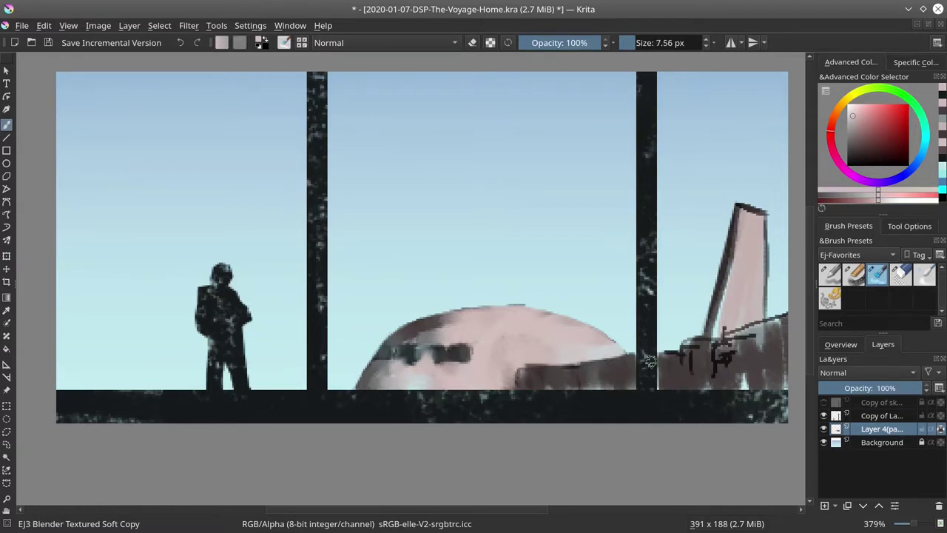
Smooth the dark marks and left edge of the tail, show the overview panel, and save.
key(bracketright)
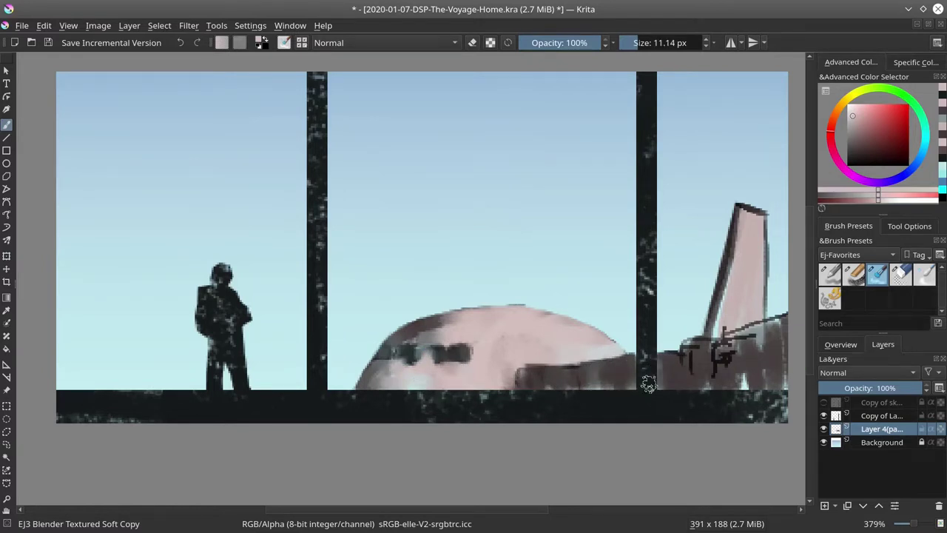
key(bracketleft)
key(bracketleft)
mouse_move(694, 349)
mouse_down()
mouse_move(712, 382)
mouse_move(729, 343)
mouse_move(749, 340)
mouse_move(725, 339)
mouse_move(747, 340)
mouse_up()
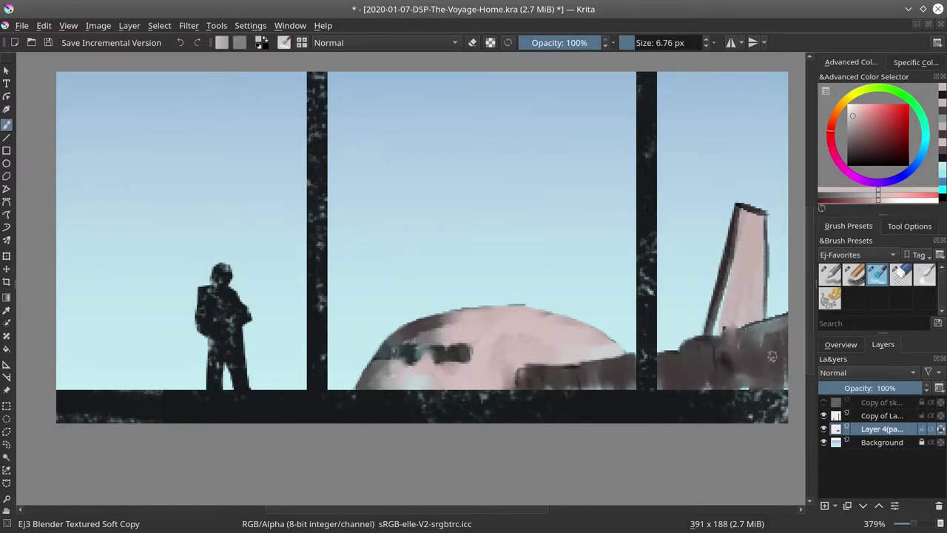
mouse_move(744, 215)
mouse_down()
mouse_move(714, 325)
mouse_move(745, 215)
mouse_move(760, 222)
mouse_move(762, 325)
mouse_up()
key(bracketright)
click(841, 344)
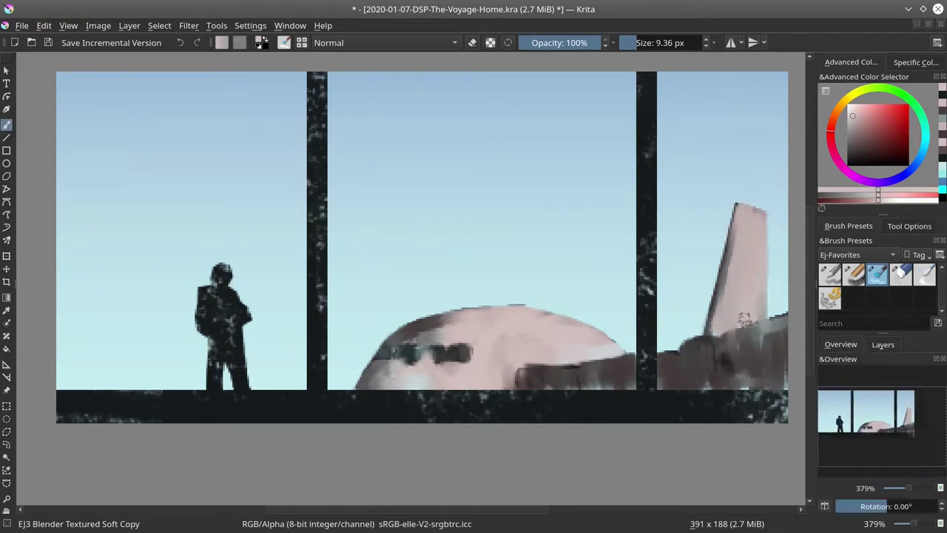
click(48, 44)
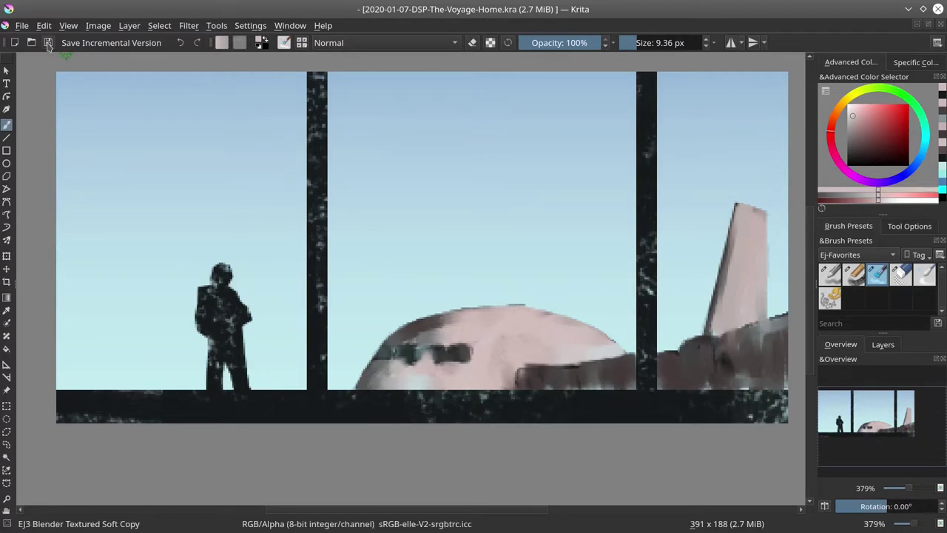
Enter a 2000 px height in Resize Canvas, then cancel it.
click(159, 25)
mouse_move(98, 25)
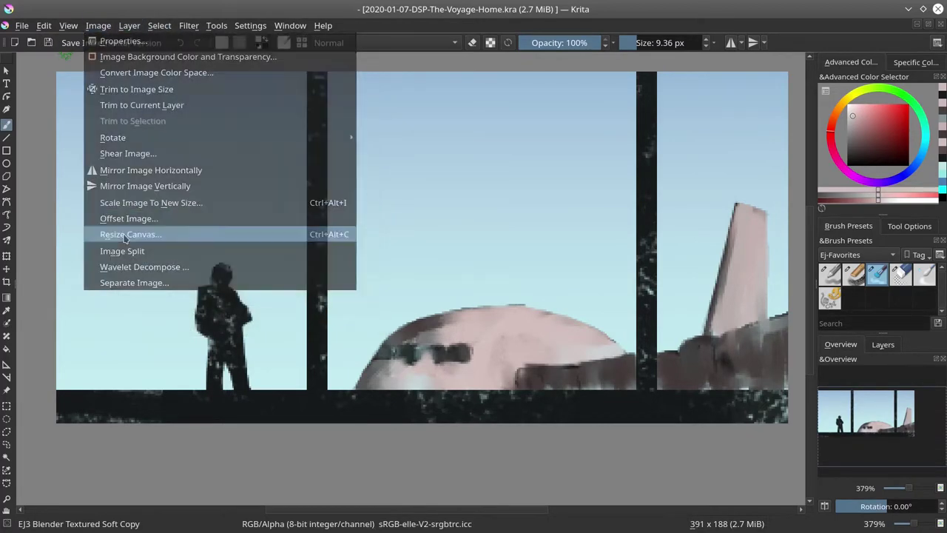
click(118, 232)
key(Tab)
text(2000)
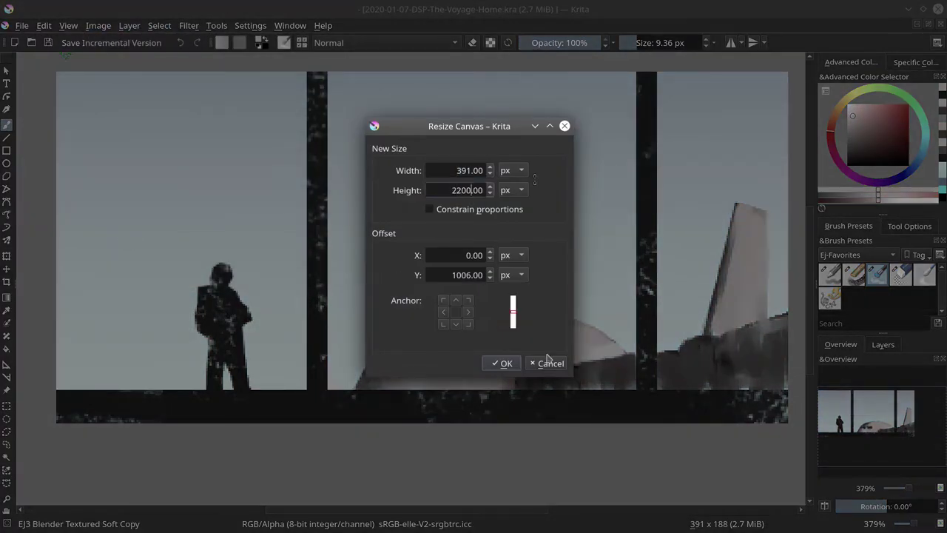
click(548, 363)
Scale the image to 2200 px tall and fit the painting in view.
click(97, 25)
click(147, 258)
double_click(435, 181)
text(2200)
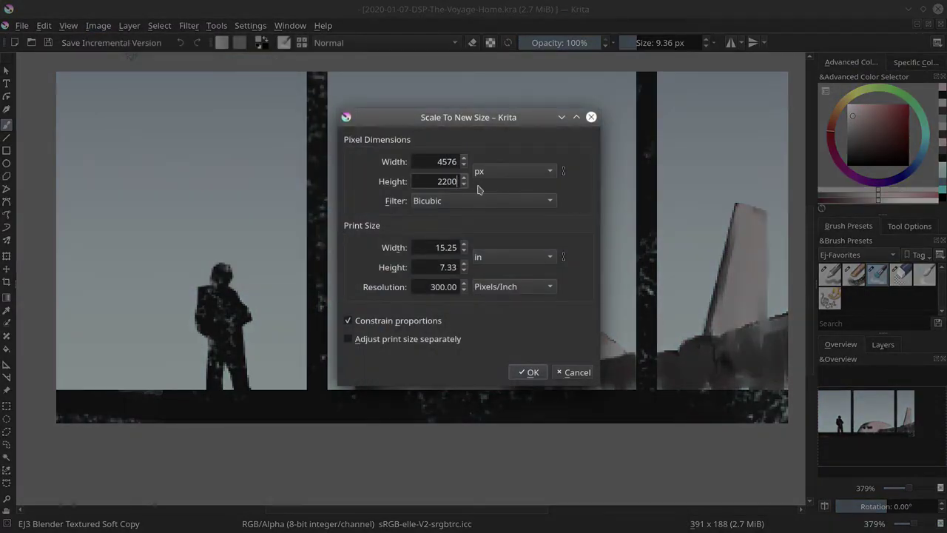
click(529, 372)
key(2)
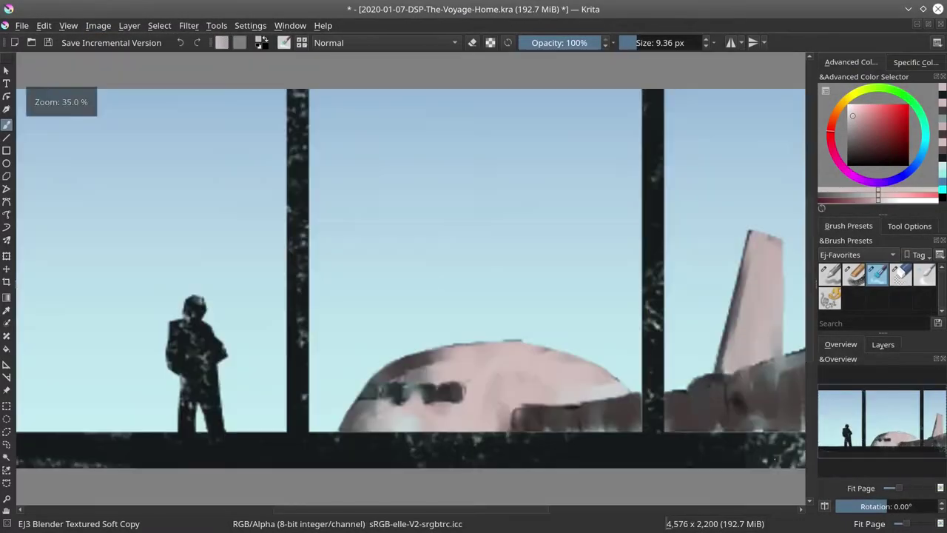
Resize the canvas to 4500 px wide and trim the layers to the image size.
click(159, 26)
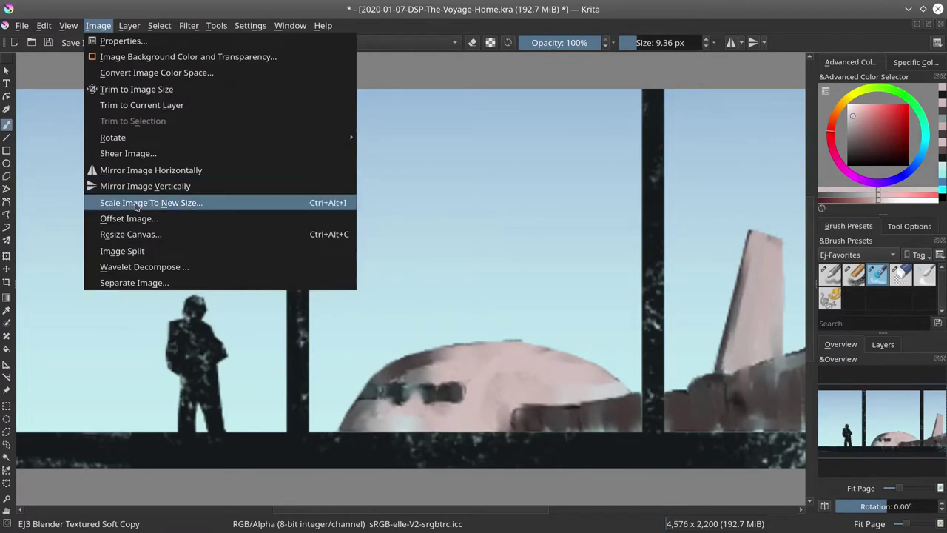
click(130, 233)
text(4500)
key(Return)
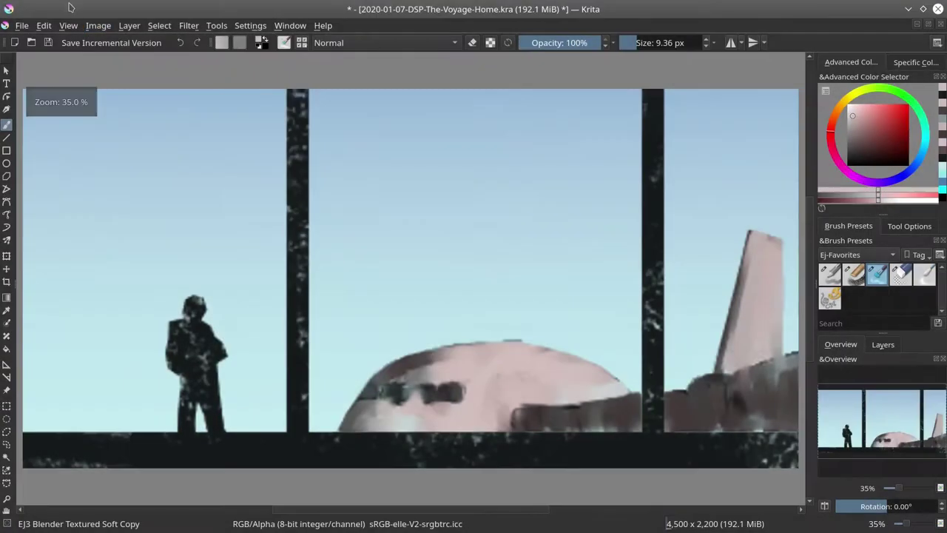
click(97, 25)
click(141, 89)
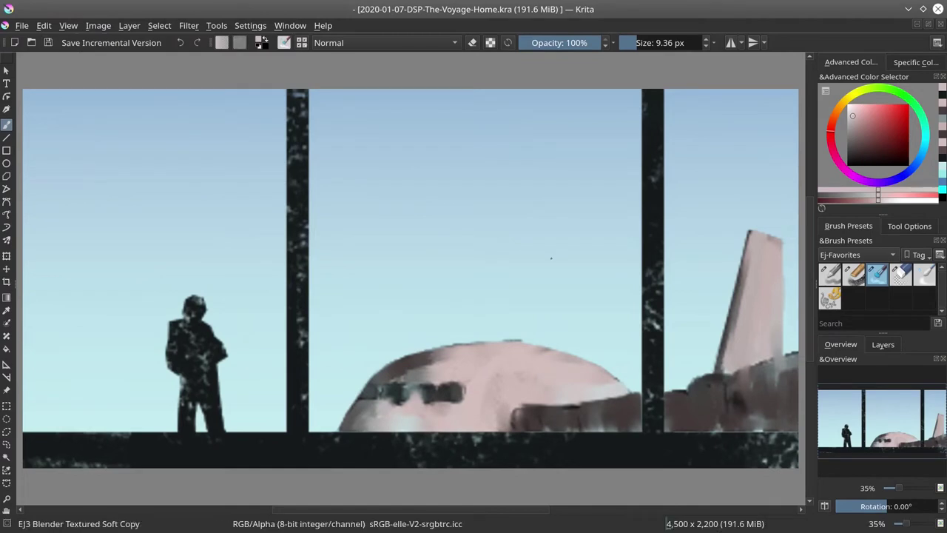
Choose the grainy chalk brush, sample a darker colour from the painting and enlarge it.
click(853, 274)
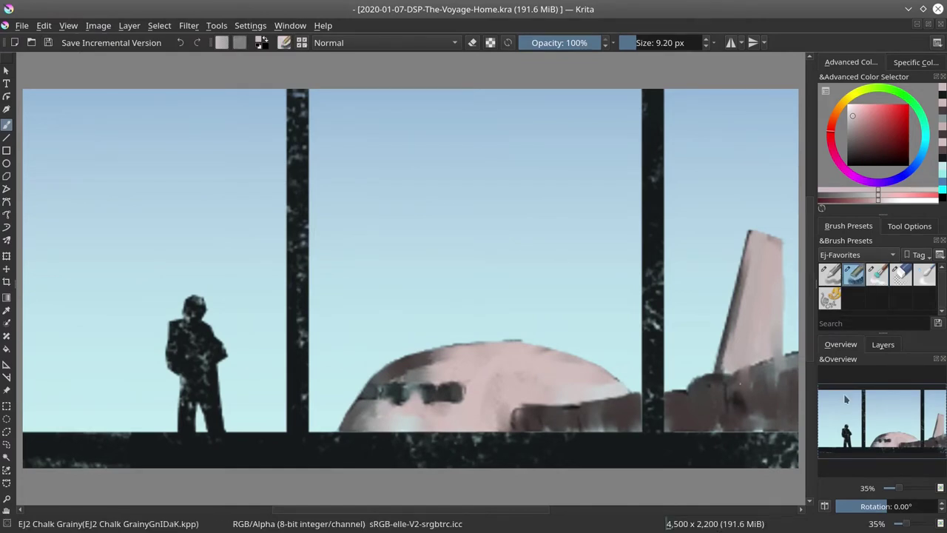
click(882, 344)
click(840, 344)
ctrl+click(696, 412)
key(])
key(])
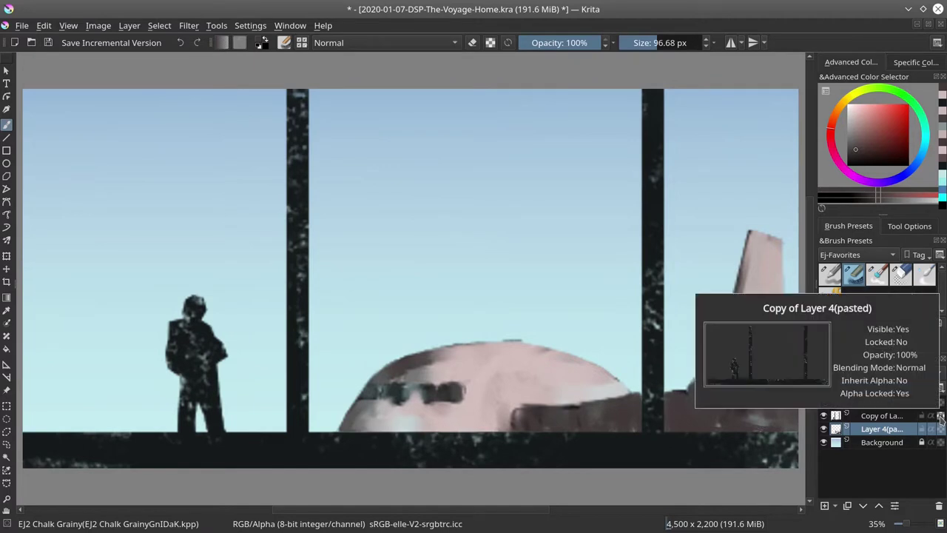
Hide the airplane and sky layers and magic-wand select the pillar layer's transparent areas.
click(823, 429)
click(823, 441)
click(6, 456)
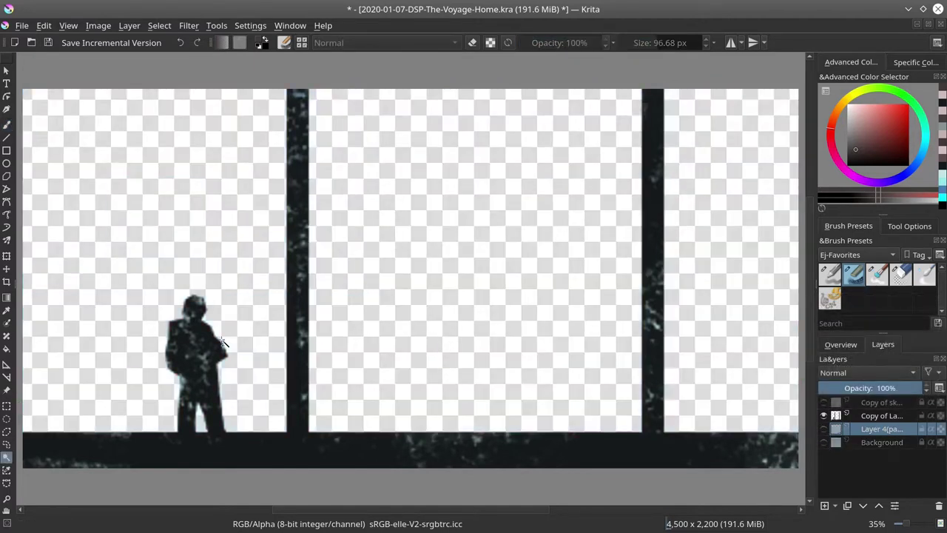
click(878, 416)
click(239, 412)
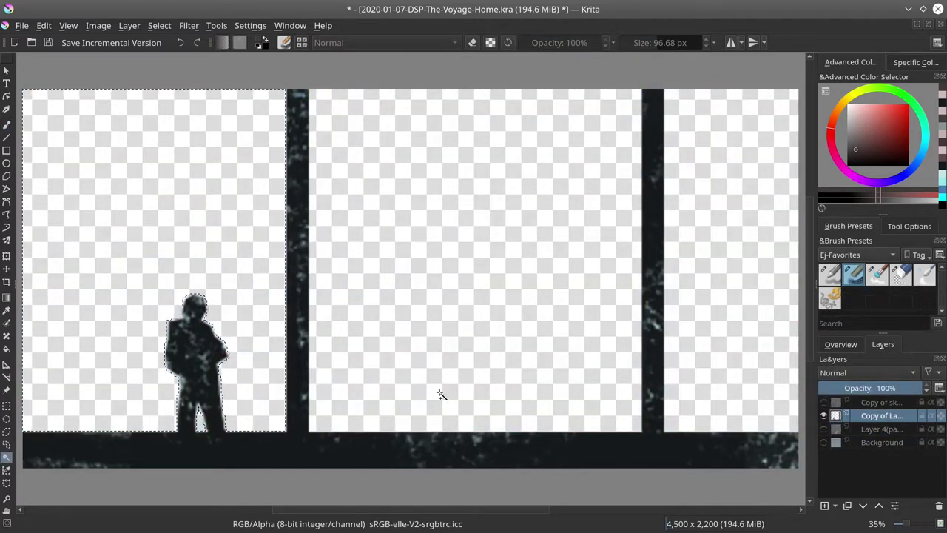
scroll(533, 377, down, 1)
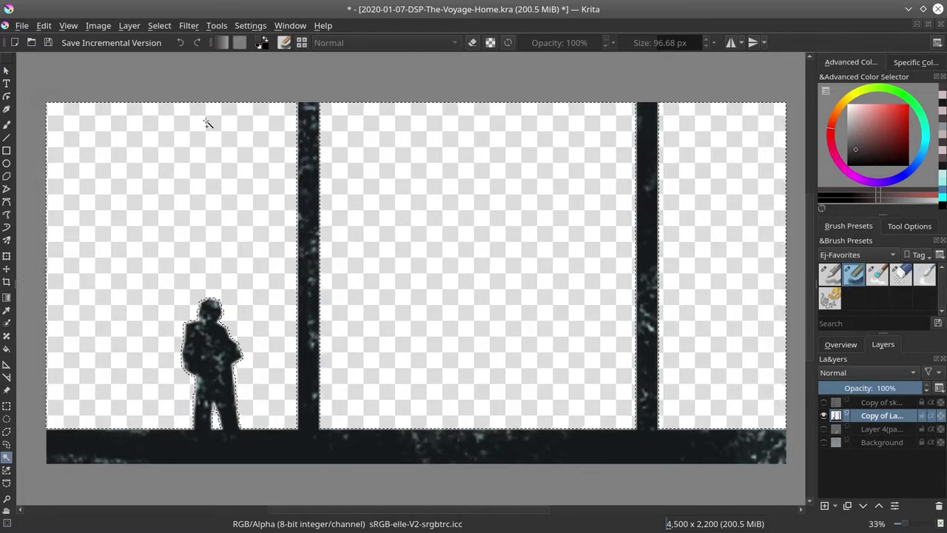
click(159, 25)
key(Escape)
Show the airplane and sky layers again and set a dark cyan chalk brush of about 128 px.
click(824, 429)
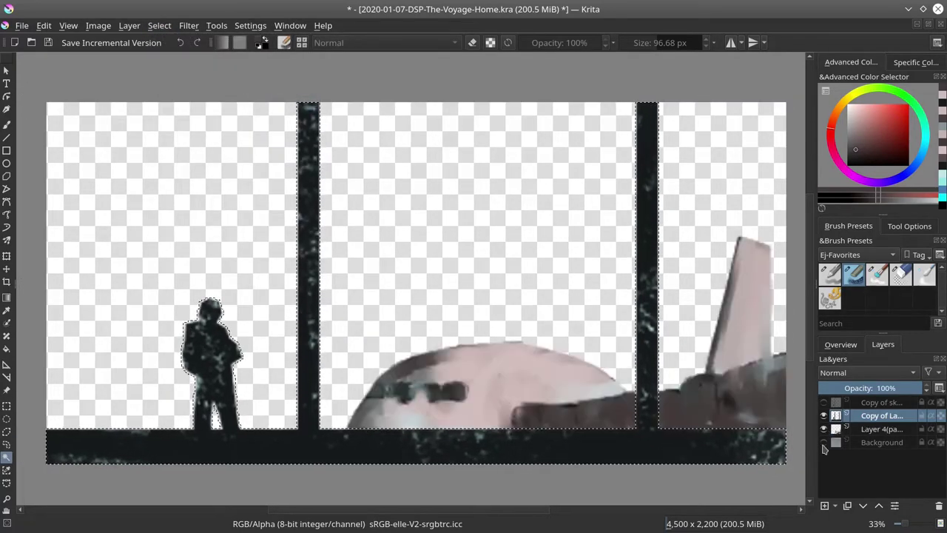
click(823, 443)
key(b)
ctrl+click(697, 452)
key(bracketright)
key(bracketright)
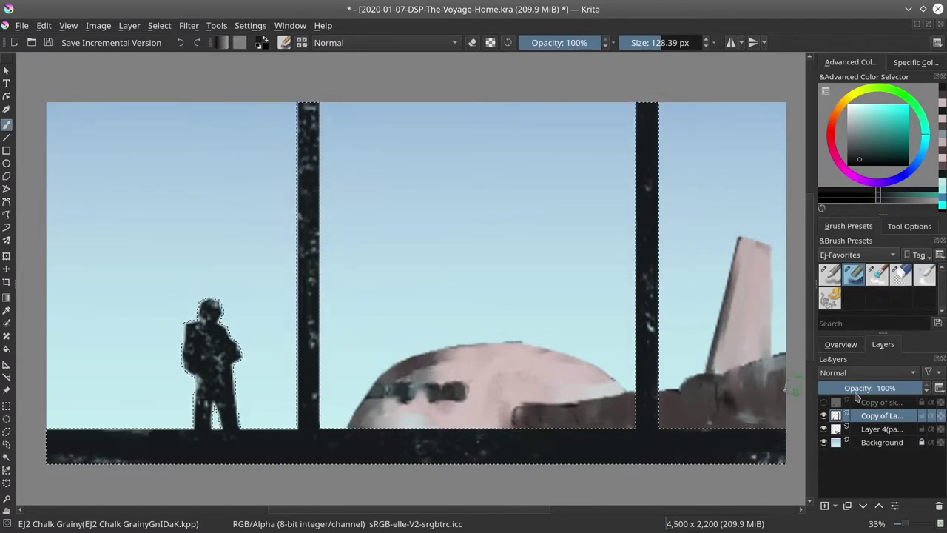
click(847, 346)
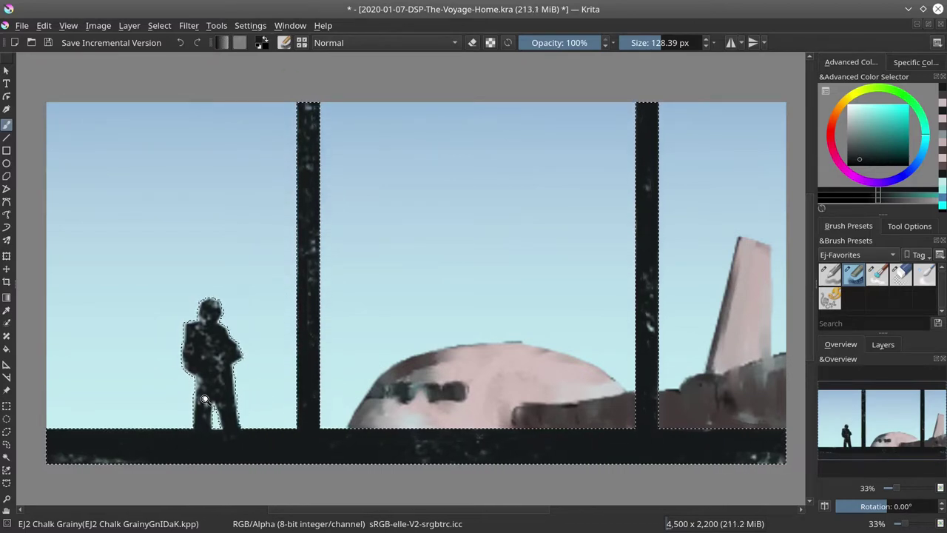
scroll(207, 409, up, 2)
Start a polygonal selection outline at the figure's legs, then mirror the canvas view.
click(6, 432)
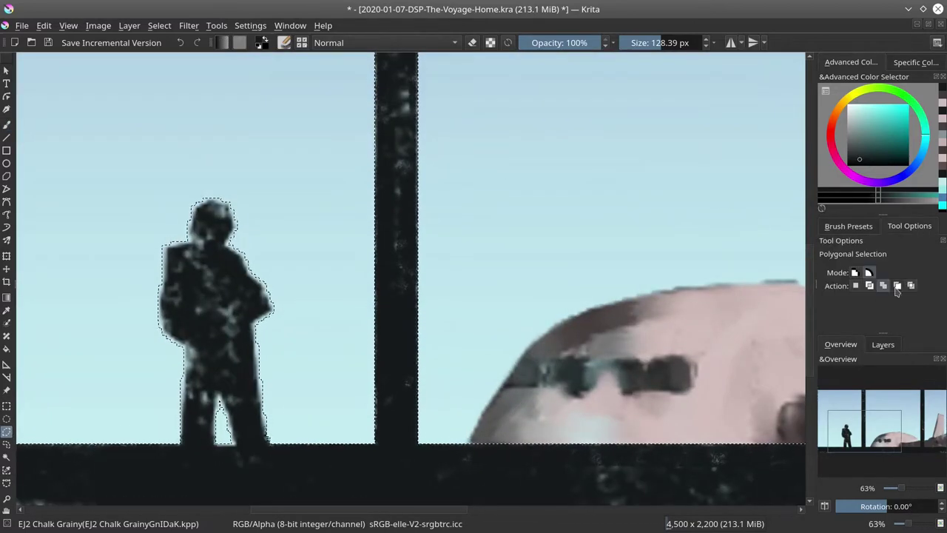
click(219, 391)
click(215, 443)
click(234, 442)
key(m)
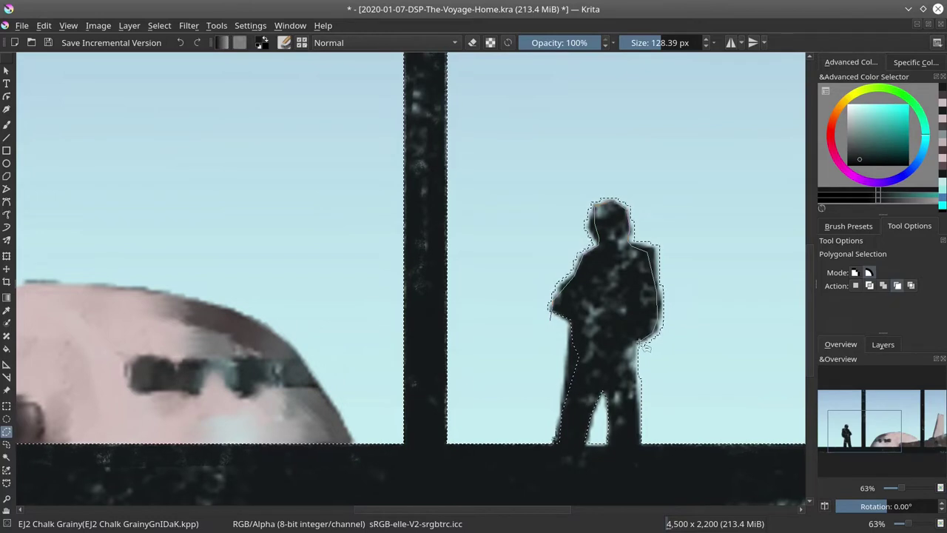
Draw a closed polygonal outline of the area beside the figure's side.
click(647, 449)
click(703, 447)
click(703, 170)
click(655, 138)
click(581, 144)
click(502, 216)
double_click(497, 264)
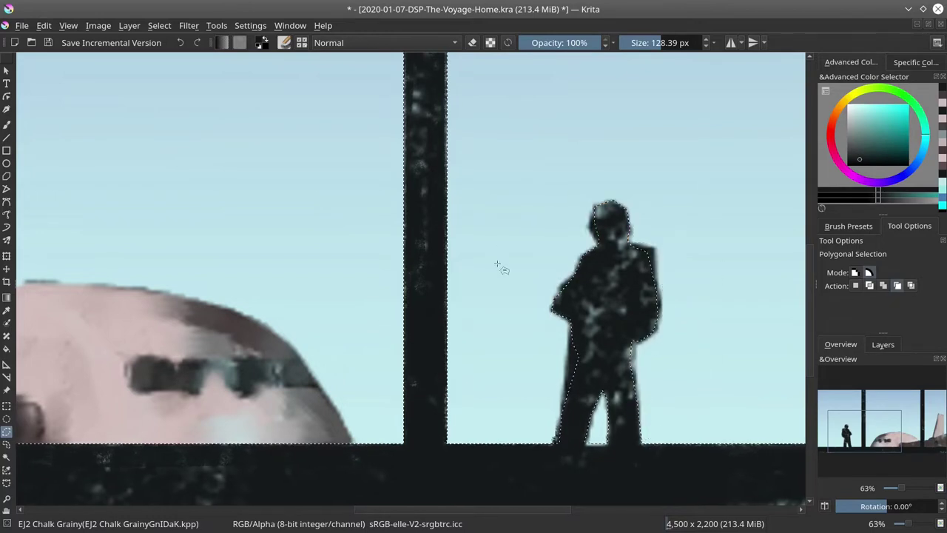
Set the selection mode to Subtract and return to the freehand brush.
click(883, 286)
click(162, 25)
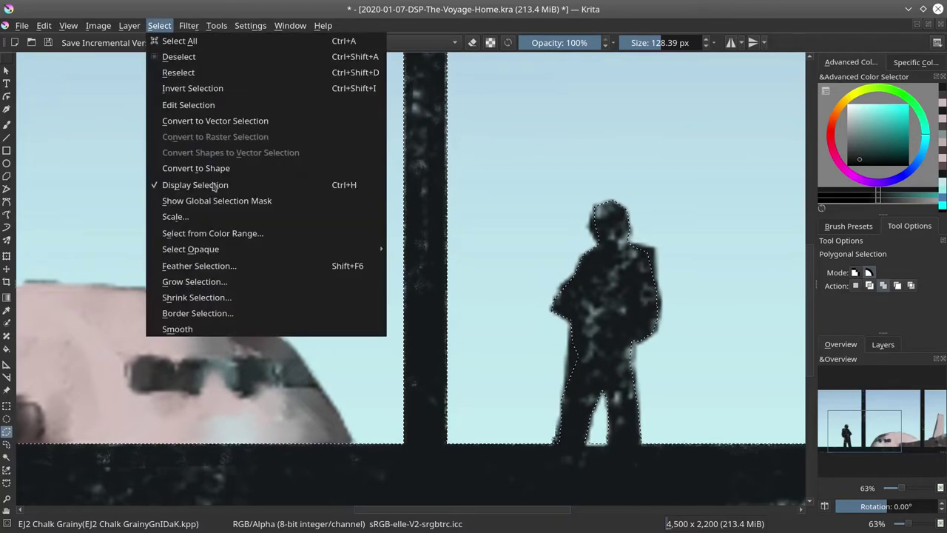
click(204, 89)
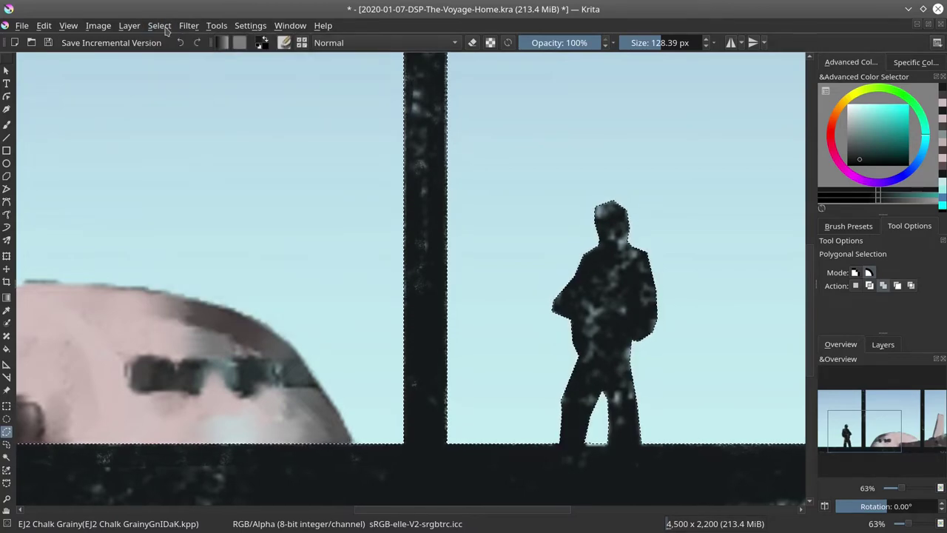
click(162, 25)
click(170, 88)
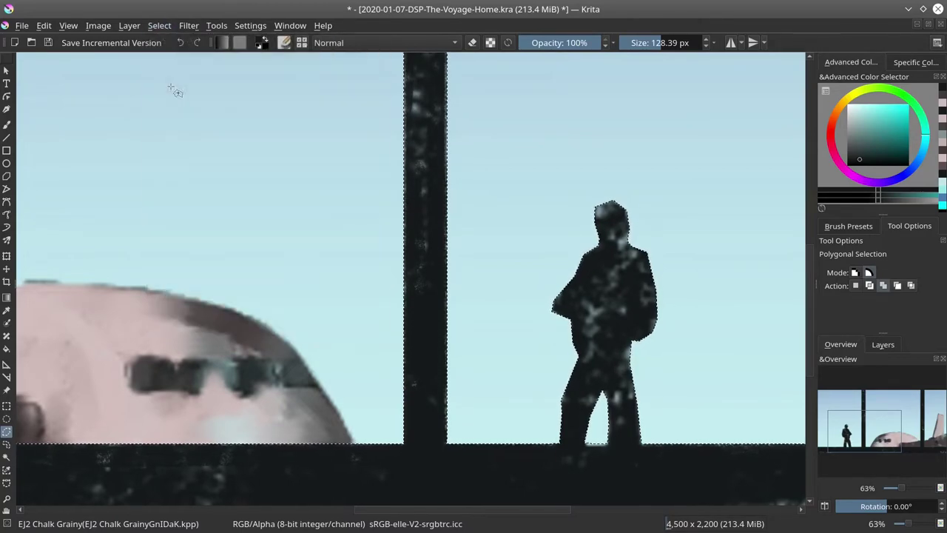
click(5, 124)
Paint dark teal around the figure with a 37 px brush, then deselect.
click(864, 226)
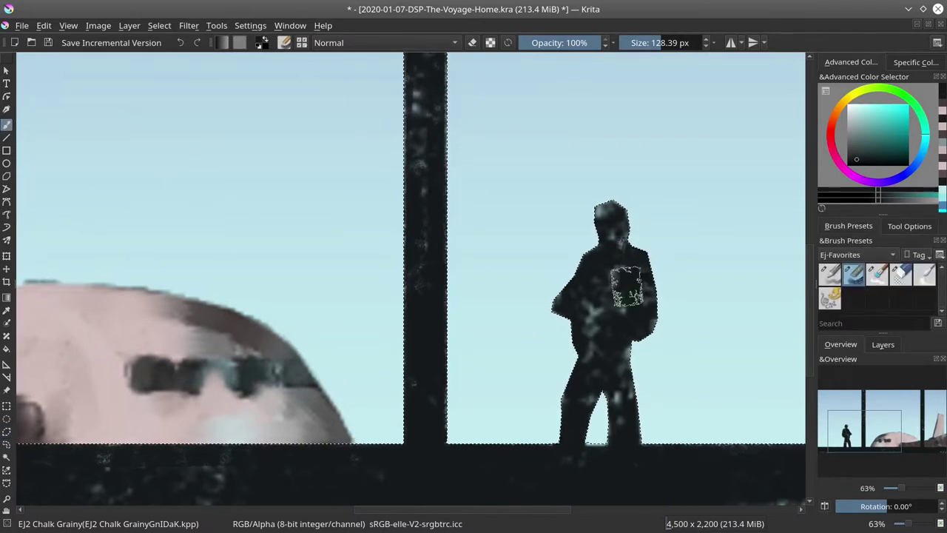
key(bracketleft)
key(bracketleft)
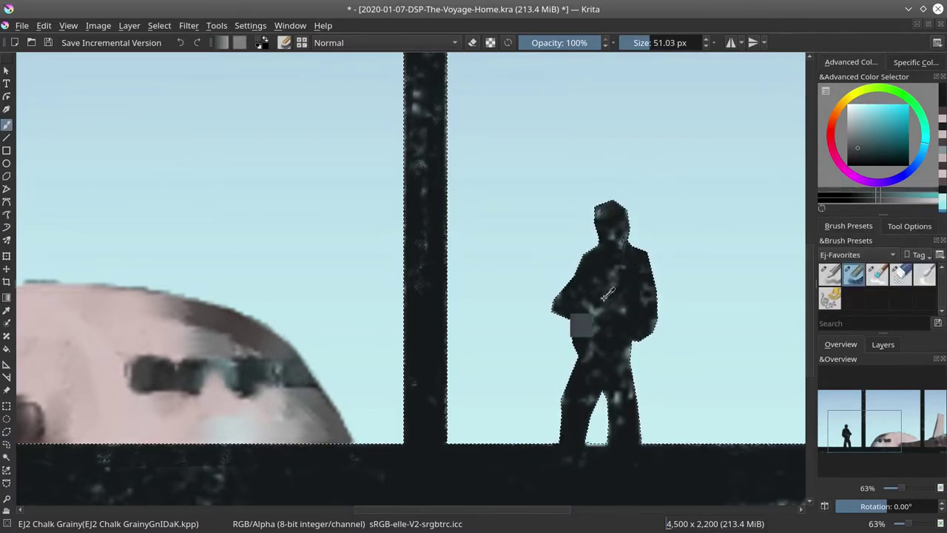
ctrl+click(606, 294)
key(bracketleft)
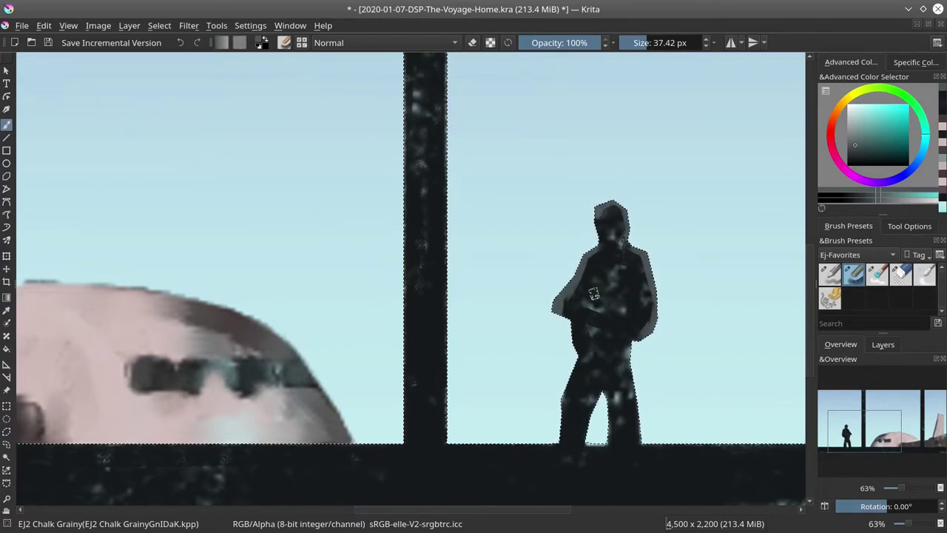
click(159, 25)
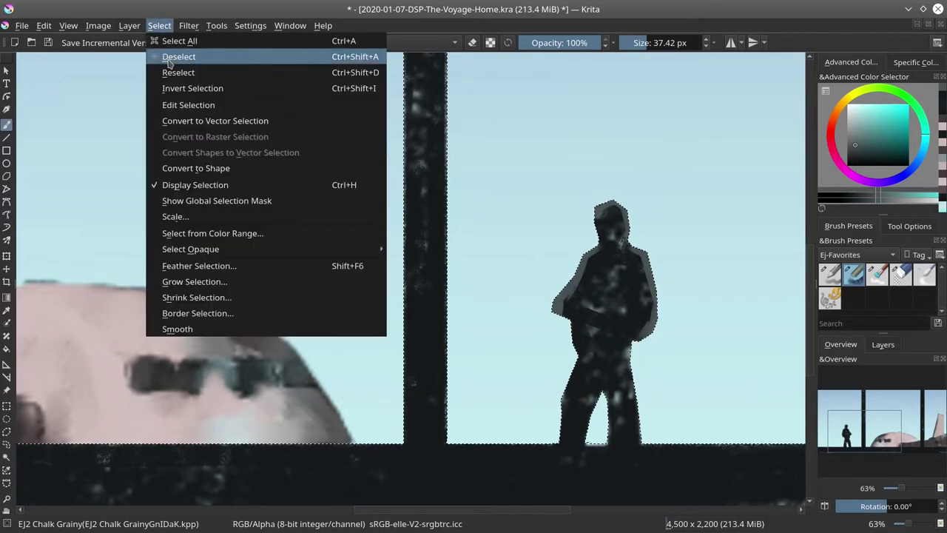
click(158, 55)
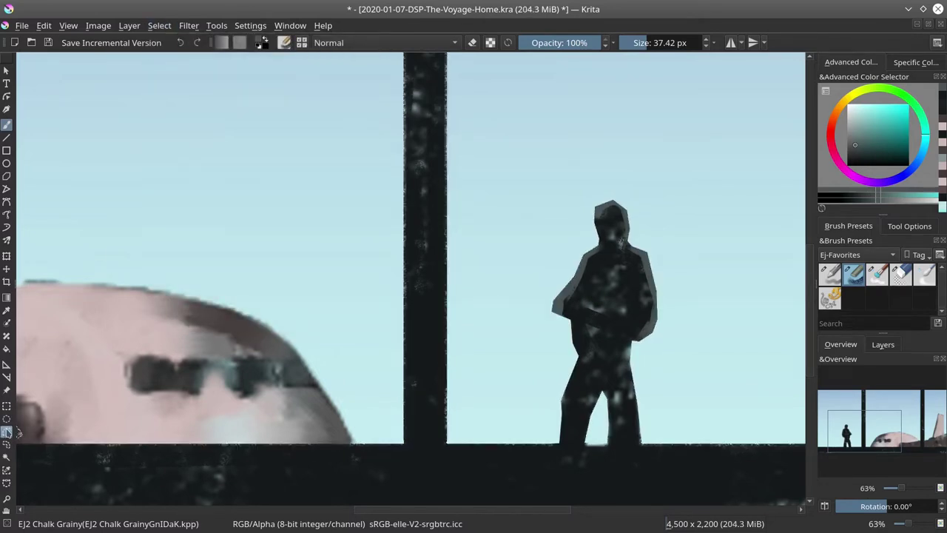
Lasso the figure's legs, paint them darker with a 63 px brush, and deselect.
click(7, 432)
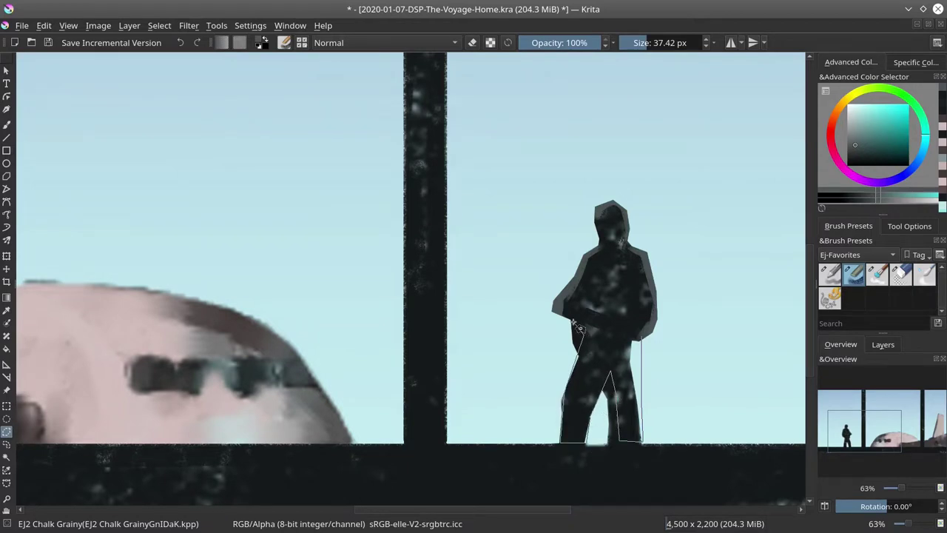
drag(579, 327, 574, 324)
key(b)
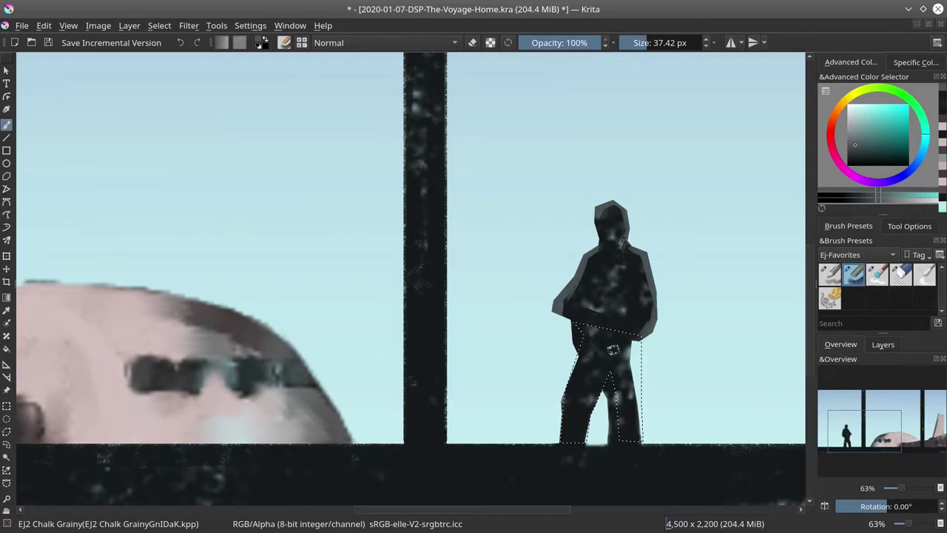
ctrl+click(613, 350)
key(bracketright)
key(bracketright)
key(bracketright)
key(bracketright)
key(bracketright)
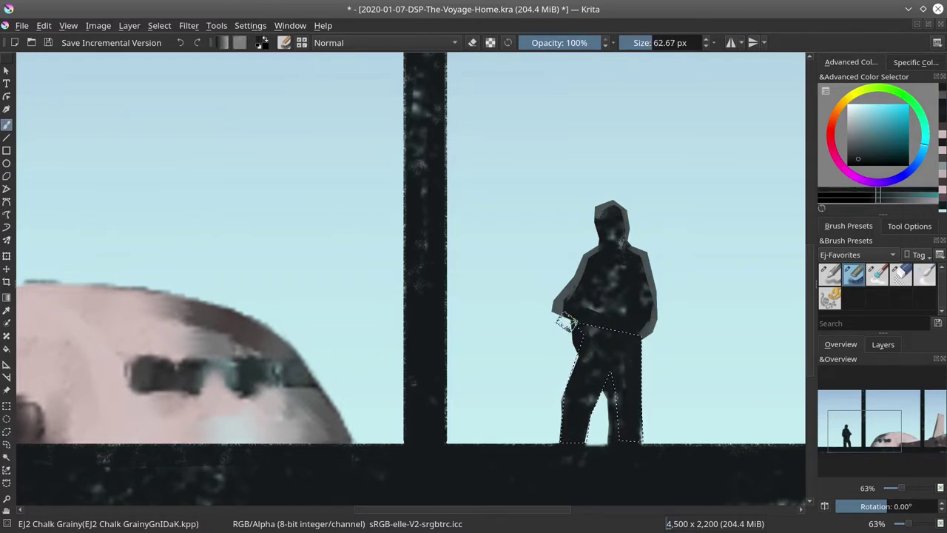
click(159, 25)
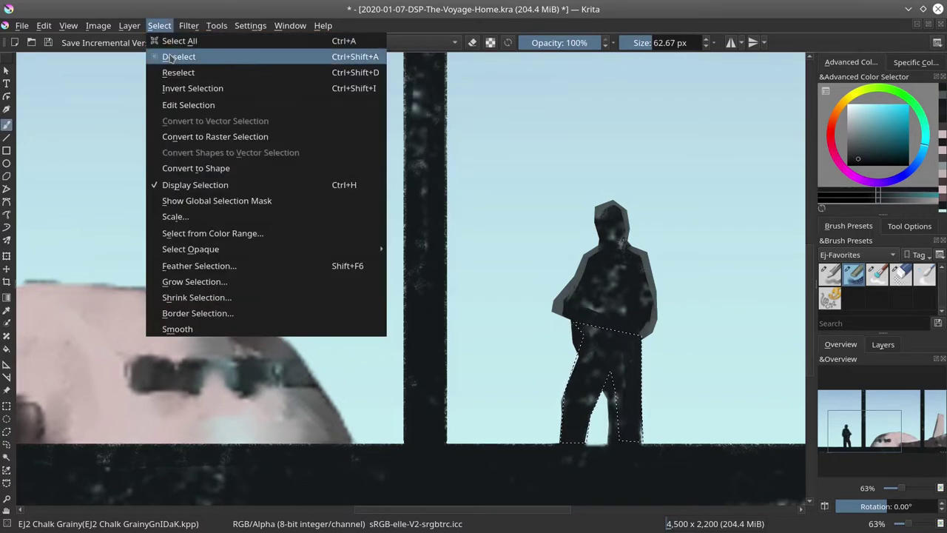
click(170, 58)
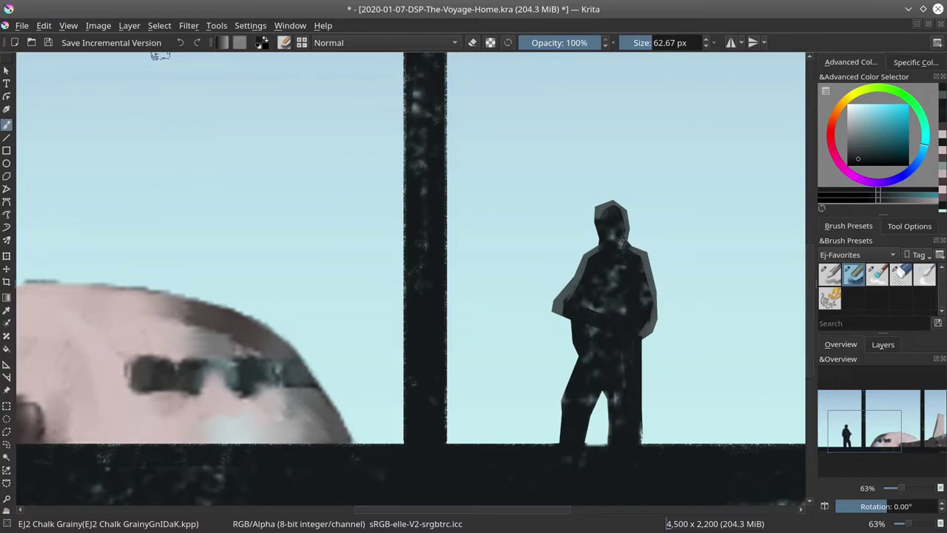
Sample darker shades from the figure, turn off the mirrored view and save the document.
scroll(570, 268, down, 3)
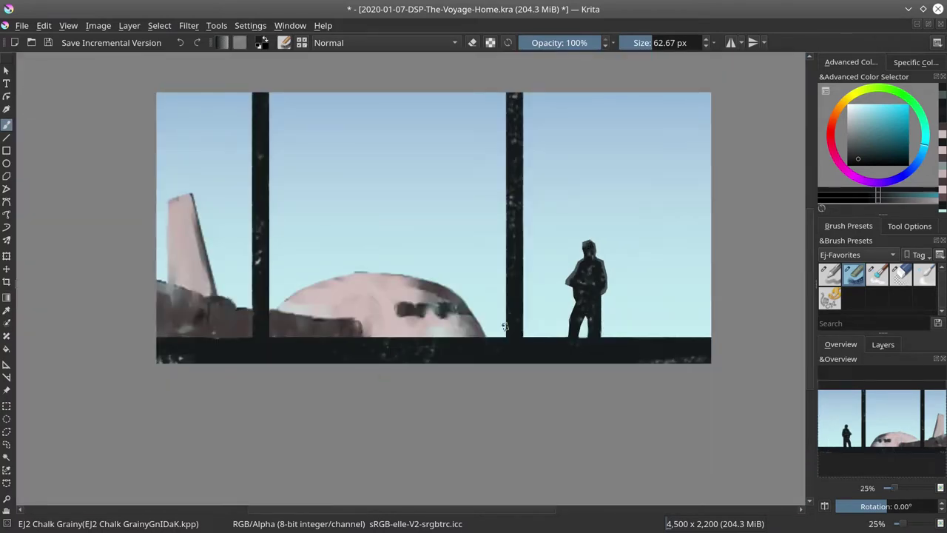
ctrl+click(585, 275)
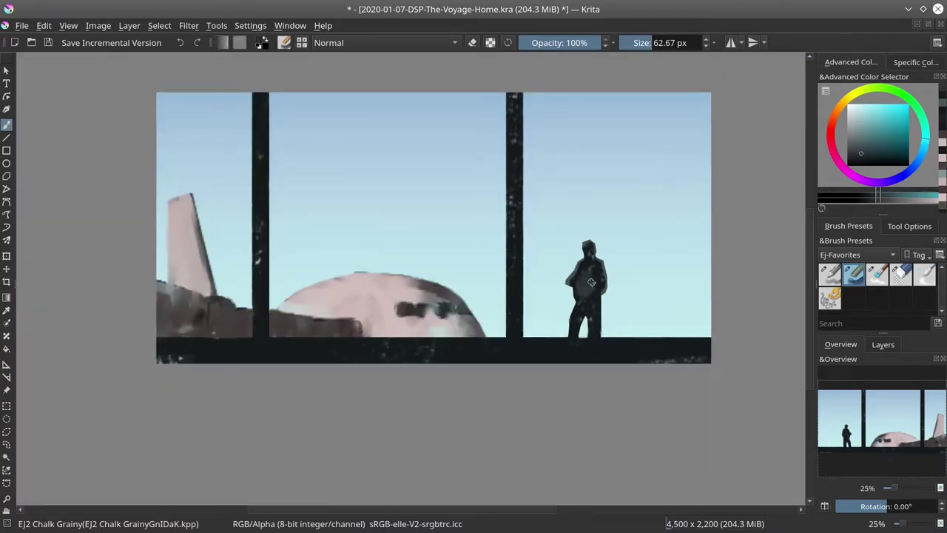
ctrl+click(590, 284)
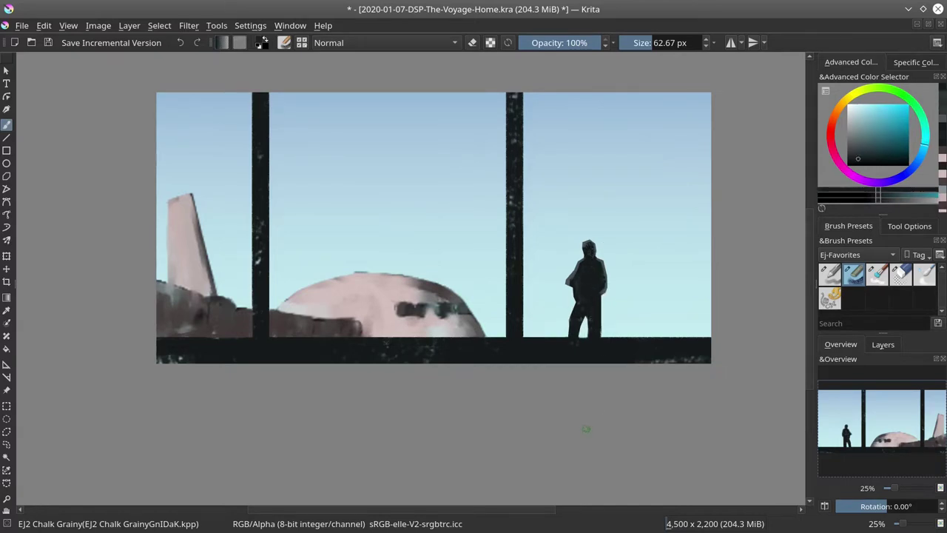
click(825, 504)
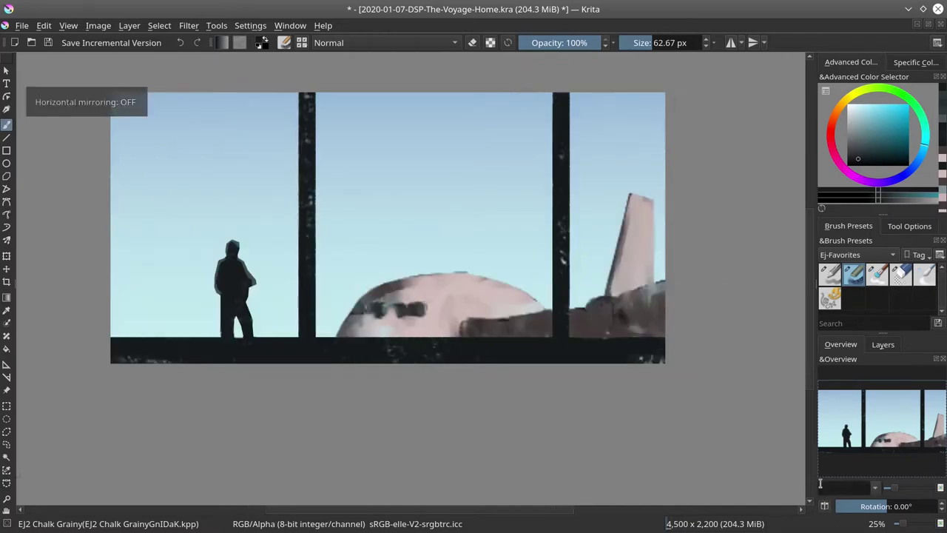
key(ctrl+s)
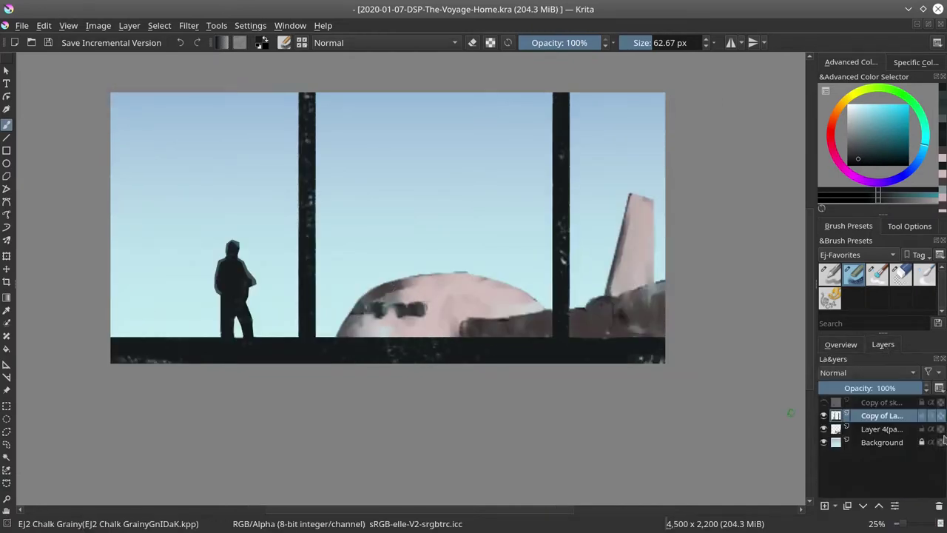
On the airplane layer, paint a pink stroke along the plane's top edge.
click(887, 430)
ctrl+click(386, 283)
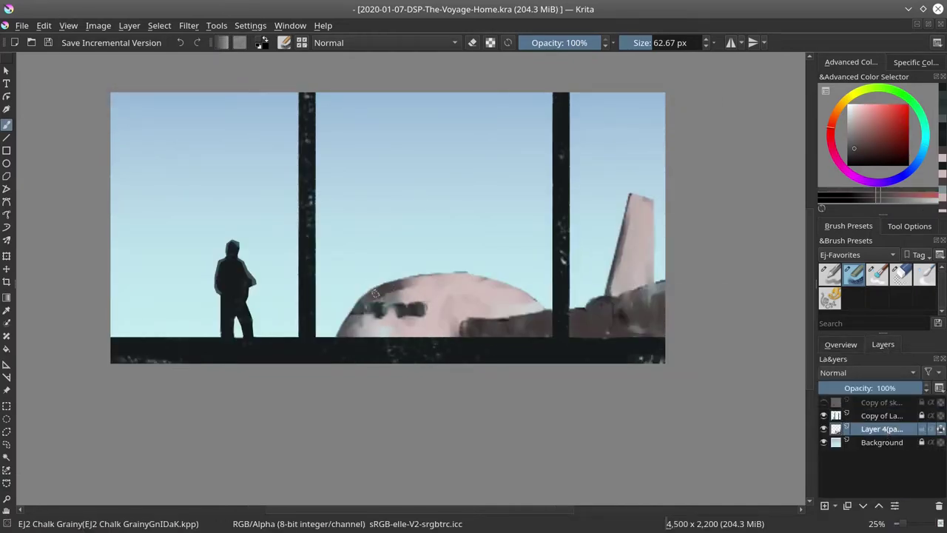
drag(369, 295, 399, 277)
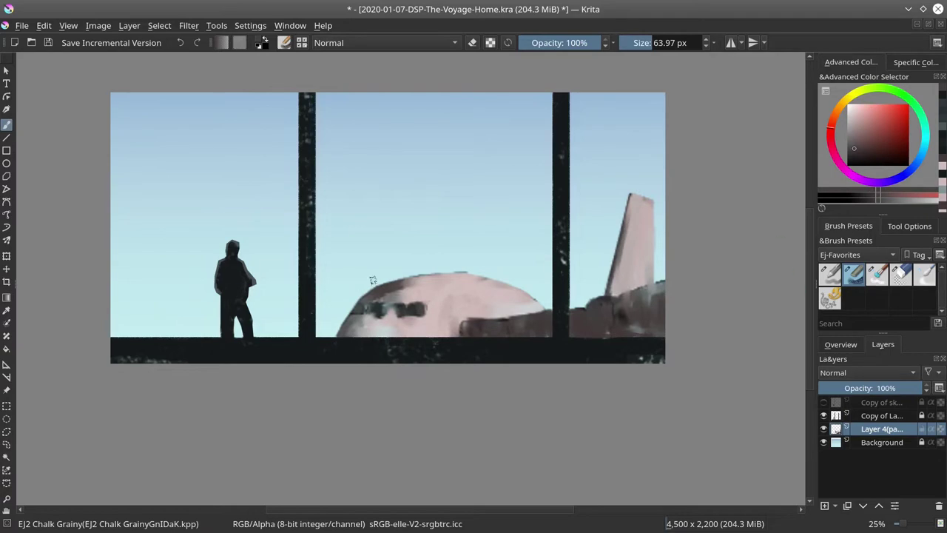
Trim ragged paint along the airplane's top edge with a 25 px circle eraser.
scroll(383, 276, up, 3)
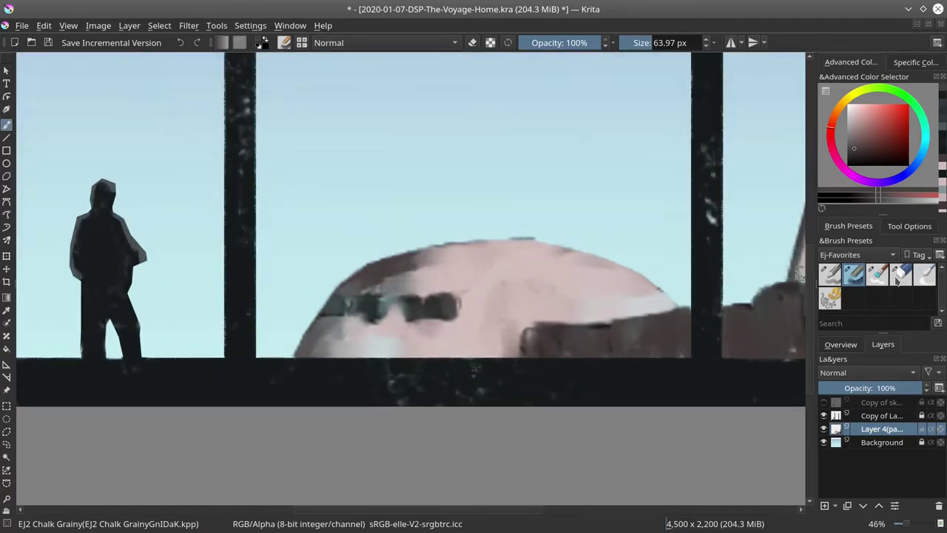
key(/)
key(bracketright)
key(bracketright)
key(bracketright)
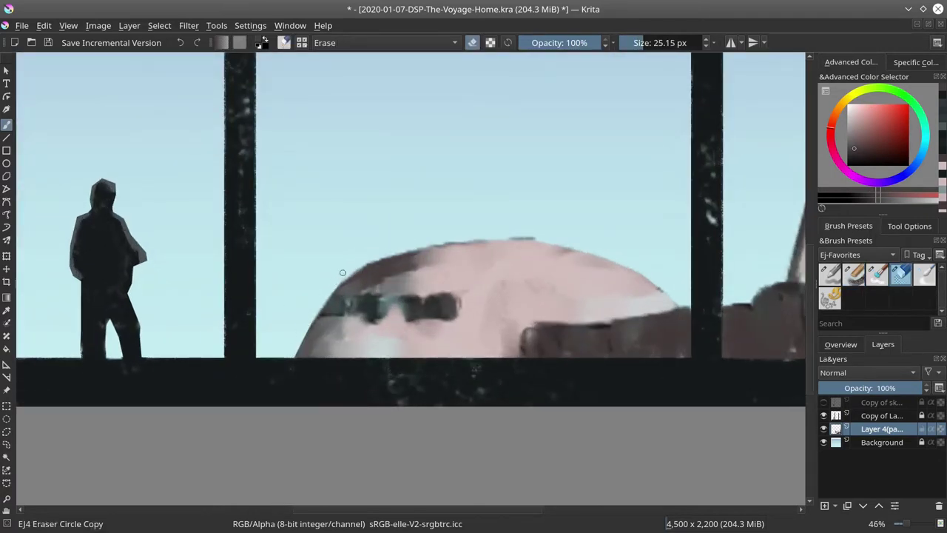
drag(343, 273, 329, 292)
drag(434, 237, 448, 240)
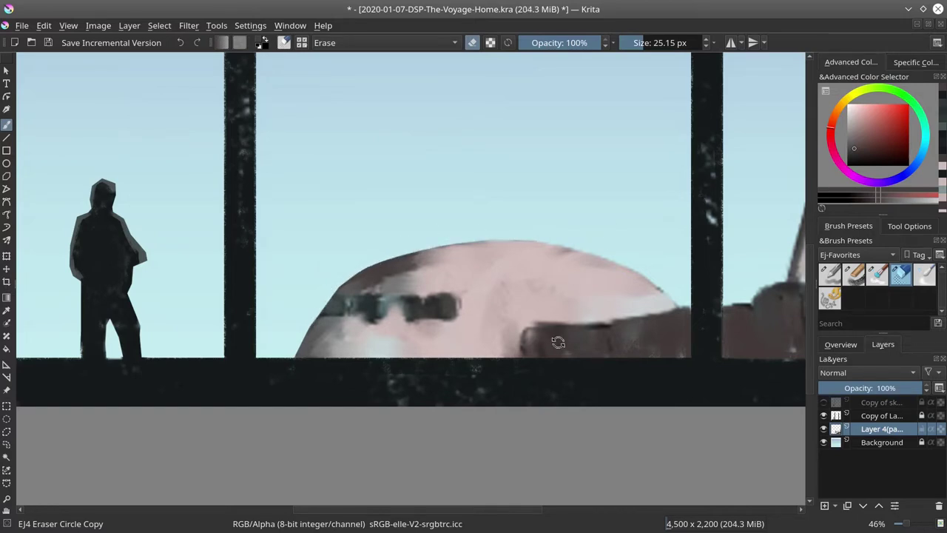
drag(558, 342, 492, 197)
mouse_move(571, 186)
mouse_down()
mouse_move(658, 191)
mouse_move(615, 152)
mouse_up()
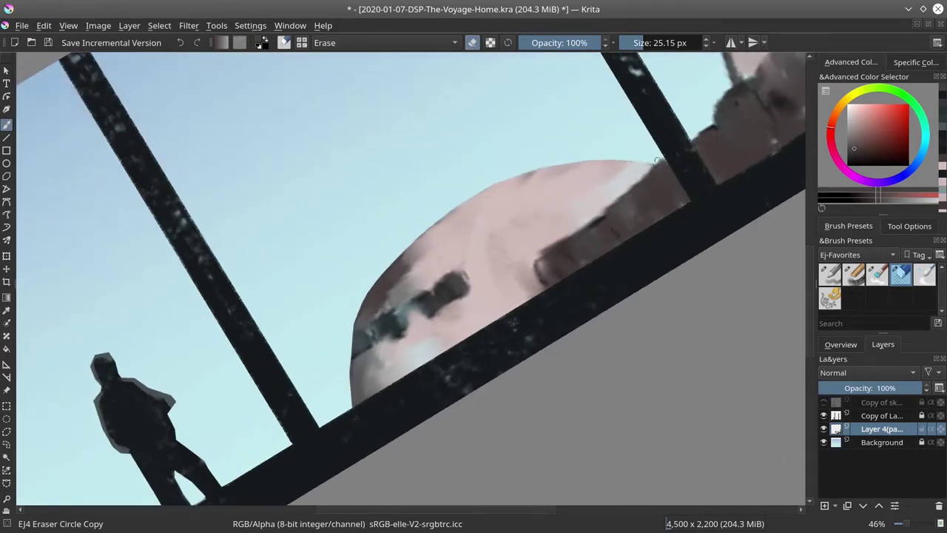
Reset the canvas rotation and erase along the tail fin's right edge.
key(5)
drag(740, 305, 495, 385)
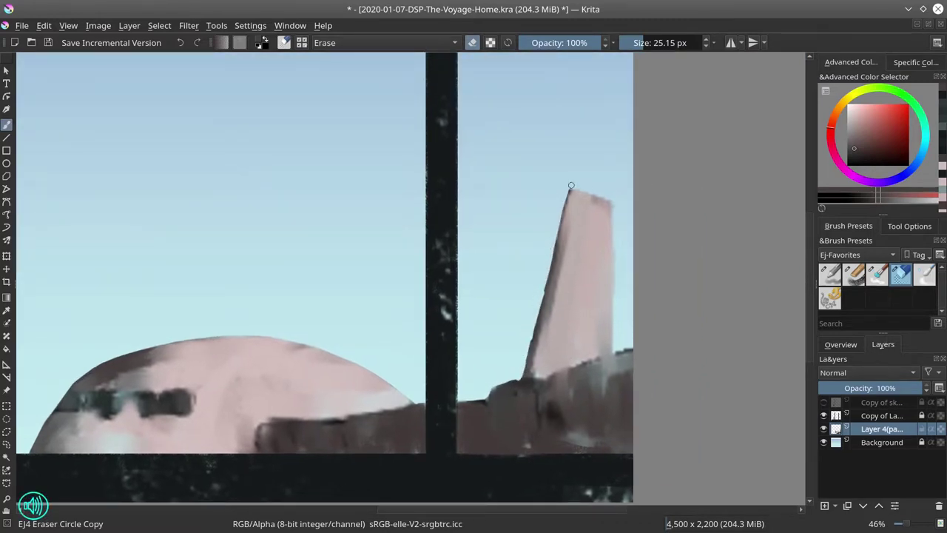
drag(614, 275, 614, 331)
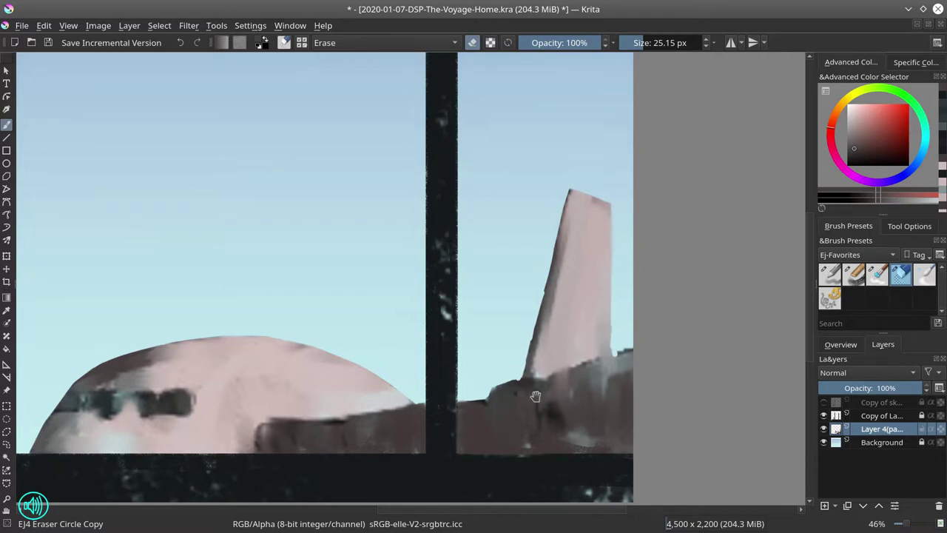
drag(535, 396, 566, 307)
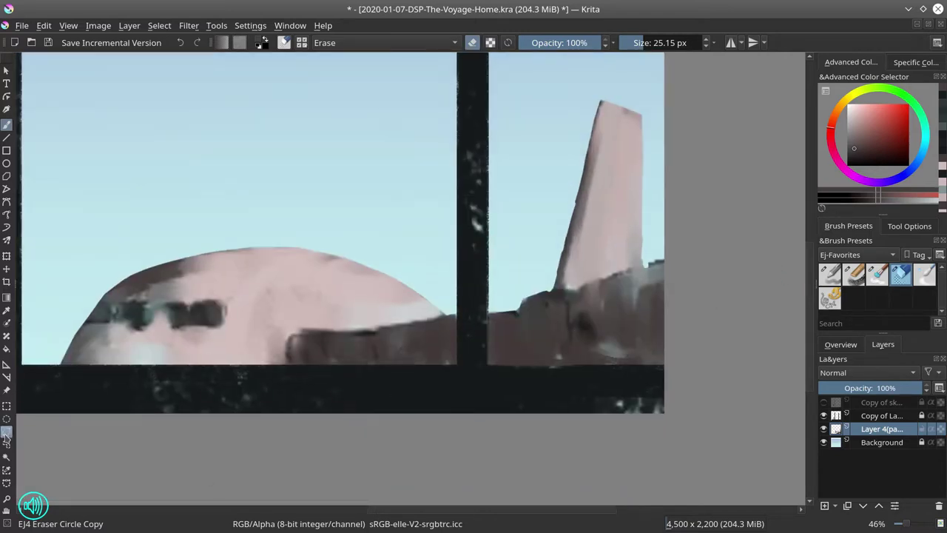
Lasso two strut shapes beneath the fuselage on either side of the pillar.
click(6, 431)
mouse_move(289, 361)
mouse_down()
mouse_move(293, 349)
mouse_move(312, 375)
mouse_move(307, 346)
mouse_move(329, 343)
mouse_move(291, 342)
mouse_up()
mouse_move(374, 335)
mouse_down()
mouse_move(375, 382)
mouse_move(382, 334)
mouse_up()
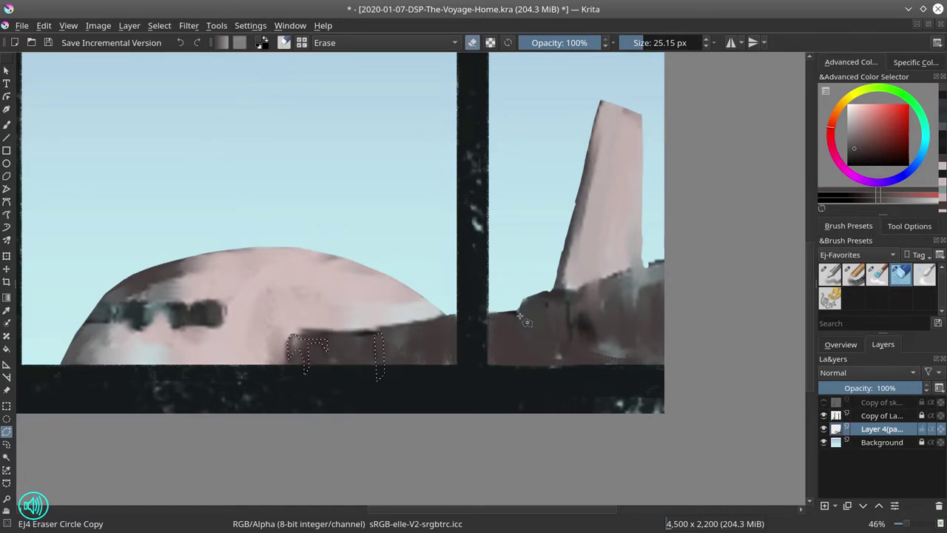
mouse_move(544, 301)
mouse_down()
mouse_move(516, 329)
mouse_move(557, 331)
mouse_move(536, 310)
mouse_move(541, 300)
mouse_move(566, 400)
mouse_move(569, 355)
mouse_move(542, 386)
mouse_move(531, 329)
mouse_move(512, 388)
mouse_move(500, 327)
mouse_up()
Fill both strut shapes with dark grainy chalk paint and clear the selection.
click(6, 123)
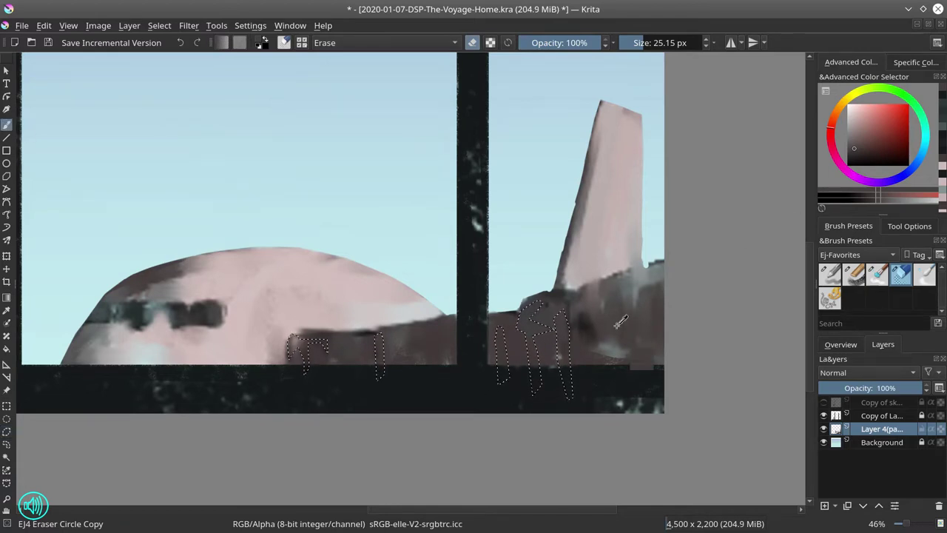
key(/)
drag(292, 342, 381, 373)
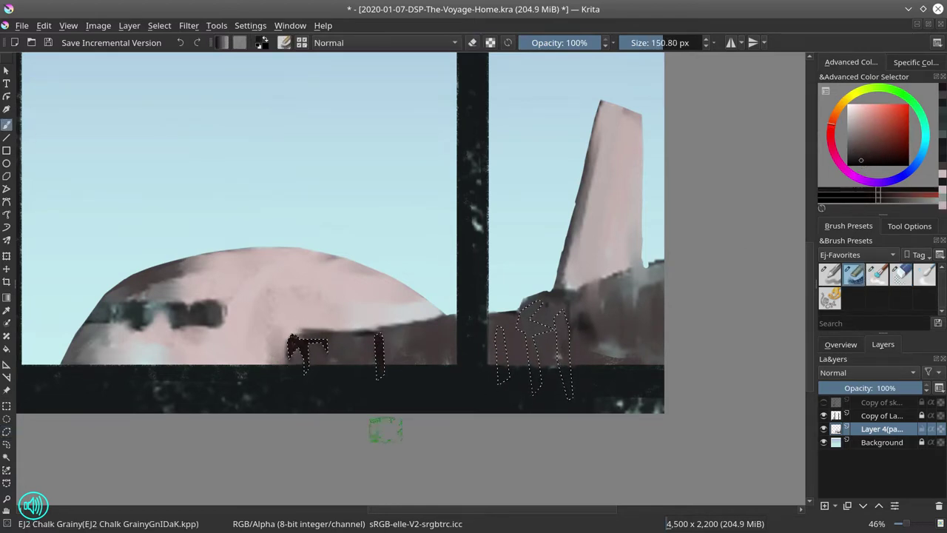
mouse_move(503, 318)
mouse_down()
mouse_move(569, 305)
mouse_move(570, 395)
mouse_up()
click(159, 25)
click(176, 57)
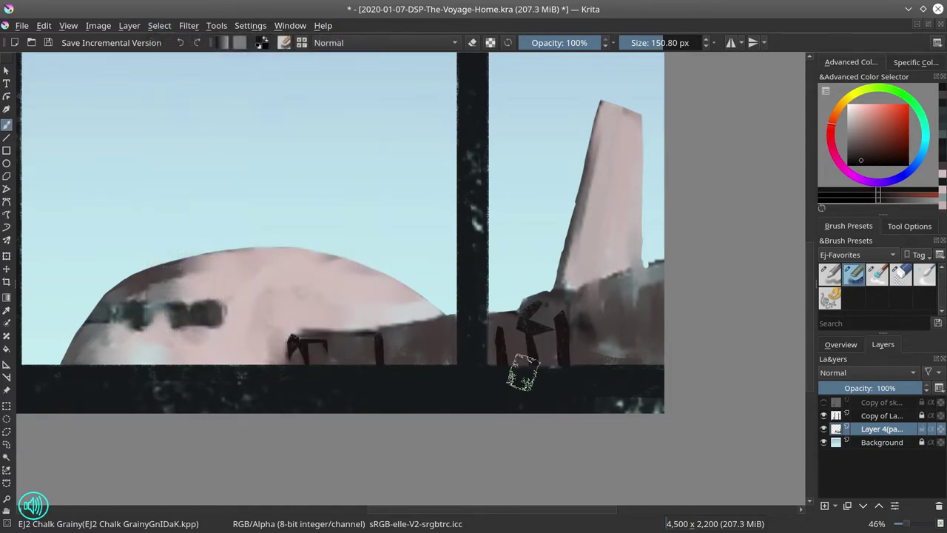
click(841, 344)
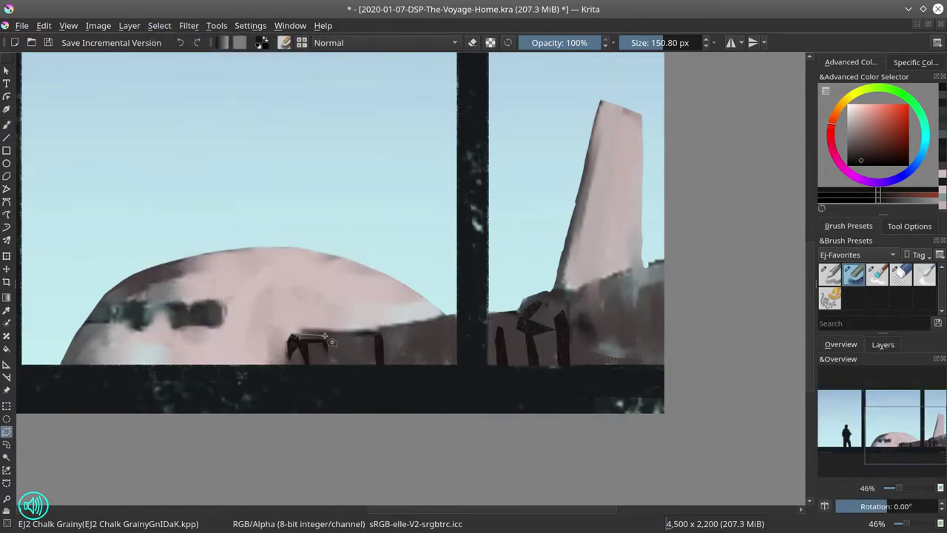
Lasso the wing's upper edge and paint it a light tan highlight.
drag(375, 336, 457, 317)
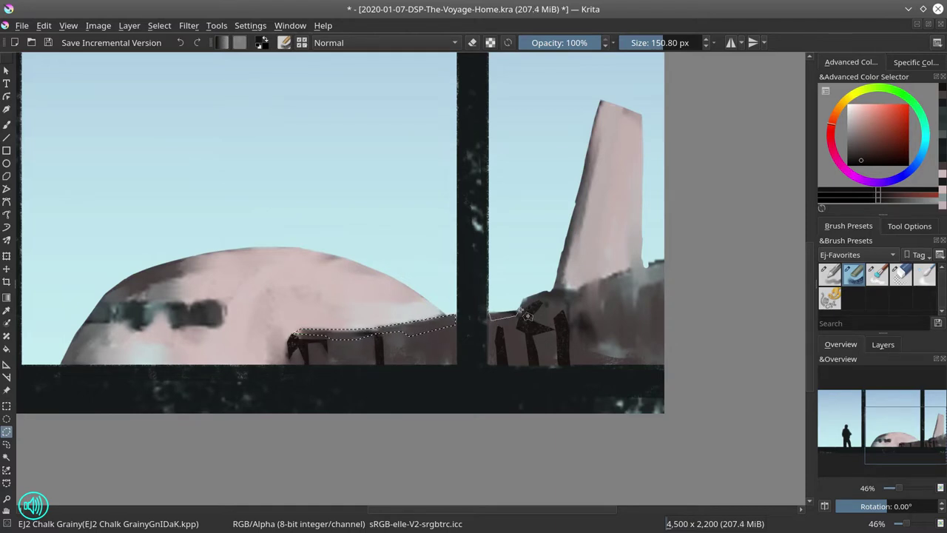
drag(554, 297, 586, 299)
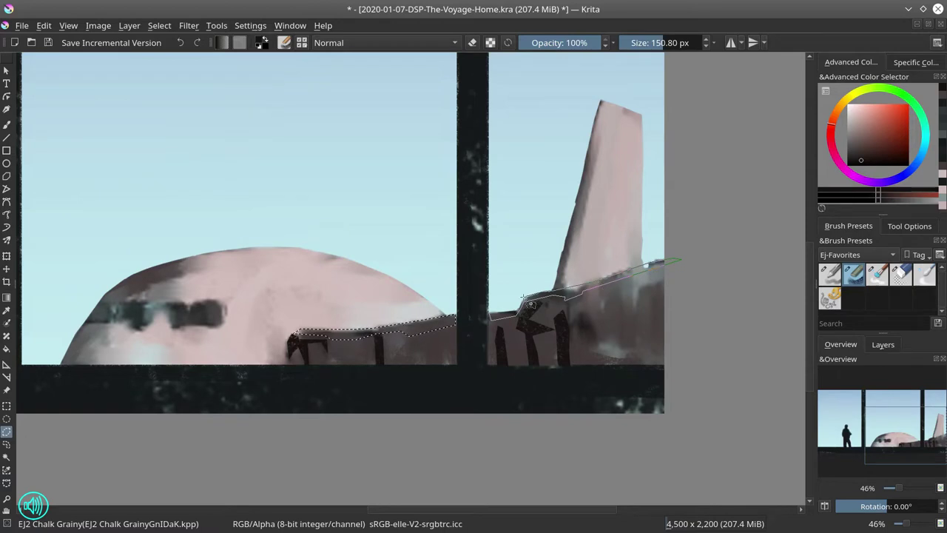
drag(494, 313, 495, 313)
click(882, 344)
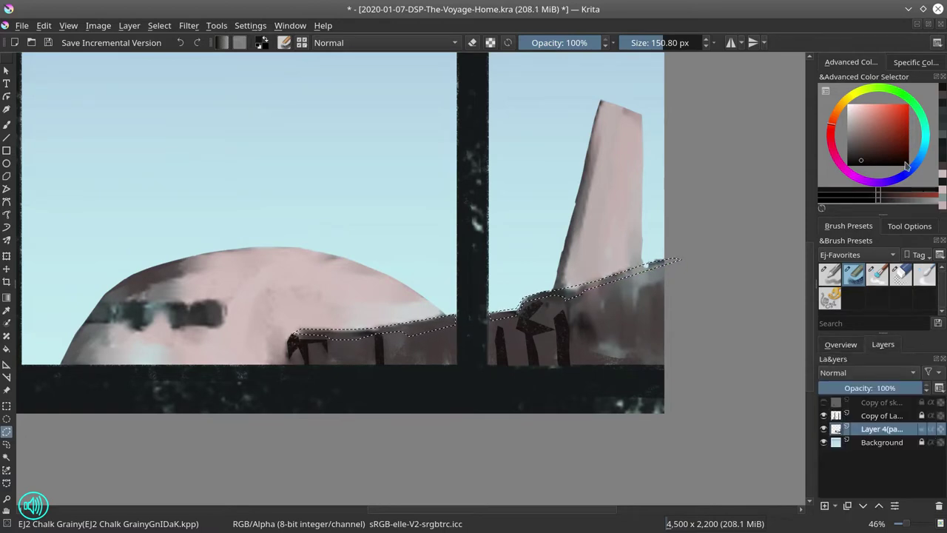
key(b)
key(x)
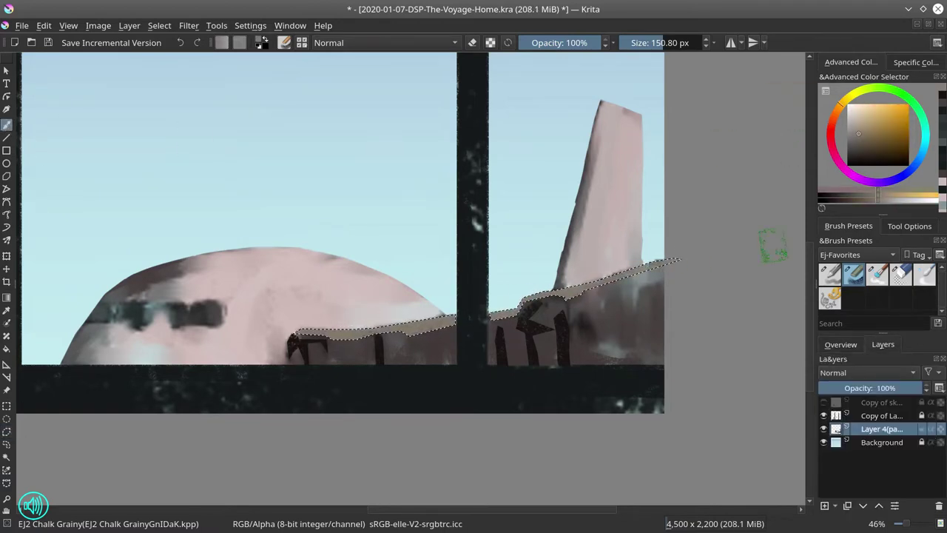
Select the whole canvas and repaint the tail fin's left edge in sampled pink with a smaller brush.
click(159, 25)
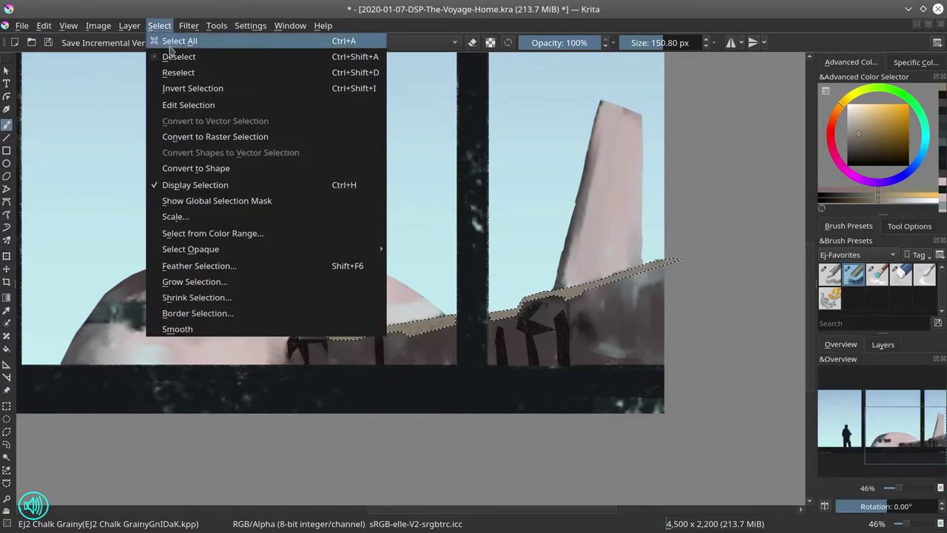
click(169, 43)
ctrl+click(614, 161)
key(bracketleft)
key(bracketleft)
key(bracketleft)
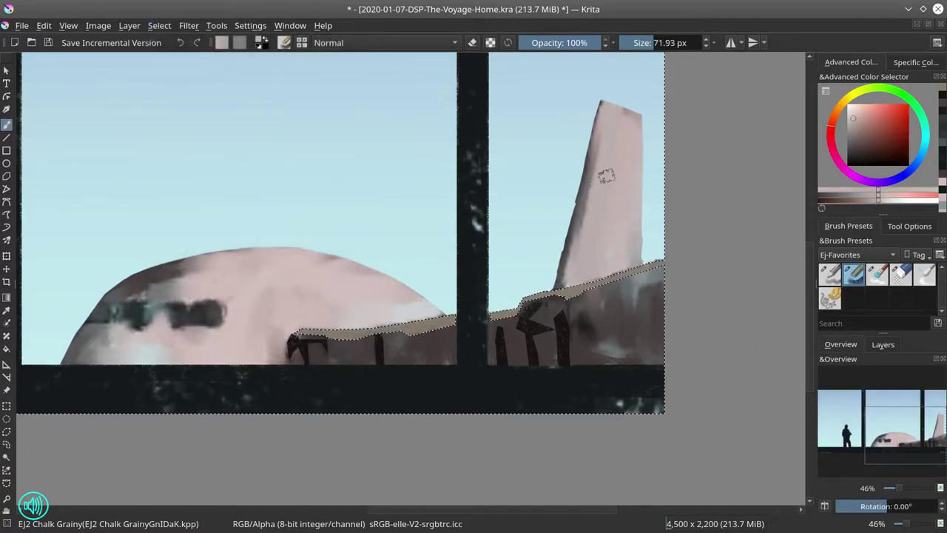
ctrl+click(611, 167)
key(bracketleft)
drag(598, 146, 577, 237)
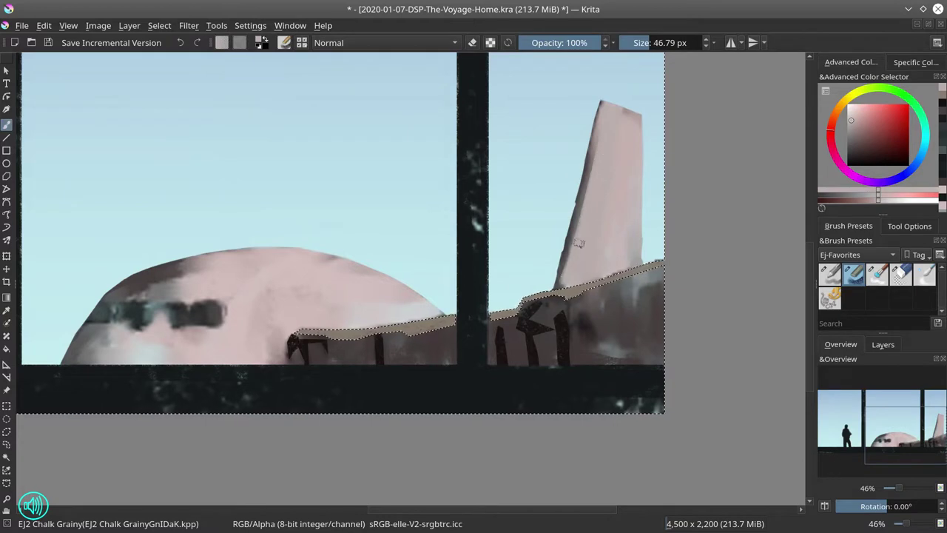
Touch up the tail's left edge with resampled pinks, darkening its top.
ctrl+click(620, 269)
ctrl+click(629, 232)
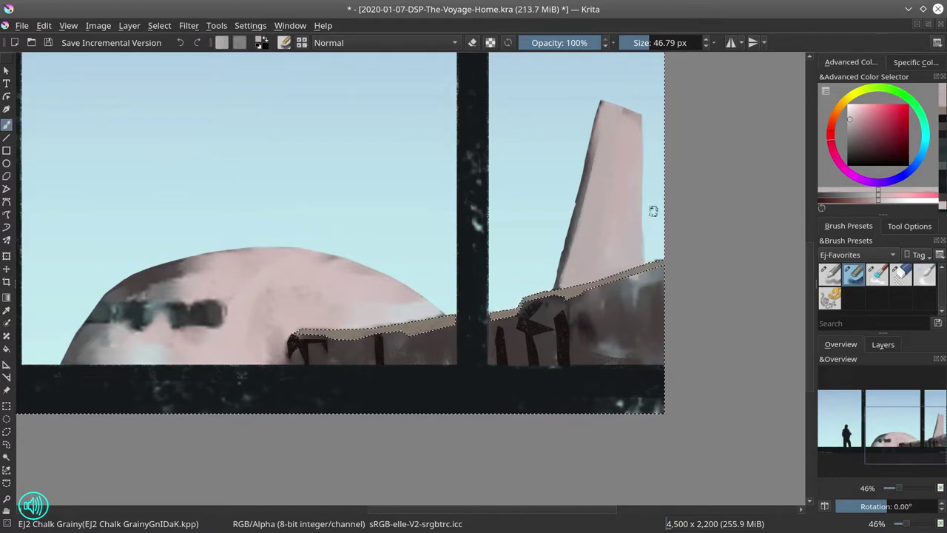
ctrl+click(644, 296)
ctrl+click(576, 169)
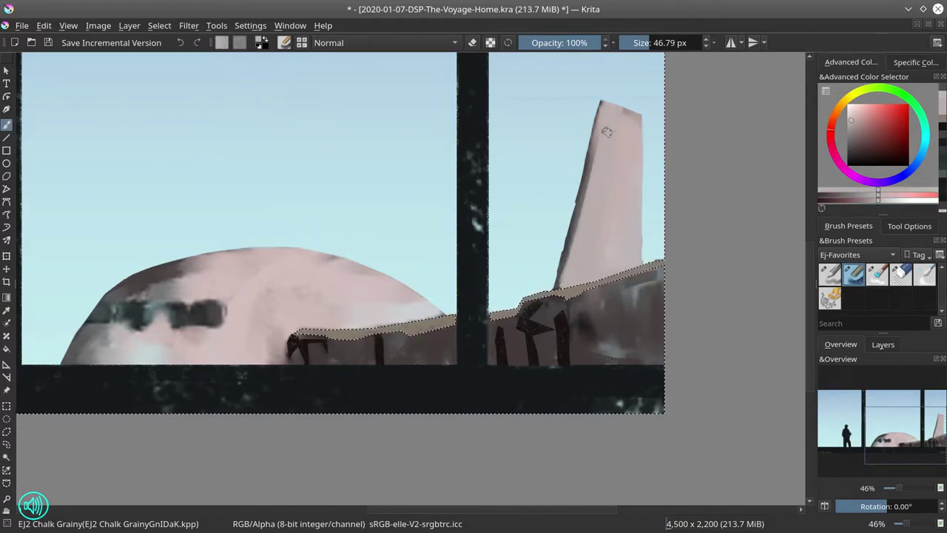
key(bracketright)
drag(599, 135, 575, 235)
ctrl+click(586, 176)
ctrl+click(571, 218)
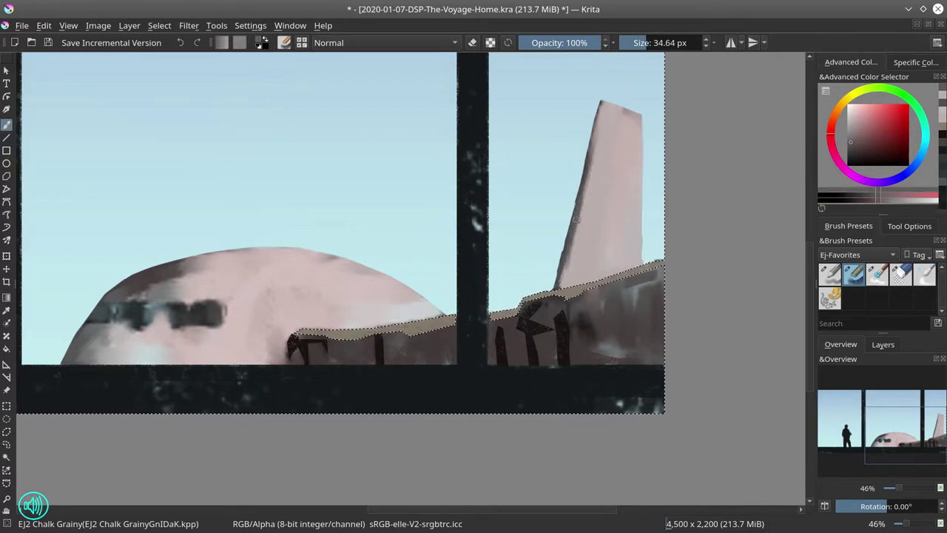
drag(599, 104, 581, 185)
Repaint the fuselage around the windows in lighter pinks, save, and deselect.
ctrl+click(195, 269)
key(bracketright)
key(bracketright)
key(bracketright)
key(bracketright)
key(bracketright)
key(bracketright)
drag(194, 269, 134, 304)
mouse_move(115, 334)
mouse_down()
mouse_move(111, 361)
mouse_move(96, 337)
mouse_up()
ctrl+click(111, 361)
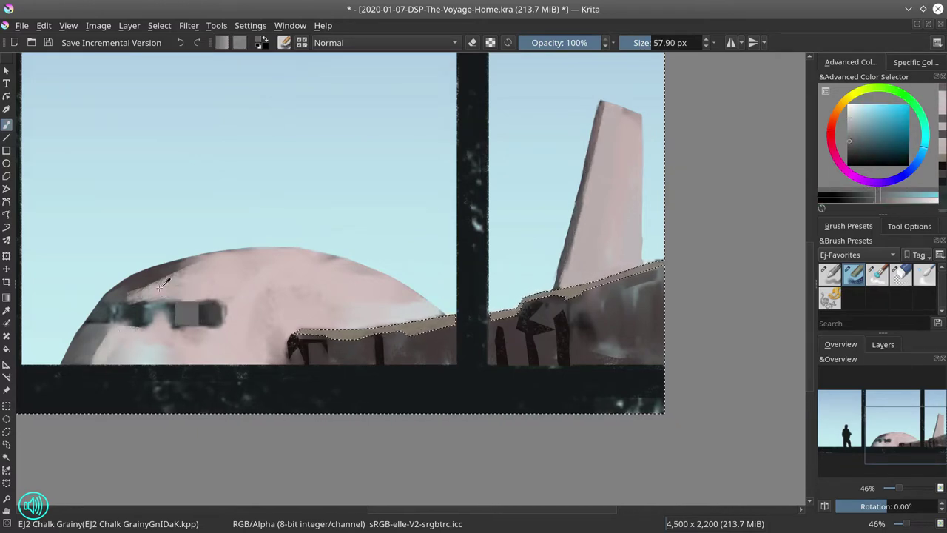
ctrl+click(189, 310)
mouse_move(133, 297)
mouse_down()
mouse_move(178, 273)
mouse_move(176, 285)
mouse_up()
ctrl+click(418, 310)
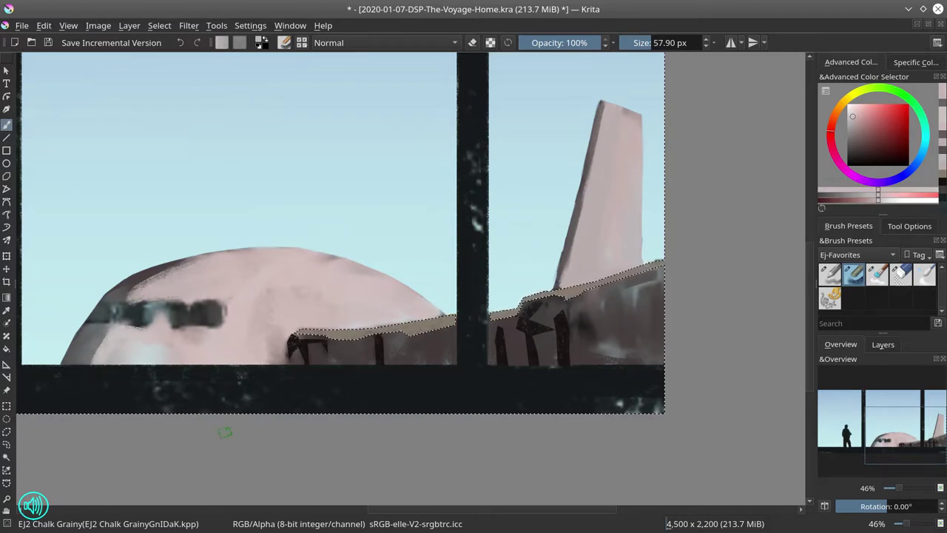
click(46, 43)
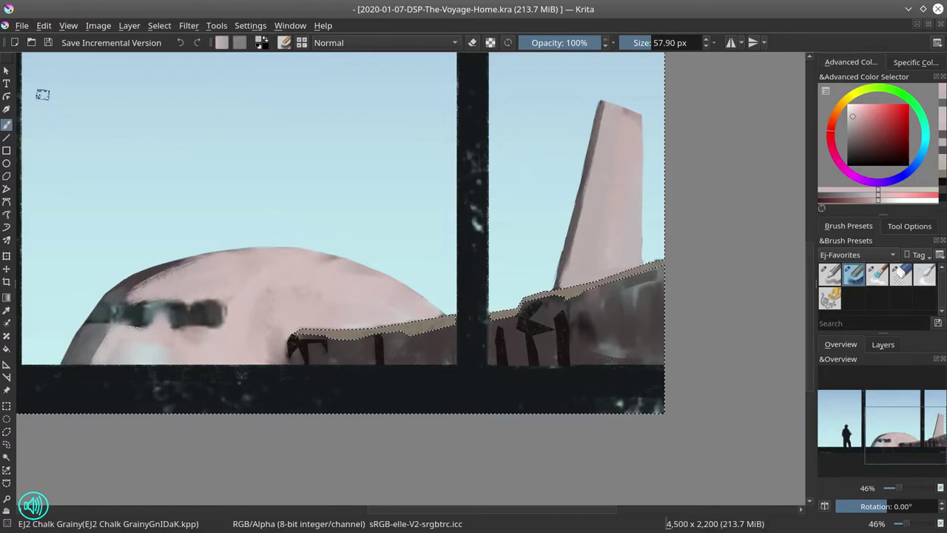
click(159, 25)
click(177, 55)
Show the sketch layer as reference while lassoing the cockpit window panes, then hide it.
click(883, 344)
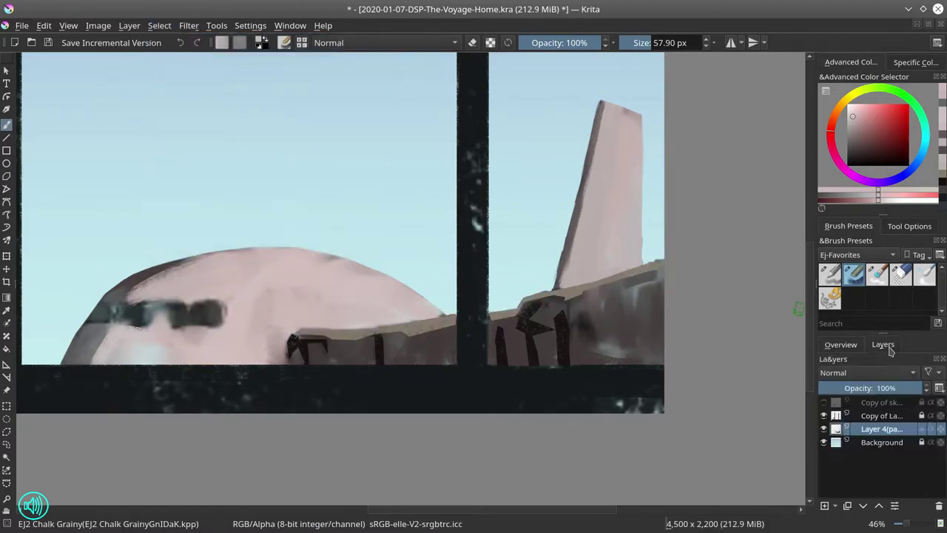
click(823, 402)
click(6, 431)
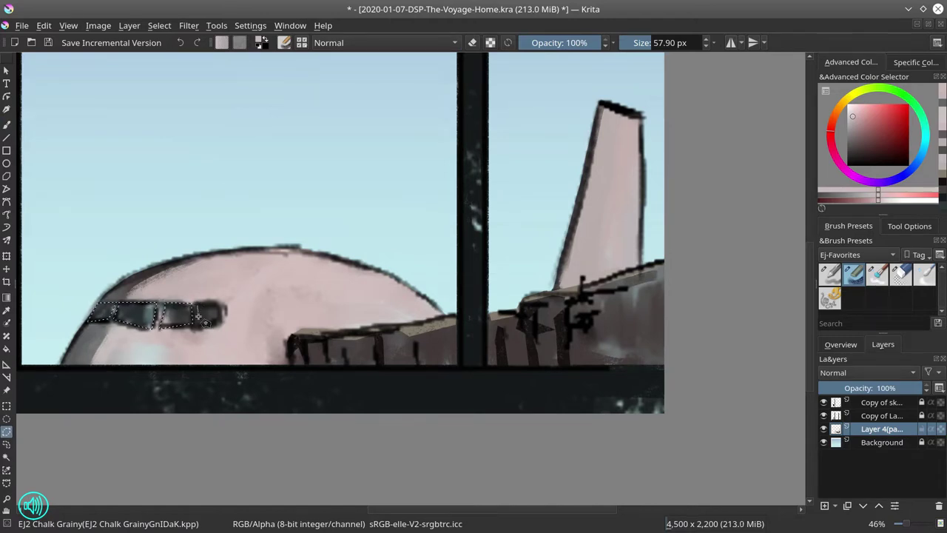
click(824, 402)
click(7, 124)
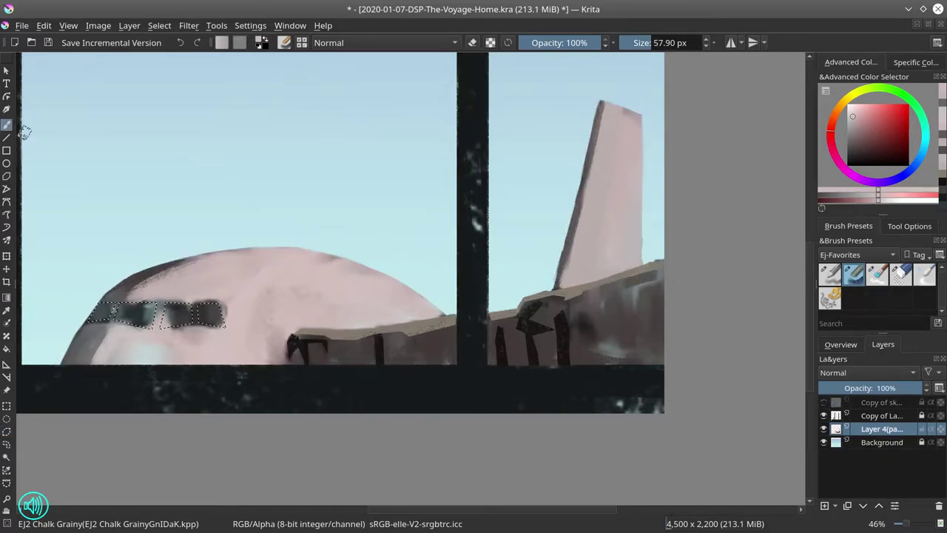
Repaint the cockpit panes, undo the stray grey smudges and clear the selection.
click(159, 25)
click(122, 253)
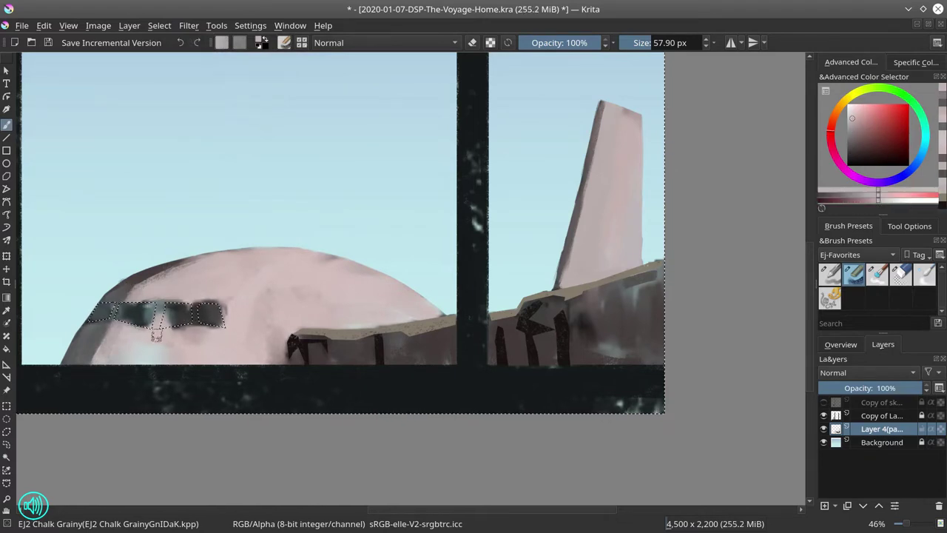
key(ctrl+z)
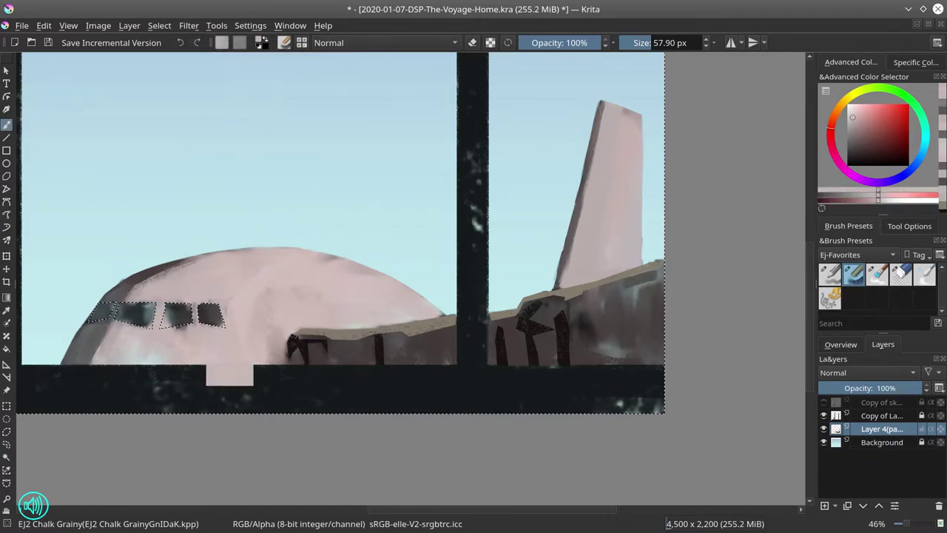
click(159, 25)
click(222, 142)
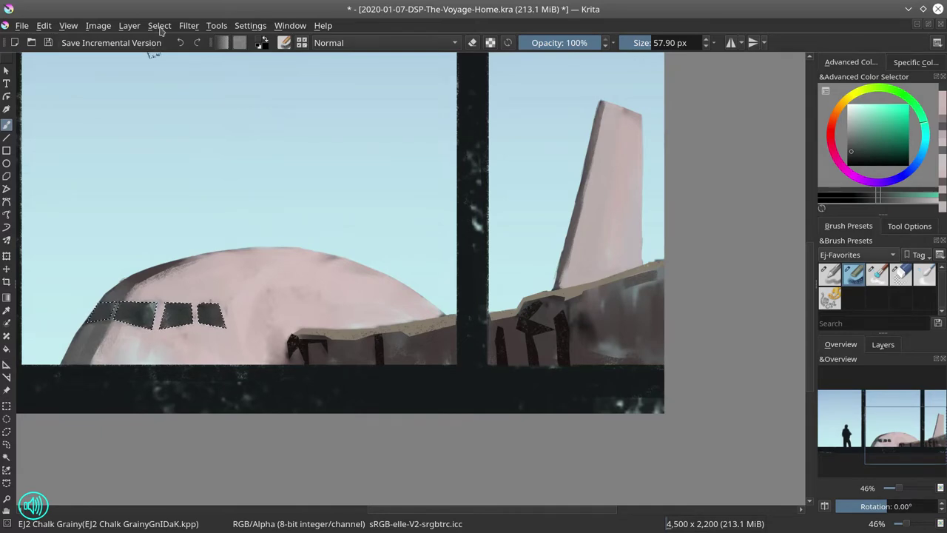
Set both the brush and the new layer to Color Dodge blending.
click(159, 26)
click(181, 59)
scroll(348, 335, down, 5)
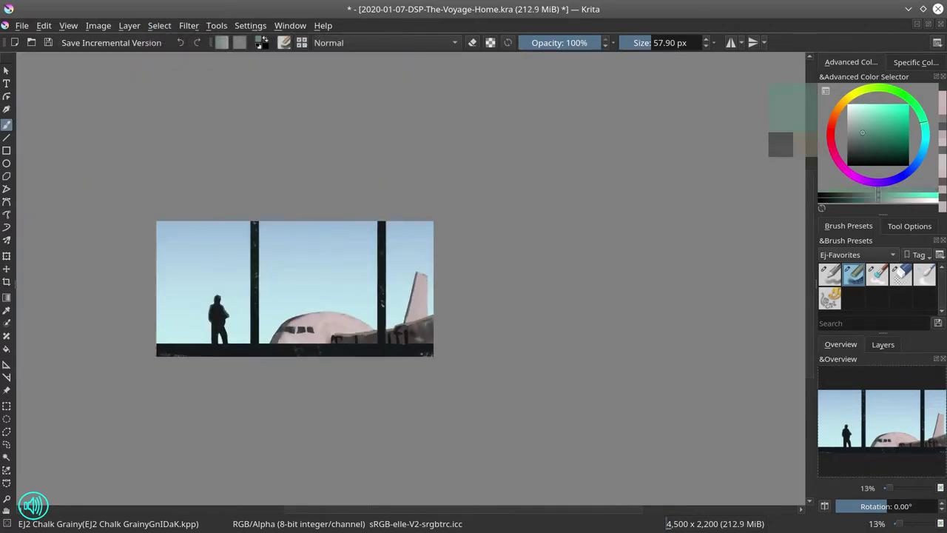
click(329, 42)
click(340, 63)
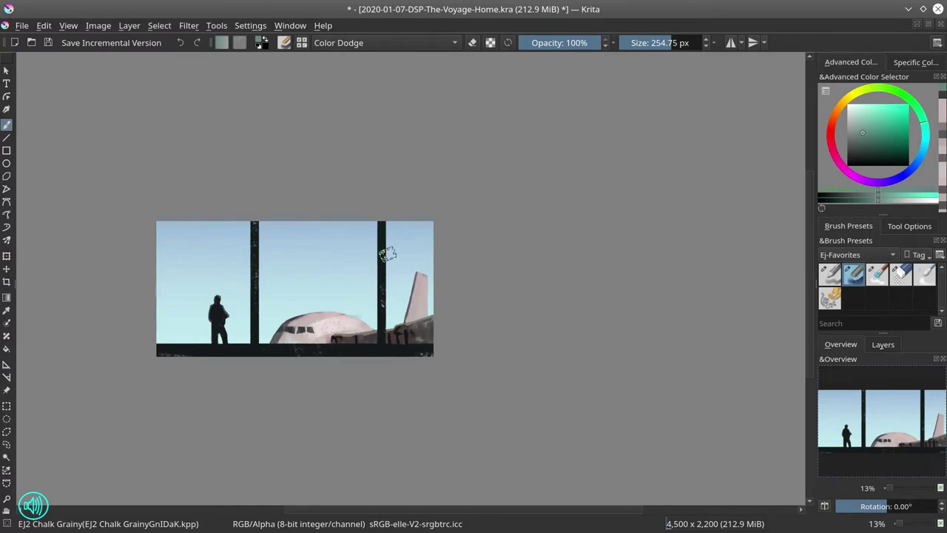
click(882, 347)
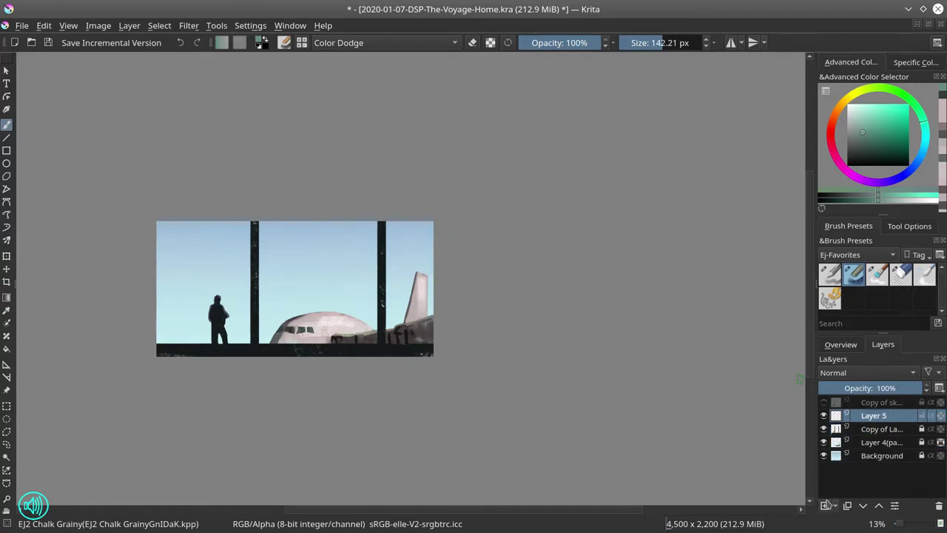
click(857, 372)
click(852, 319)
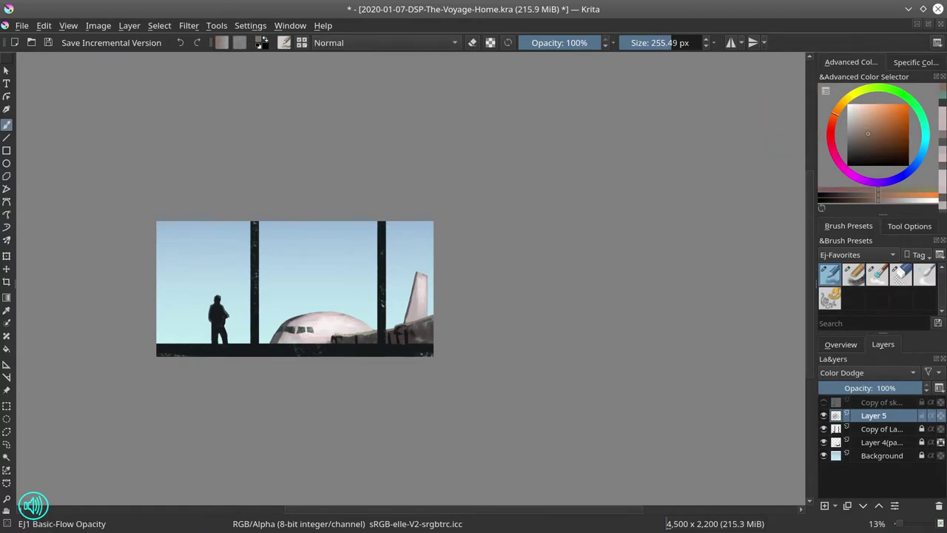
click(851, 345)
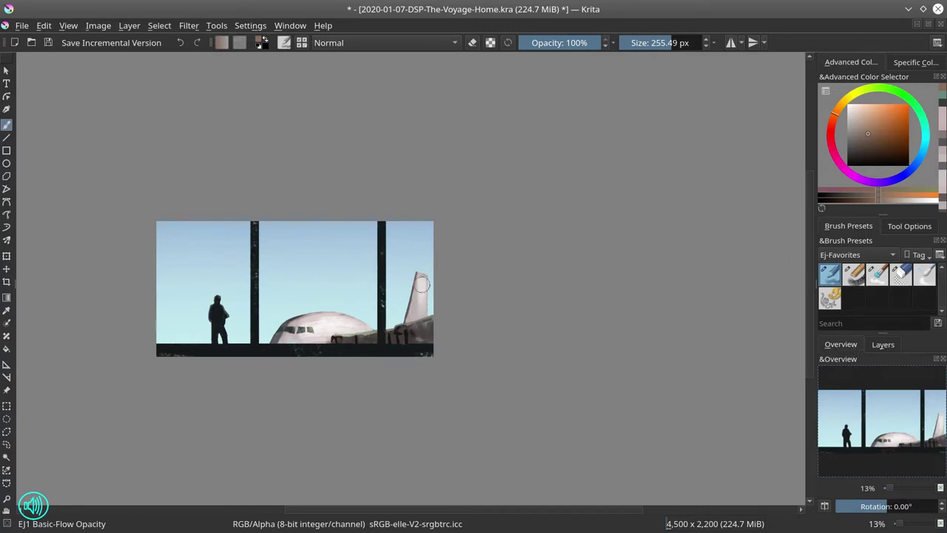
Apply a Gaussian blur to the layer, show the layer stack and save the painting.
click(189, 25)
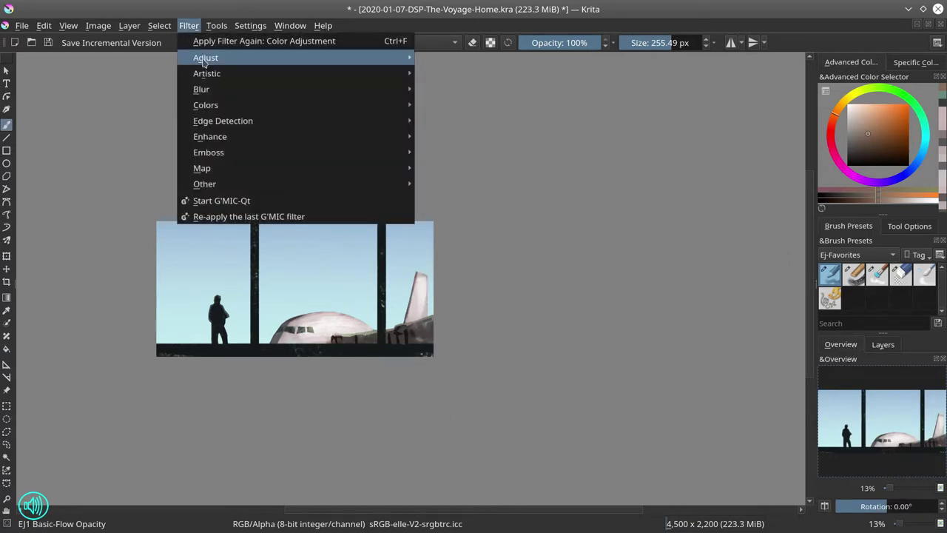
mouse_move(201, 89)
click(451, 105)
click(731, 375)
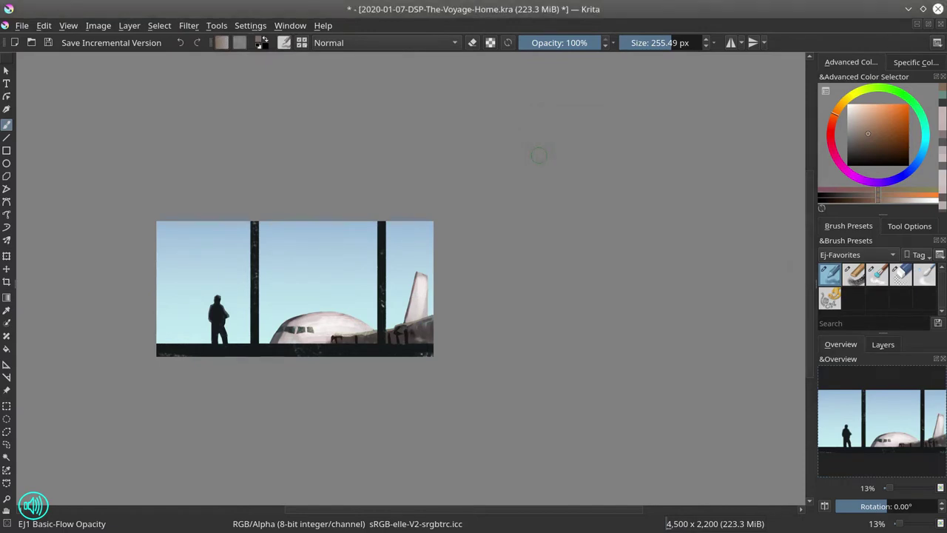
click(894, 346)
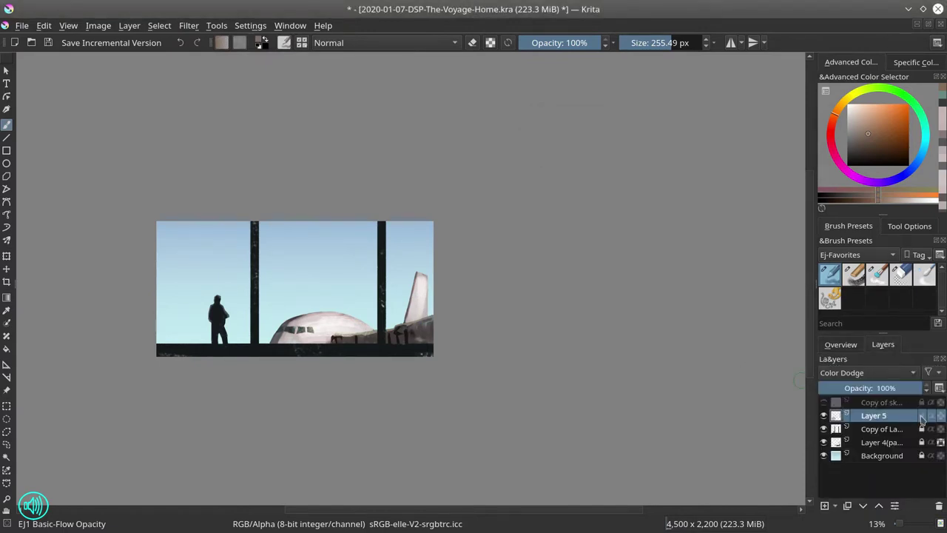
click(22, 25)
click(44, 86)
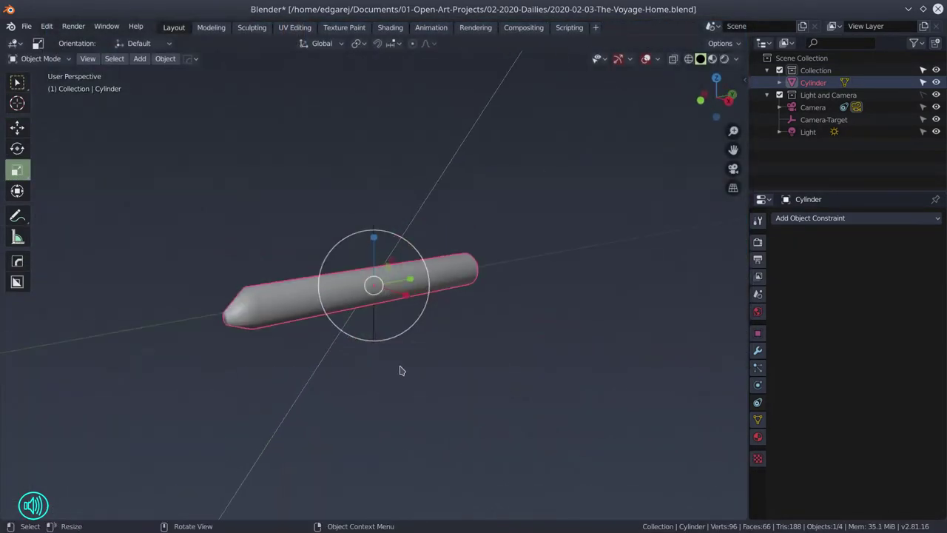
Add a plane for the wings and apply a Solidify modifier to thicken it.
click(140, 59)
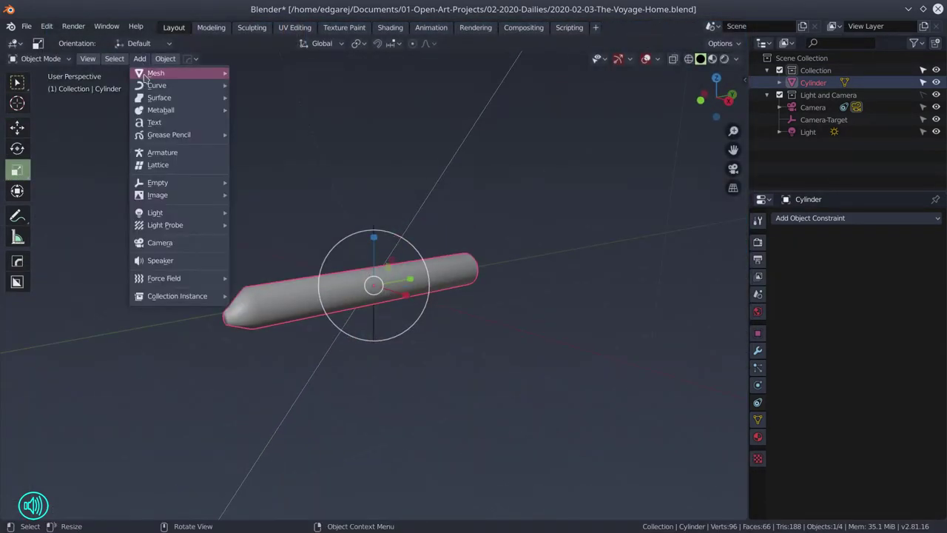
click(244, 74)
click(758, 350)
click(806, 217)
click(677, 365)
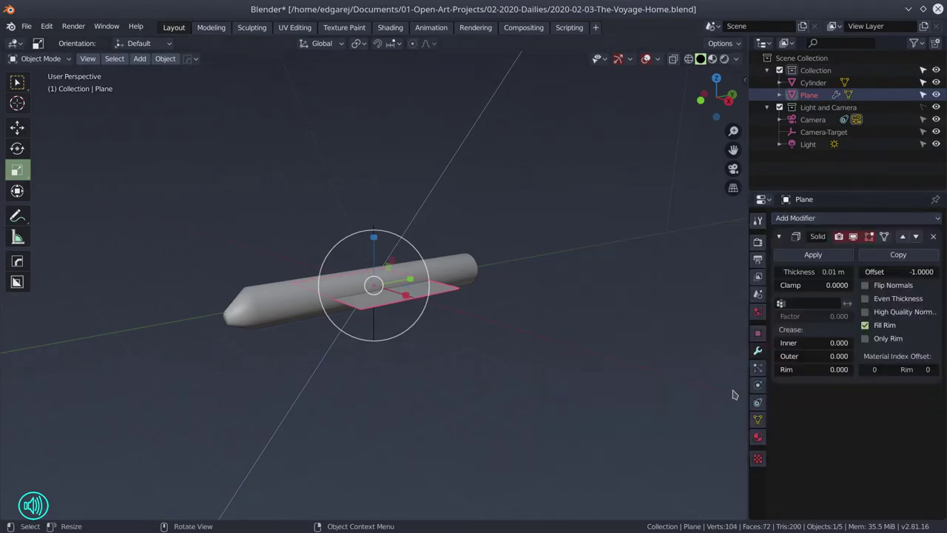
key(ctrl+a)
Stretch the wing plane along X into a long strip in edit mode.
key(Tab)
key(KP_Divide)
key(s)
key(x)
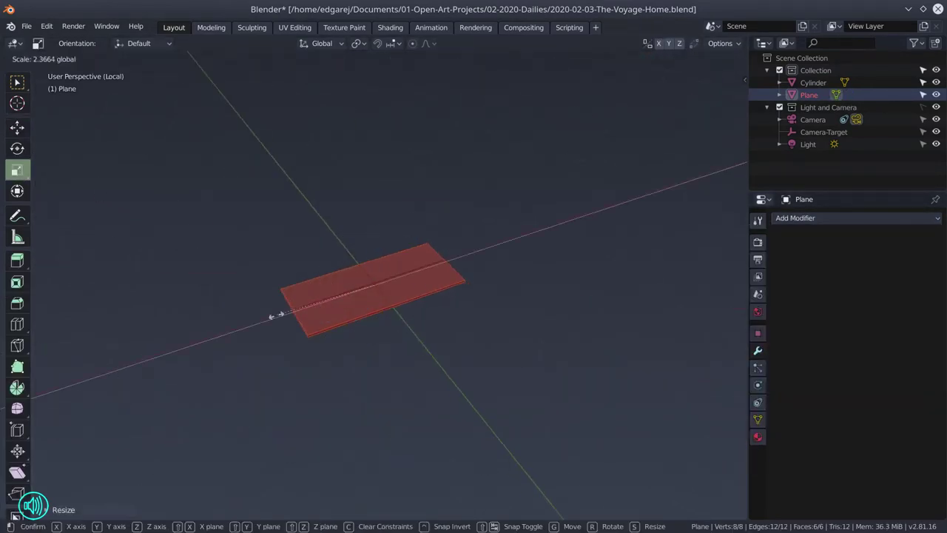
click(426, 364)
drag(194, 206, 442, 306)
key(Tab)
key(KP_Divide)
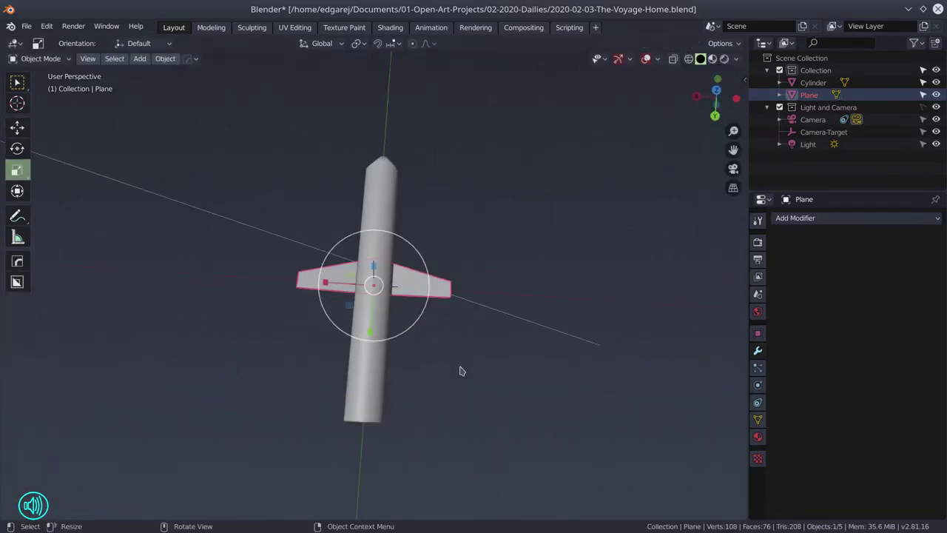
drag(372, 337, 315, 292)
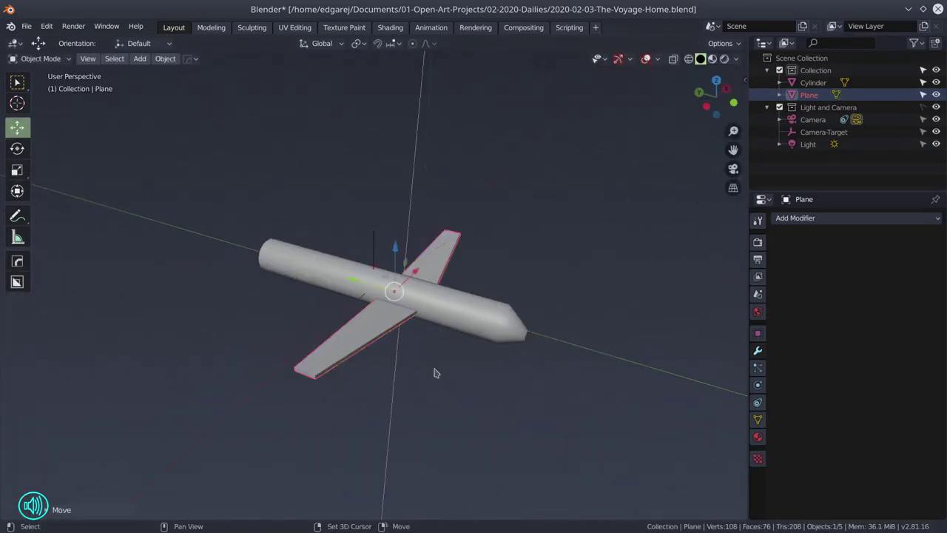
Duplicate the wing plane and shrink the copy into a tailplane.
key(shift+d)
click(89, 232)
key(g)
drag(244, 311, 291, 356)
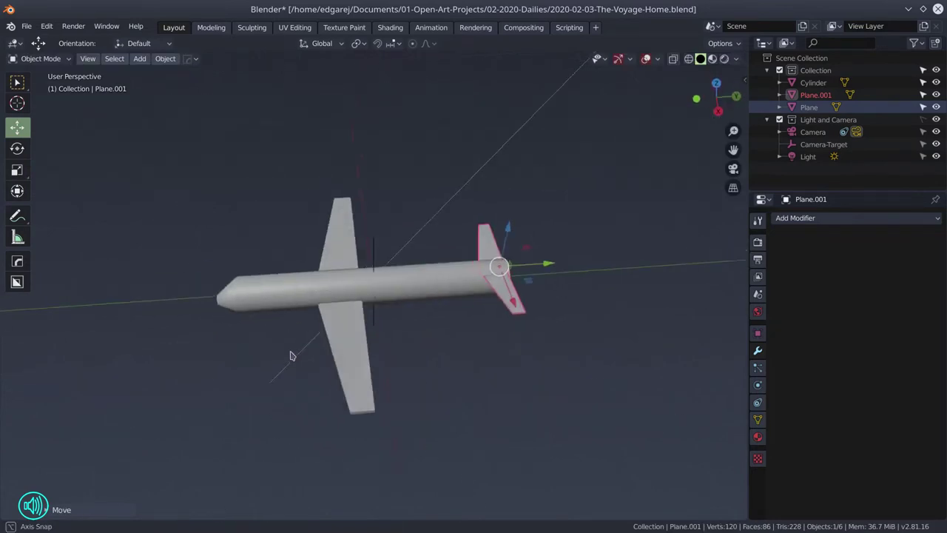
click(347, 370)
drag(348, 369, 408, 345)
Add a cube, raise it to the tail and scale it thin along X as a fin.
click(139, 59)
click(255, 83)
click(17, 169)
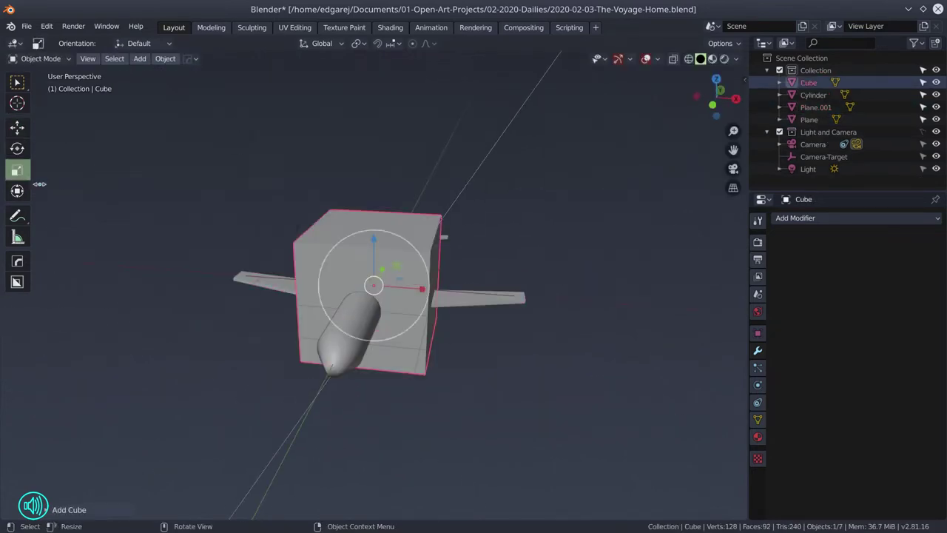
drag(318, 310, 355, 334)
key(g)
key(z)
key(Return)
key(g)
key(y)
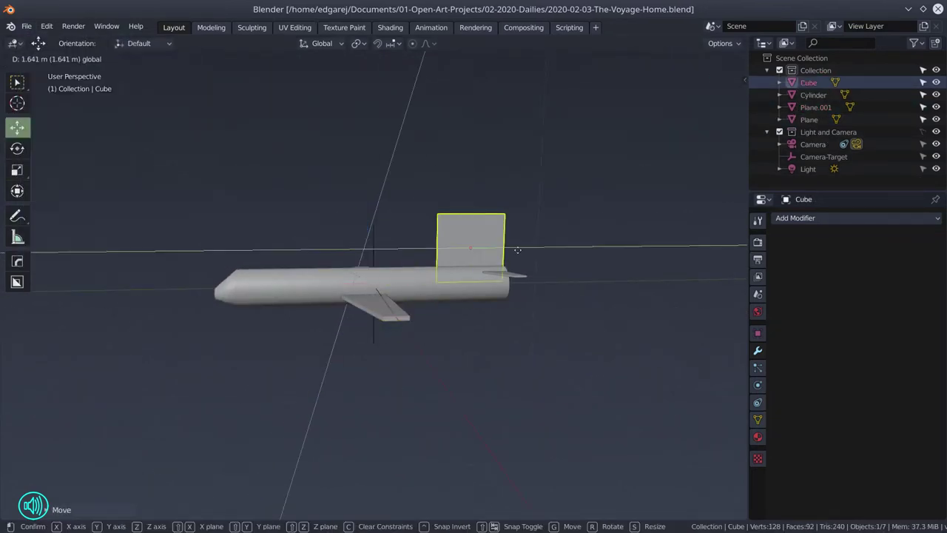
key(Return)
key(s)
key(x)
click(283, 250)
drag(283, 250, 482, 254)
scroll(482, 254, up, 3)
Sweep the fin's top edge backward along Y and adjust the fin's position.
key(Tab)
key(2)
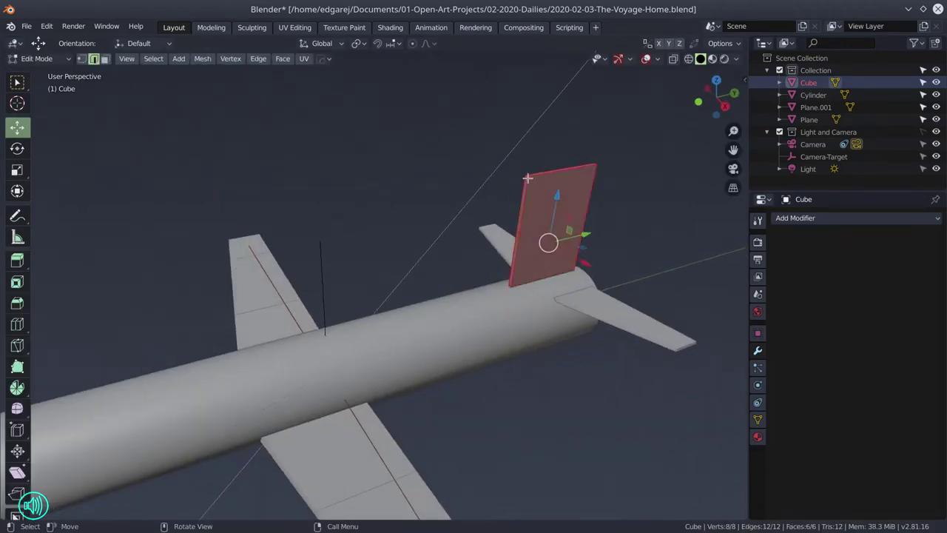
click(560, 165)
key(g)
key(y)
drag(560, 165, 570, 278)
key(Tab)
key(KP_1)
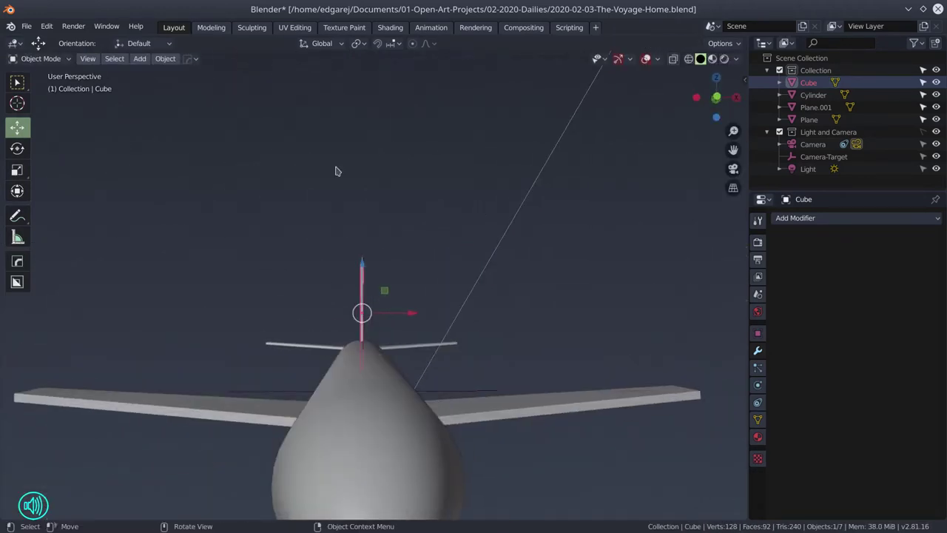
scroll(477, 288, down, 3)
drag(496, 271, 435, 271)
key(KP_3)
key(g)
key(Escape)
key(alt+a)
Add a cylinder engine scaled to 0.2, place it under the wing and mirror it.
click(139, 58)
click(265, 151)
right_click(271, 349)
key(Escape)
key(KP_3)
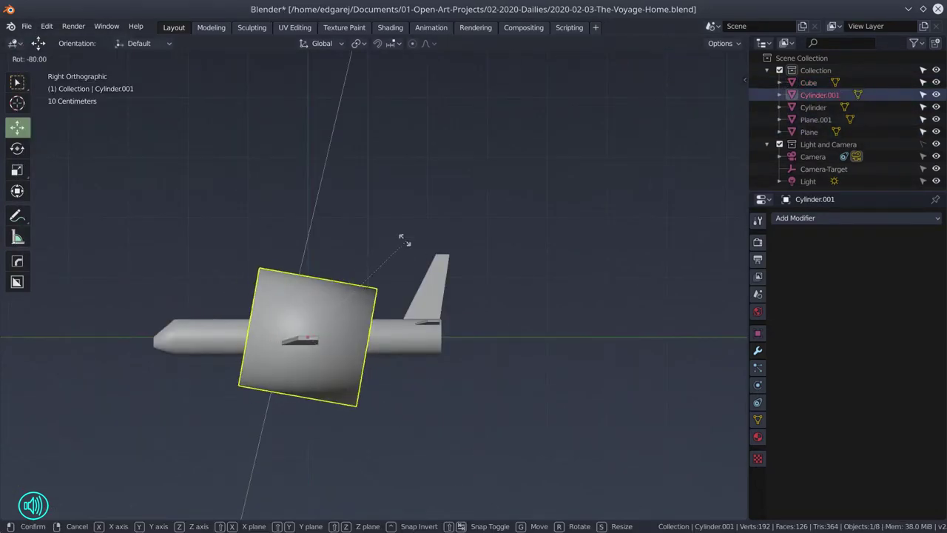
text(s.2)
key(Return)
key(g)
click(311, 348)
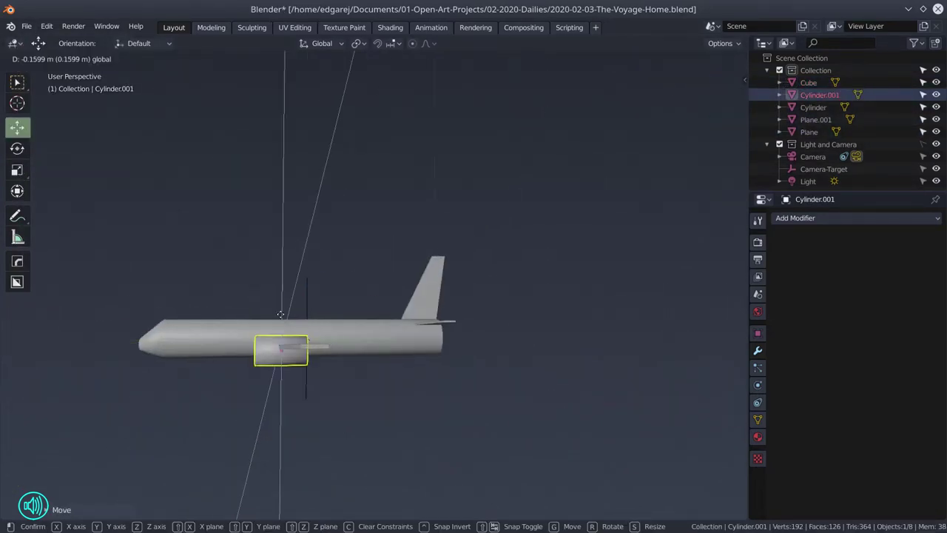
drag(311, 348, 381, 450)
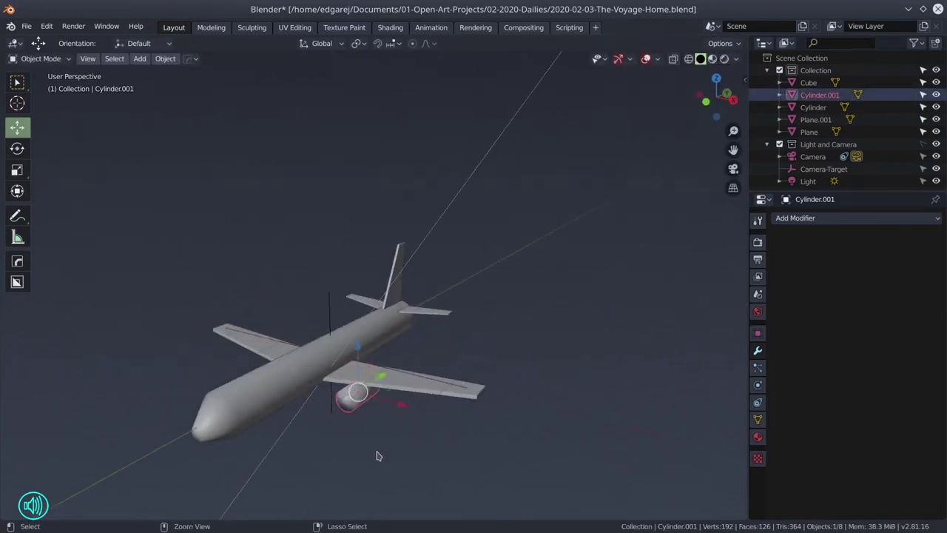
key(ctrl+shift+m)
Select all airliner parts, join them into one object and save the file.
click(254, 413)
key(a)
key(ctrl+j)
drag(253, 412, 438, 353)
key(ctrl+s)
scroll(438, 353, down, 4)
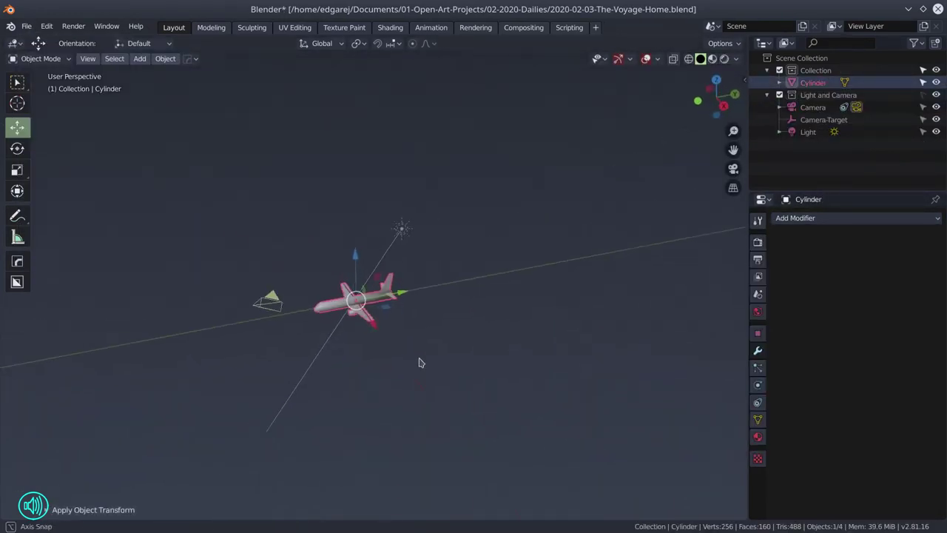
Add a new cube, scale it down small and save the file.
click(139, 58)
mouse_move(158, 74)
click(259, 99)
key(s)
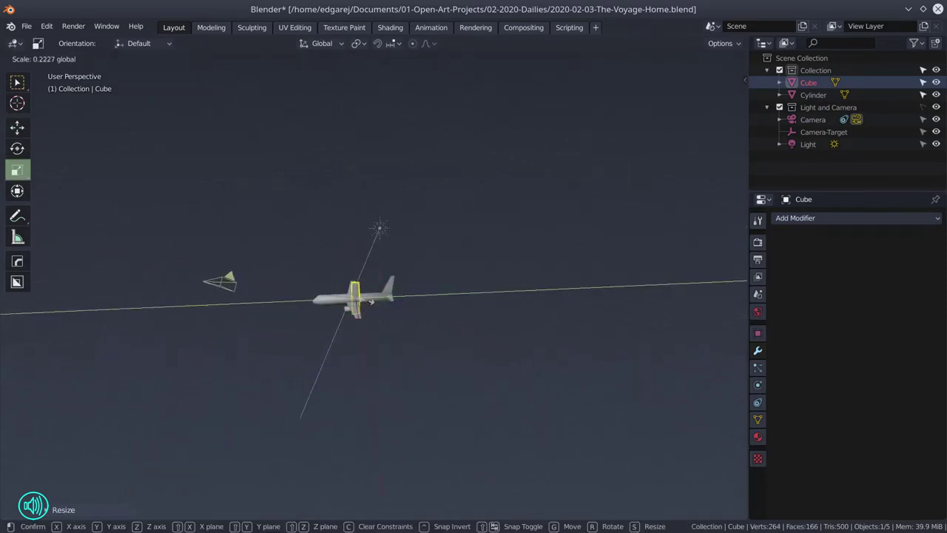
click(469, 348)
key(ctrl+s)
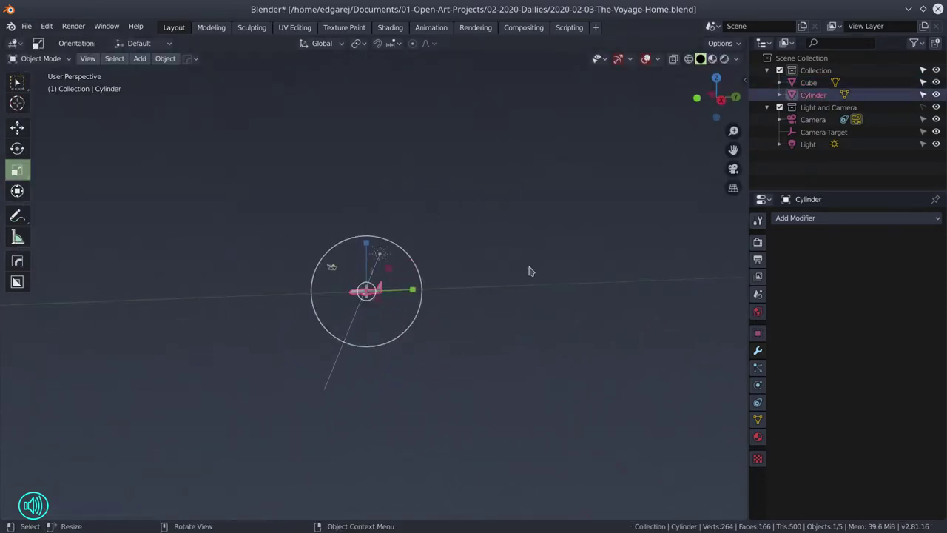
Enter new scale values for the airliner in the N sidebar transform panel.
key(shift+space)
key(g)
key(n)
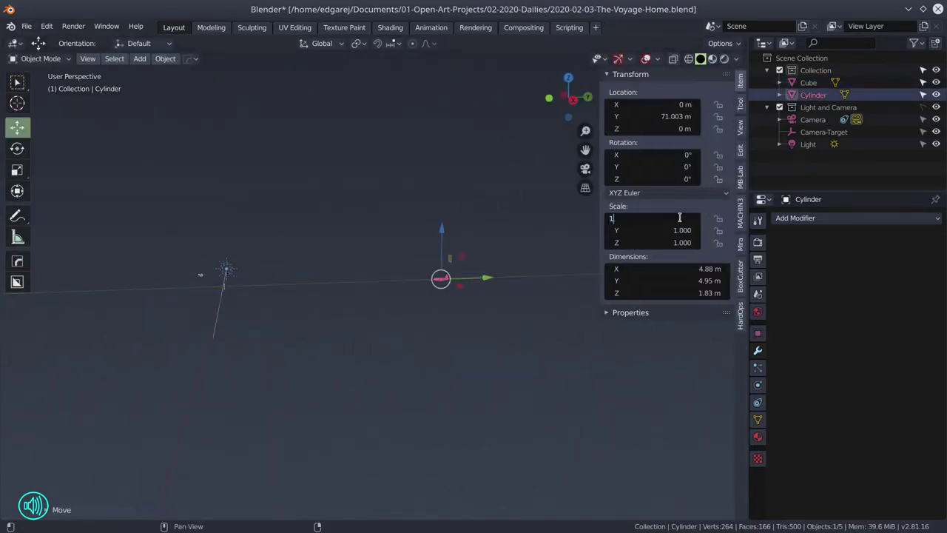
double_click(676, 217)
text(75)
key(Tab)
text(75)
key(Return)
Slide the airliner along Y, set its Z scale to 9, and save the file.
key(g)
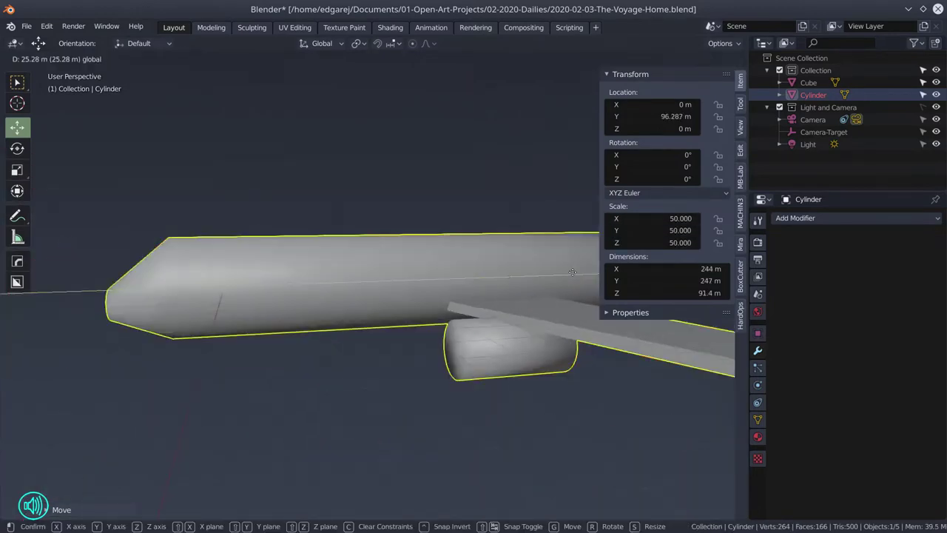
key(Return)
mouse_move(676, 217)
mouse_down()
mouse_move(677, 242)
mouse_move(663, 218)
mouse_up()
text(35)
key(Return)
text(9)
key(Return)
drag(568, 97, 412, 336)
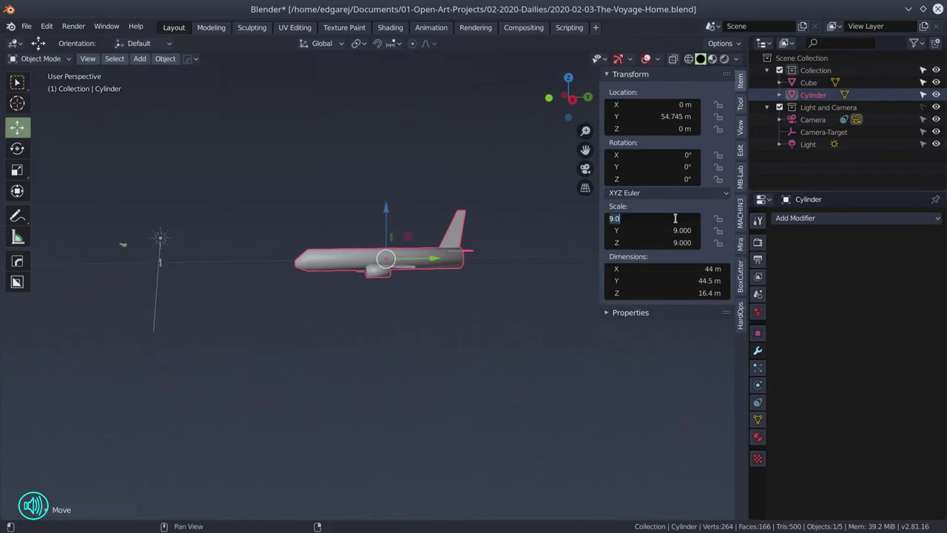
click(26, 26)
click(43, 110)
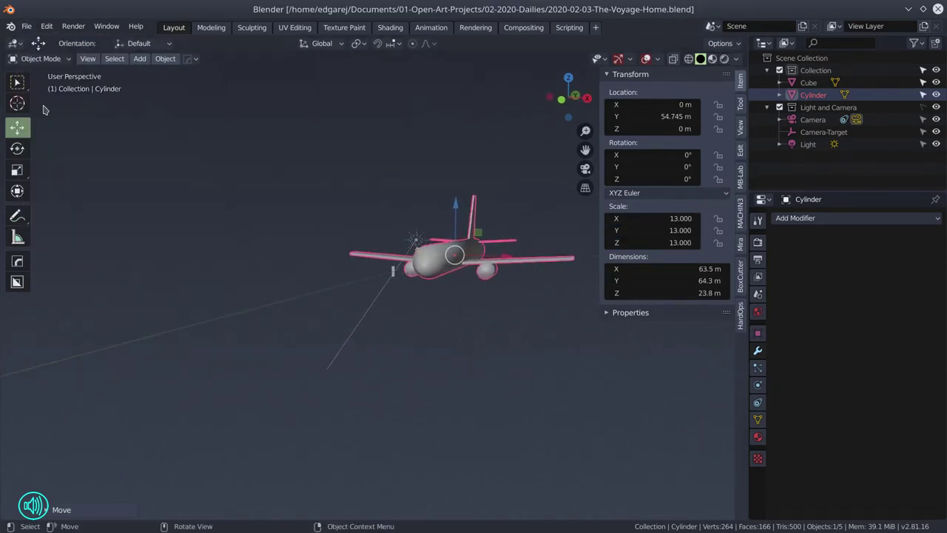
Give the airliner a new material with a pale green base colour.
click(758, 436)
click(869, 269)
click(893, 394)
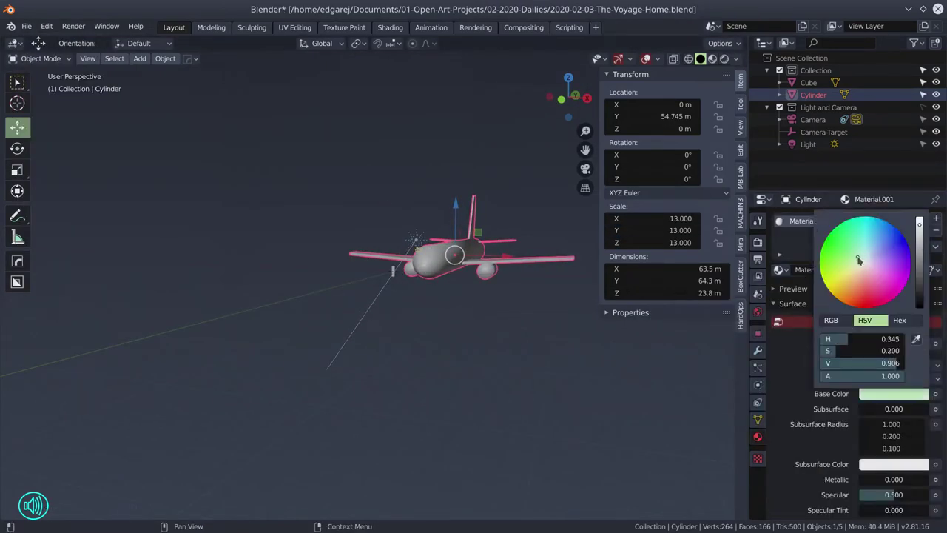
click(866, 274)
drag(568, 97, 46, 37)
click(823, 132)
Split the view into a camera view locked to navigation with a 23 mm lens.
click(813, 119)
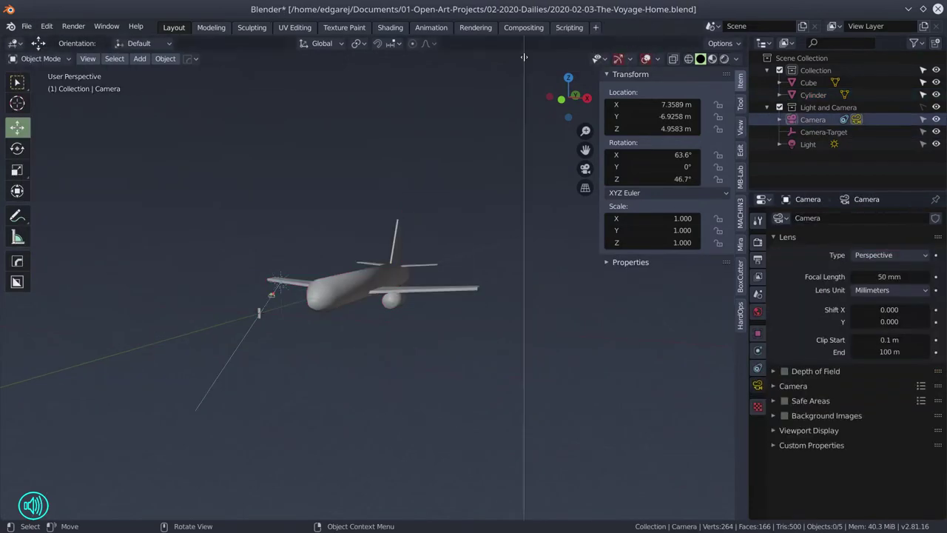
drag(745, 52, 405, 222)
key(KP_0)
key(n)
click(741, 126)
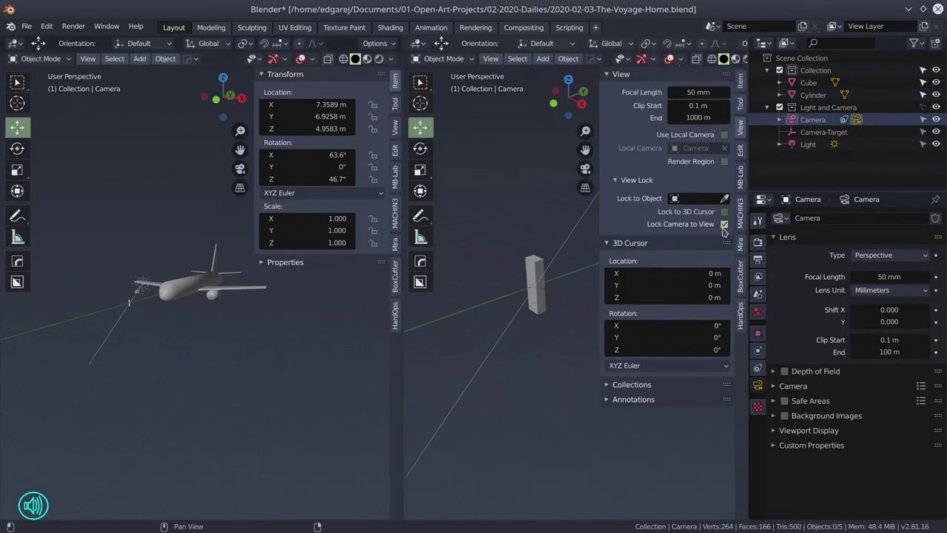
click(614, 281)
text(n23)
key(Return)
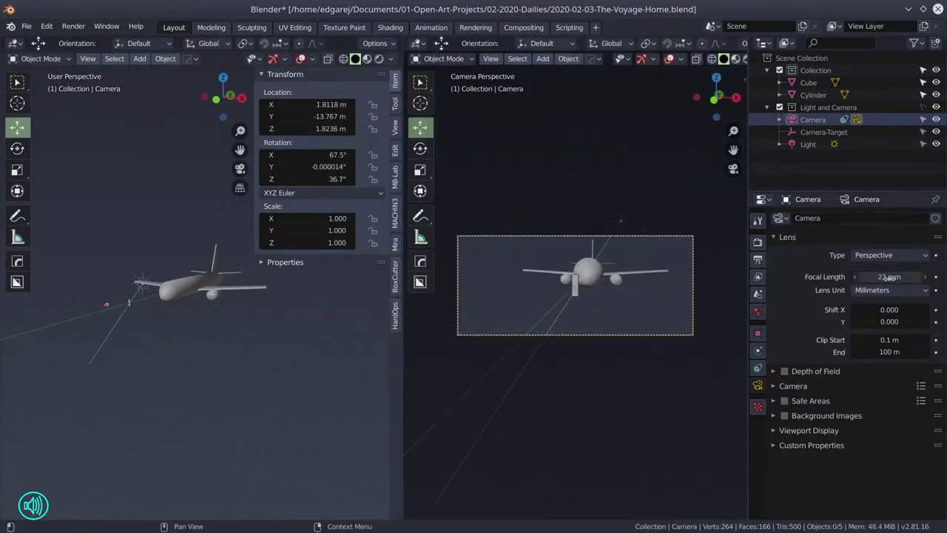
Reframe the camera so it faces the airliner head-on.
drag(600, 367, 599, 379)
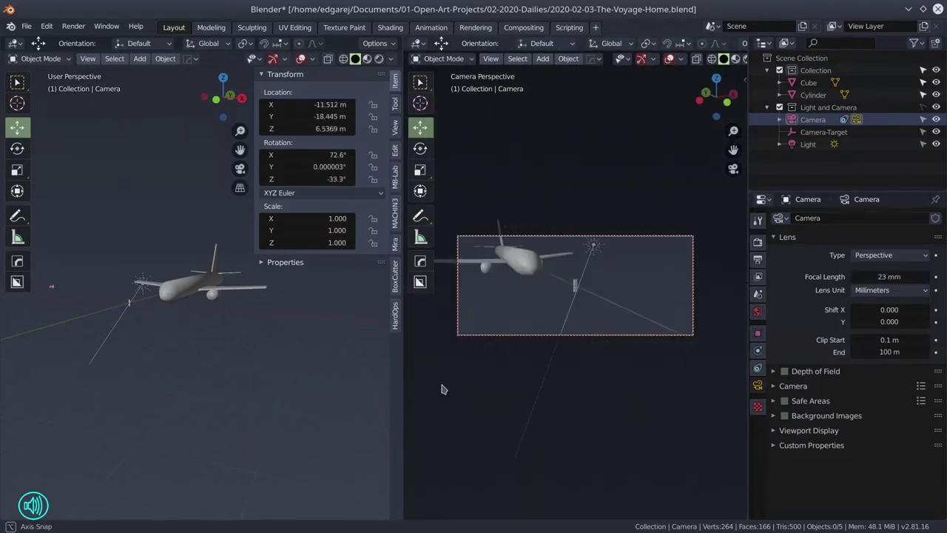
key(ctrl+z)
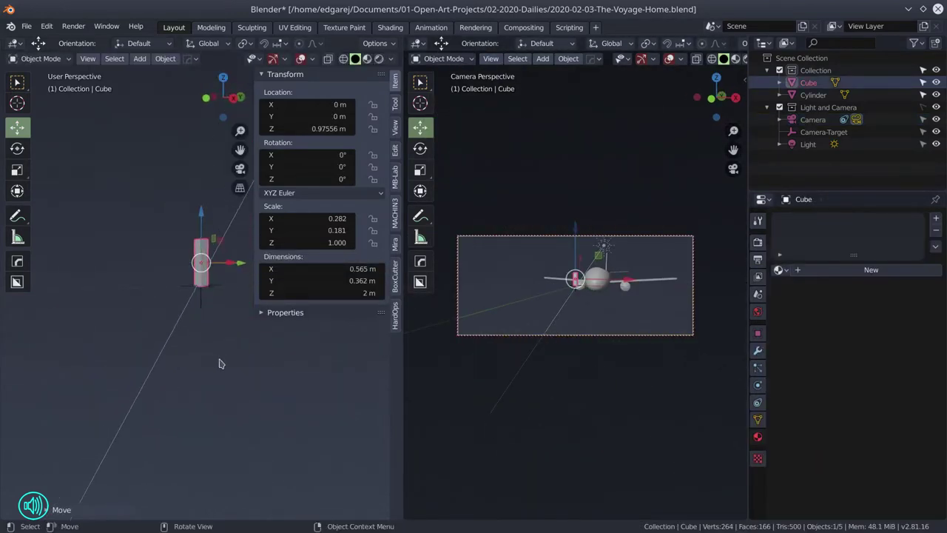
key(ctrl+shift+z)
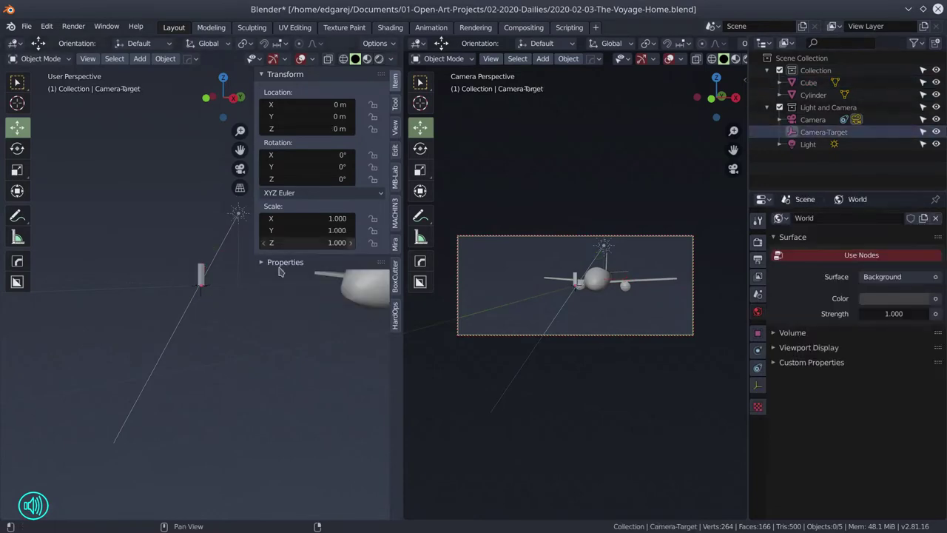
key(ctrl+shift+z)
key(ctrl+shift+z)
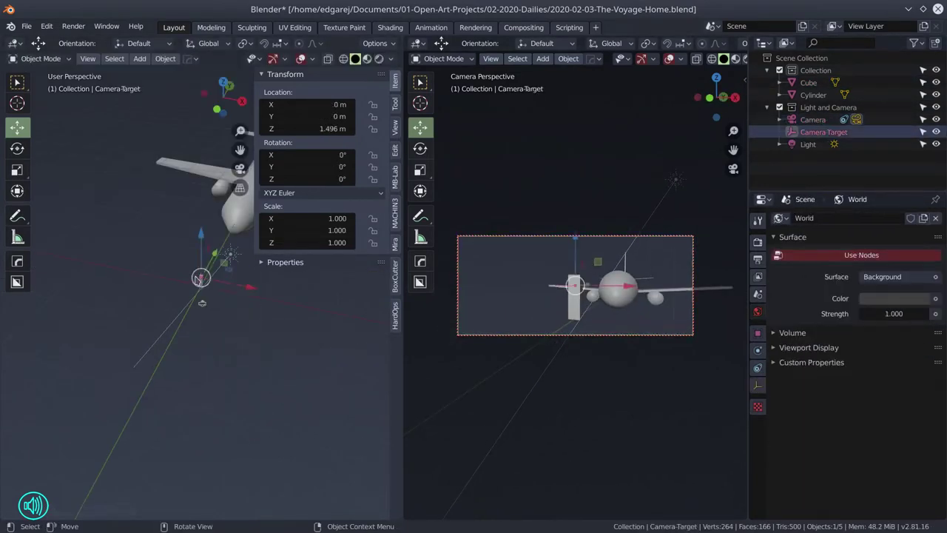
drag(208, 290, 215, 278)
click(215, 278)
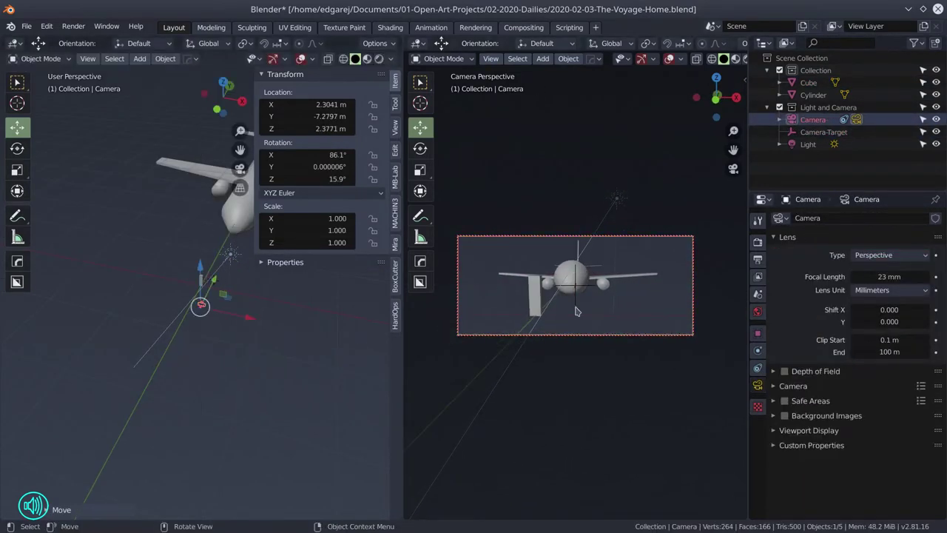
Move the camera target lower in front of the airliner and add a new plane.
click(575, 285)
key(g)
click(576, 286)
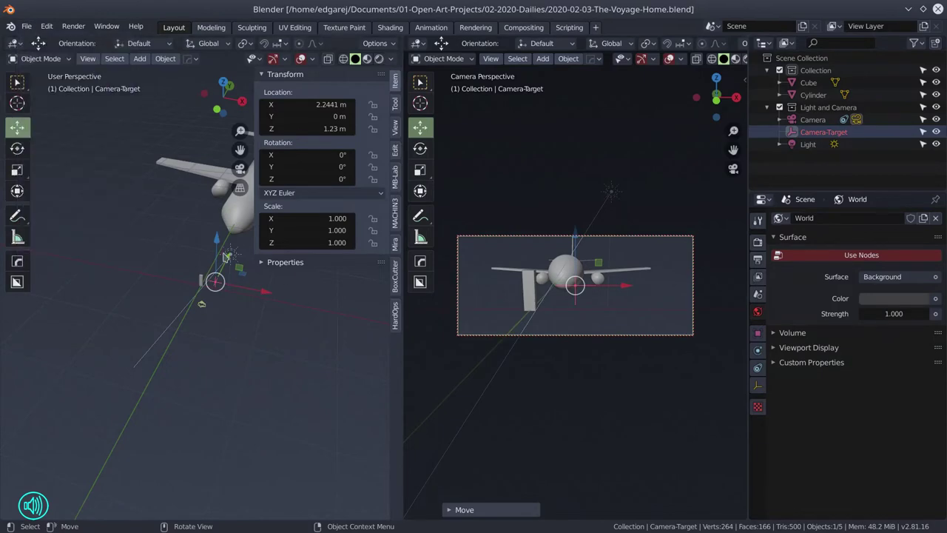
key(shift+a)
Scale the plane up into a floor and place a duplicate above it as ceiling.
key(s)
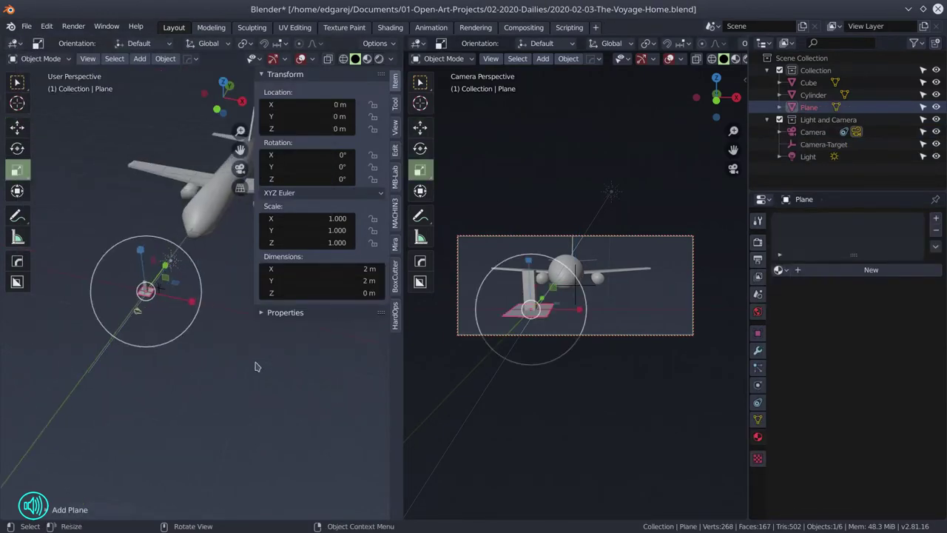
key(n)
drag(159, 277, 170, 270)
click(170, 270)
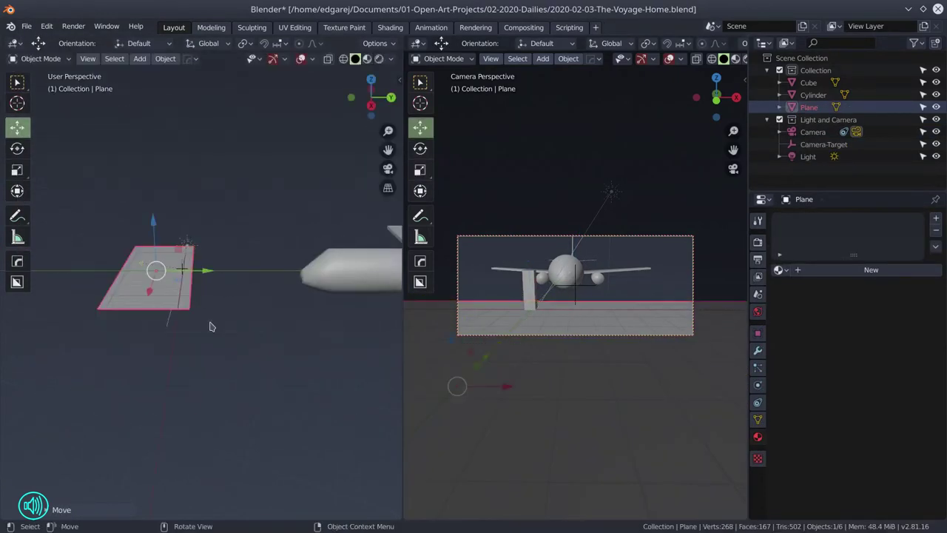
key(shift+d)
click(147, 267)
scroll(256, 345, up, 2)
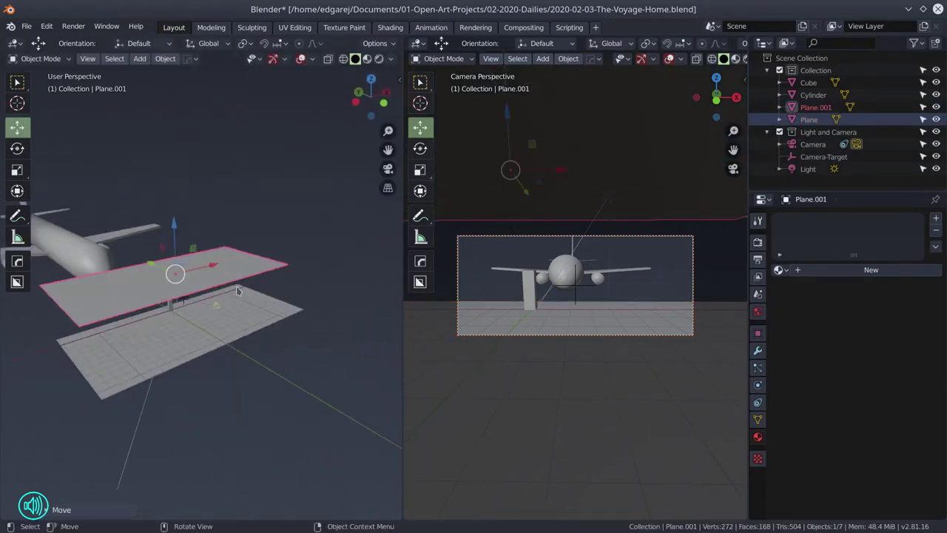
Duplicate the floor again and subdivide the copy into a fine grid.
key(shift+d)
key(KP_Divide)
key(Tab)
right_click(170, 266)
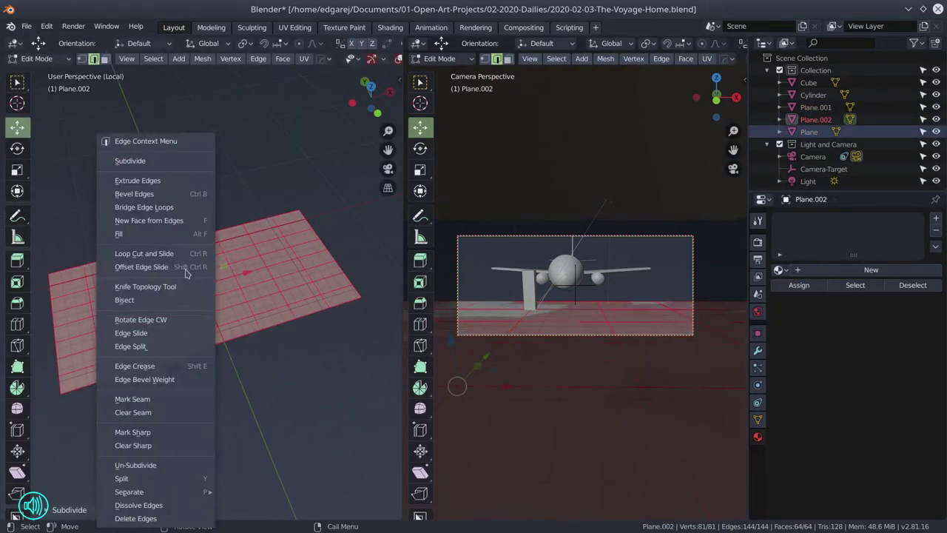
click(169, 155)
key(Tab)
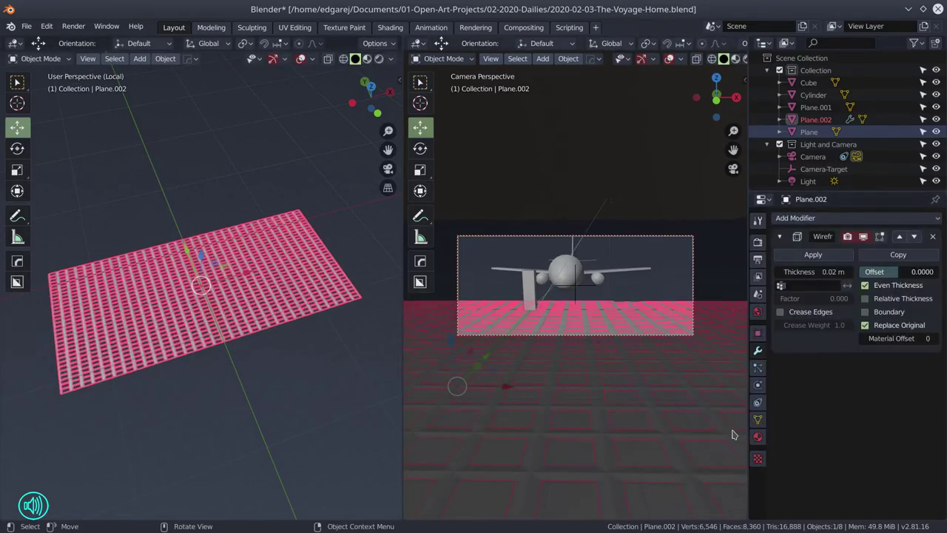
Give the grid a new purple material and preview materials in a side view.
click(871, 269)
click(894, 394)
click(843, 281)
drag(666, 185, 646, 210)
scroll(703, 59, down, 2)
click(712, 58)
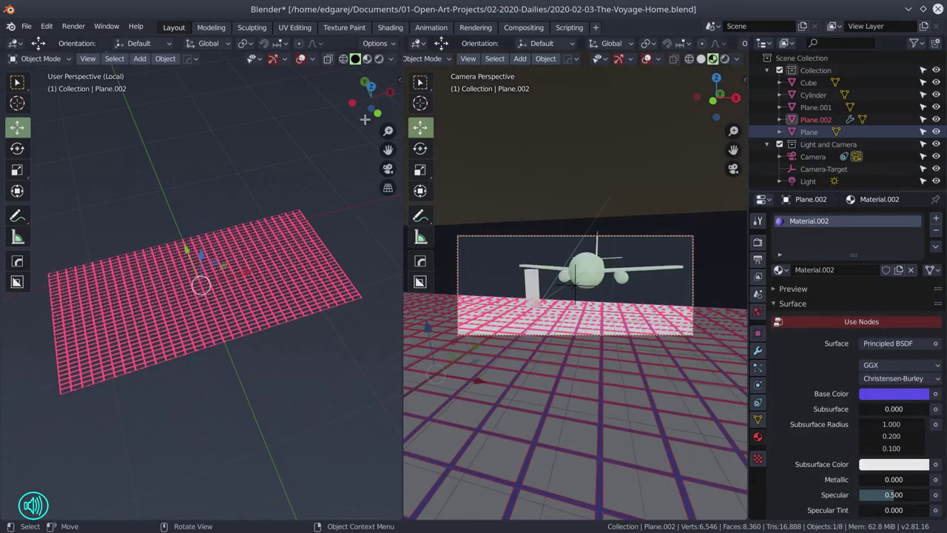
key(KP_Divide)
key(KP_3)
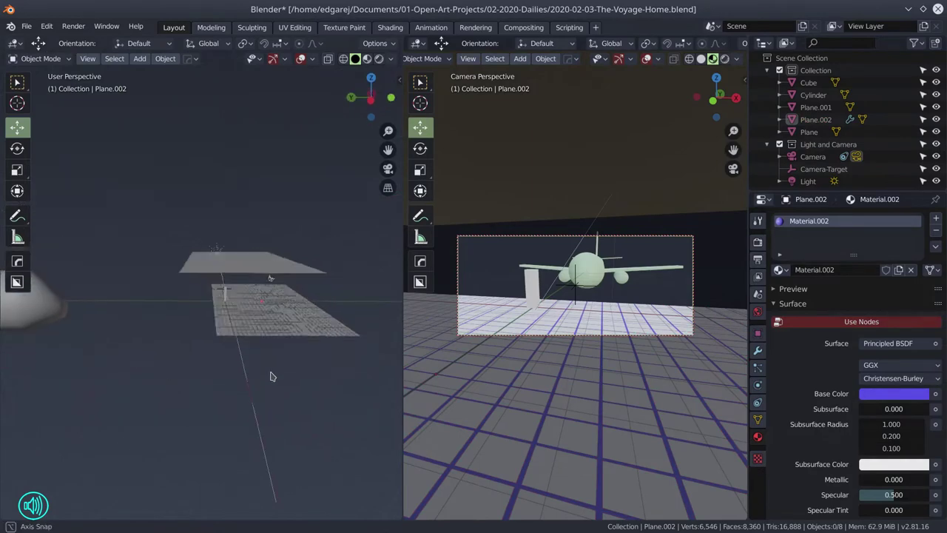
click(26, 26)
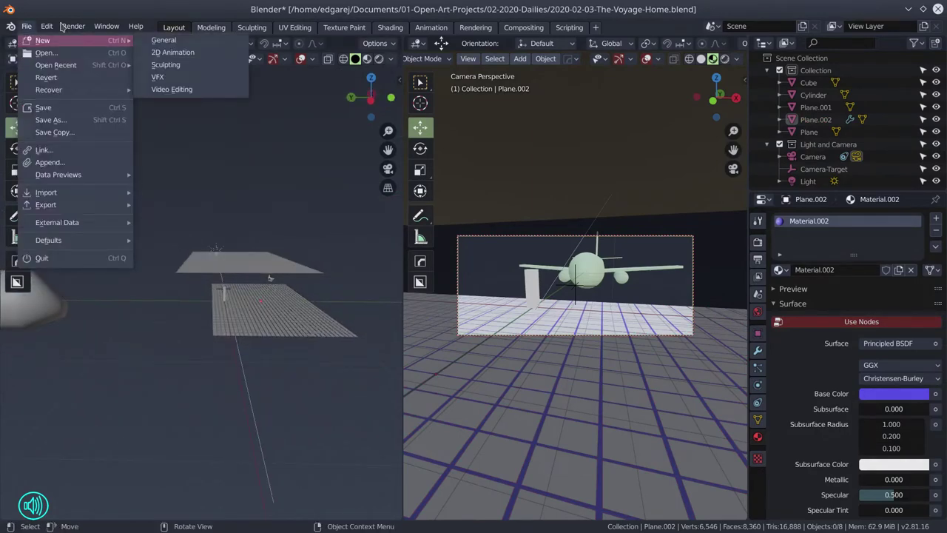
Add a new cube to the scene and frame it in the view.
key(Escape)
key(shift+a)
click(266, 224)
key(KP_8)
key(KP_4)
scroll(39, 198, up, 3)
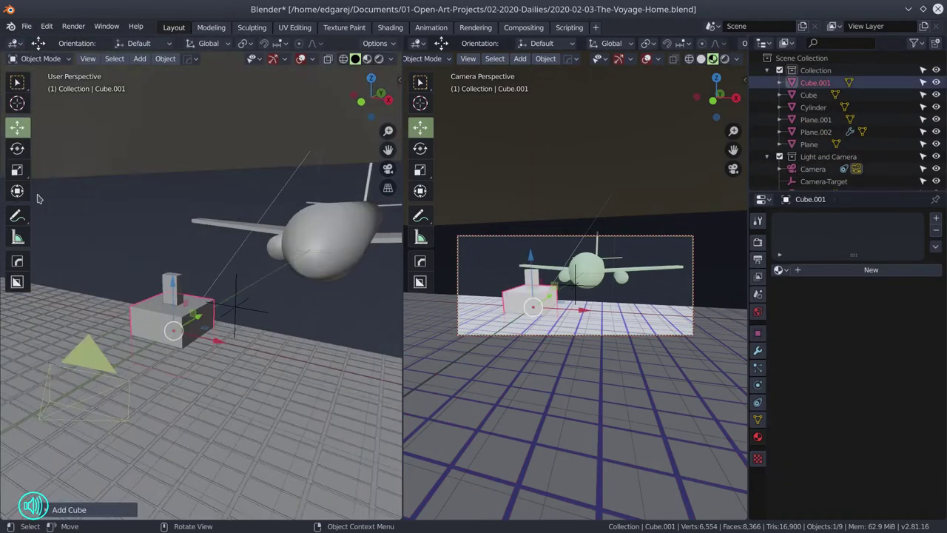
Stretch the cube along Z into a tall, thin pillar.
key(s)
key(z)
click(214, 135)
key(KP_Decimal)
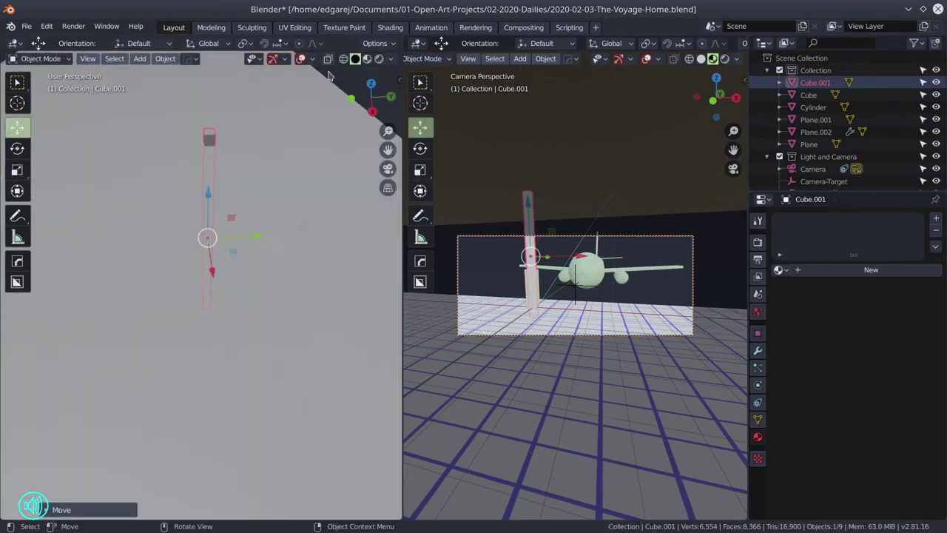
key(Tab)
key(Tab)
key(KP_Decimal)
key(KP_8)
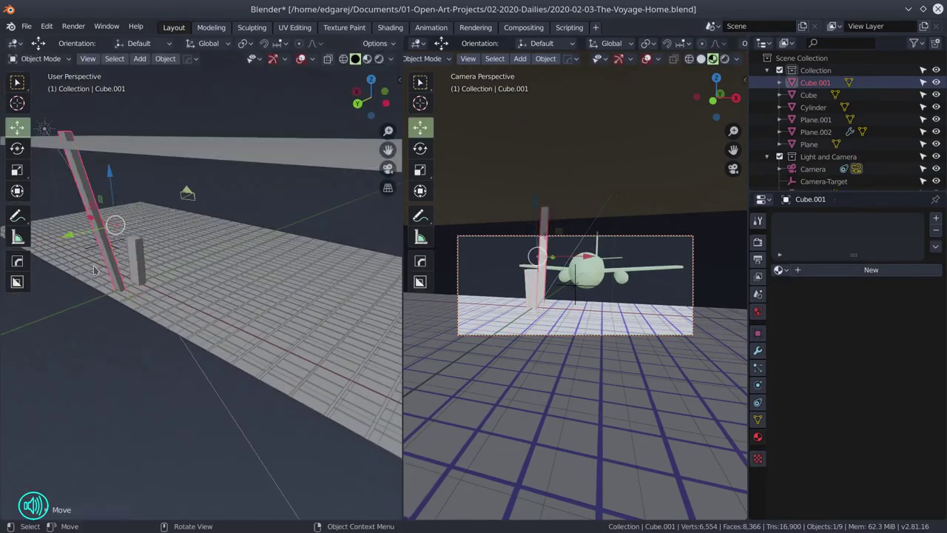
key(KP_4)
key(KP_8)
Give the pillar the white Material.003.
click(778, 270)
click(669, 286)
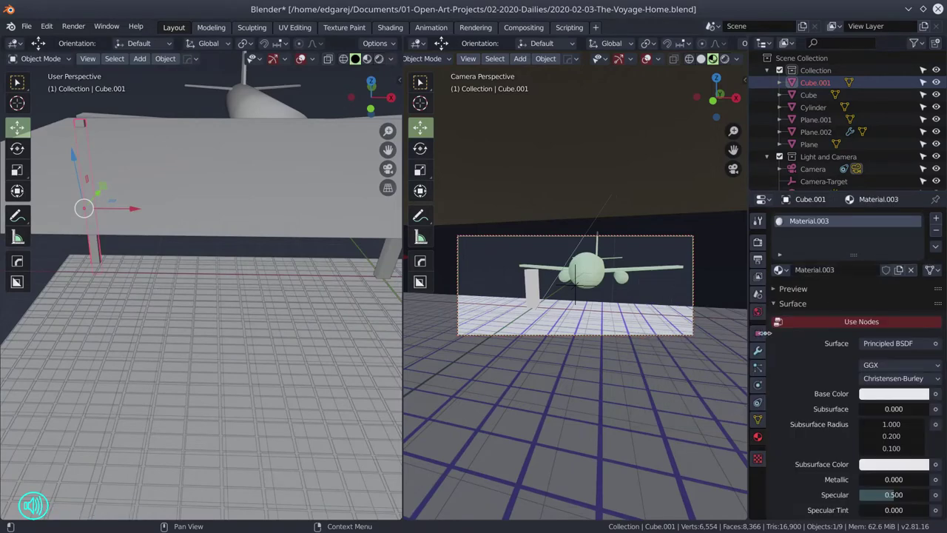
click(757, 350)
Add an Array modifier to the pillar with Relative Offset 15 and Count 5.
click(856, 218)
click(740, 244)
key(KP_8)
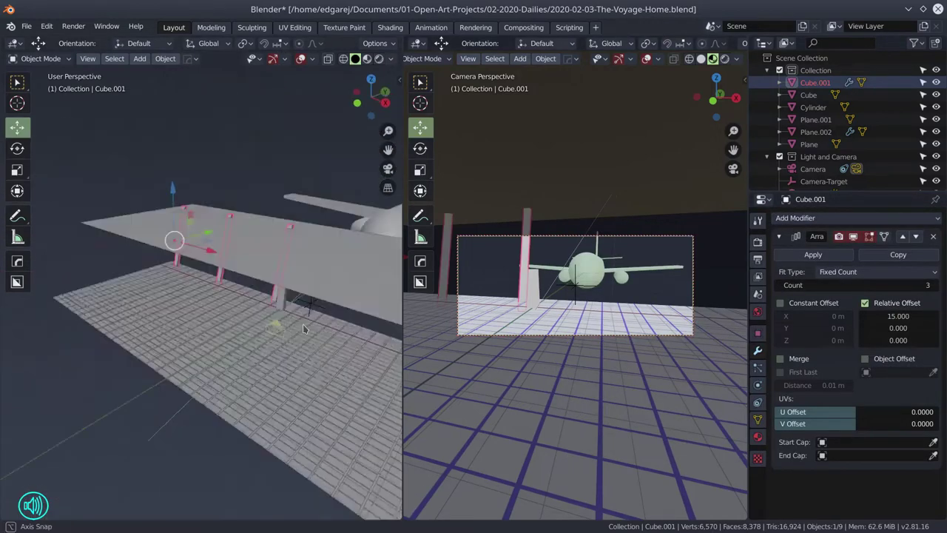
key(KP_4)
click(934, 285)
click(934, 284)
Save the blend file.
scroll(586, 363, up, 2)
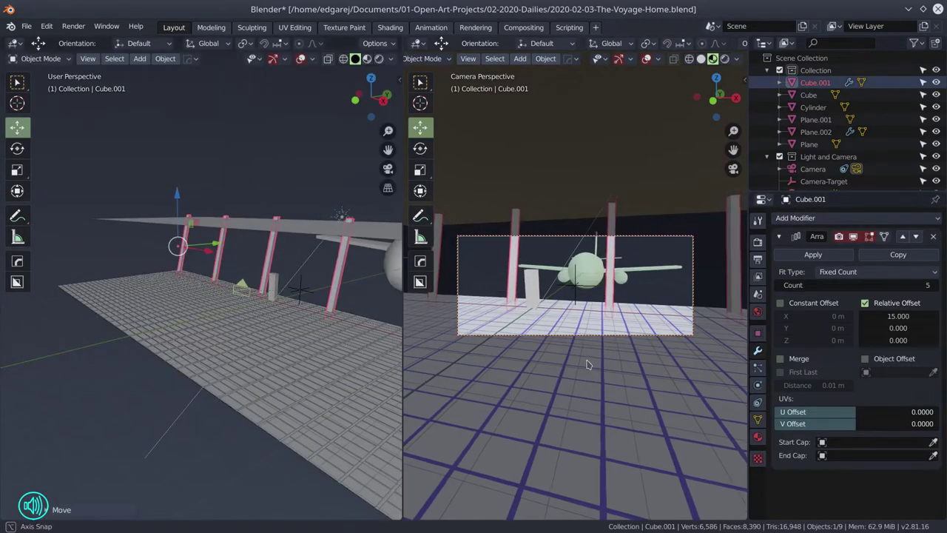
click(25, 26)
click(39, 107)
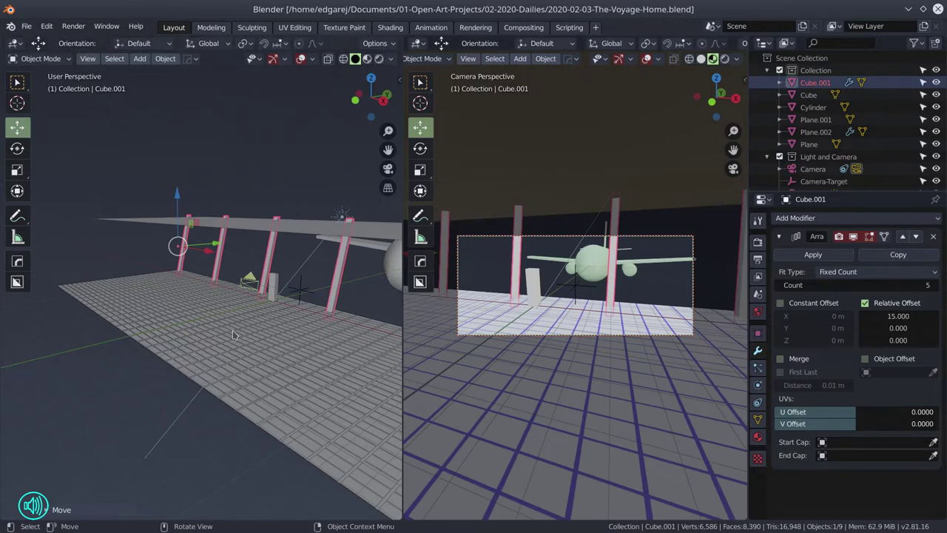
Give the floor plane a light green material, Metallic 1.0, roughness about 0.2; add a cube.
click(232, 330)
click(211, 310)
key(KP_8)
key(KP_8)
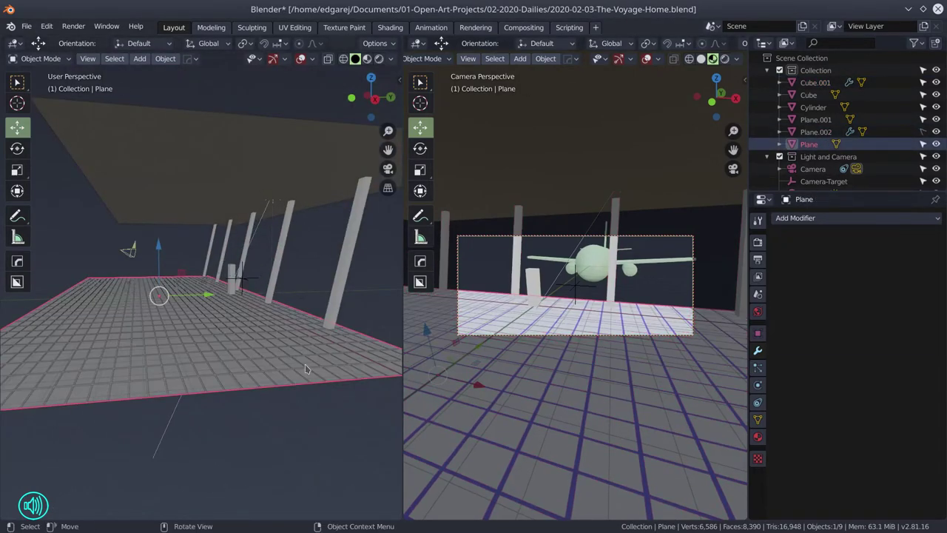
click(757, 437)
click(894, 314)
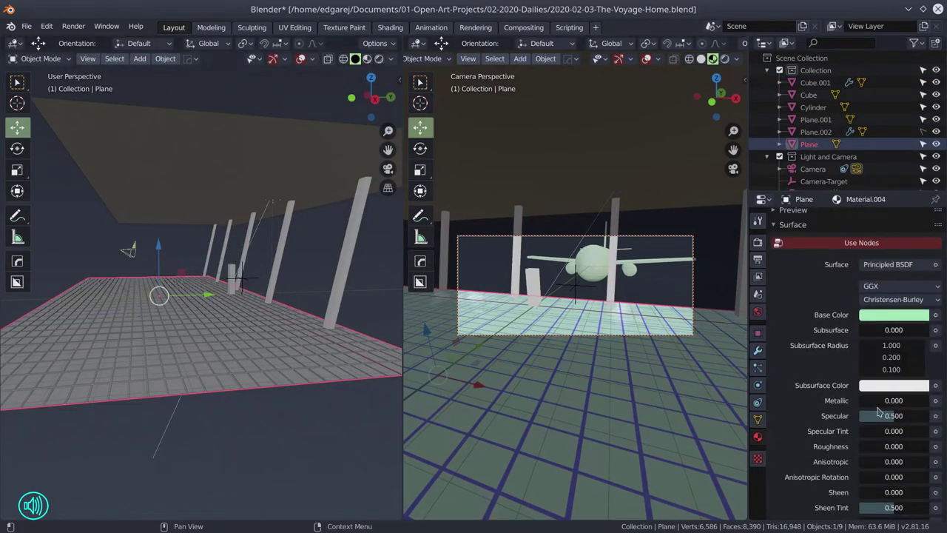
drag(880, 400, 925, 400)
mouse_move(880, 446)
mouse_down()
mouse_move(898, 446)
mouse_move(874, 429)
mouse_up()
scroll(797, 434, down, 1)
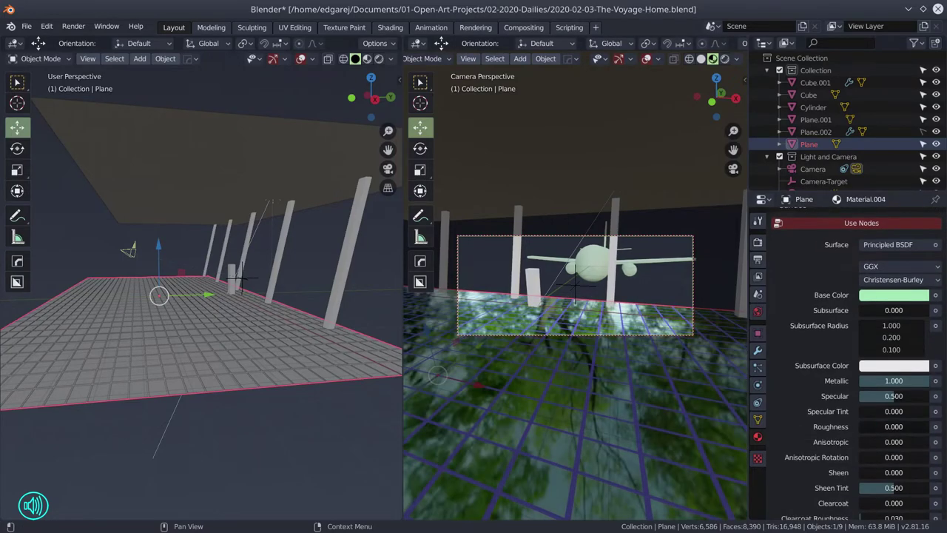
key(shift+a)
click(266, 98)
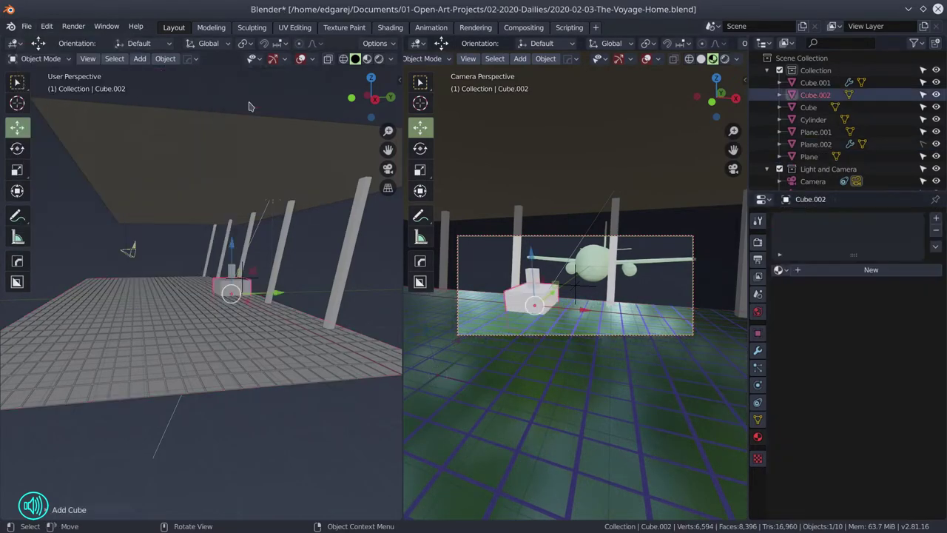
Isolate the new cube and flatten it into a thin slab.
key(s)
click(169, 335)
key(KP_Divide)
click(168, 334)
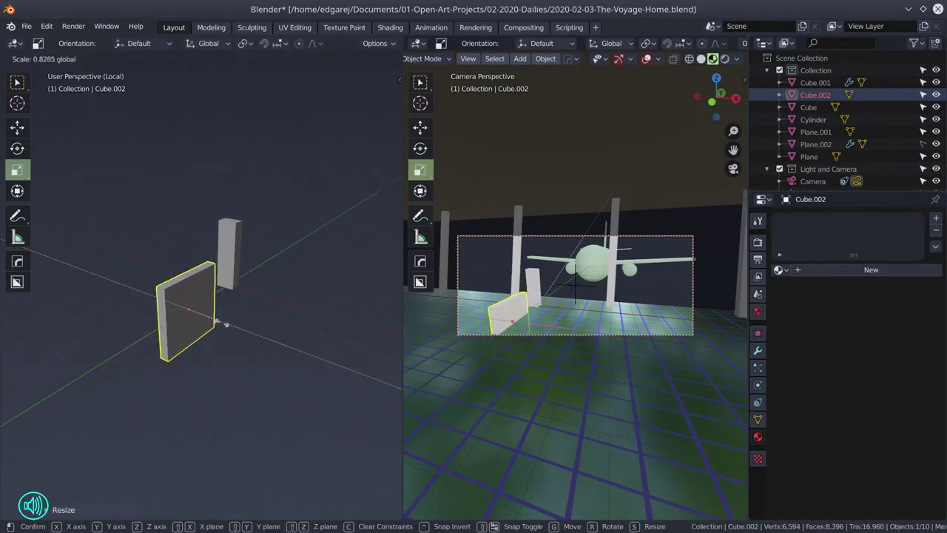
key(s)
click(245, 281)
Extrude the slab's edges in Edit Mode into an angled bench shape.
key(Tab)
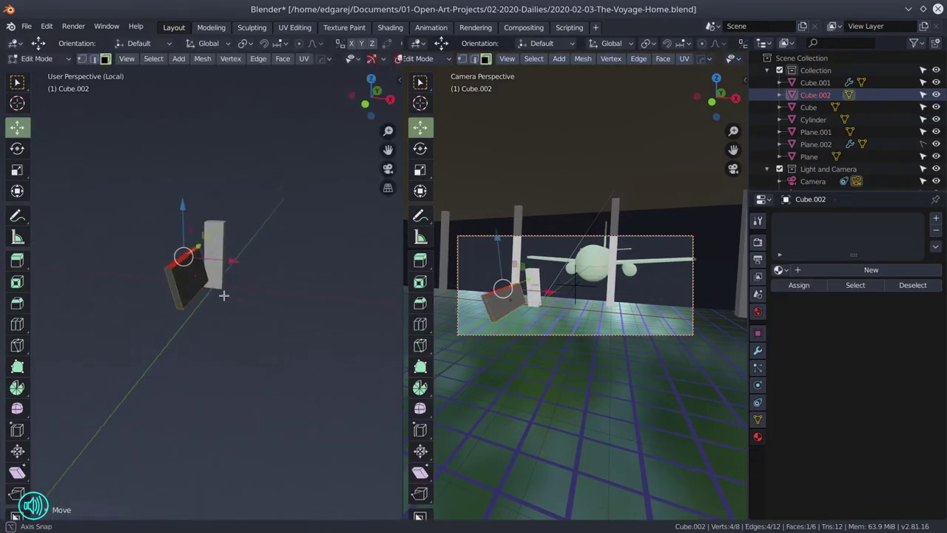
key(e)
key(Escape)
key(Tab)
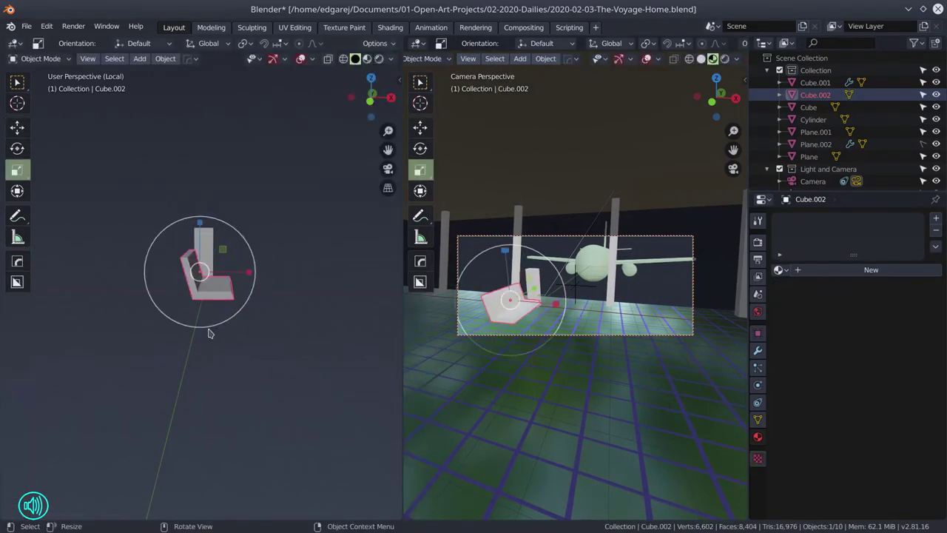
key(Tab)
key(e)
click(177, 282)
key(Tab)
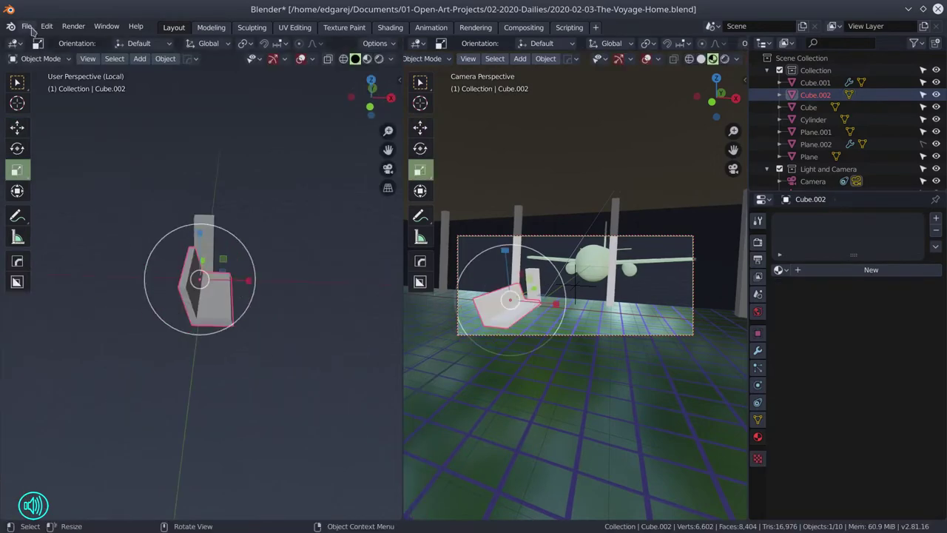
Duplicate and rotate the bench, then place the copies left and right on the floor.
key(shift+space)
key(t)
key(r)
click(219, 341)
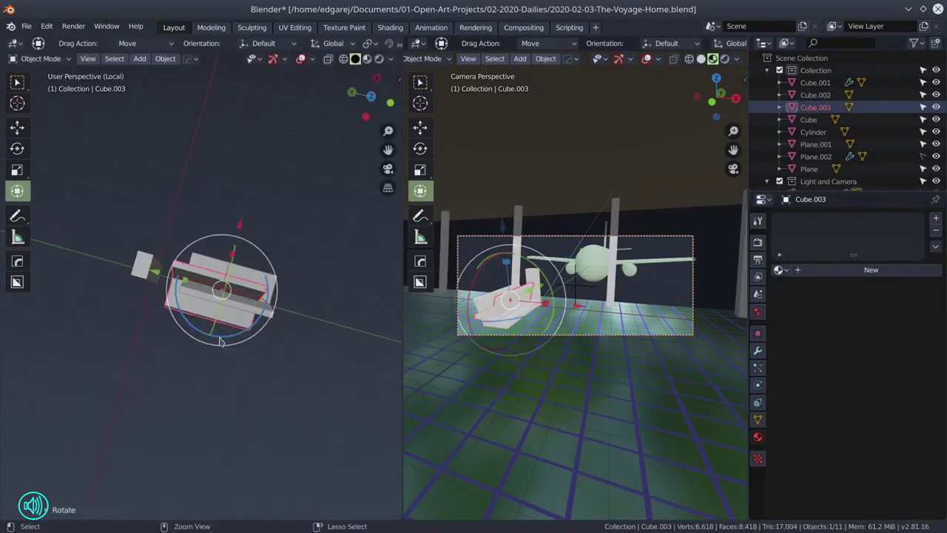
click(259, 300)
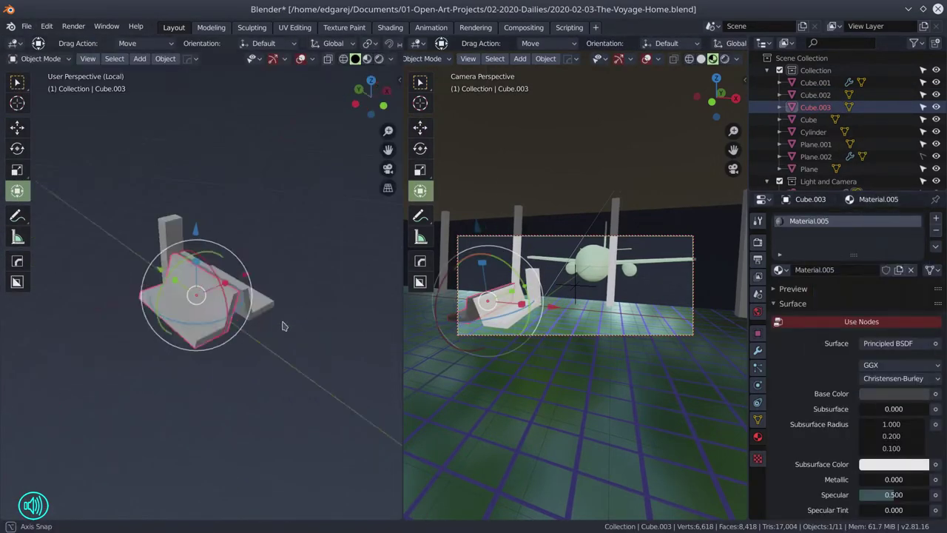
key(g)
click(242, 381)
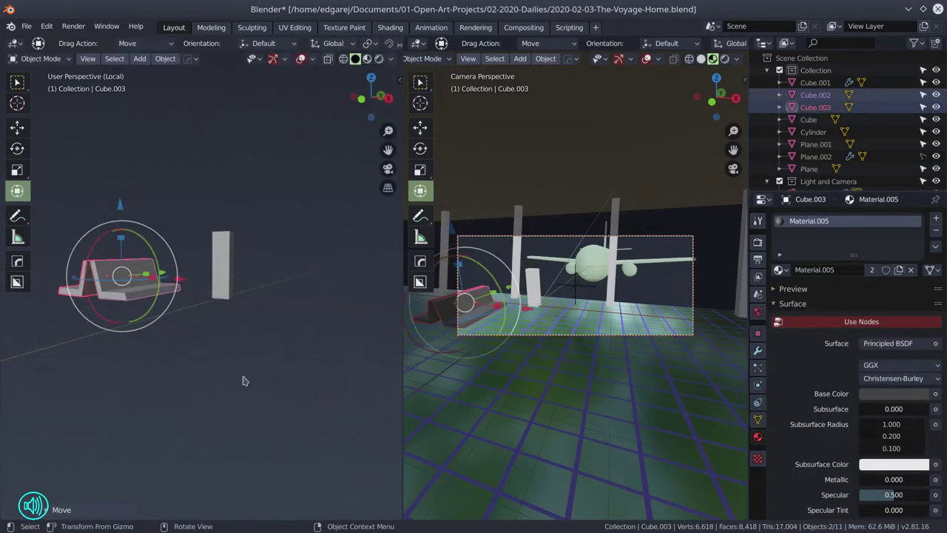
click(374, 341)
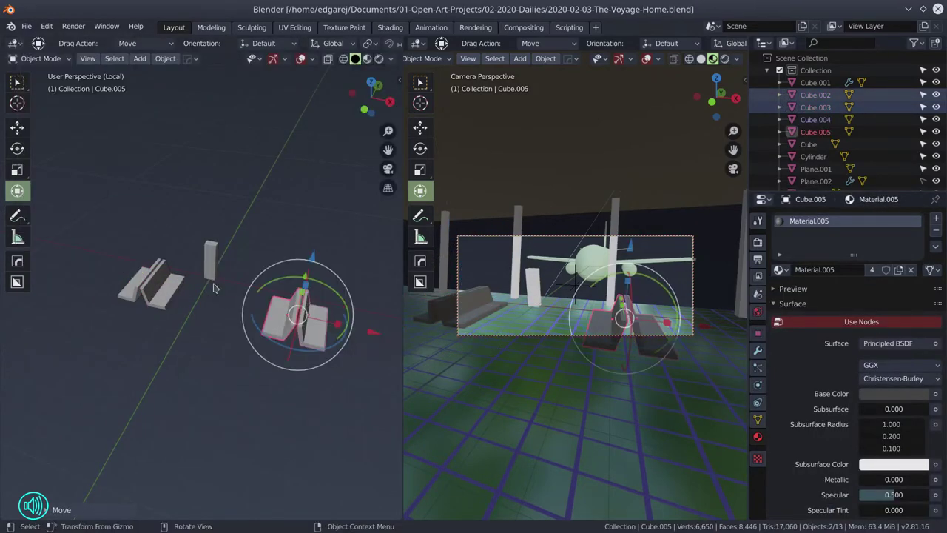
key(KP_Divide)
In side view, reset the airliner's origin to its geometry and reposition it.
click(251, 318)
key(KP_3)
right_click(288, 381)
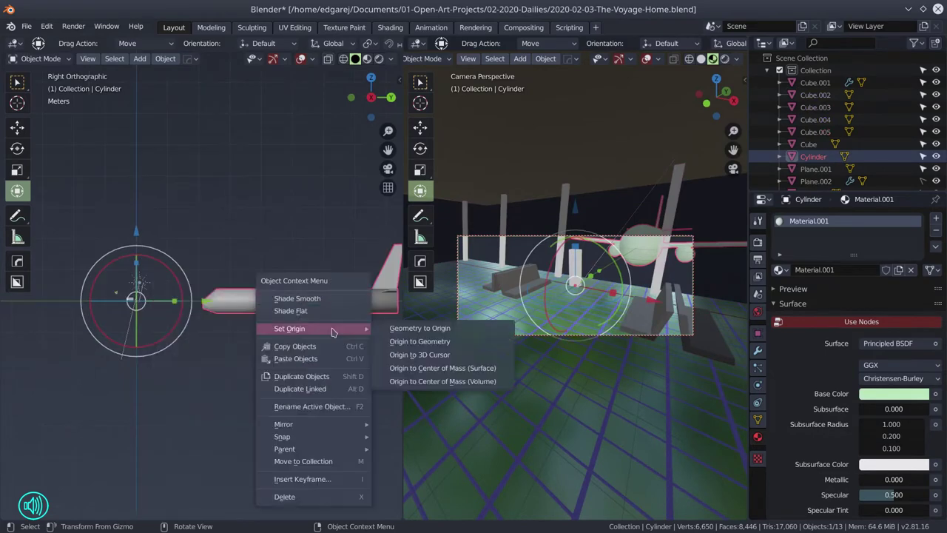
click(433, 342)
key(g)
click(291, 253)
Undo a trial tilt of the airliner and slide Camera-Target along X to re-aim the camera.
click(17, 148)
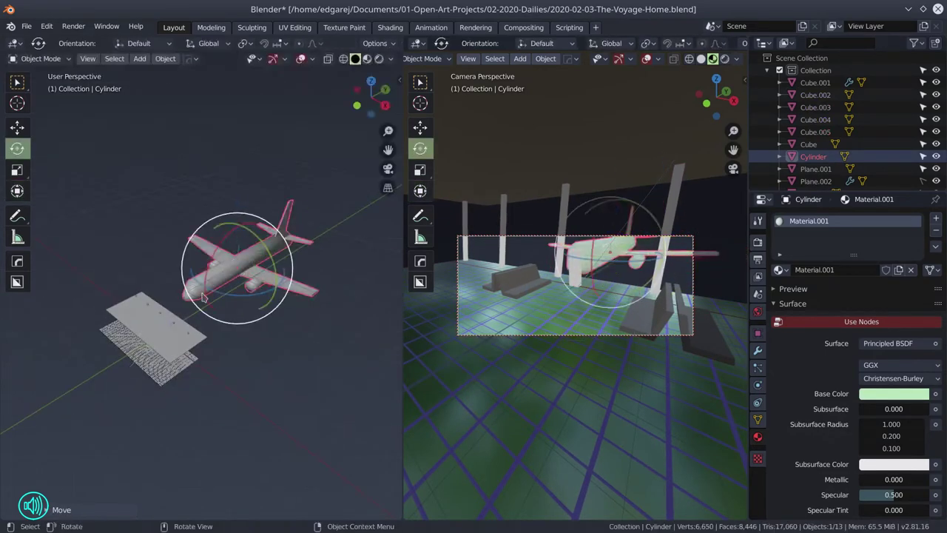
drag(244, 288, 208, 297)
drag(207, 297, 224, 359)
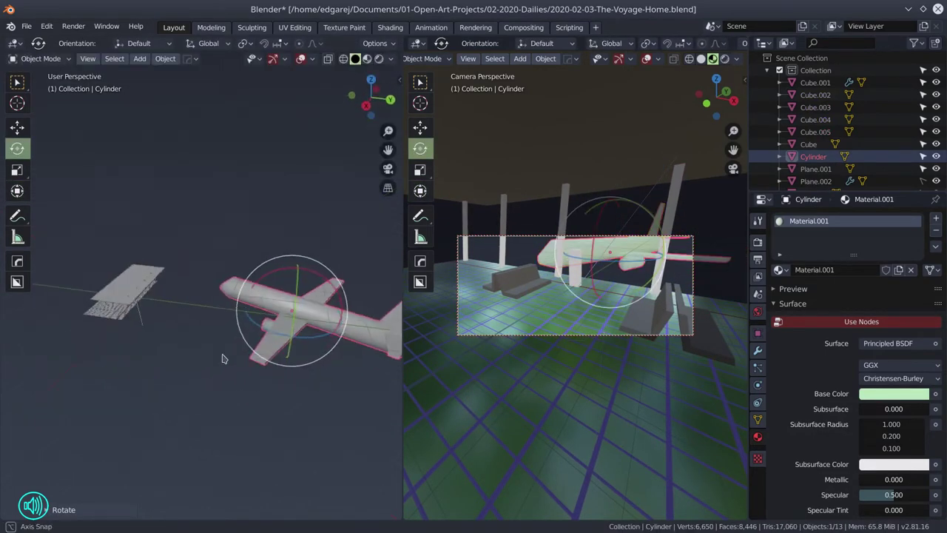
key(ctrl+z)
key(ctrl+z)
key(ctrl+z)
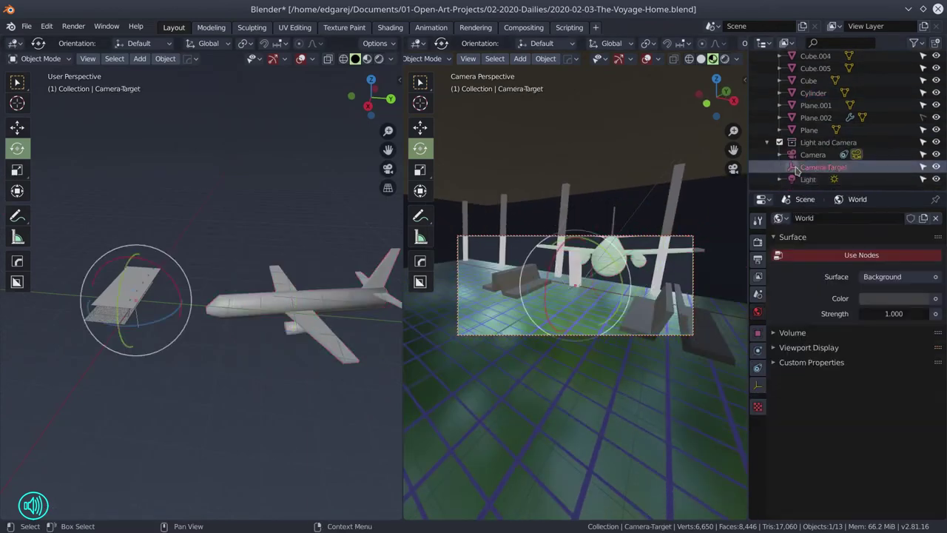
click(17, 126)
drag(626, 294, 645, 301)
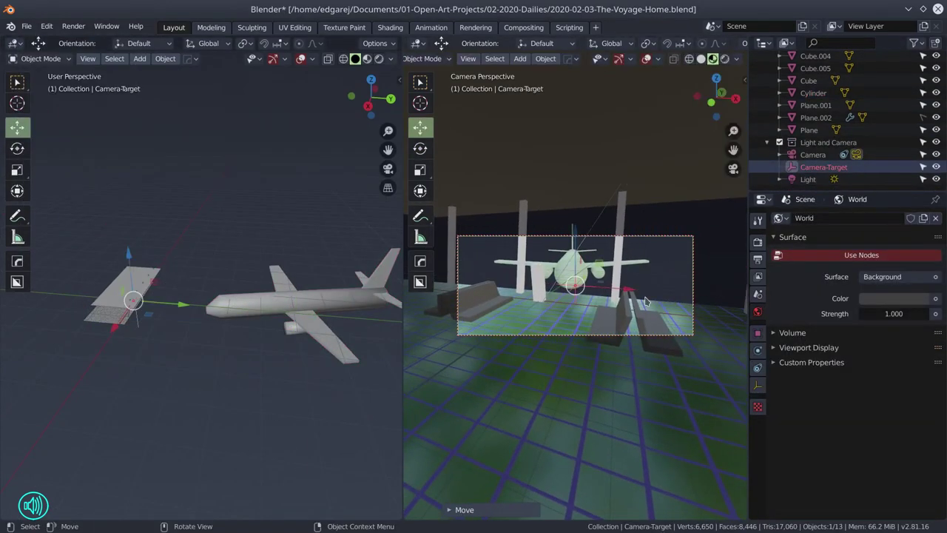
Reselect the airplane with the rotate tool ready to tilt it.
click(296, 304)
click(17, 148)
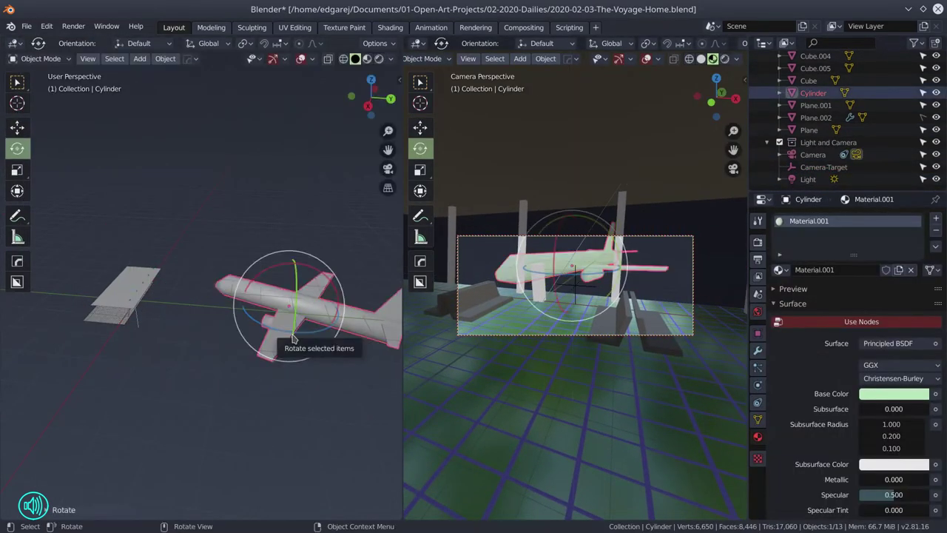
key(shift+a)
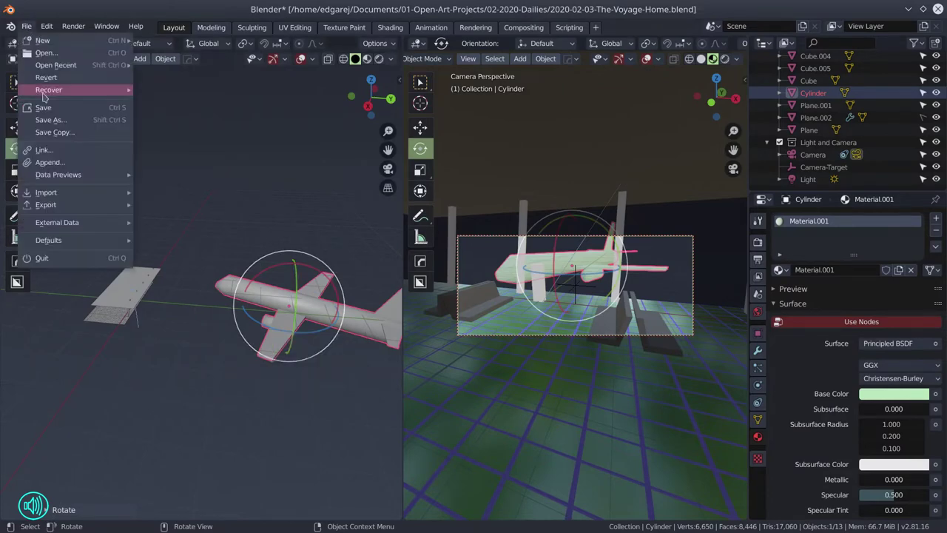
click(63, 88)
Add a plane, scale it up and place it under the airplane.
key(g)
key(s)
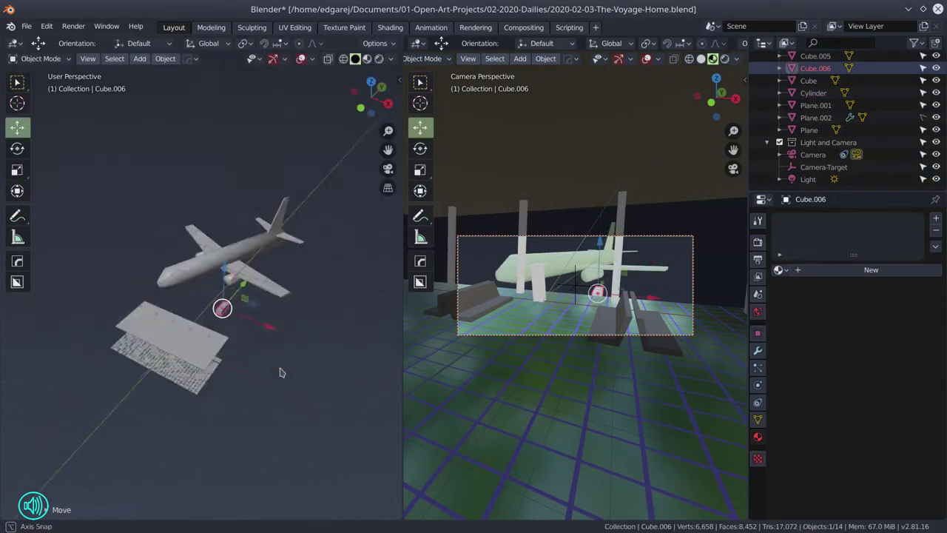
click(139, 59)
click(256, 72)
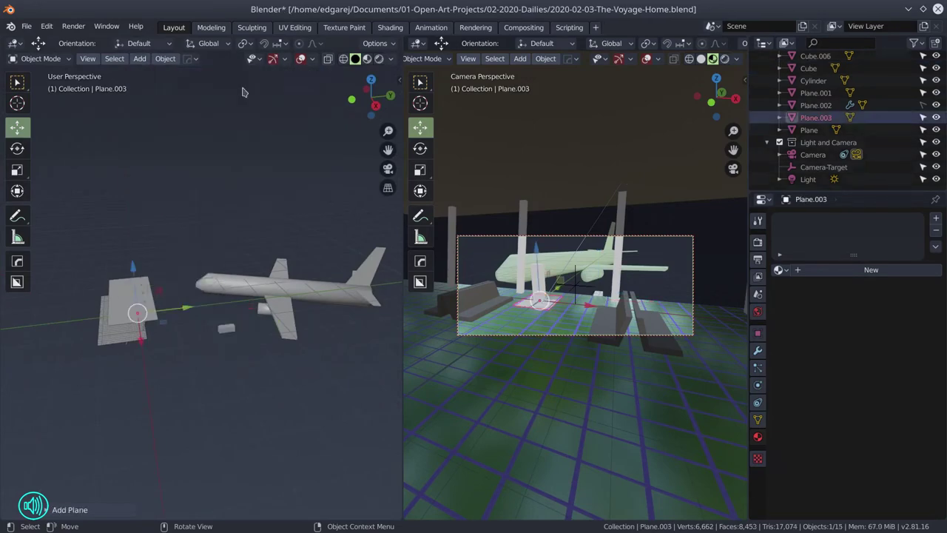
key(s)
key(g)
click(181, 213)
In top view, stretch the plane's top edge along Y in Edit Mode.
key(KP_7)
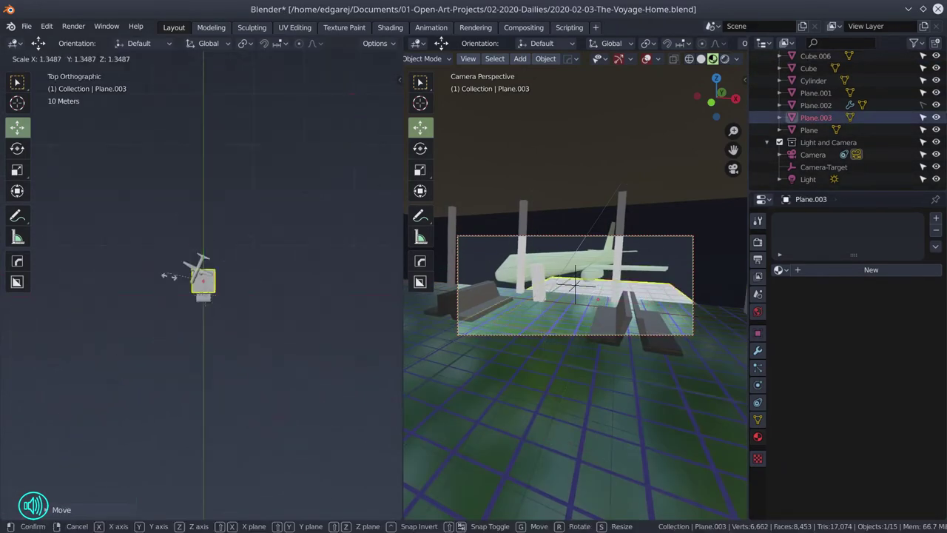
key(Tab)
click(207, 141)
key(g)
key(y)
click(207, 160)
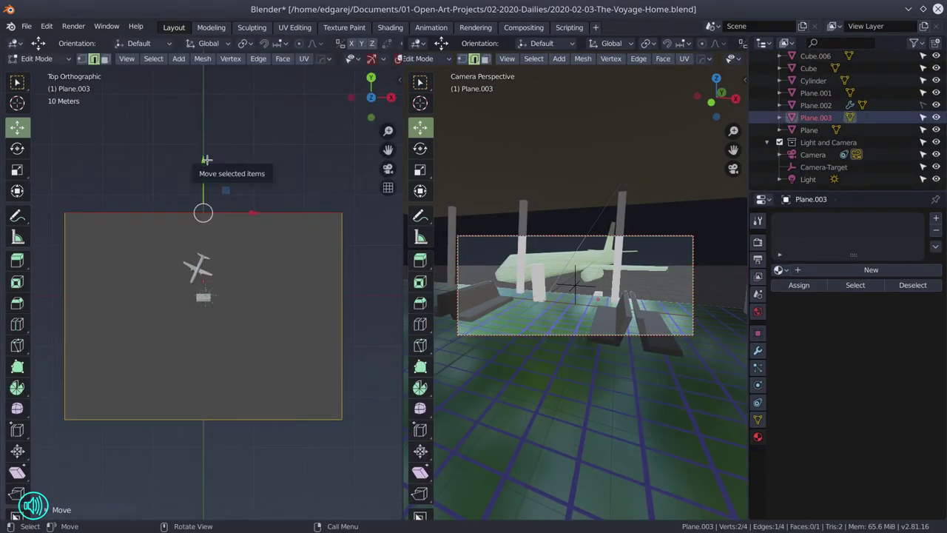
key(Tab)
Duplicate the plane, discard the copy, then duplicate again and subdivide the new copy.
key(shift+d)
key(Escape)
key(Tab)
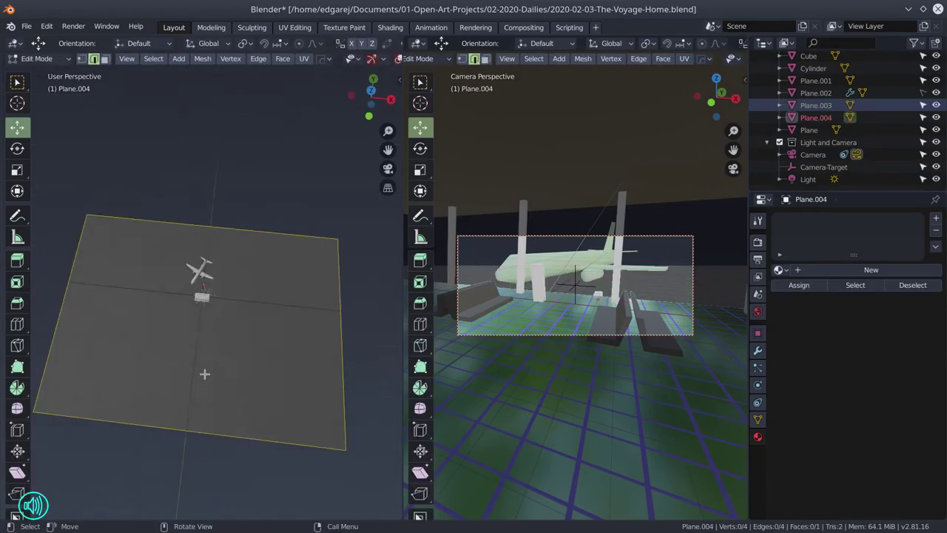
key(Tab)
key(Delete)
key(shift+d)
key(Escape)
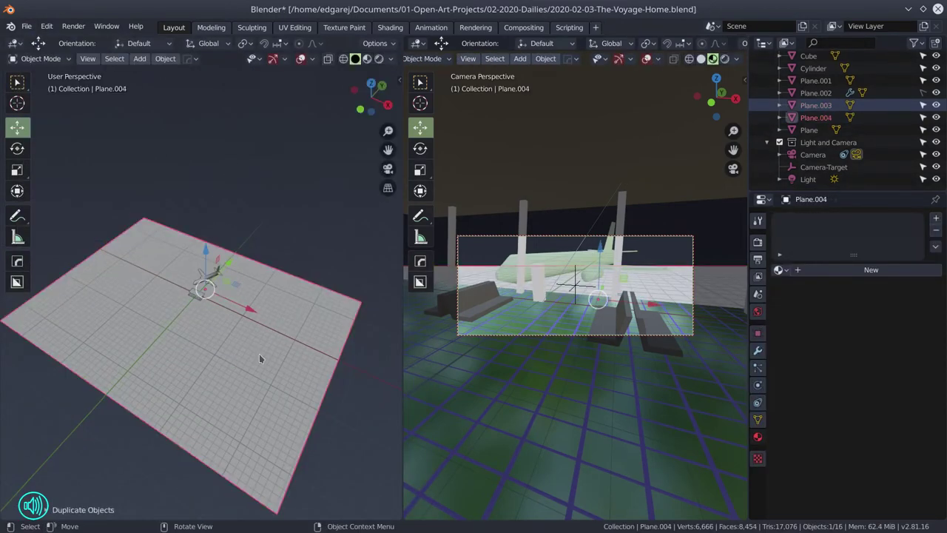
key(Tab)
right_click(259, 354)
click(267, 361)
key(Tab)
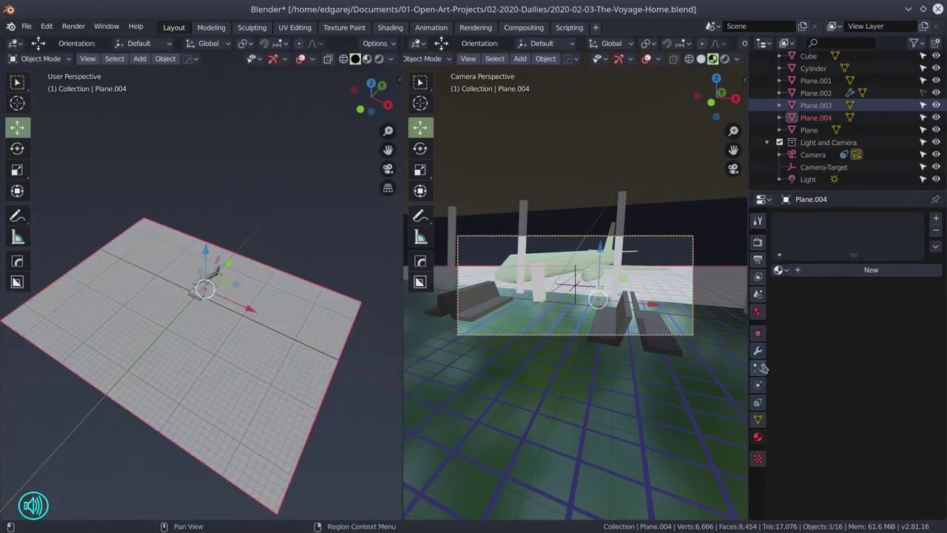
Try a Wireframe modifier on the copy, then undo and delete the planes.
click(758, 350)
click(856, 217)
click(710, 409)
key(g)
key(Escape)
key(ctrl+z)
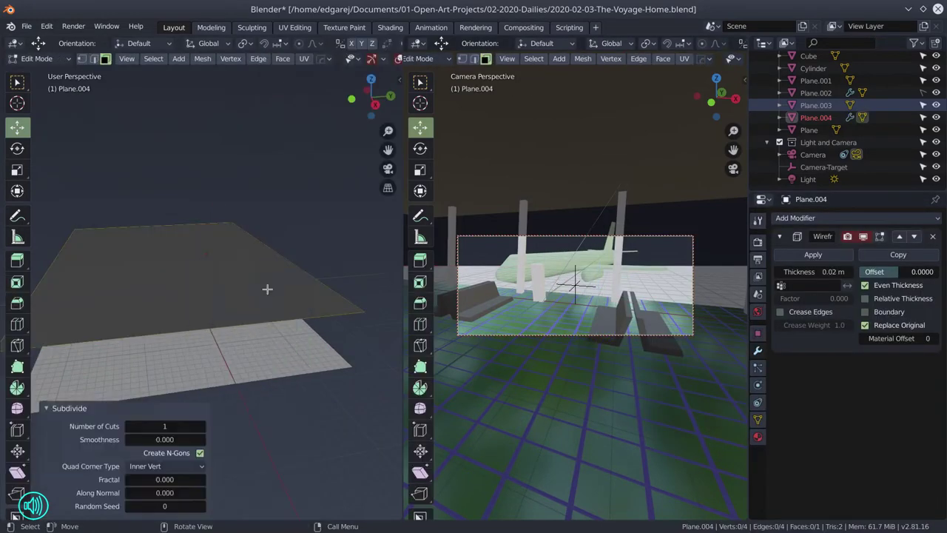
key(Tab)
key(x)
Add a fresh plane, scale it up greatly and subdivide it into a dense grid.
click(211, 330)
key(shift+a)
click(259, 119)
key(s)
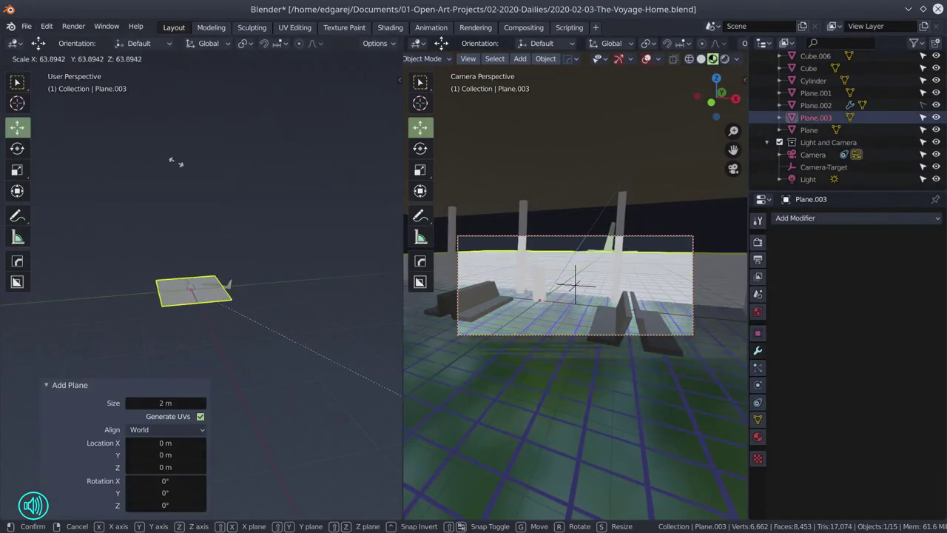
click(42, 205)
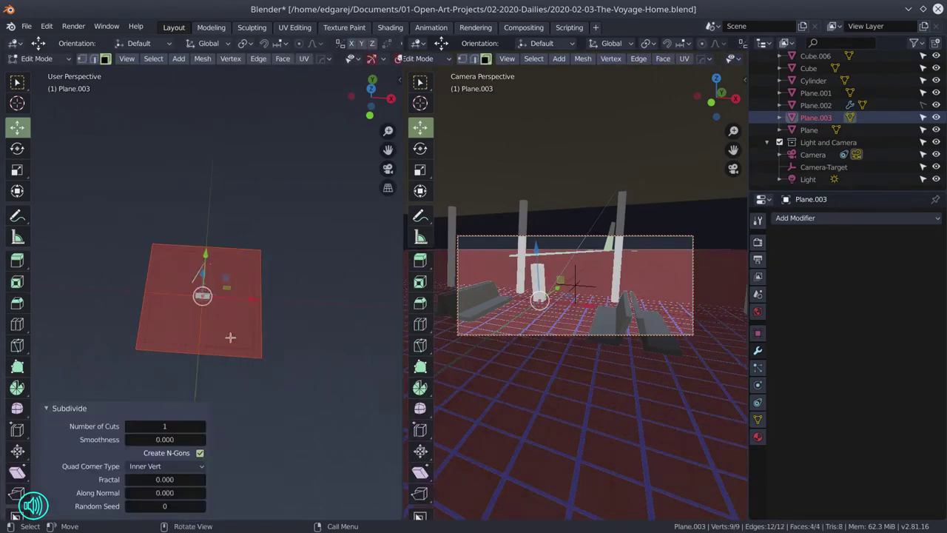
right_click(222, 216)
click(222, 215)
Add a Wireframe modifier to the grid plane with Thickness 0.005 m.
click(795, 218)
click(688, 442)
scroll(265, 324, up, 5)
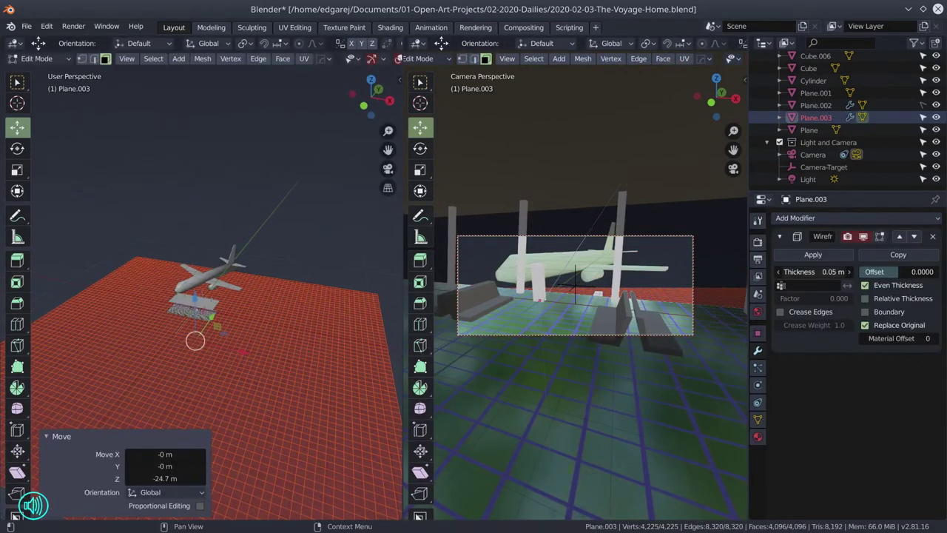
key(Tab)
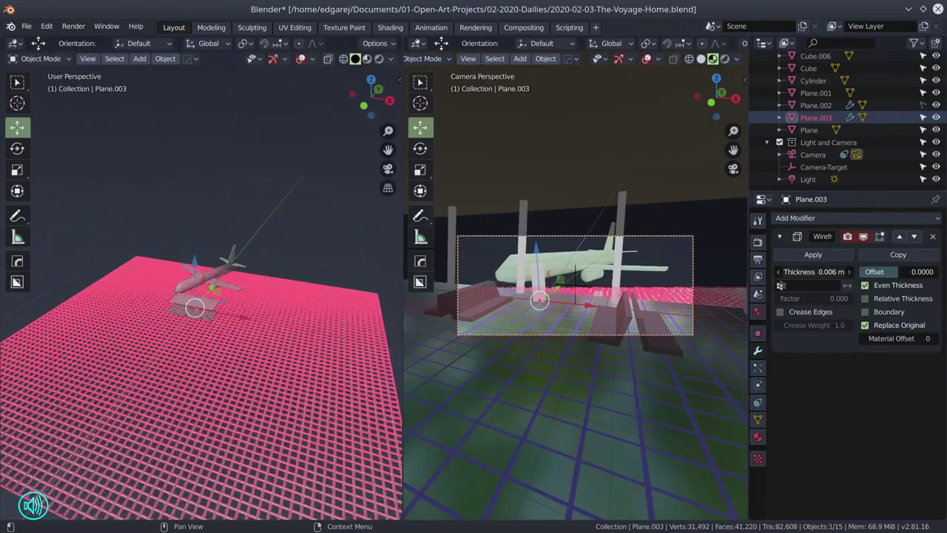
drag(814, 271, 808, 272)
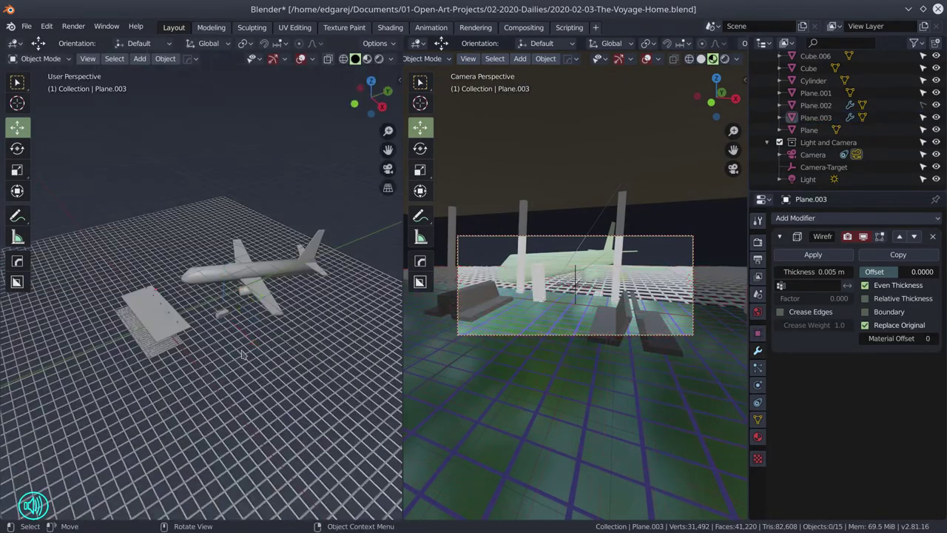
click(226, 331)
Make Cube.006 pink and duplicate it, moving one copy 14.4 m along X.
click(757, 436)
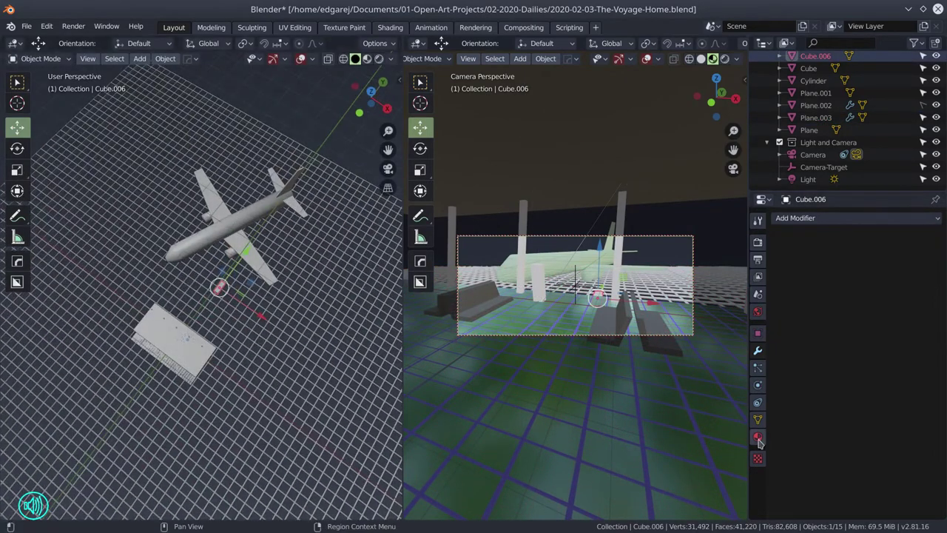
click(893, 394)
key(shift+d)
click(248, 310)
key(shift+d)
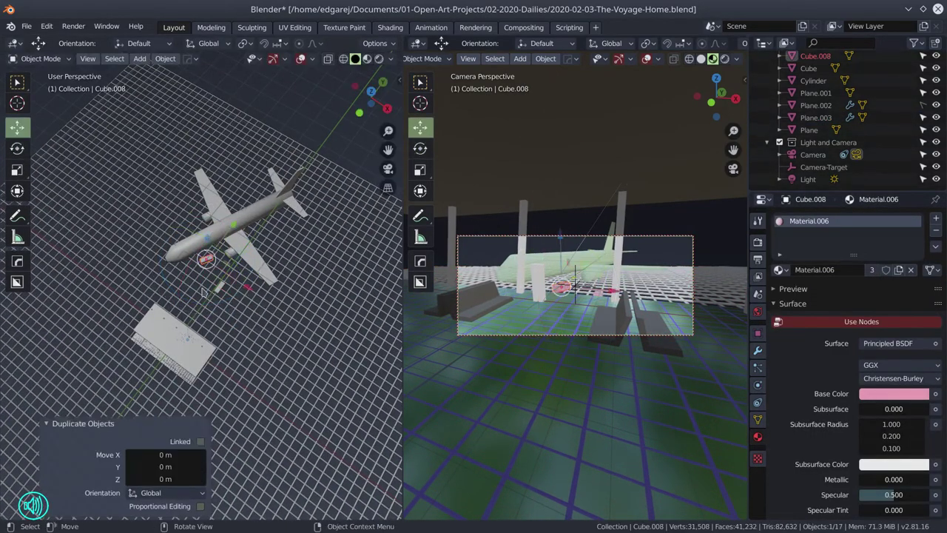
text(gx14.4)
key(Return)
Duplicate two more pink cubes around the airplane, sliding the newest along Y.
key(shift+d)
click(217, 363)
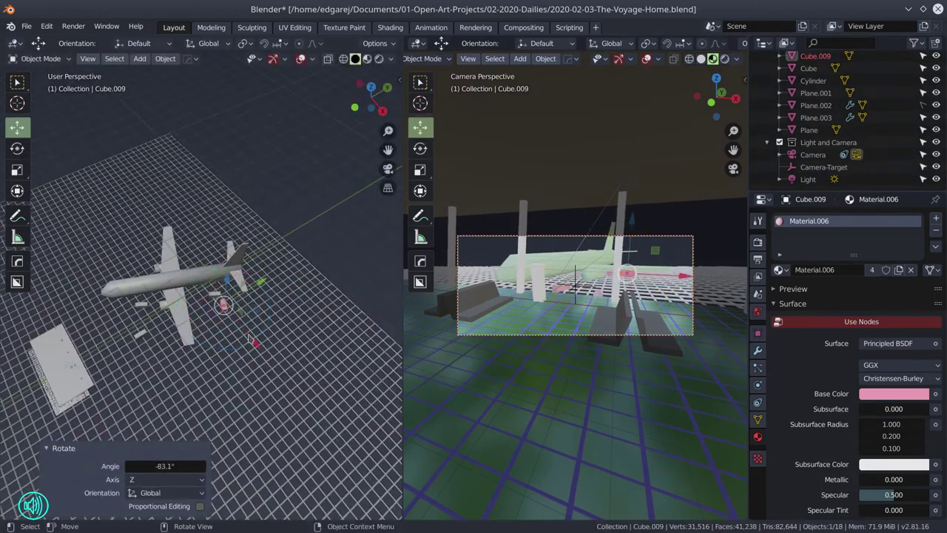
key(shift+d)
click(237, 355)
key(g)
key(y)
click(267, 358)
Move Cube.007 and the newest copy together along X and Y.
shift+click(222, 299)
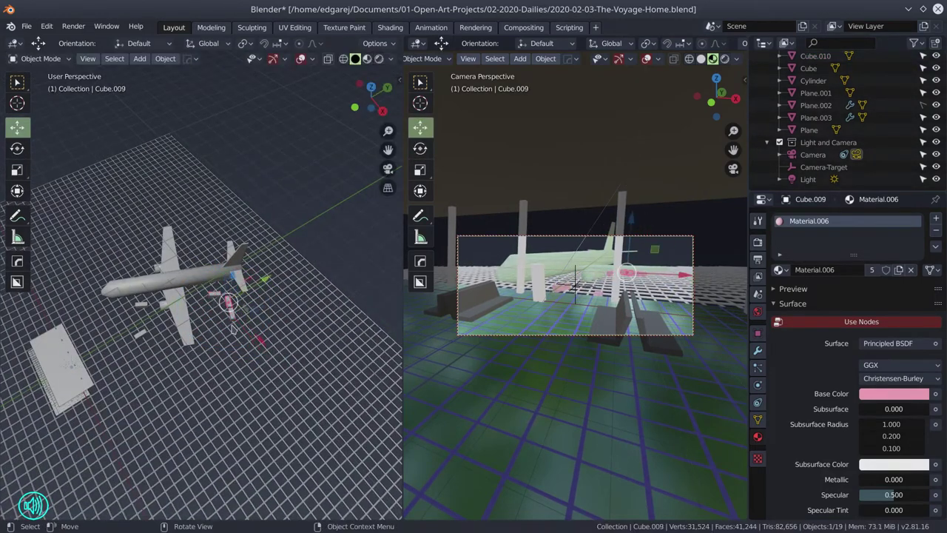
scroll(244, 326, up, 2)
key(g)
click(138, 348)
key(g)
key(y)
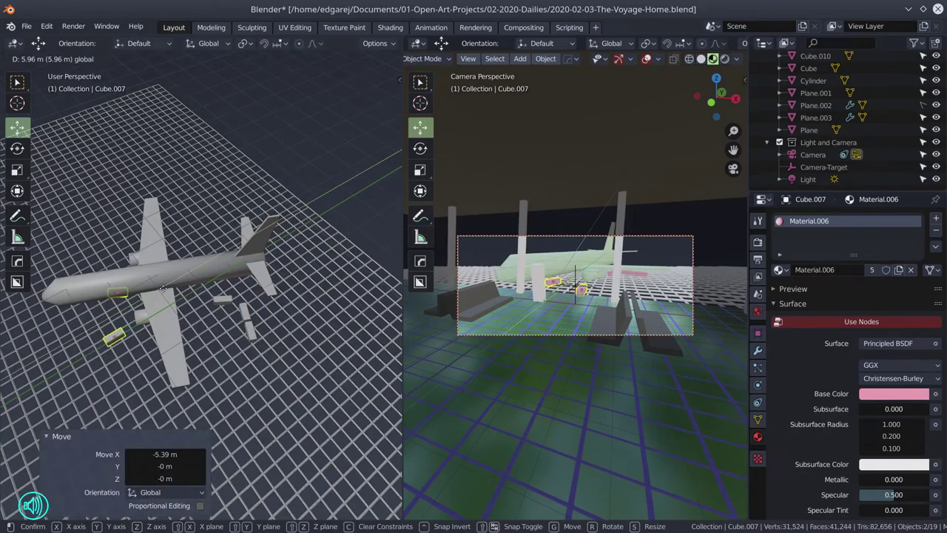
Save the scene, then lower the airplane slightly along Z in side view.
click(148, 319)
click(26, 26)
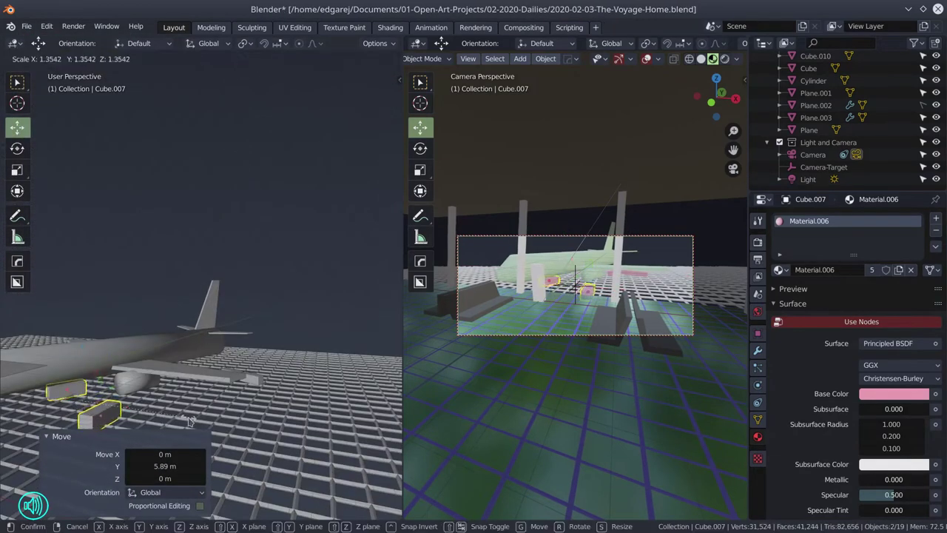
key(s)
click(137, 379)
key(KP_3)
key(g)
key(z)
click(137, 379)
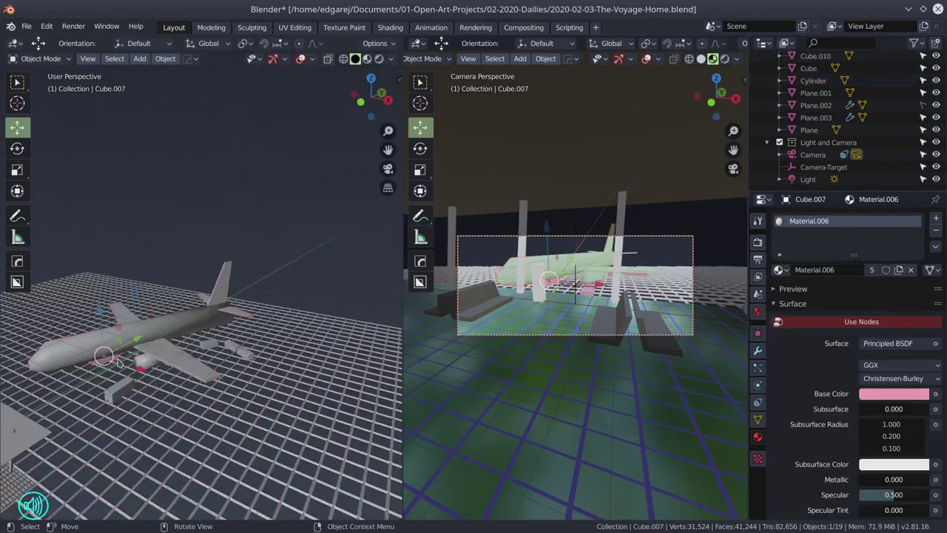
Add a plane scaled 5.886 and a 70.6 m cube scaled 35.294, moved -94 m on X.
key(g)
click(111, 355)
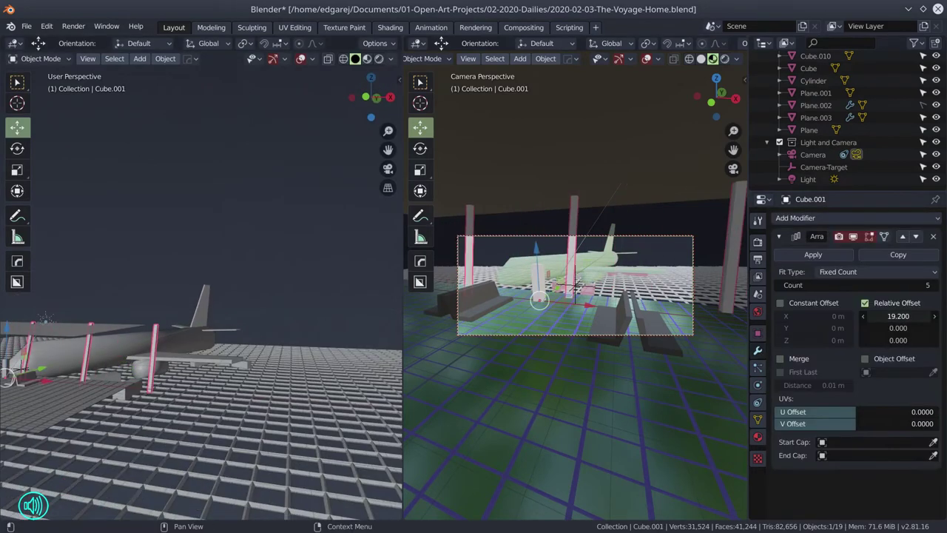
click(139, 58)
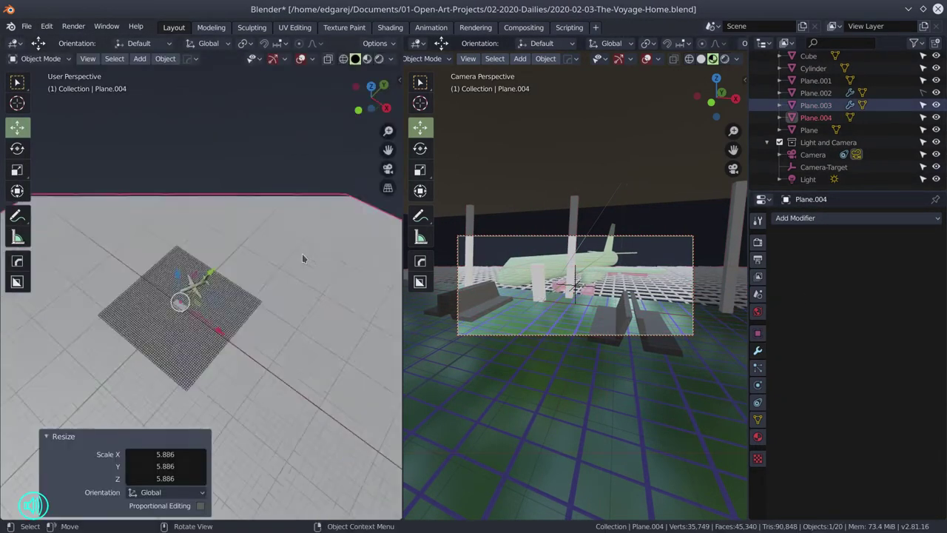
scroll(302, 253, down, 3)
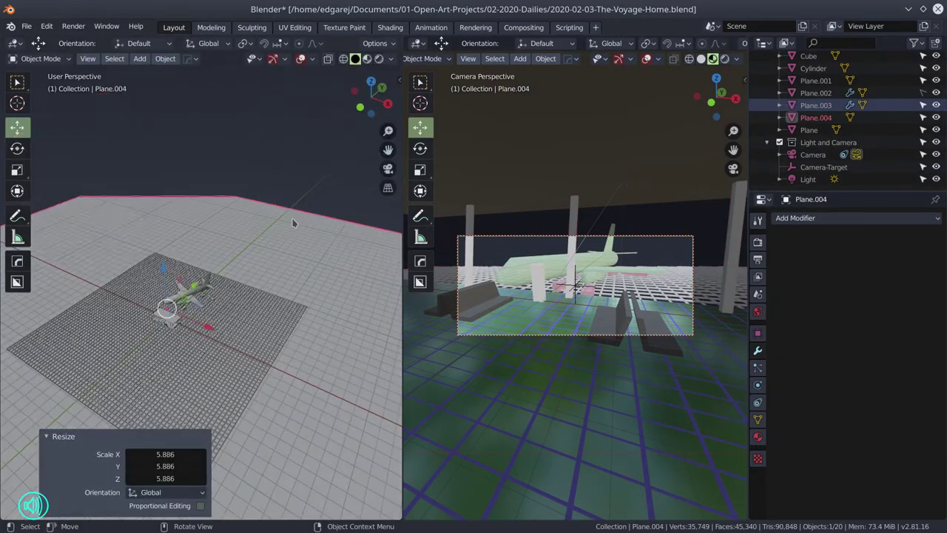
key(s)
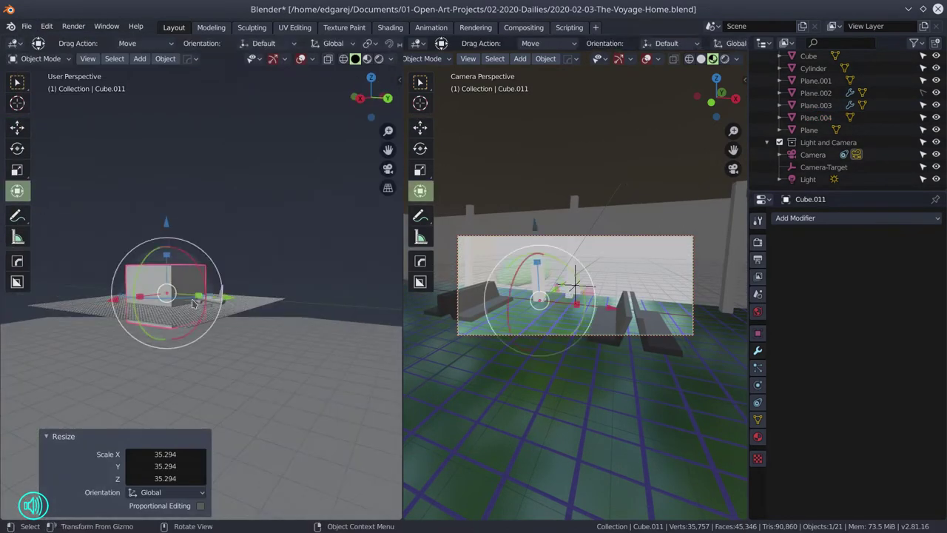
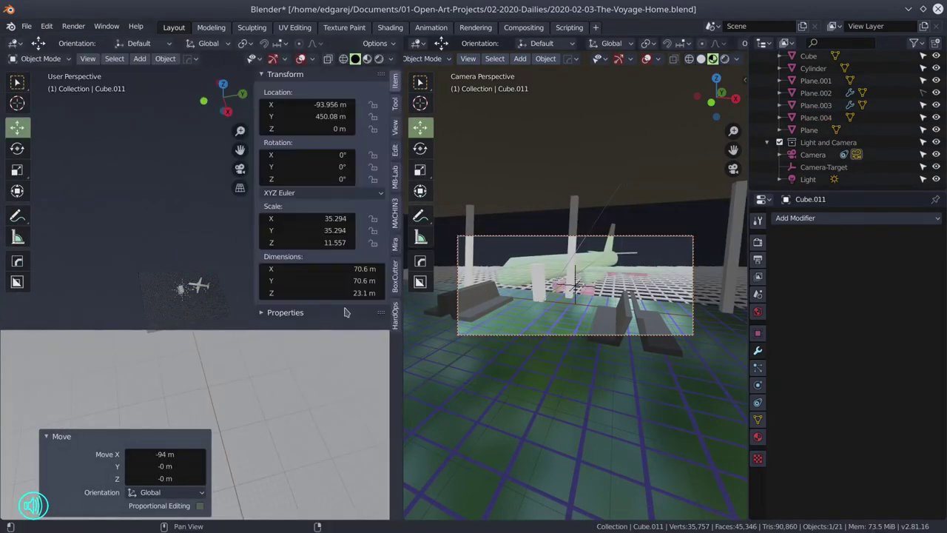
Set the camera's Clip End to 100000 and stretch Cube.011 to 353 m wide.
click(812, 155)
click(758, 385)
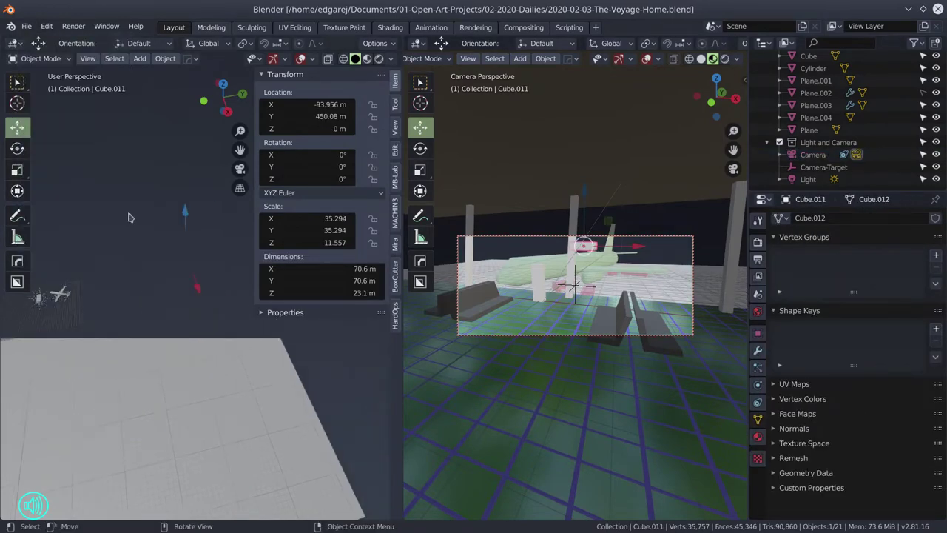
key(s)
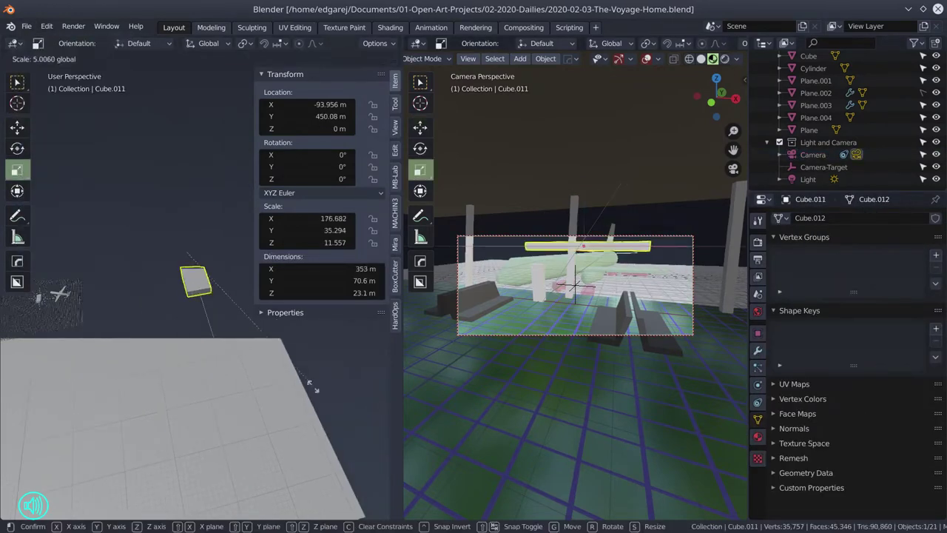
click(292, 373)
Raise Plane.004 vertically to Z 133.61 m, then bring up the Eevee render settings.
click(293, 397)
key(KP_3)
key(g)
key(z)
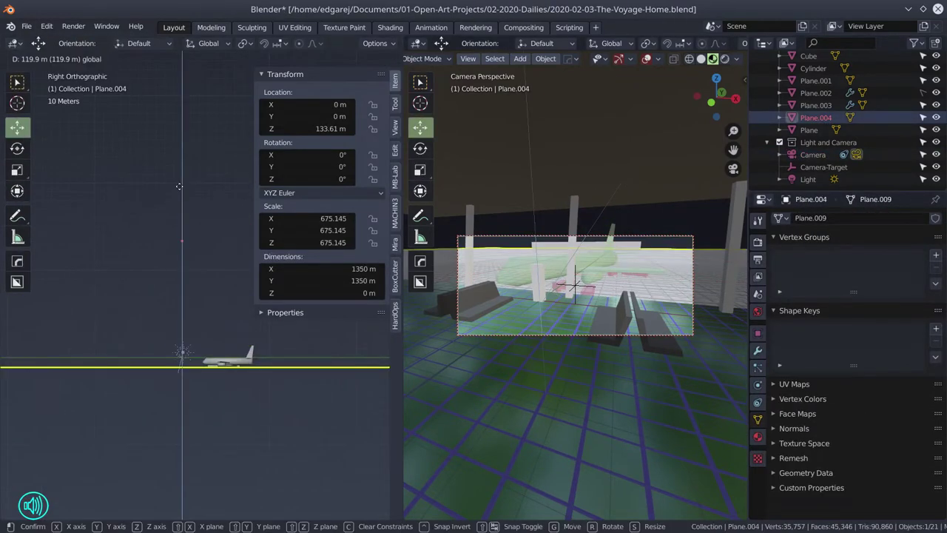
click(179, 186)
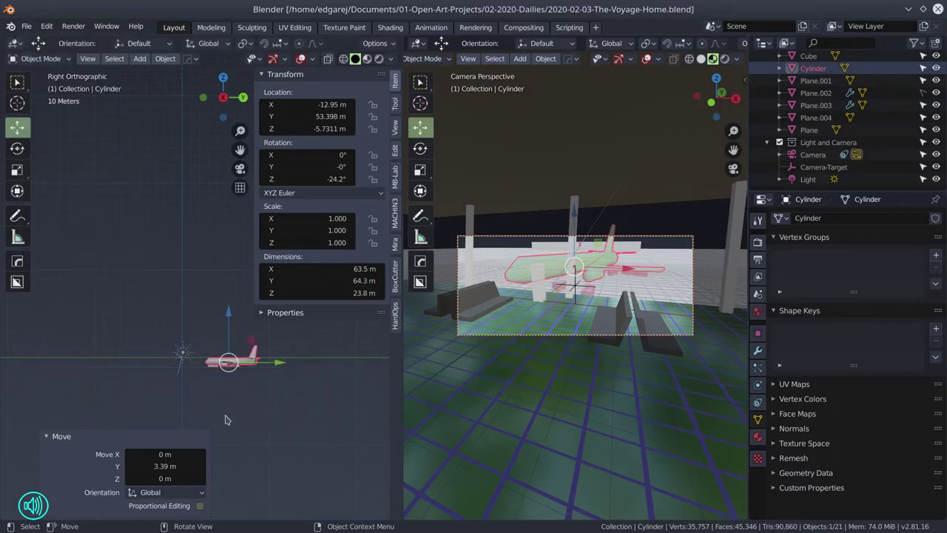
click(183, 352)
click(757, 241)
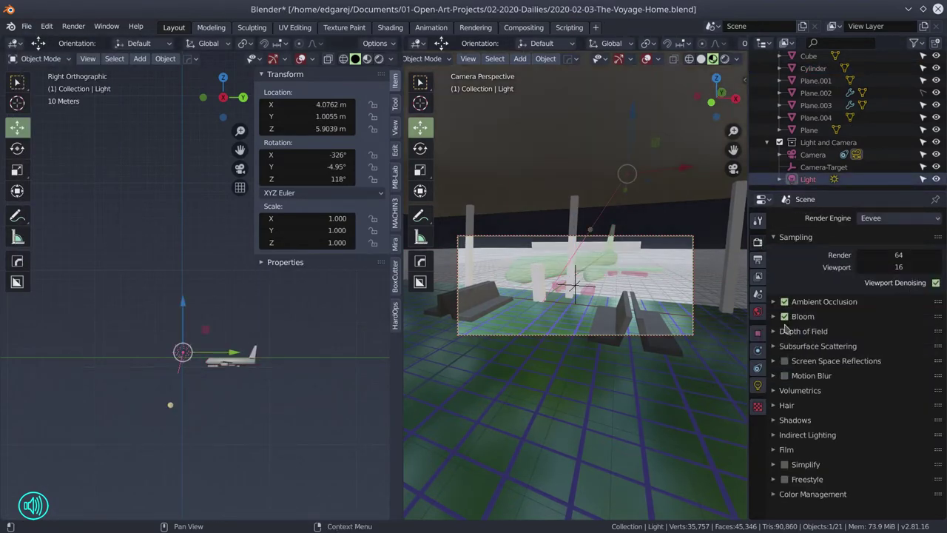
Turn on Screen Space Reflections and the sun's Contact Shadows, then save the scene.
click(785, 361)
click(757, 386)
click(793, 401)
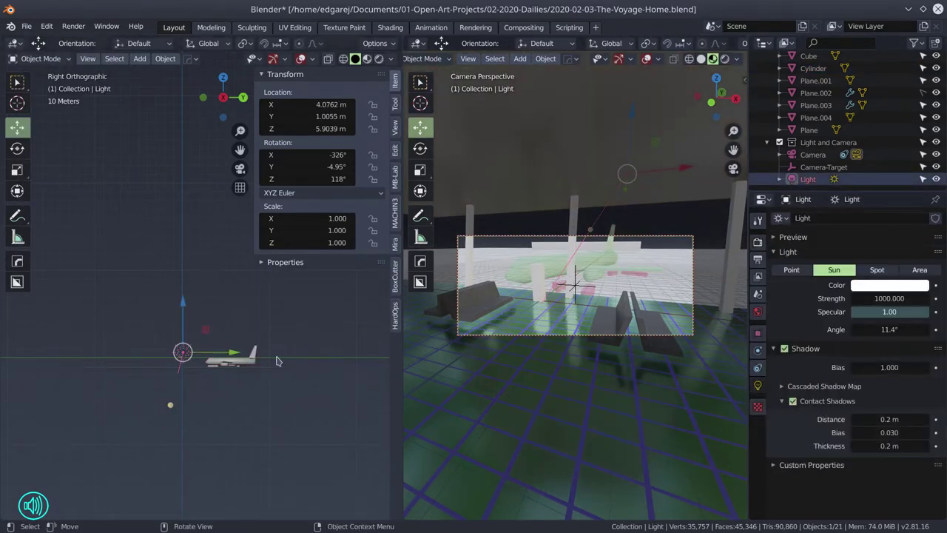
click(26, 26)
click(43, 108)
Rotate the sun light around the vertical axis.
drag(185, 414, 200, 385)
key(KP_3)
click(17, 148)
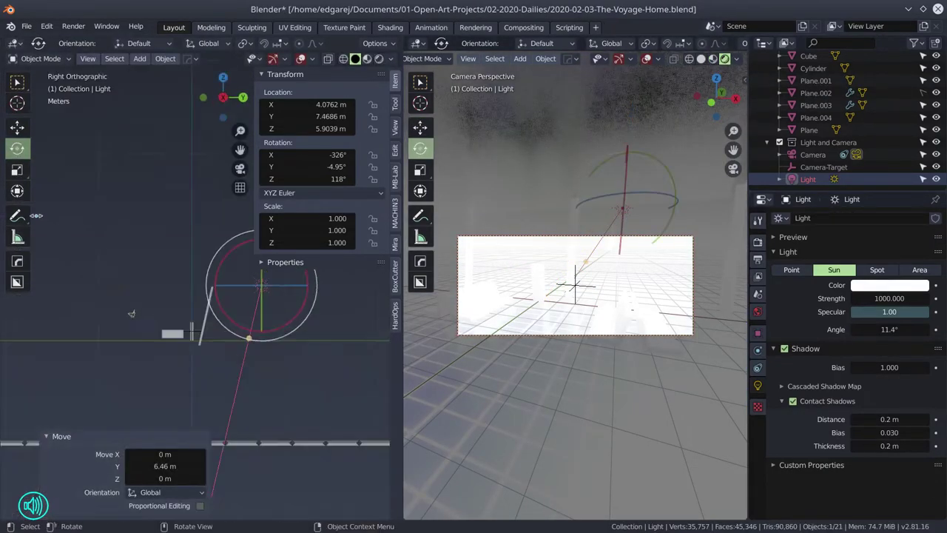
drag(222, 244, 230, 272)
key(KP_7)
Increase the sun's contact shadow distance to 1.3 m and lower its strength to 10.
click(758, 241)
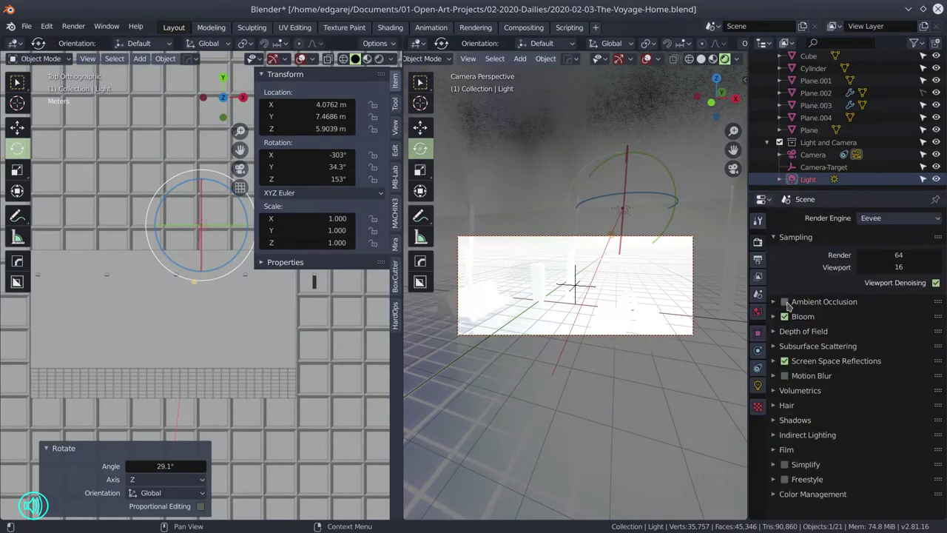
click(757, 386)
click(824, 386)
scroll(887, 467, down, 1)
drag(888, 467, 918, 467)
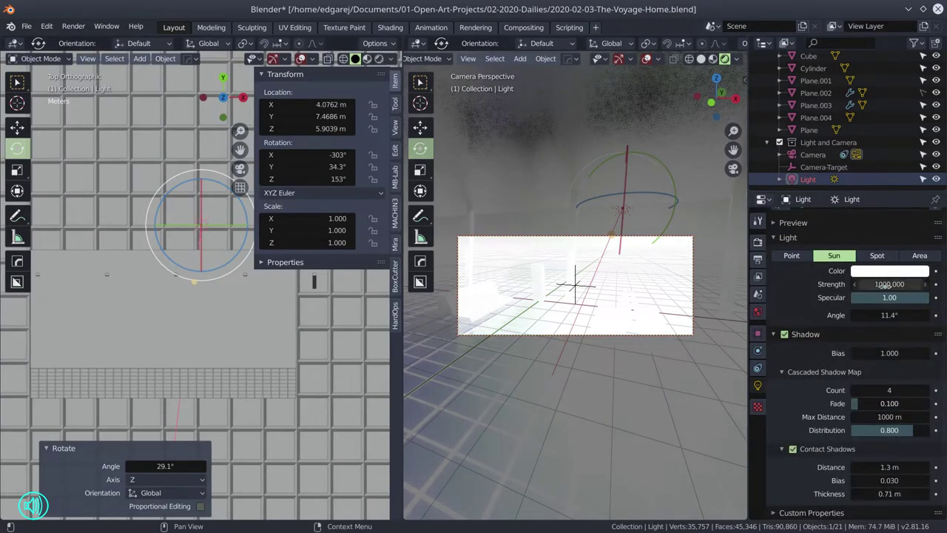
key(Escape)
Raise the sun light, tilt it about the X axis, and save.
drag(215, 222, 225, 236)
key(g)
key(z)
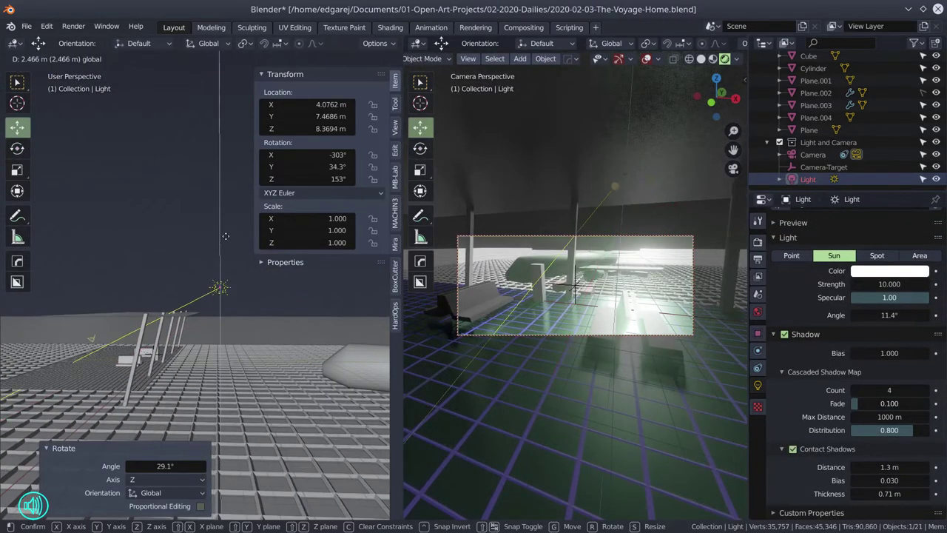
click(226, 241)
click(17, 148)
drag(171, 289, 187, 309)
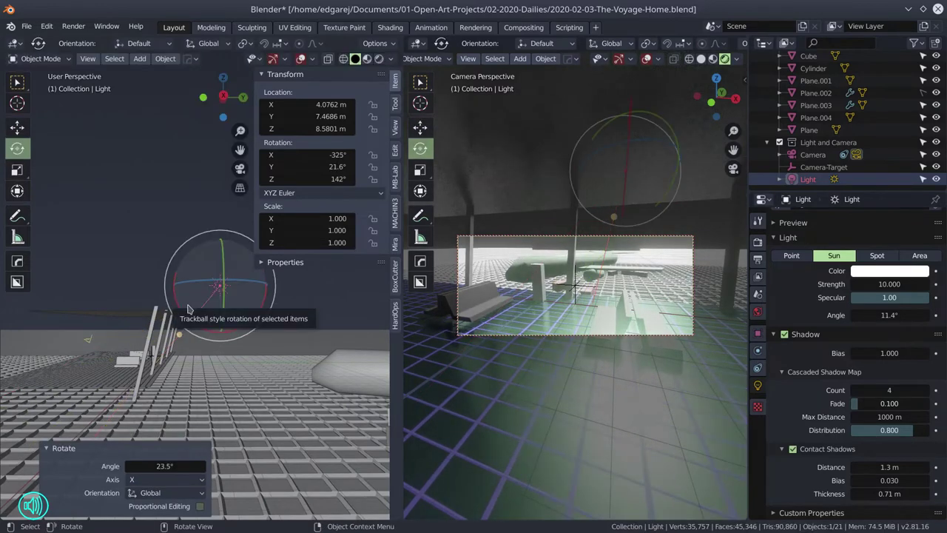
key(ctrl+s)
Tint the sun light a pale pink.
click(889, 271)
click(877, 153)
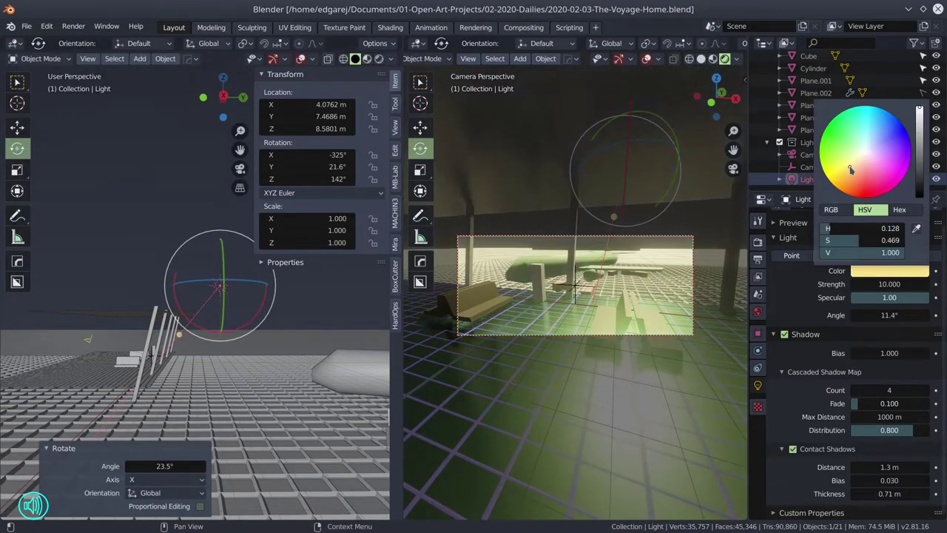
key(g)
key(z)
click(220, 342)
Move the sun 90.3 m along Y to 97.723 m.
key(r)
key(g)
key(y)
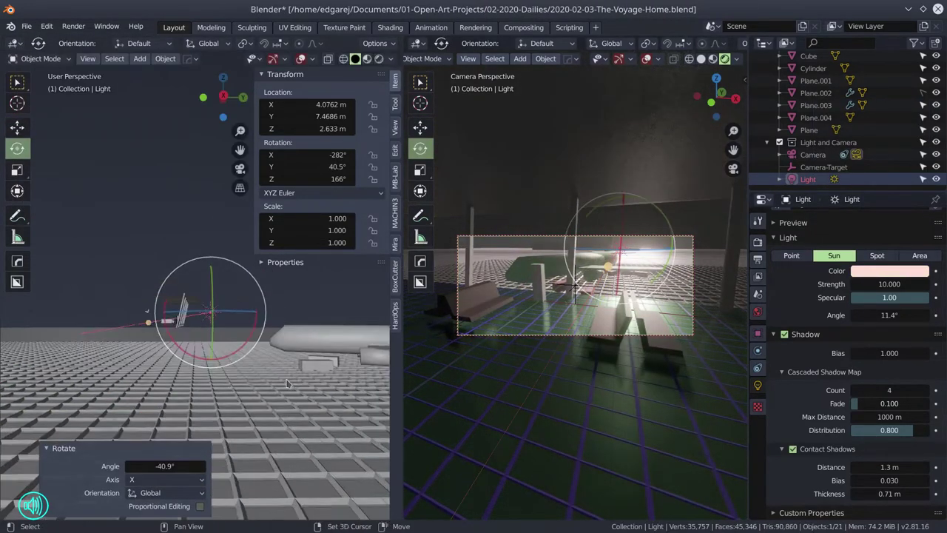
click(362, 318)
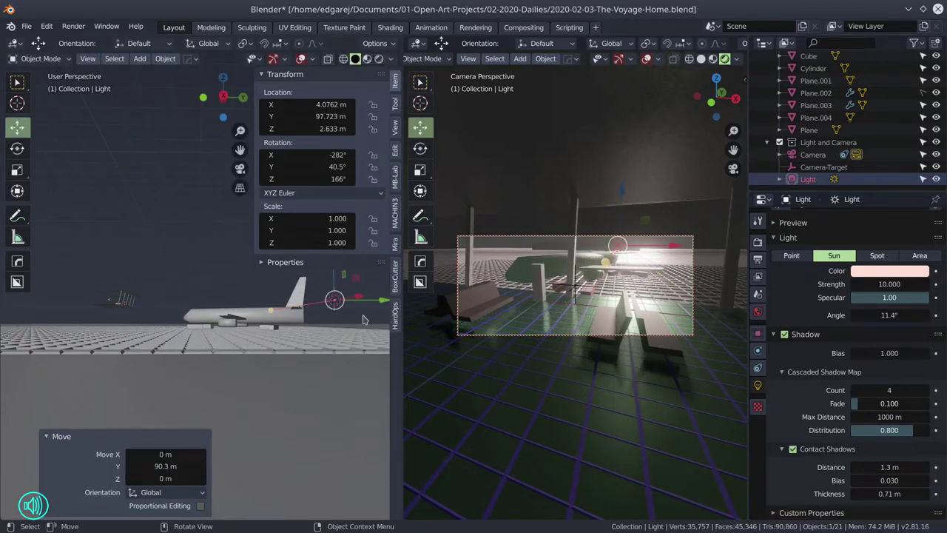
Switch the render engine to Cycles.
click(26, 26)
click(757, 242)
click(899, 217)
click(877, 261)
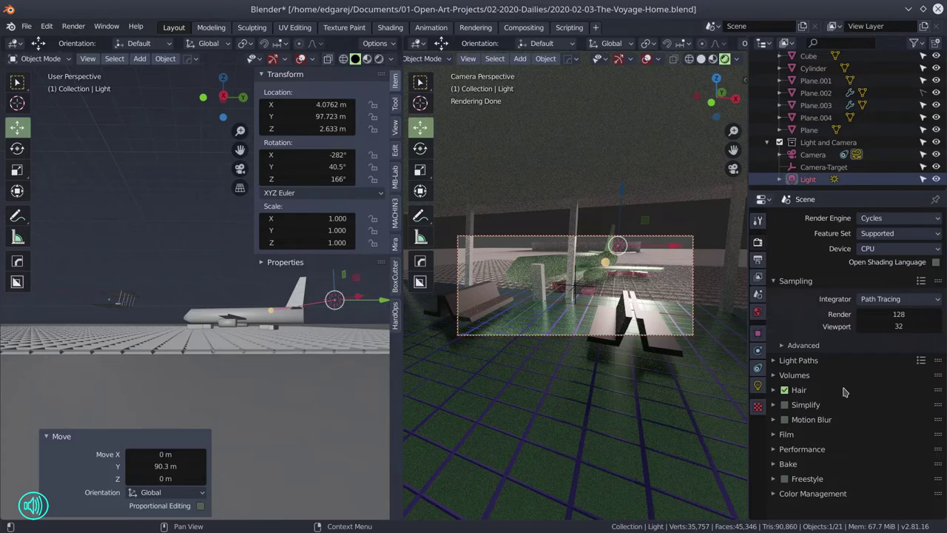
Review the view layer passes and the 2048 × 858 px output resolution settings.
click(757, 276)
scroll(774, 352, down, 5)
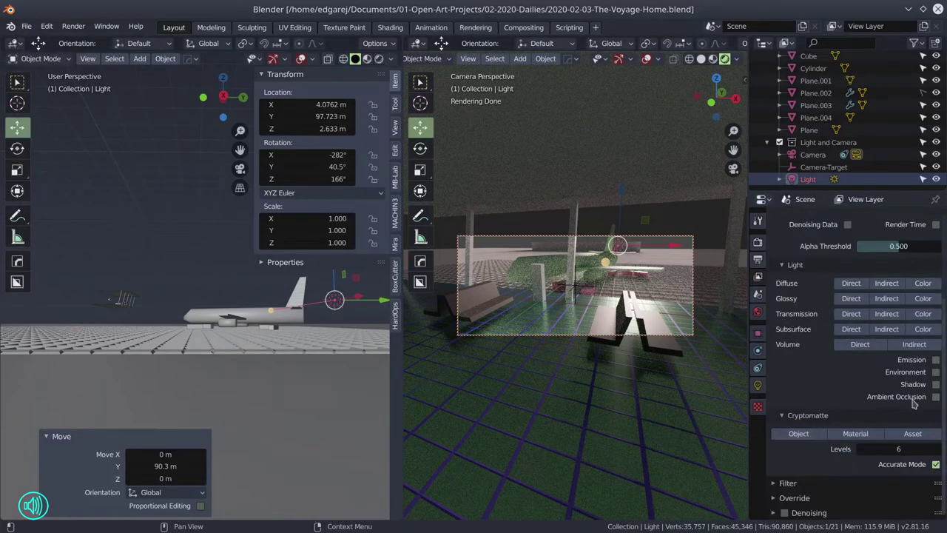
click(757, 259)
Turn the camera view area into the Compositor and move the Composite node right.
click(418, 43)
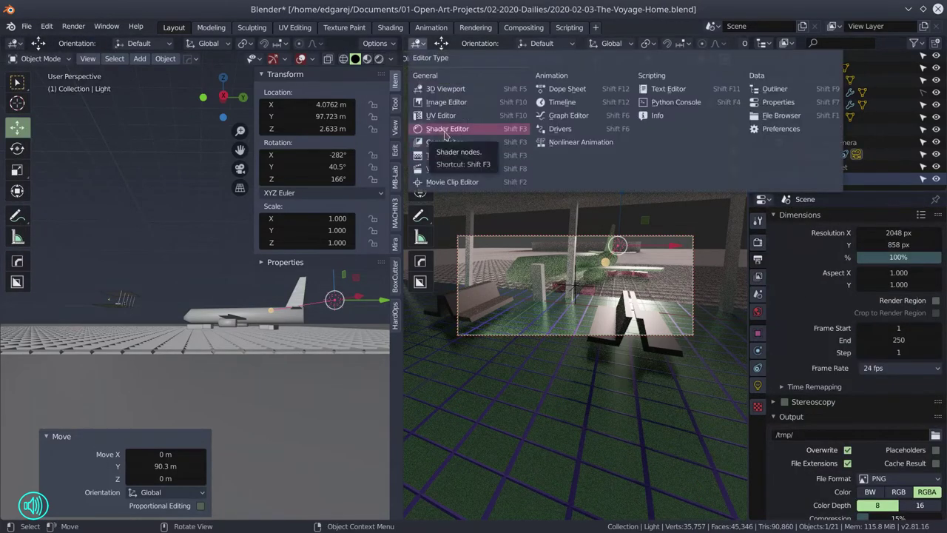
click(445, 141)
key(Home)
drag(518, 220, 466, 118)
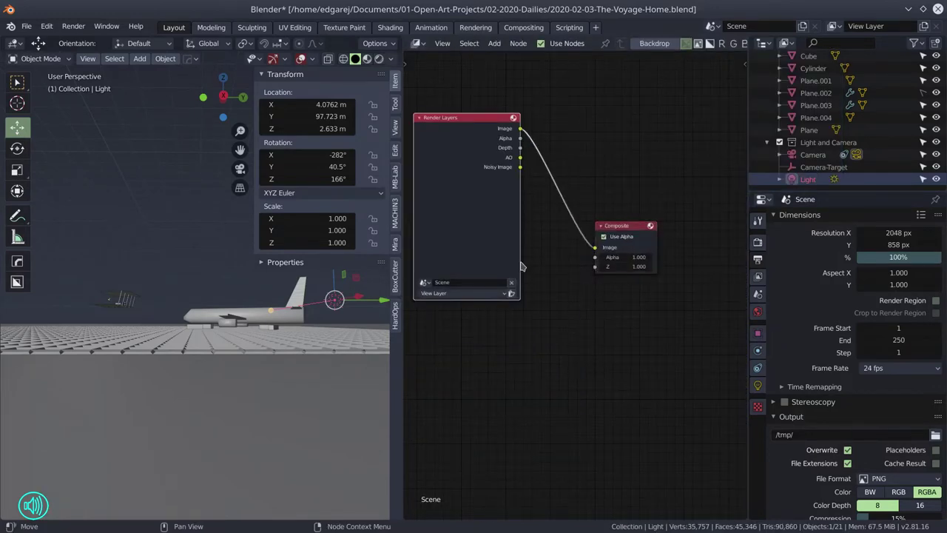
drag(631, 224, 675, 235)
click(675, 235)
Insert a Multiply mix node on the render link, feed it the AO pass, and save.
key(shift+a)
click(592, 148)
click(606, 200)
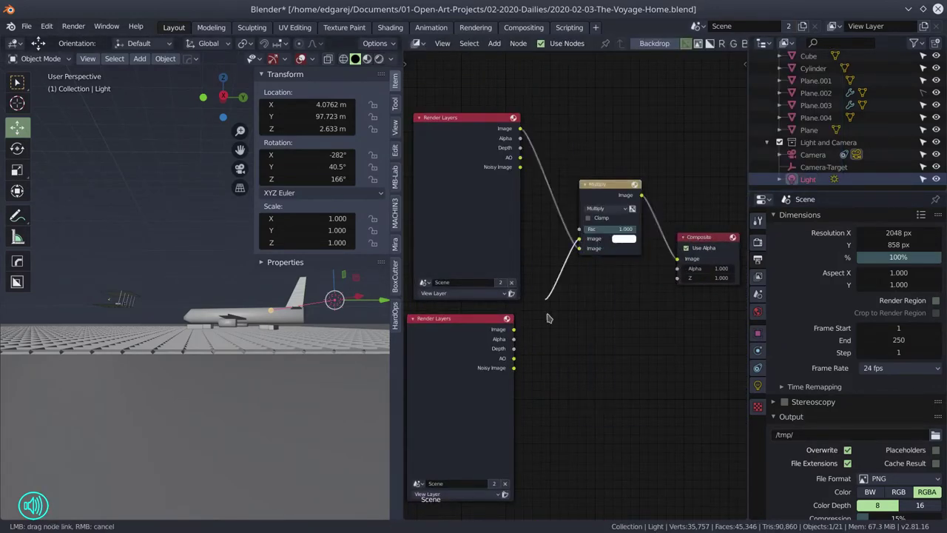
drag(514, 358, 580, 247)
key(ctrl+s)
Set the render resolution scale to 15%.
scroll(851, 414, down, 2)
click(758, 275)
click(757, 259)
click(890, 257)
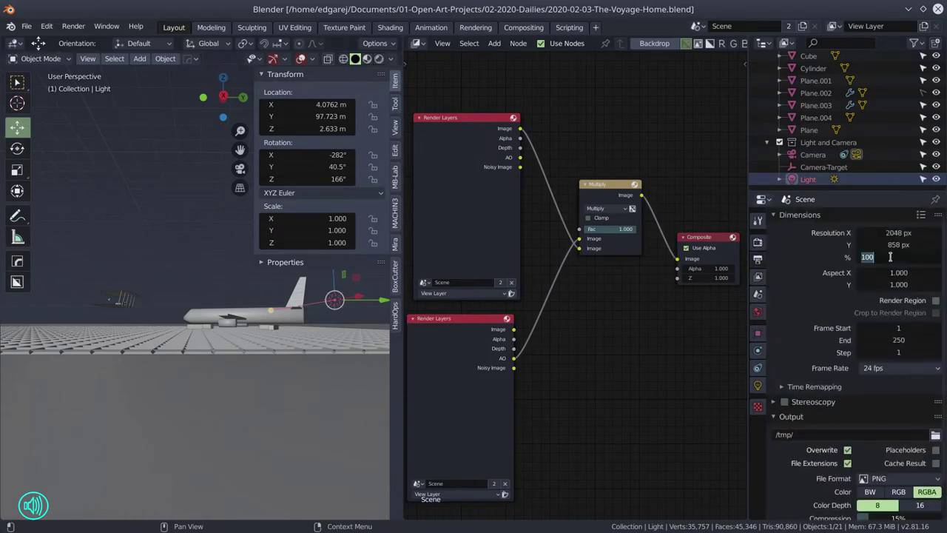
text(15)
key(Return)
Render a preview image, then return the area to the camera view.
click(73, 26)
click(92, 39)
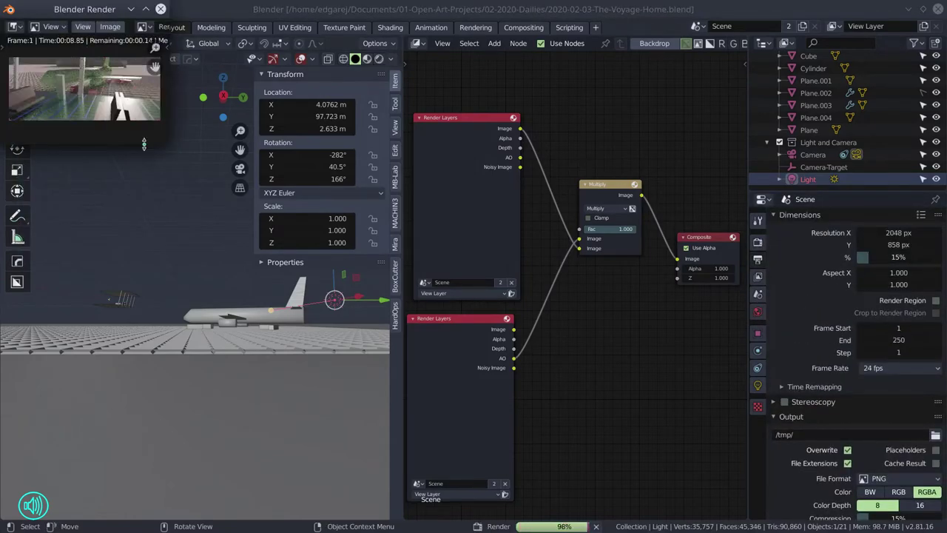
key(Escape)
key(shift+F5)
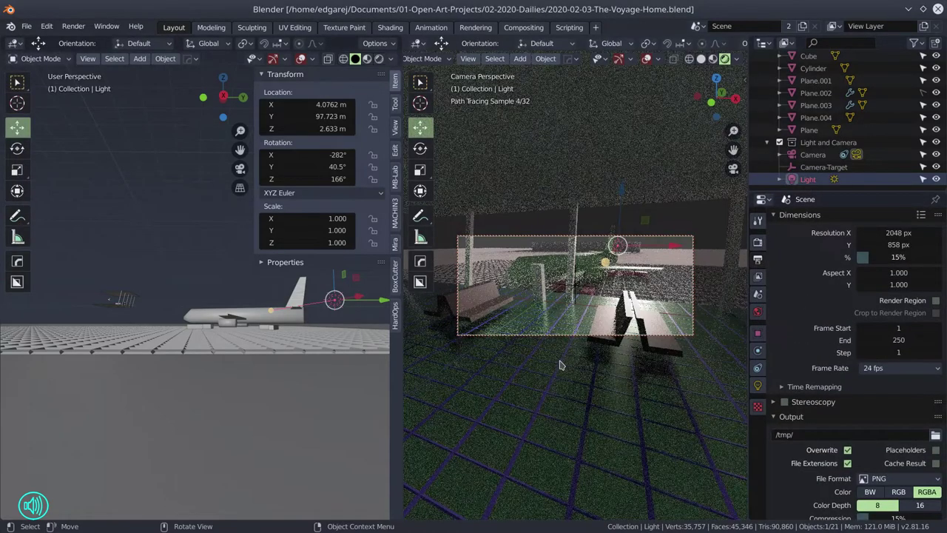
Nudge the Camera-Target and shift the Cube slightly left, then save.
click(823, 167)
key(g)
click(578, 223)
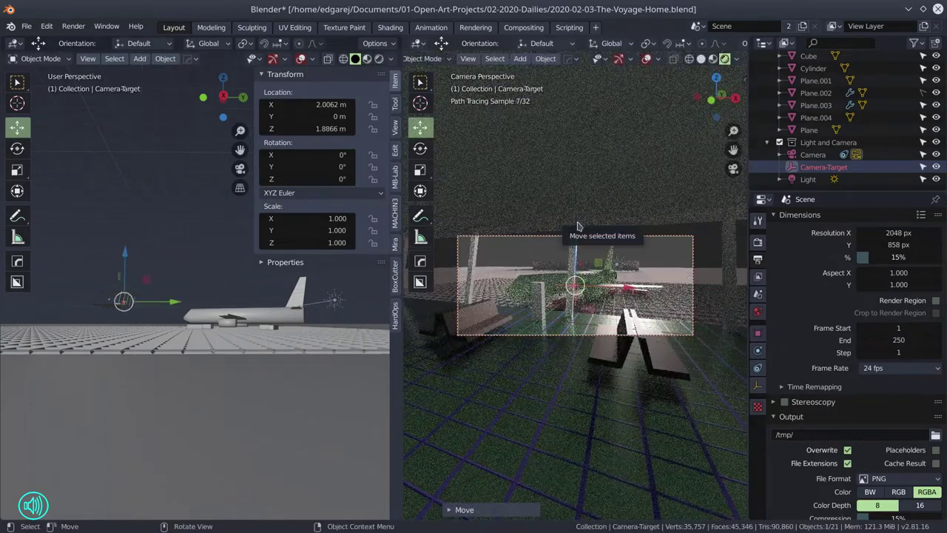
click(546, 299)
key(g)
click(534, 296)
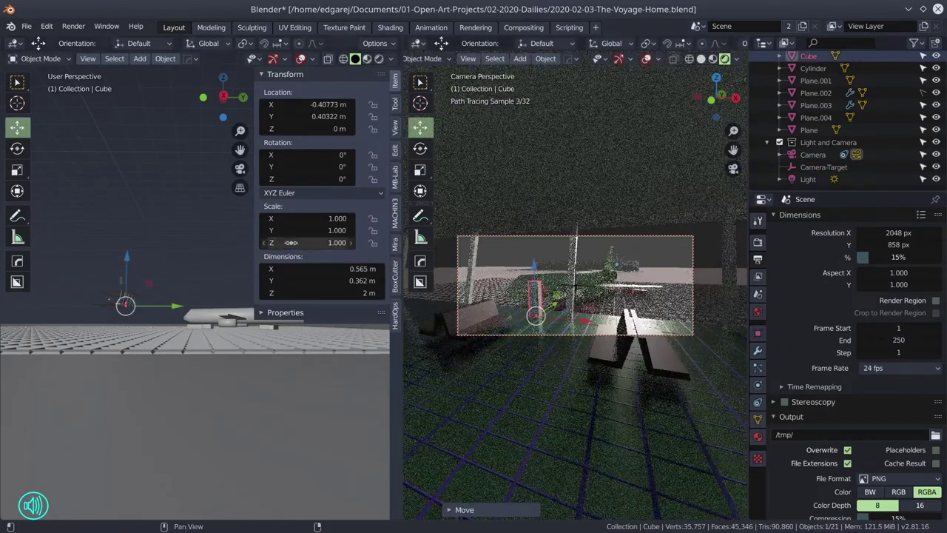
key(ctrl+s)
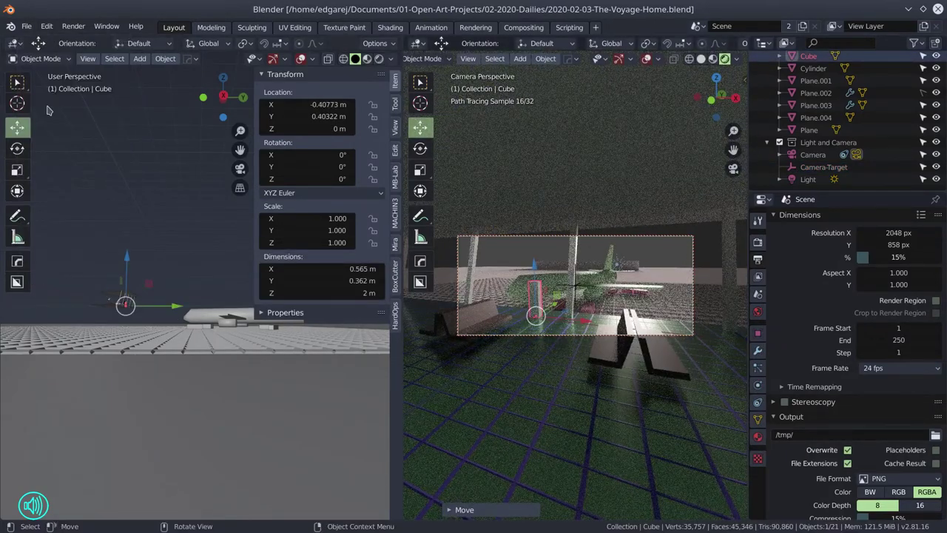
Render a preview image with the compositor shown, then close it.
key(shift+F3)
click(73, 26)
click(88, 36)
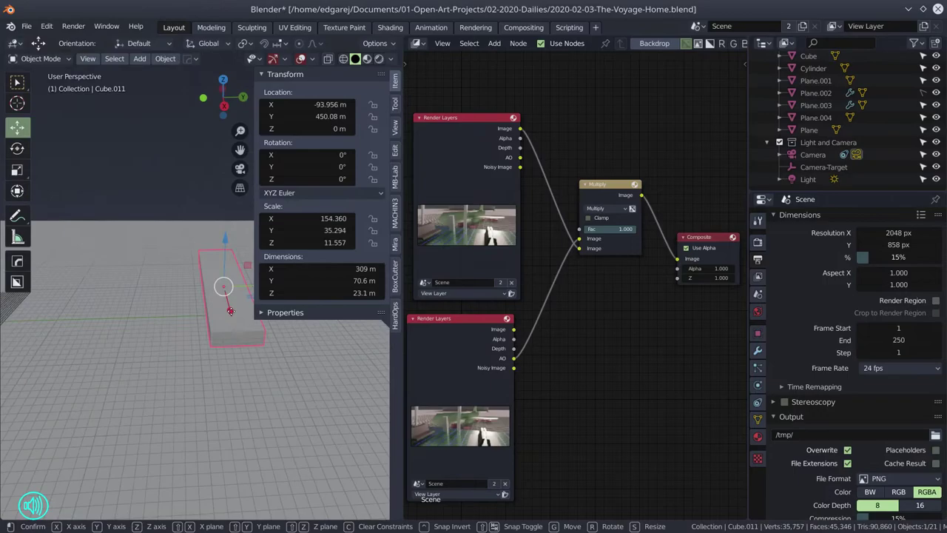
click(212, 252)
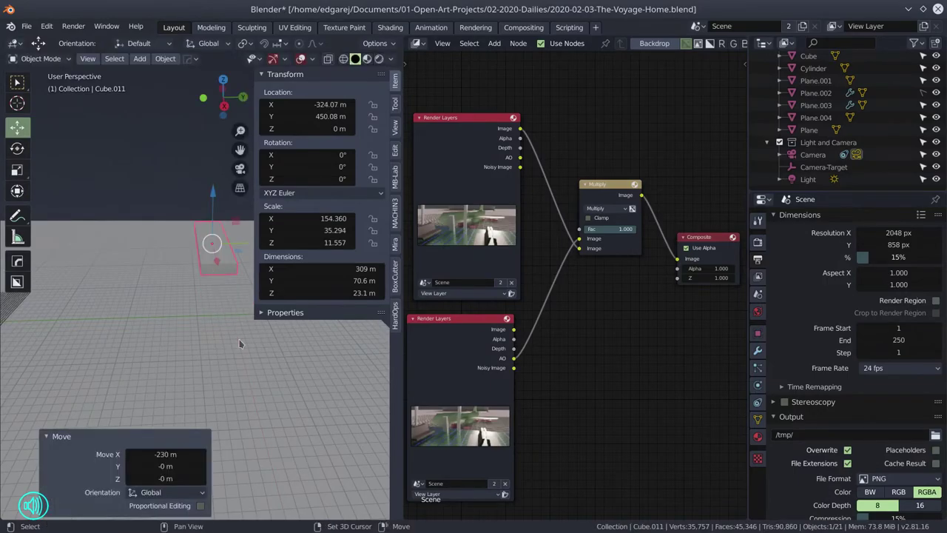
In a 3D view, slide Cube.012 along X to 220.54 m and save.
click(416, 43)
click(445, 89)
drag(261, 423, 302, 458)
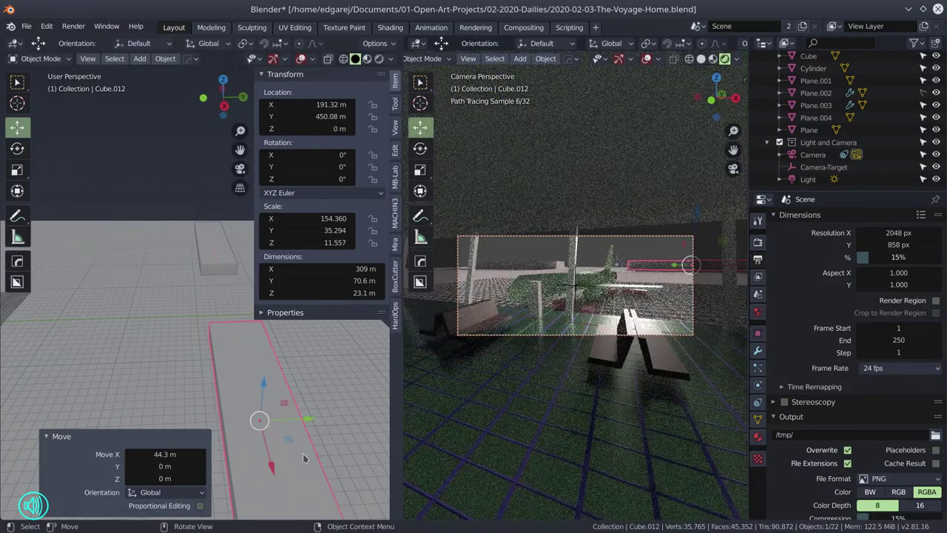
drag(259, 420, 268, 447)
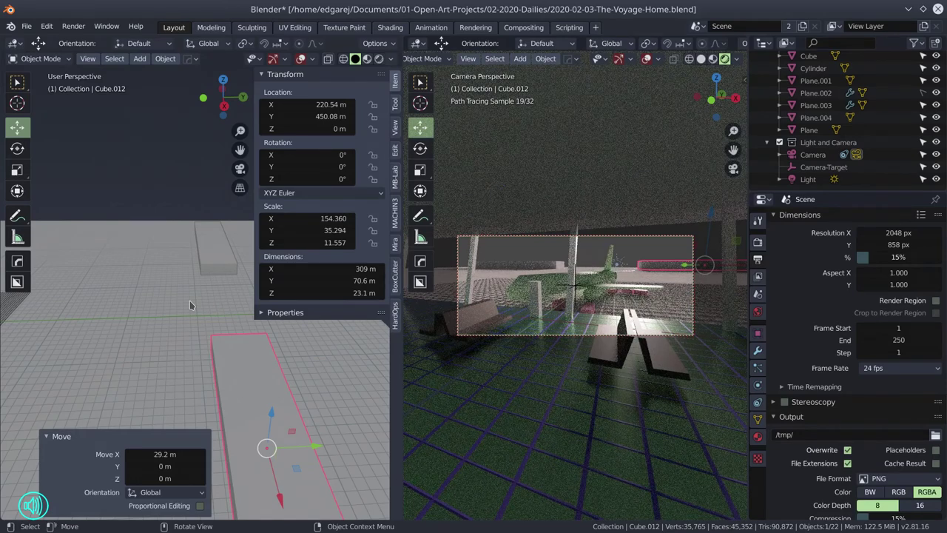
key(ctrl+s)
Render a fresh preview image and open the file options.
click(74, 26)
click(64, 40)
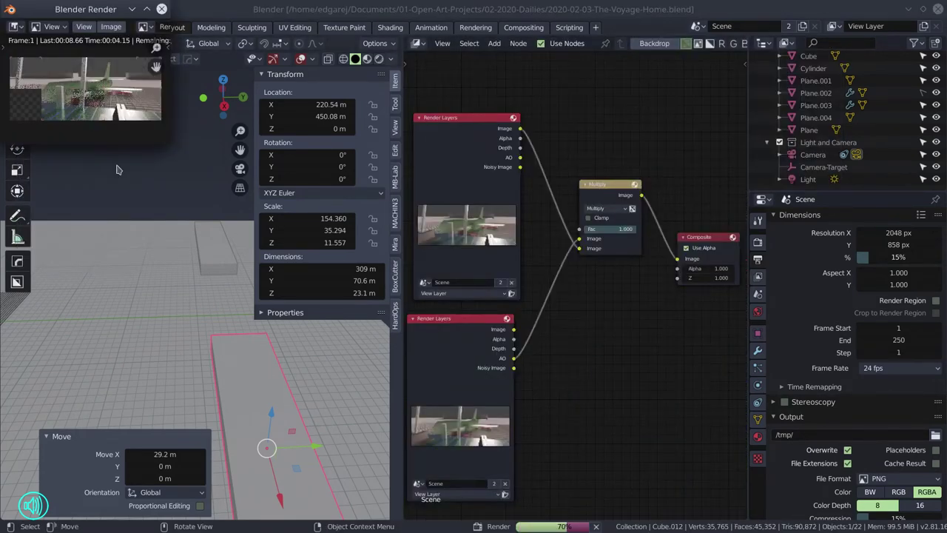
click(22, 27)
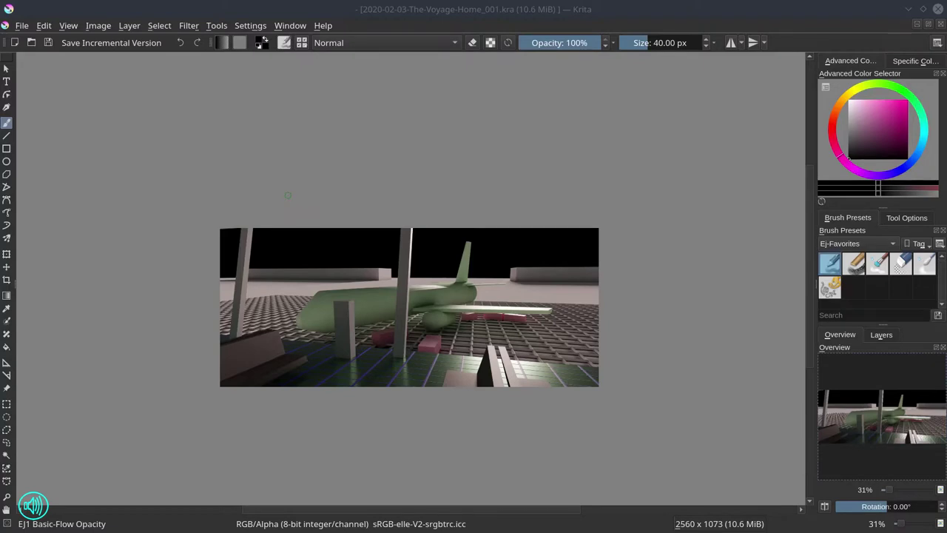
Fill Layer 2 grey with lowered opacity over the render, and select the new Layer 3.
click(881, 334)
key(shift+BackSpace)
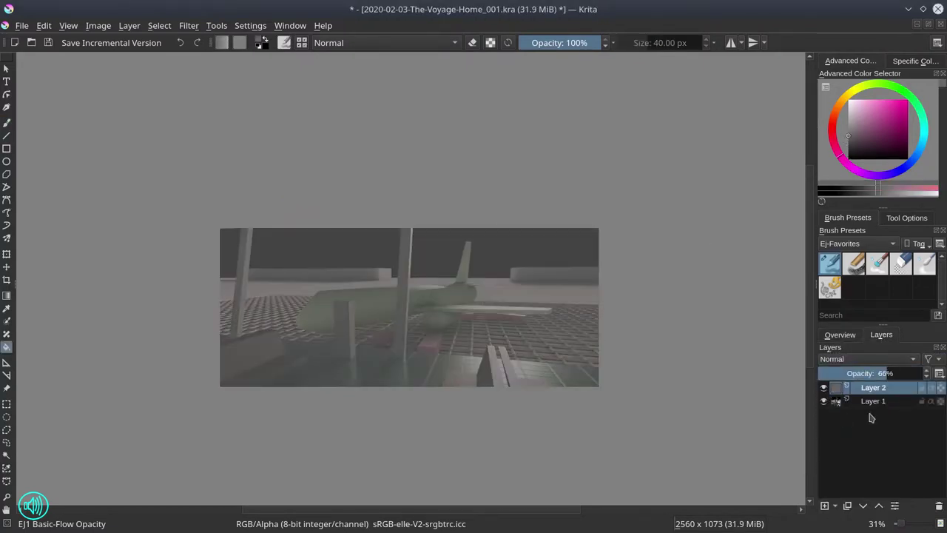
key(Insert)
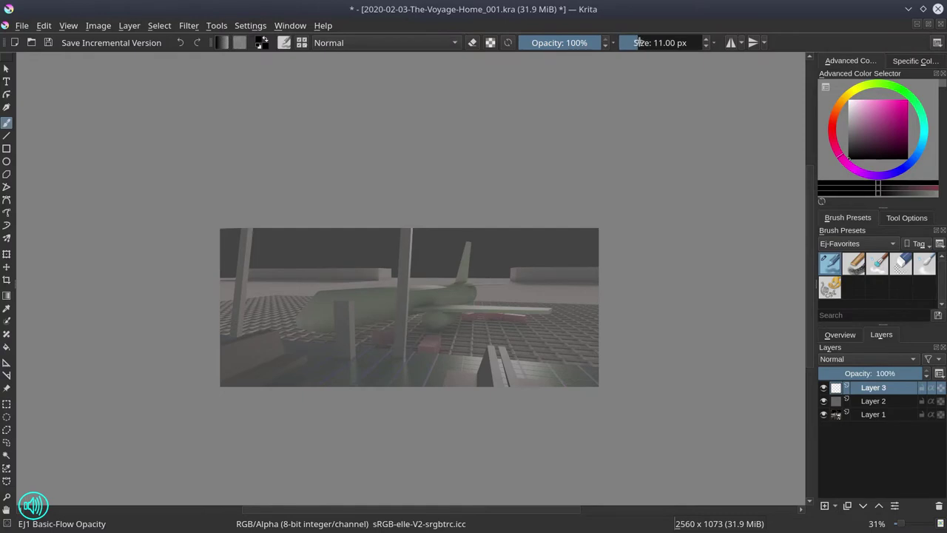
scroll(337, 264, up, 3)
key(Page_Down)
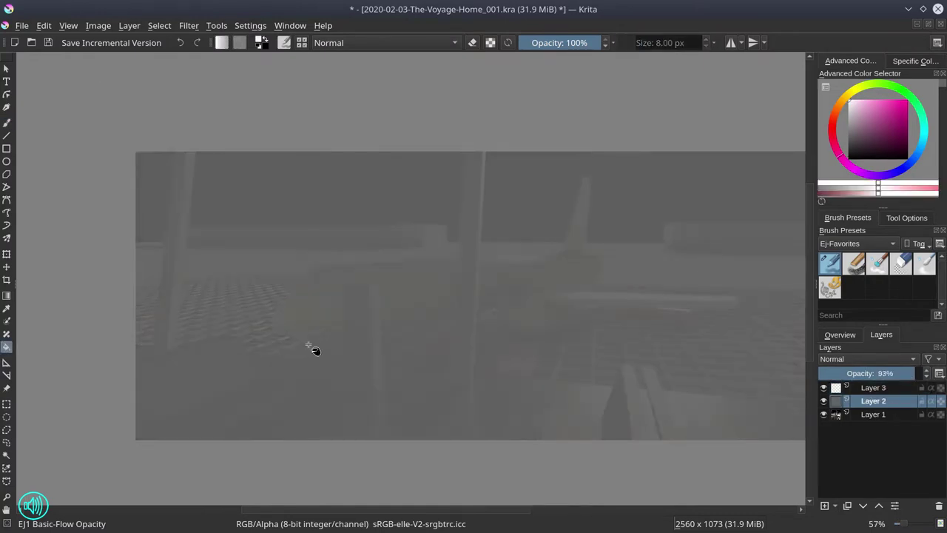
click(867, 373)
click(872, 388)
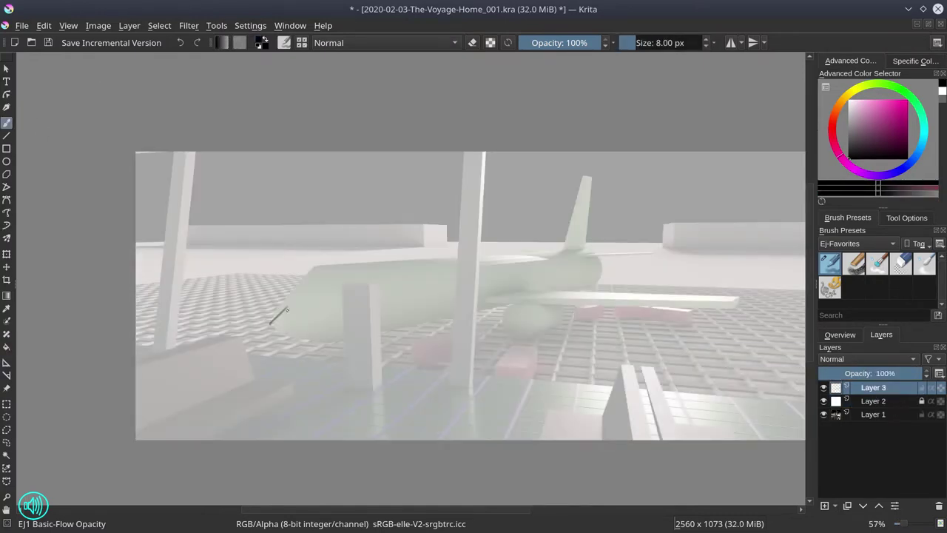
Pick a line colour, shrink the brush to 6 px, and ink the fuselage top line.
ctrl+click(280, 315)
key(bracketleft)
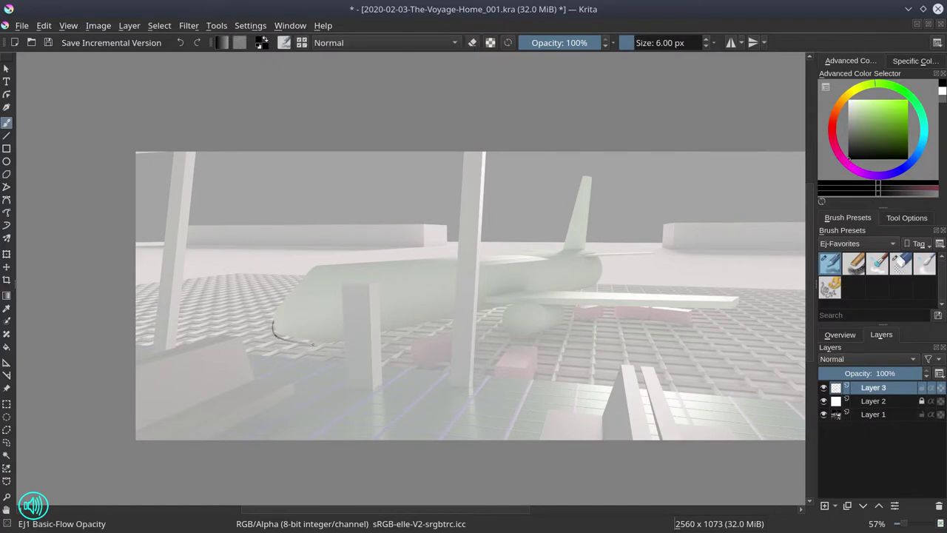
key(slash)
key(slash)
key(slash)
key(slash)
key(slash)
key(slash)
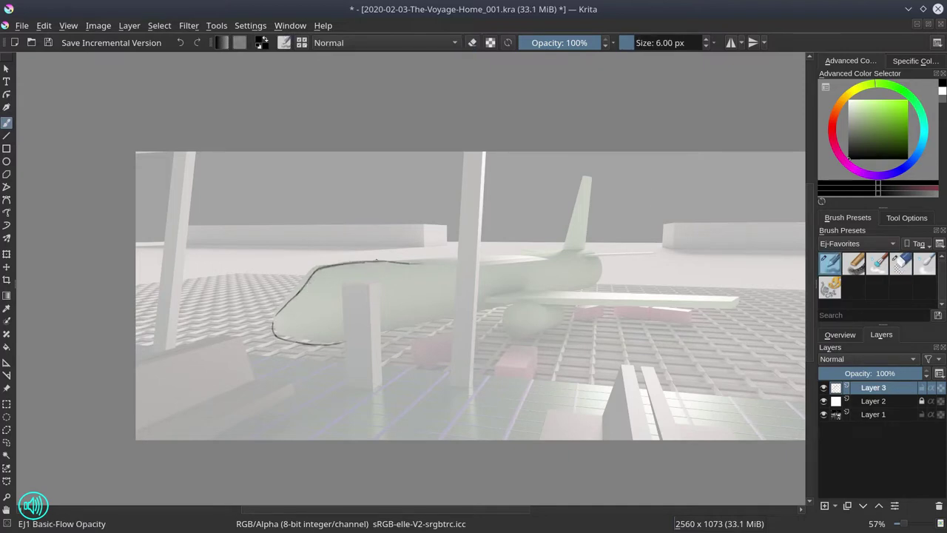
drag(489, 258, 556, 254)
key(slash)
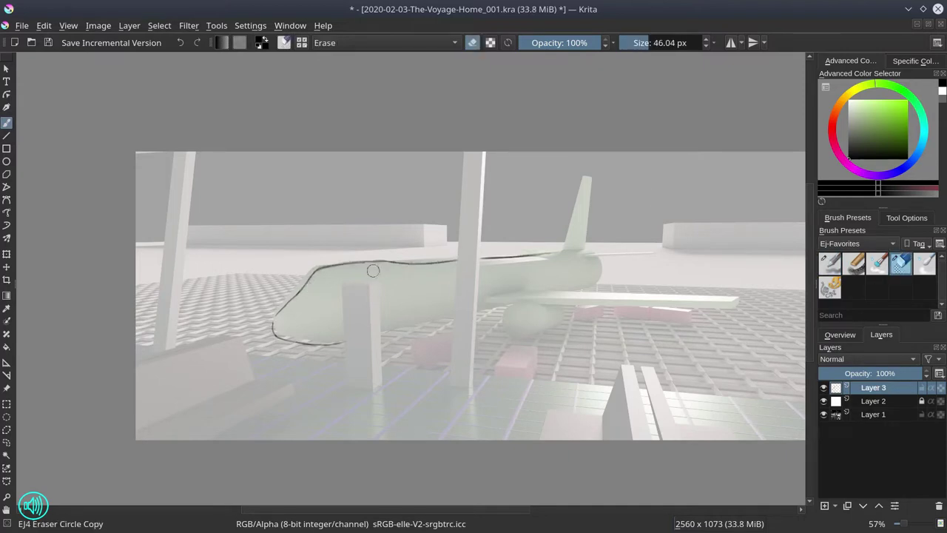
key(slash)
drag(381, 260, 489, 257)
Sketch the tail outline and redraw it darker.
key(slash)
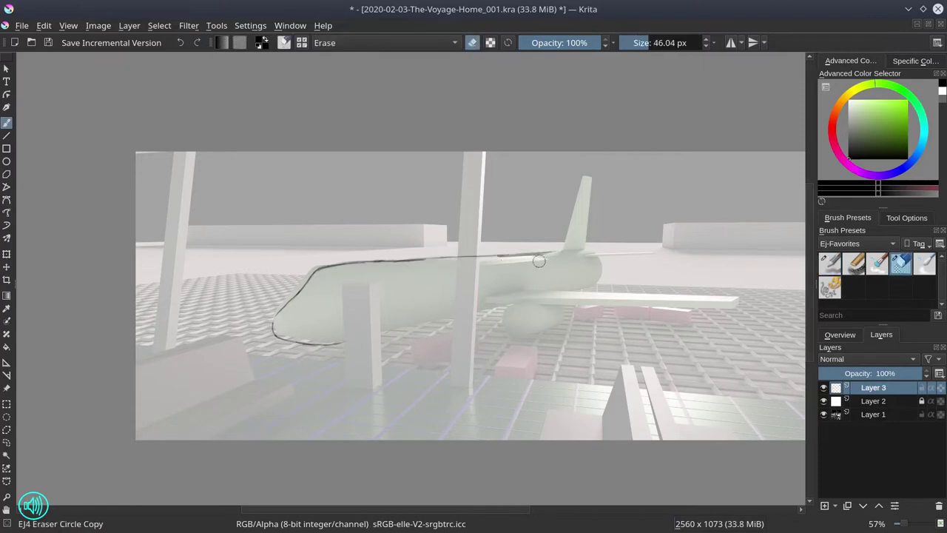
key(ctrl+s)
key(slash)
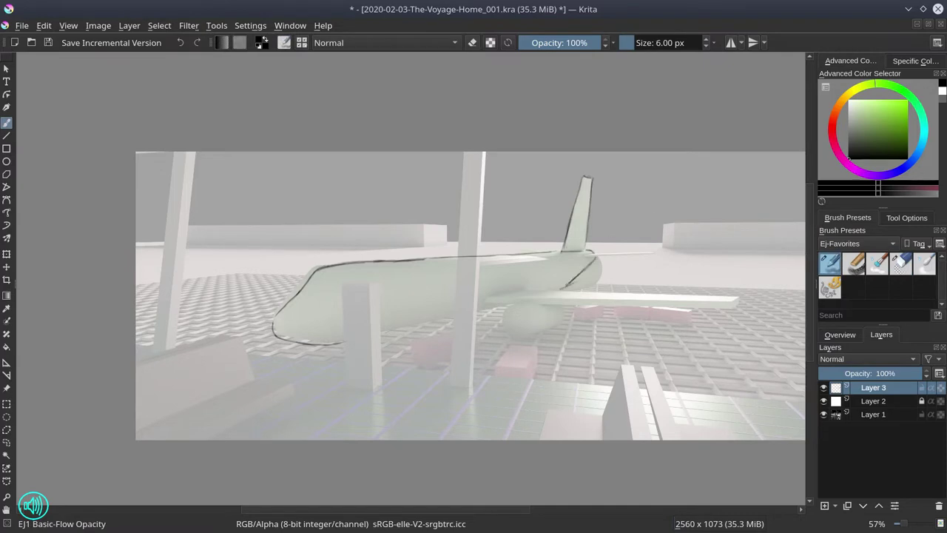
key(slash)
key(slash)
drag(585, 256, 657, 253)
key(slash)
key(slash)
key(slash)
key(slash)
key(slash)
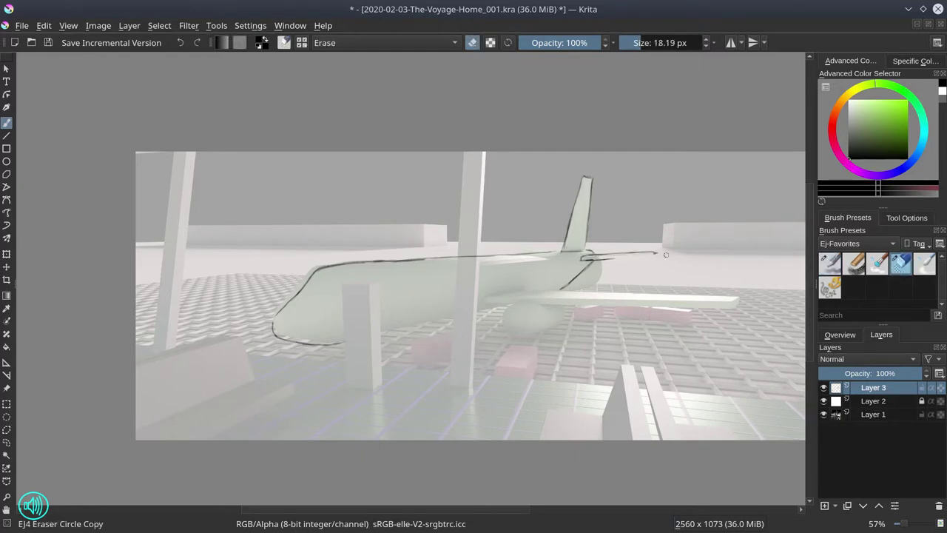
key(slash)
drag(583, 258, 639, 256)
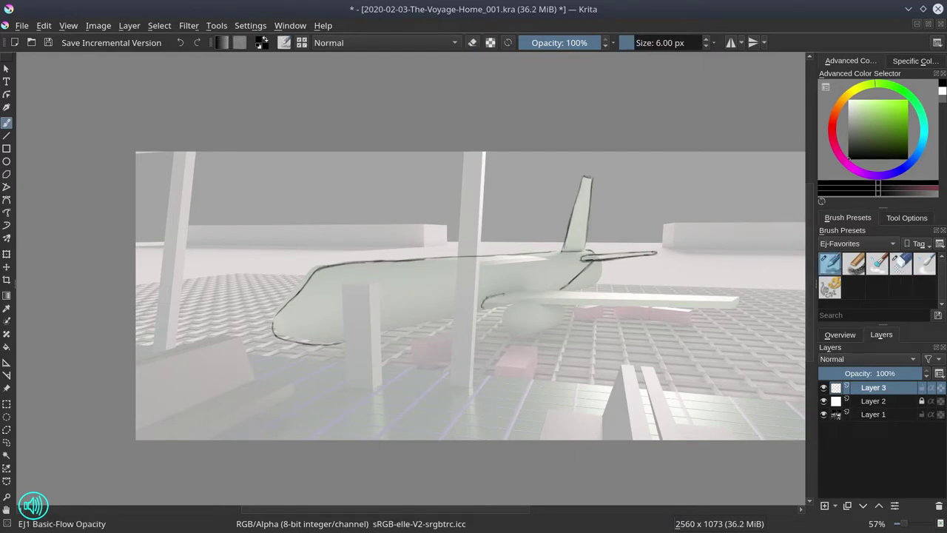
scroll(566, 293, up, 2)
key(slash)
key(slash)
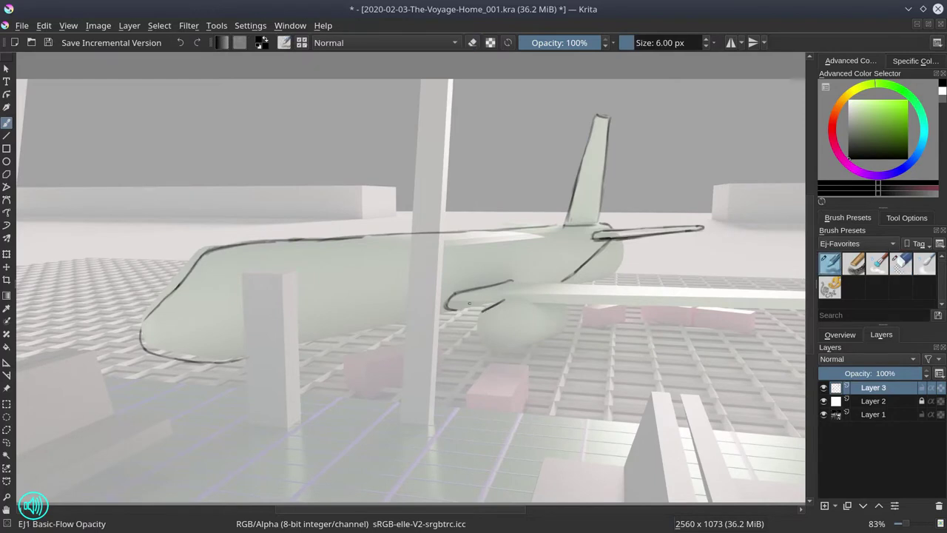
Ink the engine top and wing lines, erasing stray wing segments.
key(slash)
drag(497, 318, 496, 337)
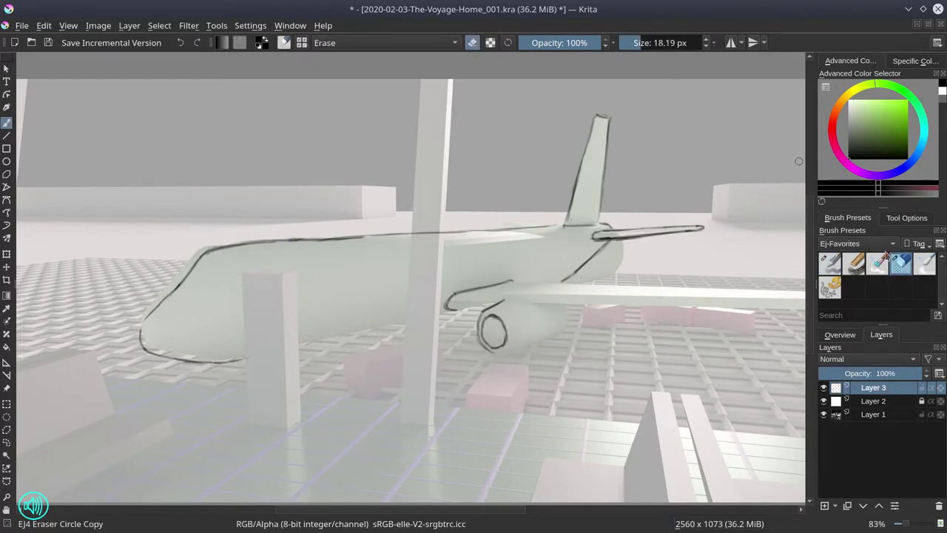
key(slash)
drag(541, 304, 504, 306)
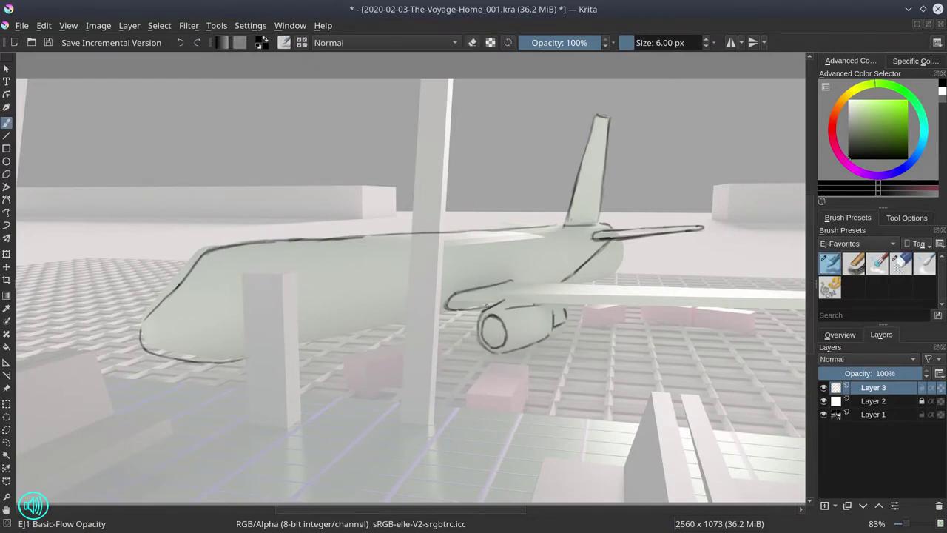
drag(546, 282, 509, 284)
drag(509, 283, 400, 284)
drag(623, 306, 714, 307)
drag(737, 335, 696, 330)
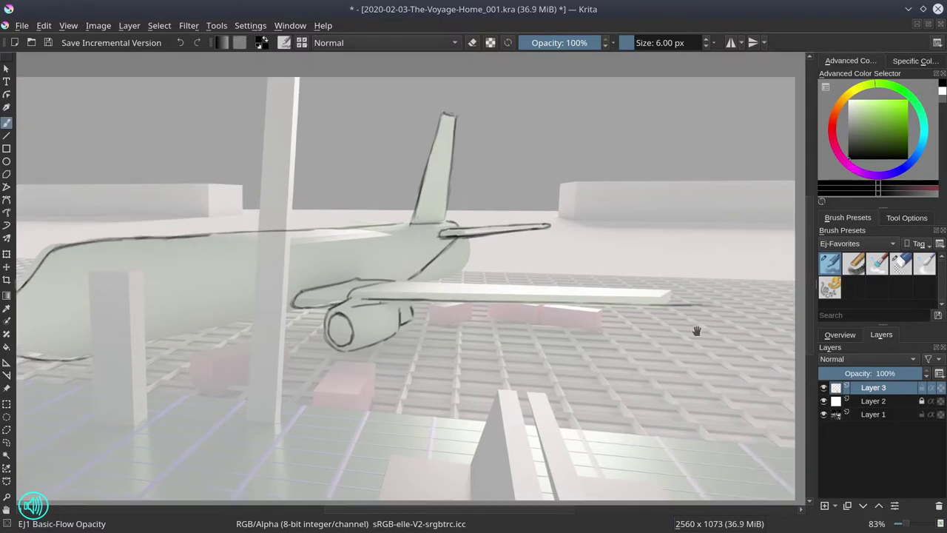
key(slash)
drag(614, 285, 586, 286)
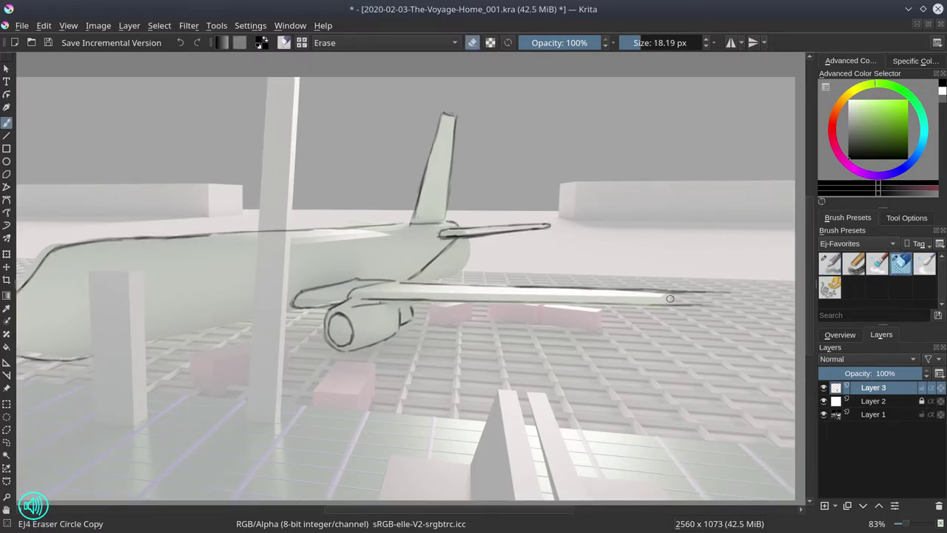
drag(693, 298, 625, 294)
key(slash)
Check the line art without the render and erase the stray wingtip stroke.
click(824, 415)
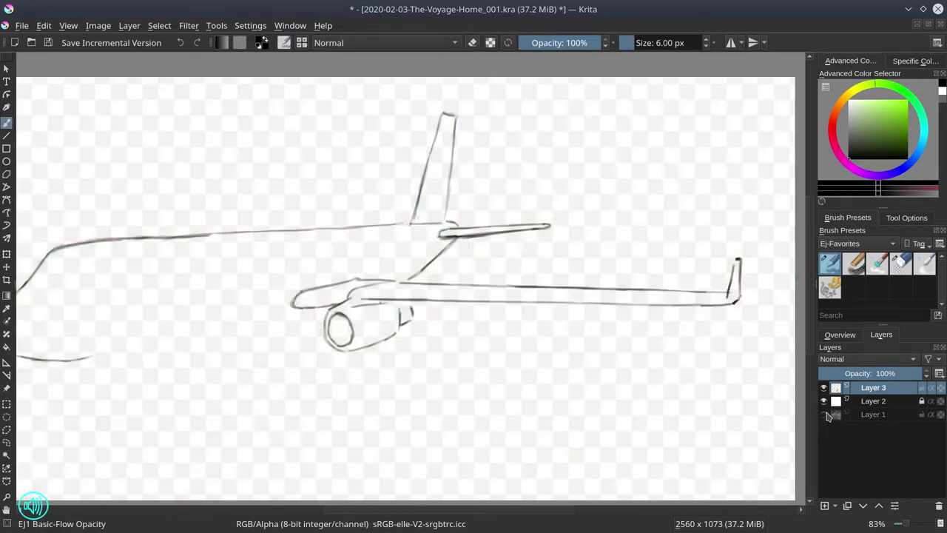
click(823, 414)
key(slash)
drag(738, 262, 729, 297)
key(slash)
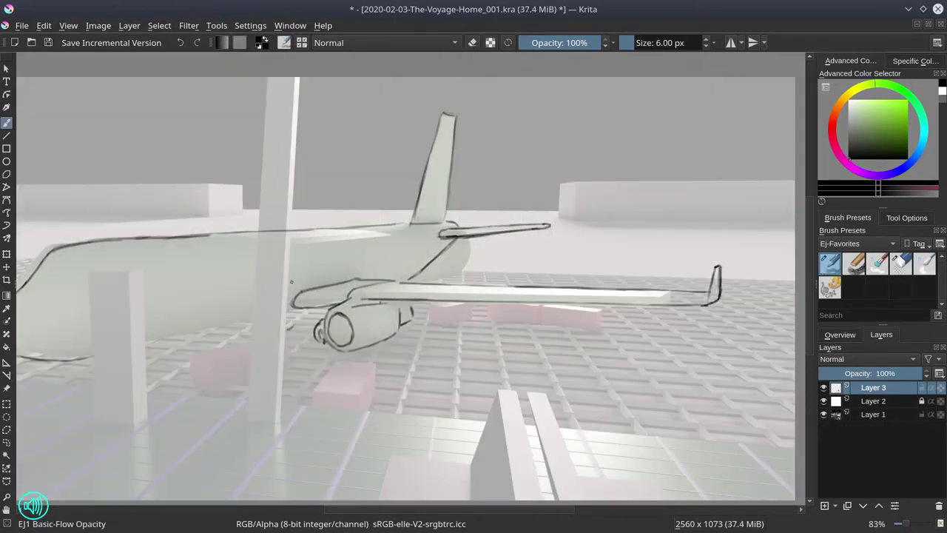
Clean up the nose-top stroke and draw a small oval window shape.
mouse_move(151, 253)
mouse_down()
mouse_move(266, 231)
mouse_move(184, 216)
mouse_move(159, 234)
mouse_up()
key(slash)
key(slash)
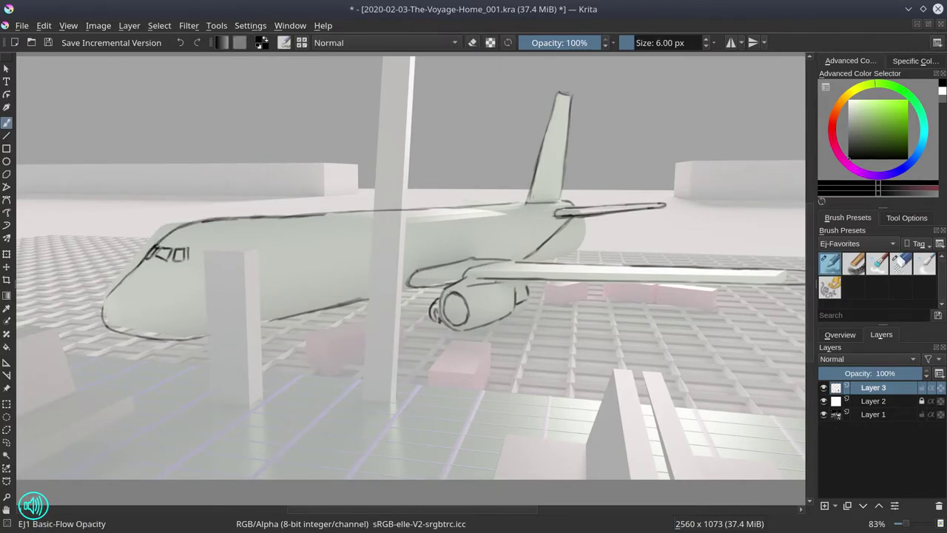
key(ctrl+h)
key(ctrl+h)
key(slash)
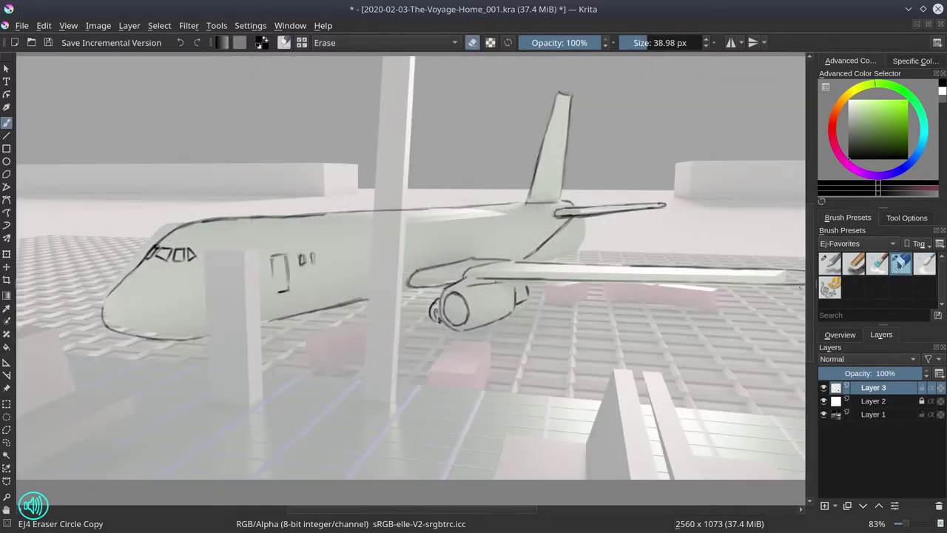
key(slash)
drag(320, 228, 405, 287)
drag(167, 150, 170, 167)
key(slash)
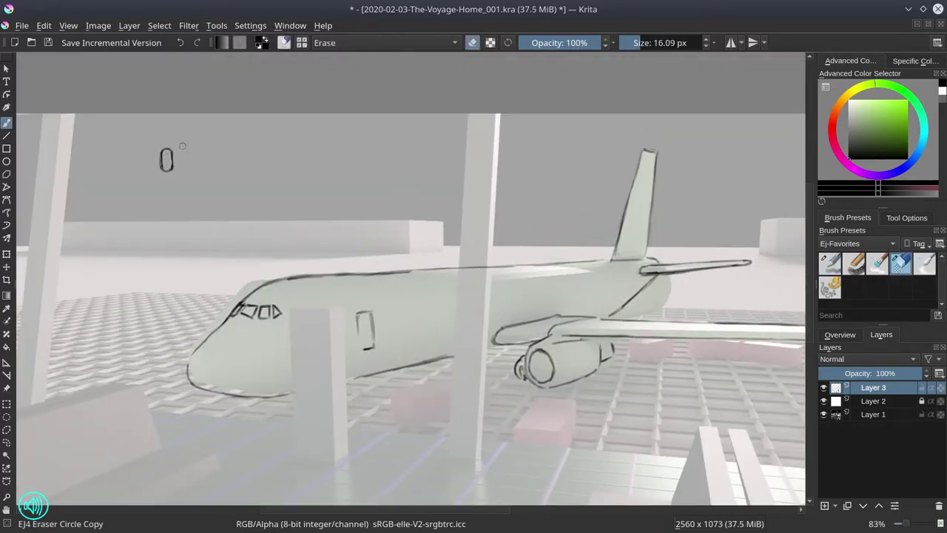
Copy the window oval onto its own layer and duplicate it into a row of four windows.
click(44, 25)
click(74, 141)
key(t)
key(ctrl+j)
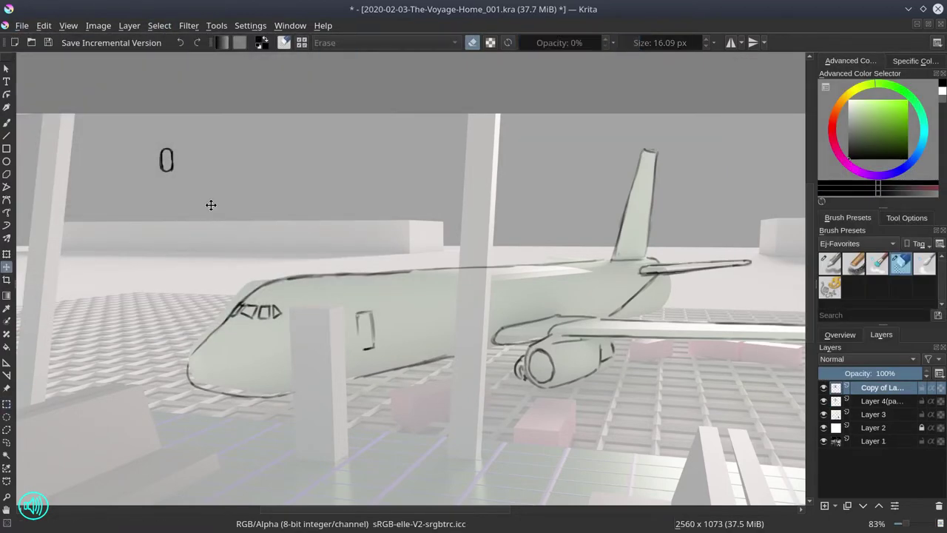
ctrl+click(880, 400)
right_click(880, 392)
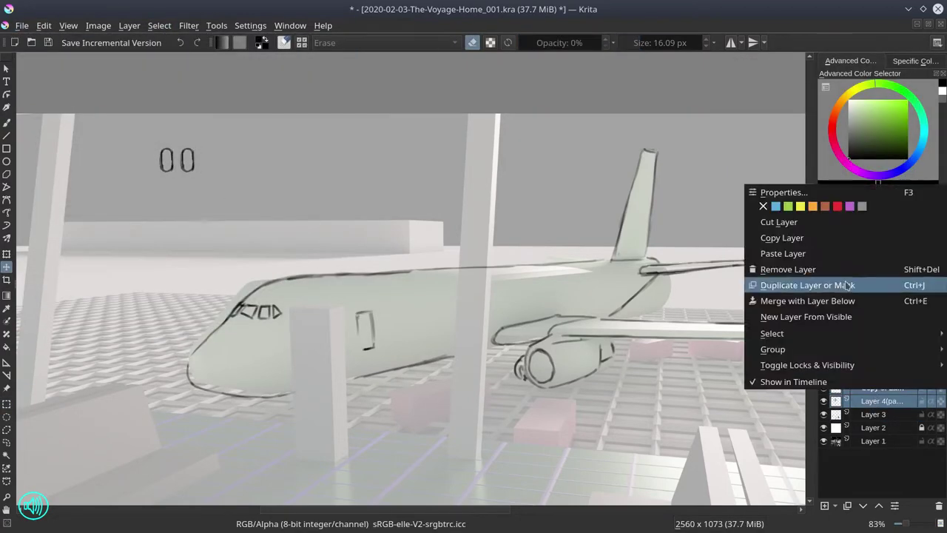
click(807, 284)
drag(260, 197, 349, 205)
Merge the window layers, duplicate the row further right, and save.
shift+click(880, 427)
right_click(879, 390)
click(807, 300)
right_click(880, 387)
click(784, 173)
key(ctrl+e)
right_click(880, 386)
click(784, 173)
drag(352, 245, 510, 251)
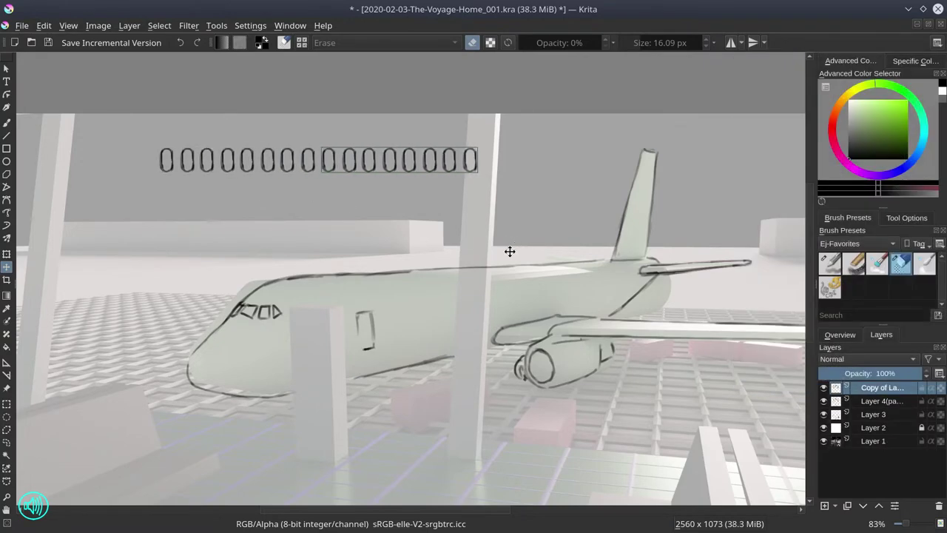
key(ctrl+s)
Extend the window row to the canvas edge, merge all copies into one layer, and save.
ctrl+click(884, 400)
right_click(886, 402)
click(784, 173)
drag(437, 249, 754, 269)
key(ctrl+e)
right_click(880, 392)
click(784, 173)
shift+click(897, 429)
key(ctrl+e)
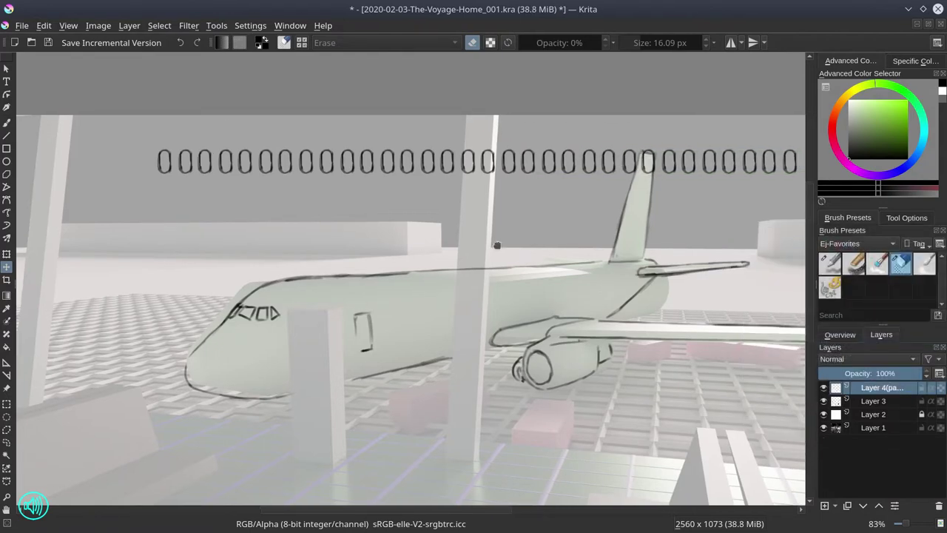
key(ctrl+s)
Transform the window row onto the fuselage and squeeze it into perspective.
key(ctrl+t)
drag(337, 171, 557, 337)
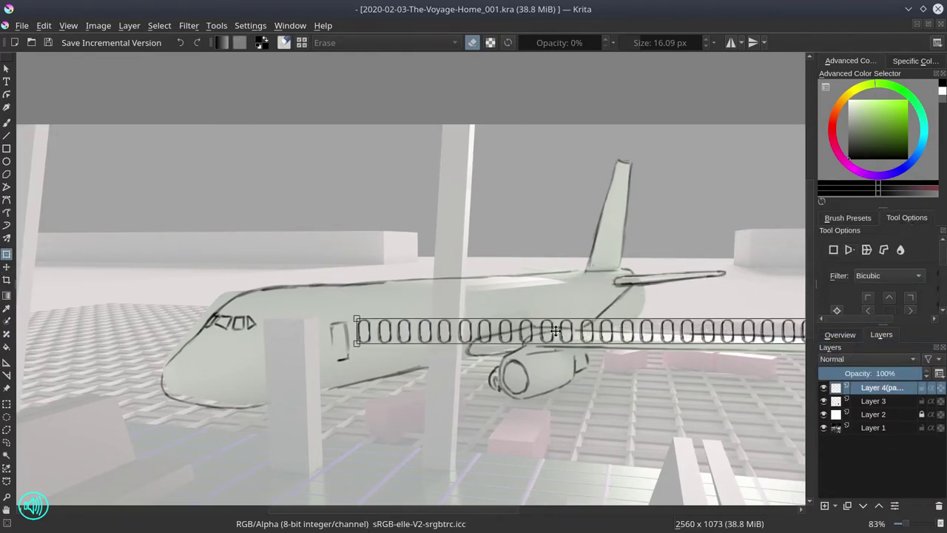
scroll(798, 359, right, 3)
drag(795, 346, 403, 302)
key(Return)
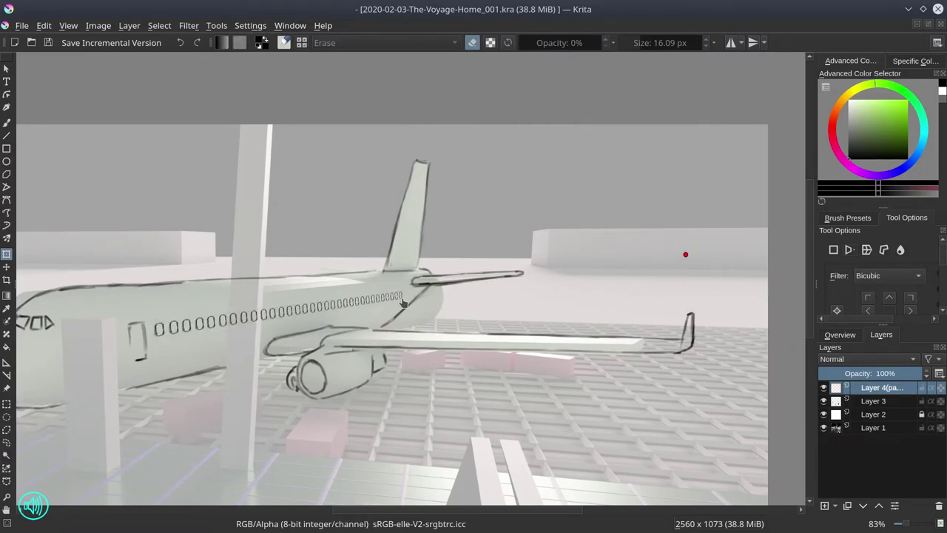
scroll(452, 313, down, 3)
Erase the surplus windows near the pillar and merge the row into the line-art layer.
key(b)
scroll(365, 252, up, 2)
key(bracketright)
key(bracketright)
key(bracketright)
key(bracketright)
click(365, 276)
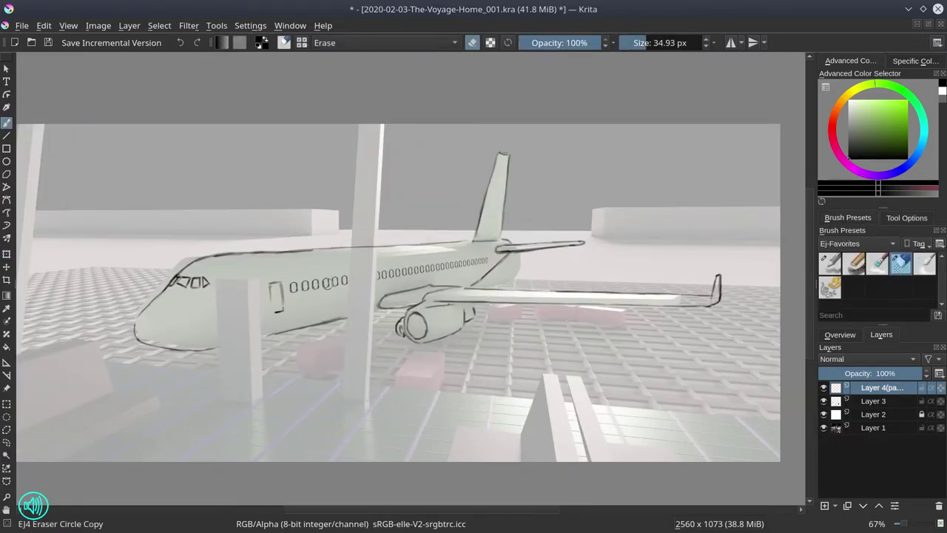
right_click(843, 390)
key(Escape)
Save, mirror the view, and toggle the background render to check the line art.
key(ctrl+s)
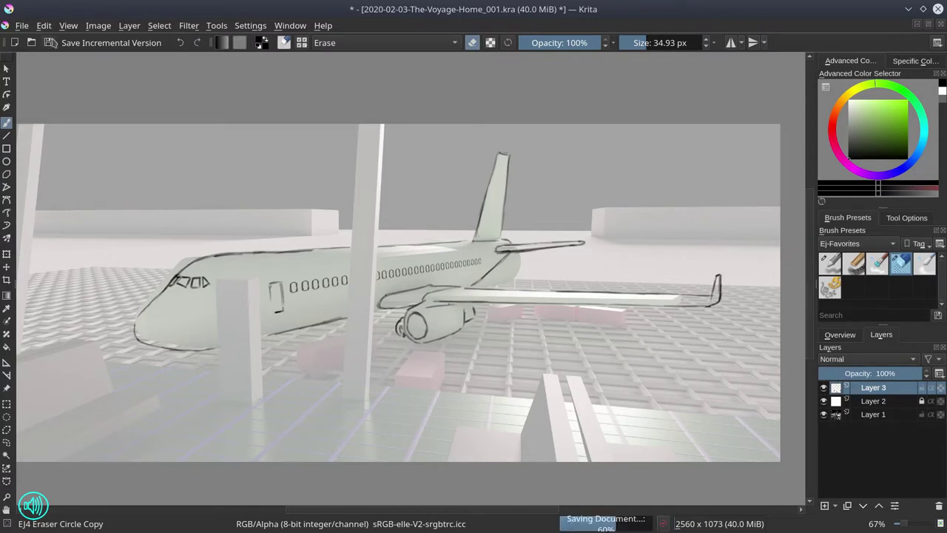
key(m)
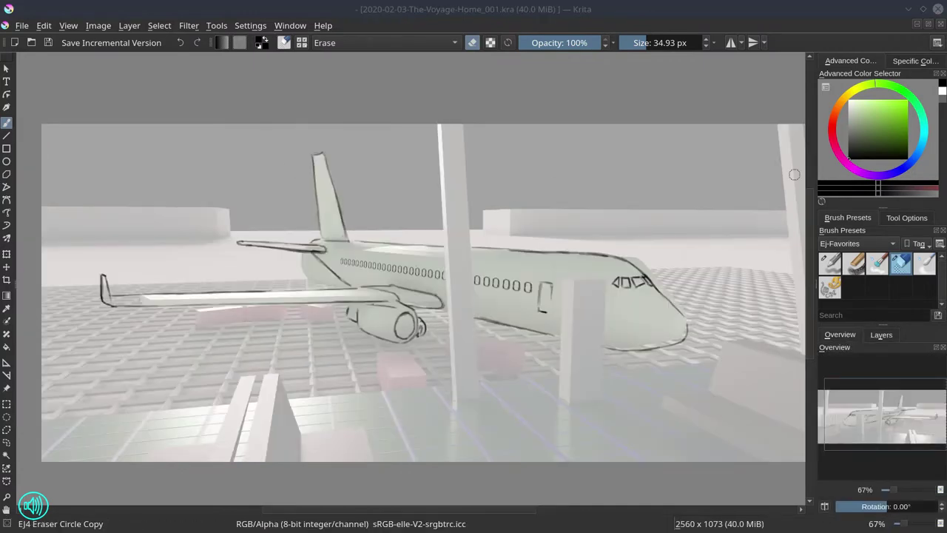
key(slash)
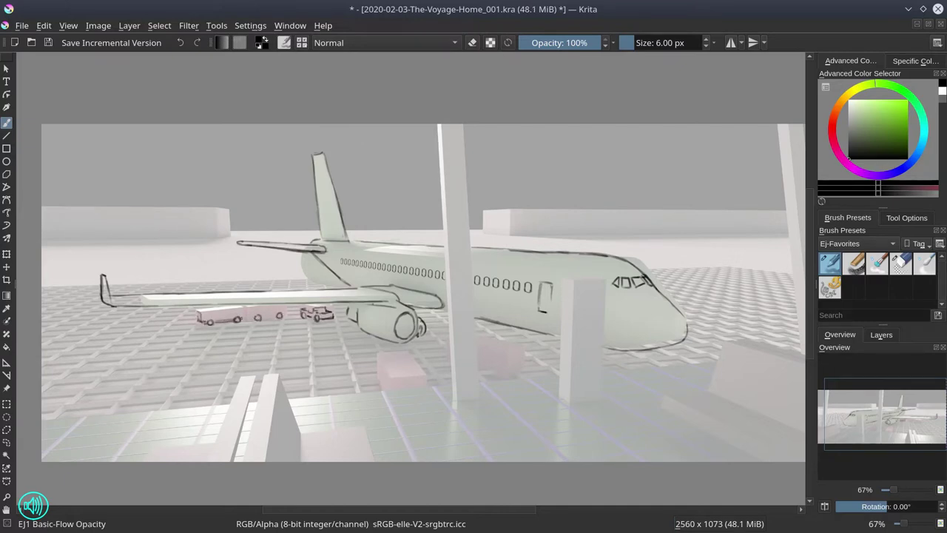
click(881, 334)
click(823, 414)
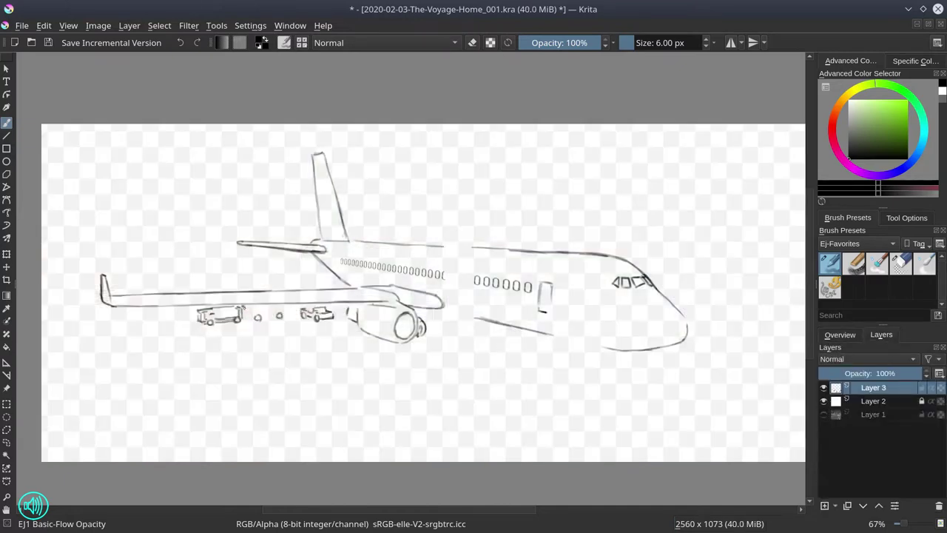
click(823, 415)
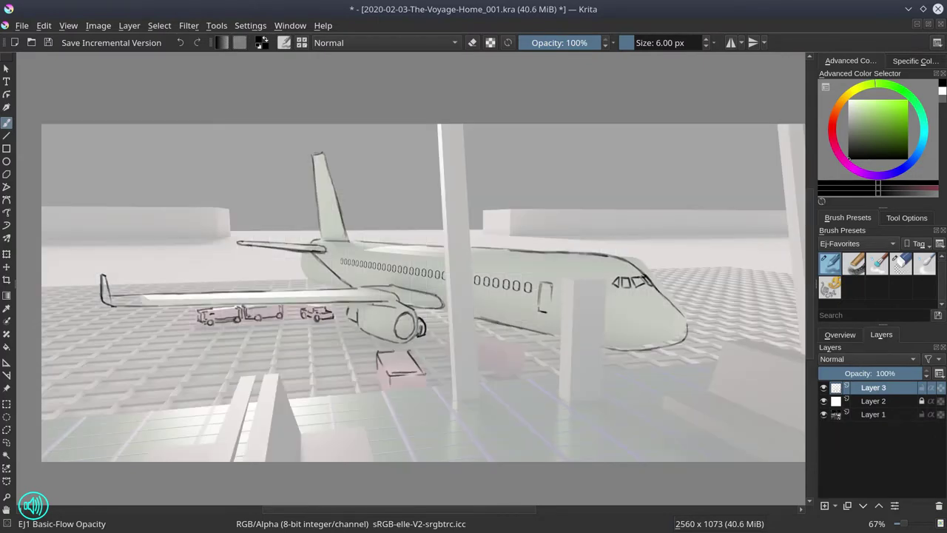
Outline the cargo container below the engine and the nose-gear wheel, check them, and save.
drag(346, 367, 361, 367)
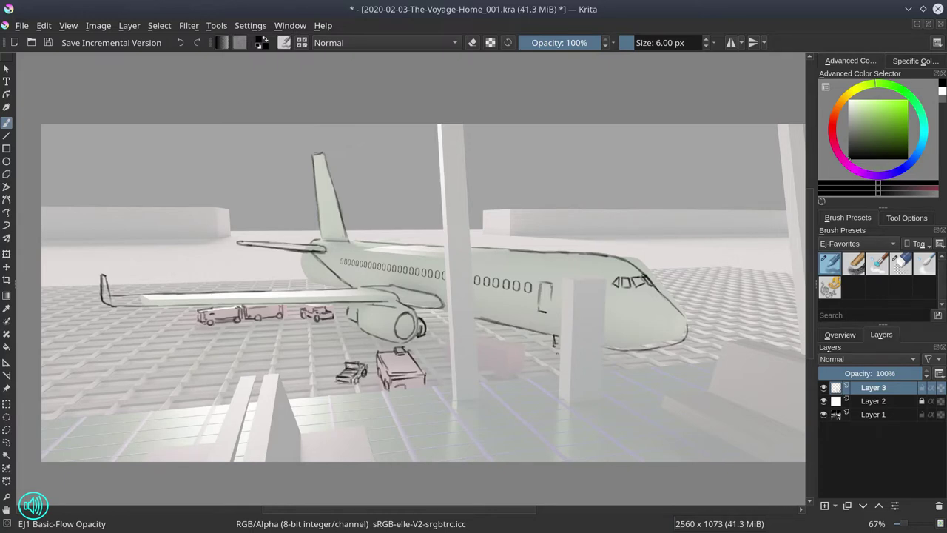
drag(555, 345, 551, 358)
click(823, 413)
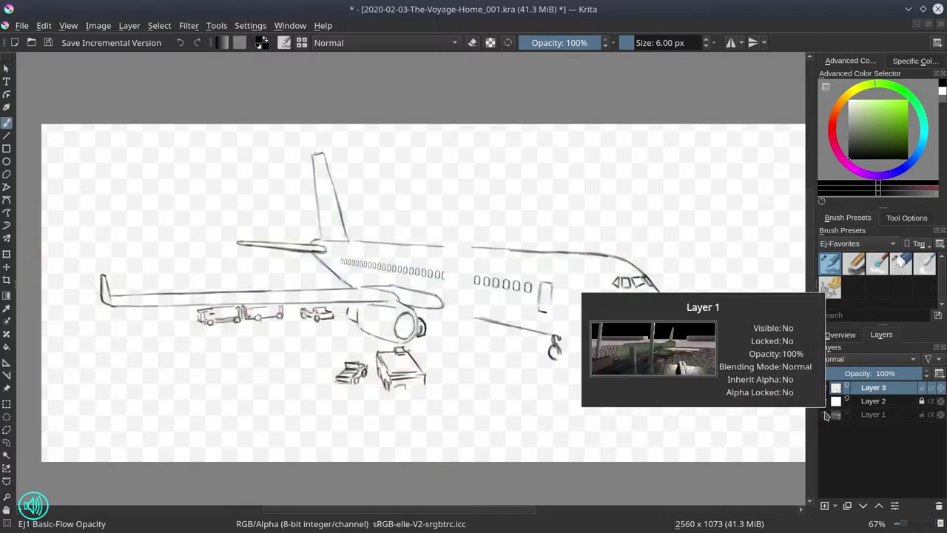
click(823, 414)
key(ctrl+s)
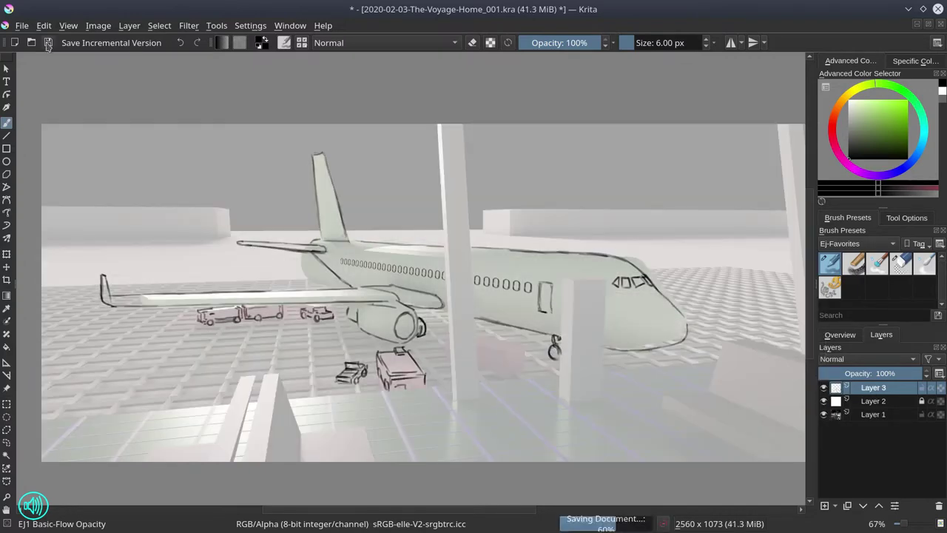
click(840, 335)
key(m)
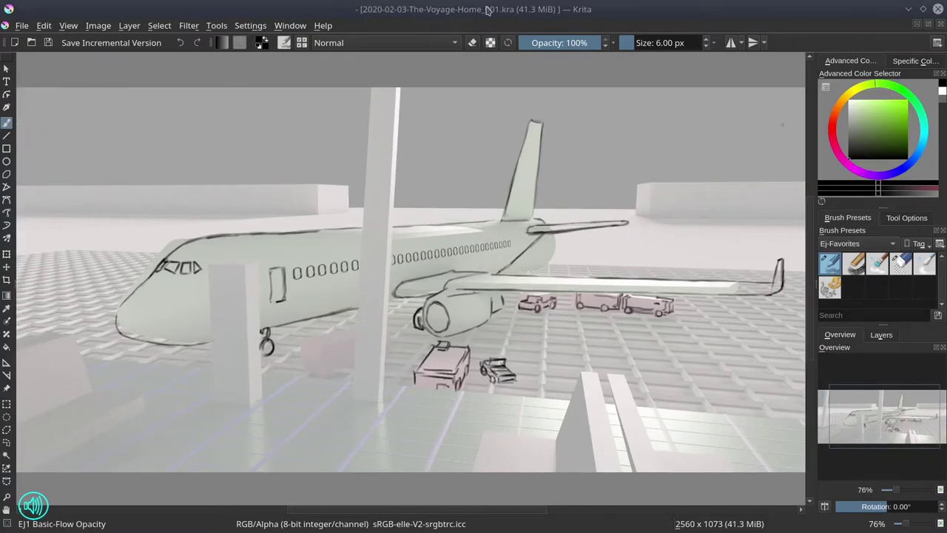
Sketch the standing figure's shoulder and bent trouser legs beside the pillar.
scroll(253, 349, up, 3)
drag(326, 191, 352, 191)
mouse_move(323, 283)
mouse_down()
mouse_move(355, 292)
mouse_move(324, 297)
mouse_move(327, 412)
mouse_move(355, 429)
mouse_move(341, 296)
mouse_up()
key(/)
Draw the figure's neck, head, torso, arms and hair, erasing extra head lines.
key(/)
drag(342, 355, 353, 427)
mouse_move(363, 274)
mouse_down()
mouse_move(378, 313)
mouse_move(375, 347)
mouse_up()
drag(370, 290, 395, 348)
key(ctrl+z)
key(ctrl+z)
mouse_move(342, 295)
mouse_down()
mouse_move(374, 291)
mouse_move(369, 348)
mouse_up()
mouse_move(366, 275)
mouse_down()
mouse_move(384, 347)
mouse_move(366, 417)
mouse_up()
drag(383, 346, 390, 428)
drag(323, 253, 324, 260)
mouse_move(318, 197)
mouse_down()
mouse_move(307, 239)
mouse_move(325, 258)
mouse_move(352, 185)
mouse_up()
drag(321, 258, 341, 262)
mouse_move(351, 190)
mouse_down()
mouse_move(379, 215)
mouse_move(354, 234)
mouse_move(369, 252)
mouse_move(345, 289)
mouse_up()
drag(370, 233, 370, 277)
mouse_move(356, 193)
mouse_down()
mouse_move(382, 228)
mouse_move(382, 248)
mouse_up()
key(/)
key(/)
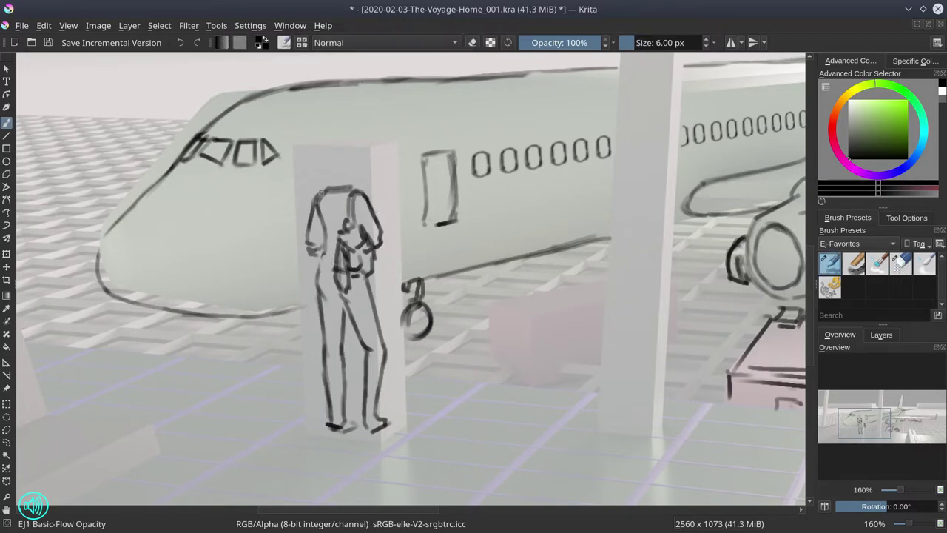
mouse_move(319, 191)
mouse_down()
mouse_move(316, 280)
mouse_move(326, 298)
mouse_move(337, 146)
mouse_move(347, 176)
mouse_up()
mouse_move(336, 156)
mouse_down()
mouse_move(321, 166)
mouse_move(341, 212)
mouse_up()
mouse_move(326, 161)
mouse_down()
mouse_move(318, 223)
mouse_move(334, 206)
mouse_up()
key(/)
click(830, 263)
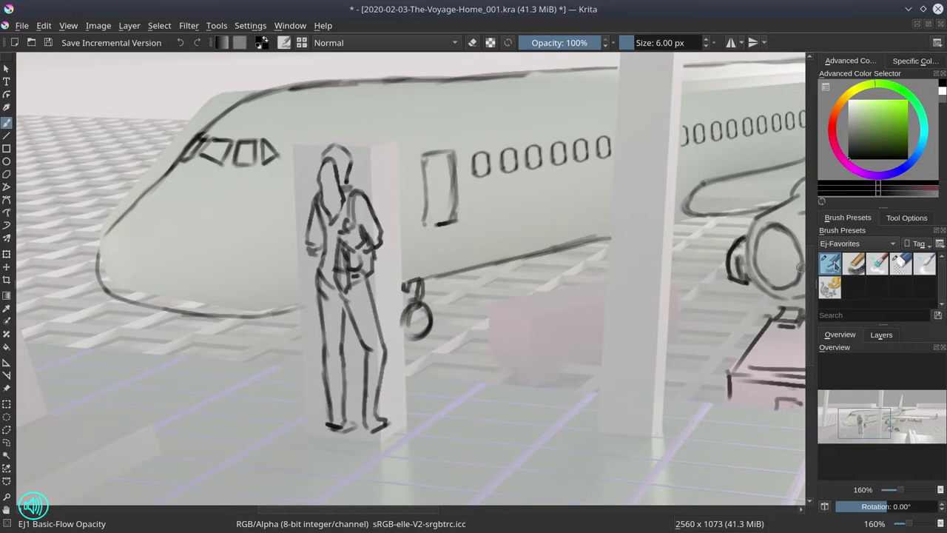
Hide the background render and mirror the view to check the figure.
click(881, 335)
click(824, 414)
scroll(444, 296, down, 4)
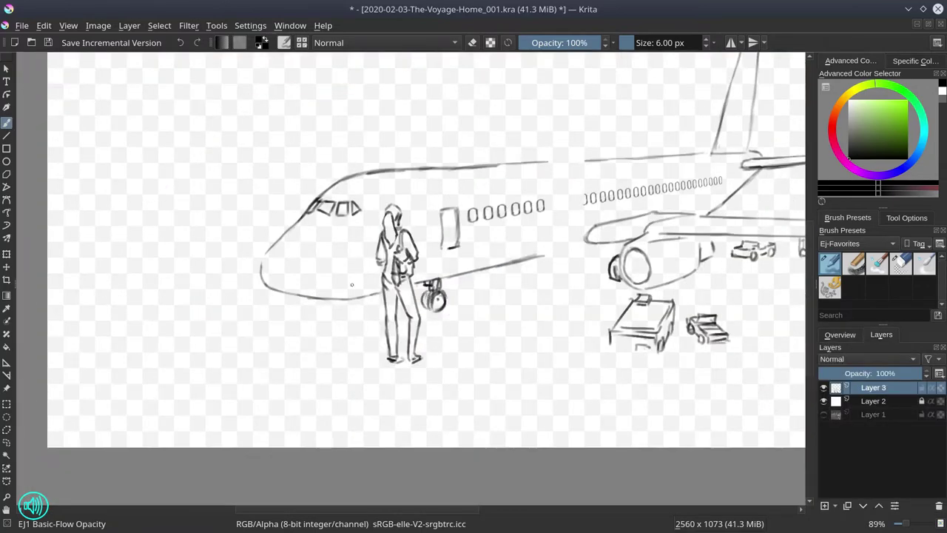
click(839, 335)
key(m)
key(/)
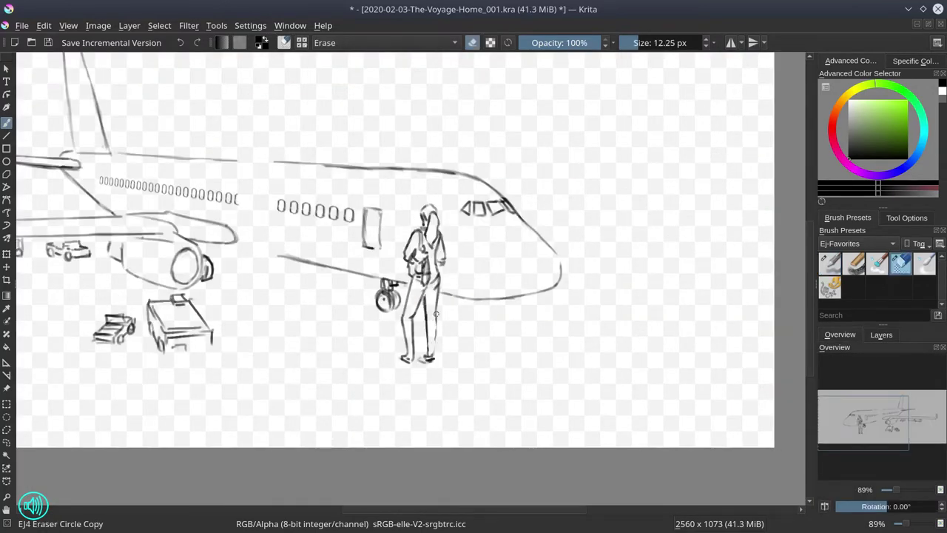
key(/)
Redraw and clean up the figure's right leg, erase the lower door outline, and save.
drag(437, 306, 419, 361)
key(/)
key(/)
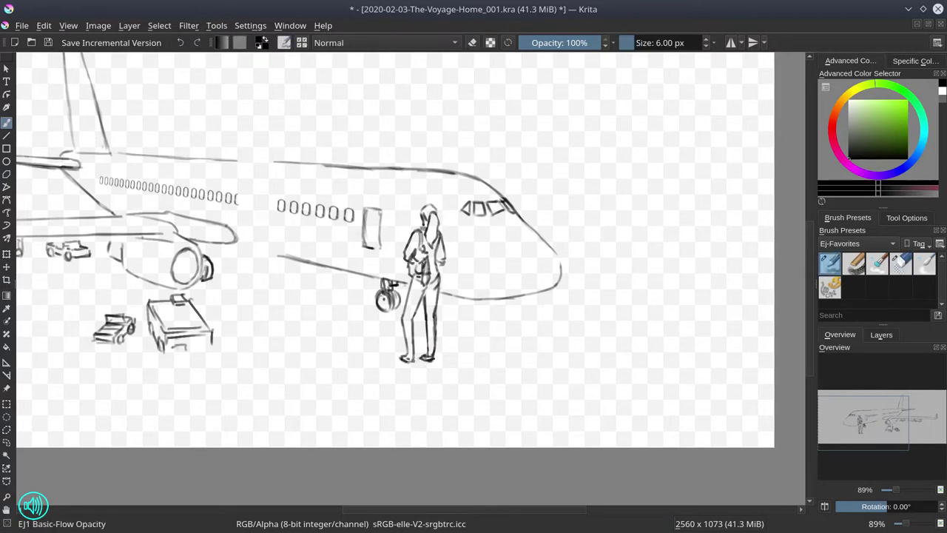
key(/)
mouse_move(435, 303)
mouse_down()
mouse_move(433, 358)
mouse_move(434, 314)
mouse_move(412, 330)
mouse_up()
key(/)
key(/)
key(/)
key(/)
mouse_move(433, 282)
mouse_down()
mouse_move(435, 361)
mouse_move(406, 362)
mouse_up()
key(/)
key(/)
key(/)
key(/)
mouse_move(436, 297)
mouse_down()
mouse_move(434, 345)
mouse_move(410, 345)
mouse_up()
key(/)
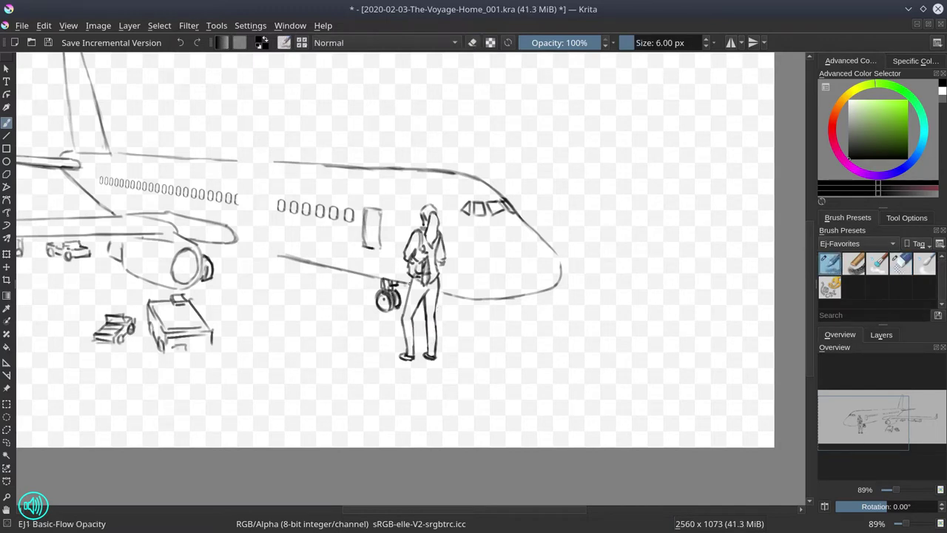
key(/)
drag(365, 234, 367, 242)
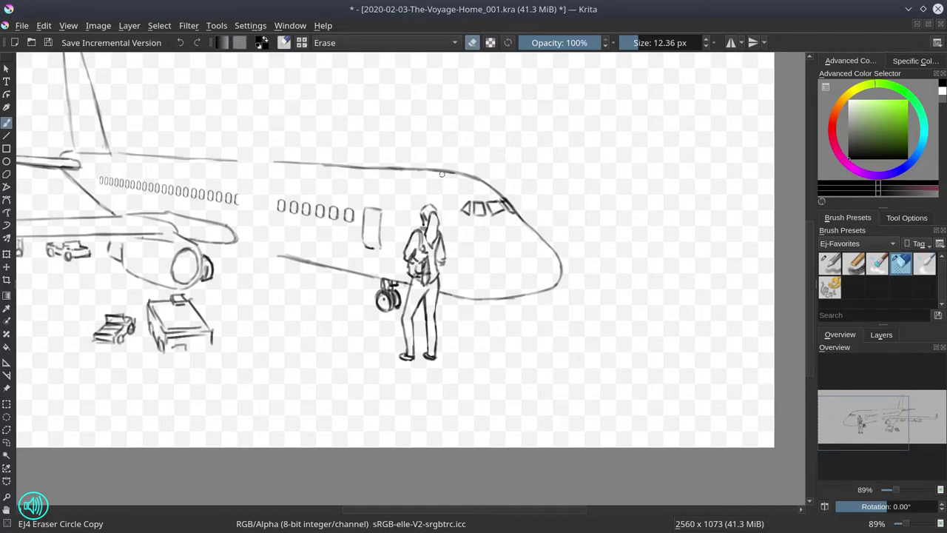
key(ctrl+s)
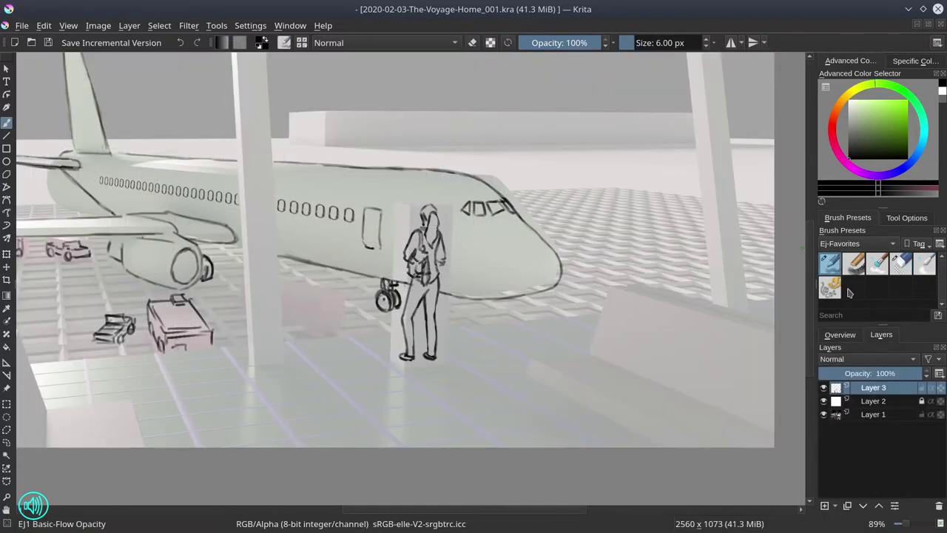
Add a small mark near the cockpit, shrink the eraser, and outline a seat base at lower right.
click(509, 209)
key(/)
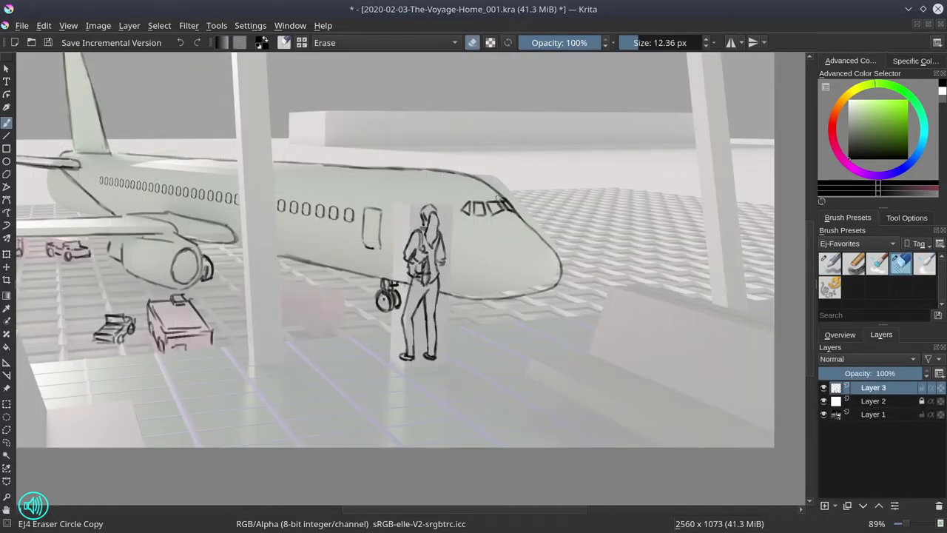
key(bracketleft)
key(bracketleft)
key(/)
scroll(501, 131, down, 3)
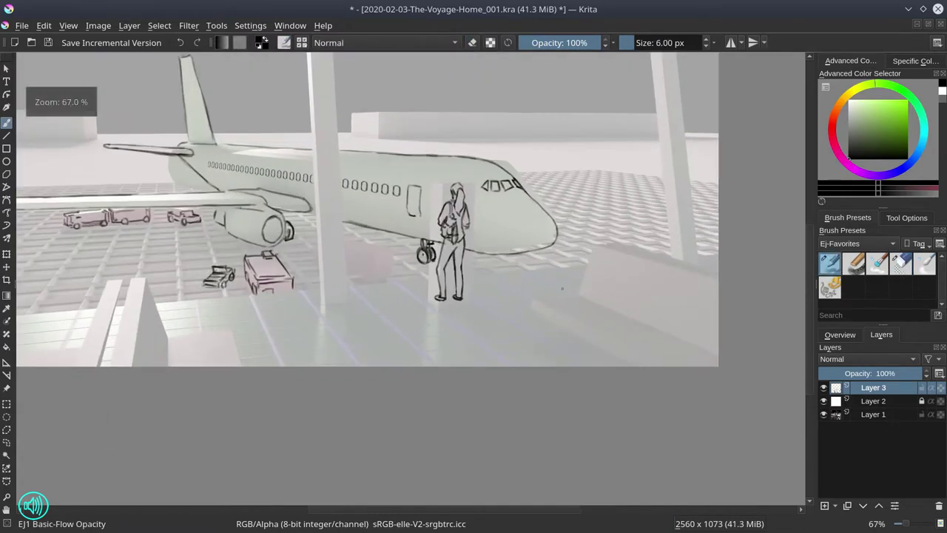
drag(534, 302, 563, 313)
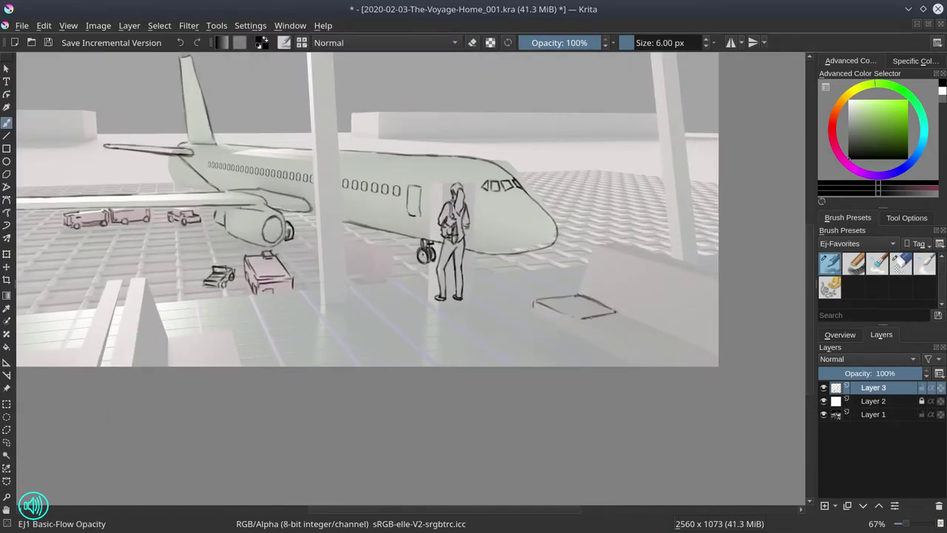
key(slash)
mouse_move(623, 312)
mouse_down()
mouse_move(588, 320)
mouse_move(579, 295)
mouse_move(630, 342)
mouse_up()
key(slash)
key(slash)
key(slash)
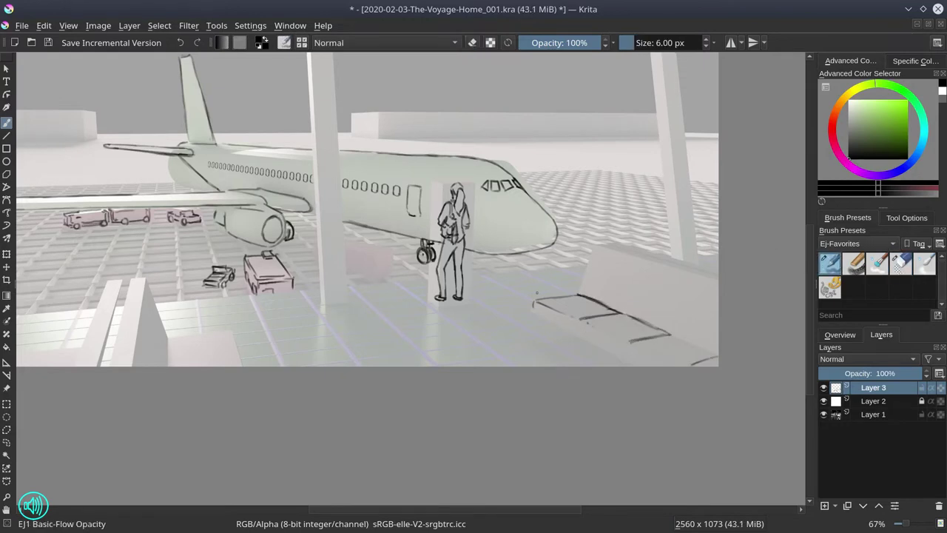
Sketch the seat slab, its right edges and the chair back's top edge, erasing stray strokes.
mouse_move(532, 288)
mouse_down()
mouse_move(582, 283)
mouse_move(682, 315)
mouse_up()
drag(685, 355, 718, 341)
key(slash)
drag(630, 299, 581, 300)
drag(640, 322, 676, 316)
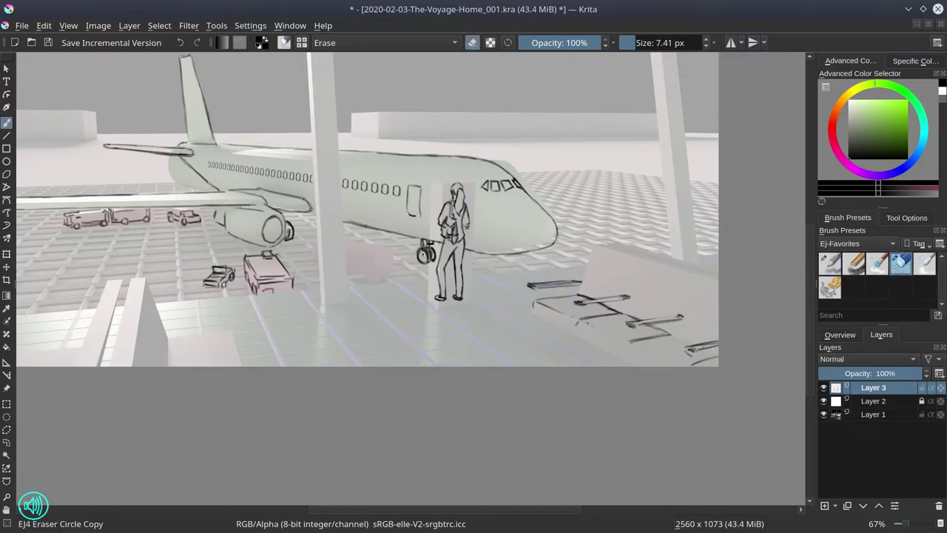
key(slash)
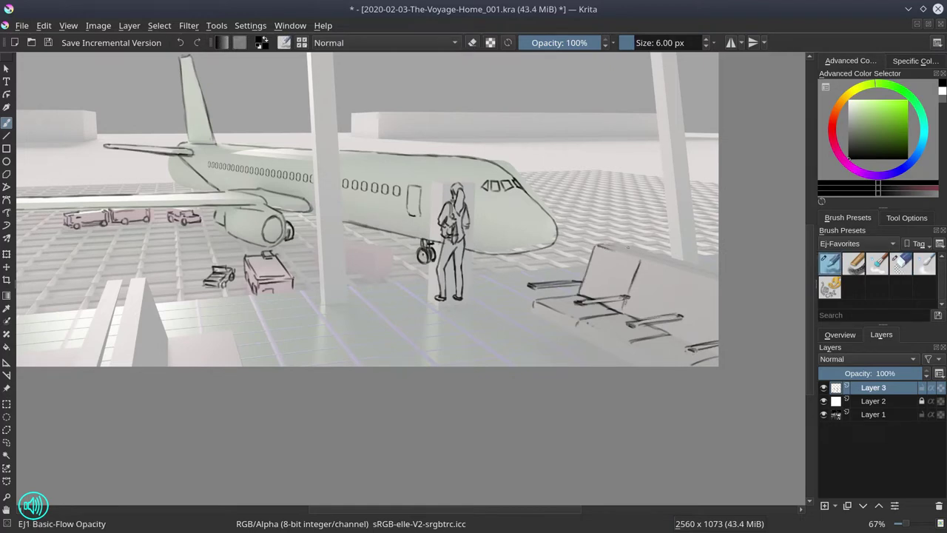
drag(643, 257, 692, 273)
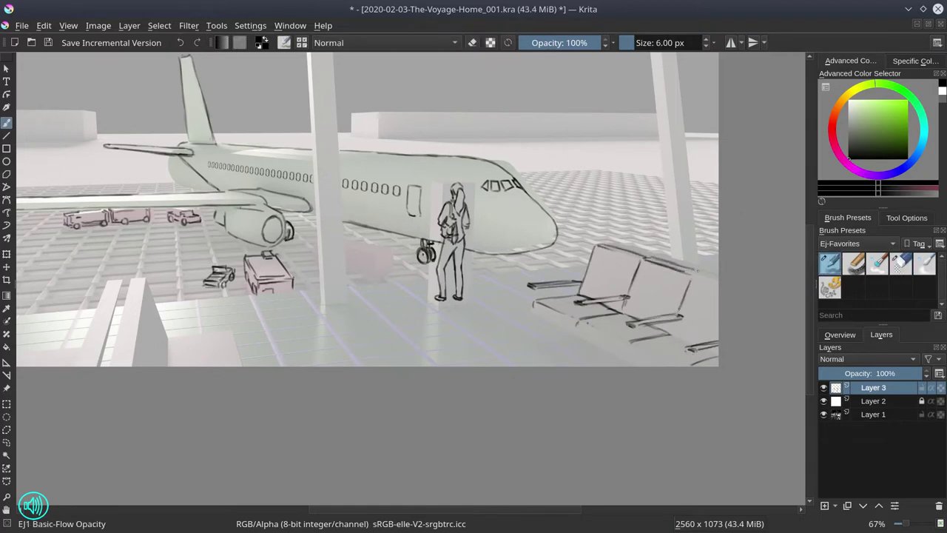
key(slash)
key(slash)
Save and toggle the background render while zoomed out to view the whole line art.
click(48, 42)
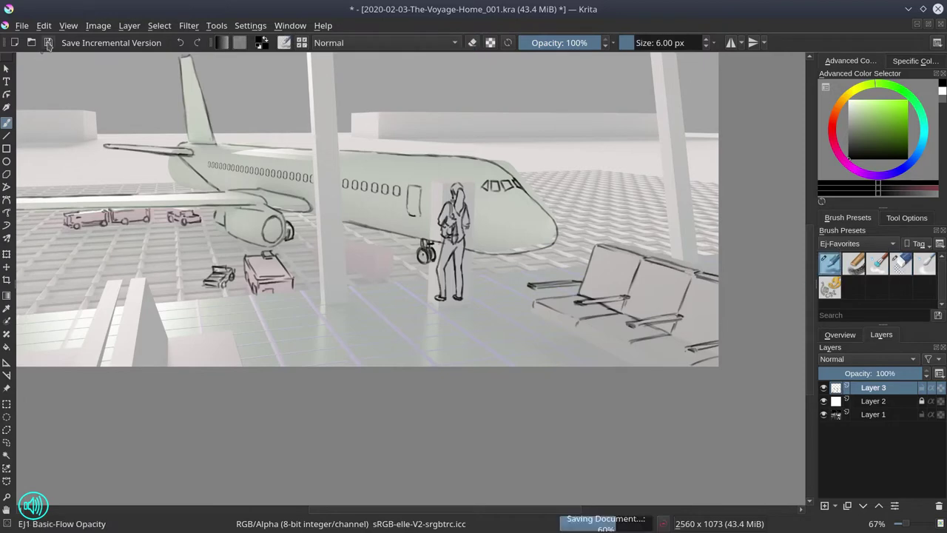
click(823, 415)
key(minus)
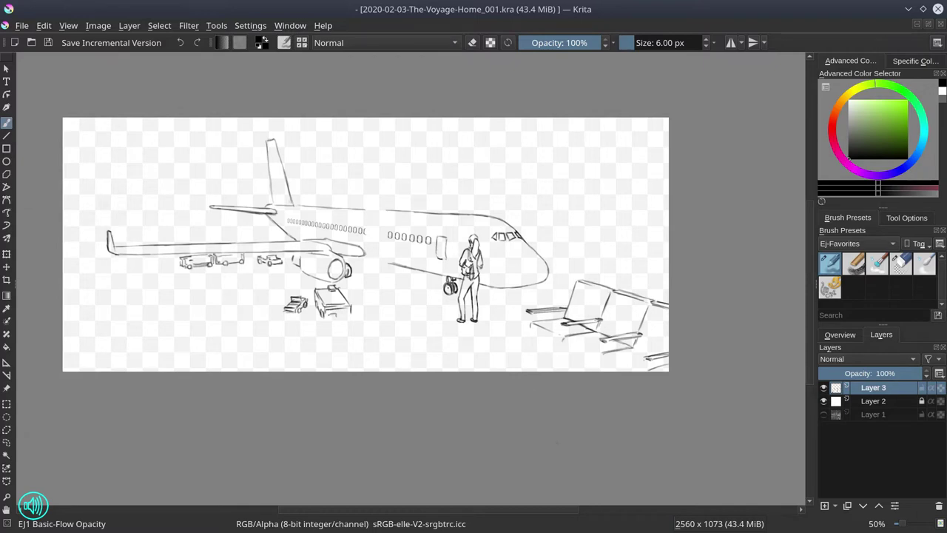
click(824, 414)
scroll(614, 314, up, 3)
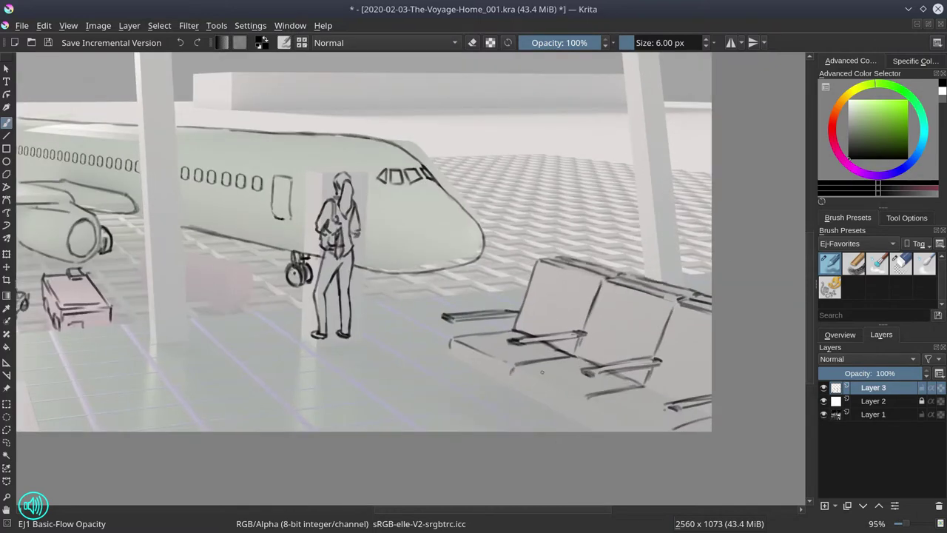
Draw the bench seat lines and front edges, then hide the render to check the bench.
mouse_move(515, 368)
mouse_down()
mouse_move(584, 401)
mouse_move(520, 368)
mouse_up()
key(slash)
key(slash)
drag(456, 342, 516, 369)
drag(589, 404, 649, 430)
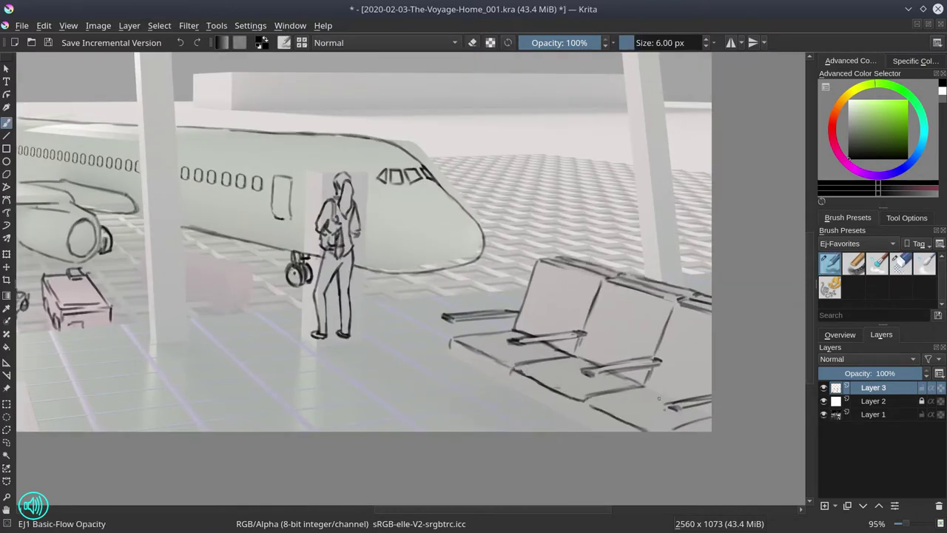
drag(658, 392, 710, 419)
drag(512, 379, 614, 431)
mouse_move(452, 348)
mouse_down()
mouse_move(510, 375)
mouse_move(474, 407)
mouse_up()
click(824, 414)
With the render visible, sketch the lower-left bench's back and seat outlines on Layer 3.
click(824, 415)
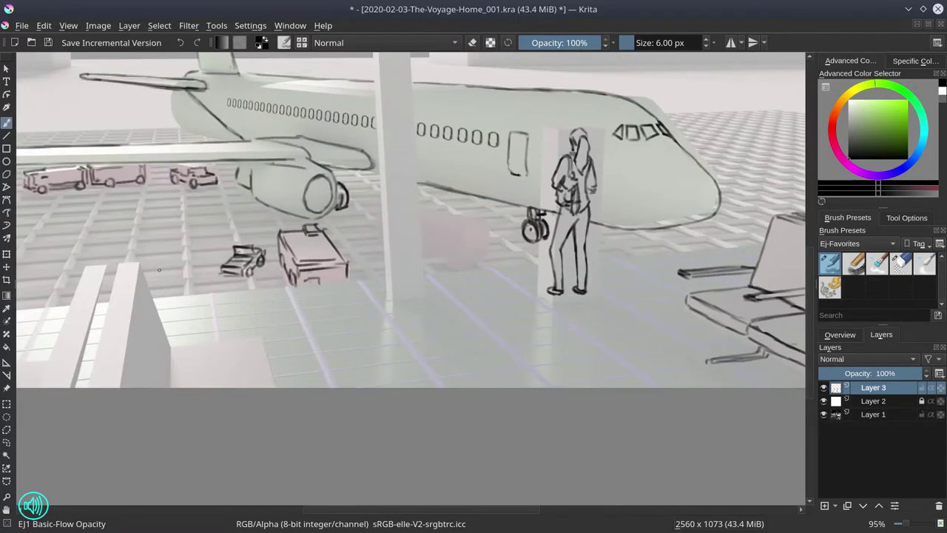
scroll(158, 269, down, 3)
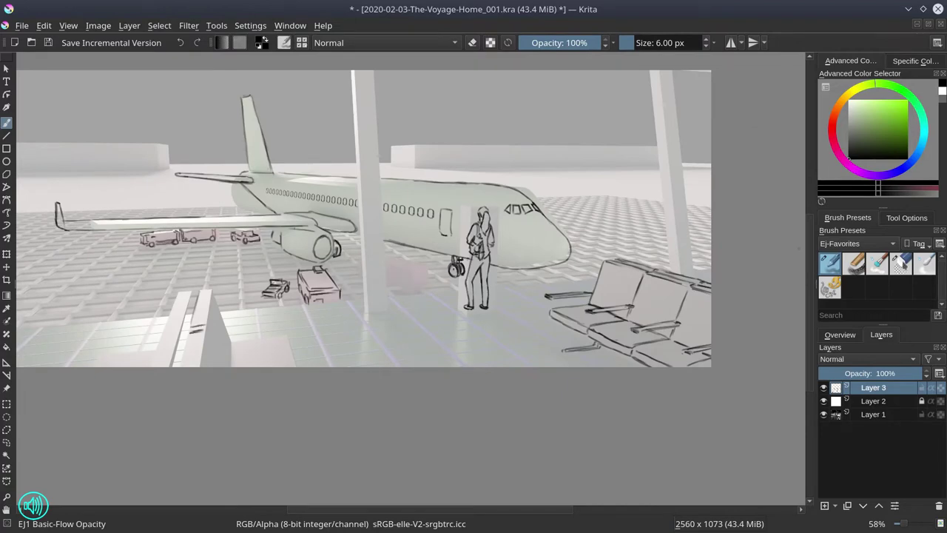
scroll(211, 323, up, 3)
mouse_move(184, 256)
mouse_down()
mouse_move(212, 255)
mouse_move(244, 348)
mouse_up()
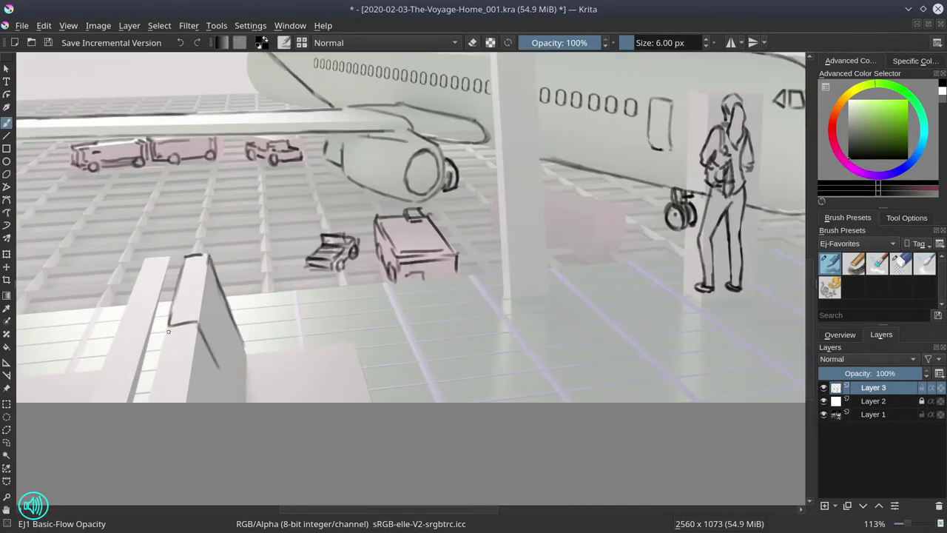
drag(169, 326, 207, 323)
drag(167, 330, 149, 402)
mouse_move(198, 330)
mouse_down()
mouse_move(188, 402)
mouse_move(322, 376)
mouse_up()
Add the bench's base, diagonal, short vertical and seat edge lines.
drag(290, 381, 356, 371)
drag(237, 398, 311, 388)
drag(295, 392, 351, 381)
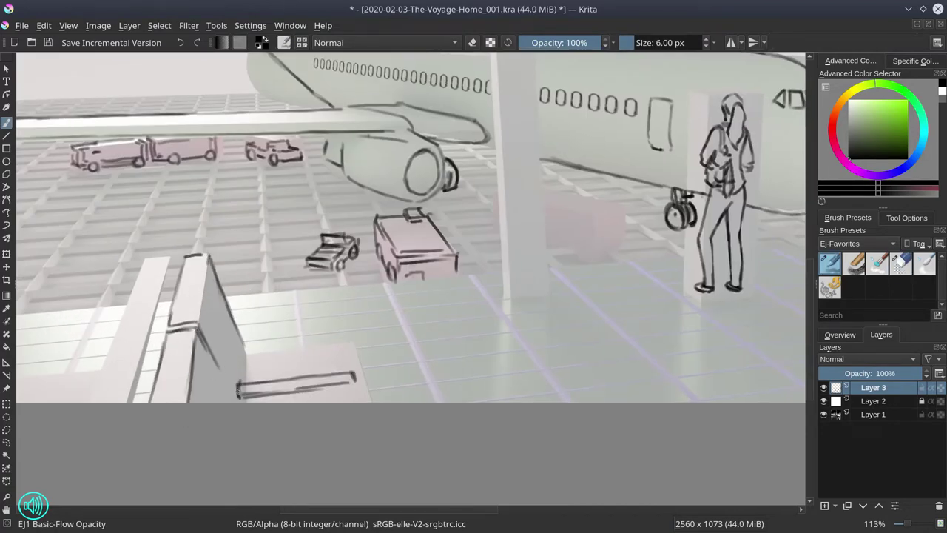
mouse_move(203, 348)
mouse_down()
mouse_move(237, 397)
mouse_move(241, 330)
mouse_move(331, 316)
mouse_up()
drag(237, 324, 338, 313)
mouse_move(249, 354)
mouse_down()
mouse_move(357, 343)
mouse_move(366, 389)
mouse_up()
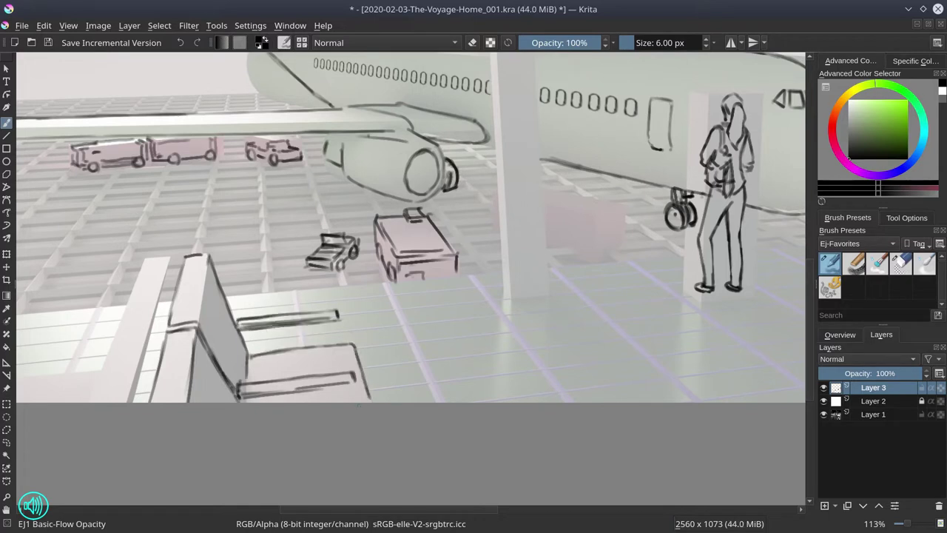
drag(211, 259, 201, 311)
Erase along the bench to thin its doubled lines.
key(slash)
mouse_move(285, 322)
mouse_down()
mouse_move(244, 326)
mouse_move(331, 317)
mouse_up()
key(slash)
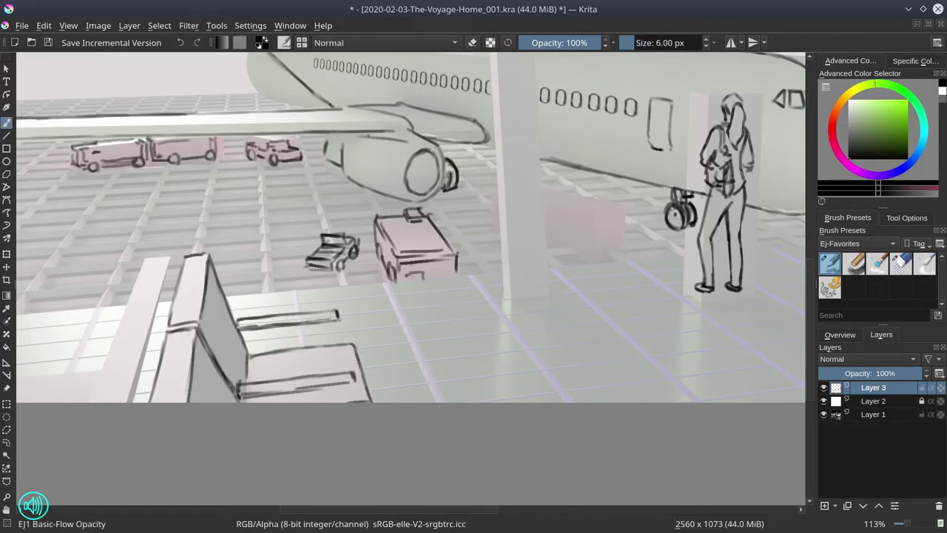
key(slash)
drag(245, 328, 337, 319)
key(slash)
Thicken the seat line, redraw the bench back and lower edges, then save and zoom out.
drag(132, 339, 232, 306)
mouse_move(247, 223)
mouse_down()
mouse_move(214, 302)
mouse_move(271, 309)
mouse_move(243, 369)
mouse_up()
drag(215, 306, 188, 368)
drag(82, 367, 197, 337)
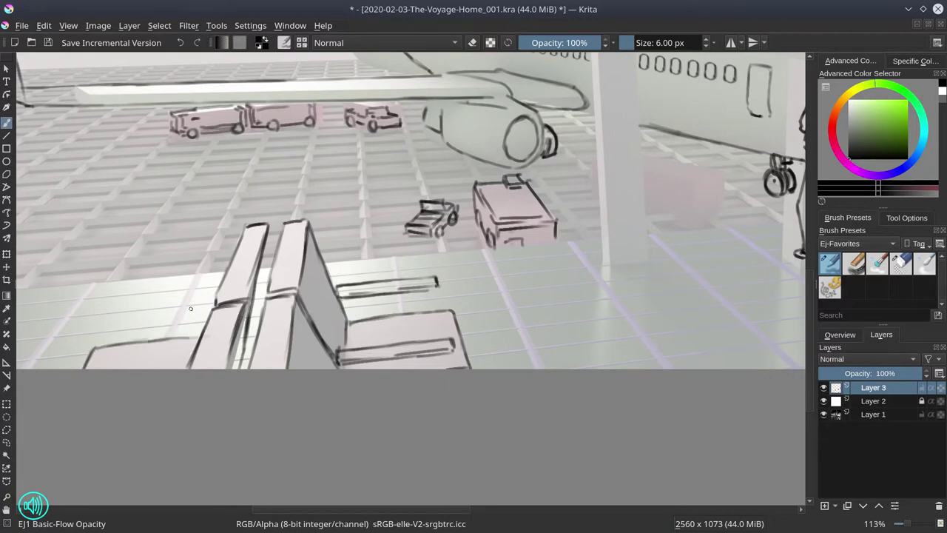
mouse_move(213, 297)
mouse_down()
mouse_move(133, 309)
mouse_move(209, 304)
mouse_up()
key(slash)
mouse_move(132, 315)
mouse_down()
mouse_move(219, 309)
mouse_move(145, 310)
mouse_move(212, 300)
mouse_up()
key(slash)
key(slash)
key(slash)
key(ctrl+s)
key(minus)
key(minus)
key(minus)
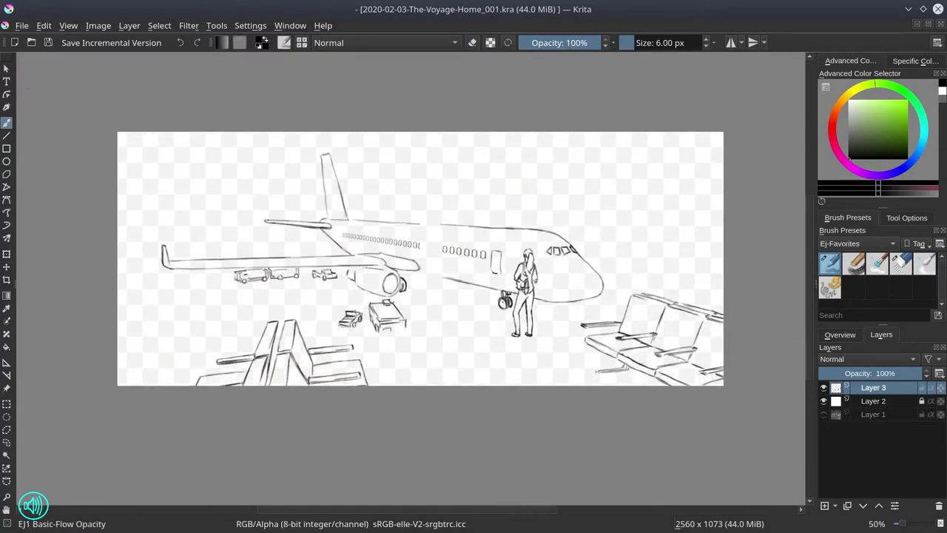
Over the visible render, trace the left pillar's two edges and save.
click(823, 414)
scroll(448, 350, up, 4)
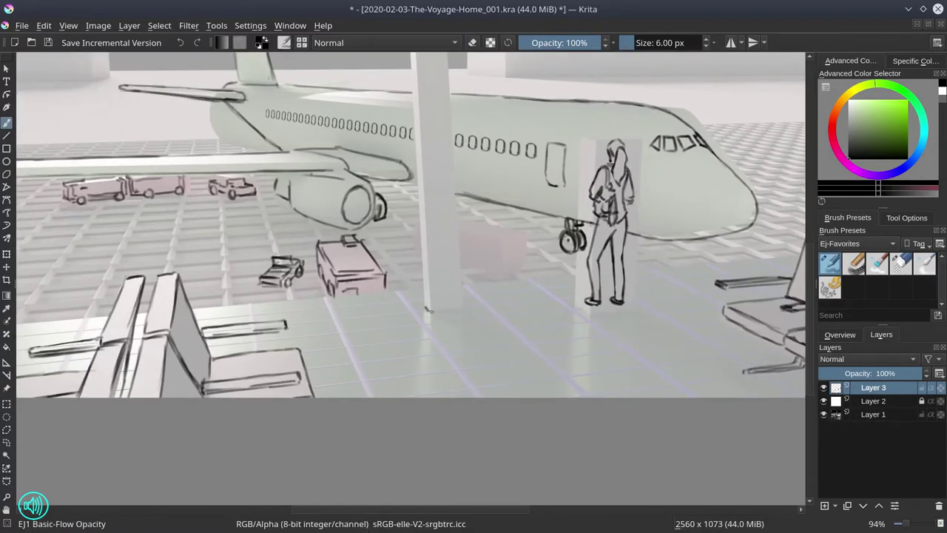
scroll(428, 309, down, 2)
mouse_move(417, 94)
mouse_down()
mouse_move(437, 395)
mouse_move(421, 197)
mouse_move(426, 295)
mouse_up()
drag(441, 94, 461, 394)
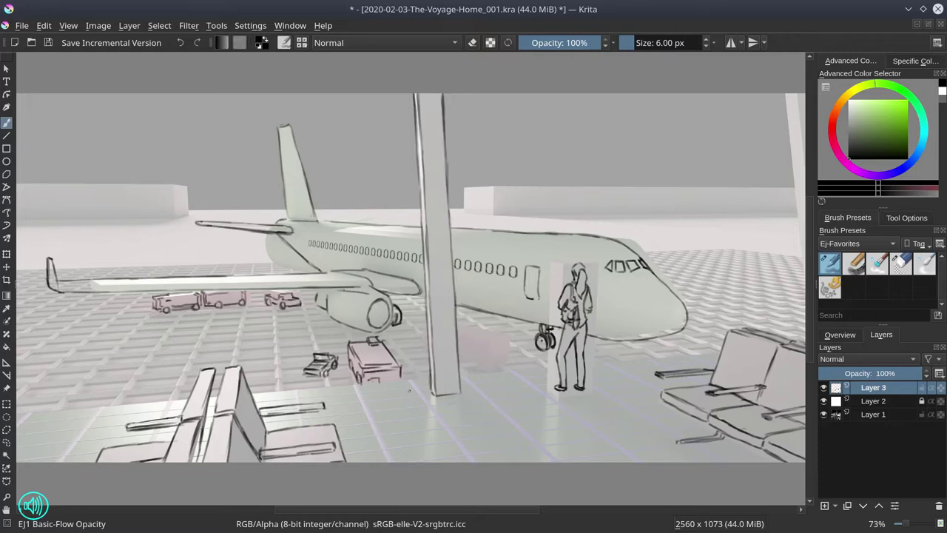
click(48, 42)
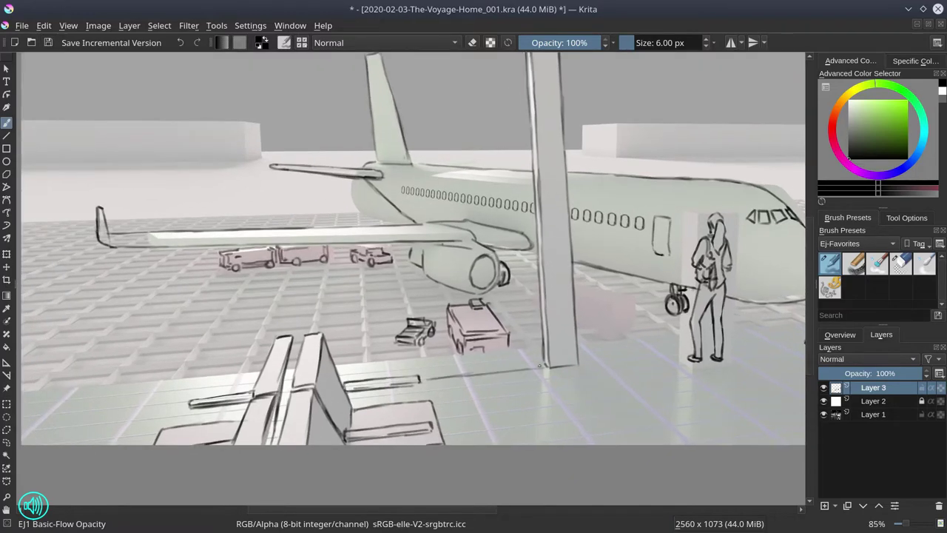
Draw the floor line strokes across the scene and beside the pillar.
drag(428, 378, 539, 368)
drag(23, 418, 186, 404)
drag(86, 402, 254, 385)
mouse_move(182, 395)
mouse_down()
mouse_move(238, 384)
mouse_move(111, 401)
mouse_move(229, 390)
mouse_up()
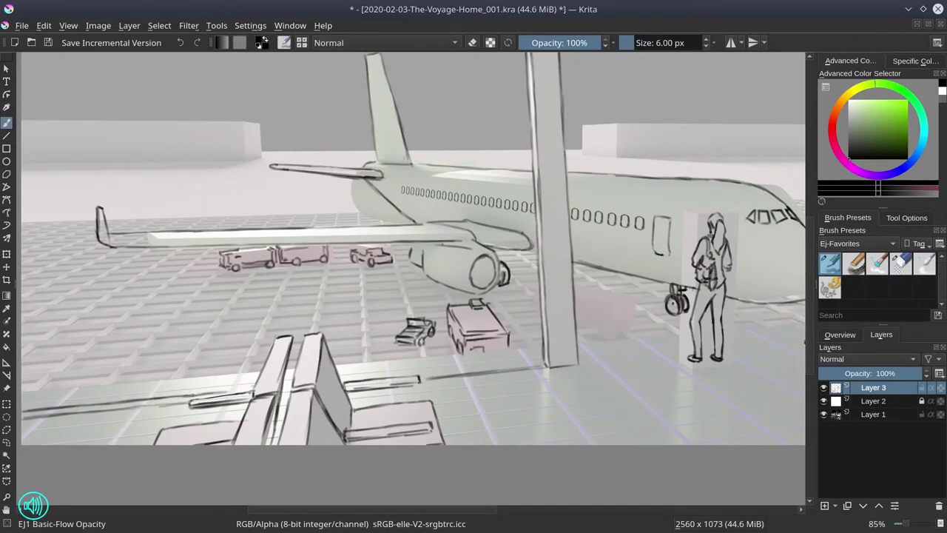
mouse_move(459, 369)
mouse_down()
mouse_move(345, 380)
mouse_move(542, 362)
mouse_move(305, 383)
mouse_move(574, 359)
mouse_up()
scroll(523, 391, up, 1)
drag(311, 378, 654, 344)
scroll(518, 333, down, 3)
scroll(518, 333, up, 2)
Trace the right pillar's edge from top to bottom.
drag(556, 105, 570, 234)
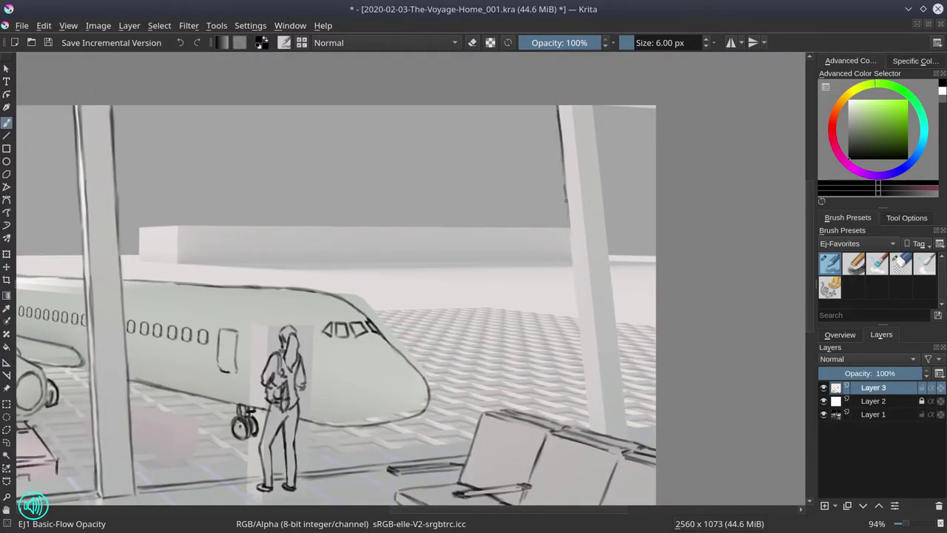
drag(564, 198, 573, 253)
drag(553, 106, 567, 195)
drag(570, 248, 574, 335)
scroll(574, 335, up, 1)
drag(556, 97, 566, 197)
drag(560, 136, 570, 222)
scroll(569, 222, up, 1)
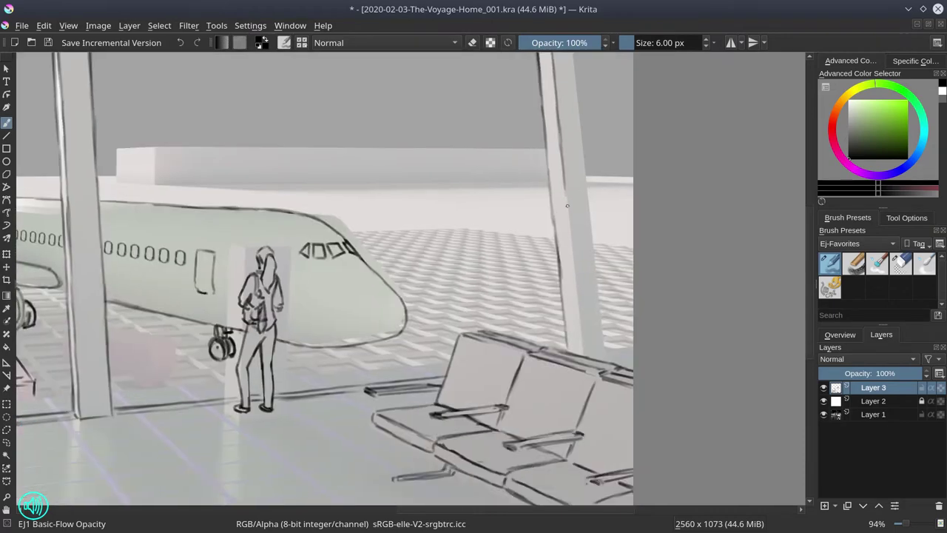
drag(562, 184, 577, 284)
drag(573, 260, 585, 344)
scroll(584, 344, up, 1)
drag(555, 108, 570, 229)
drag(564, 186, 580, 296)
drag(573, 275, 586, 380)
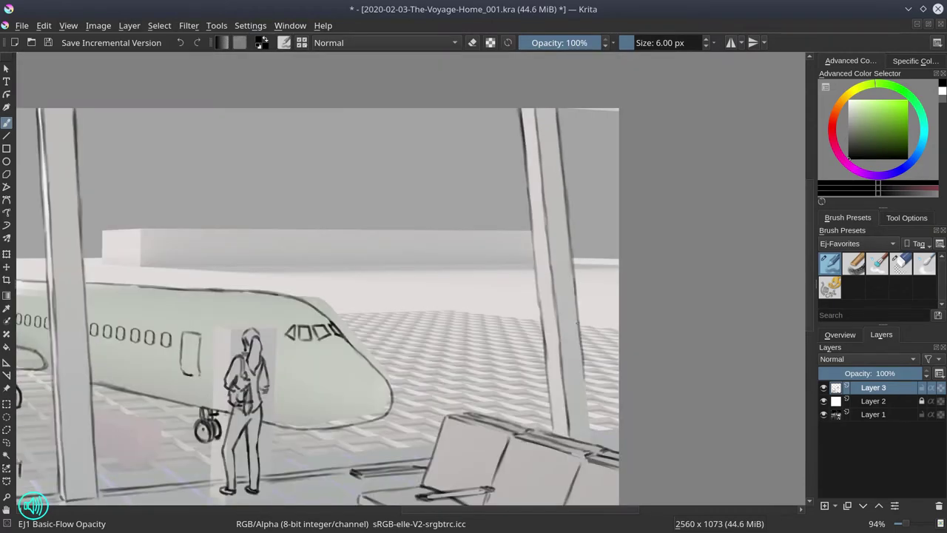
scroll(584, 381, up, 1)
drag(560, 253, 573, 331)
scroll(573, 332, up, 1)
scroll(584, 339, down, 3)
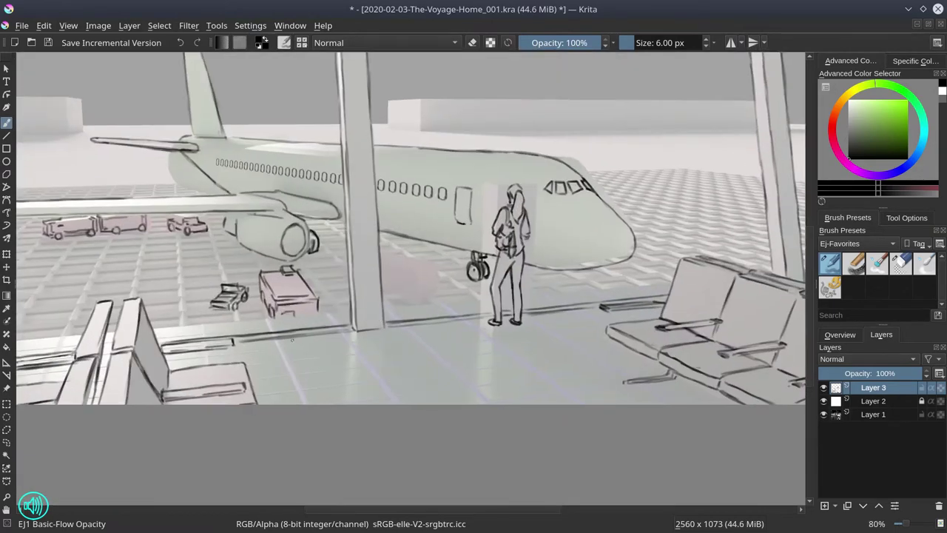
Add a short faint stroke, then hide the render layer, zoom out and save.
drag(481, 394, 392, 323)
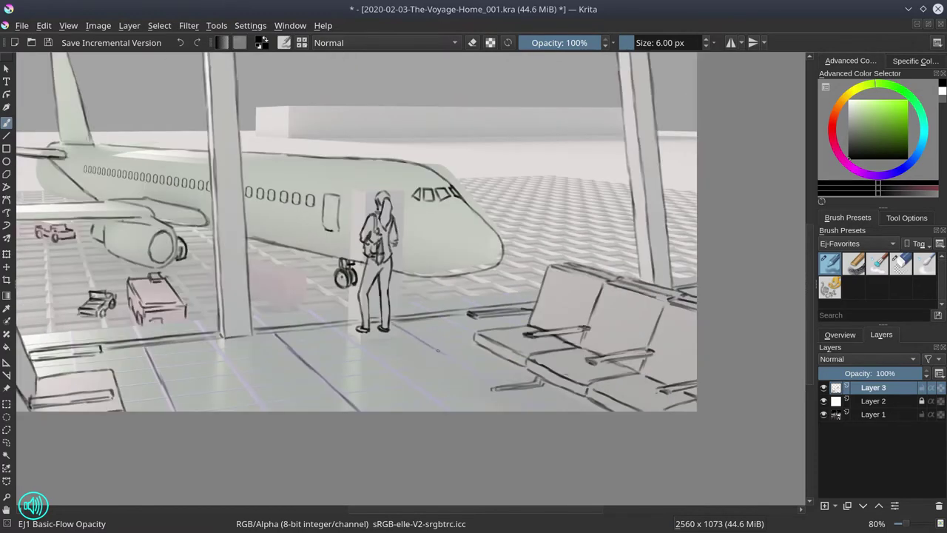
mouse_move(513, 319)
mouse_down()
mouse_move(331, 353)
mouse_move(605, 339)
mouse_up()
key(e)
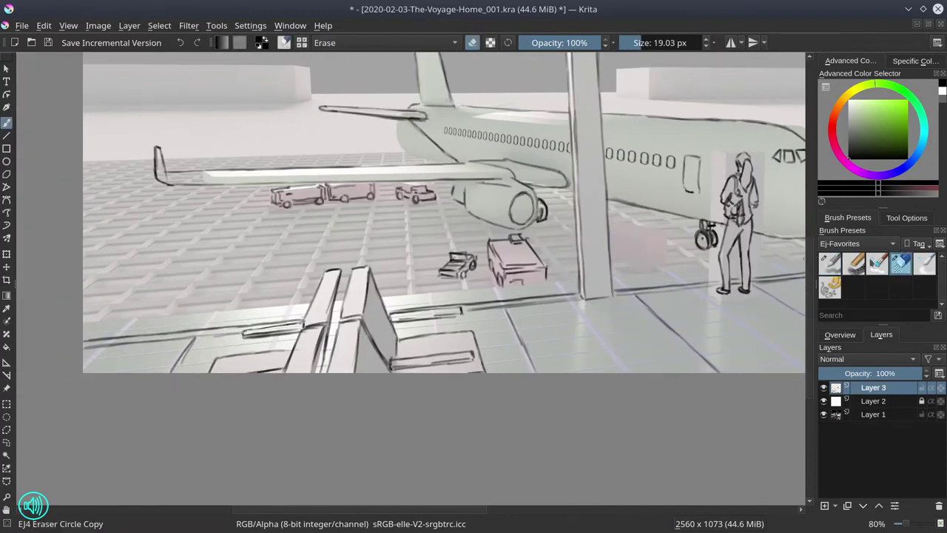
key(e)
mouse_move(483, 346)
mouse_down()
mouse_move(529, 342)
mouse_move(415, 345)
mouse_up()
drag(567, 333, 398, 347)
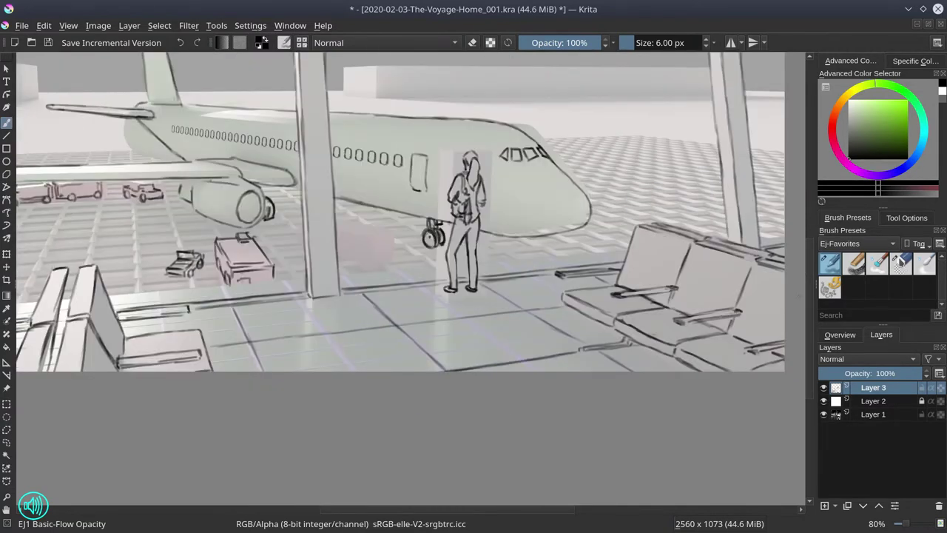
click(824, 415)
key(minus)
key(minus)
key(minus)
click(47, 42)
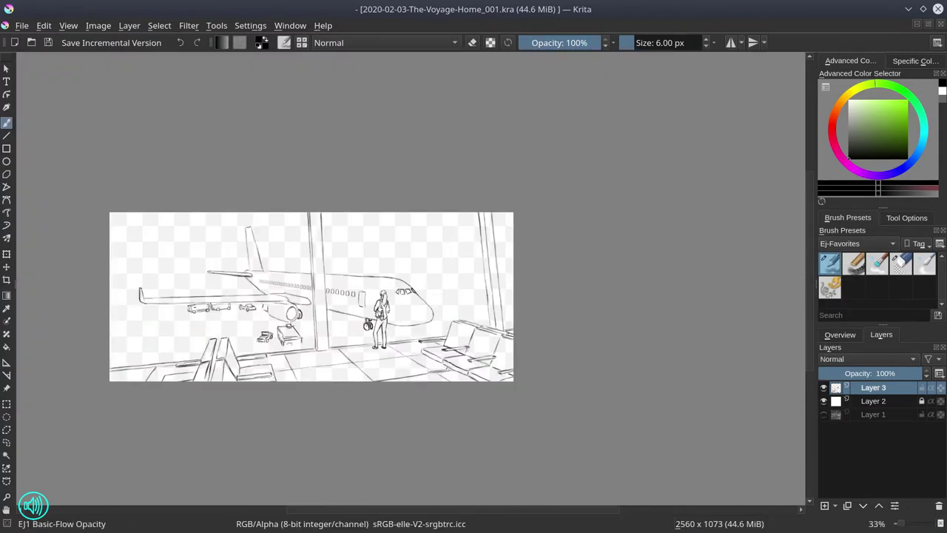
Mirror the canvas view horizontally and zoom in to 50% with the render shown.
click(824, 415)
click(839, 334)
click(825, 507)
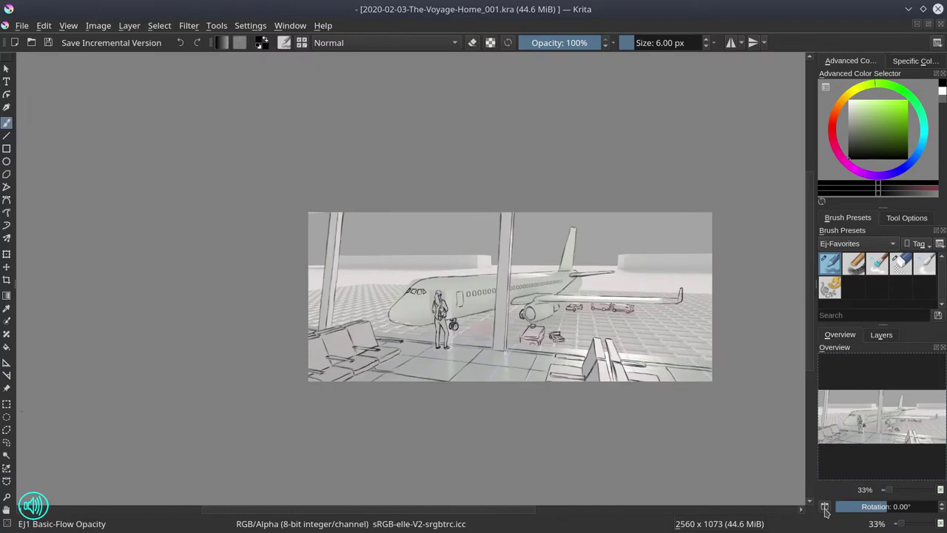
click(881, 334)
click(823, 414)
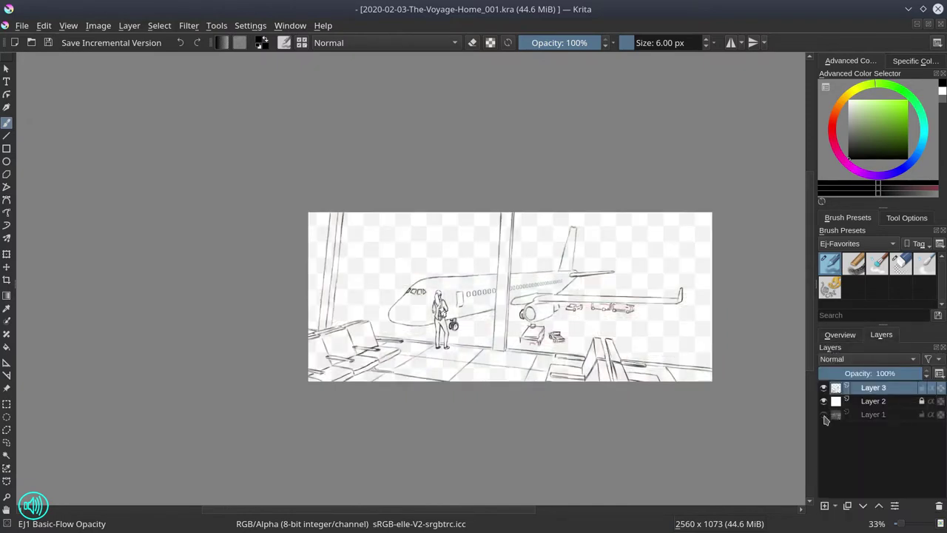
key(plus)
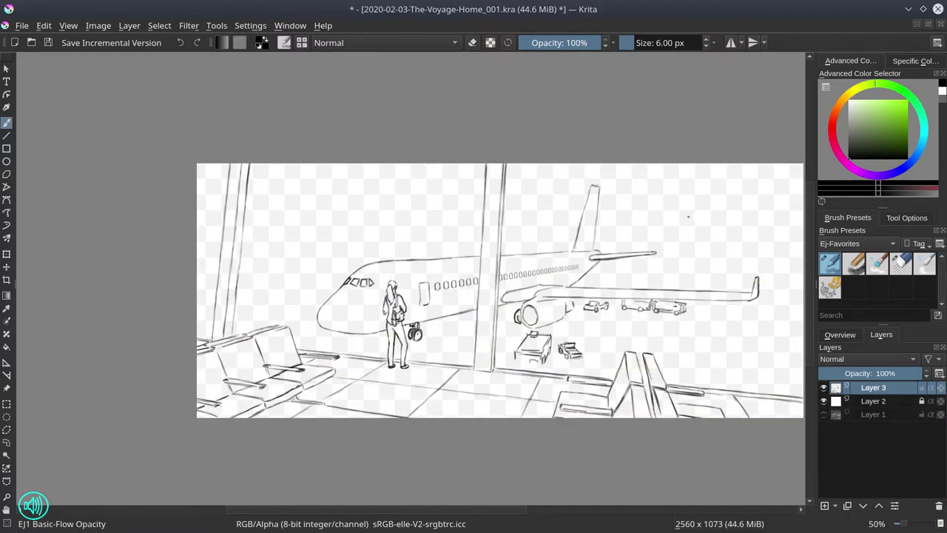
click(823, 414)
scroll(534, 366, up, 2)
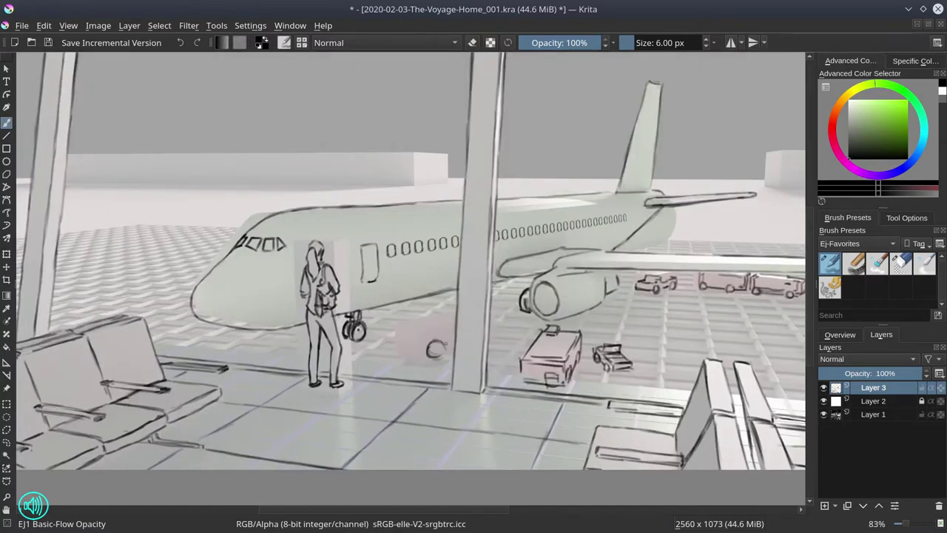
Outline the left luggage cart with a small box on top.
key(slash)
key(slash)
scroll(407, 350, up, 2)
key(slash)
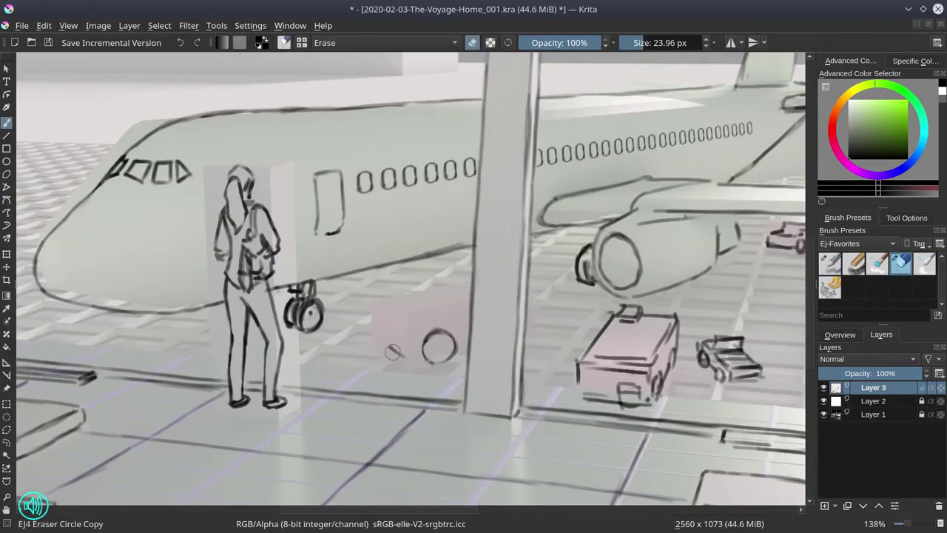
key(slash)
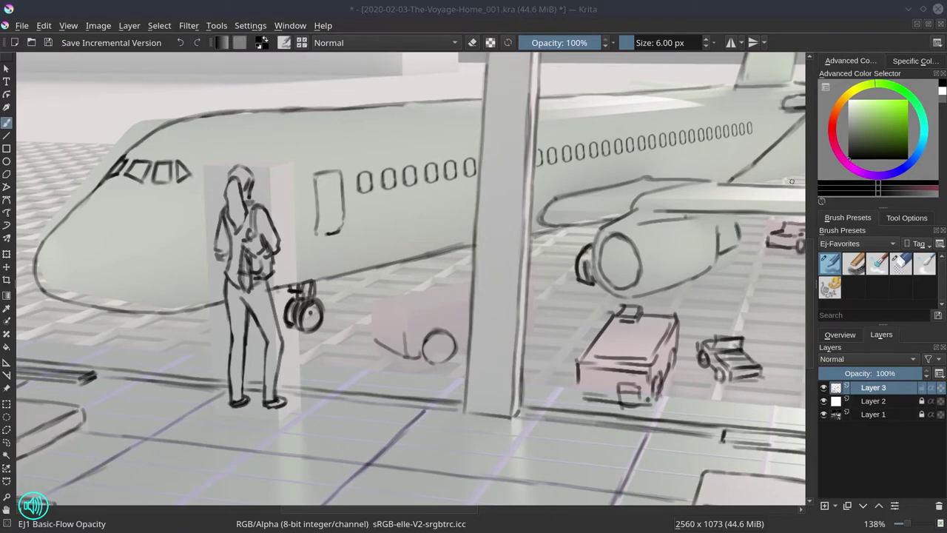
drag(408, 327, 464, 318)
drag(373, 320, 466, 296)
drag(441, 315, 390, 336)
Hide the render, save, zoom out, and add a short horizontal stroke.
click(824, 414)
scroll(560, 266, down, 5)
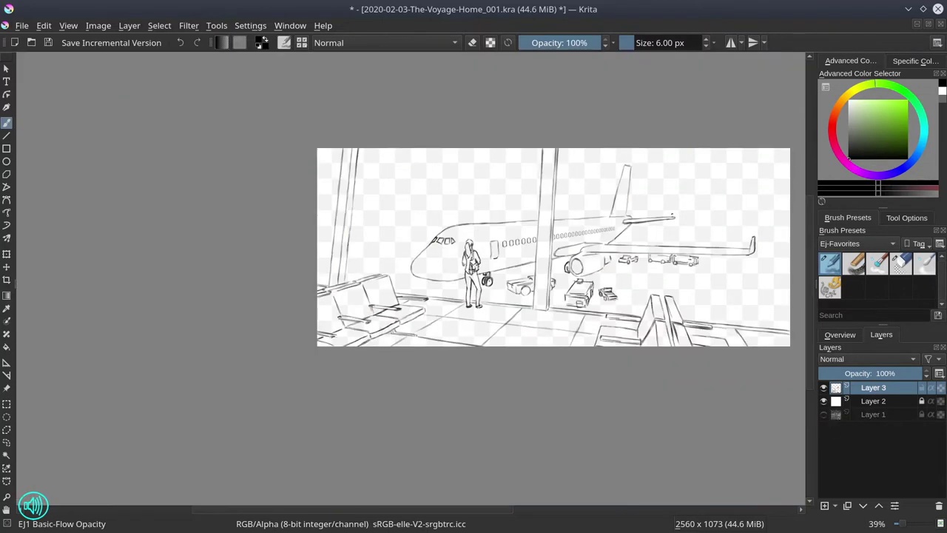
scroll(555, 280, up, 4)
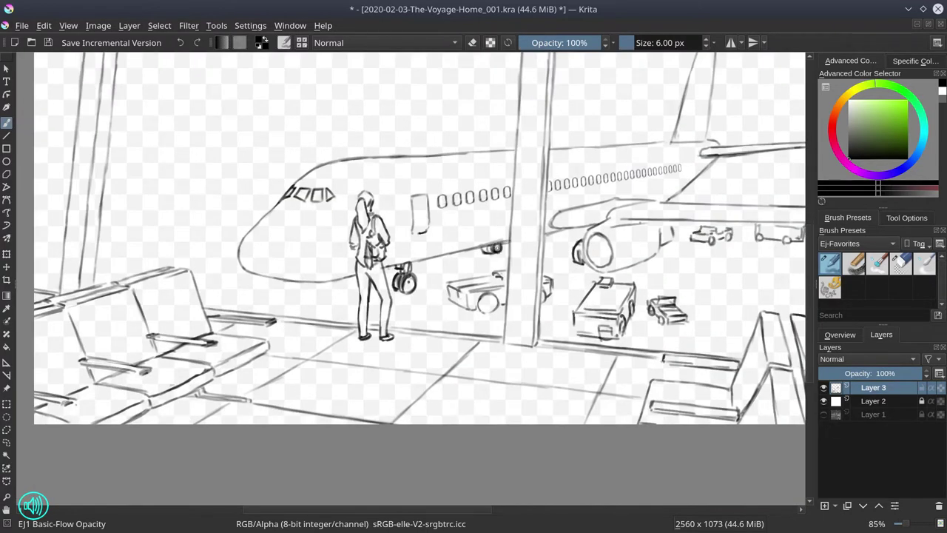
key(e)
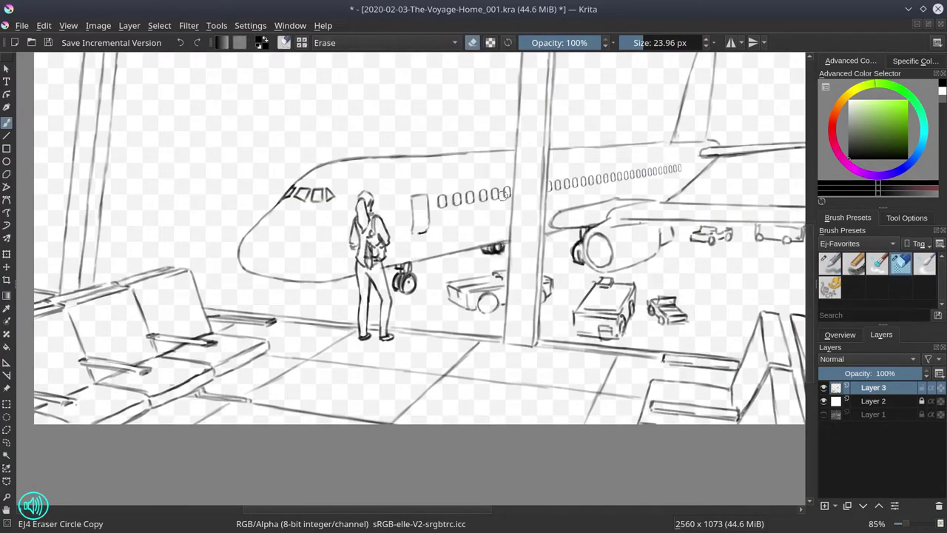
key(e)
key(ctrl+s)
key(minus)
key(minus)
key(minus)
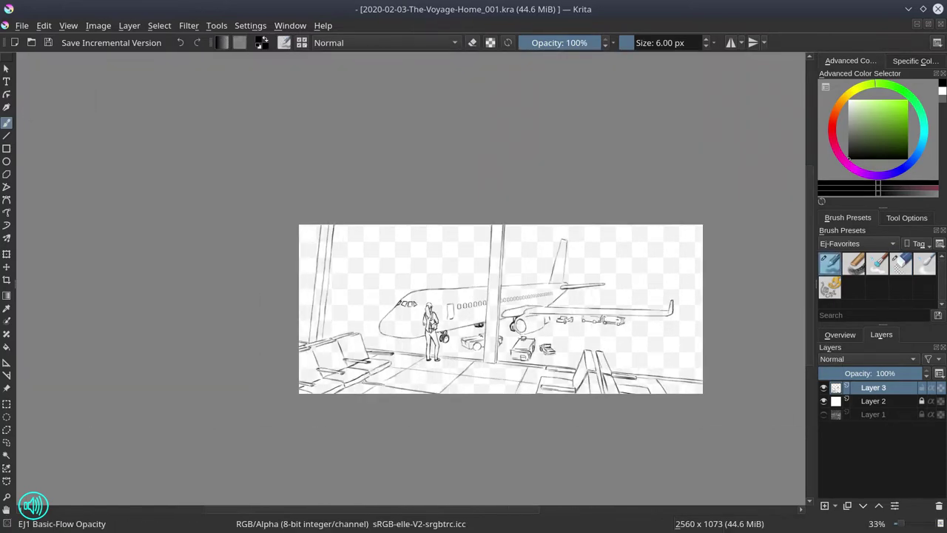
drag(325, 307, 347, 308)
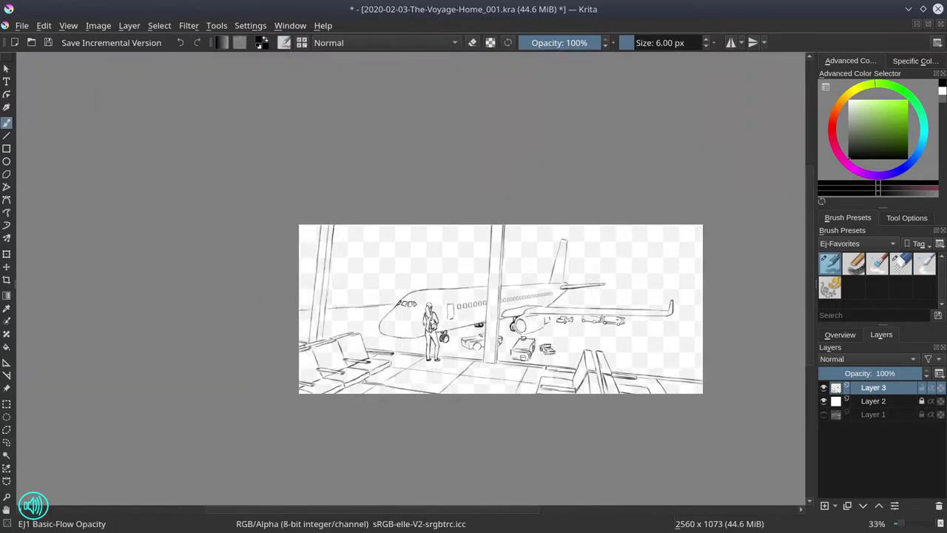
Save the sketch again with the render layer hidden.
key(e)
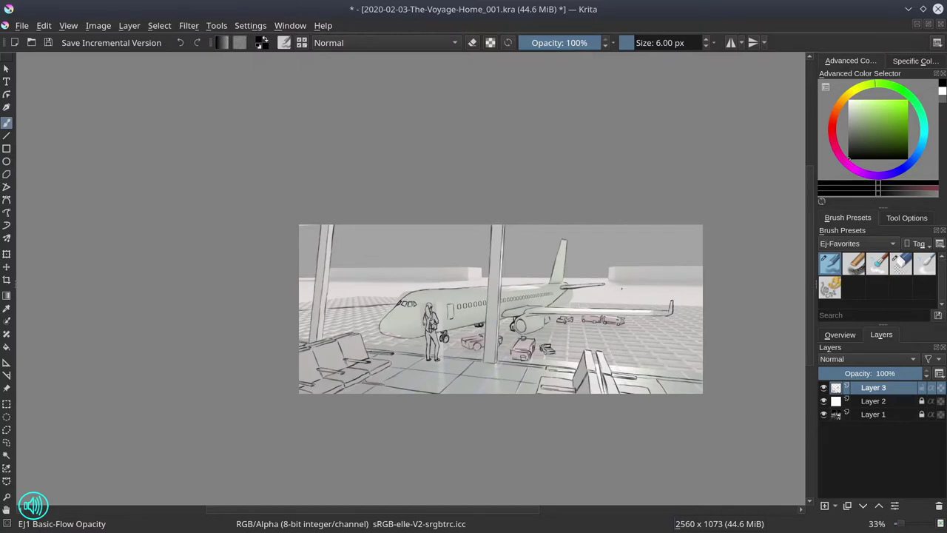
scroll(652, 289, up, 3)
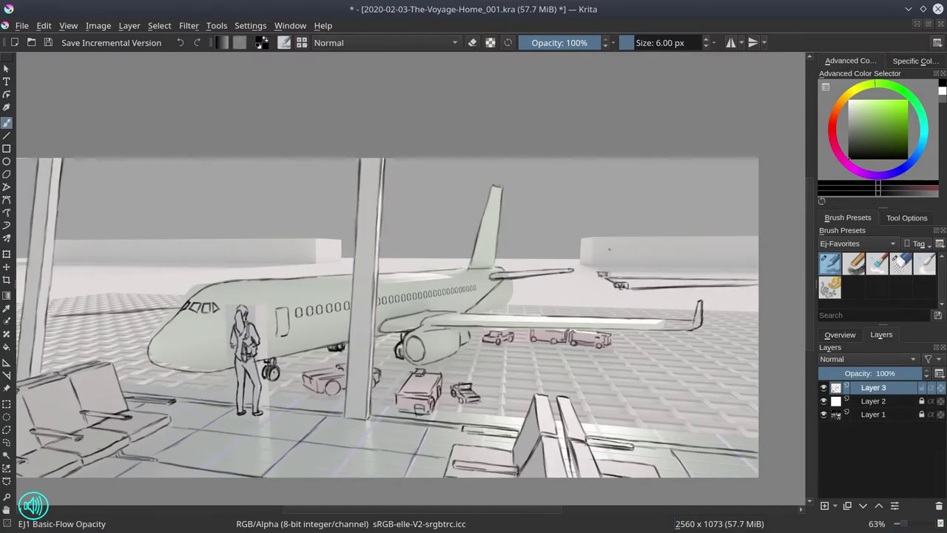
scroll(613, 276, down, 2)
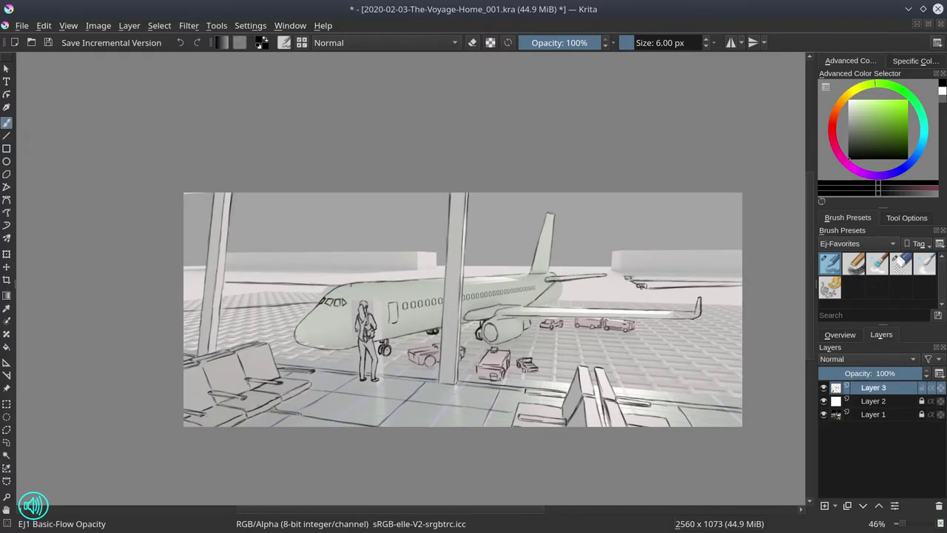
key(e)
key(e)
key(e)
key(e)
click(823, 414)
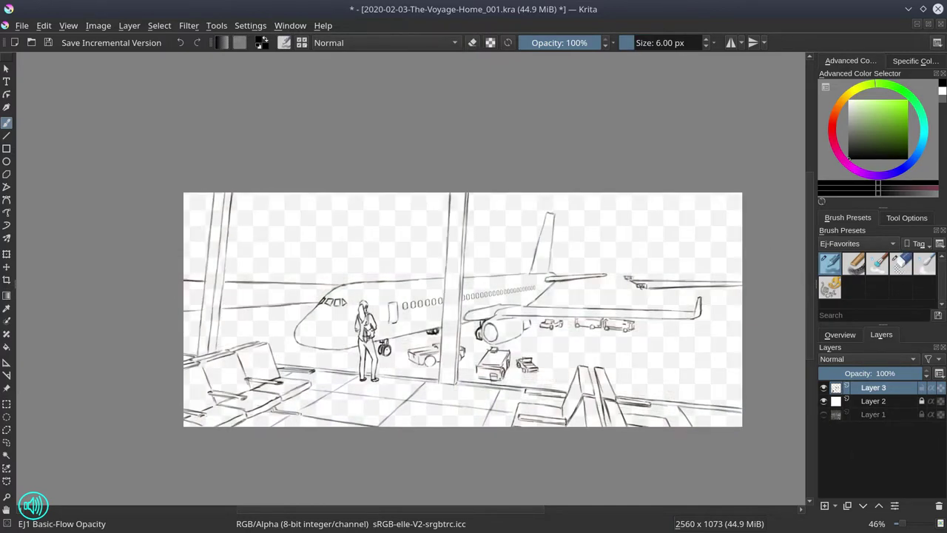
key(ctrl+s)
Undo and redo the last change, then erase a stray stretch of the horizon line.
key(ctrl+z)
key(e)
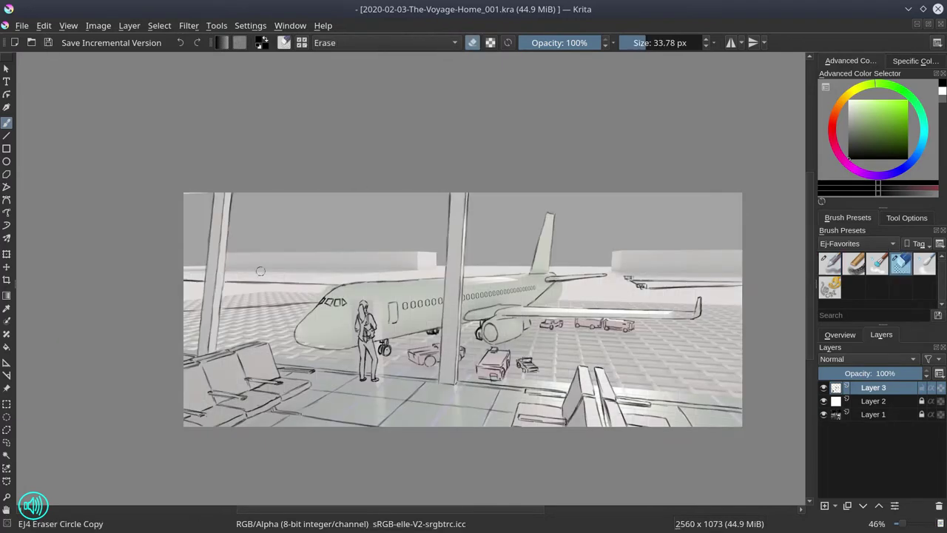
key(e)
scroll(194, 282, up, 5)
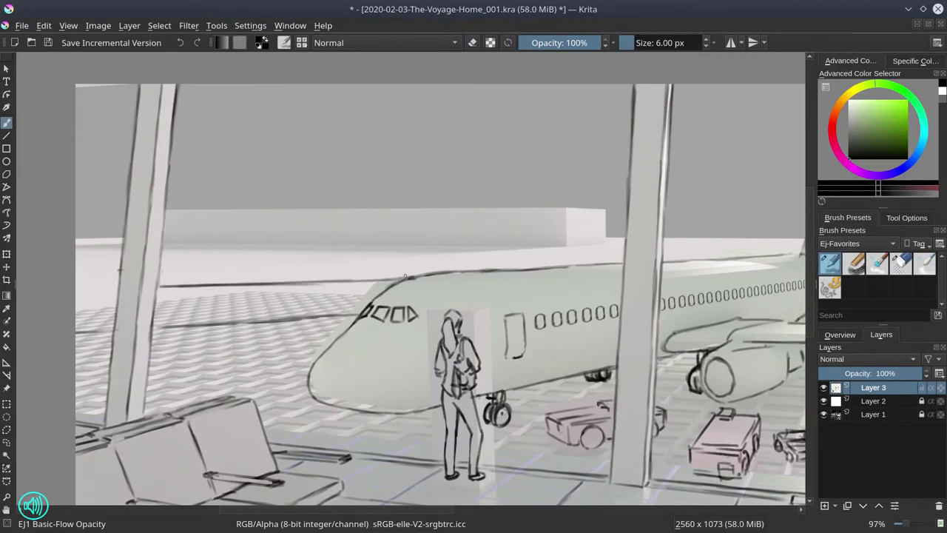
key(e)
key(e)
key(ctrl+shift+z)
scroll(293, 272, down, 5)
scroll(293, 272, up, 4)
Extend the horizon line to the plane's nose, save, and add a short stroke there.
key(e)
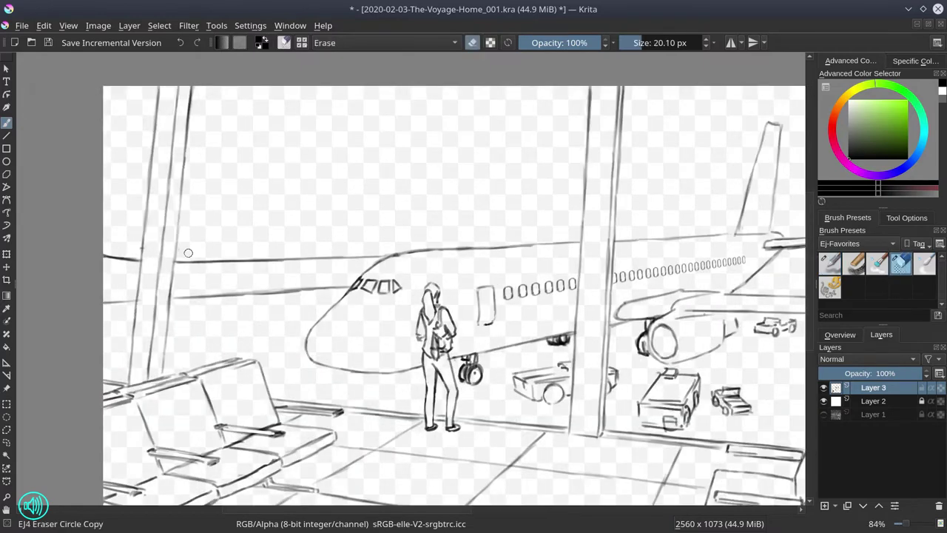
mouse_move(311, 257)
mouse_down()
mouse_move(194, 259)
mouse_move(374, 265)
mouse_up()
key(e)
mouse_move(325, 268)
mouse_down()
mouse_move(227, 272)
mouse_move(227, 281)
mouse_up()
scroll(296, 282, down, 4)
scroll(295, 281, up, 3)
key(e)
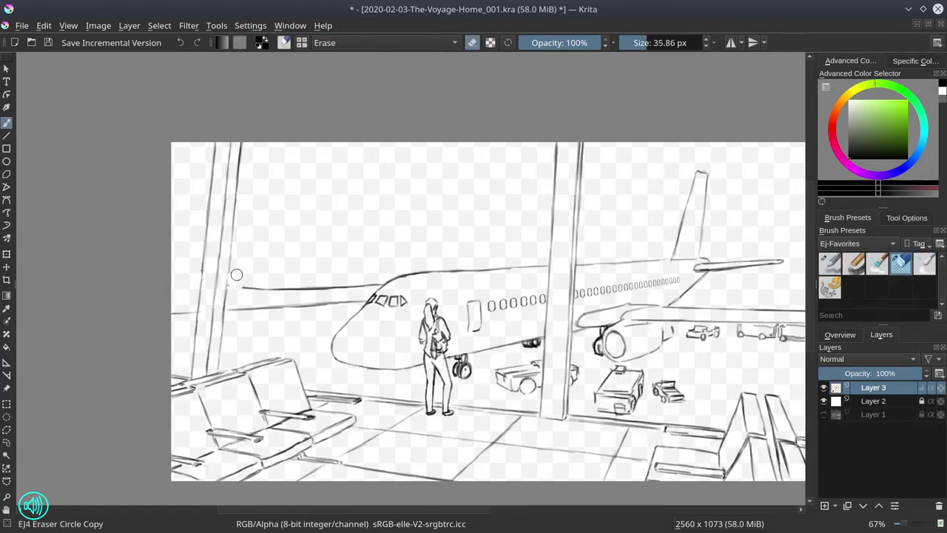
key(e)
key(e)
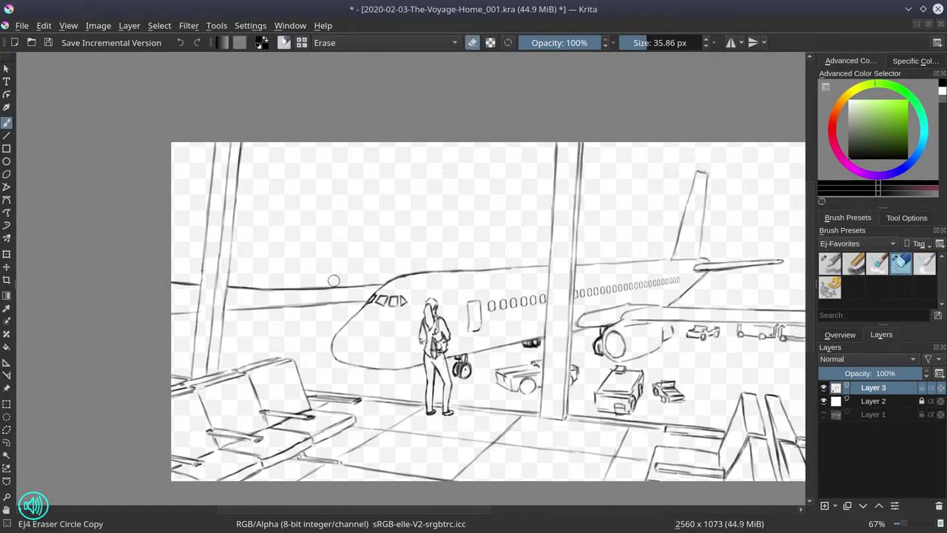
key(e)
key(ctrl+s)
click(823, 414)
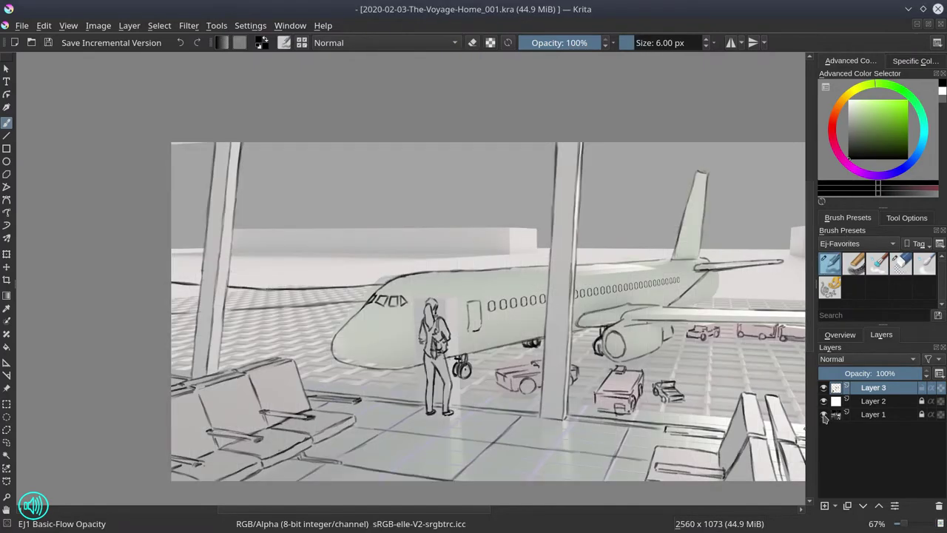
drag(291, 245, 311, 248)
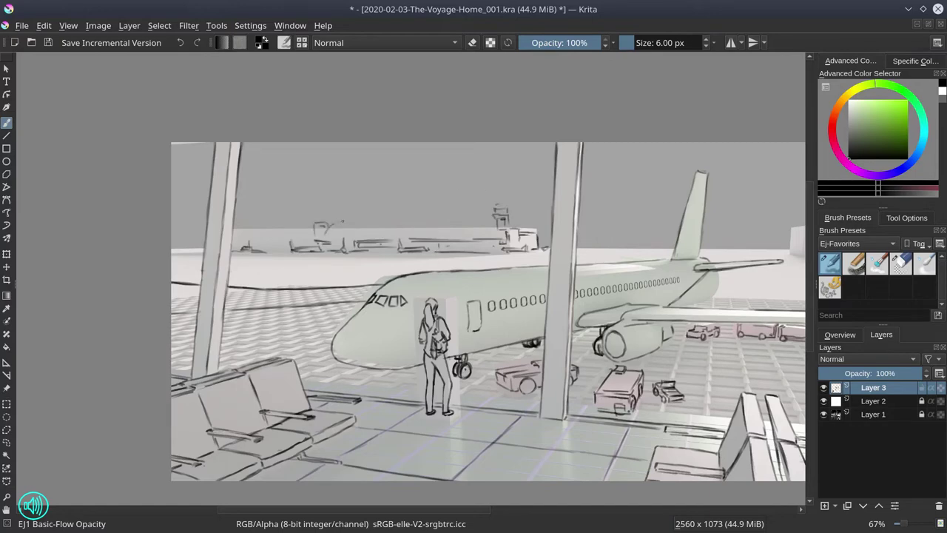
Sketch a distant plane's fuselage and a domed hangar on the horizon, then save.
drag(342, 222, 494, 228)
click(824, 415)
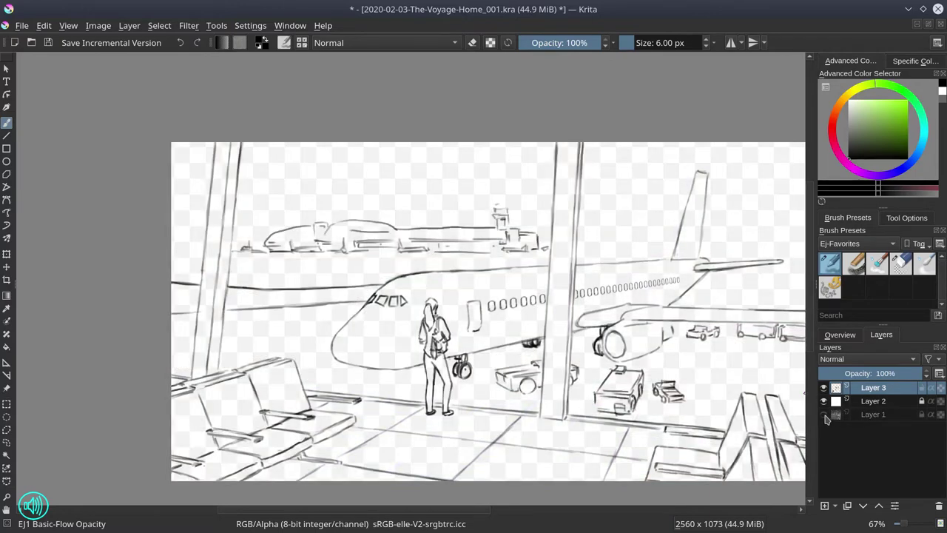
click(823, 414)
drag(521, 242, 611, 213)
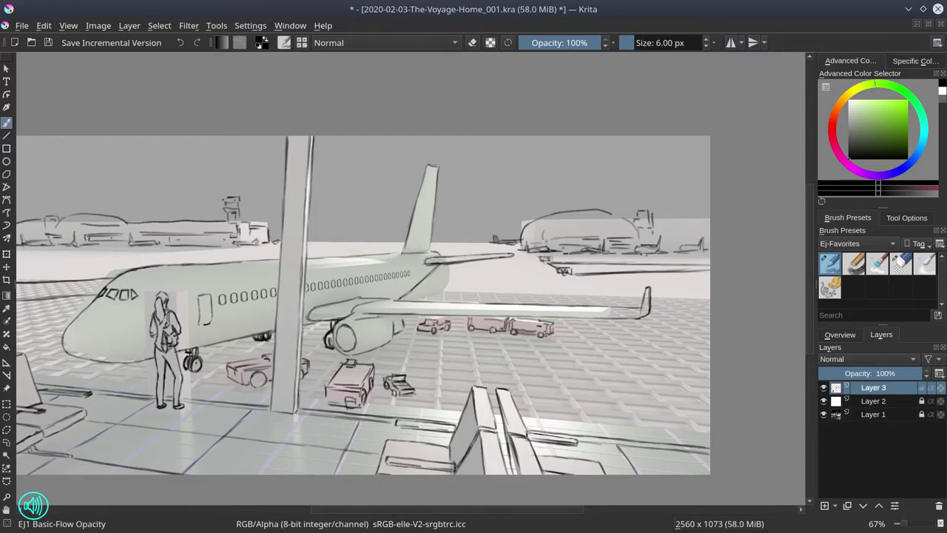
scroll(225, 264, down, 3)
scroll(226, 263, up, 1)
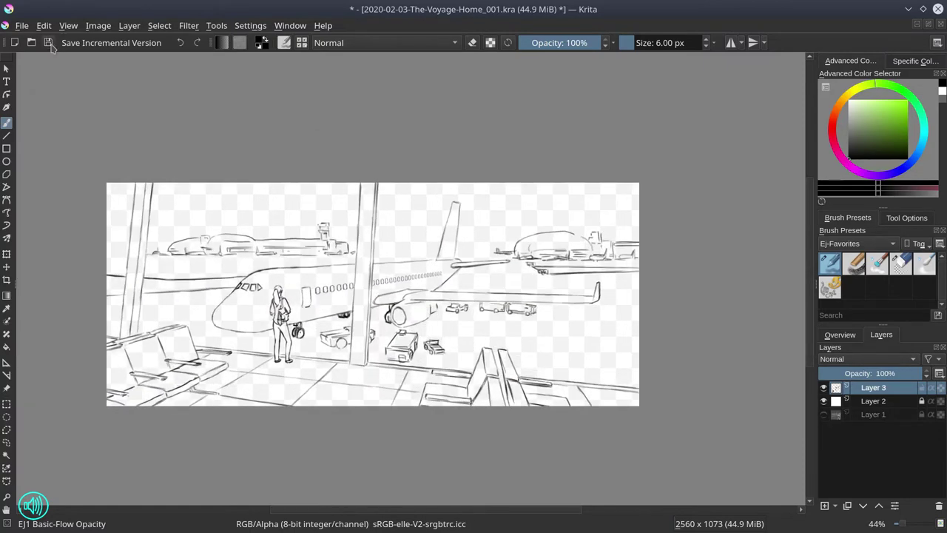
key(ctrl+s)
Add distant skyline shapes, erase stray strokes near the nose, draw a faint horizon line, and save.
scroll(336, 259, up, 3)
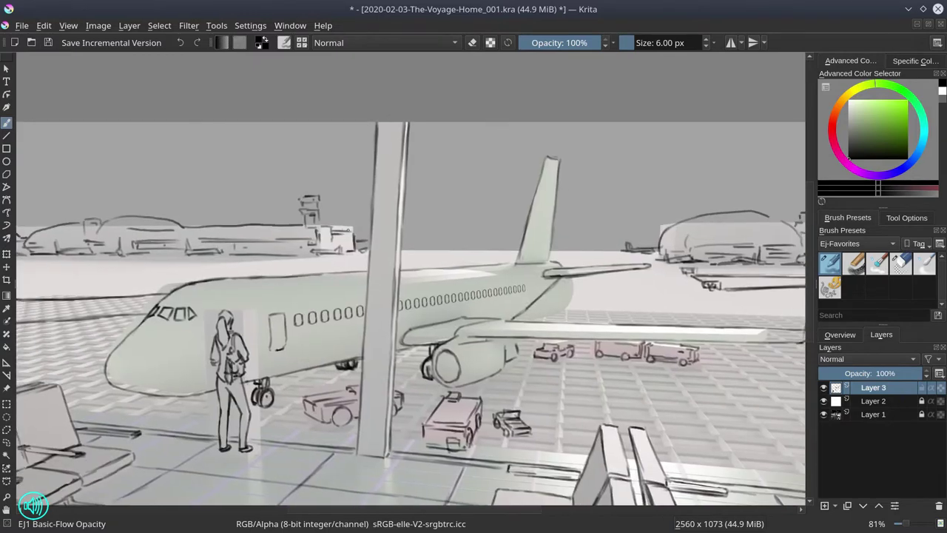
mouse_move(340, 226)
mouse_down()
mouse_move(507, 241)
mouse_move(663, 240)
mouse_up()
drag(402, 230, 624, 230)
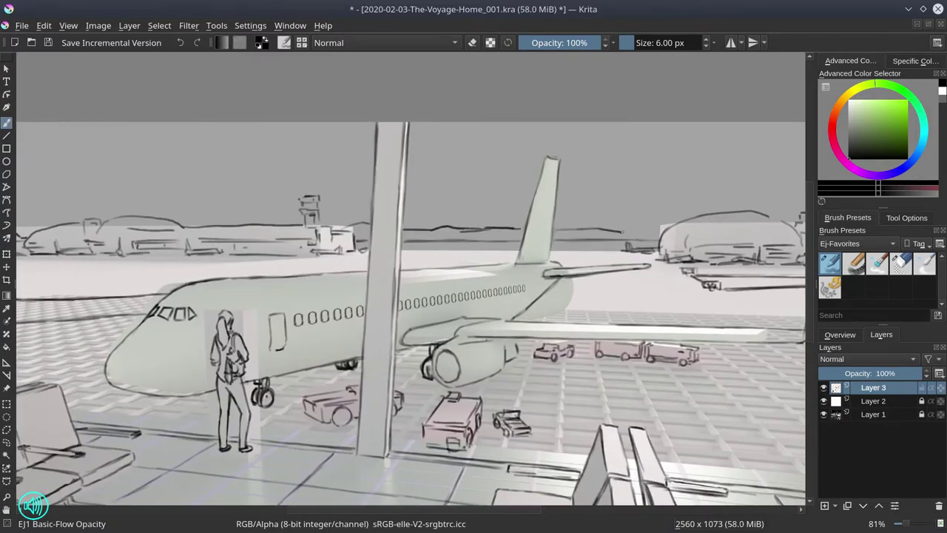
drag(444, 296, 259, 300)
scroll(485, 288, down, 5)
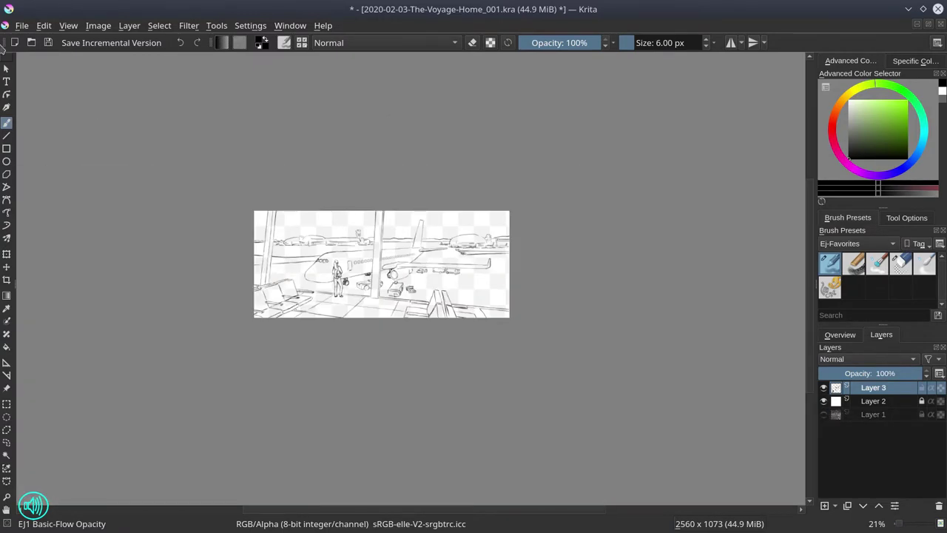
scroll(276, 277, up, 4)
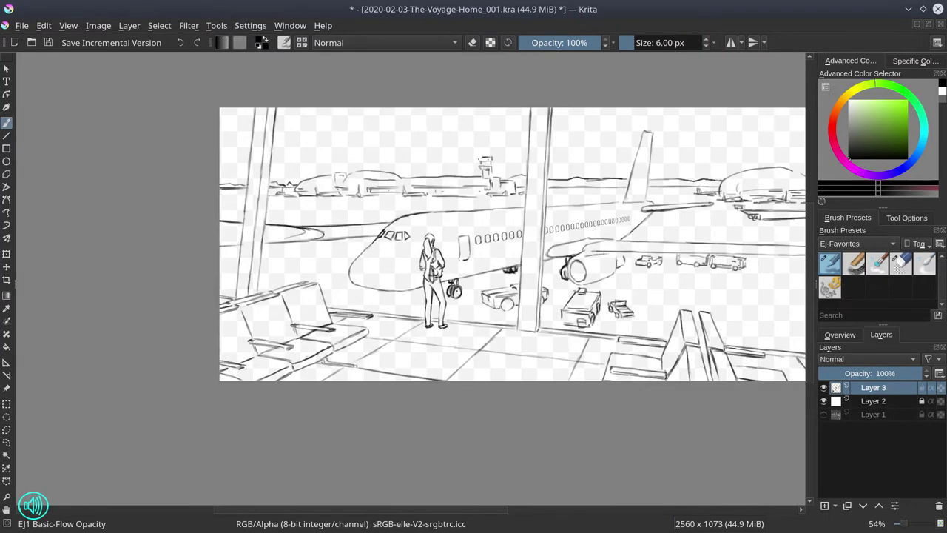
drag(392, 222, 318, 242)
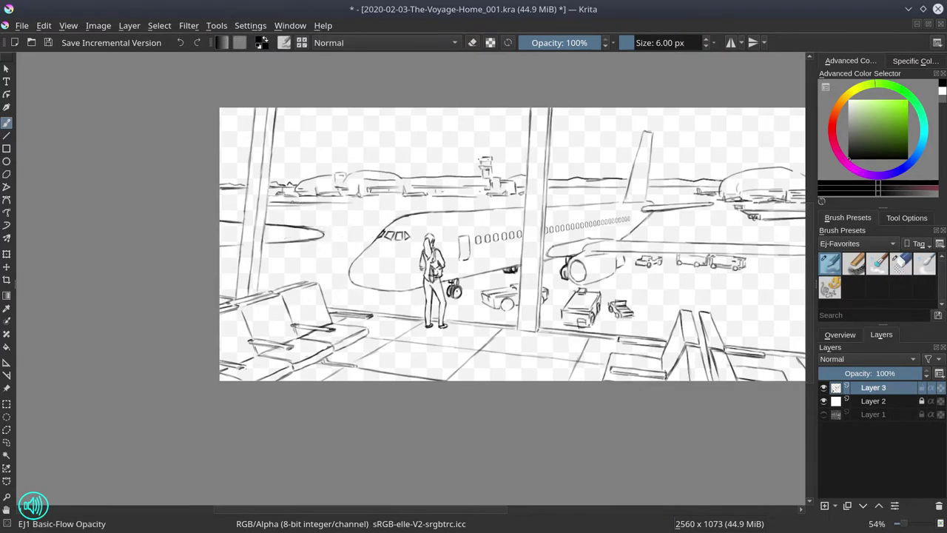
drag(268, 204, 410, 204)
scroll(614, 224, down, 2)
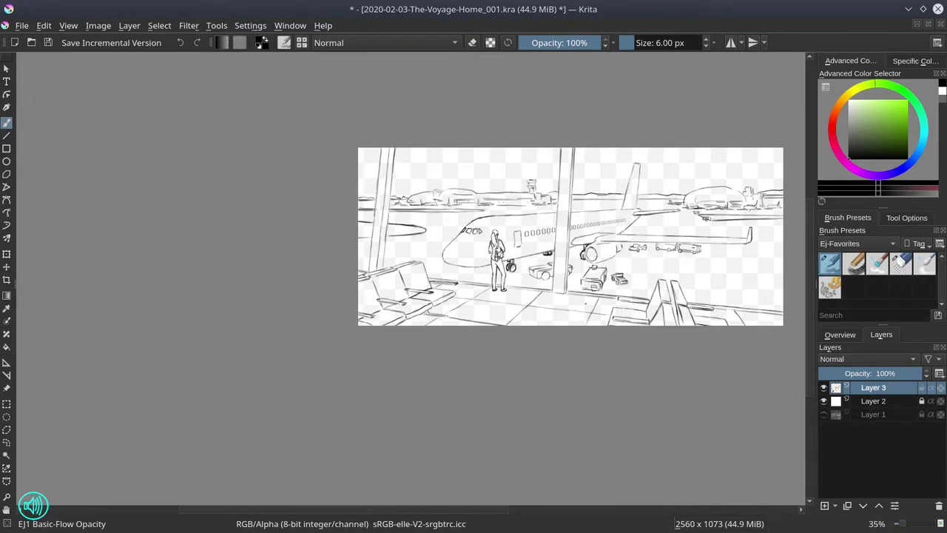
click(49, 42)
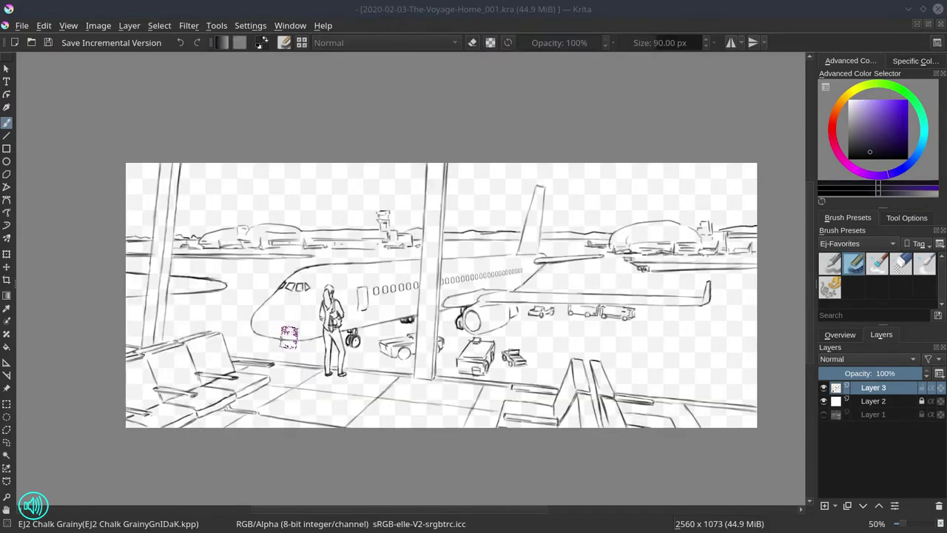
Duplicate the line-art layer, add an empty Layer 4, and switch the canvas to sub-windows.
key(ctrl+j)
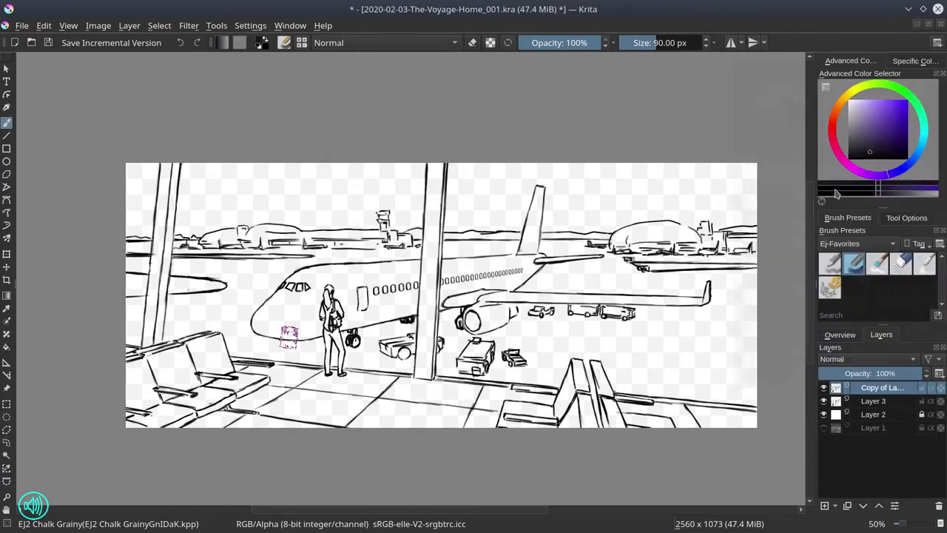
key(Insert)
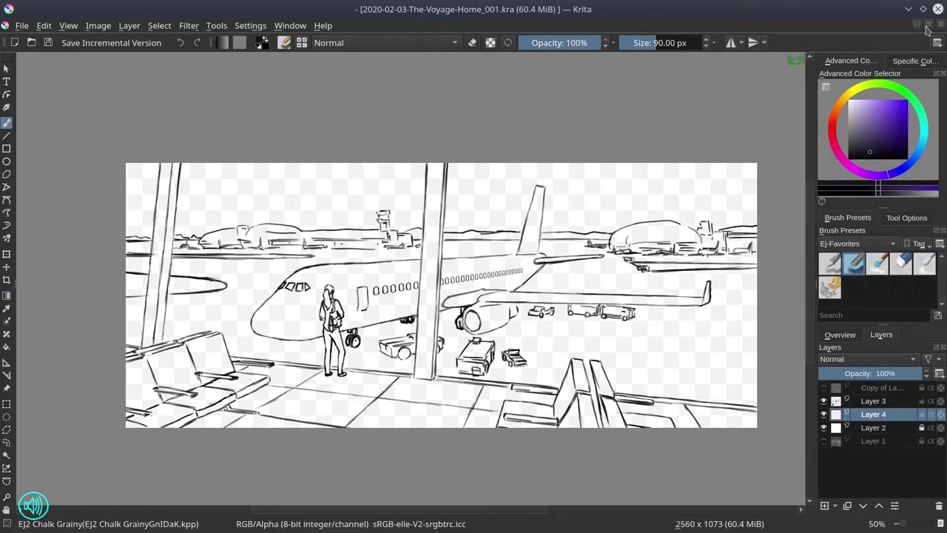
click(929, 25)
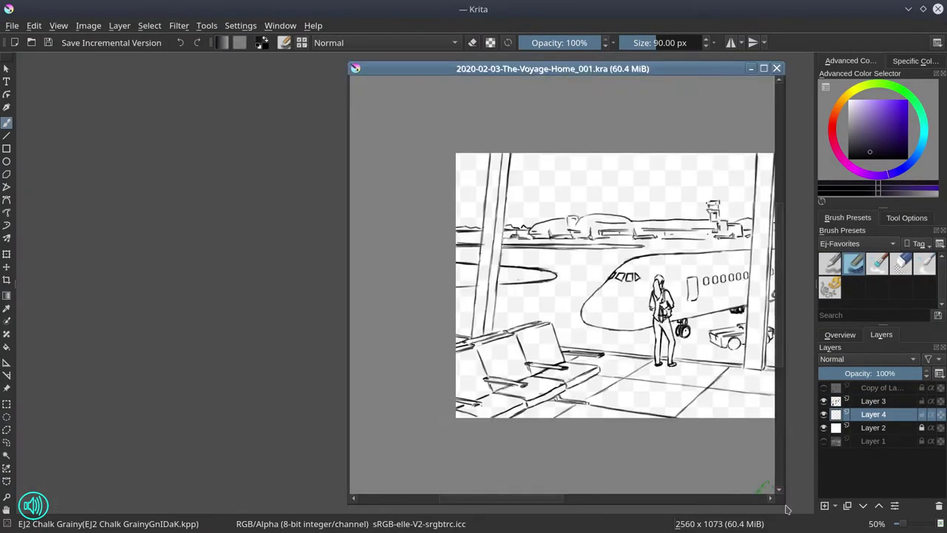
Open 2020-02-03-The-Voyage-Home-Render001.png beside the sketch, resize its window, and reactivate the sketch.
key(ctrl+o)
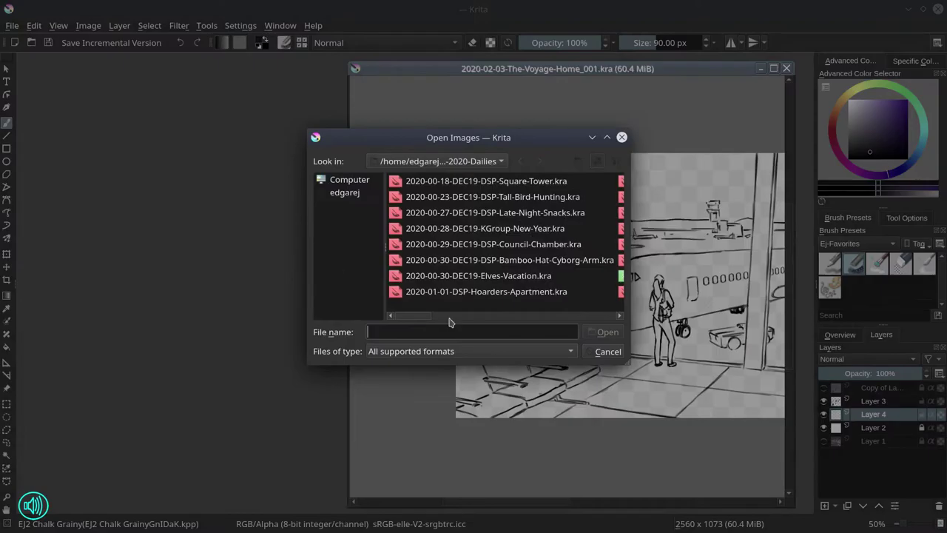
key(Return)
drag(153, 171, 343, 509)
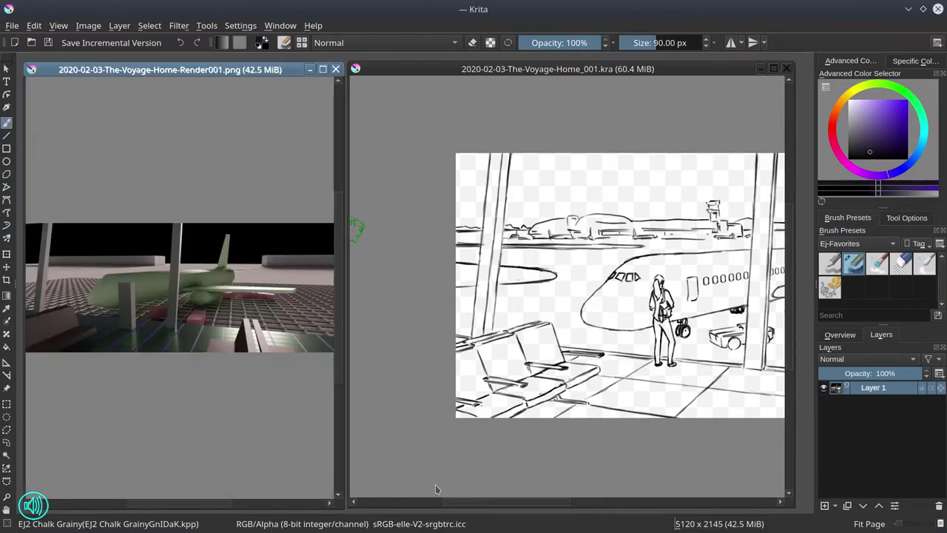
click(544, 82)
Fit the painting in view and block in orange, teal, pink and red strokes across the sky.
scroll(562, 281, down, 2)
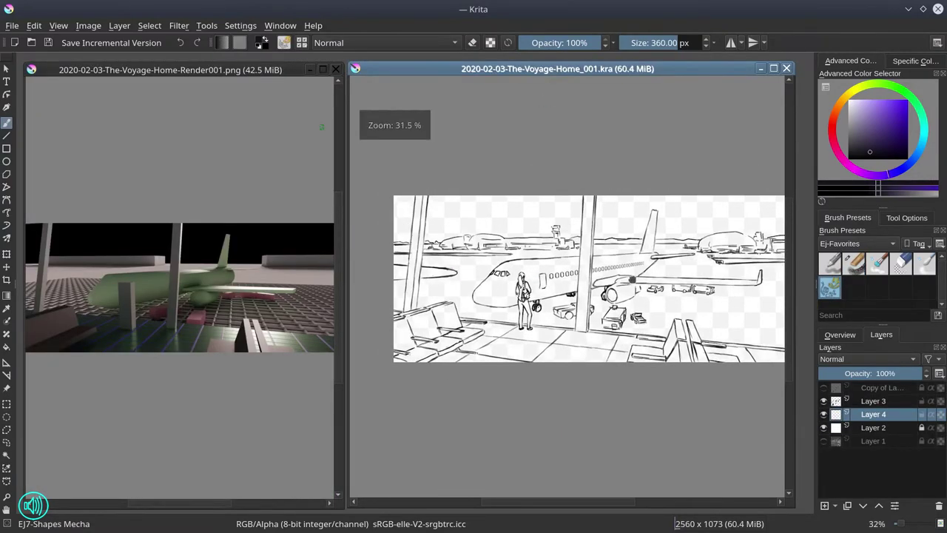
drag(904, 111, 899, 119)
drag(407, 222, 732, 221)
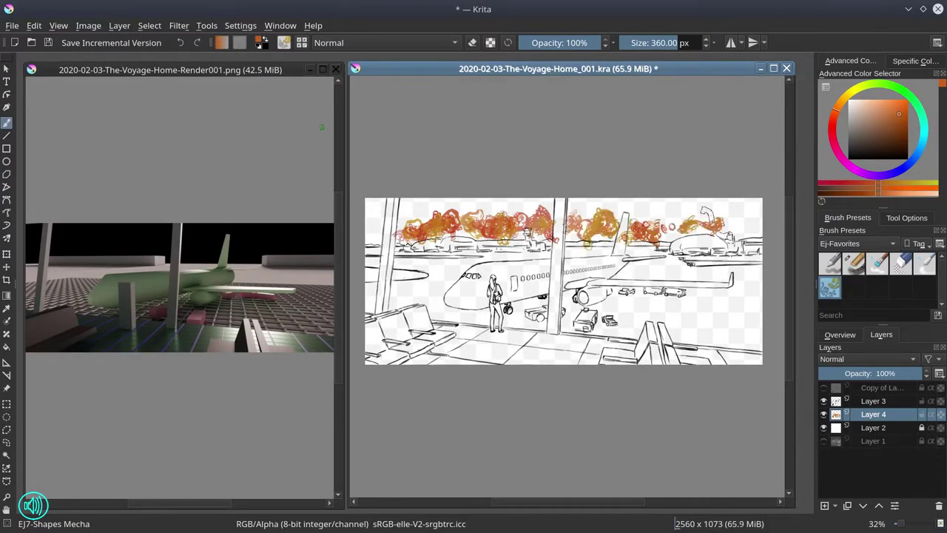
drag(644, 214, 740, 219)
click(921, 137)
drag(400, 207, 740, 211)
click(834, 120)
drag(370, 214, 755, 222)
mouse_move(562, 222)
mouse_down()
mouse_move(755, 226)
mouse_move(643, 222)
mouse_move(665, 226)
mouse_up()
click(843, 116)
With a smaller brush, paint dark red along the skyline and green strokes left, middle and right.
click(670, 42)
click(864, 152)
drag(566, 244, 674, 244)
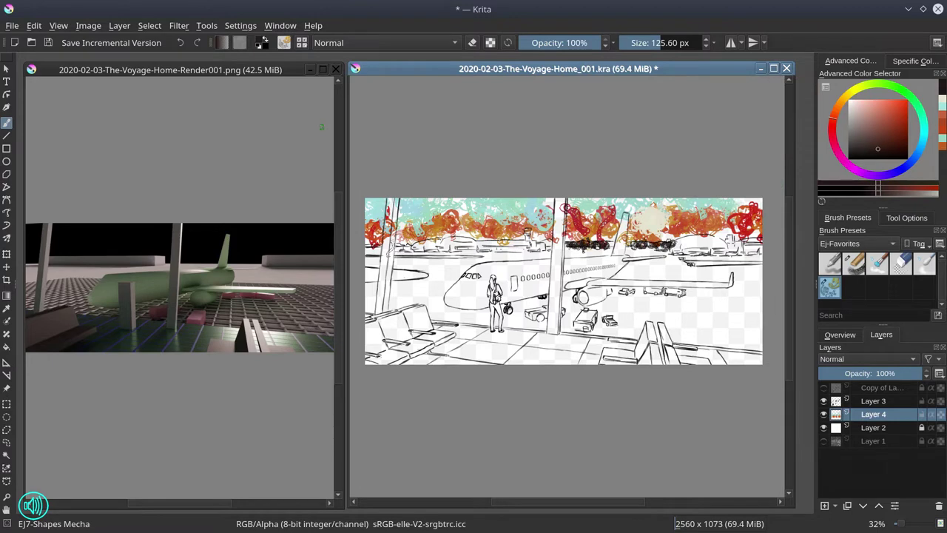
drag(388, 240, 411, 251)
click(902, 88)
click(878, 127)
drag(366, 275, 427, 275)
key(bracketleft)
key(bracketleft)
drag(411, 256, 476, 259)
drag(694, 263, 762, 264)
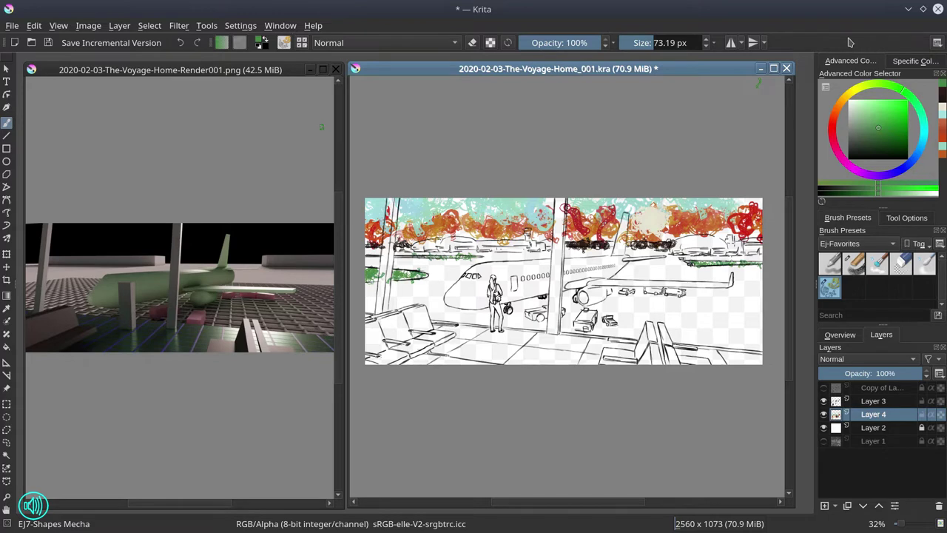
Scribble grey and dark bluish tones across the middle and lower part of the scene.
key(x)
mouse_move(481, 255)
mouse_down()
mouse_move(703, 259)
mouse_move(393, 267)
mouse_up()
click(847, 191)
key(bracketright)
key(bracketright)
key(bracketright)
mouse_move(614, 310)
mouse_down()
mouse_move(644, 326)
mouse_move(732, 303)
mouse_move(518, 311)
mouse_move(384, 296)
mouse_up()
click(866, 150)
mouse_move(548, 310)
mouse_down()
mouse_move(466, 318)
mouse_move(578, 296)
mouse_move(617, 333)
mouse_move(636, 285)
mouse_move(680, 292)
mouse_up()
Add darker scribbles over the lower right of the scene and save the document.
key(bracketleft)
click(859, 125)
click(853, 137)
drag(592, 325, 644, 337)
drag(614, 311, 733, 325)
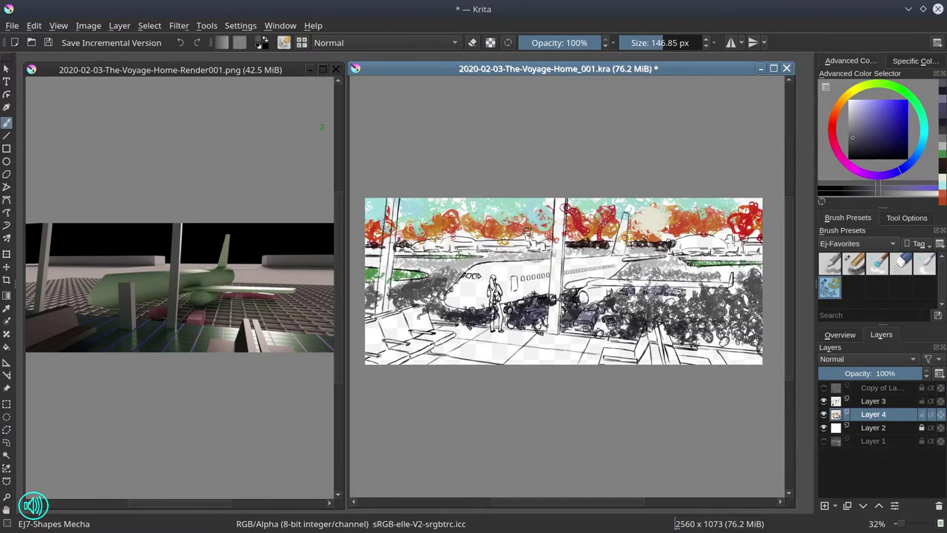
drag(688, 274, 673, 303)
key(l)
key(bracketleft)
key(ctrl+s)
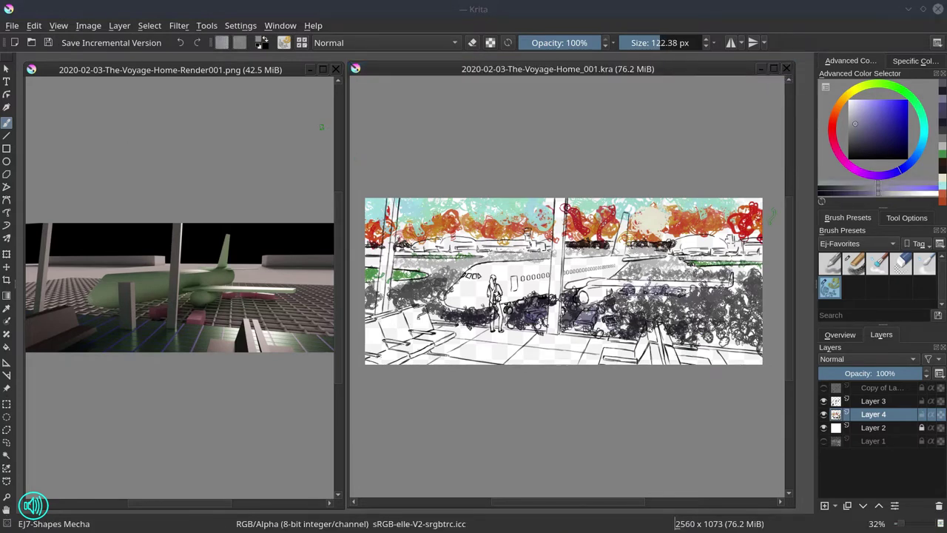
Add fine dark strokes along the skyline with a progressively smaller brush.
mouse_move(440, 244)
mouse_down()
mouse_move(533, 244)
mouse_move(422, 250)
mouse_up()
key(bracketleft)
click(860, 150)
click(867, 151)
key(bracketleft)
mouse_move(688, 256)
mouse_down()
mouse_move(758, 241)
mouse_move(688, 250)
mouse_up()
key(bracketleft)
key(l)
key(l)
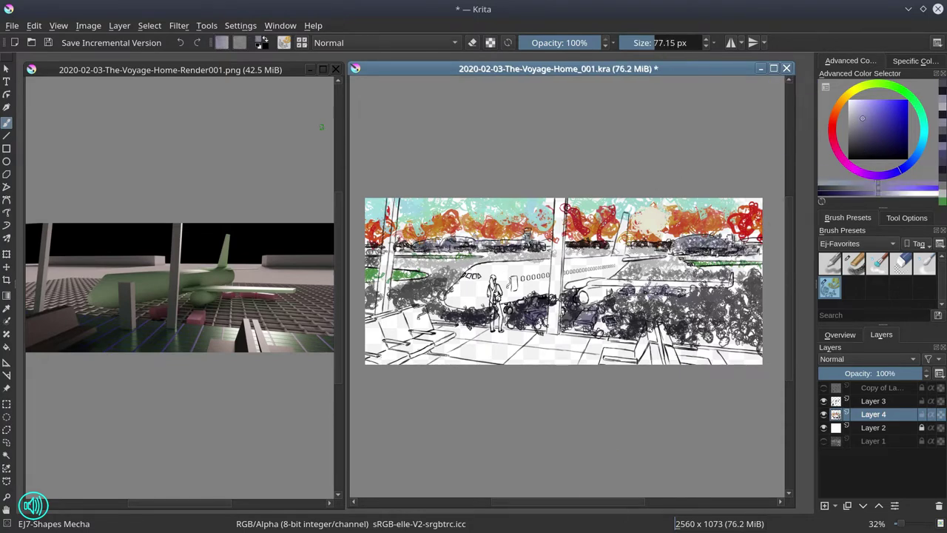
key(bracketright)
key(bracketright)
key(bracketright)
Paint lavender and dark strokes along the fuselage, a green vertical stroke, and strokes over the plane.
drag(470, 277, 551, 263)
drag(444, 290, 592, 270)
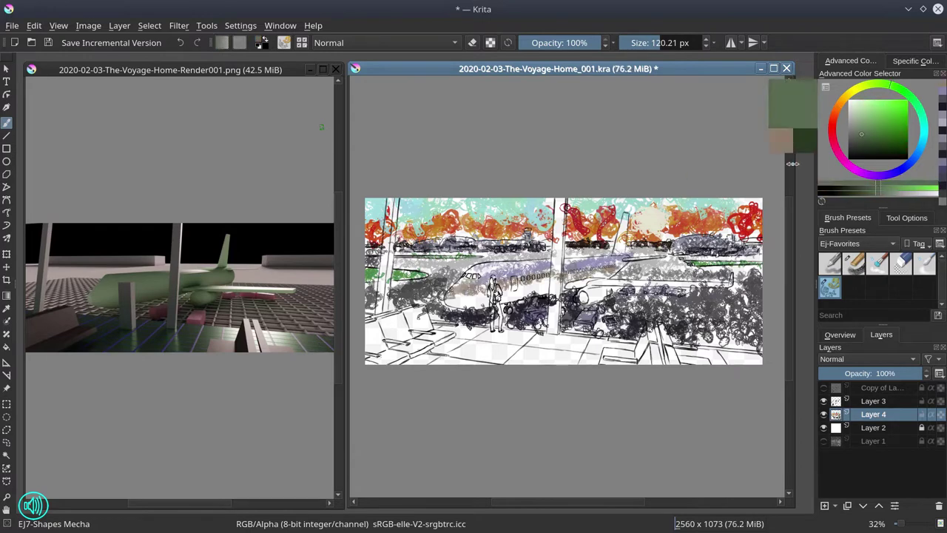
drag(622, 211, 621, 259)
mouse_move(732, 285)
mouse_down()
mouse_move(681, 281)
mouse_move(628, 261)
mouse_up()
key(bracketleft)
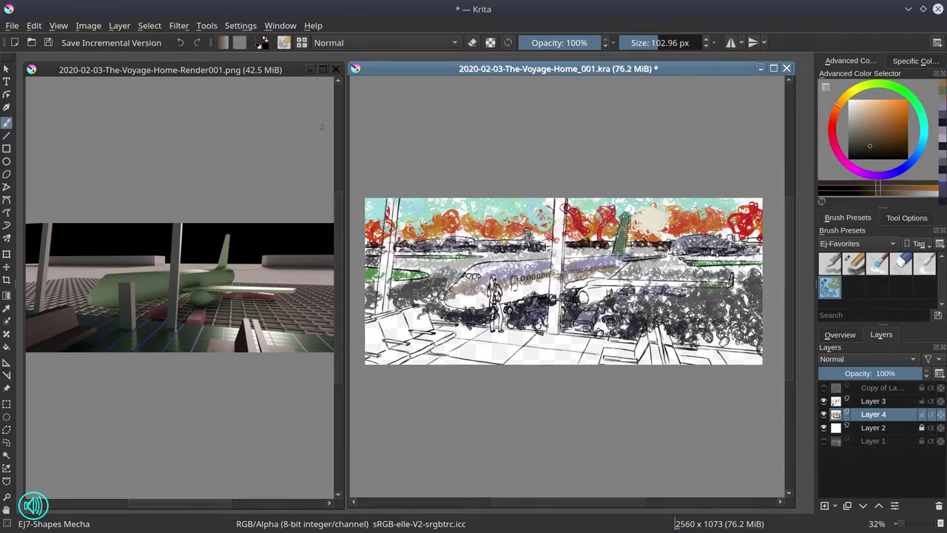
key(bracketright)
drag(444, 307, 492, 288)
drag(505, 296, 629, 266)
Briefly check the 3-D render reference by toggling Layer 2 and the render layer's visibility.
click(824, 427)
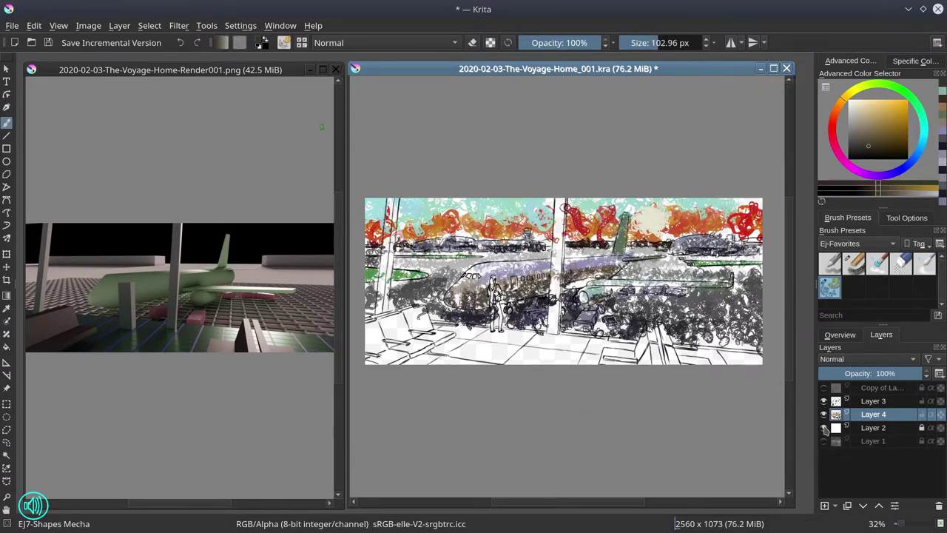
click(824, 441)
click(823, 441)
click(823, 428)
With a larger brush, paint dark strokes along the bottom of the canvas.
key(bracketright)
drag(370, 310, 436, 362)
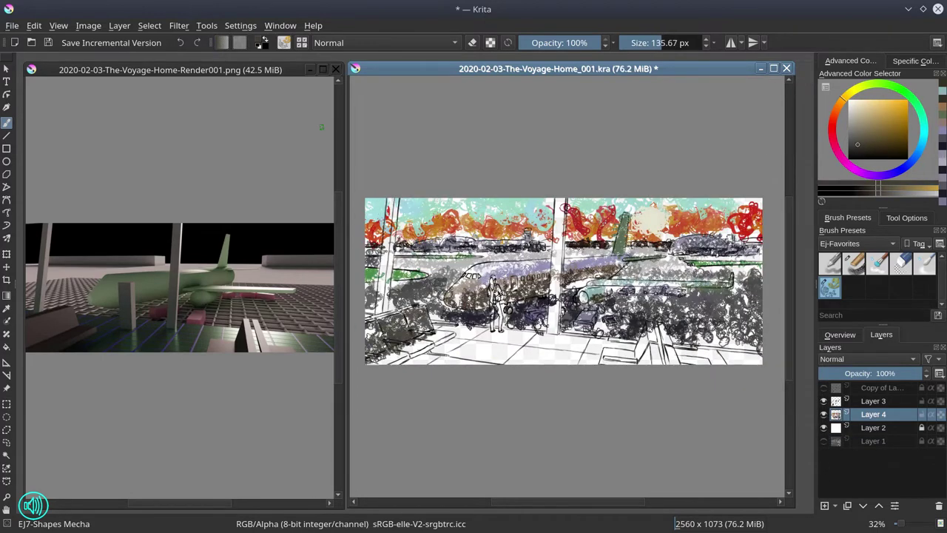
drag(370, 333, 451, 362)
drag(599, 325, 686, 363)
drag(644, 325, 677, 362)
drag(607, 340, 714, 362)
key(bracketright)
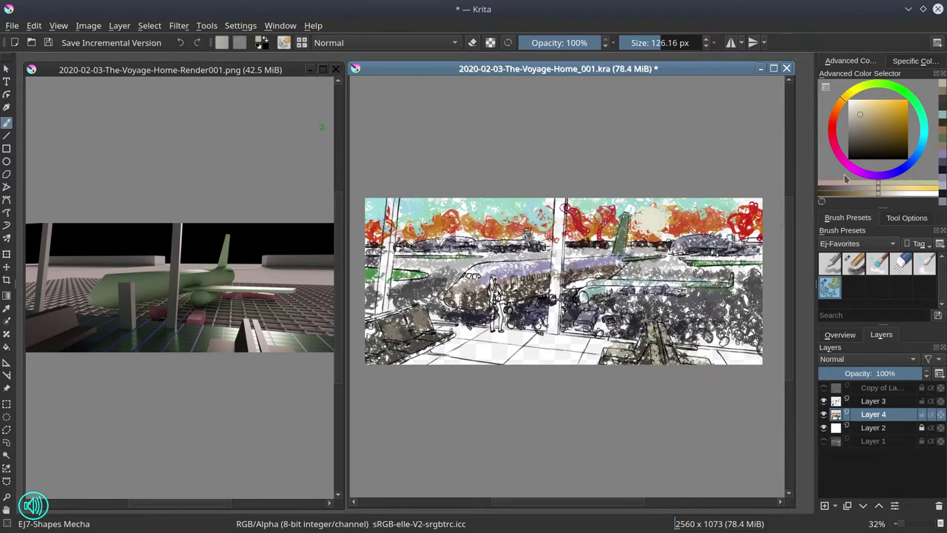
Paint greyish-blue strokes along the bottom and columns, a darker stroke near the figure, then save.
ctrl+click(784, 118)
drag(407, 355, 607, 359)
drag(691, 355, 762, 359)
drag(558, 200, 559, 333)
drag(389, 200, 392, 322)
drag(555, 329, 496, 362)
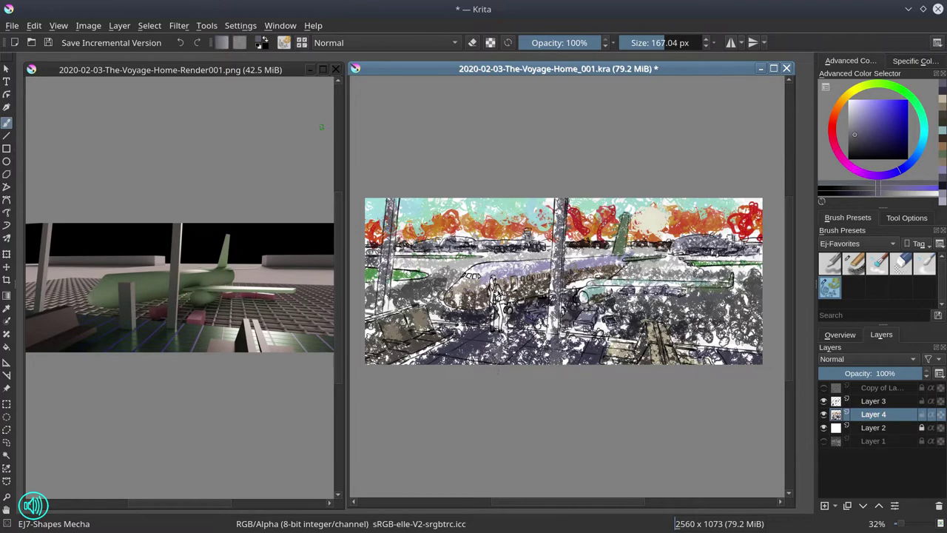
click(862, 156)
drag(862, 157, 884, 136)
key(bracketleft)
drag(495, 303, 502, 340)
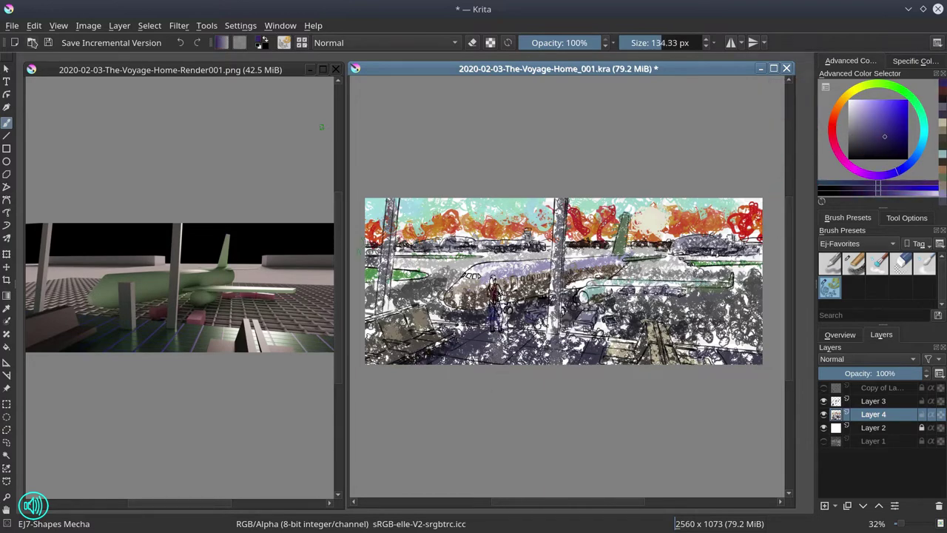
key(ctrl+s)
Hide Layer 4 and make a first Import Layer attempt with a photo from the texture folder.
click(835, 427)
click(824, 415)
click(12, 25)
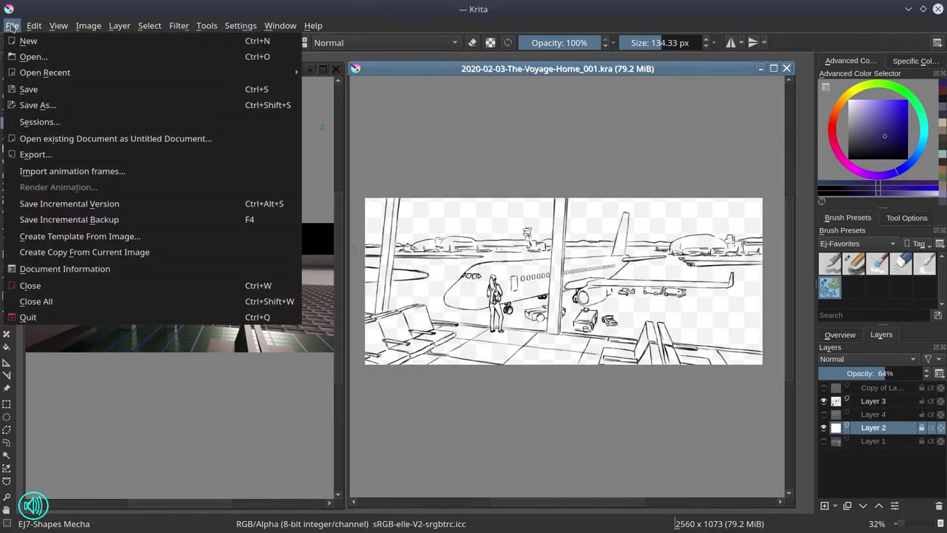
click(120, 25)
mouse_move(137, 104)
click(384, 159)
double_click(481, 275)
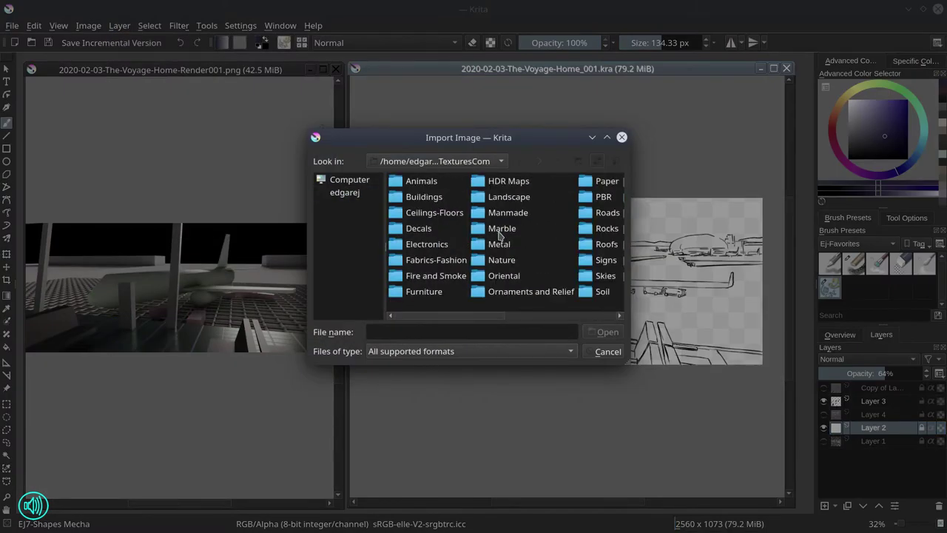
double_click(444, 259)
click(443, 244)
double_click(443, 244)
key(alt+Tab)
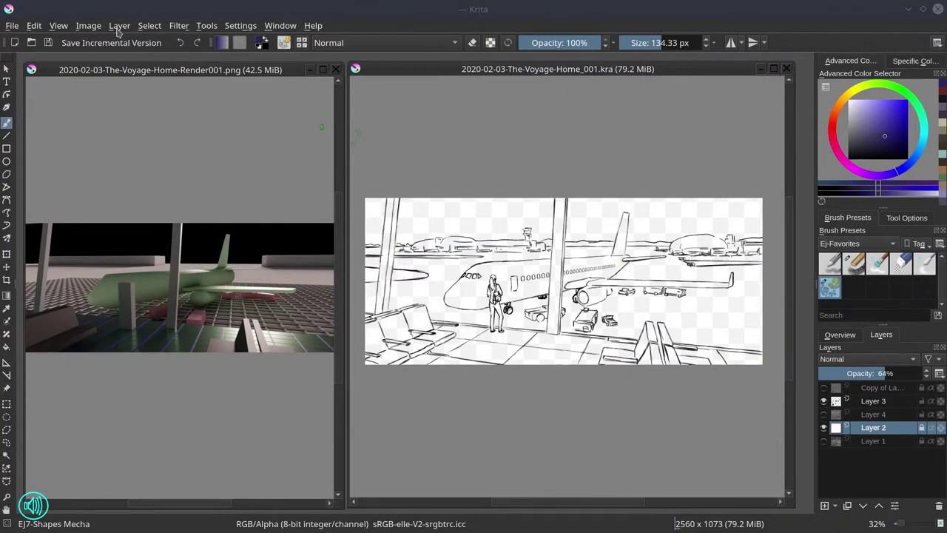
Import the sunset photo from the sky texture folder as a new layer.
click(119, 26)
mouse_move(226, 103)
click(363, 200)
double_click(481, 275)
double_click(444, 259)
double_click(443, 244)
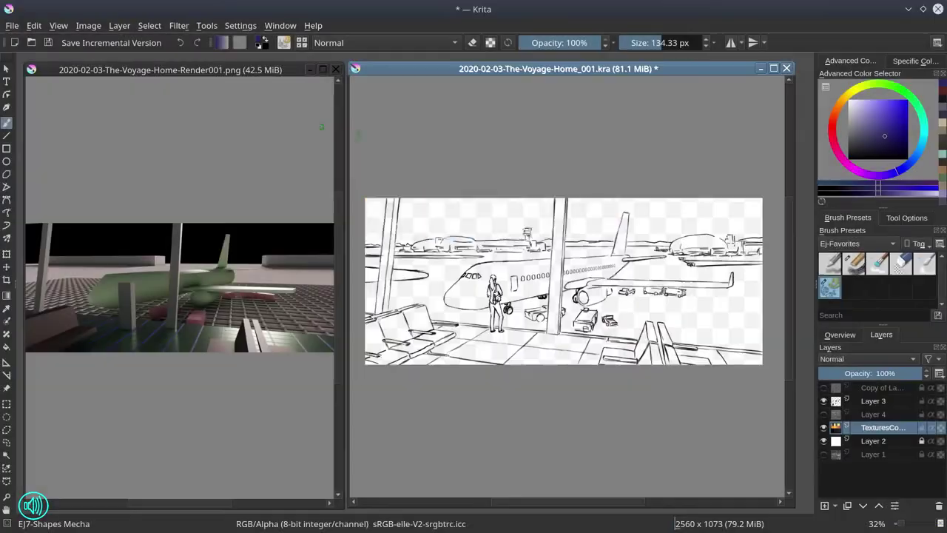
scroll(374, 226, up, 2)
Erase the sunset photo's dark lower part, move it above Layer 4, and set 72% opacity.
key(ctrl+r)
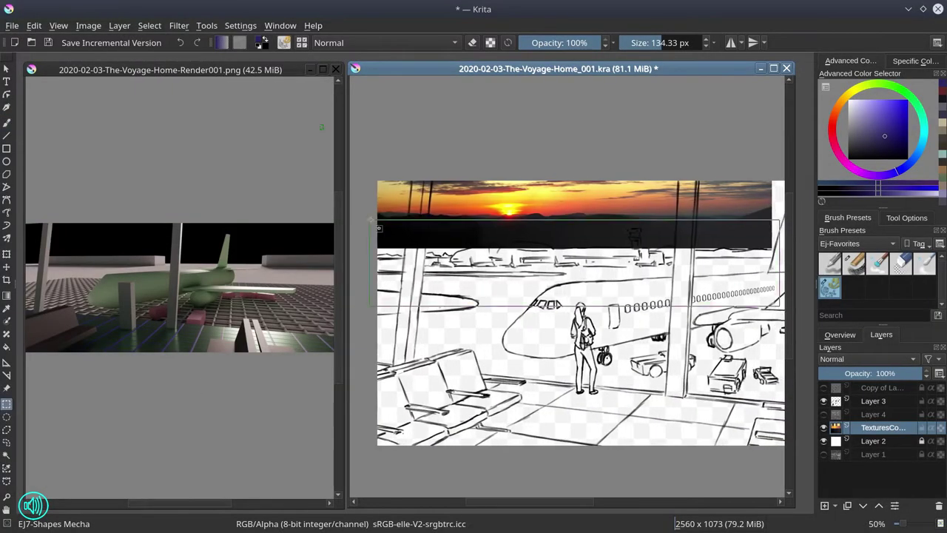
key(Delete)
key(ctrl+shift+a)
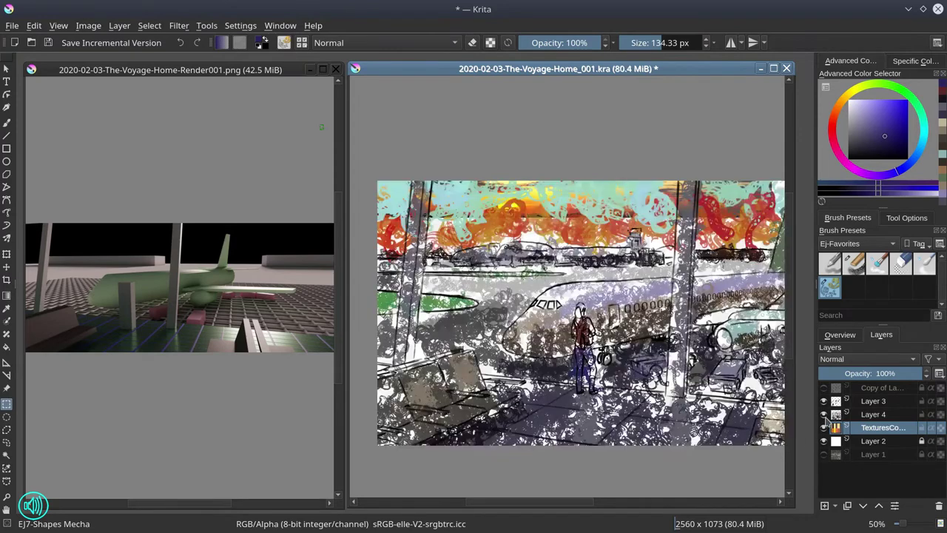
drag(880, 426, 880, 414)
click(895, 373)
key(minus)
key(minus)
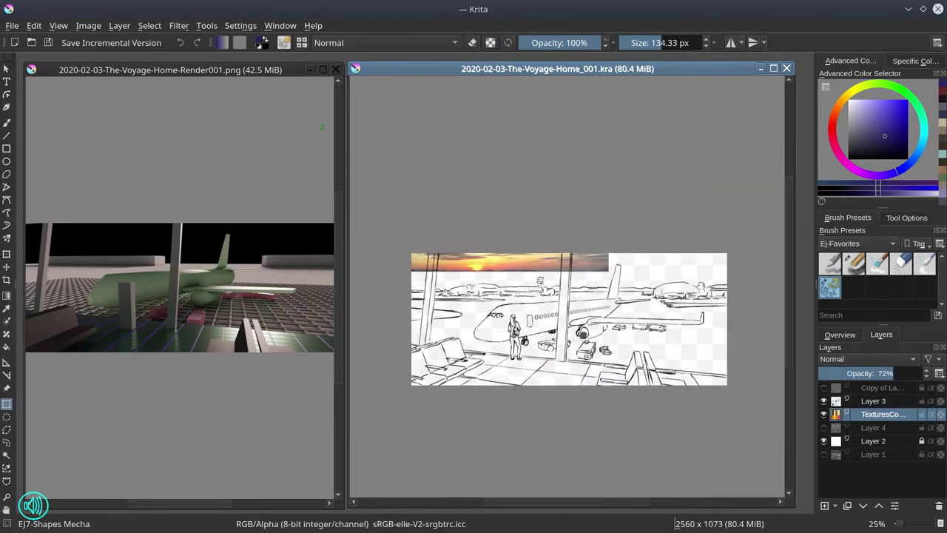
Stretch the sunset texture to the full canvas width and mirror the layer horizontally.
key(ctrl+t)
drag(608, 270, 816, 294)
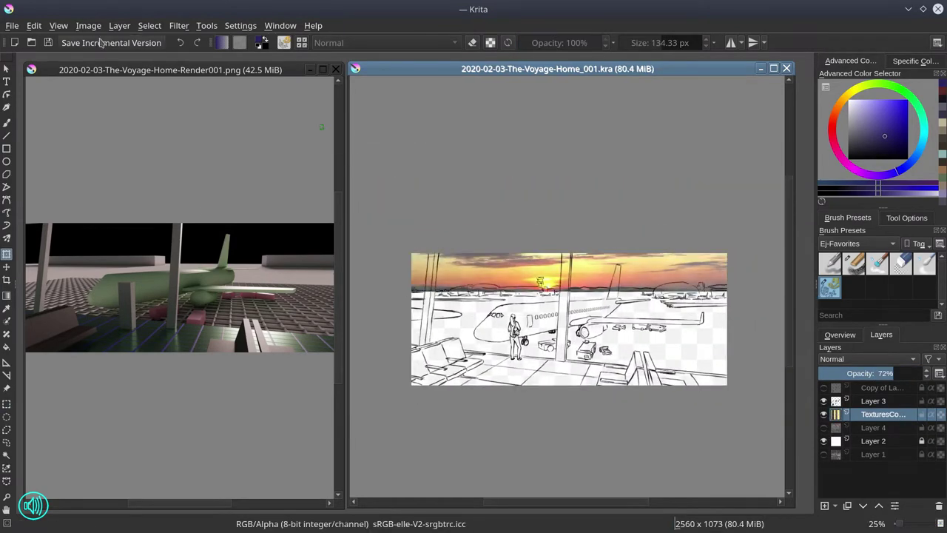
click(119, 25)
mouse_move(131, 169)
click(391, 169)
Move the sunset strip to the canvas top, showing Layer 4, the render and sketch, hiding Layer 2.
click(823, 427)
click(823, 400)
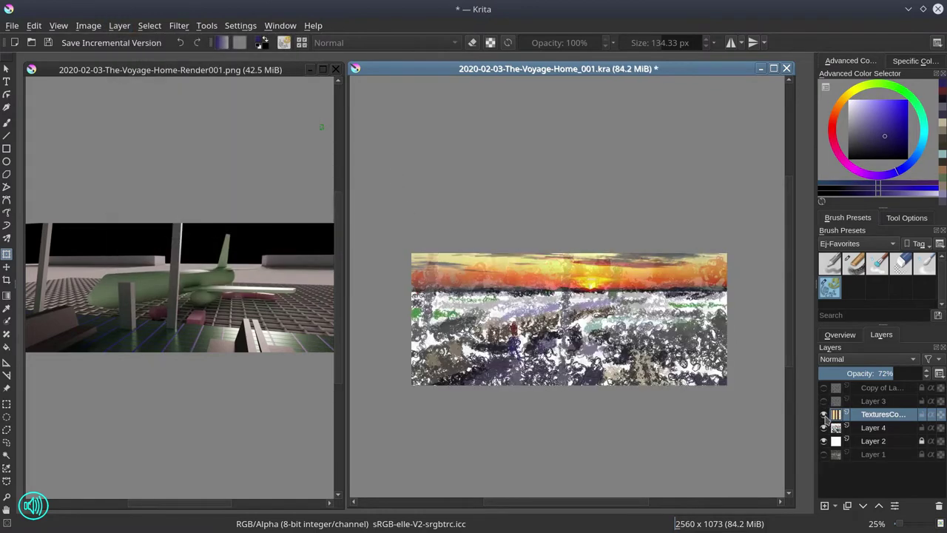
drag(562, 277, 592, 277)
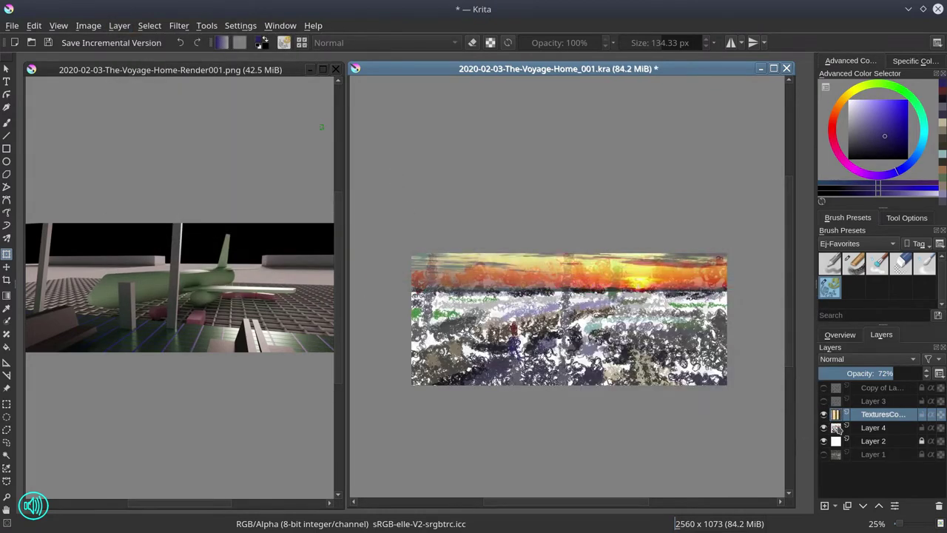
click(823, 440)
click(823, 454)
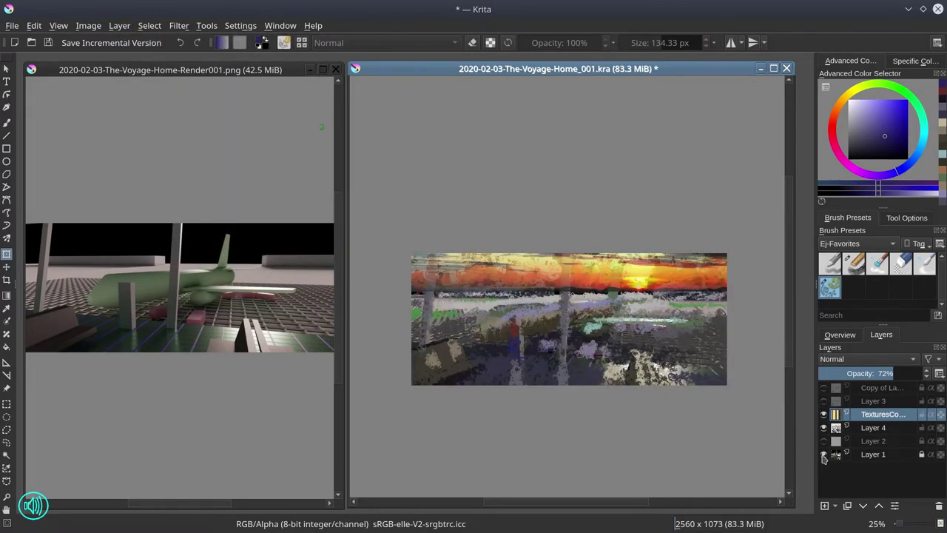
click(823, 400)
Duplicate the texture layer, cut out the selected sky area, and save the document.
key(ctrl+j)
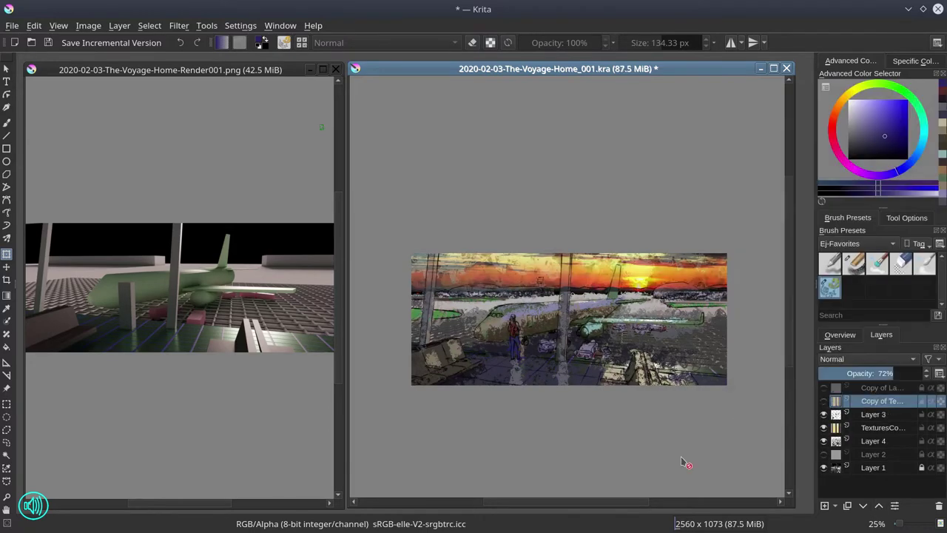
key(ctrl+z)
key(ctrl+z)
key(ctrl+z)
key(ctrl+z)
key(ctrl+z)
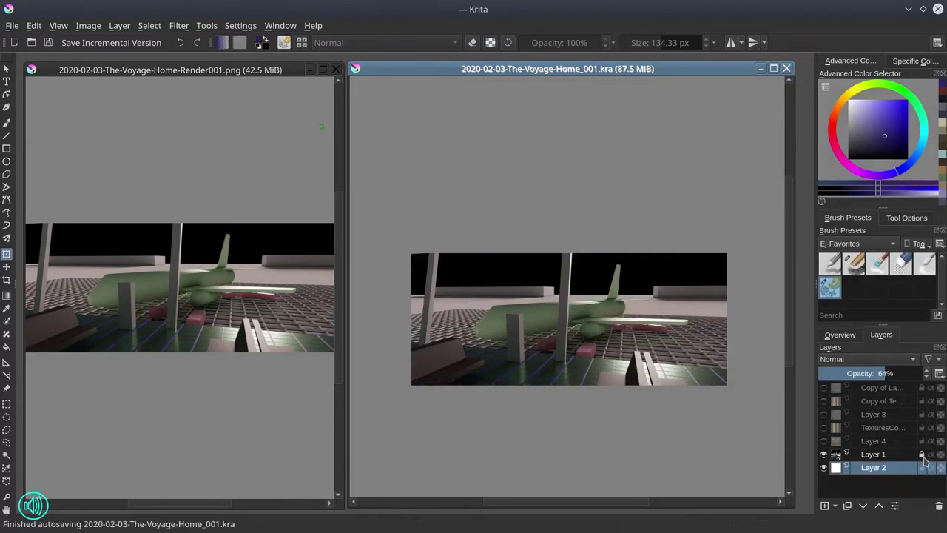
click(34, 25)
click(44, 72)
click(873, 468)
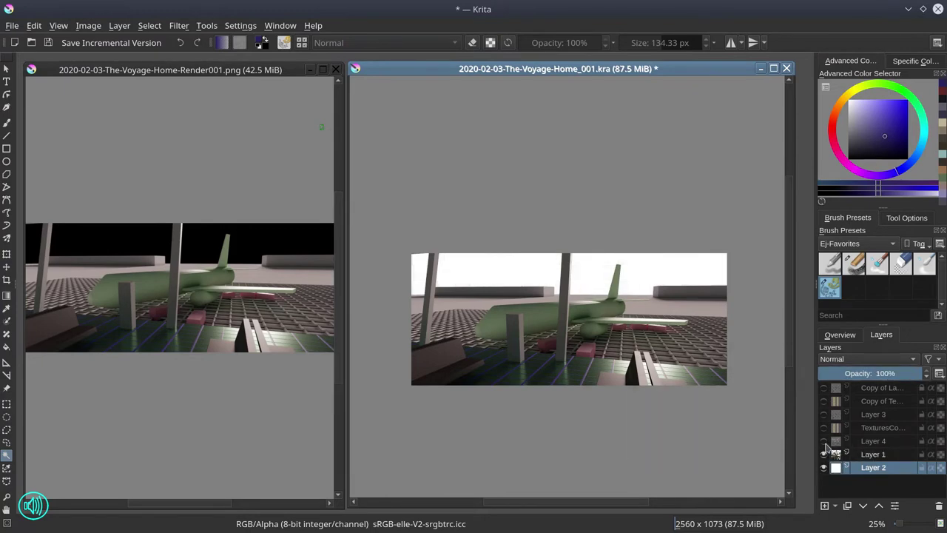
click(901, 418)
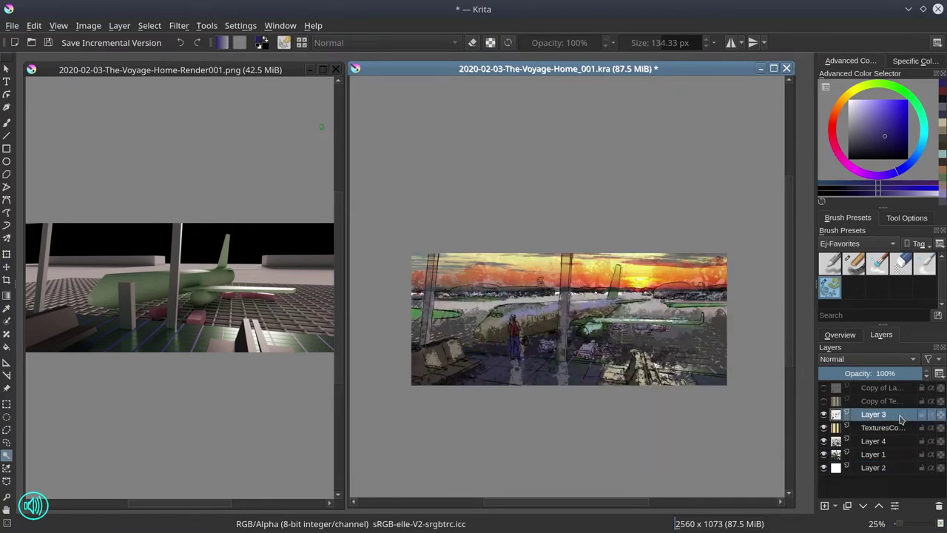
click(48, 42)
Add Layer 5 in Multiply mode and paint dark marks with the EJ7-Shapes Mecha brush.
click(825, 505)
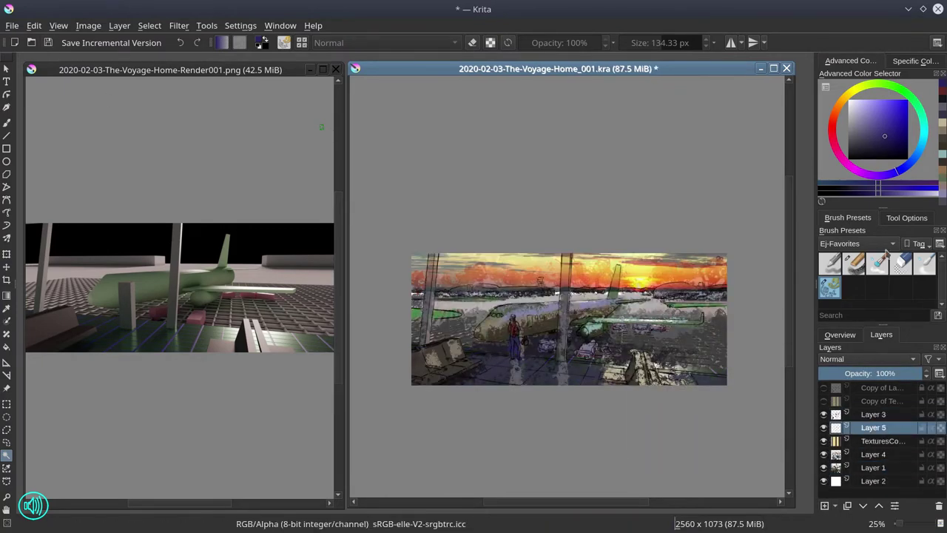
key(alt+shift+m)
key(slash)
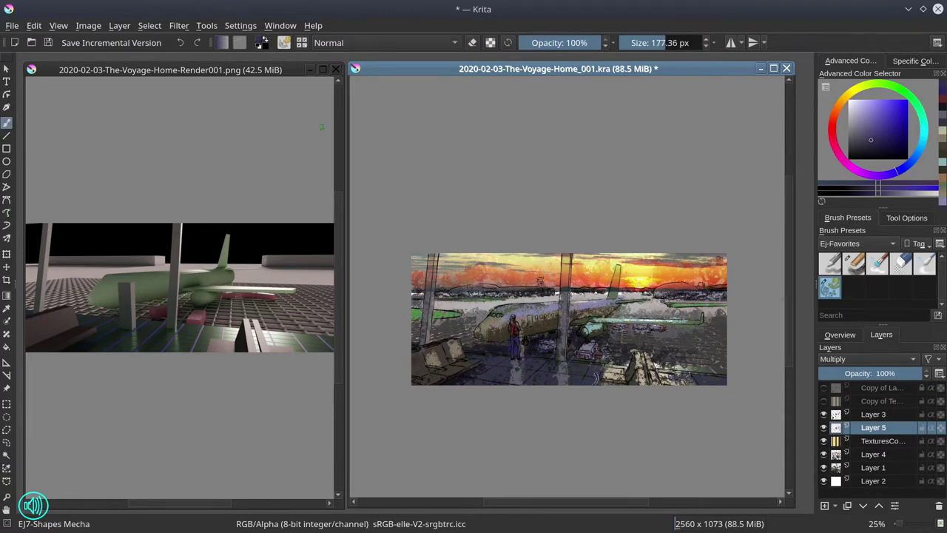
drag(522, 333, 554, 331)
Add Layer 6 in Color Dodge mode, switch between Layers 4 and 5, and save.
key(Insert)
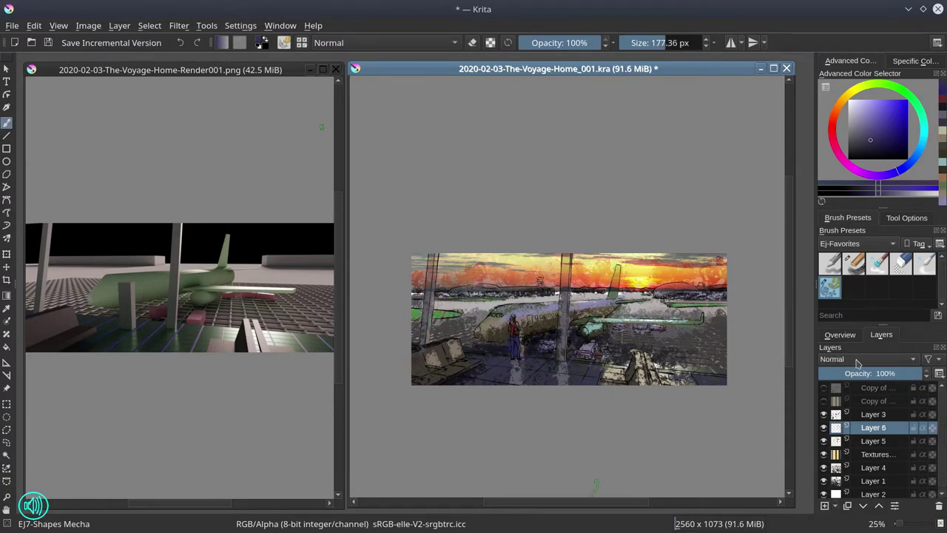
key(alt+shift+d)
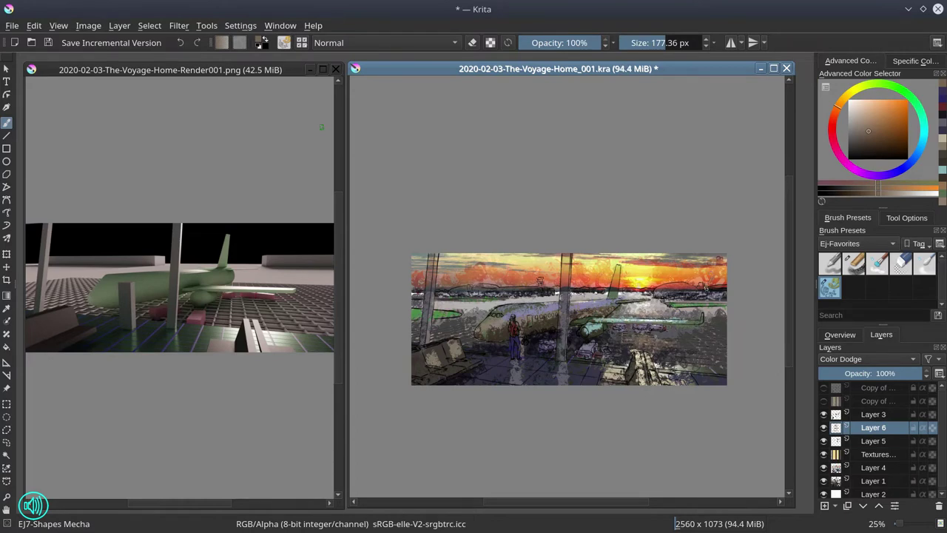
click(875, 468)
click(47, 42)
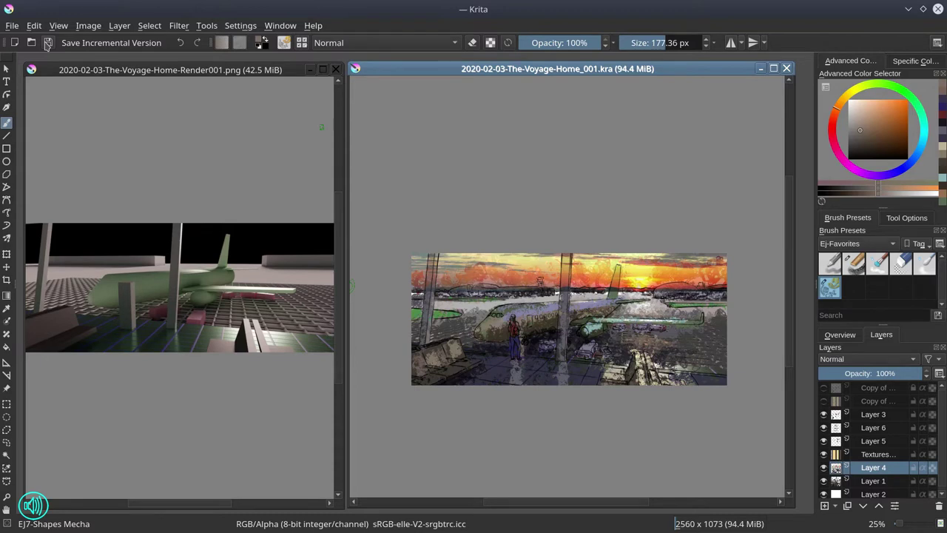
click(840, 336)
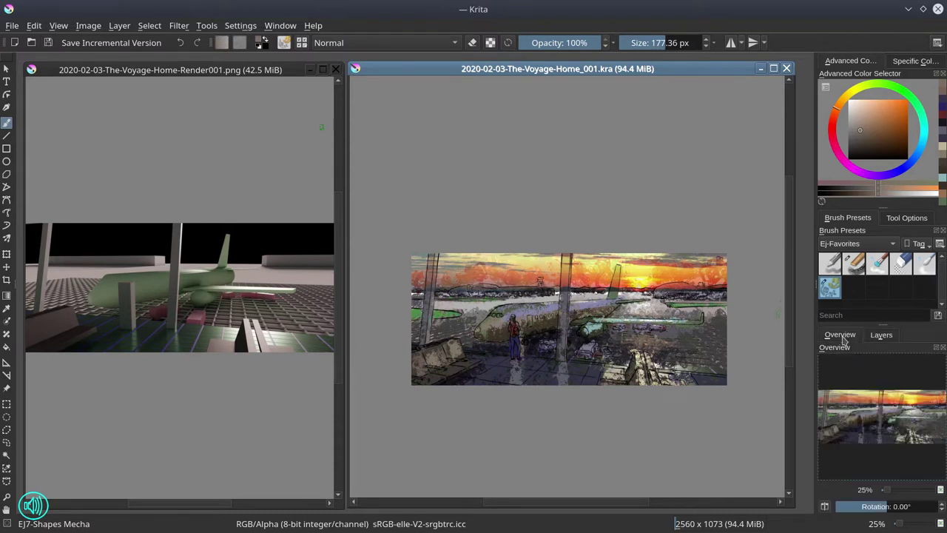
click(881, 334)
click(873, 440)
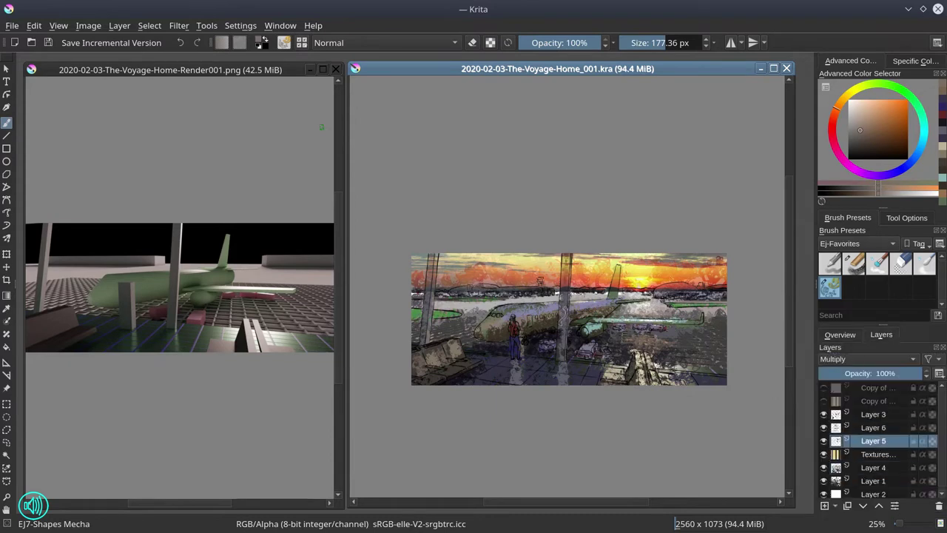
click(47, 42)
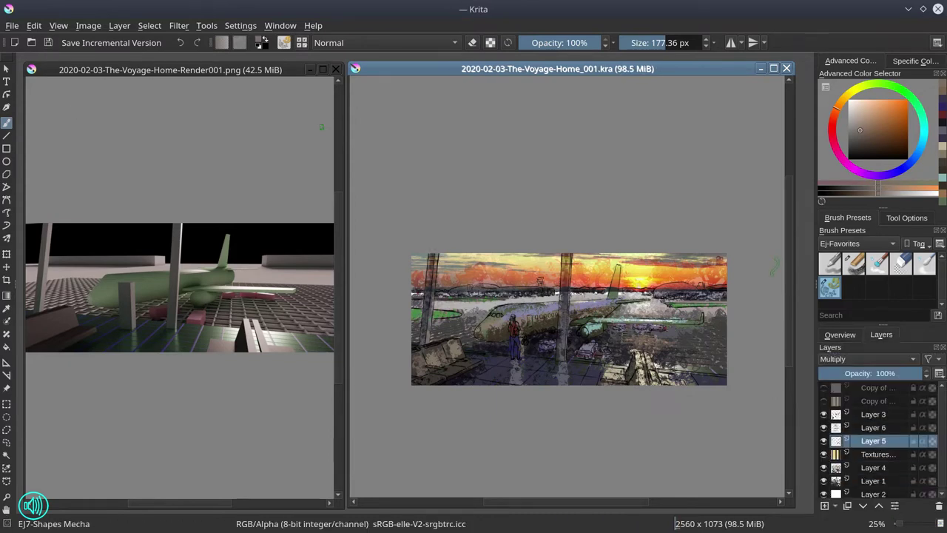
Shrink the brush to about 105 px, cycle through the layers, and save an incremental version.
drag(528, 336, 521, 358)
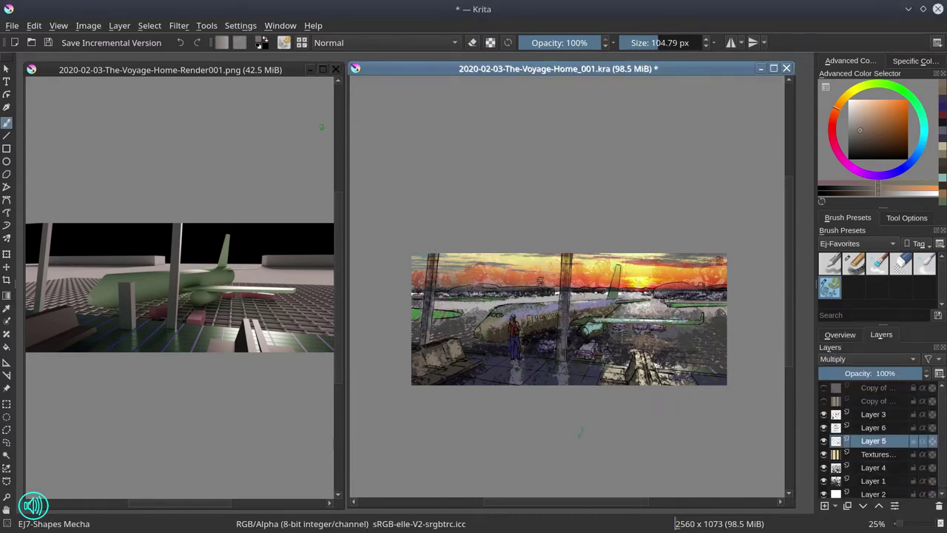
click(873, 467)
click(873, 480)
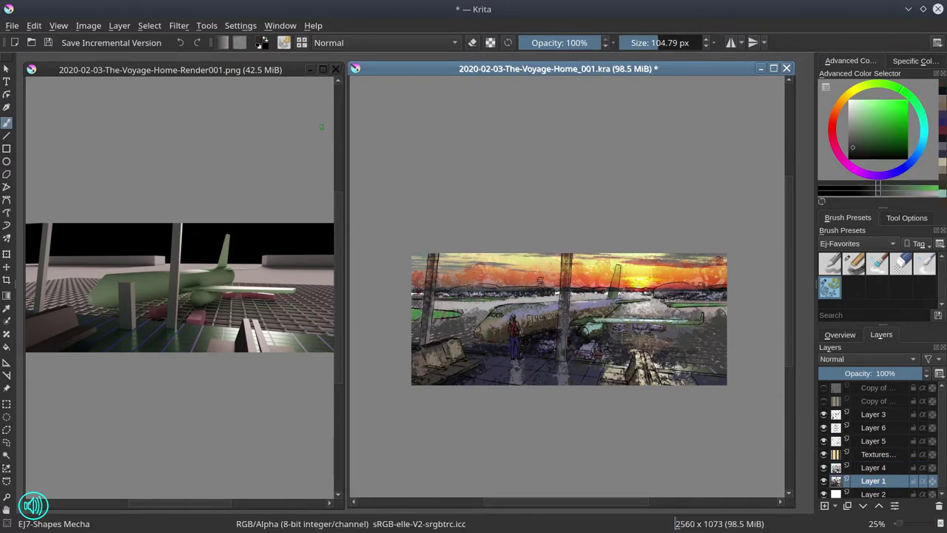
click(873, 454)
key(ctrl+s)
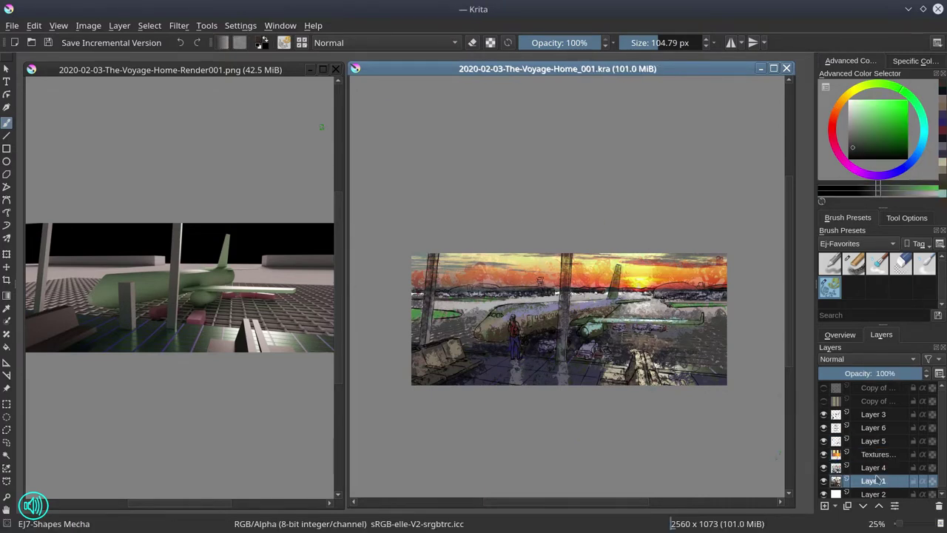
click(873, 466)
key(ctrl+s)
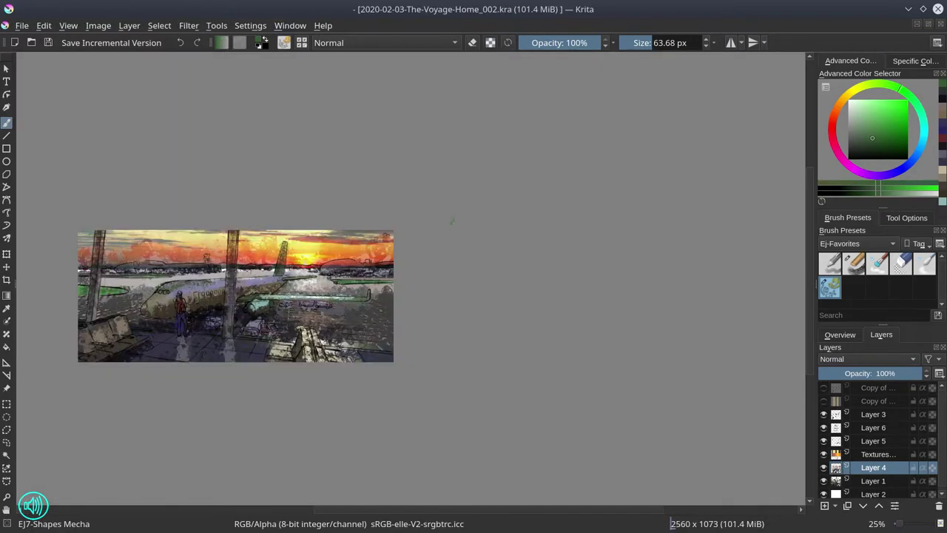
Merge the visible layers from Layer 3 into one layer and save.
right_click(873, 413)
key(Escape)
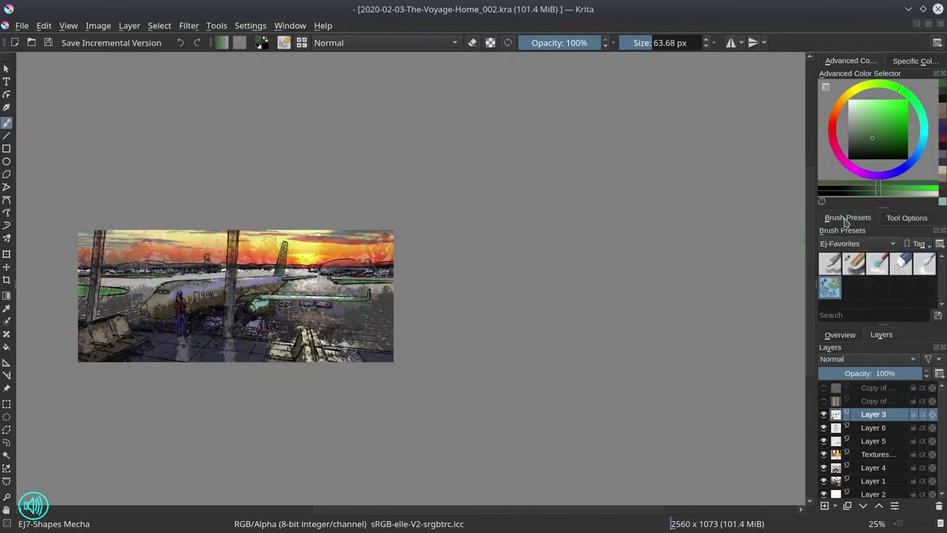
click(901, 372)
key(ctrl+shift+e)
key(ctrl+s)
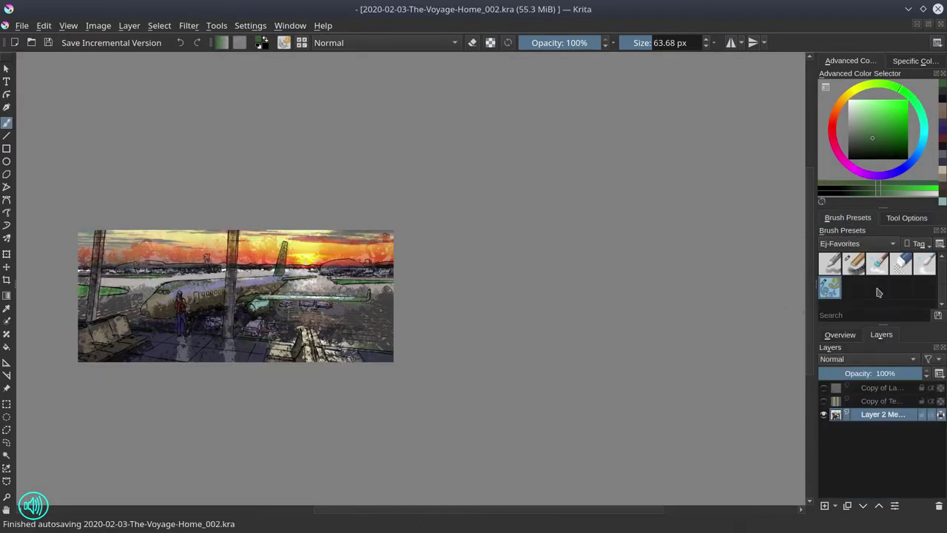
Pick the EJ3 Blender Textured Soft Copy brush, enlarge it, and frame the painting.
click(877, 263)
scroll(531, 279, up, 2)
drag(257, 243, 214, 244)
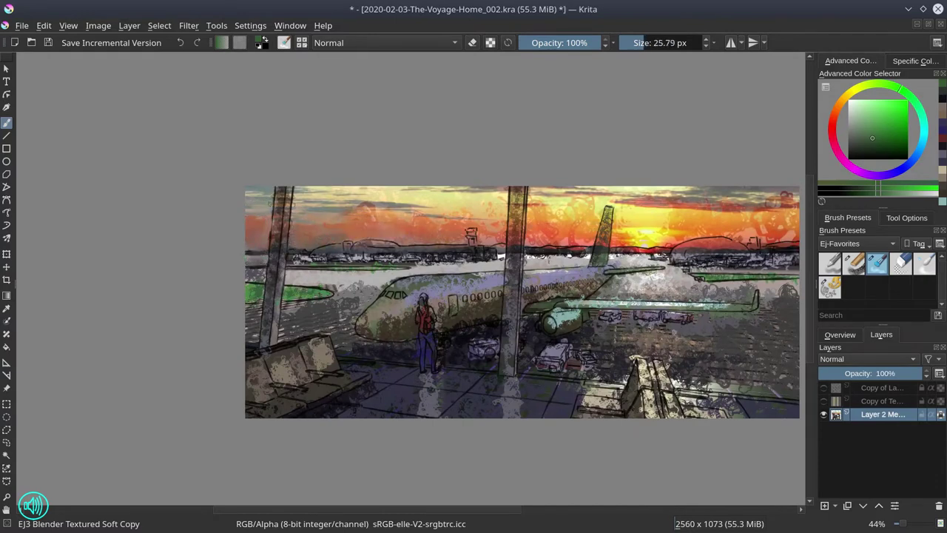
mouse_move(348, 200)
mouse_down()
mouse_move(399, 204)
mouse_move(443, 190)
mouse_move(422, 207)
mouse_move(482, 203)
mouse_move(387, 217)
mouse_up()
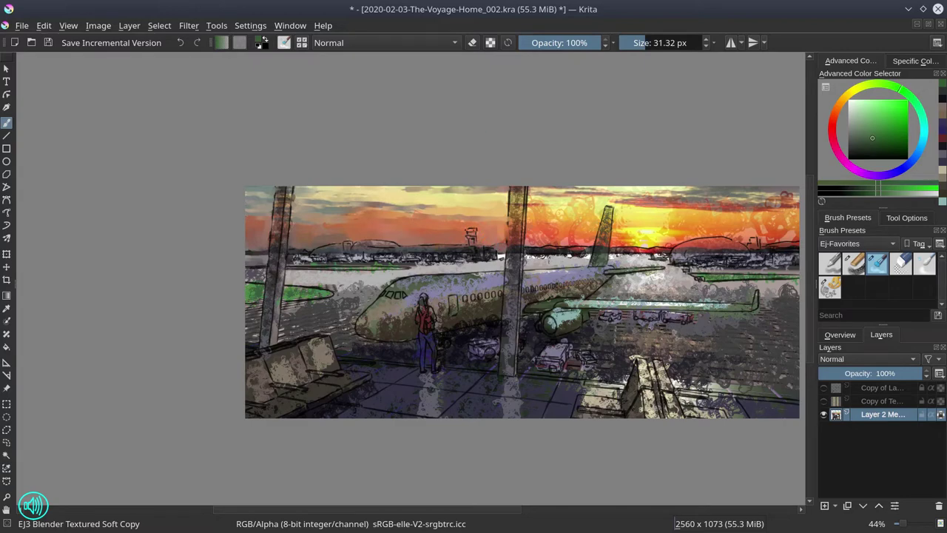
key(slash)
key(slash)
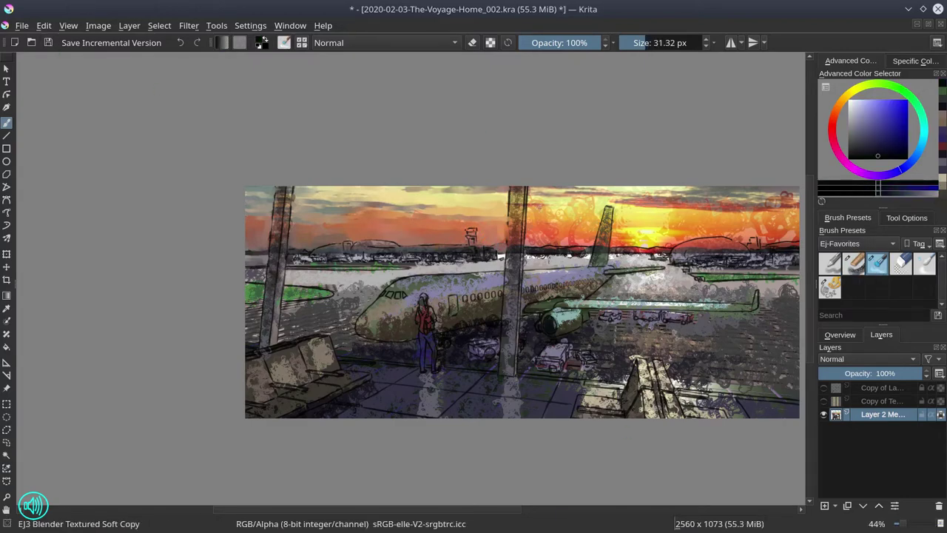
mouse_move(540, 205)
mouse_down()
mouse_move(548, 192)
mouse_move(585, 200)
mouse_up()
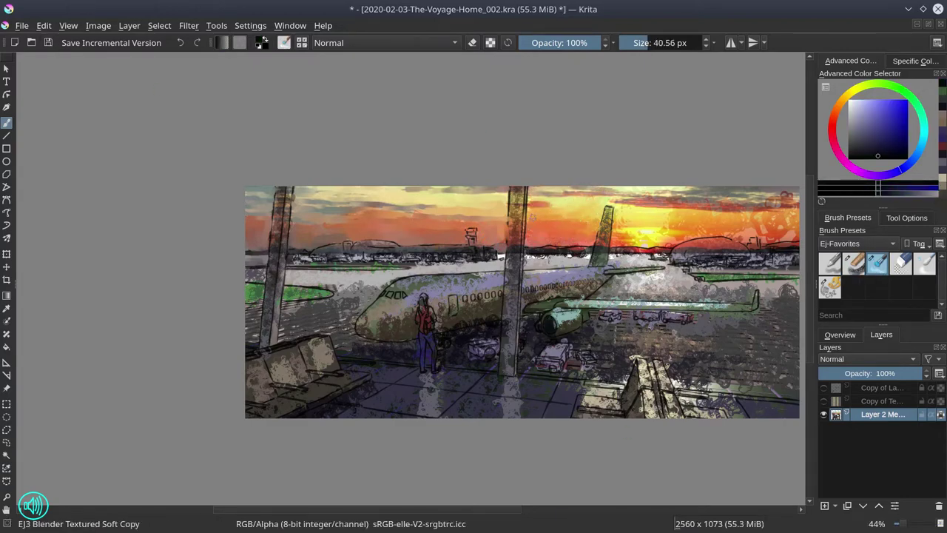
mouse_move(414, 209)
mouse_down()
mouse_move(267, 239)
mouse_move(518, 225)
mouse_move(525, 233)
mouse_up()
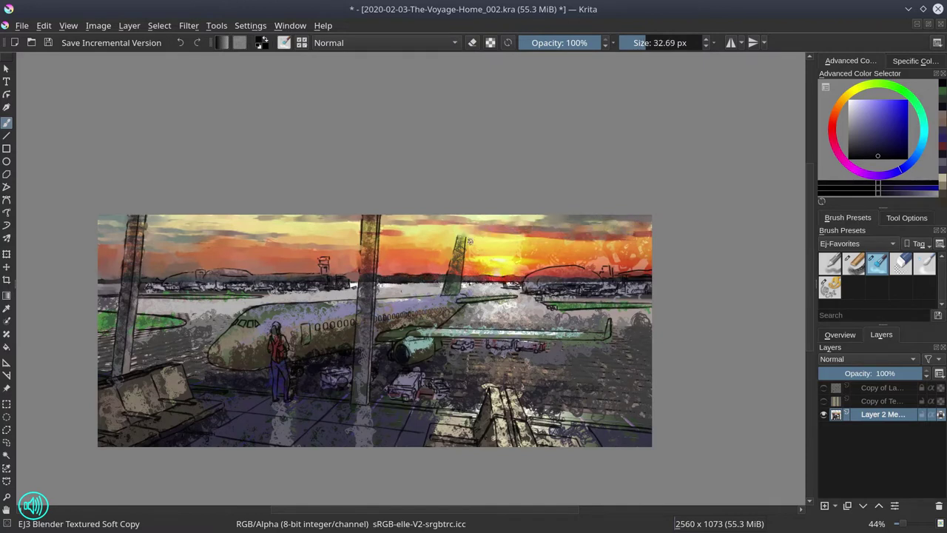
Blend the sky to the right of the sun with adjusted brush sizes, then save.
mouse_move(518, 262)
mouse_down()
mouse_move(540, 244)
mouse_move(600, 259)
mouse_move(644, 252)
mouse_up()
key(bracketright)
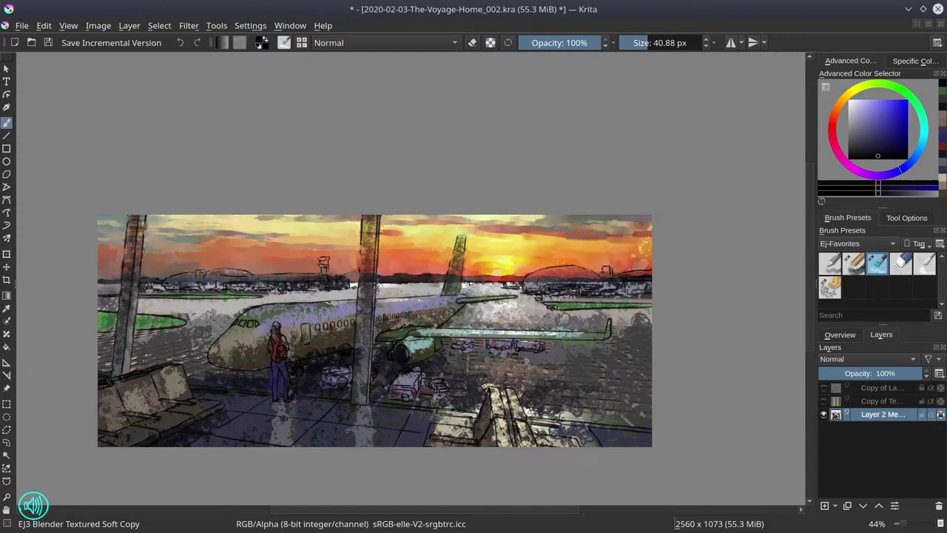
key(bracketleft)
key(bracketleft)
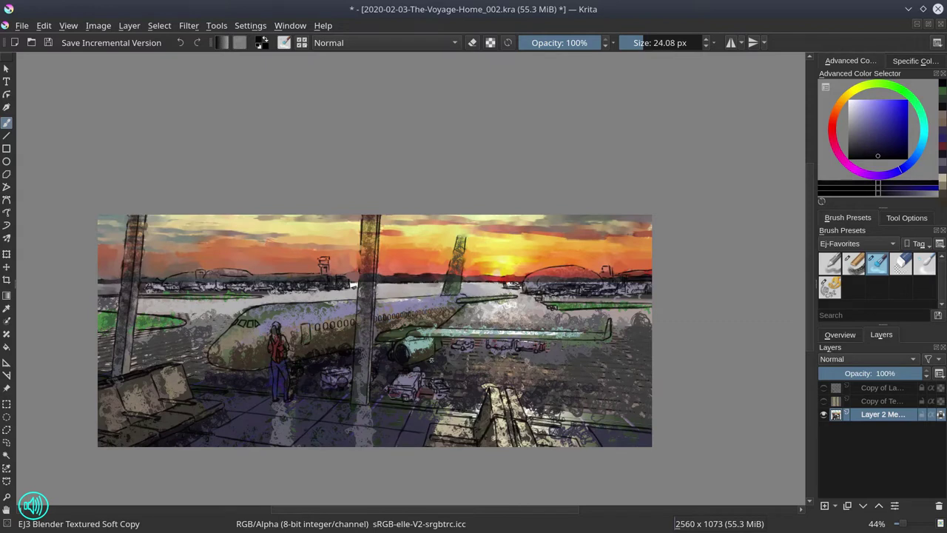
key(slash)
key(ctrl+s)
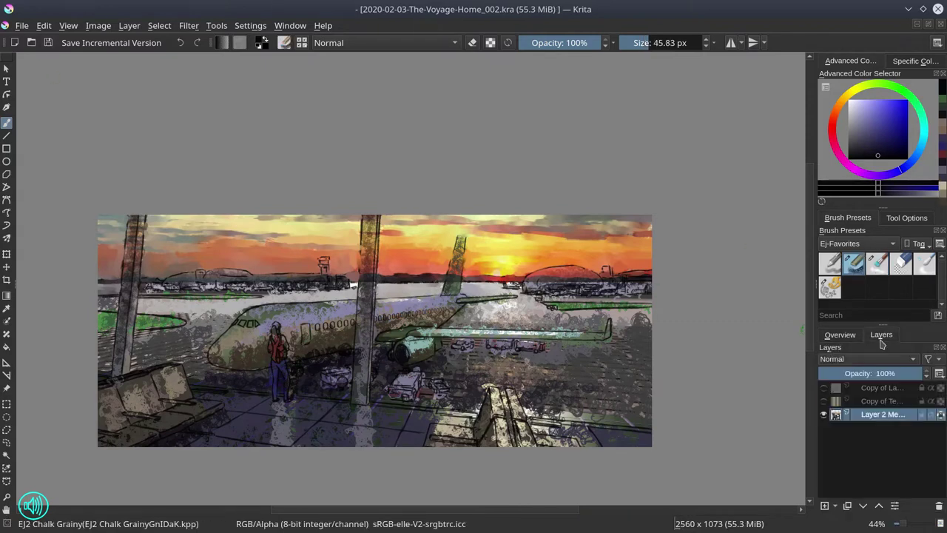
Return to the blending brush, adjust its size, save, and show the image overview.
key(slash)
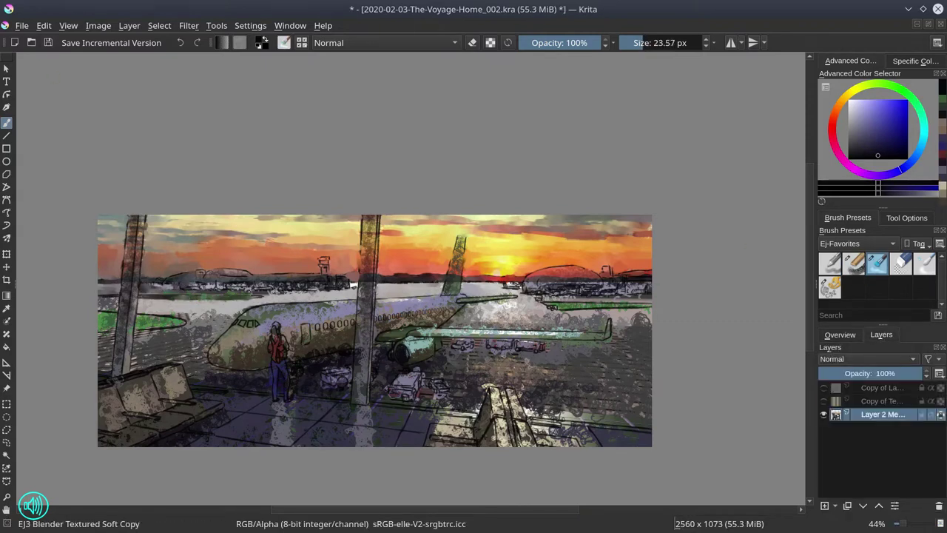
key(bracketright)
key(bracketright)
key(bracketright)
key(bracketright)
key(bracketright)
key(bracketright)
key(bracketright)
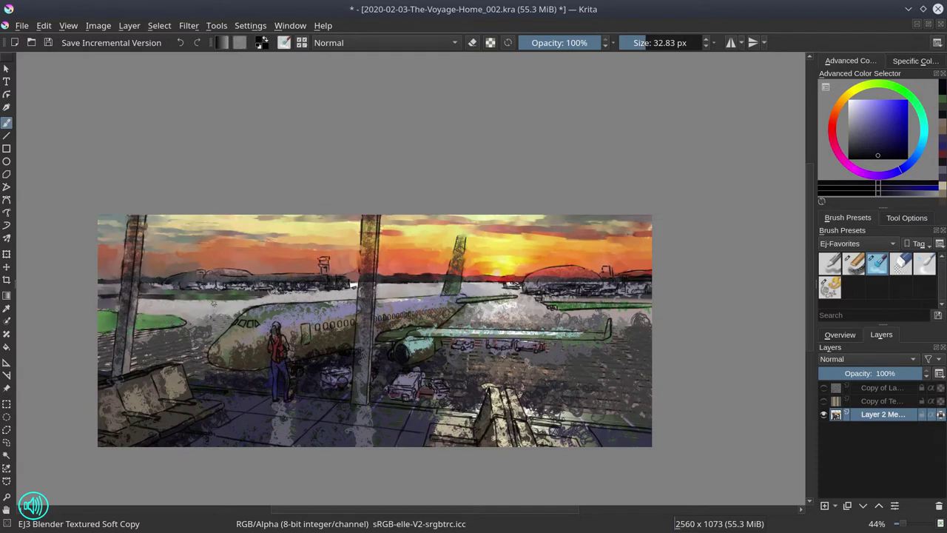
key(bracketleft)
key(bracketleft)
key(bracketleft)
key(bracketleft)
key(bracketleft)
key(bracketleft)
key(bracketleft)
key(bracketleft)
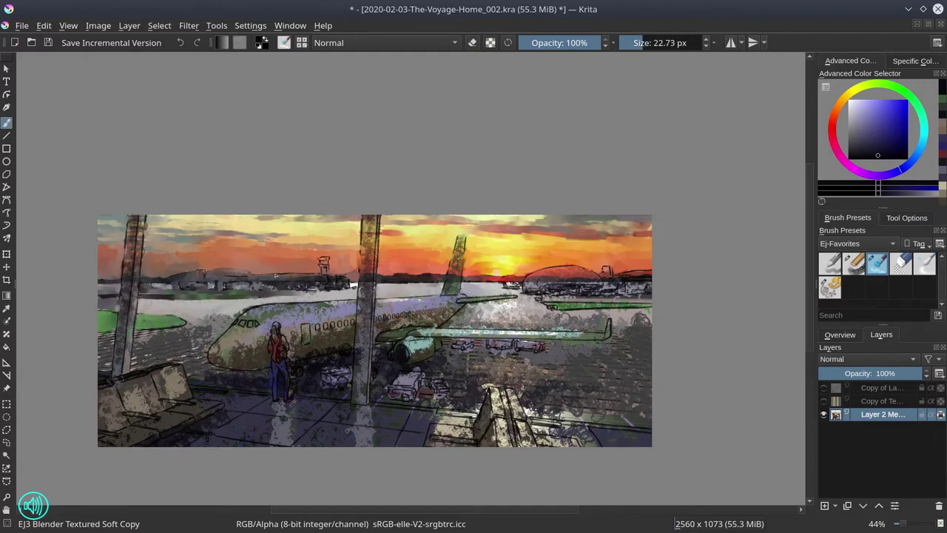
key(slash)
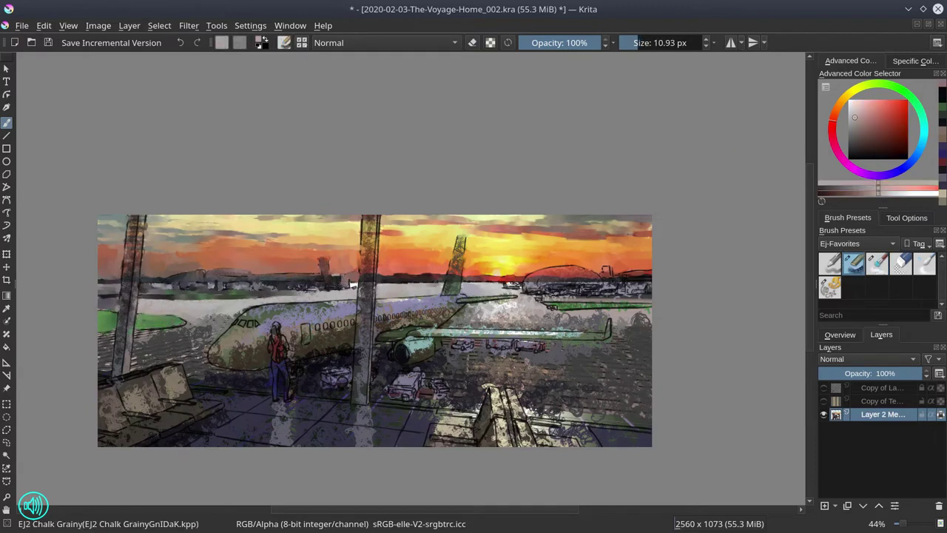
key(slash)
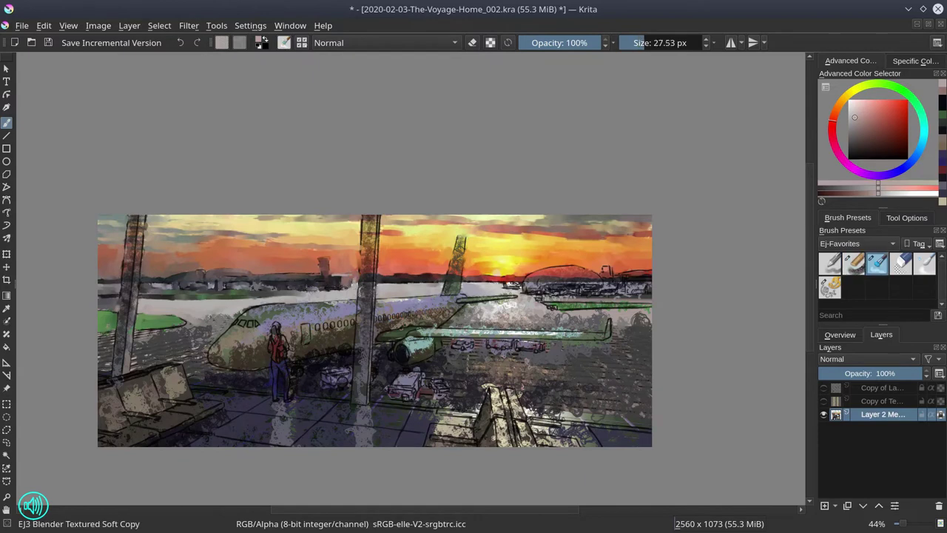
click(49, 43)
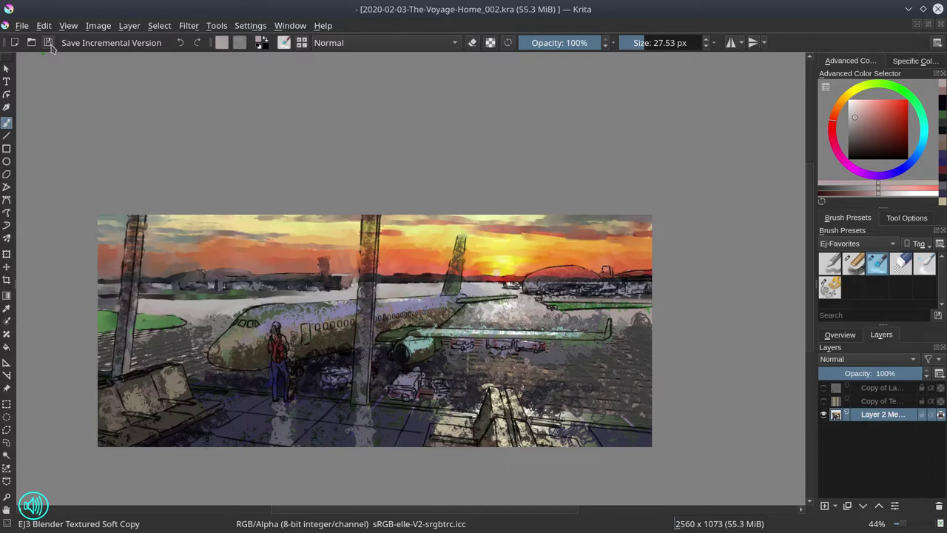
click(840, 334)
Blend the right-hand dome and lighten the wing area, saving in between.
mouse_move(529, 282)
mouse_down()
mouse_move(567, 274)
mouse_move(588, 305)
mouse_move(577, 299)
mouse_move(610, 279)
mouse_move(575, 281)
mouse_up()
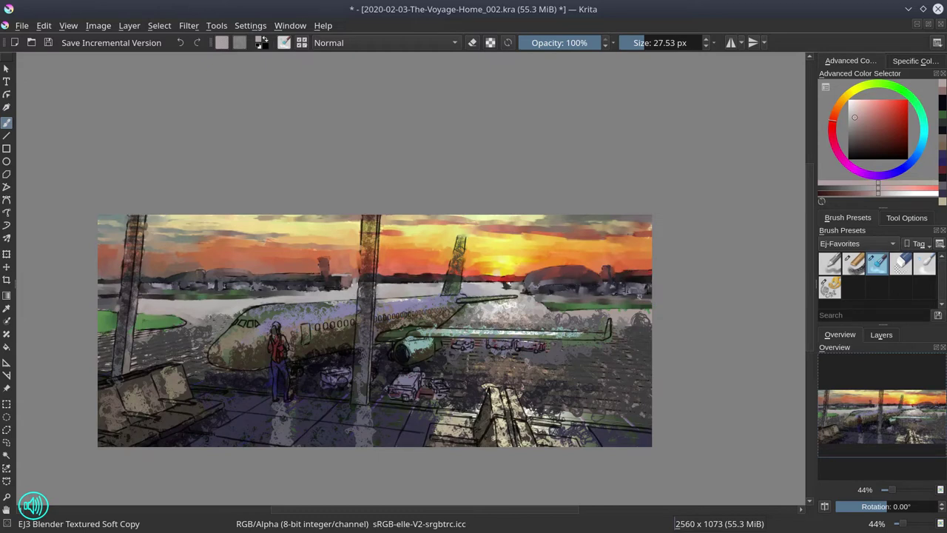
click(48, 43)
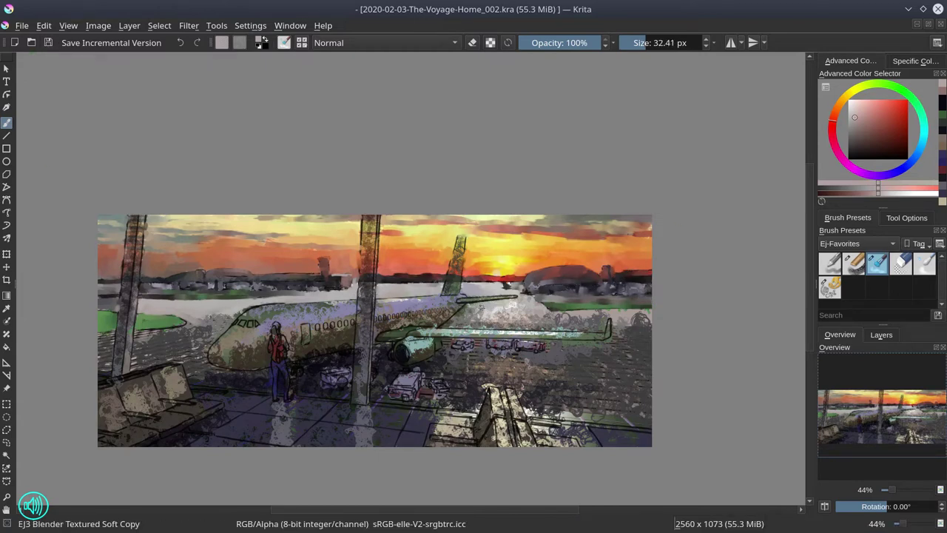
mouse_move(473, 311)
mouse_down()
mouse_move(533, 315)
mouse_move(548, 326)
mouse_move(599, 314)
mouse_move(643, 325)
mouse_move(621, 385)
mouse_move(592, 363)
mouse_move(540, 399)
mouse_move(562, 411)
mouse_move(596, 376)
mouse_up()
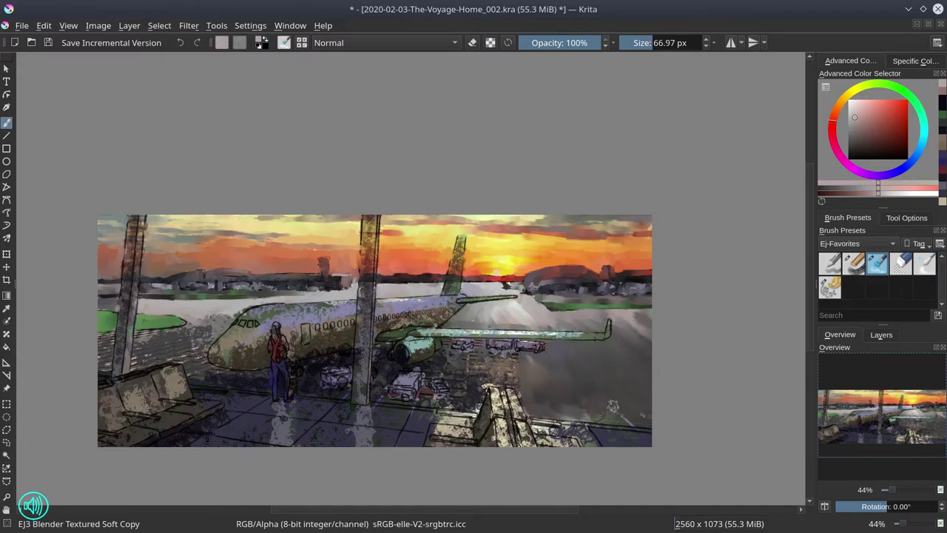
key(bracketleft)
key(bracketleft)
key(bracketleft)
Smooth the bright debris at the bottom with an enlarged blending brush and save.
key(slash)
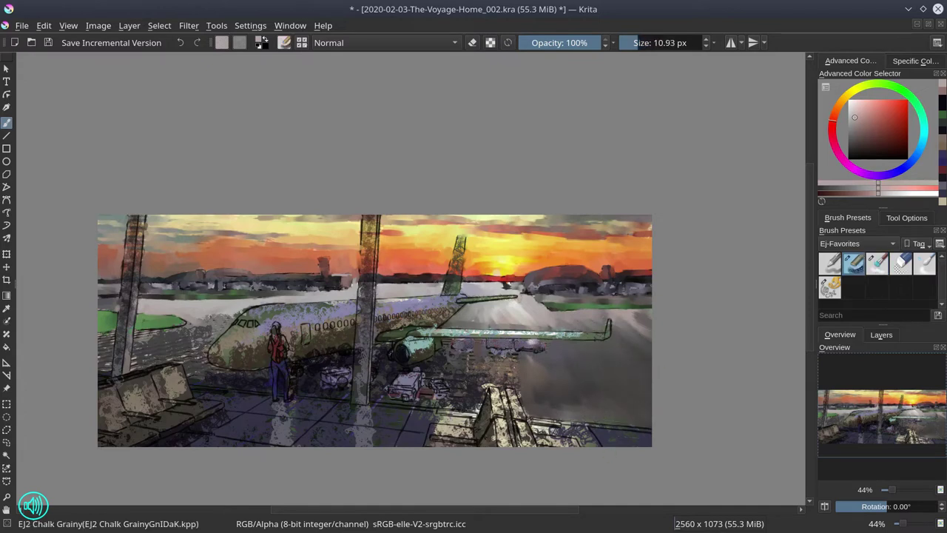
ctrl+click(511, 349)
key(slash)
key(bracketright)
key(bracketright)
mouse_move(465, 384)
mouse_down()
mouse_move(484, 364)
mouse_move(511, 365)
mouse_move(463, 404)
mouse_move(515, 361)
mouse_up()
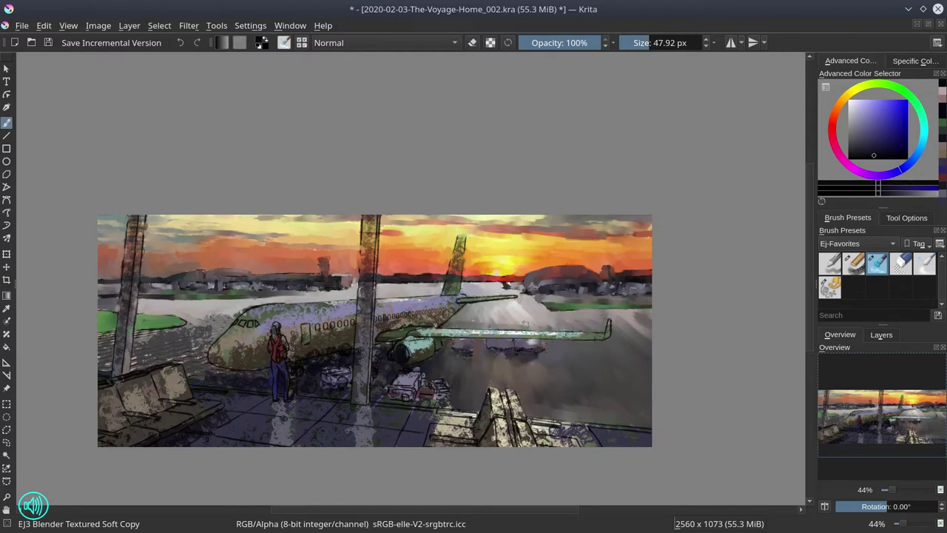
key(ctrl+s)
Blend the left water and luggage carts, dab red near the figure, and save.
mouse_move(216, 314)
mouse_down()
mouse_move(134, 353)
mouse_move(186, 352)
mouse_move(193, 374)
mouse_move(240, 383)
mouse_move(329, 372)
mouse_up()
key(bracketleft)
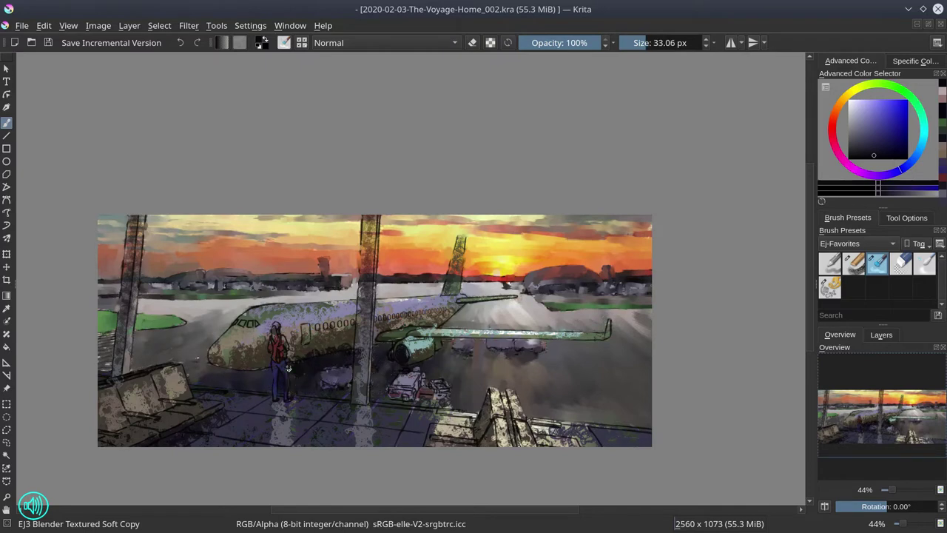
mouse_move(390, 378)
mouse_down()
mouse_move(438, 396)
mouse_move(469, 388)
mouse_up()
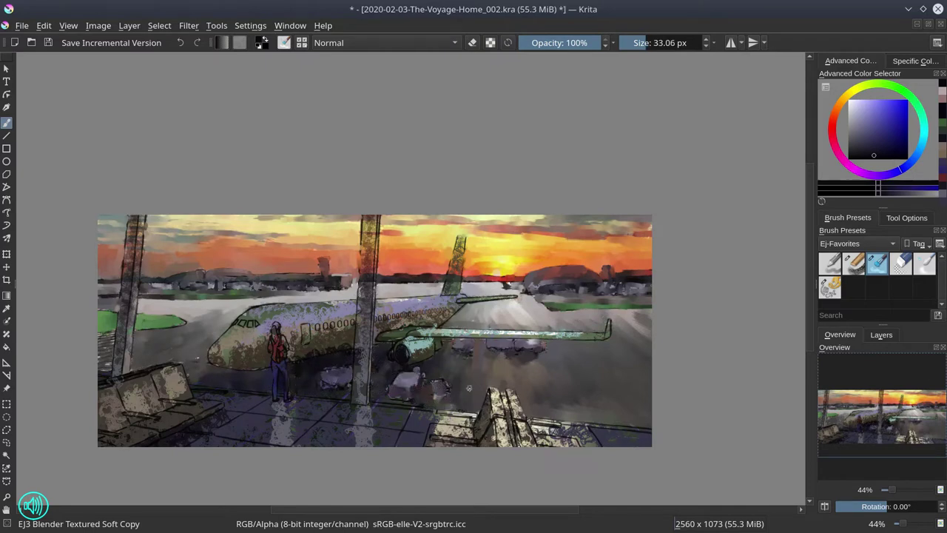
key(slash)
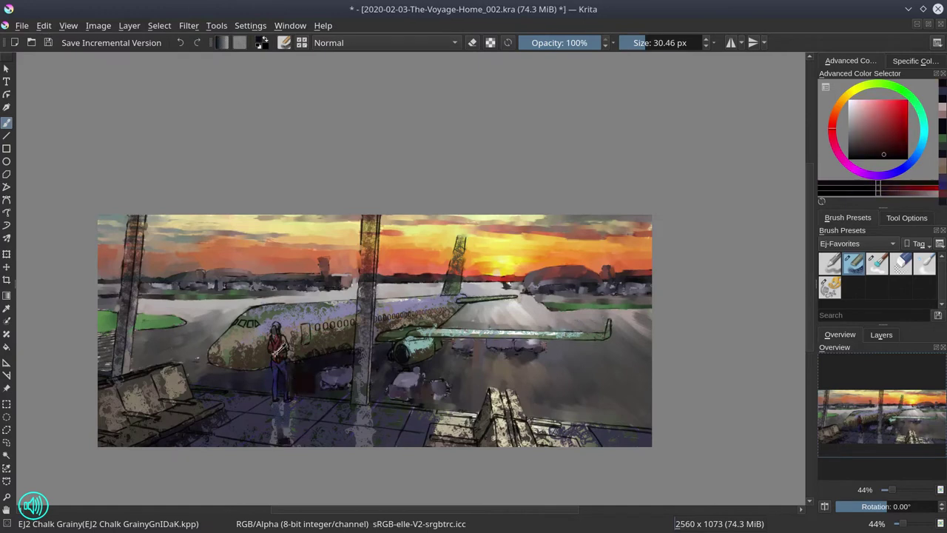
click(283, 440)
ctrl+click(318, 435)
key(ctrl+s)
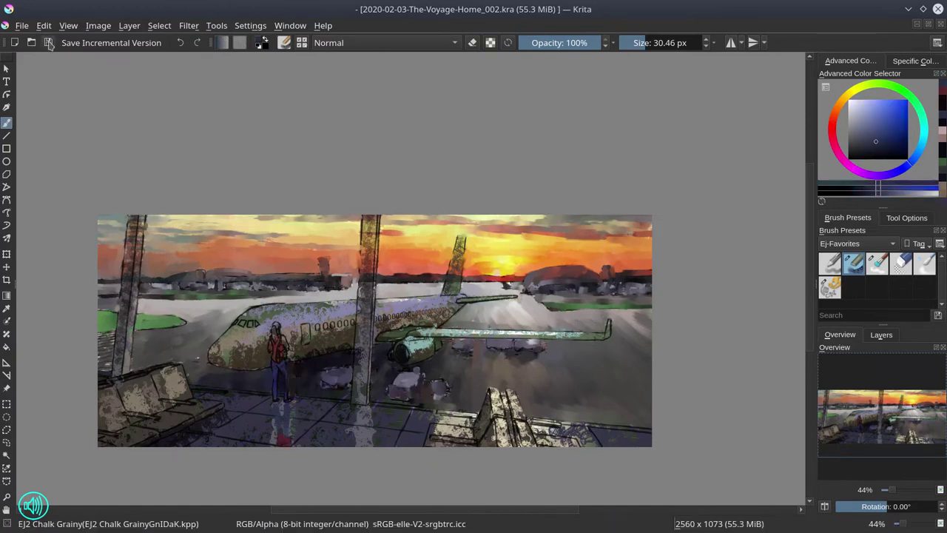
Blend the airplane fuselage and tail, darken the engine and floor, and save.
key(slash)
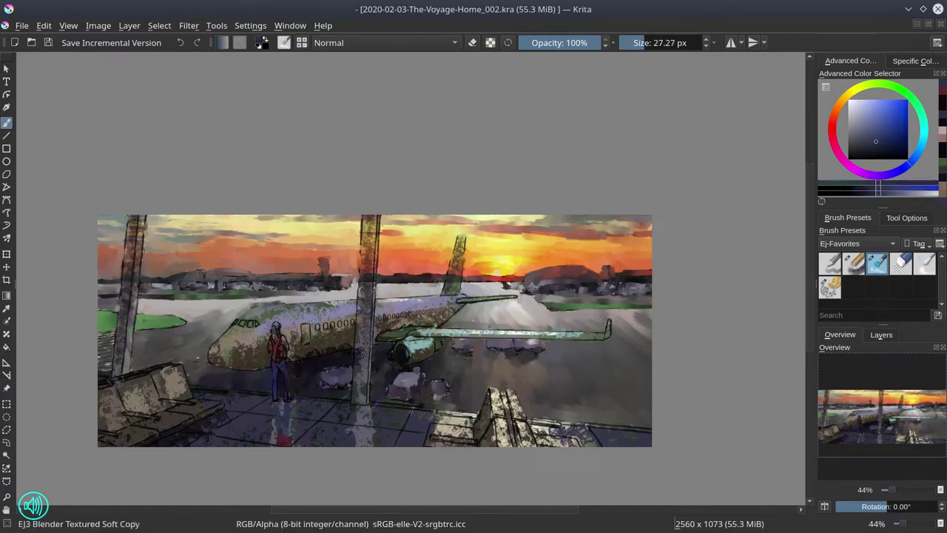
mouse_move(341, 326)
mouse_down()
mouse_move(296, 352)
mouse_move(259, 355)
mouse_move(338, 327)
mouse_move(307, 342)
mouse_up()
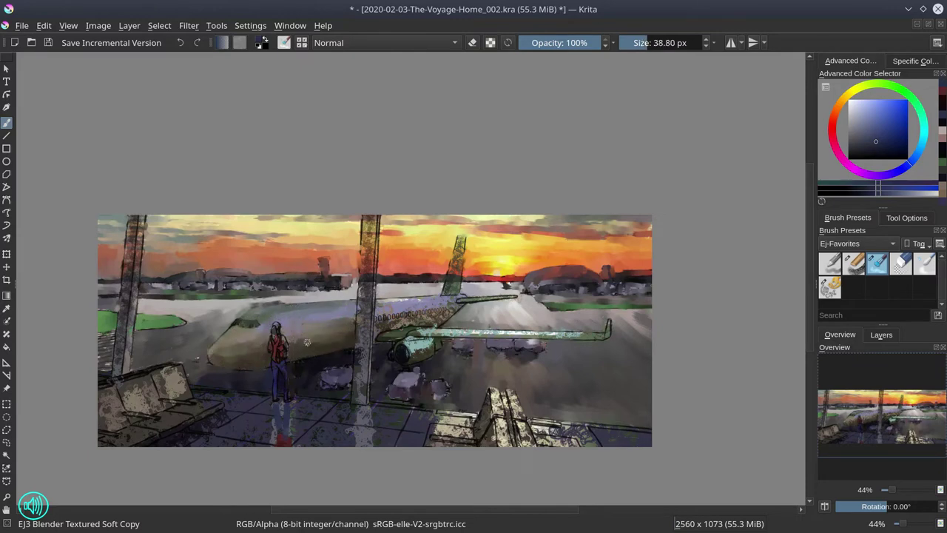
click(48, 43)
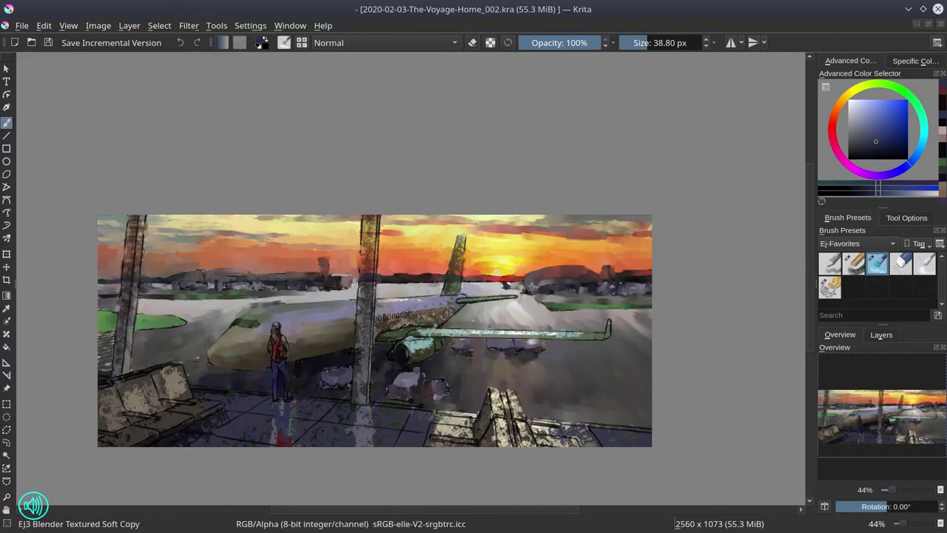
mouse_move(457, 238)
mouse_down()
mouse_move(449, 290)
mouse_move(473, 300)
mouse_move(385, 317)
mouse_move(447, 314)
mouse_move(555, 333)
mouse_up()
drag(403, 341, 420, 343)
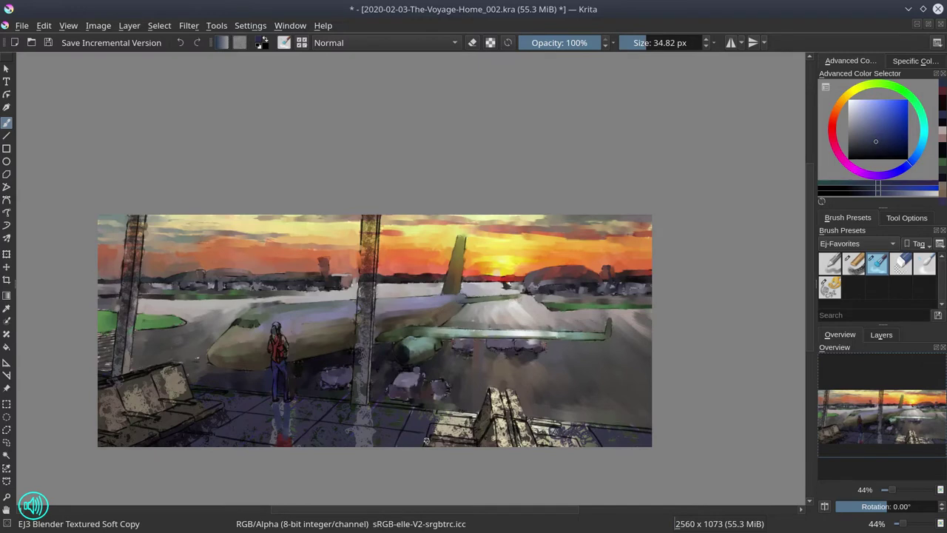
key(ctrl+s)
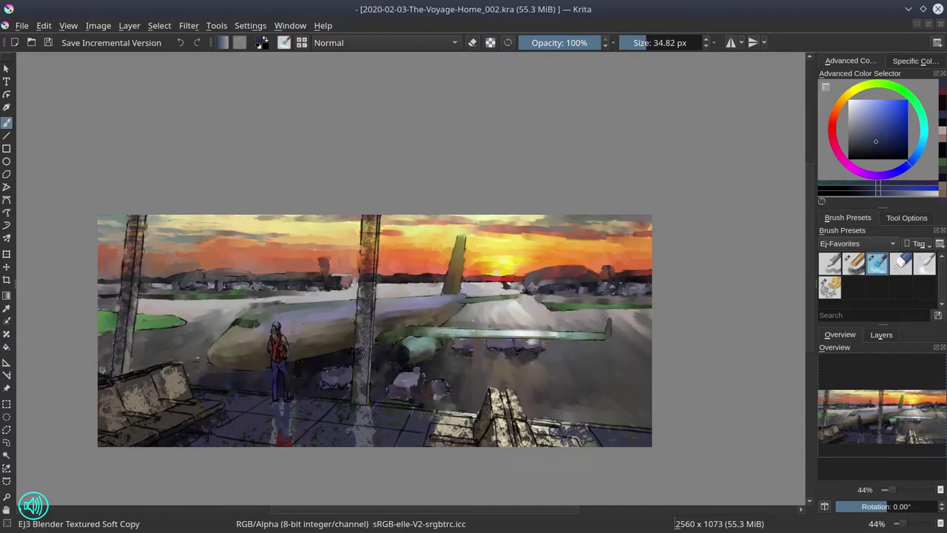
drag(102, 370, 135, 354)
drag(192, 392, 222, 425)
Darken the floor near the figure's feet with a larger brush and save.
key(bracketright)
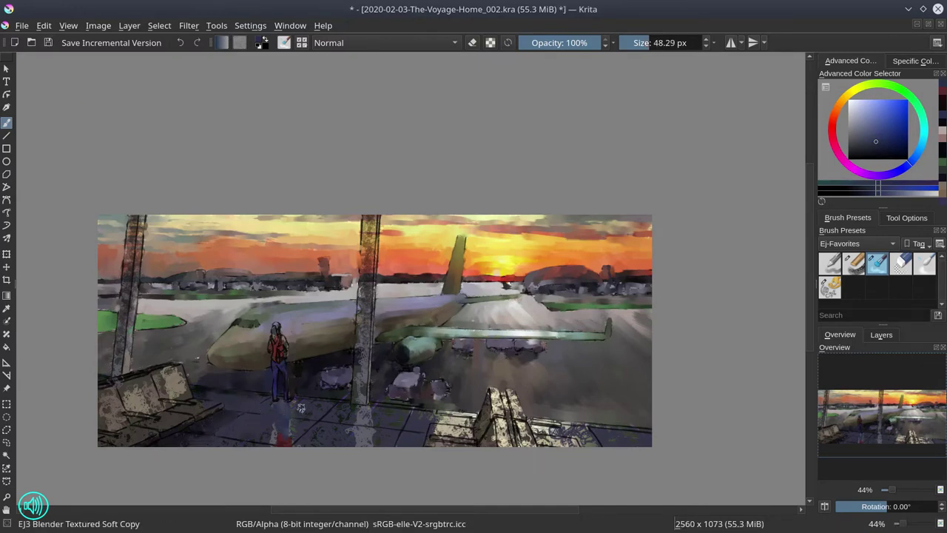
mouse_move(274, 407)
mouse_down()
mouse_move(296, 433)
mouse_move(264, 434)
mouse_move(304, 441)
mouse_move(294, 427)
mouse_move(325, 433)
mouse_move(301, 443)
mouse_move(344, 411)
mouse_move(367, 410)
mouse_move(391, 410)
mouse_move(348, 433)
mouse_move(363, 450)
mouse_move(396, 412)
mouse_move(437, 433)
mouse_up()
key(bracketleft)
key(bracketleft)
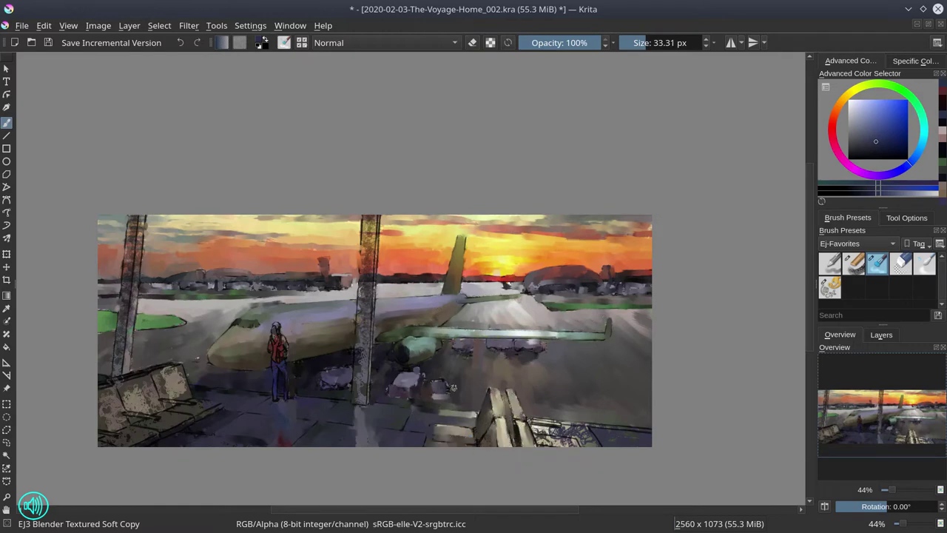
click(48, 43)
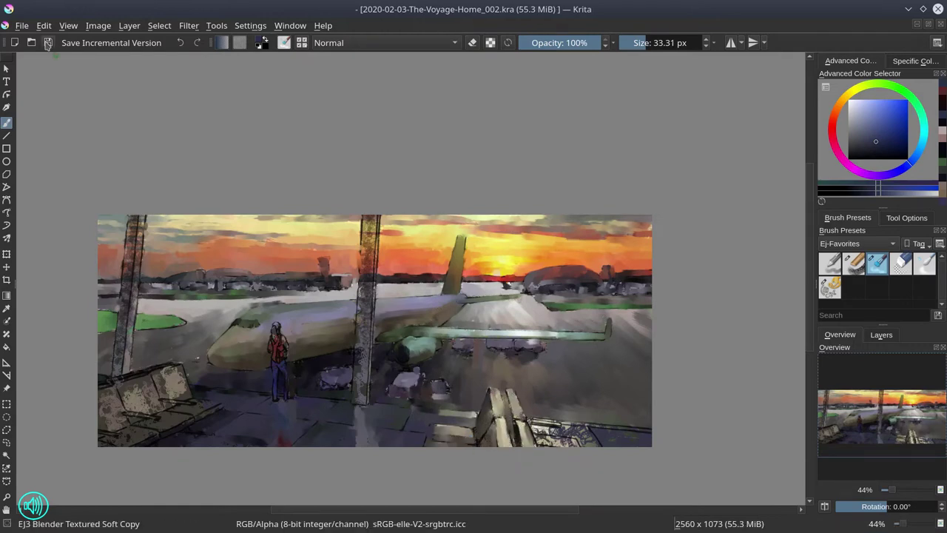
Smooth the lower-right bench area and the central and left pillars top to bottom.
key(bracketleft)
mouse_move(529, 426)
mouse_down()
mouse_move(577, 443)
mouse_move(583, 430)
mouse_move(651, 426)
mouse_up()
key(bracketright)
key(bracketright)
key(bracketright)
drag(370, 222, 363, 403)
key(bracketleft)
mouse_move(136, 218)
mouse_down()
mouse_move(107, 414)
mouse_move(178, 381)
mouse_move(199, 415)
mouse_up()
key(bracketleft)
Sample an orange-brown and refine the bench backs with a small chalk stroke.
key(slash)
ctrl+click(141, 384)
key(slash)
key(bracketright)
key(bracketright)
key(bracketleft)
key(bracketleft)
key(bracketleft)
key(slash)
drag(130, 416, 162, 416)
key(slash)
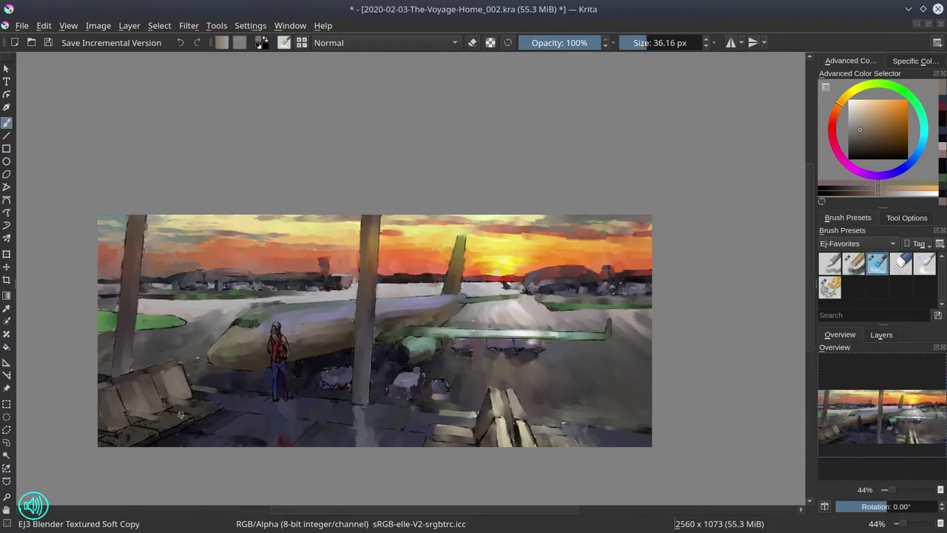
Sample the standing figure's dark red, return to the blender, and save.
key(slash)
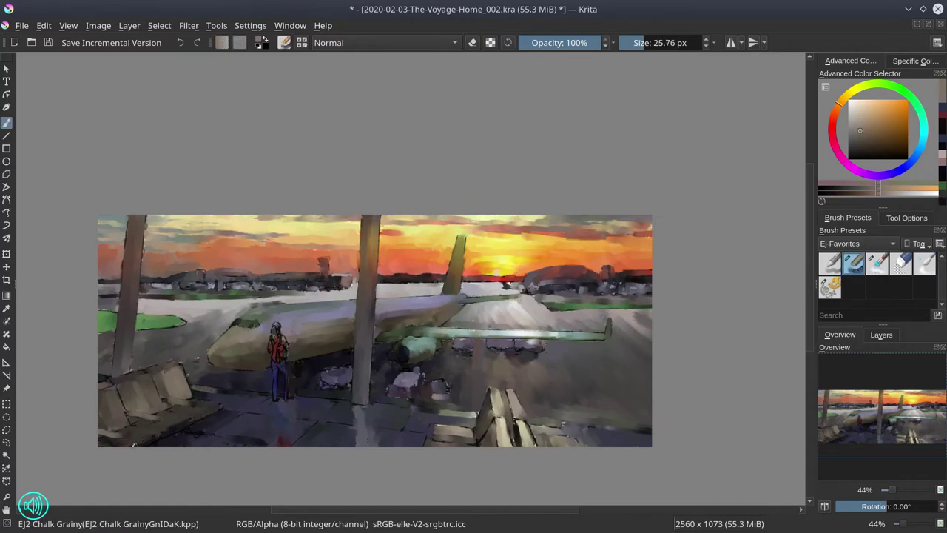
key(slash)
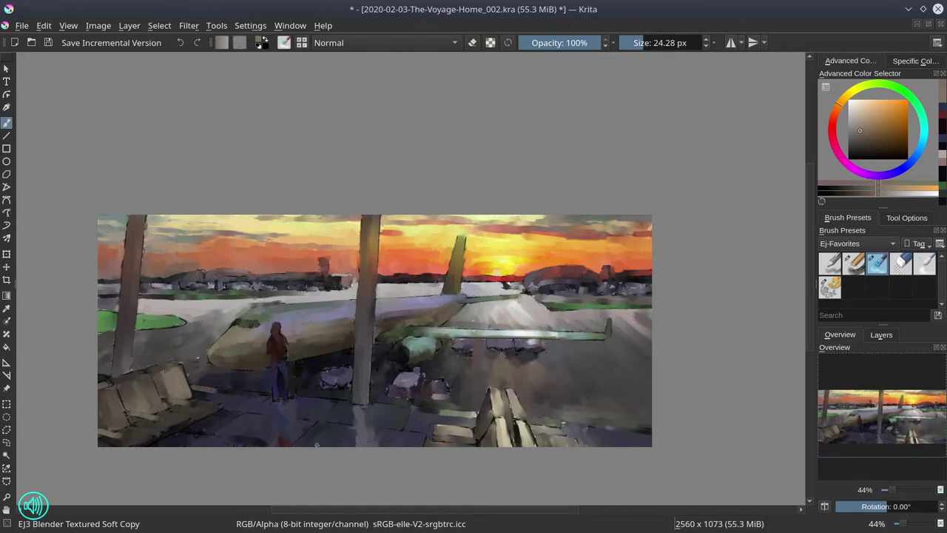
key(slash)
ctrl+click(278, 334)
key(slash)
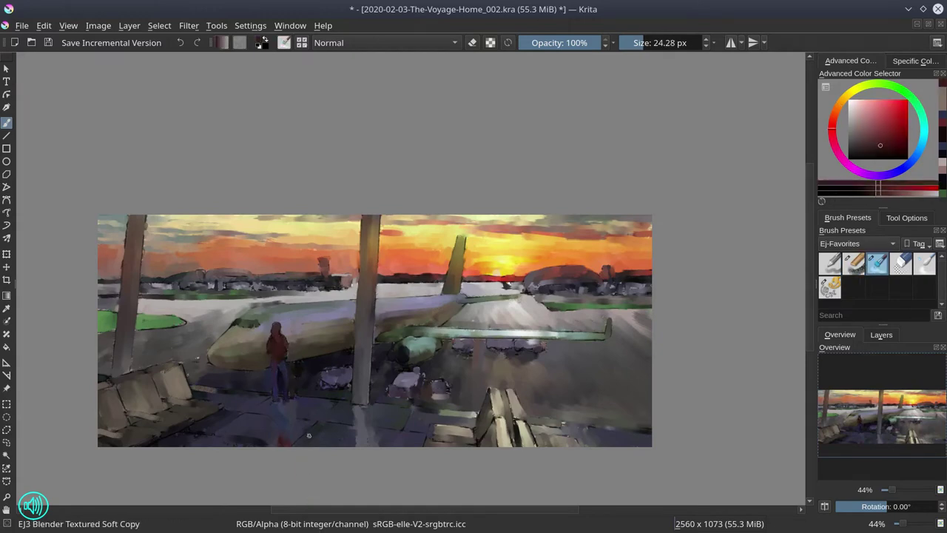
click(48, 42)
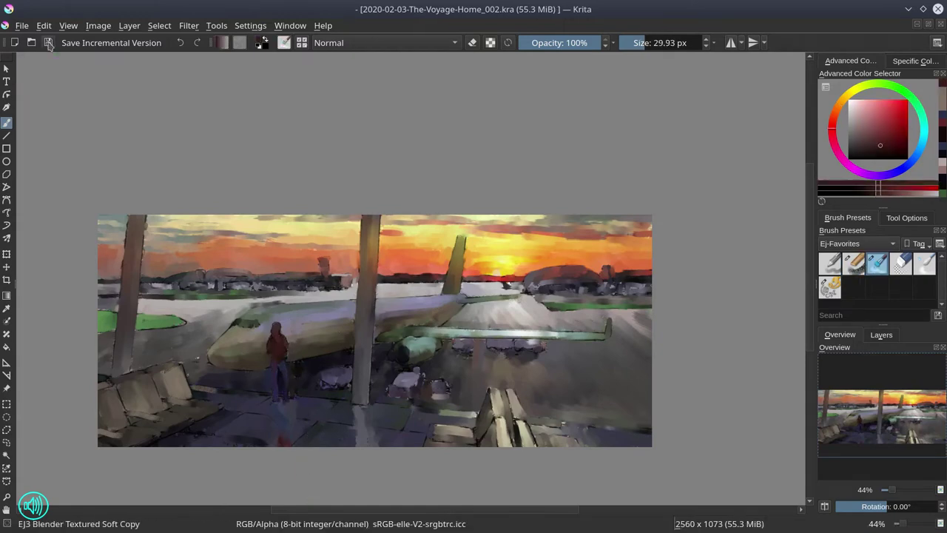
Scale the image to 5120 px wide at 300 ppi.
click(881, 334)
click(98, 25)
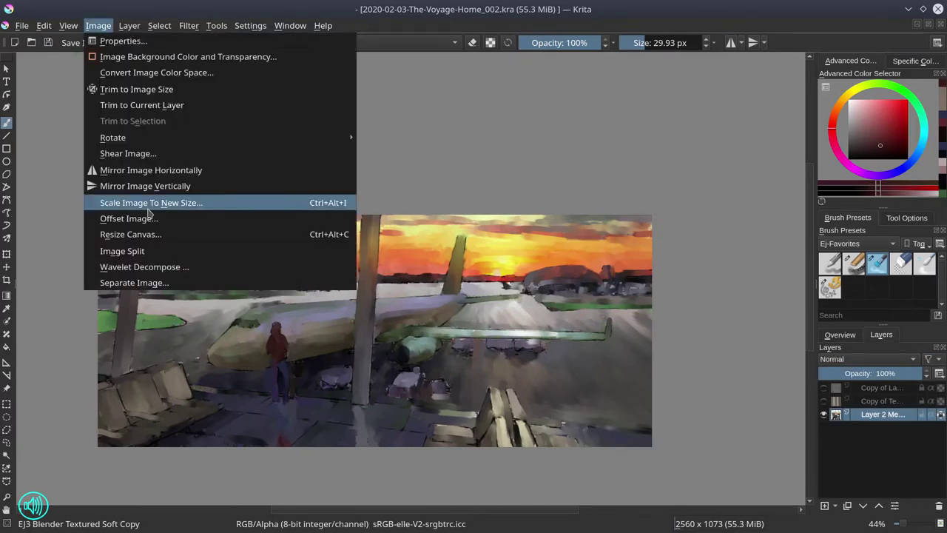
click(140, 203)
double_click(449, 161)
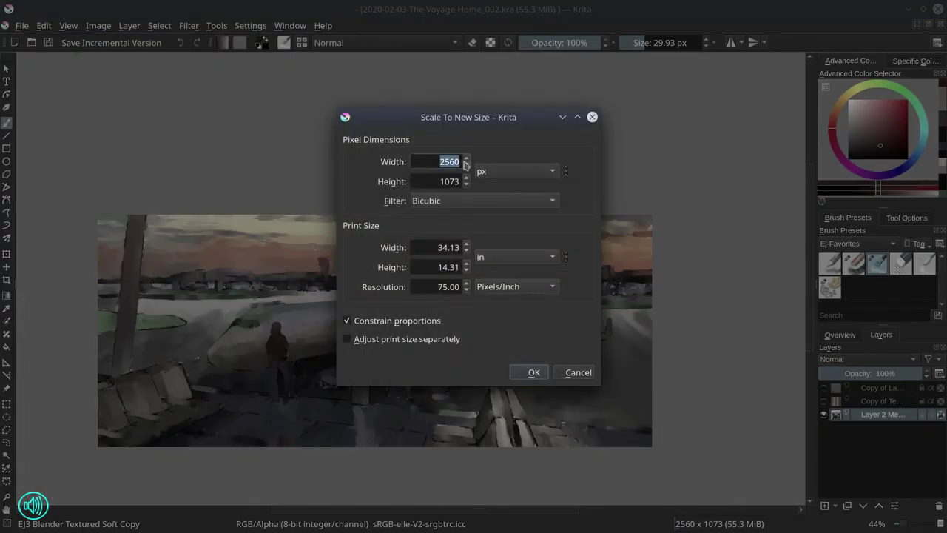
text(5120)
double_click(444, 286)
text(300)
double_click(449, 161)
text(5120)
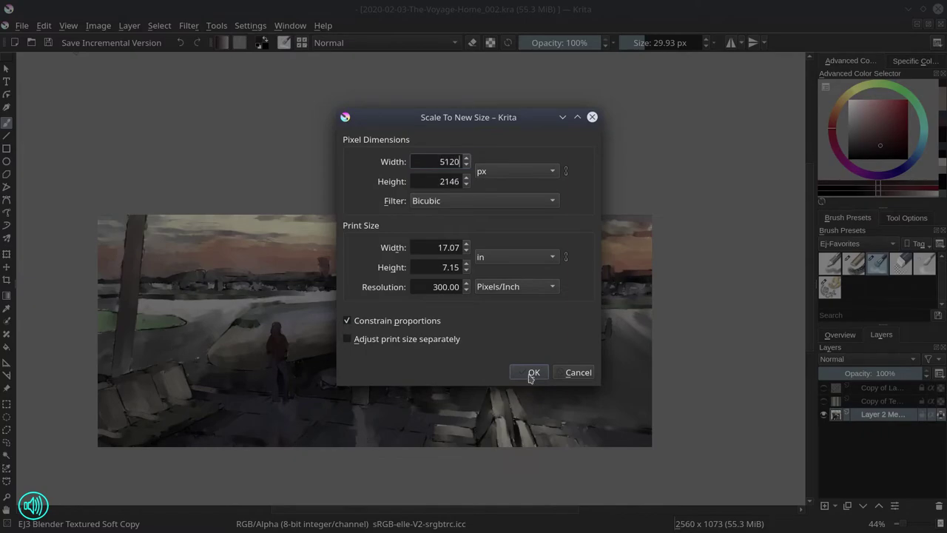
click(533, 372)
Save, then resize the canvas to 5100 × 2100 pixels.
click(48, 43)
key(ctrl+alt+c)
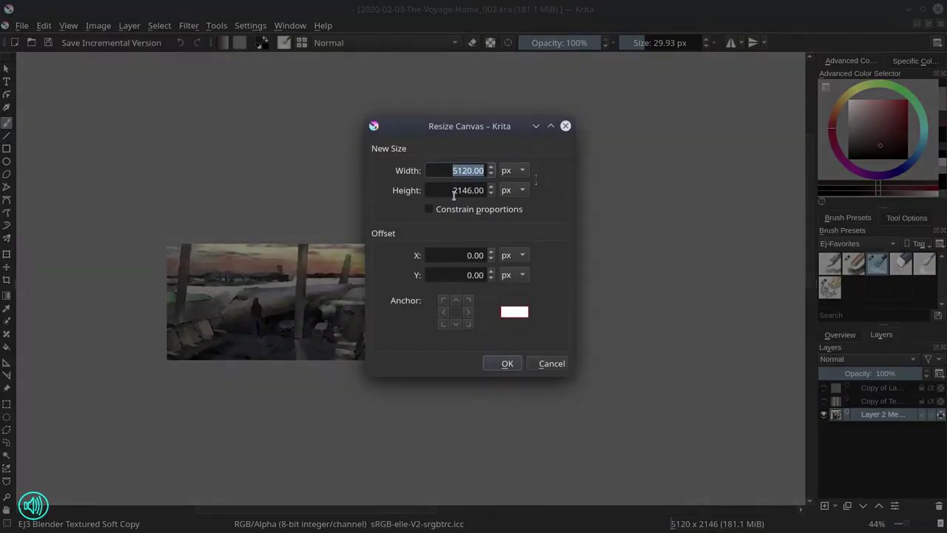
text(5100)
double_click(456, 192)
text(2100)
key(Return)
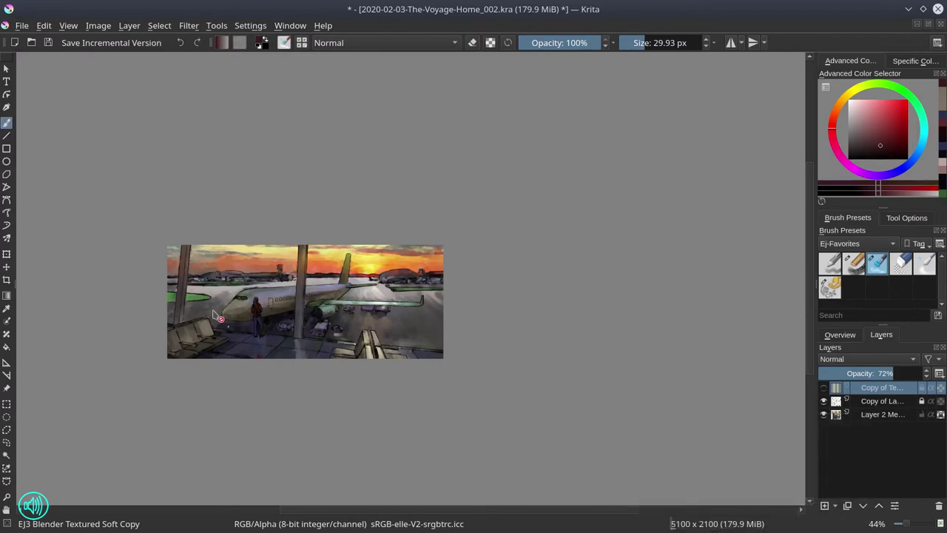
Save, then lasso the sky around the pillars, tower and skyline with freehand selection.
key(ctrl+s)
scroll(190, 276, up, 5)
key(ctrl+r)
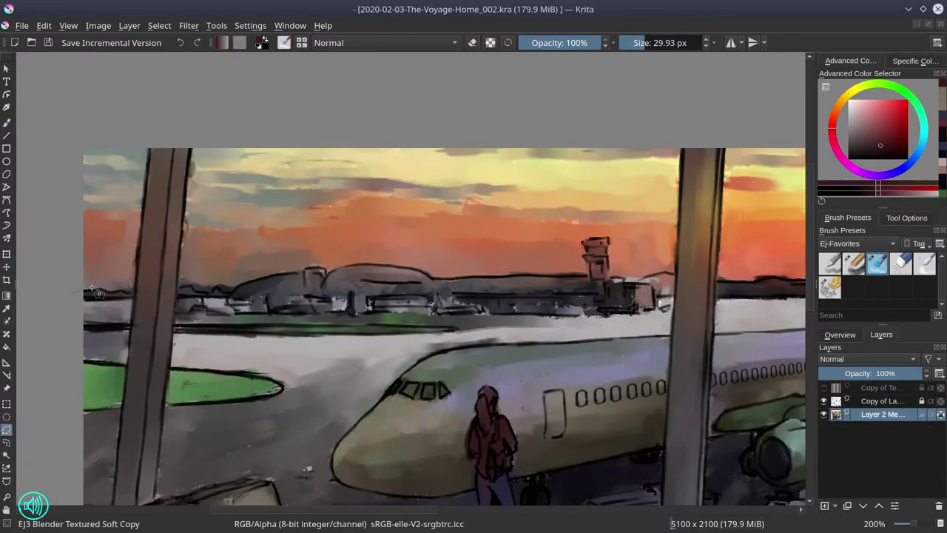
mouse_move(139, 299)
mouse_down()
mouse_move(70, 288)
mouse_move(83, 292)
mouse_up()
mouse_move(194, 136)
mouse_down()
mouse_move(179, 284)
mouse_move(239, 292)
mouse_move(306, 268)
mouse_move(581, 279)
mouse_move(595, 267)
mouse_move(589, 251)
mouse_move(608, 240)
mouse_move(623, 282)
mouse_move(656, 285)
mouse_move(681, 281)
mouse_move(662, 126)
mouse_up()
mouse_move(662, 126)
mouse_down()
mouse_move(299, 161)
mouse_move(348, 292)
mouse_move(448, 296)
mouse_move(489, 210)
mouse_move(603, 296)
mouse_move(437, 280)
mouse_move(570, 292)
mouse_move(595, 278)
mouse_move(654, 292)
mouse_move(327, 137)
mouse_up()
Zoom out to the whole painting, save it, and mirror the canvas view.
key(minus)
key(minus)
click(47, 42)
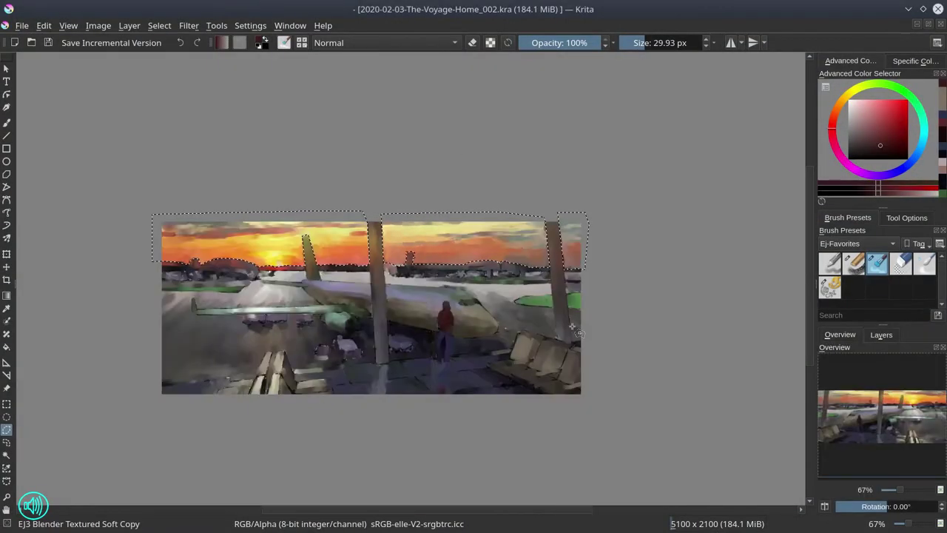
key(b)
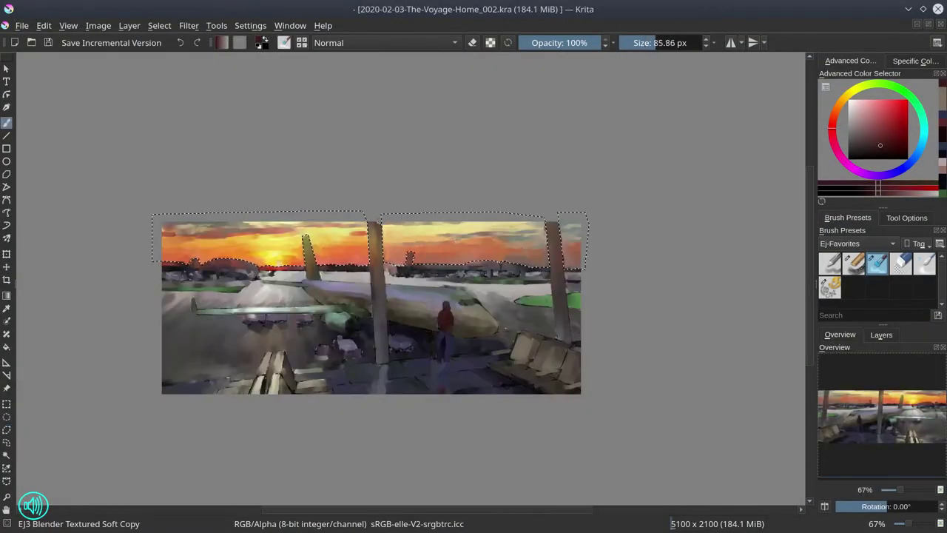
key(comma)
Sample light orange, red-orange, peach, bright orange and pale yellow tones from the sky.
scroll(455, 348, up, 3)
key(bracketleft)
key(bracketleft)
key(bracketleft)
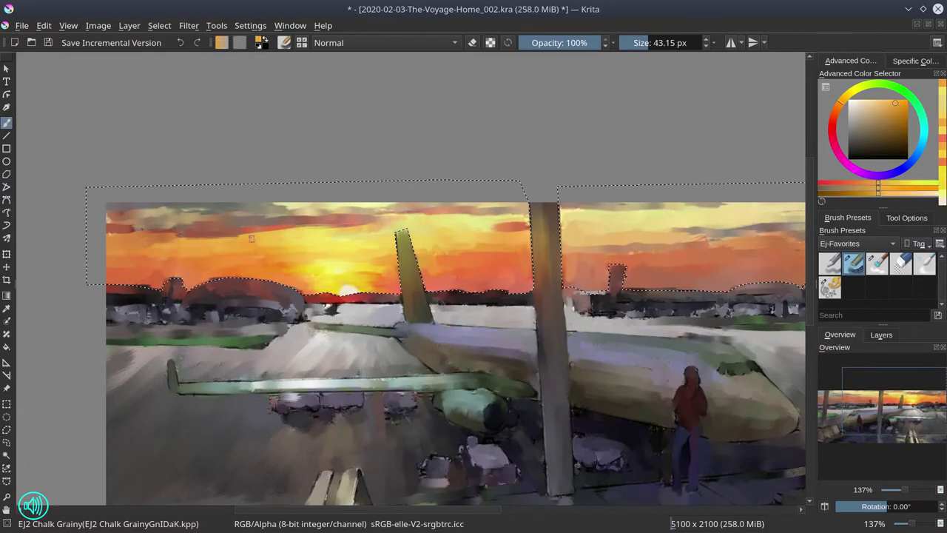
ctrl+click(110, 239)
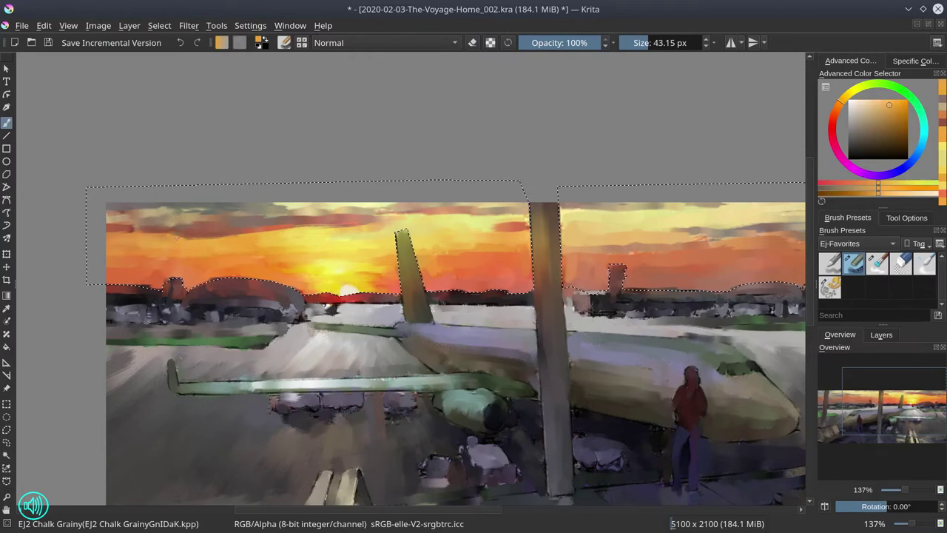
ctrl+click(276, 251)
scroll(410, 347, down, 2)
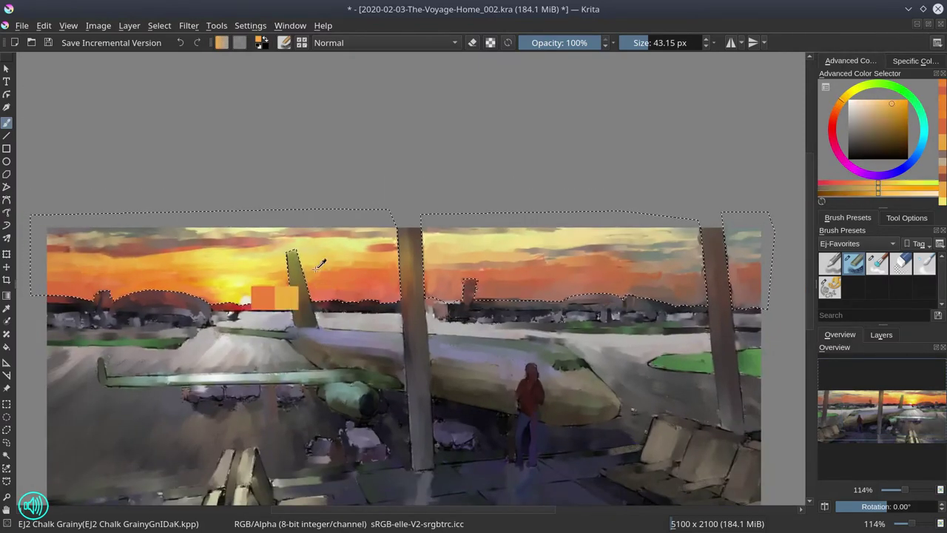
ctrl+click(394, 239)
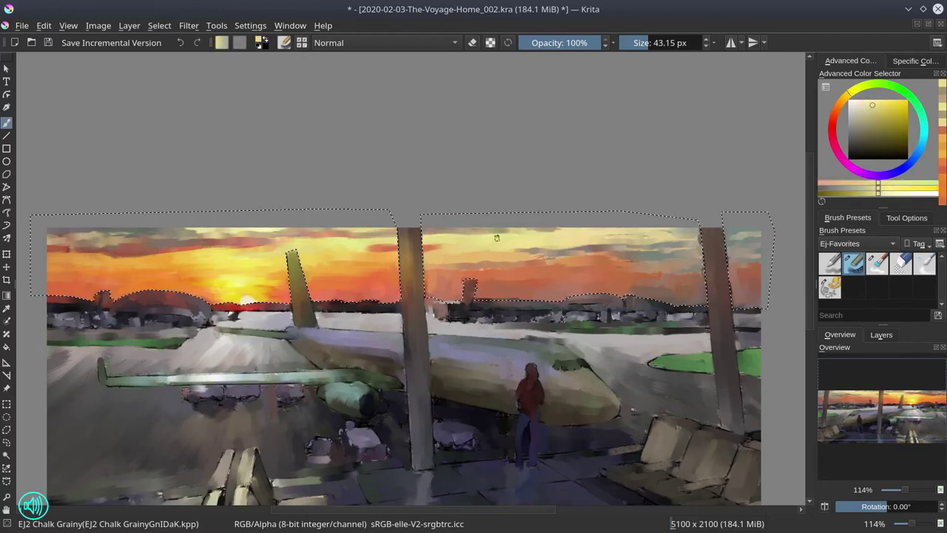
ctrl+click(426, 260)
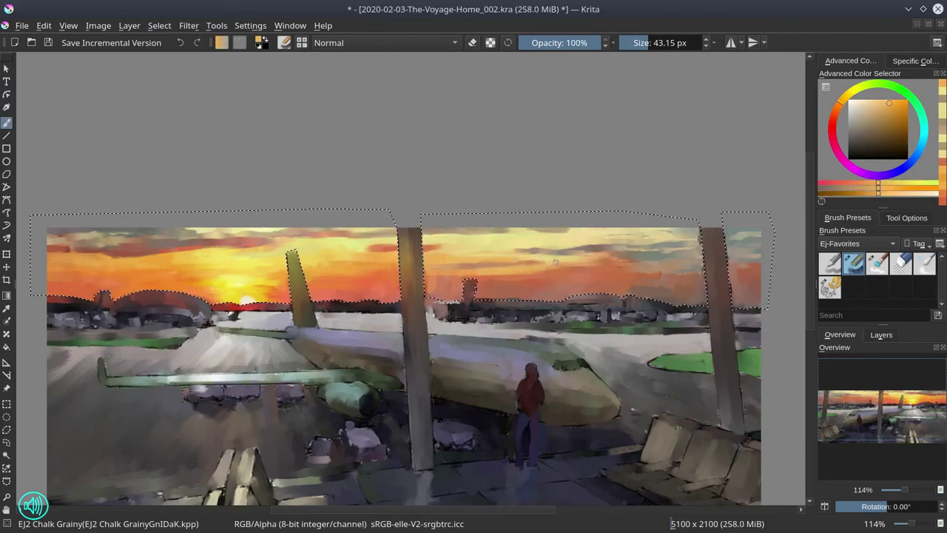
ctrl+click(592, 232)
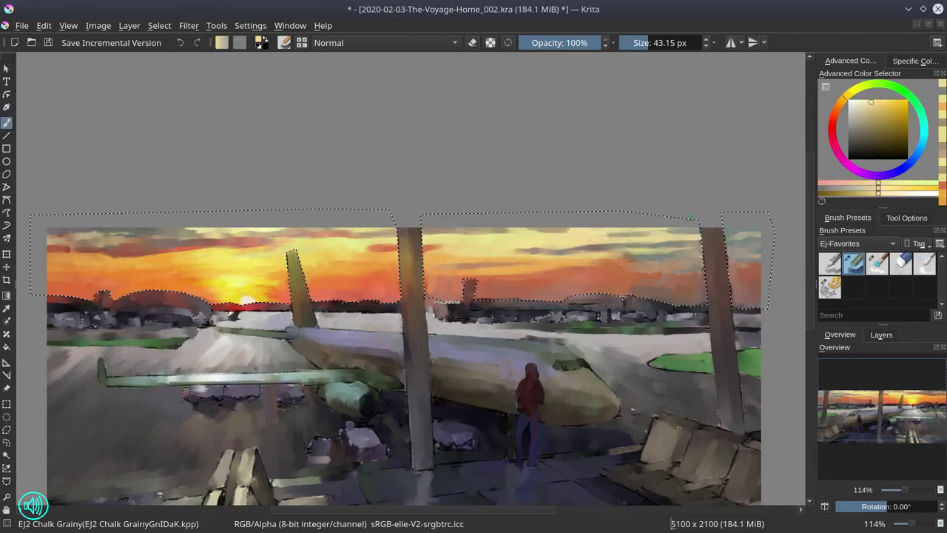
Resize the brush, sample another sky orange, paint inside the selection, and save.
key(bracketleft)
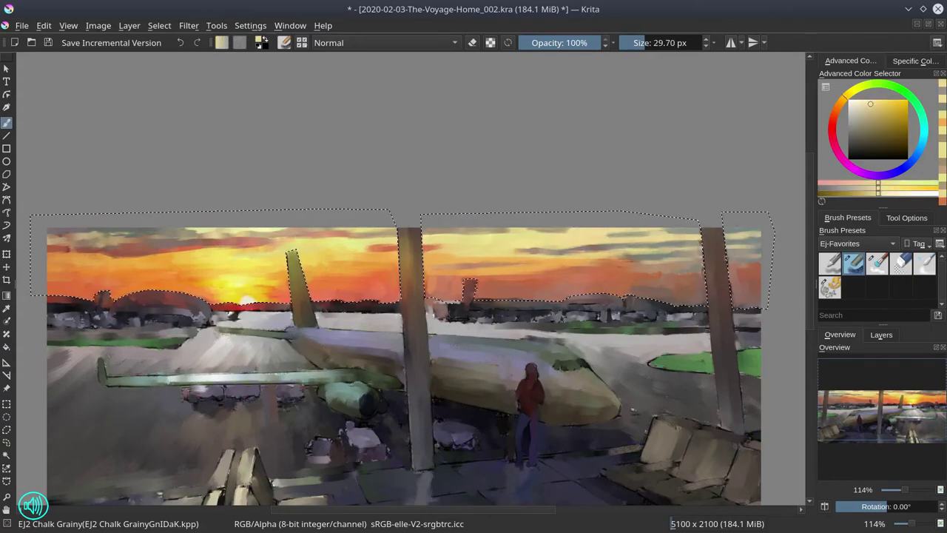
key(bracketright)
key(bracketright)
key(bracketright)
ctrl+click(396, 275)
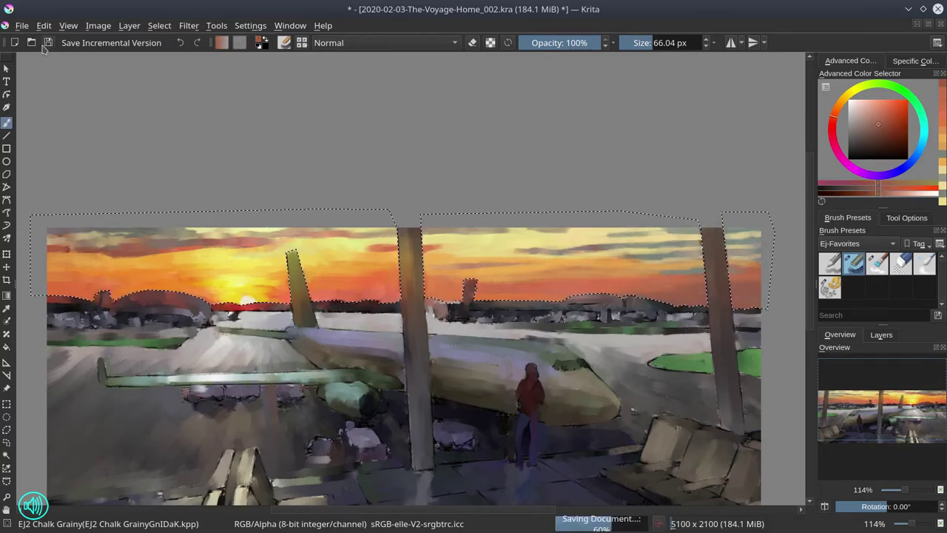
ctrl+click(486, 260)
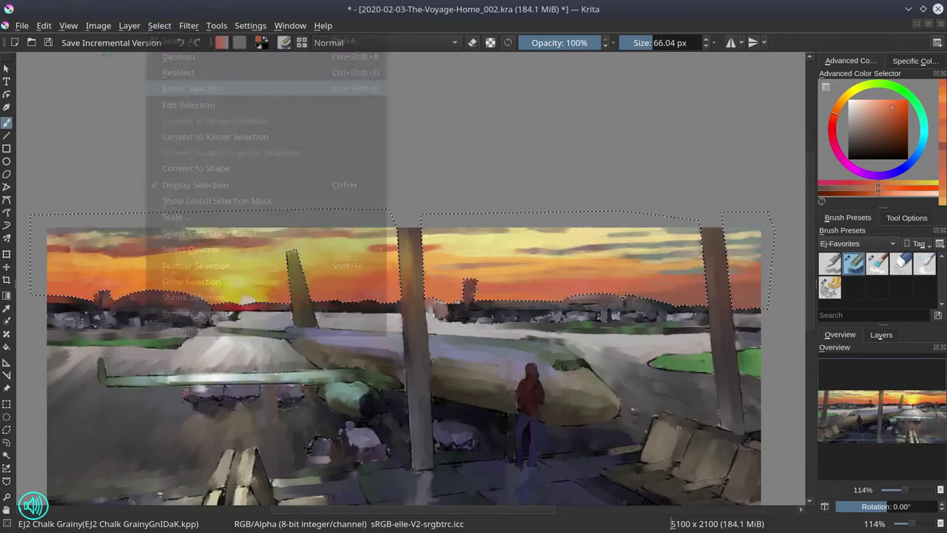
key(ctrl+s)
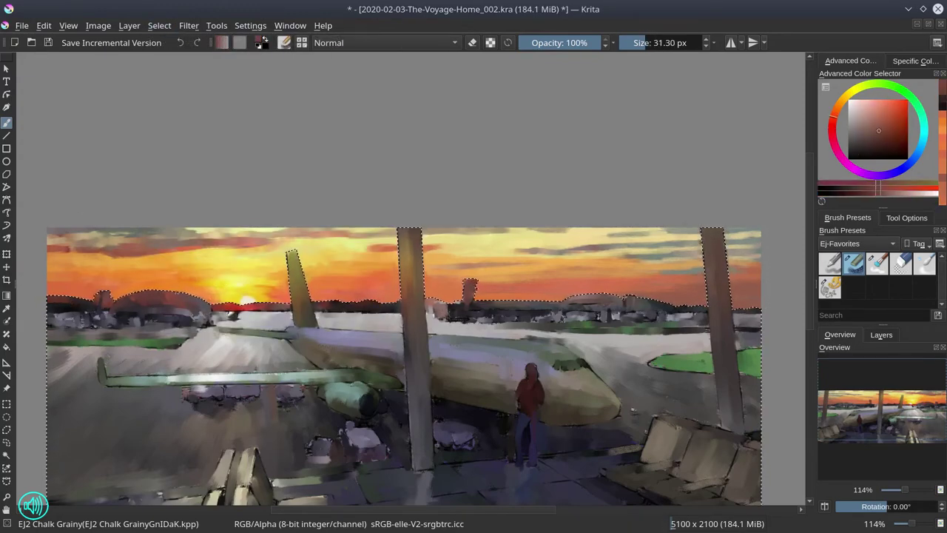
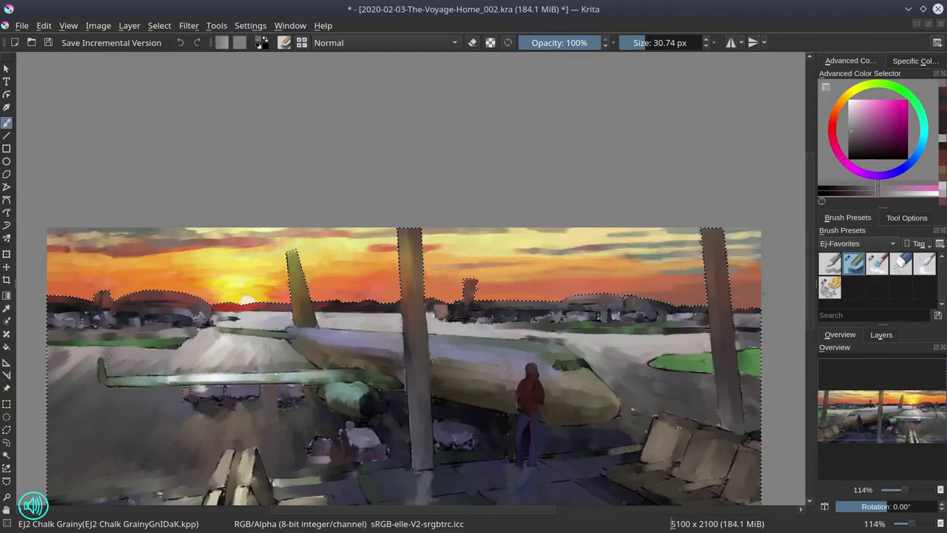
Clear the current selection and save the painting.
click(159, 25)
click(178, 58)
click(49, 43)
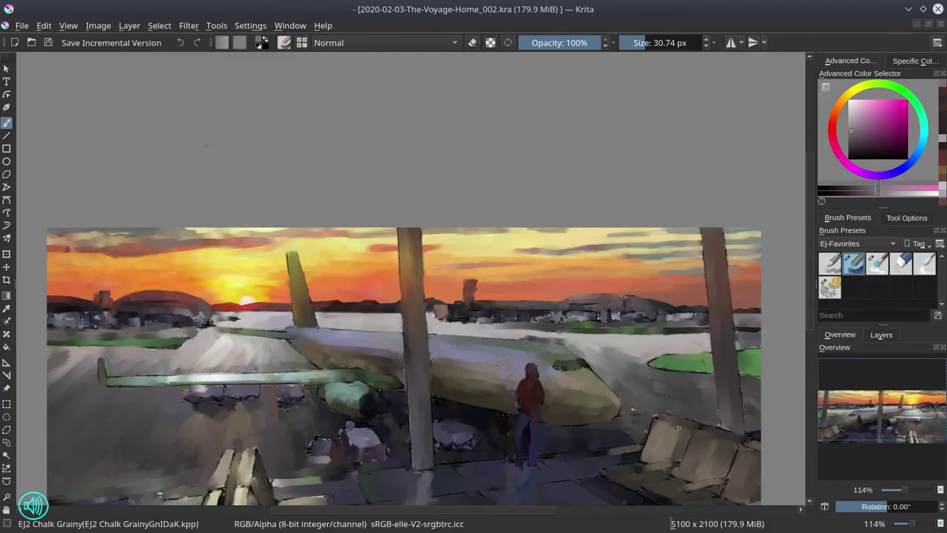
key(minus)
key(minus)
key(minus)
key(minus)
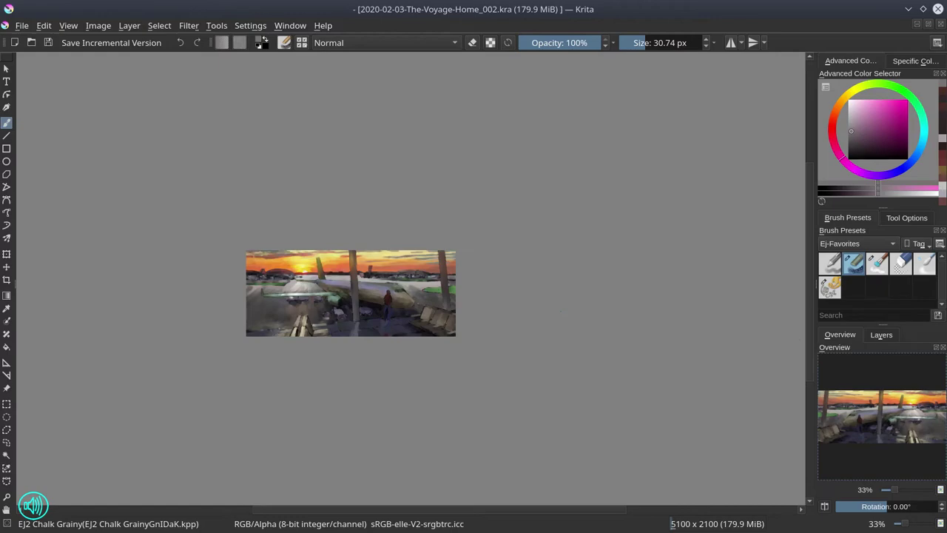
Show the Layers docker and return the view to 100% zoom.
click(881, 334)
key(plus)
key(plus)
key(plus)
key(plus)
key(plus)
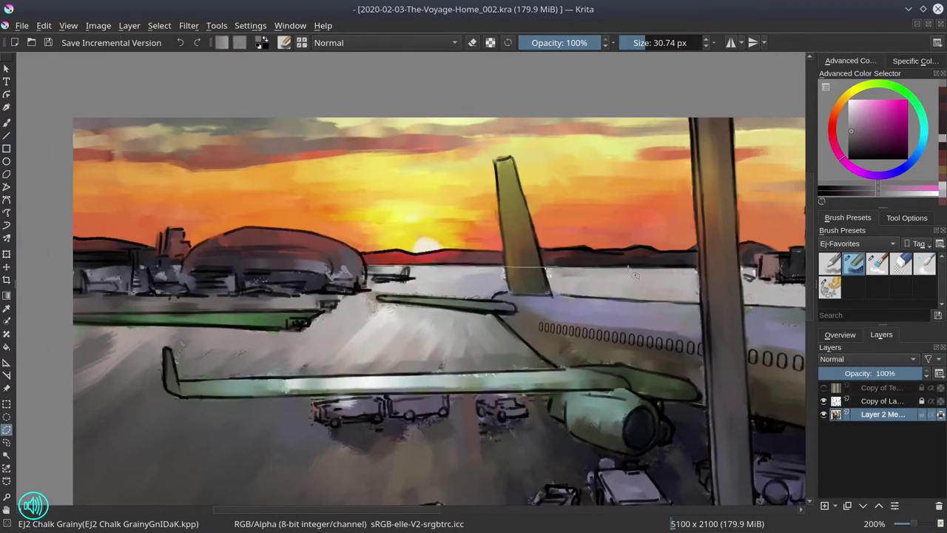
key(minus)
key(minus)
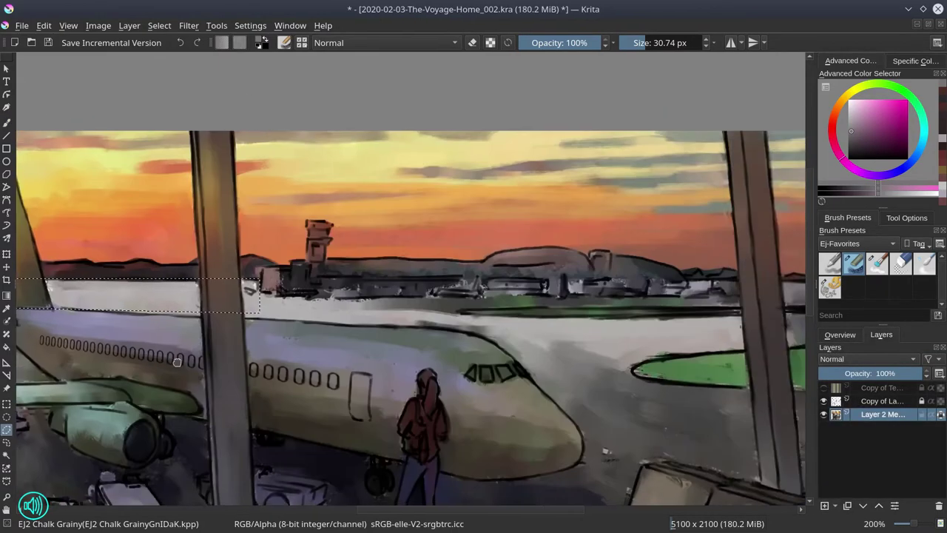
Replace the selection with a wide rectangular band across the plane's middle.
click(159, 25)
click(170, 57)
key(ctrl+r)
drag(760, 422, 206, 321)
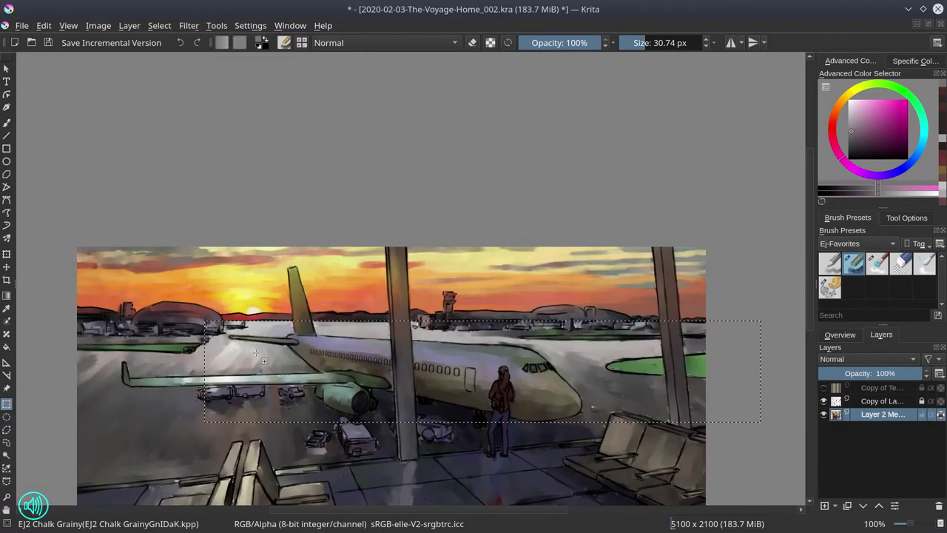
key(plus)
key(plus)
key(plus)
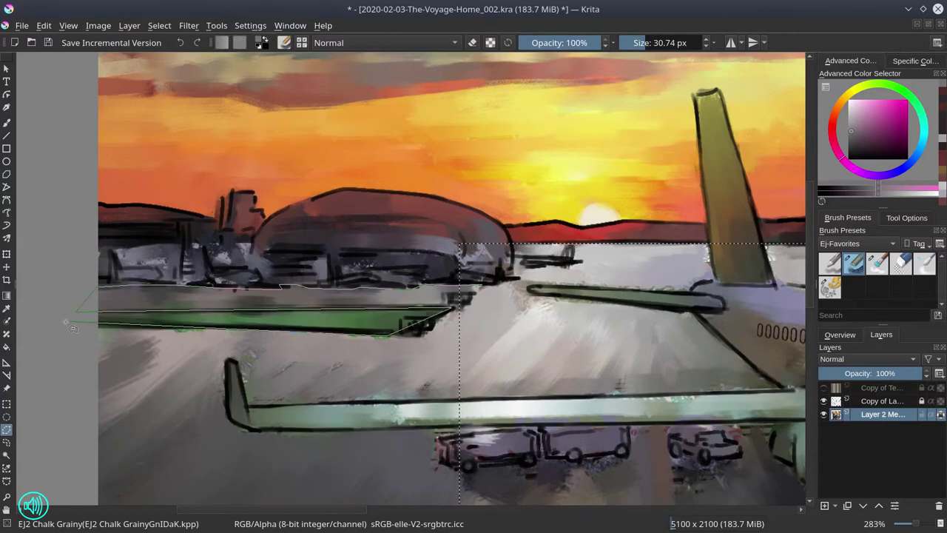
Add polygons around the green verge, building edge and wing, then save.
double_click(244, 367)
click(907, 217)
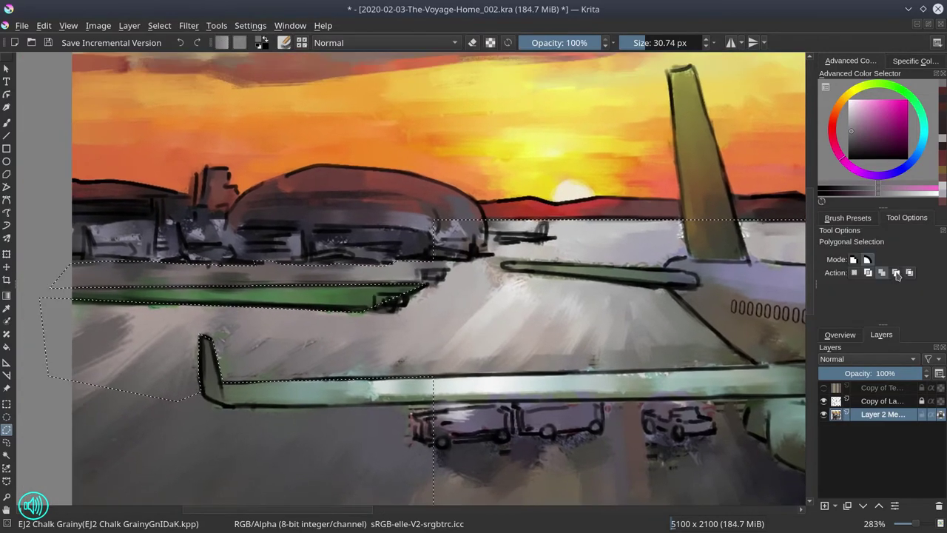
double_click(490, 253)
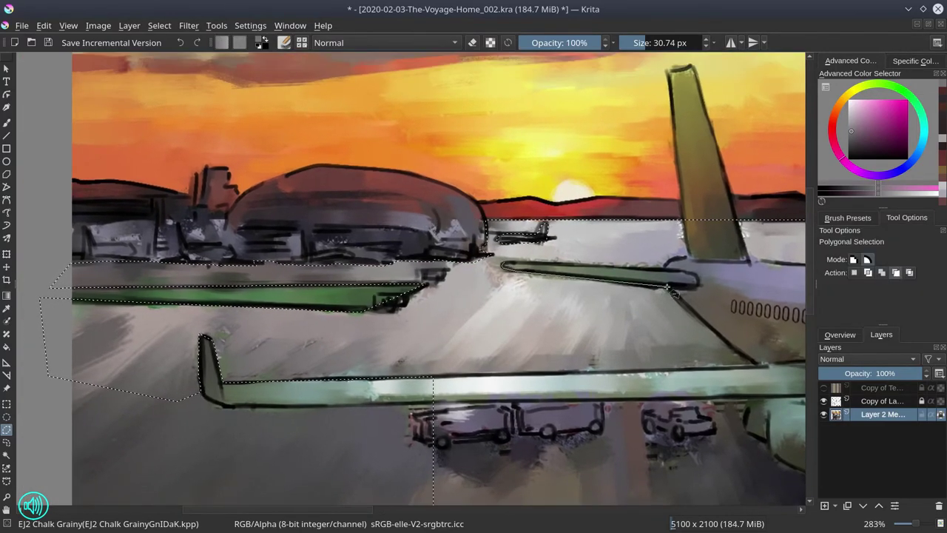
click(760, 364)
click(390, 379)
click(384, 400)
click(748, 400)
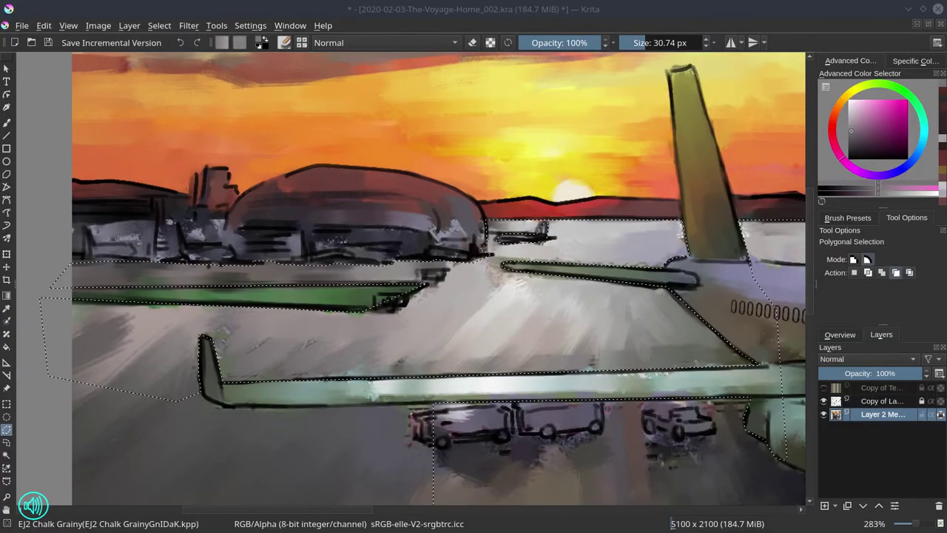
click(47, 43)
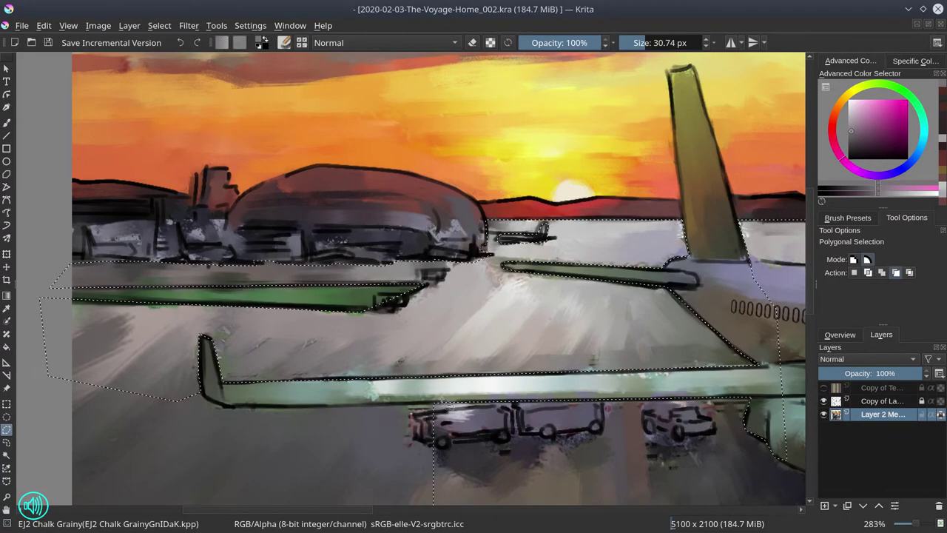
Add polygon outlines around the middle and right baggage trucks to the selection.
click(436, 405)
click(516, 401)
click(599, 403)
click(603, 431)
click(511, 440)
double_click(435, 447)
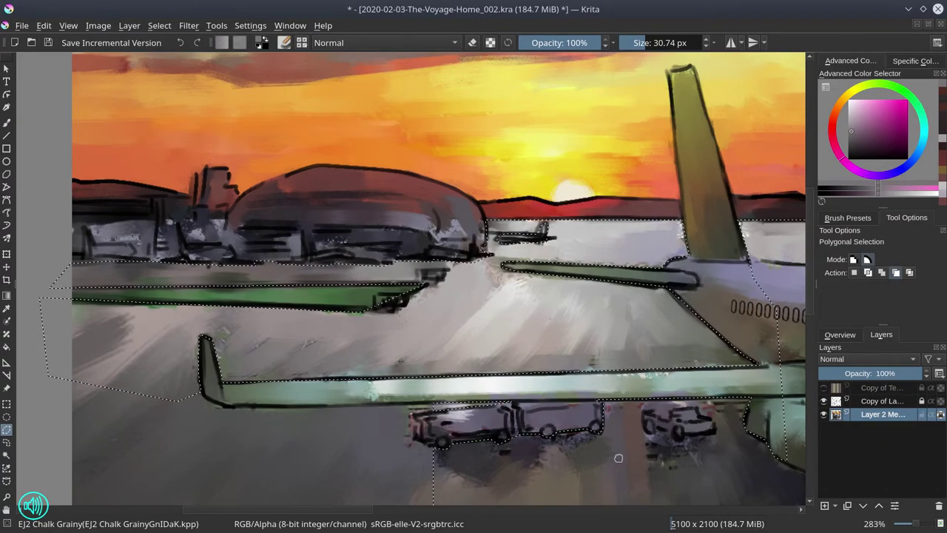
click(538, 383)
drag(643, 425, 680, 325)
click(586, 391)
click(587, 407)
click(551, 411)
click(515, 399)
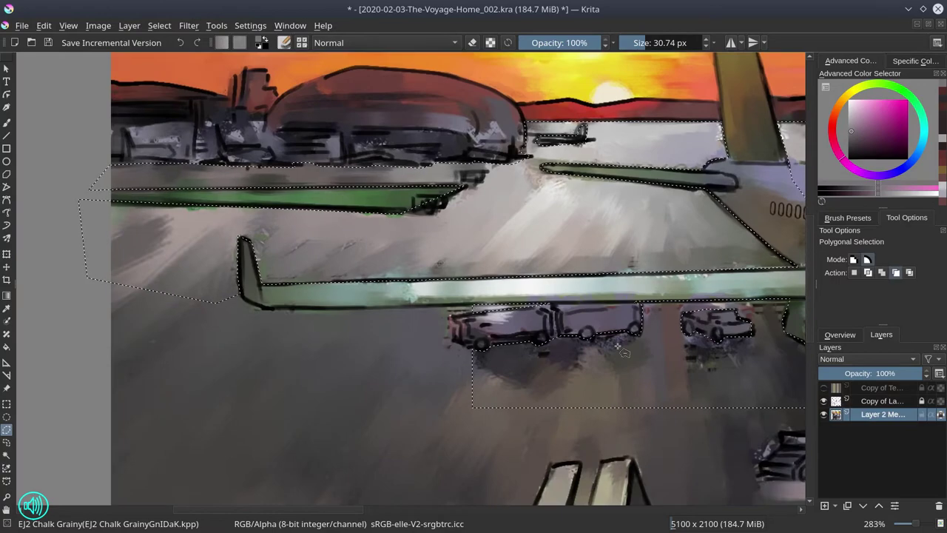
Add a polygon around the left baggage truck to the selection.
click(449, 314)
click(473, 344)
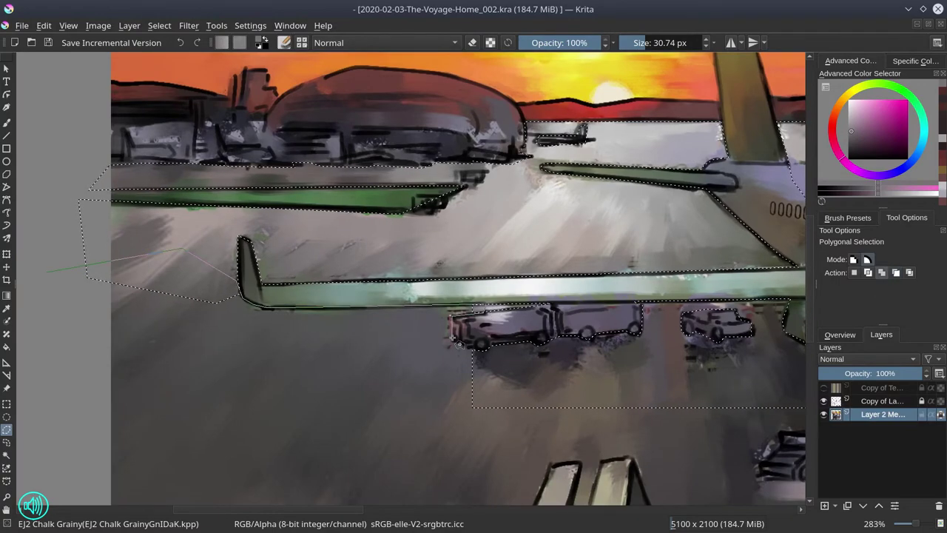
click(491, 403)
drag(490, 404, 458, 230)
click(514, 252)
click(526, 285)
click(482, 376)
double_click(59, 420)
Outline the carts beside the foreground seat and add them to the selection.
drag(392, 249, 244, 294)
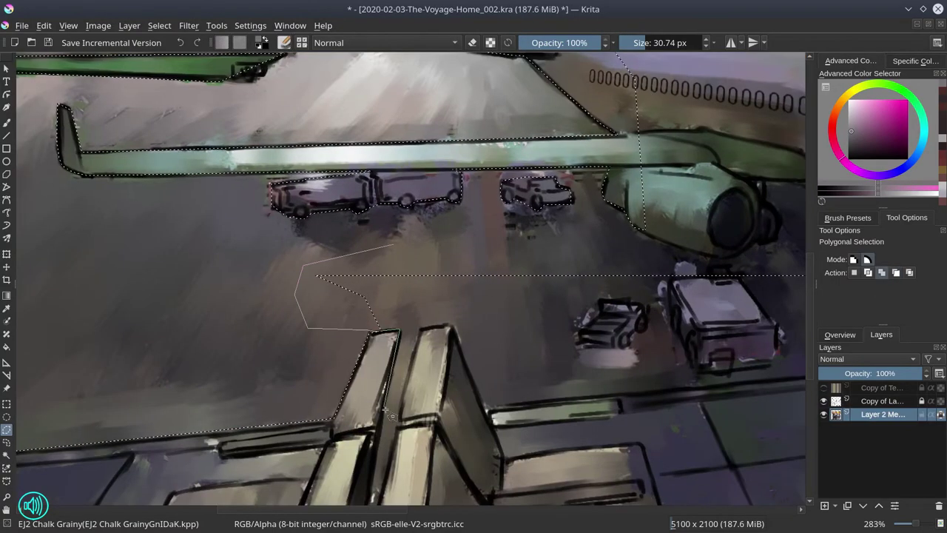
click(385, 412)
click(399, 332)
click(449, 324)
click(484, 406)
click(707, 384)
click(670, 310)
click(649, 328)
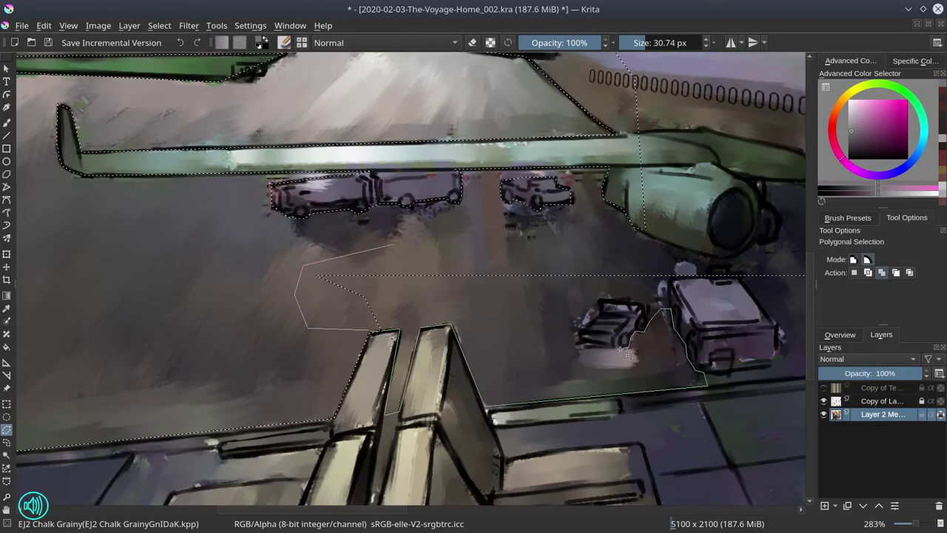
double_click(588, 326)
Add a polygon around the small cart near the engine.
drag(589, 326, 441, 346)
click(459, 277)
click(450, 304)
click(523, 295)
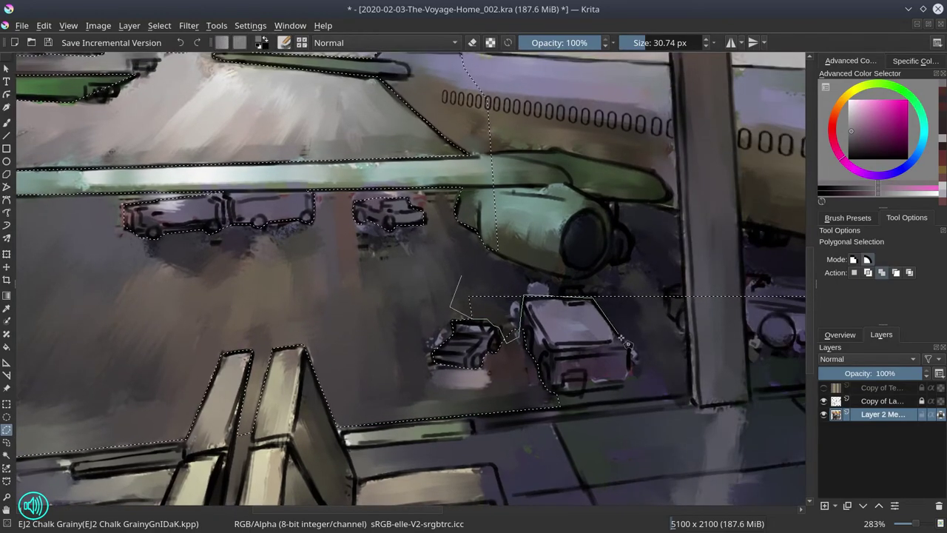
click(688, 333)
double_click(688, 388)
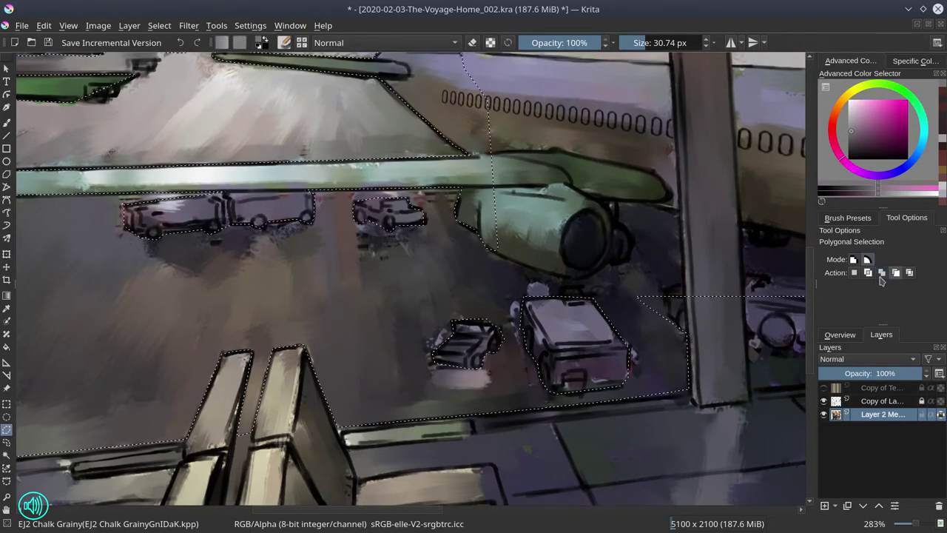
Trace a polygon beside the pillar and around the engine's underside and right edge.
click(690, 318)
click(668, 302)
click(668, 291)
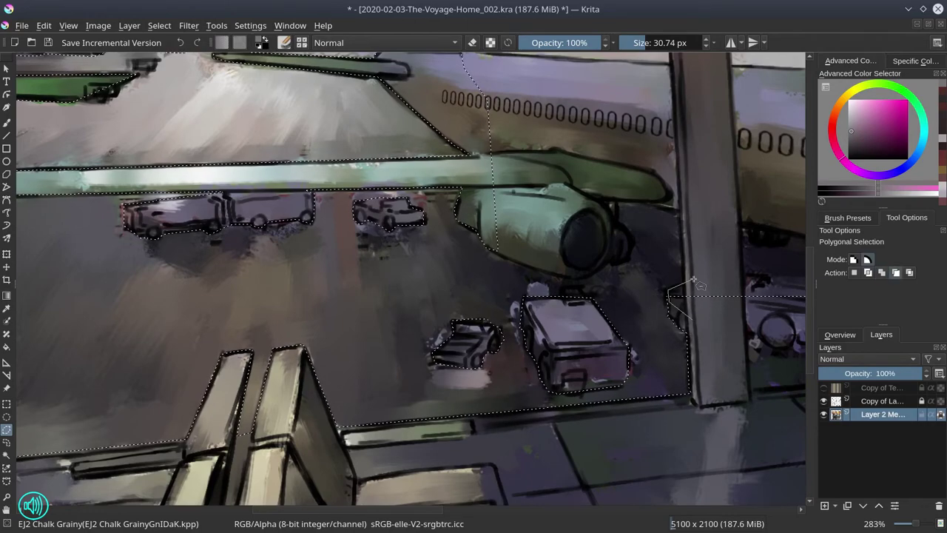
click(495, 248)
click(584, 279)
click(634, 241)
click(619, 203)
click(679, 210)
click(689, 295)
drag(762, 340, 599, 410)
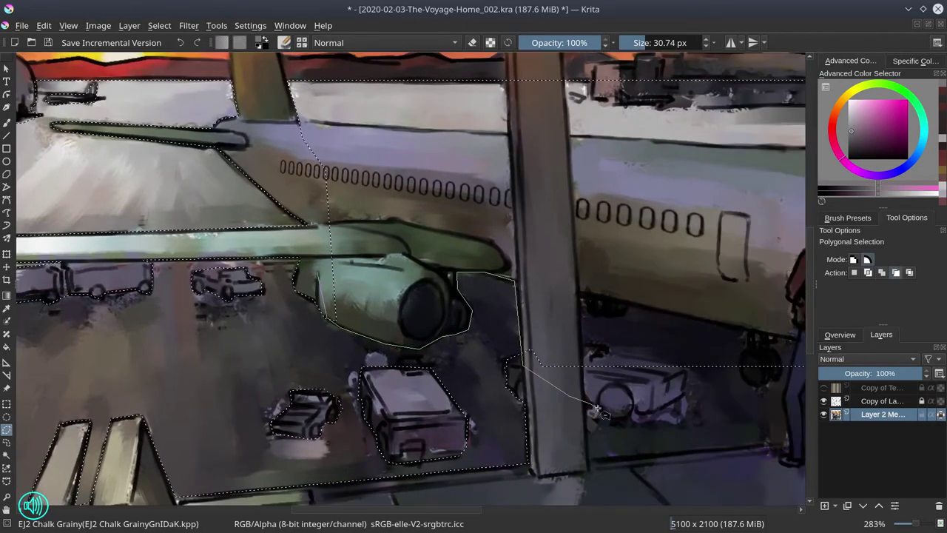
Save, then trace the polygon along the fuselage top and around the airliner's nose.
scroll(562, 396, down, 4)
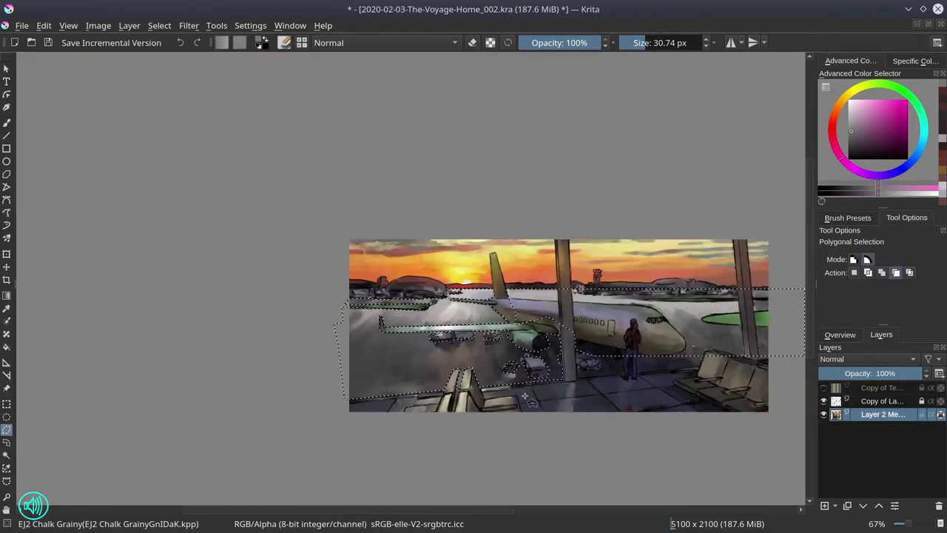
key(ctrl+s)
scroll(461, 376, up, 4)
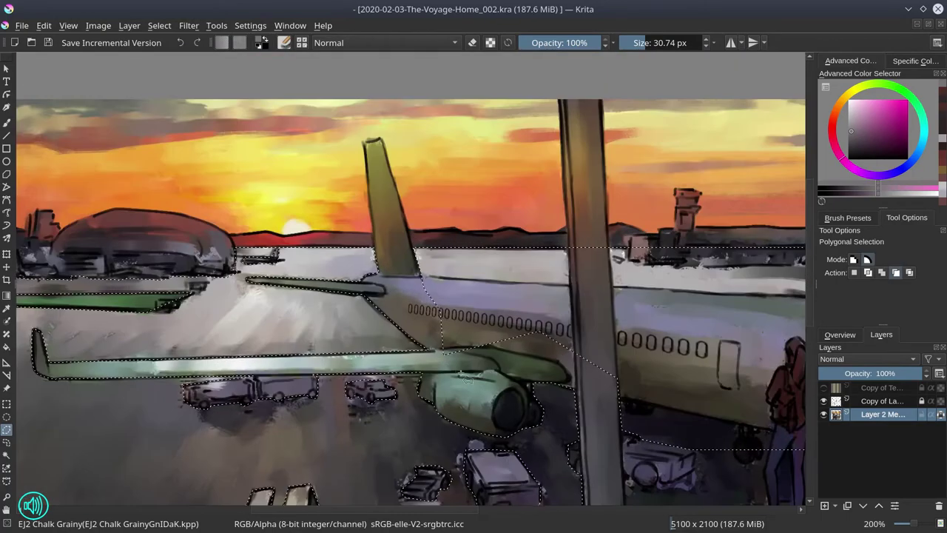
drag(710, 299, 517, 296)
click(644, 296)
click(702, 334)
click(740, 376)
click(756, 413)
click(751, 431)
Trace under the fuselage around the woman's legs and add it to the selection.
click(666, 447)
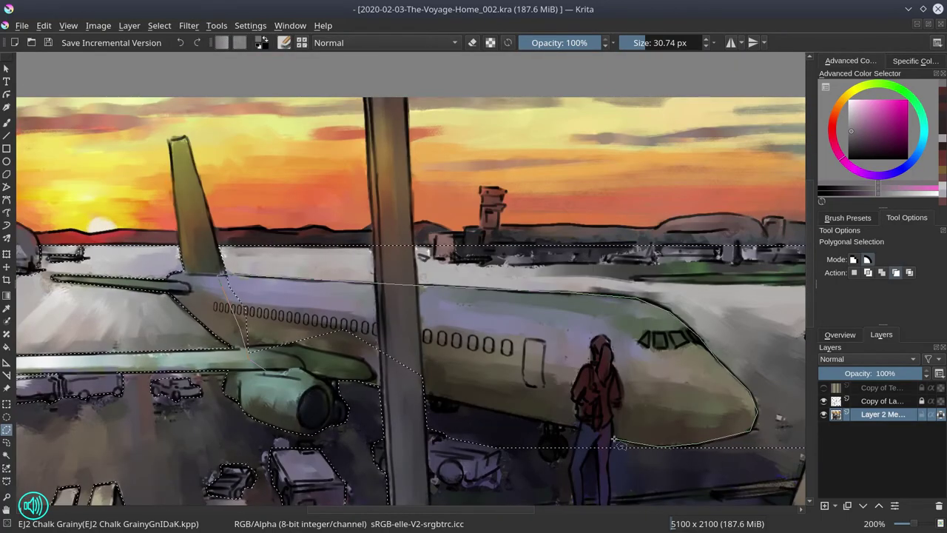
click(609, 442)
click(581, 468)
click(577, 429)
click(546, 437)
click(544, 453)
click(511, 414)
click(436, 408)
drag(425, 397, 435, 330)
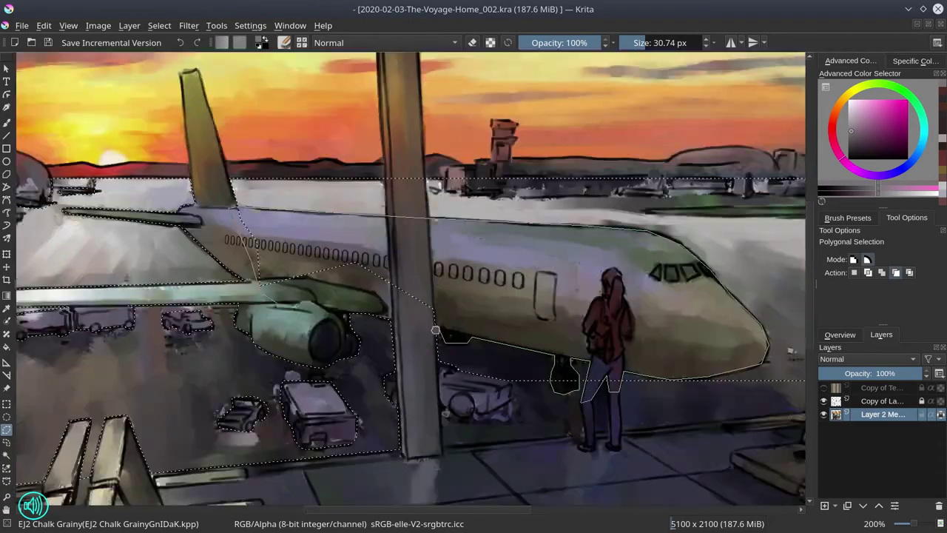
double_click(436, 330)
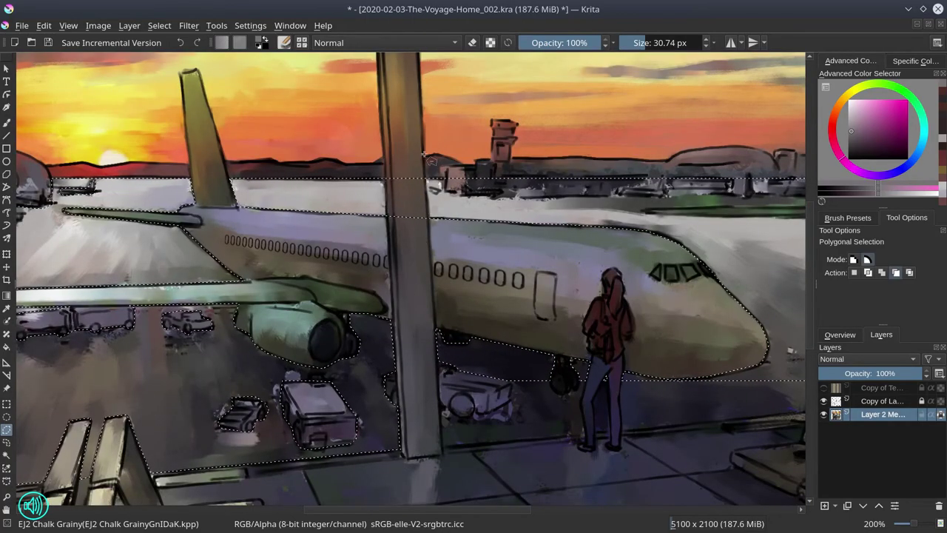
Add the cart under the plane and the bottom-right area, then save.
click(476, 418)
click(584, 403)
click(607, 373)
double_click(610, 426)
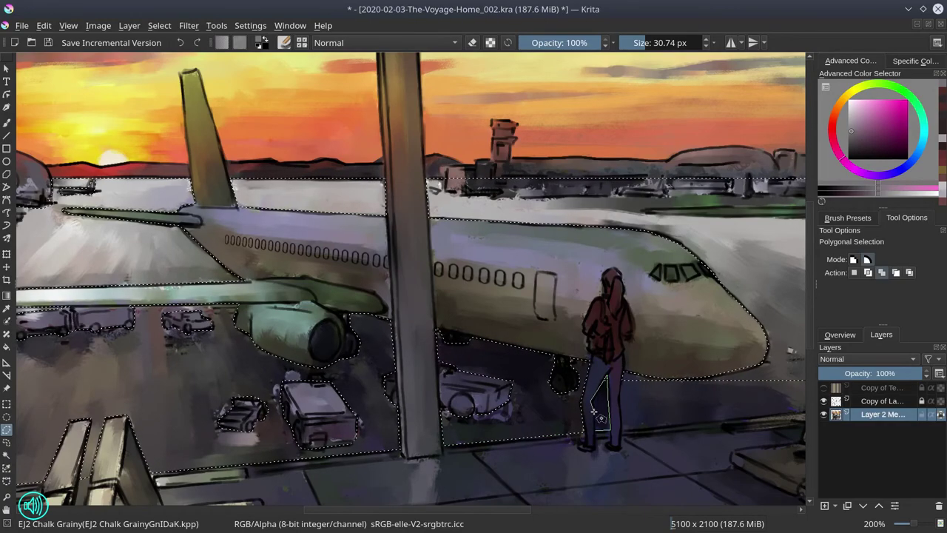
drag(593, 411, 548, 411)
double_click(746, 431)
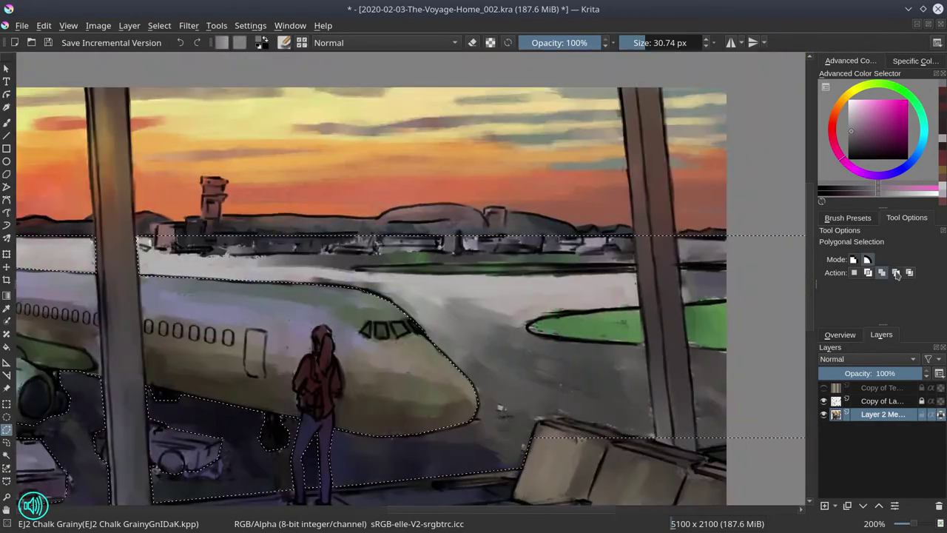
key(ctrl+s)
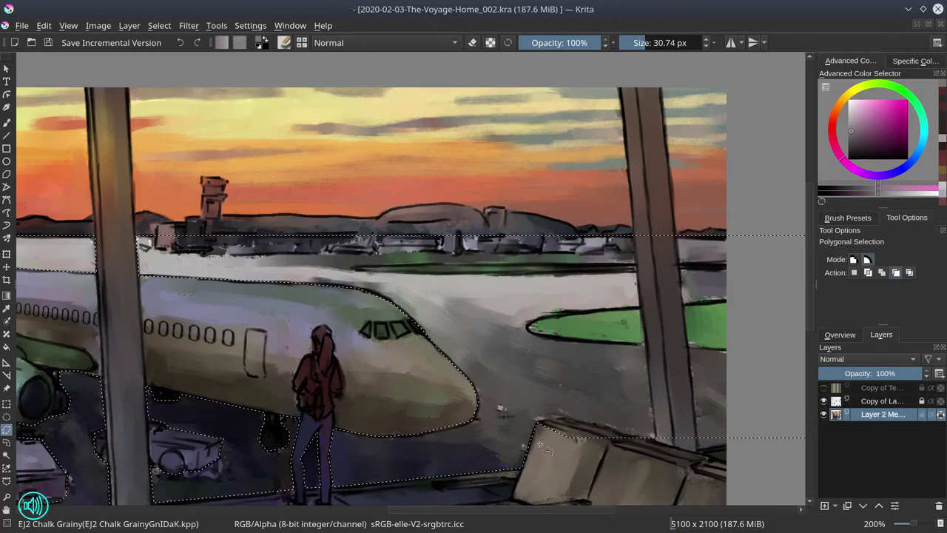
Add the right window pillar to the selection.
click(632, 198)
click(669, 198)
double_click(697, 444)
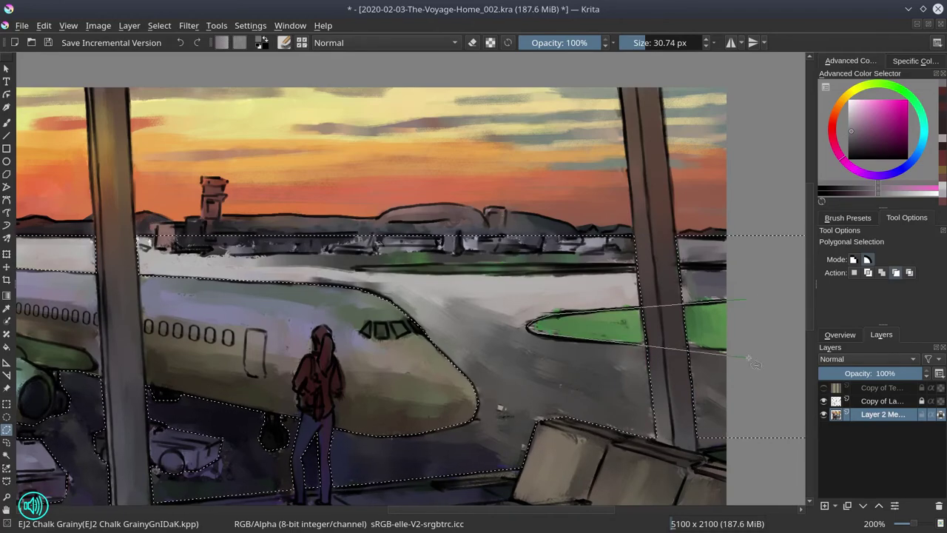
click(895, 273)
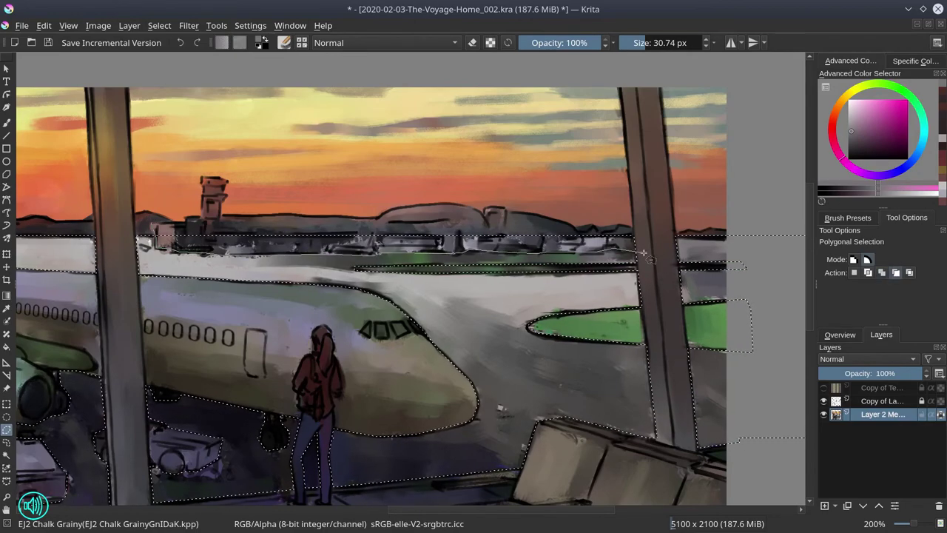
Add a new empty layer, make the base painting layer active, and save.
key(minus)
key(minus)
key(minus)
key(Insert)
key(f)
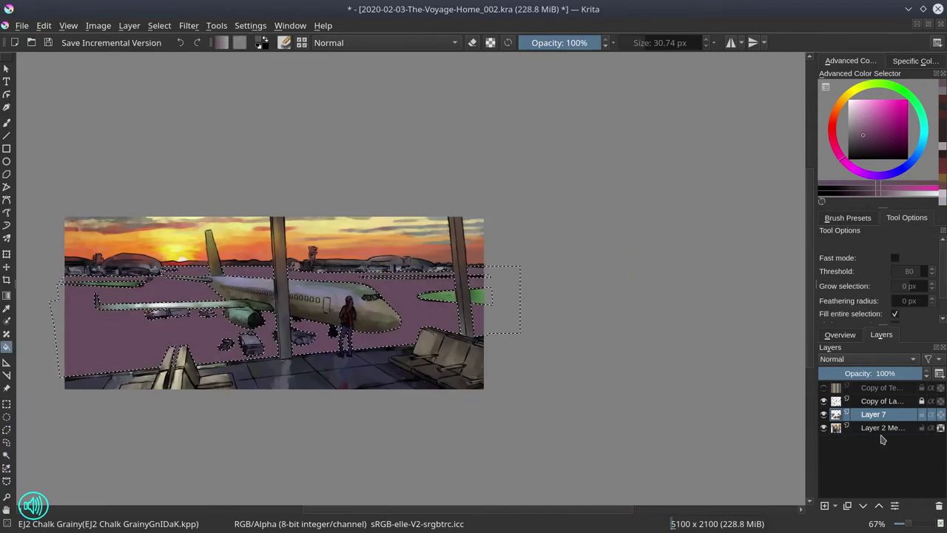
key(ctrl+Page_Up)
click(895, 427)
key(ctrl+s)
Switch to the freehand brush and shrink it with the bracket keys.
key(b)
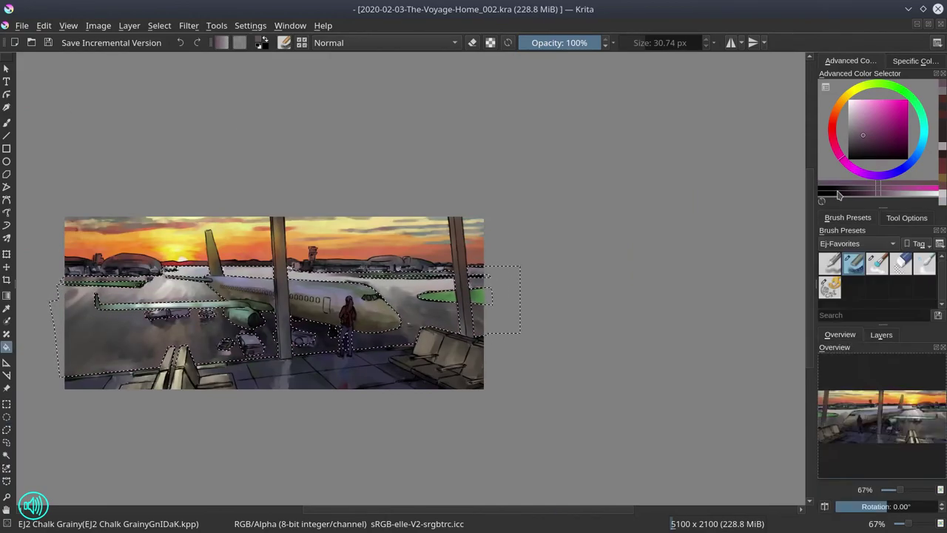
scroll(205, 279, up, 1)
scroll(205, 278, up, 2)
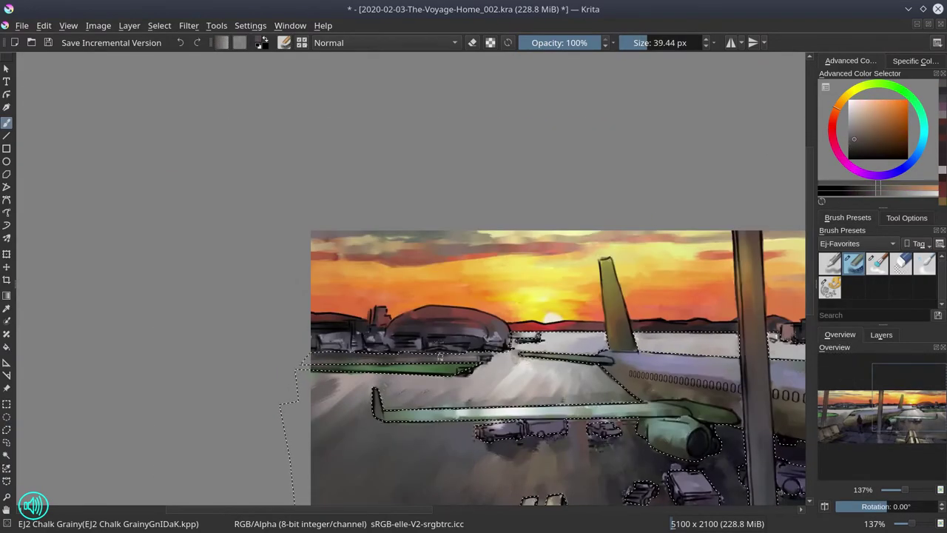
scroll(476, 390, down, 1)
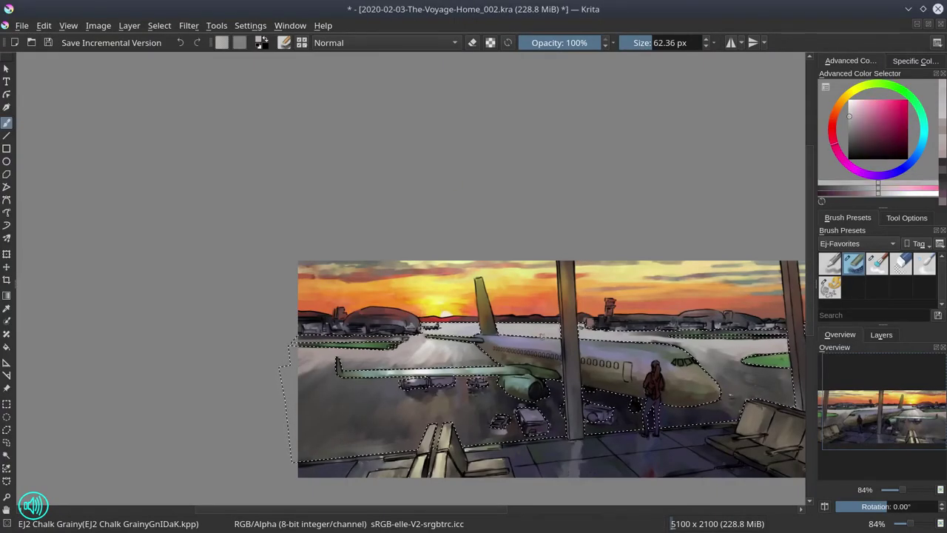
key([)
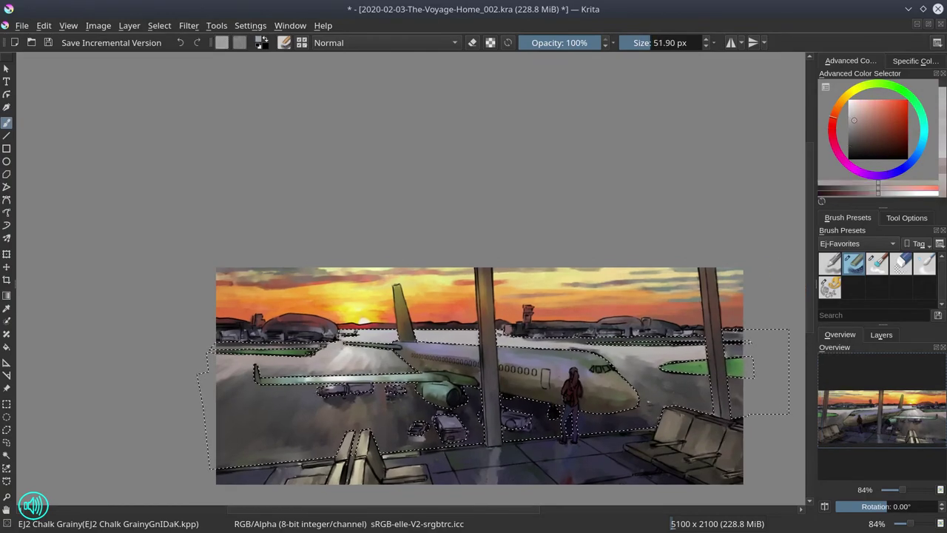
key(plus)
key(plus)
key(bracketleft)
key(bracketleft)
key(bracketleft)
key(bracketleft)
key(minus)
key(minus)
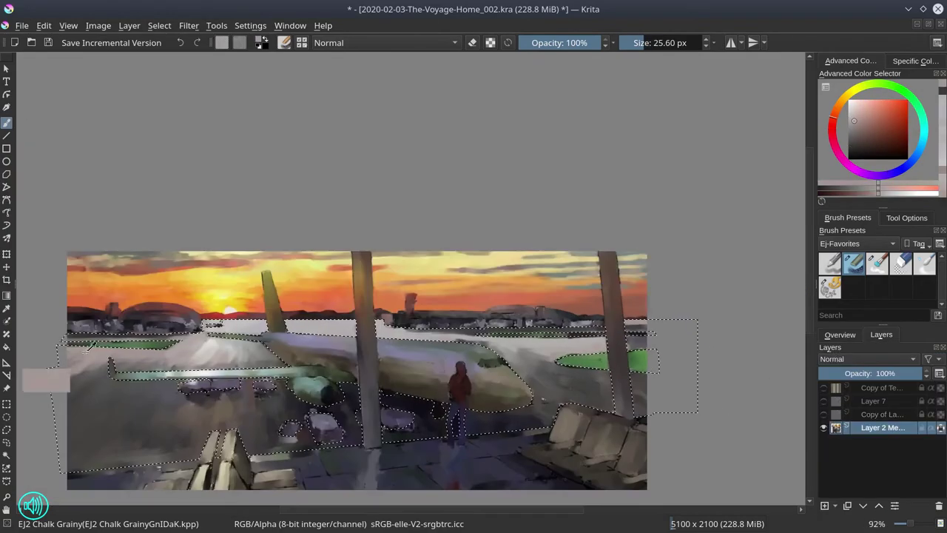
Enlarge the brush and paint broad tarmac streaks using sampled dark and grey-blue colours.
key(bracketright)
key(bracketright)
key(bracketright)
key(bracketright)
key(bracketright)
key(bracketright)
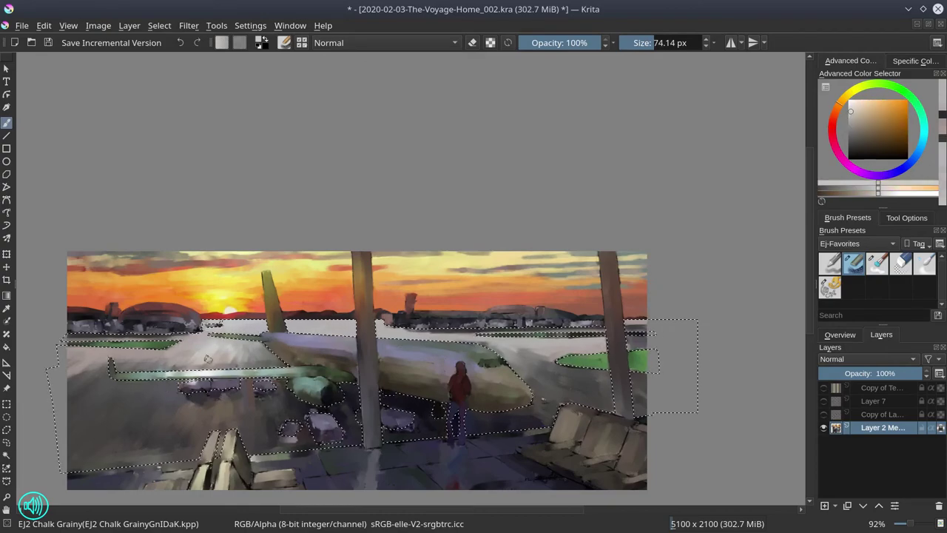
key(bracketright)
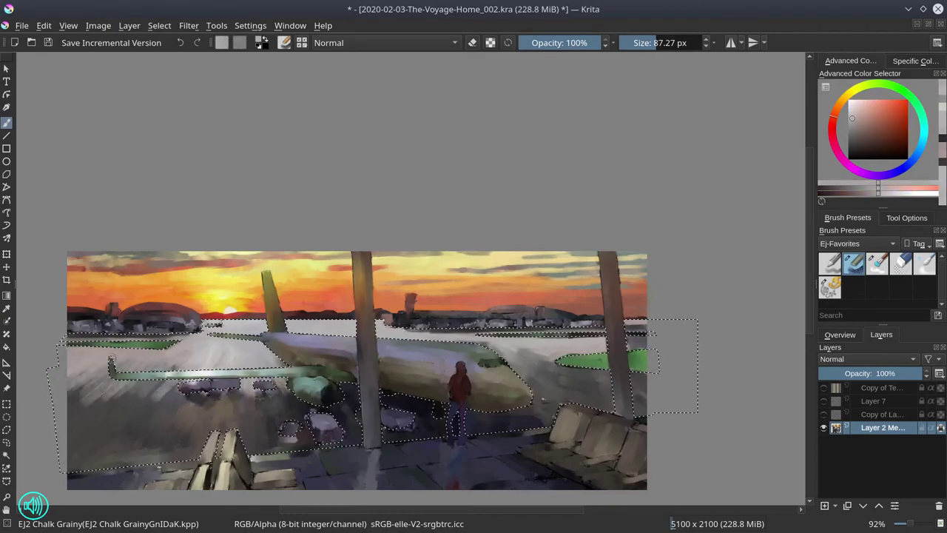
key(bracketright)
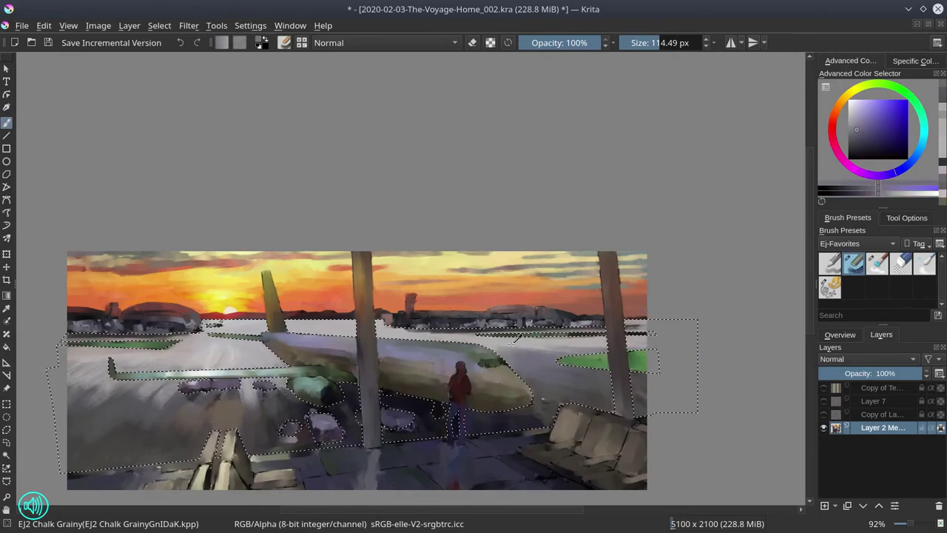
ctrl+click(281, 423)
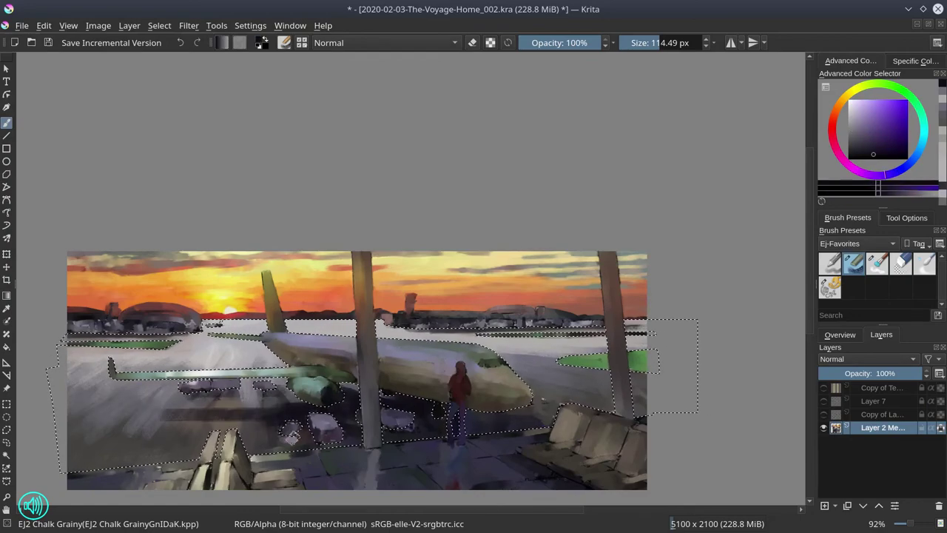
ctrl+click(513, 426)
ctrl+click(700, 400)
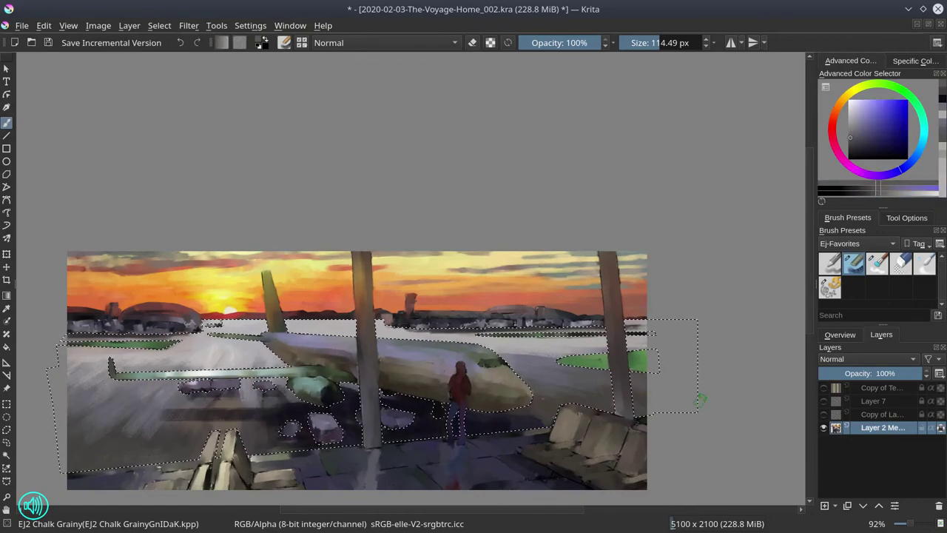
Show the navigation overview, save, and sample greens from the grass strip.
click(840, 335)
click(48, 42)
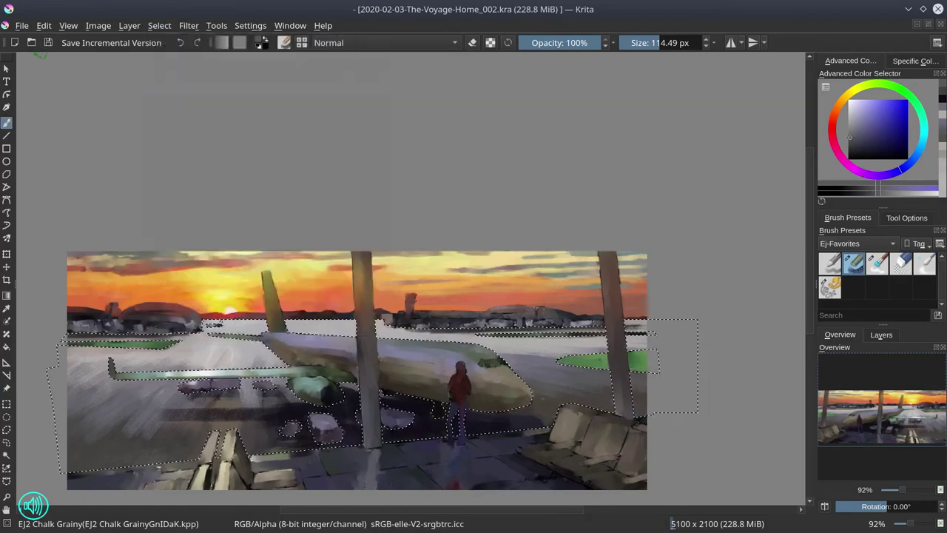
ctrl+click(607, 361)
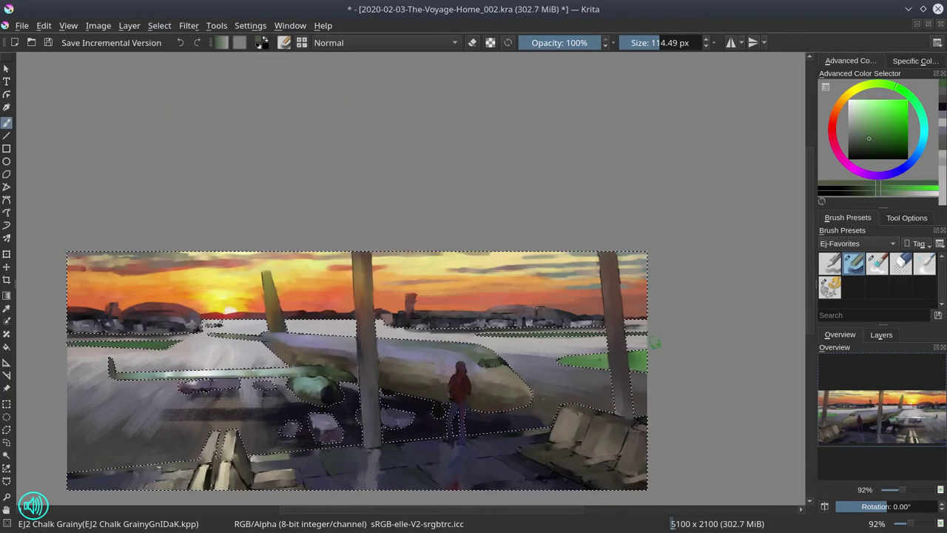
ctrl+click(638, 361)
Deselect, restore the previous selection, and sample muted purple colours near the woman.
click(159, 25)
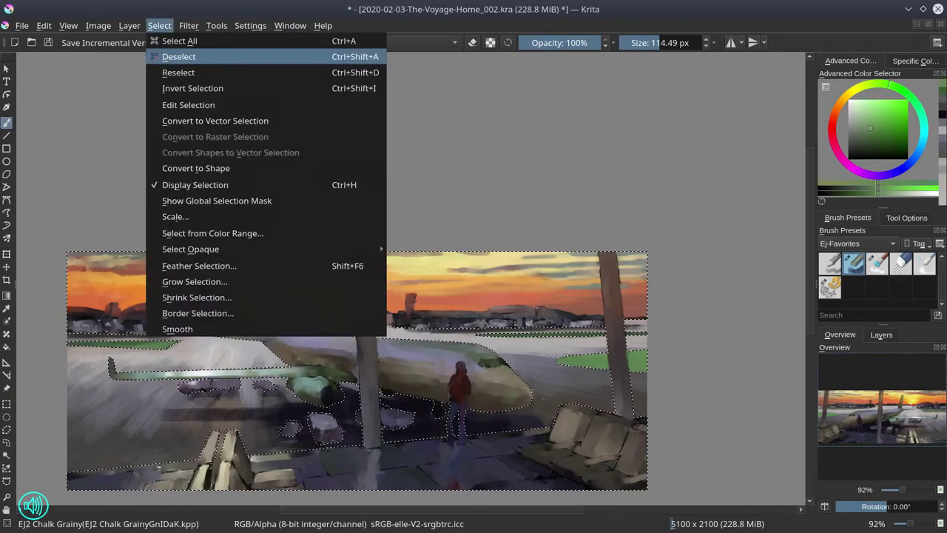
click(148, 55)
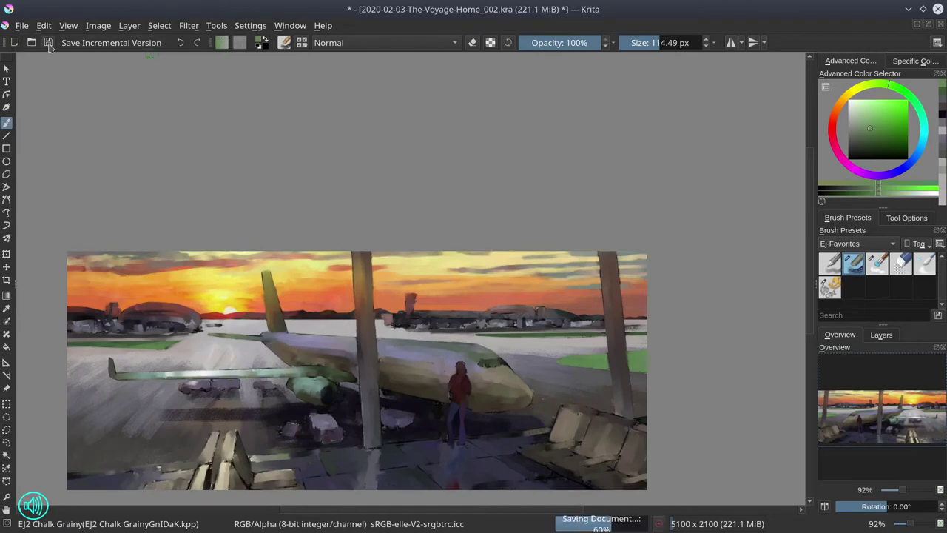
drag(390, 181, 392, 118)
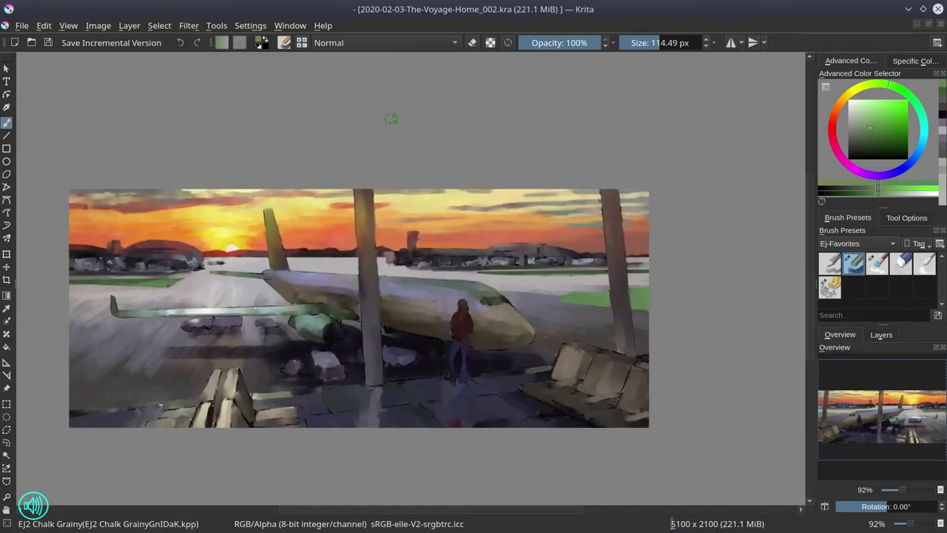
click(159, 25)
click(170, 71)
ctrl+click(404, 381)
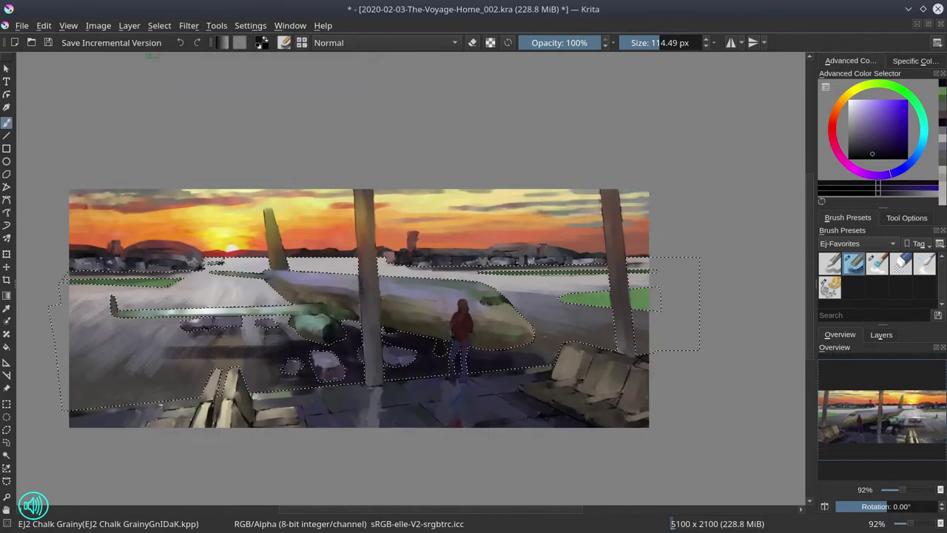
drag(434, 392, 425, 318)
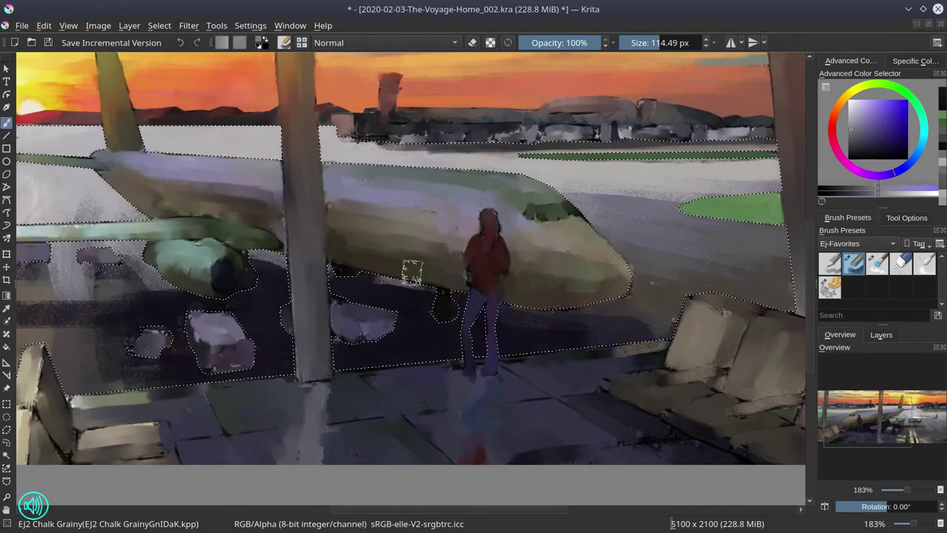
ctrl+click(449, 306)
key(1)
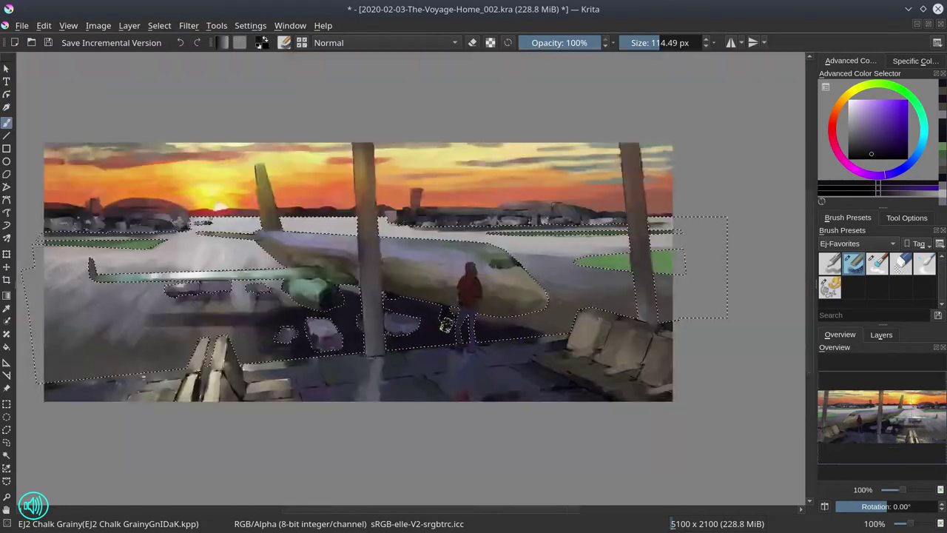
Clear the selection again and mirror the view to check the composition.
click(159, 25)
click(163, 55)
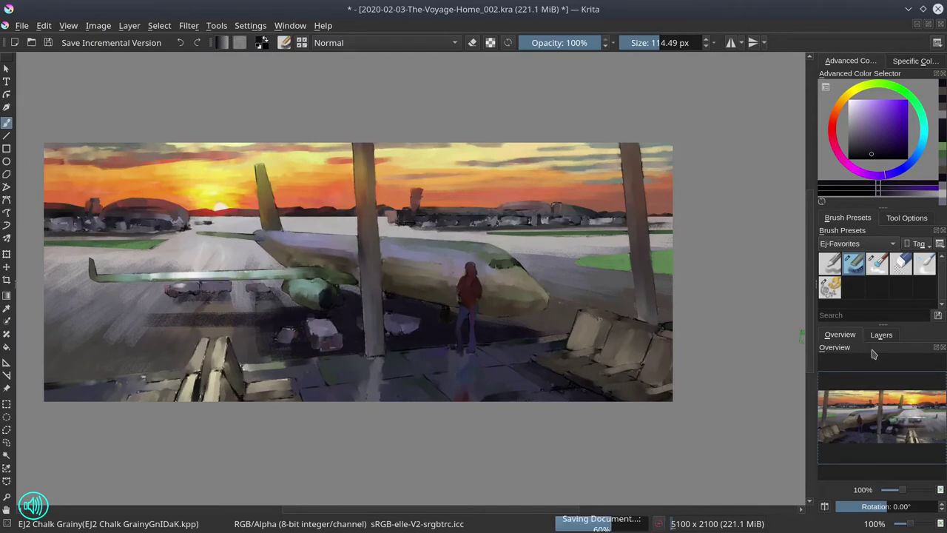
key(m)
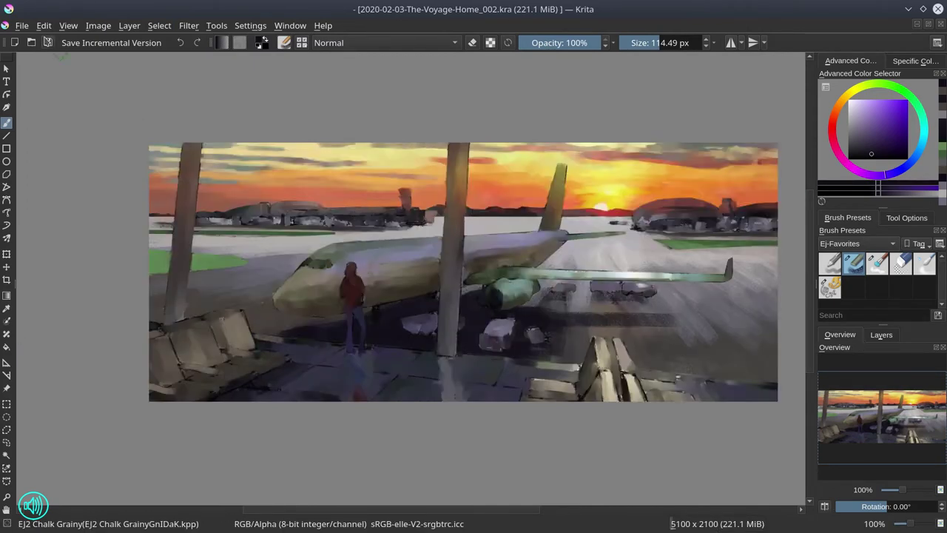
Fit the painting to the window, sample the grass green and shrink the brush for detail.
key(2)
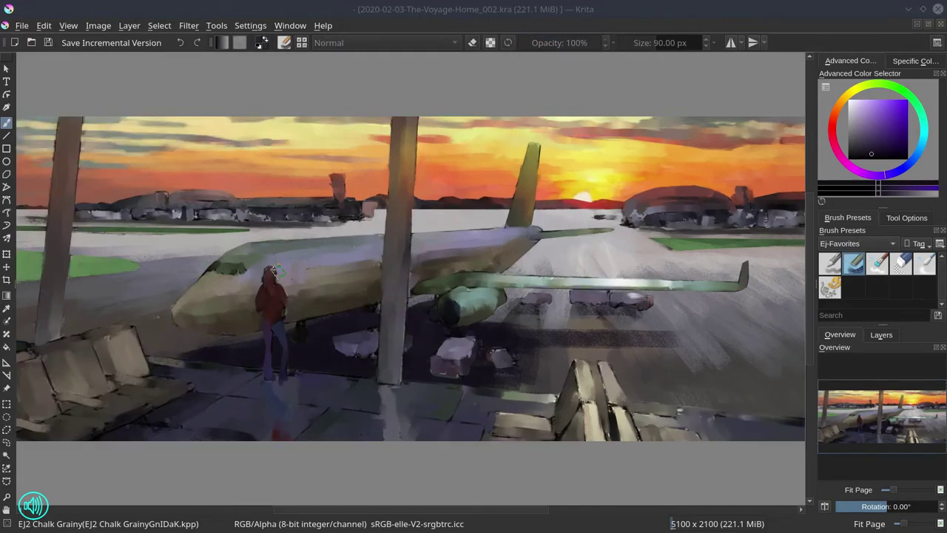
ctrl+click(122, 233)
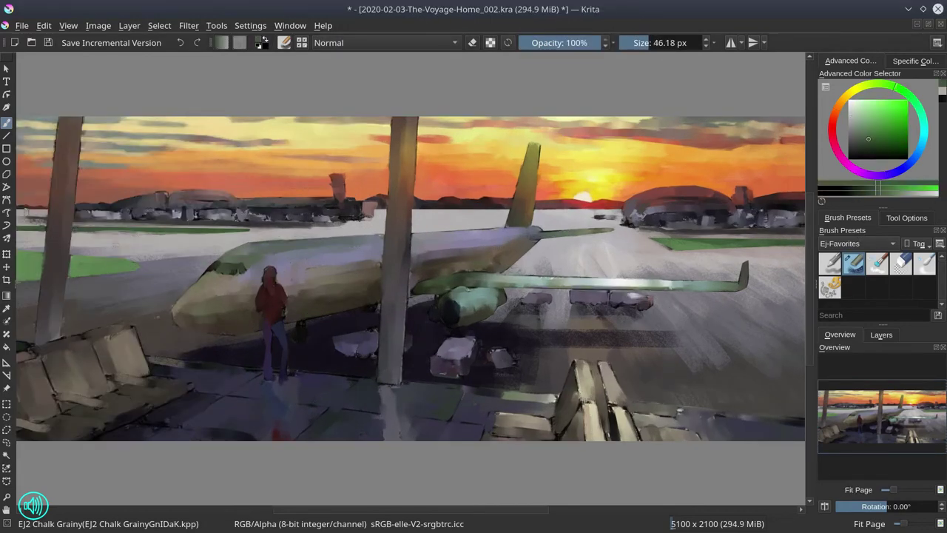
scroll(244, 206, up, 2)
key(bracketleft)
key(bracketleft)
key(bracketleft)
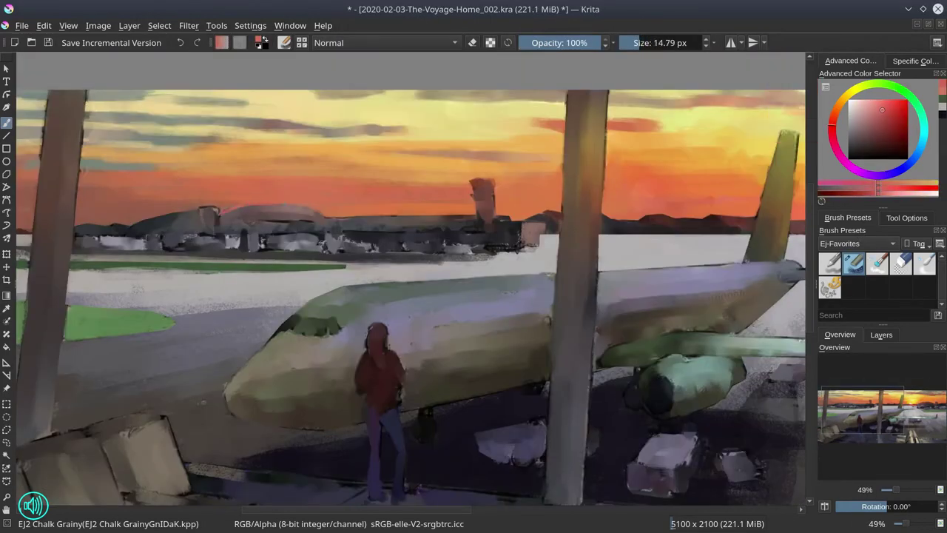
click(287, 230)
key(ctrl+z)
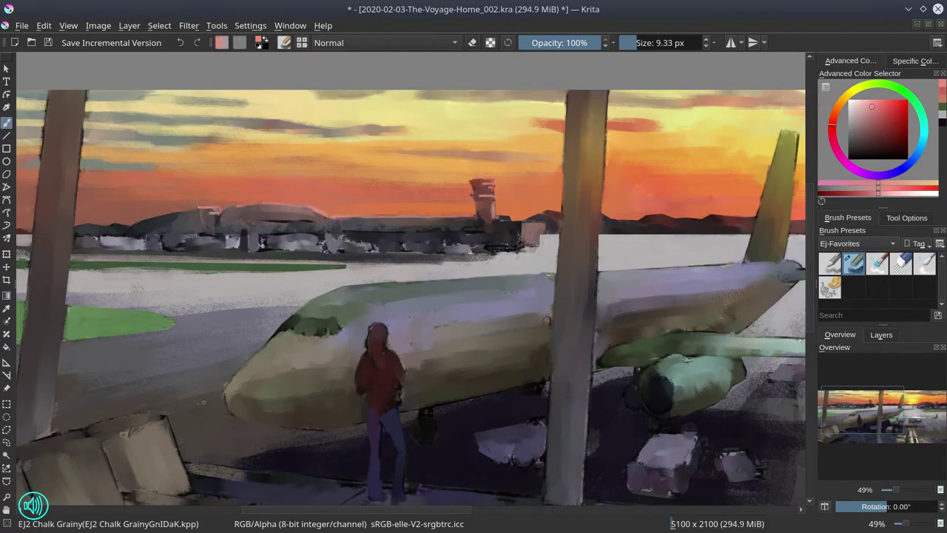
Sample dark blue-grey, reddish and pale pinkish-grey tones while panning to the left pillar and skyline.
key(bracketright)
key(bracketright)
key(bracketright)
ctrl+click(369, 235)
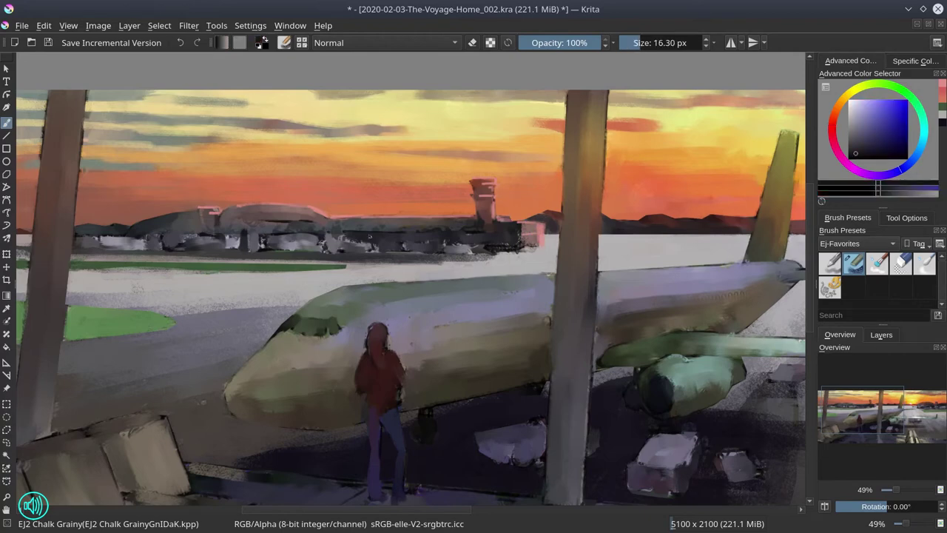
ctrl+click(515, 259)
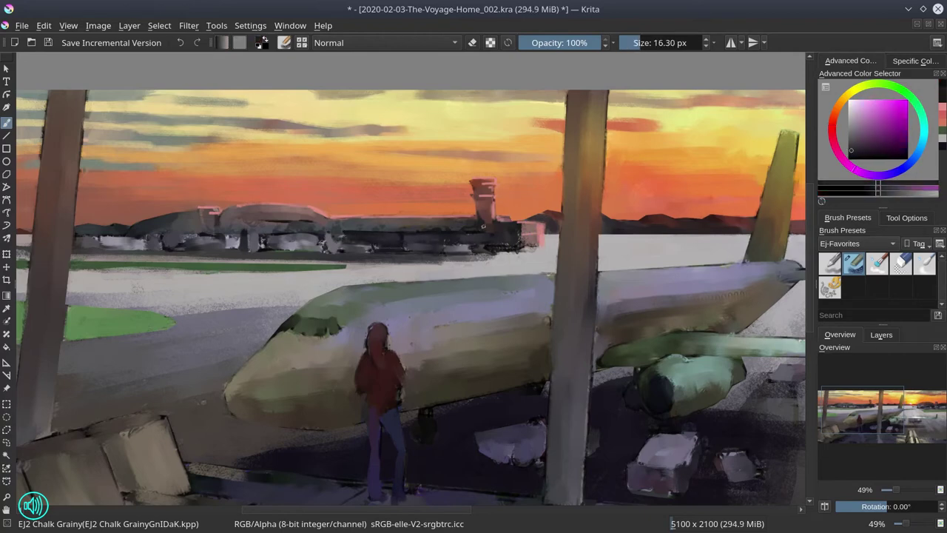
ctrl+click(244, 238)
key(bracketright)
drag(137, 247, 344, 262)
ctrl+click(285, 244)
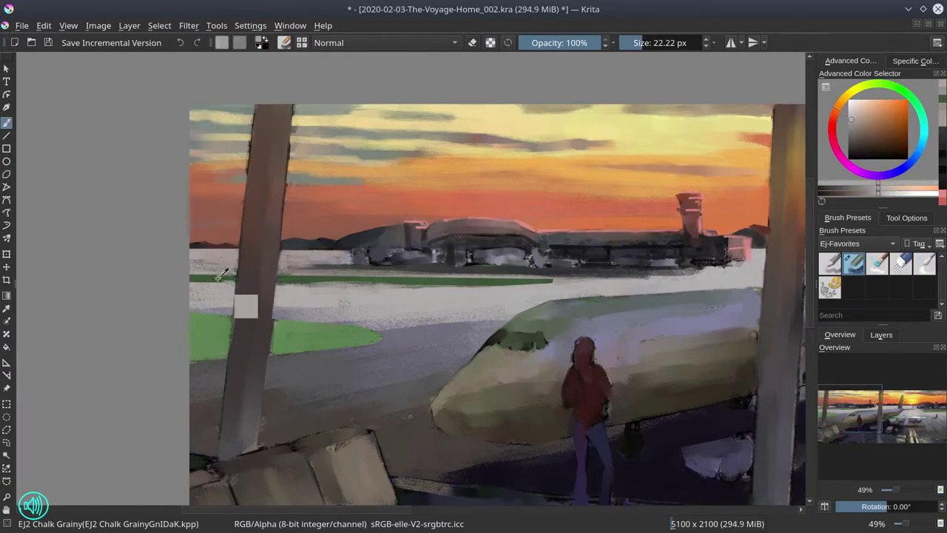
Pick a dark grey-brown in the Advanced Color Selector and save the painting.
key(bracketright)
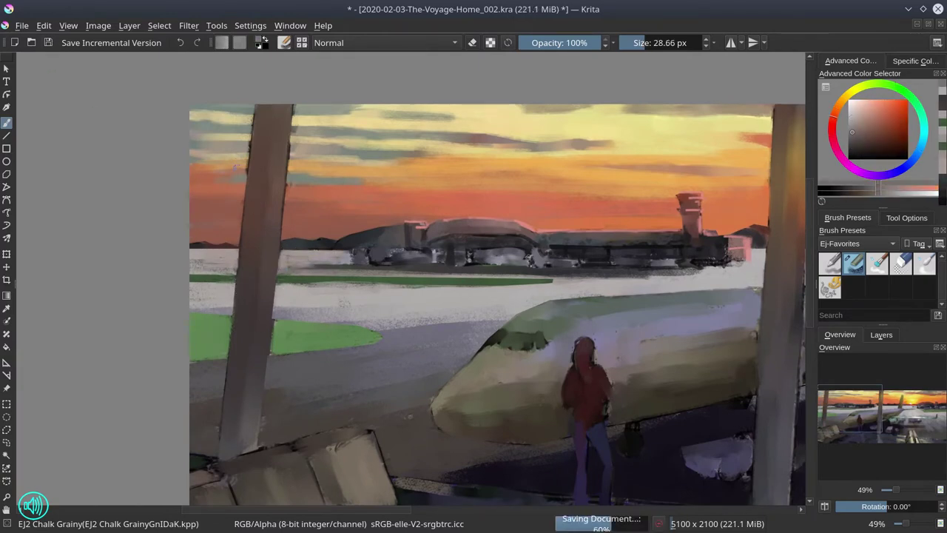
ctrl+click(273, 174)
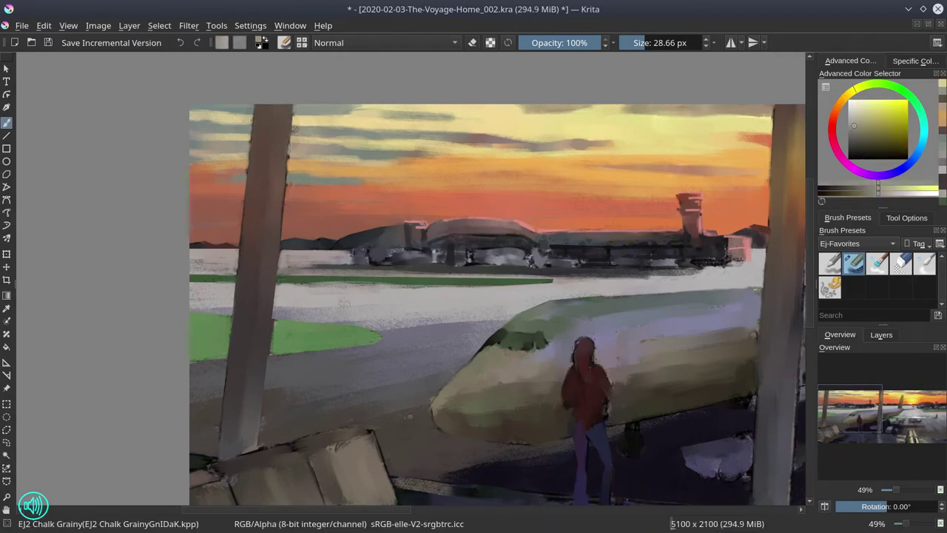
ctrl+click(237, 341)
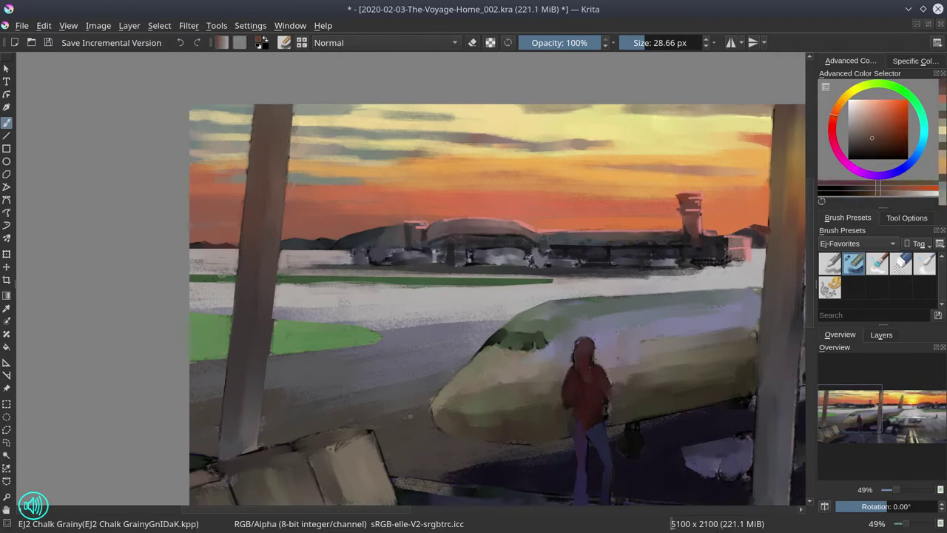
click(48, 42)
Show the line-art layer and trace a selection around the distant terminal's base.
click(882, 334)
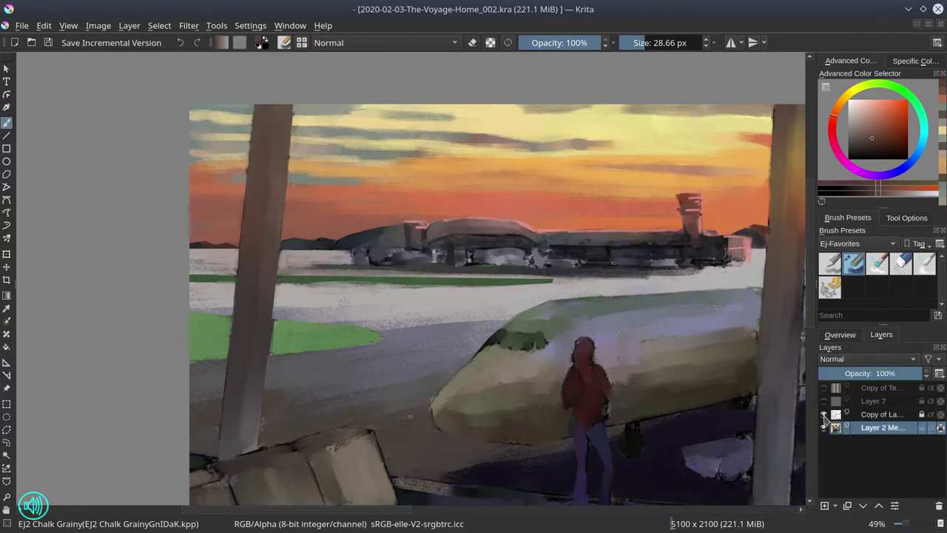
click(824, 415)
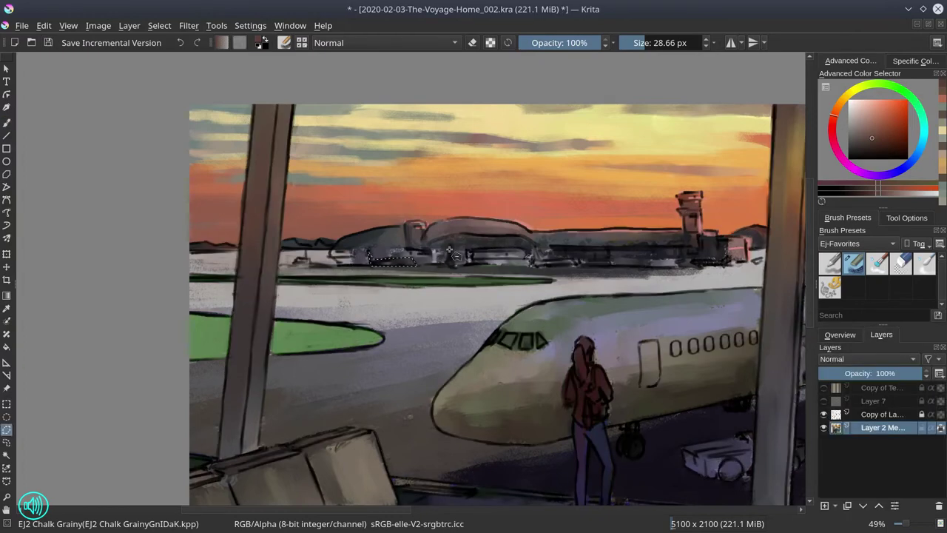
click(371, 255)
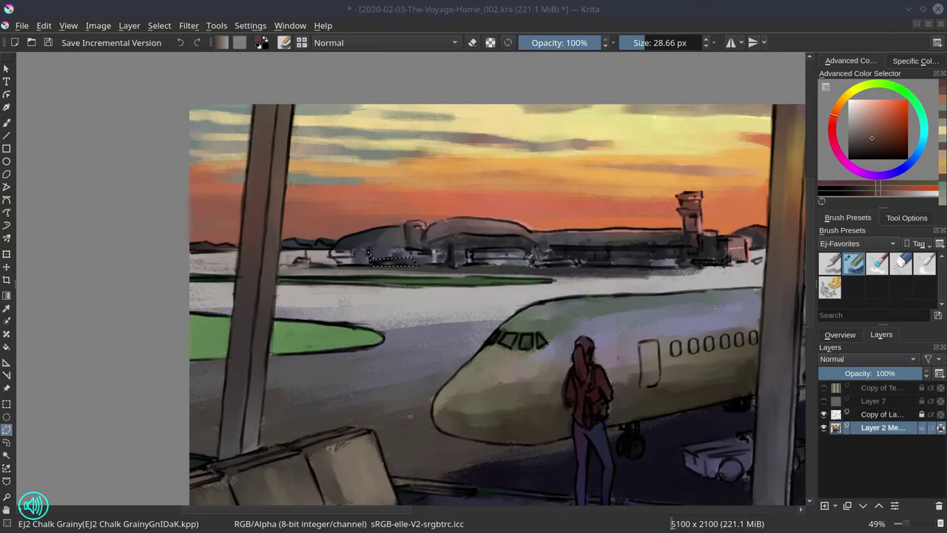
click(449, 245)
click(449, 264)
scroll(461, 271, right, 2)
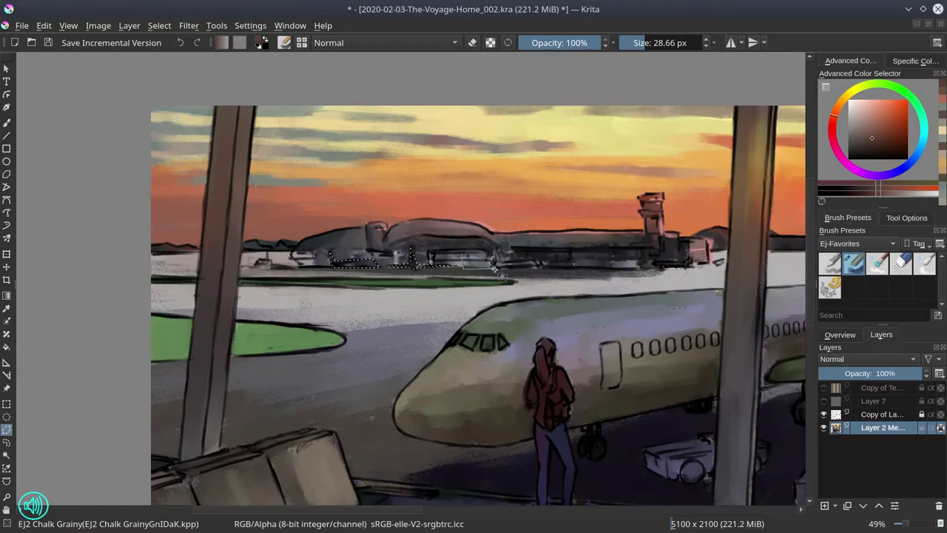
scroll(485, 265, right, 4)
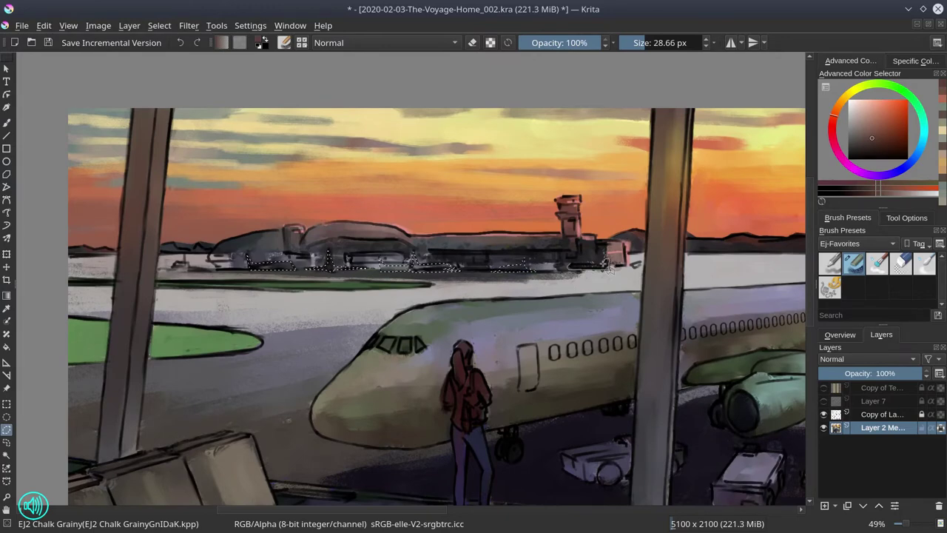
Hide the line art and paint dark blue inside the selection, resizing the brush from 46 to 20 px.
key(ctrl+shift+i)
key(ctrl+s)
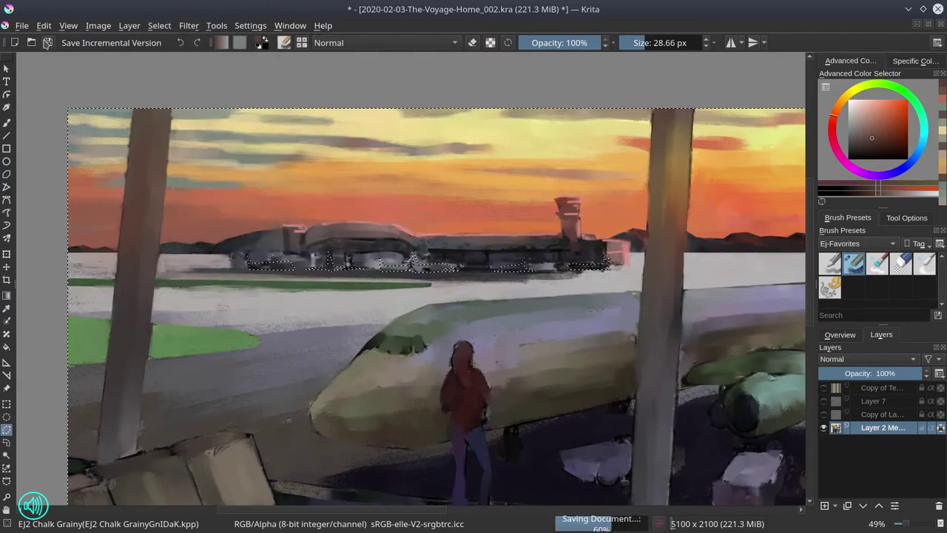
key(b)
ctrl+click(333, 270)
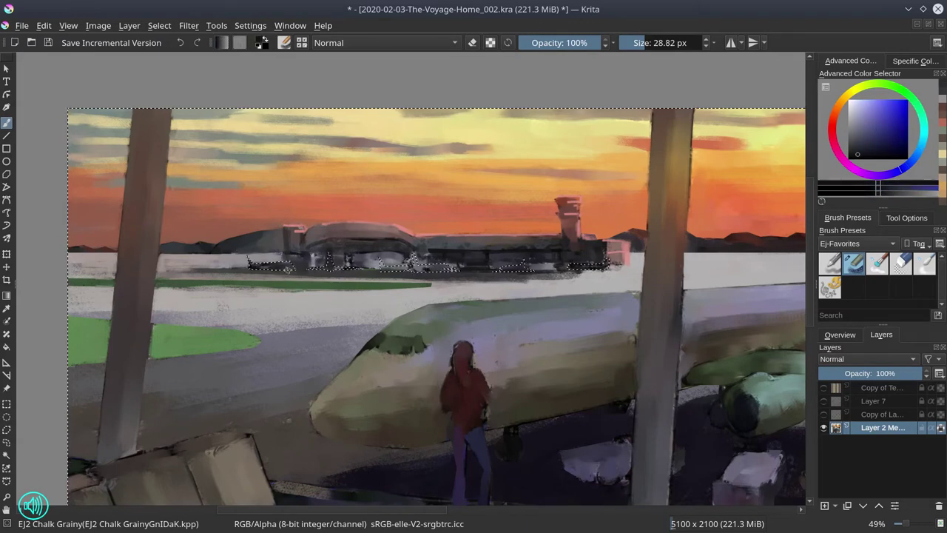
ctrl+click(782, 155)
ctrl+click(554, 272)
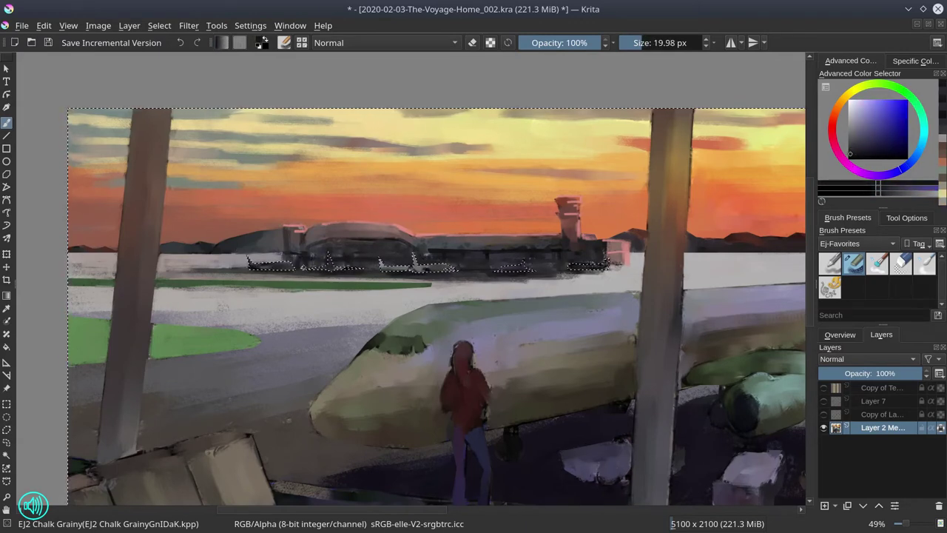
Paint pale aircraft shapes in a lighter colour along the terminal base and save.
click(839, 334)
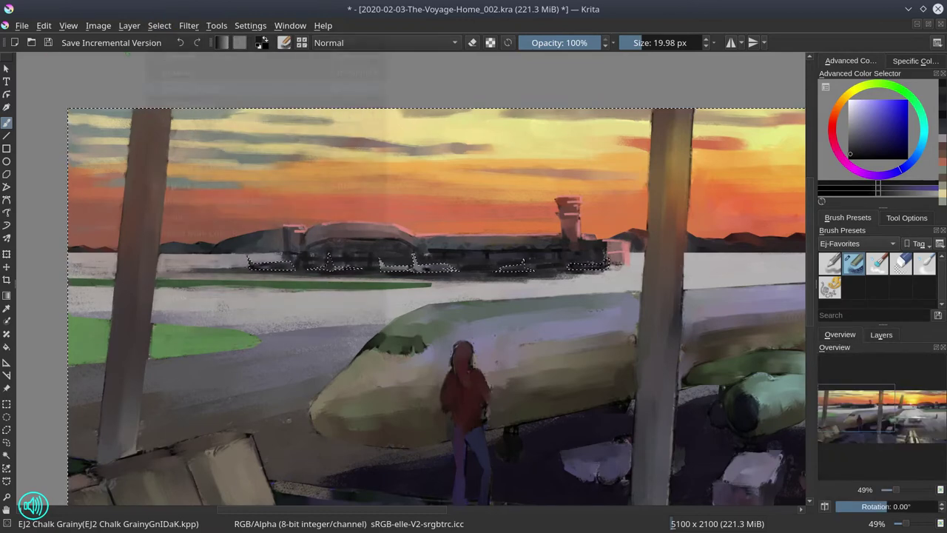
ctrl+click(399, 271)
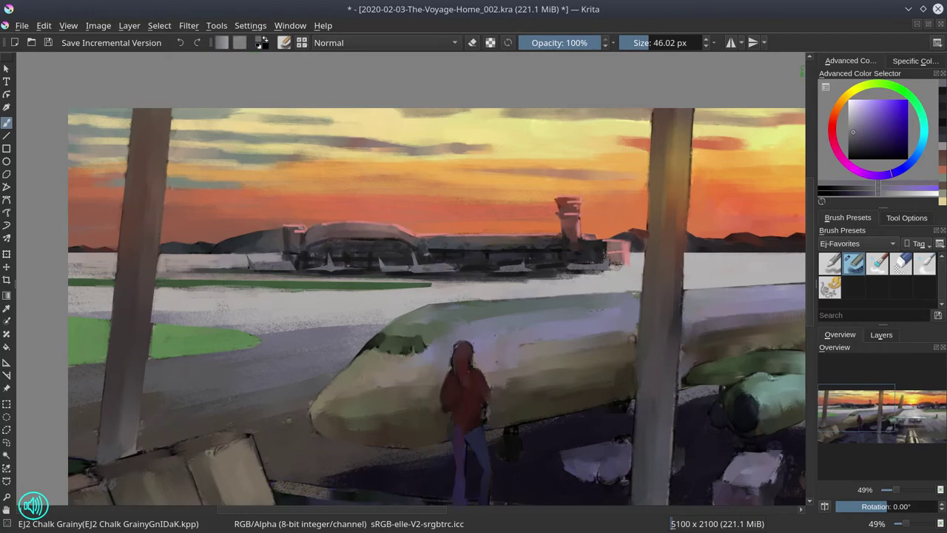
key(ctrl+s)
scroll(410, 299, right, 10)
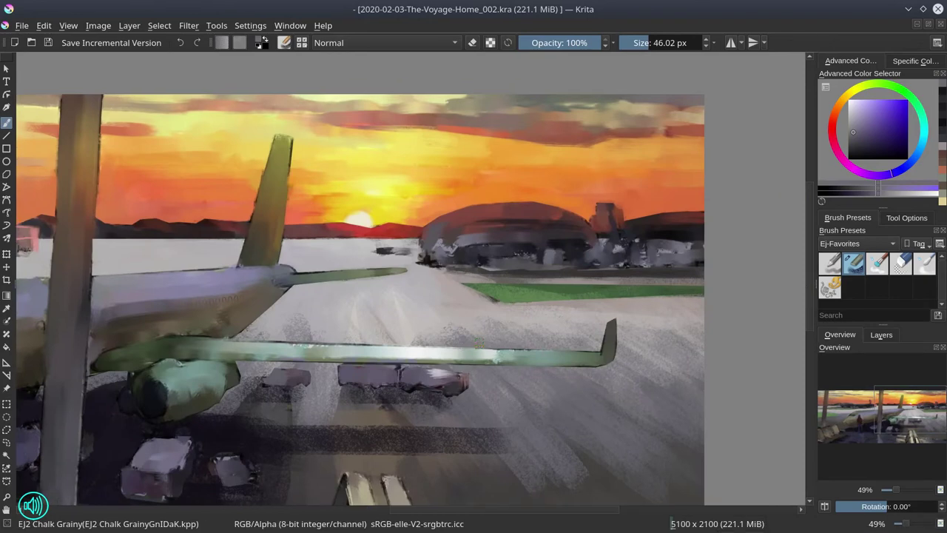
Clear the selection, paint warm light on the hangar roof with a 14 px brush, and save.
key(alt+s)
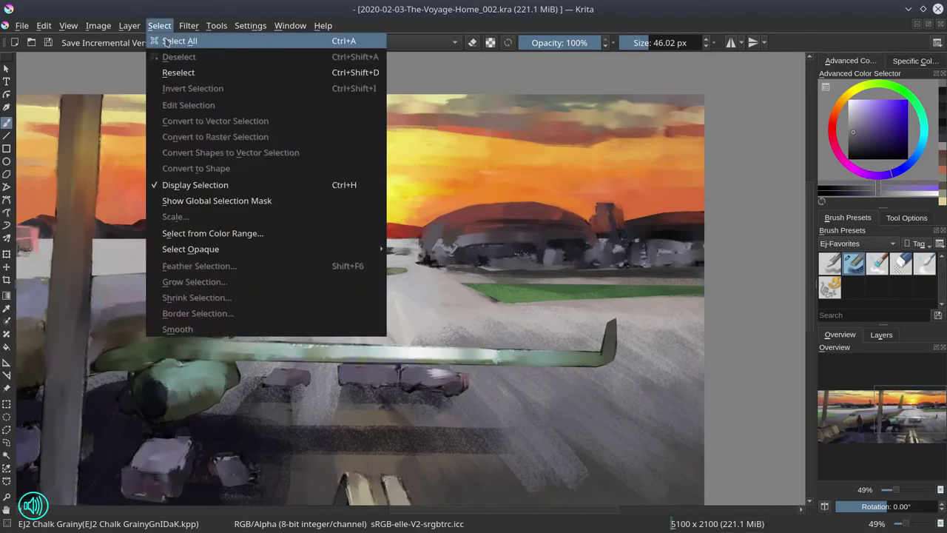
key(Escape)
scroll(411, 299, left, 2)
drag(464, 232, 494, 230)
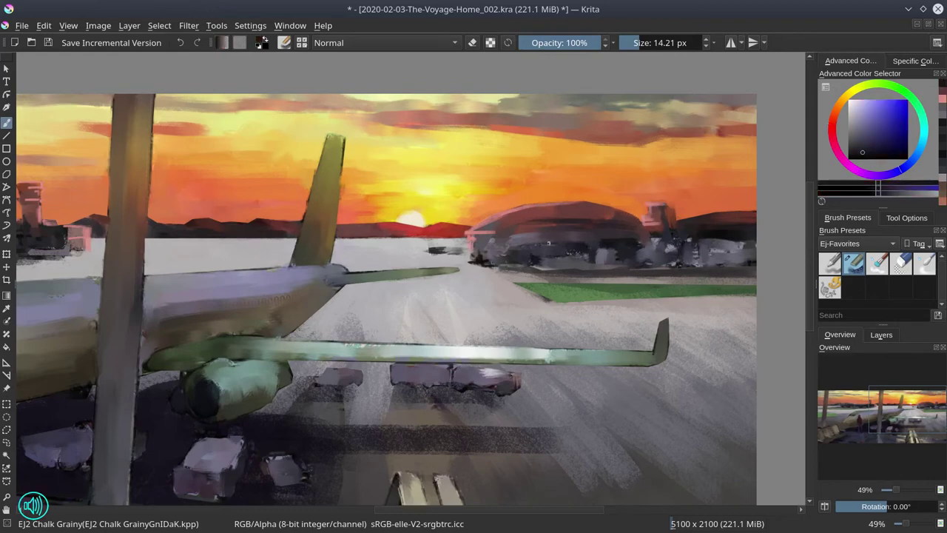
drag(652, 210, 523, 230)
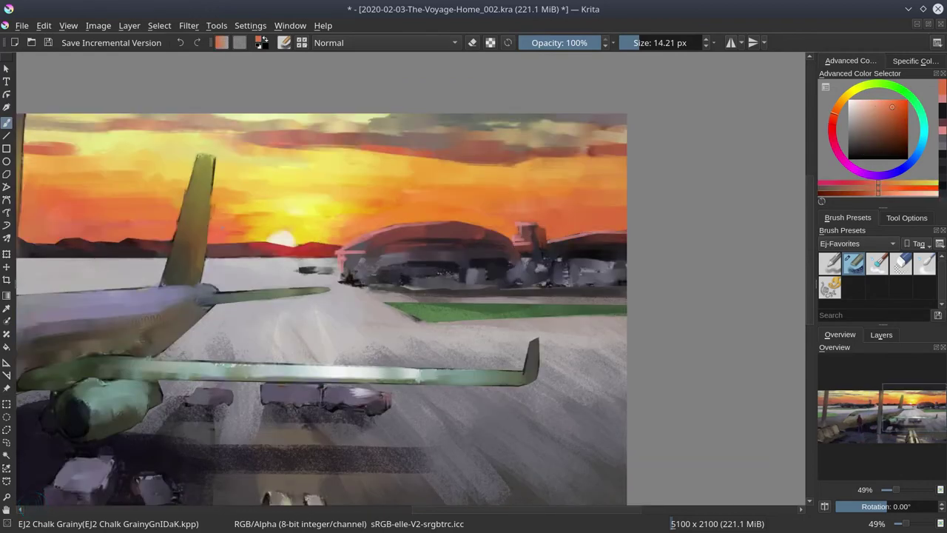
click(48, 42)
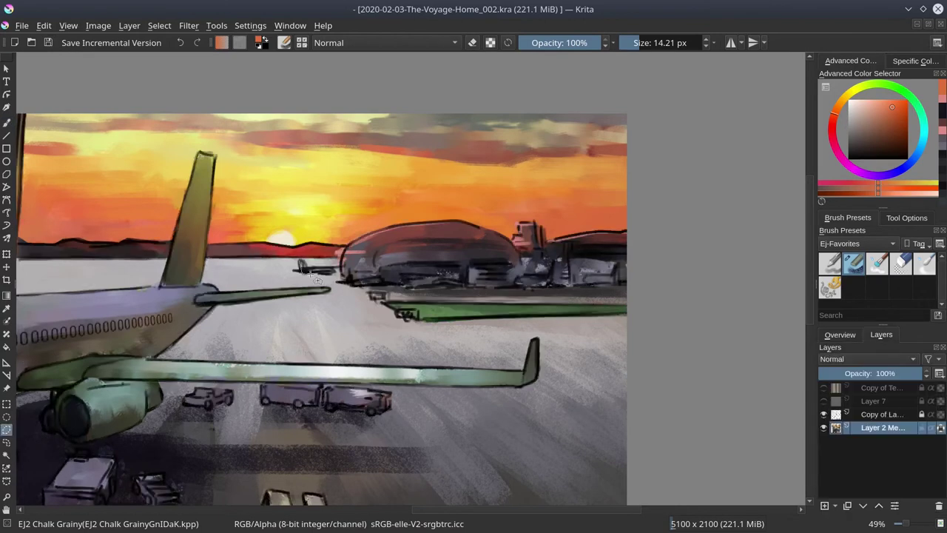
Darken the small distant plane, lasso the hangar base, save, and invert the selection.
drag(299, 268, 335, 270)
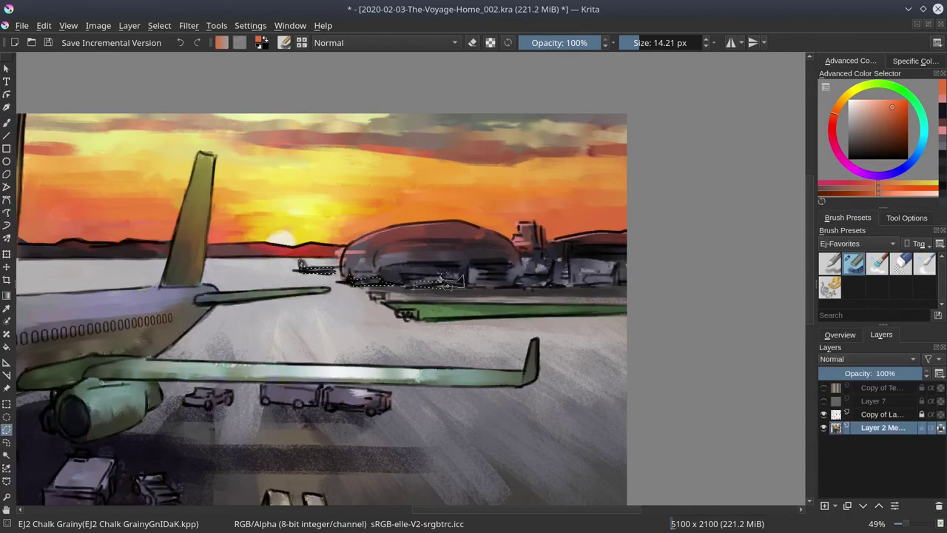
mouse_move(441, 280)
mouse_down()
mouse_move(555, 287)
mouse_move(554, 262)
mouse_move(616, 284)
mouse_up()
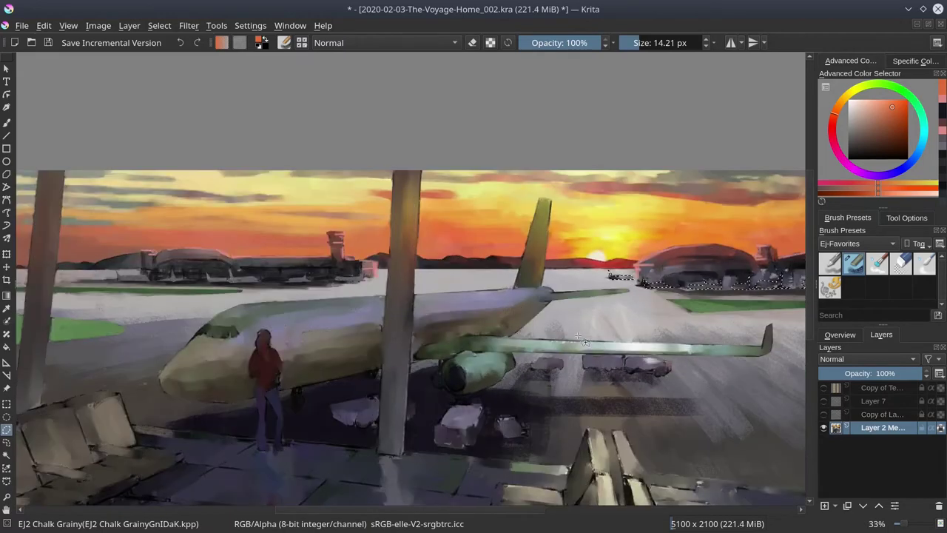
click(48, 43)
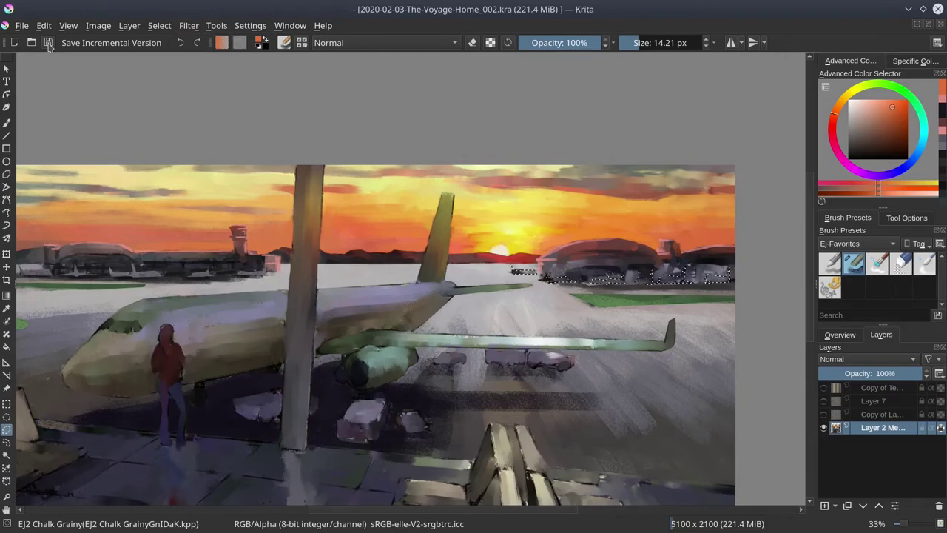
click(159, 25)
click(192, 88)
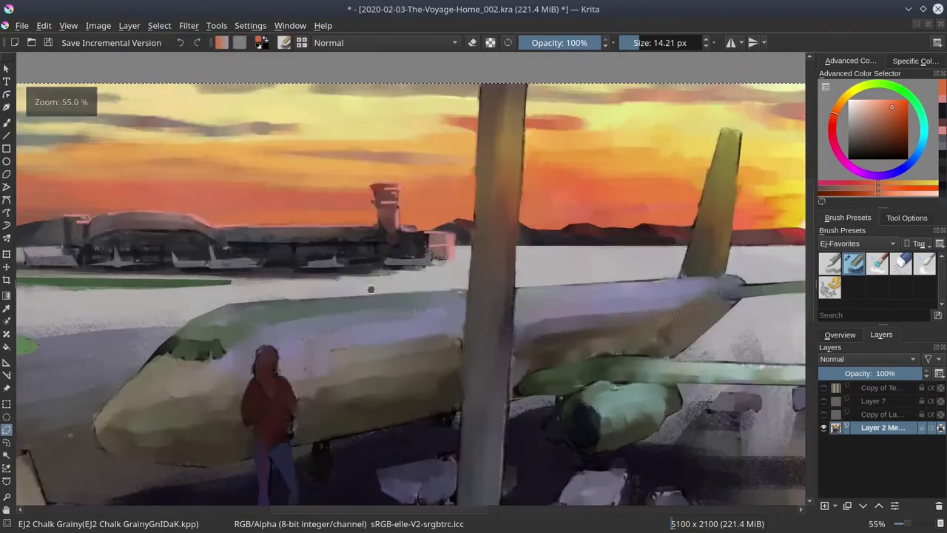
Paint dark red strokes across the hangar base with a 25 px brush, then zoom out.
mouse_move(541, 300)
mouse_down()
mouse_move(666, 299)
mouse_move(363, 296)
mouse_move(481, 318)
mouse_up()
ctrl+click(629, 296)
key(bracketleft)
mouse_move(421, 320)
mouse_down()
mouse_move(603, 318)
mouse_move(384, 308)
mouse_up()
mouse_move(573, 300)
mouse_down()
mouse_move(616, 295)
mouse_move(608, 318)
mouse_move(669, 318)
mouse_up()
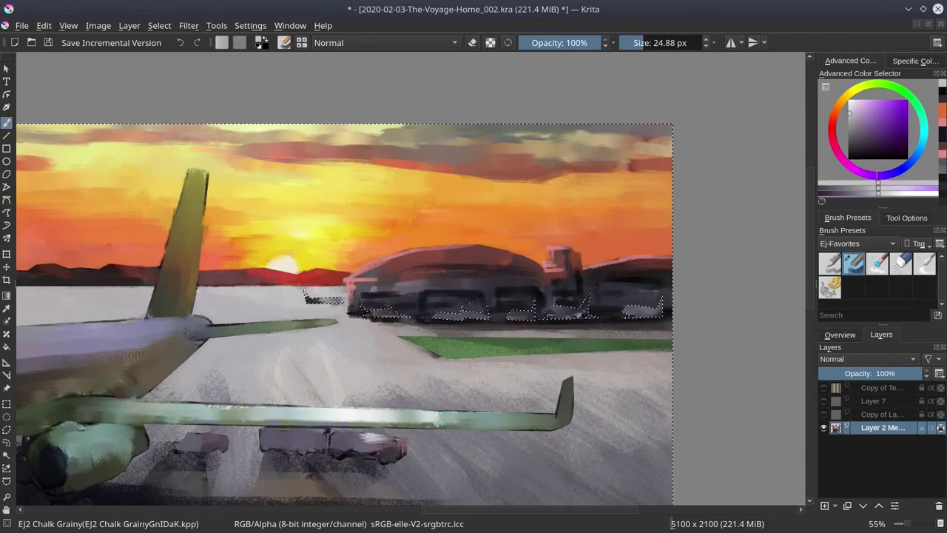
ctrl+click(386, 317)
scroll(386, 317, down, 3)
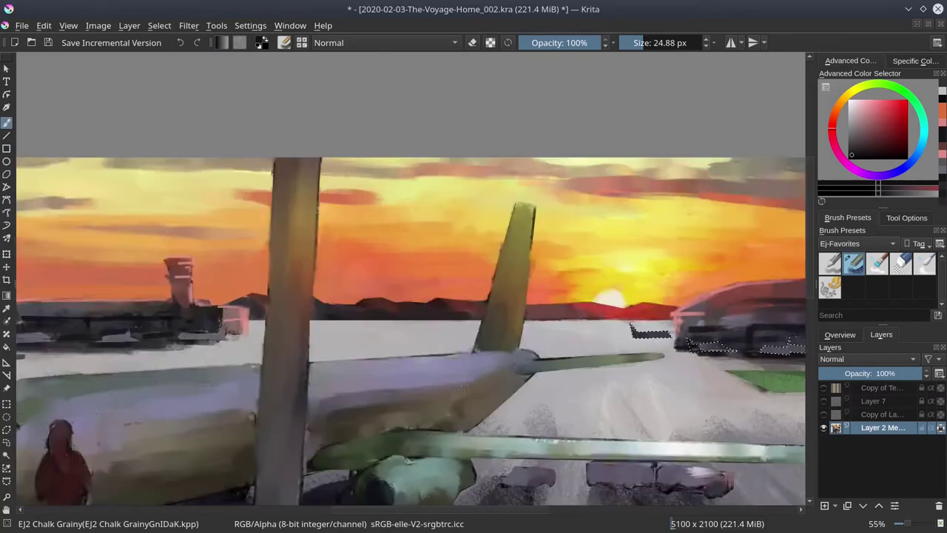
key(bracketright)
key(bracketright)
key(bracketright)
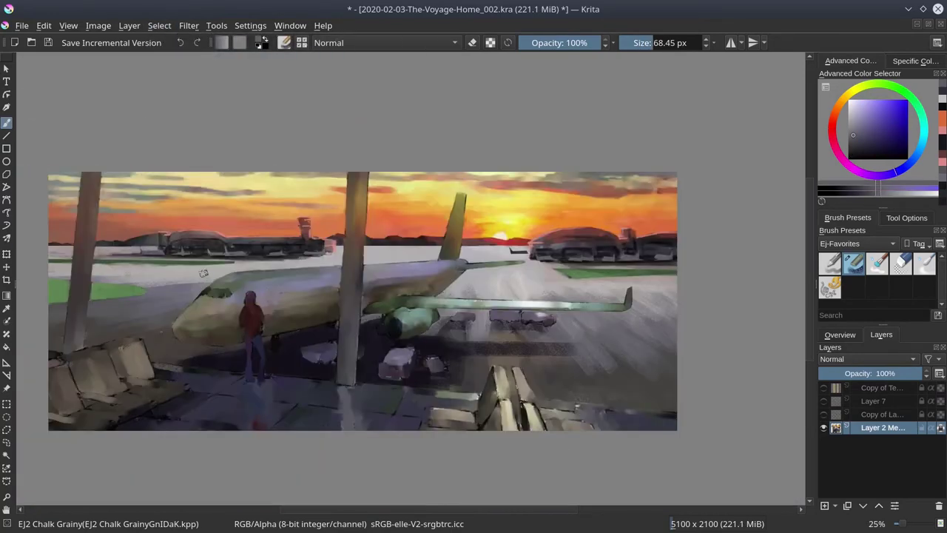
Save, switch the docker to Overview, and mirror the canvas horizontally to check the composition.
click(47, 42)
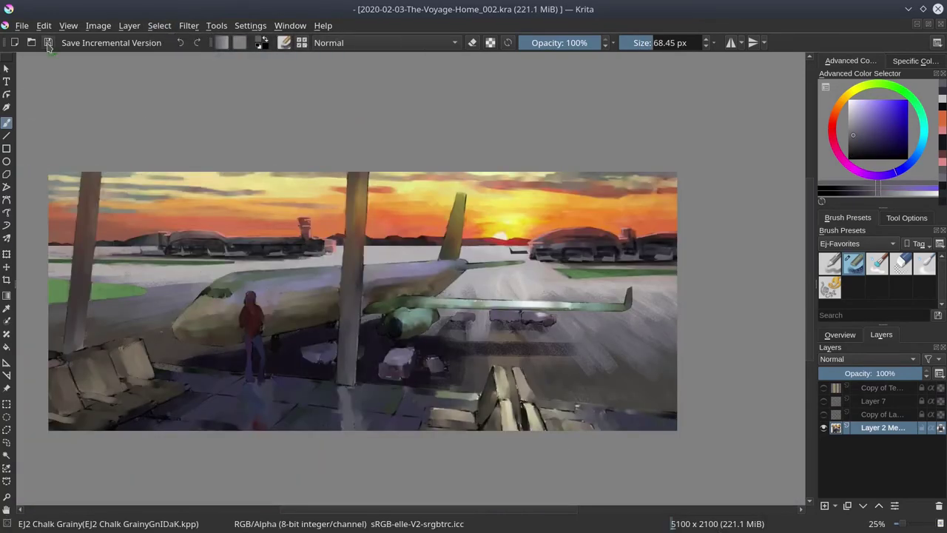
click(840, 334)
click(824, 508)
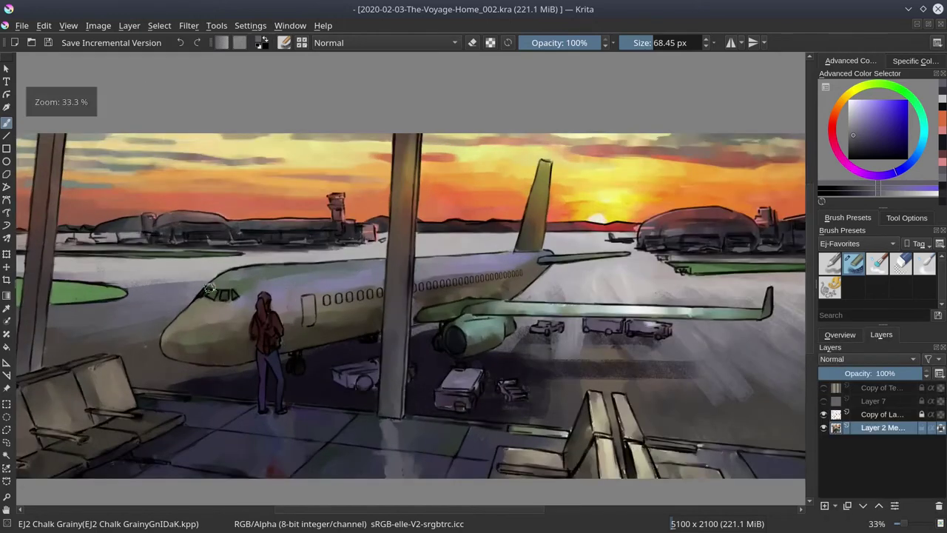
Trace a selection around the airliner's fuselage, tail, wing and engine.
scroll(178, 320, up, 2)
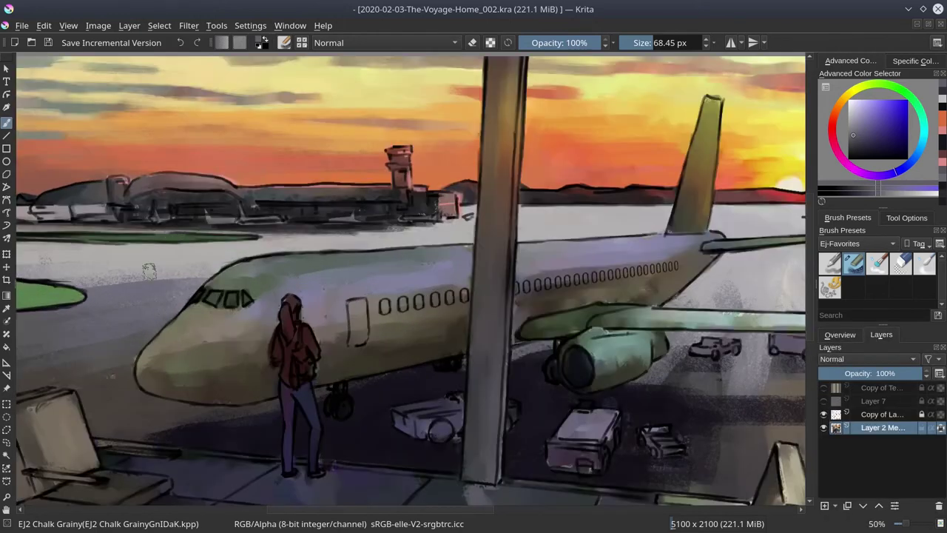
click(467, 356)
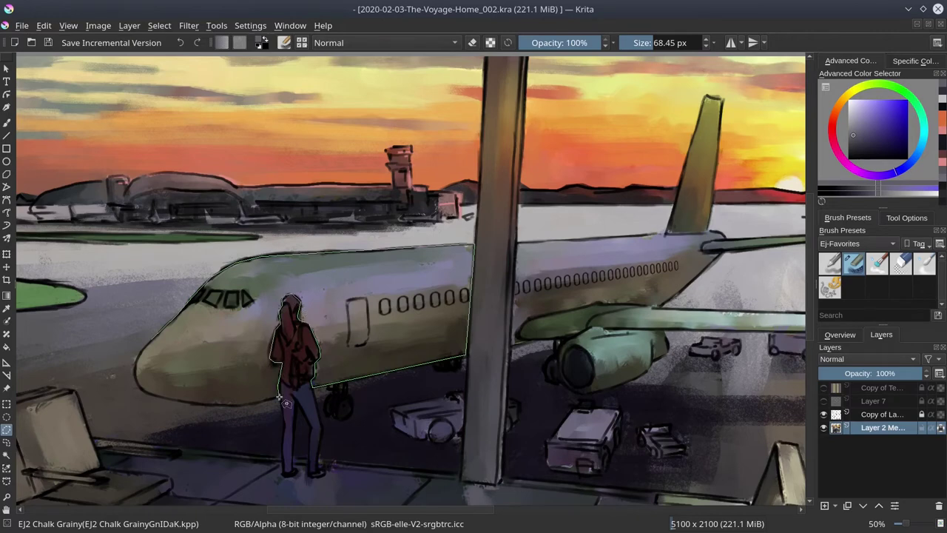
click(138, 358)
drag(518, 359, 381, 381)
mouse_move(381, 264)
mouse_down()
mouse_move(377, 376)
mouse_move(436, 358)
mouse_move(422, 379)
mouse_move(426, 404)
mouse_move(466, 413)
mouse_move(513, 395)
mouse_move(536, 370)
mouse_move(470, 356)
mouse_move(722, 370)
mouse_move(740, 361)
mouse_move(739, 318)
mouse_move(724, 351)
mouse_move(338, 337)
mouse_move(398, 297)
mouse_move(527, 270)
mouse_move(414, 273)
mouse_move(397, 261)
mouse_move(409, 133)
mouse_move(391, 124)
mouse_move(350, 264)
mouse_move(200, 265)
mouse_up()
key(minus)
key(minus)
key(f)
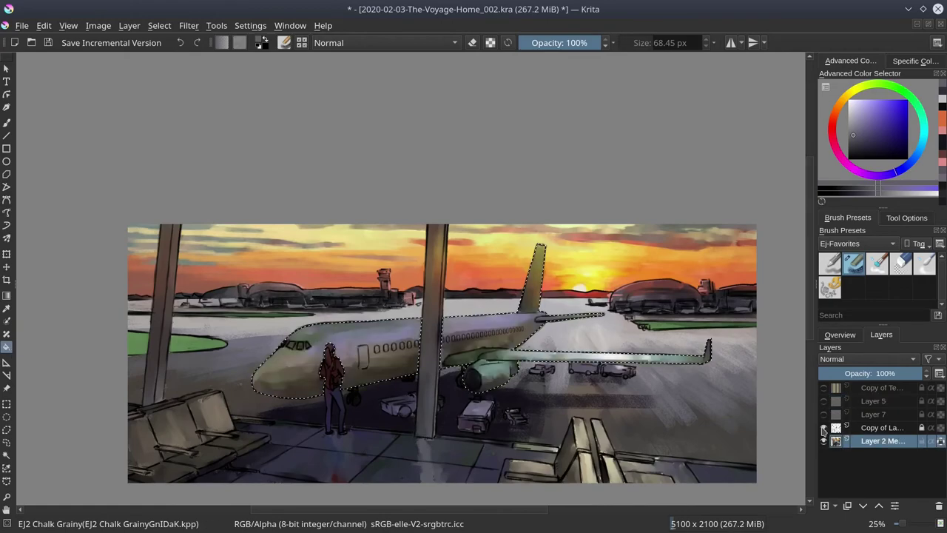
Save, zoom in on the airliner, and sample orange sky, lavender-grey and pale yellow tones.
key(ctrl+s)
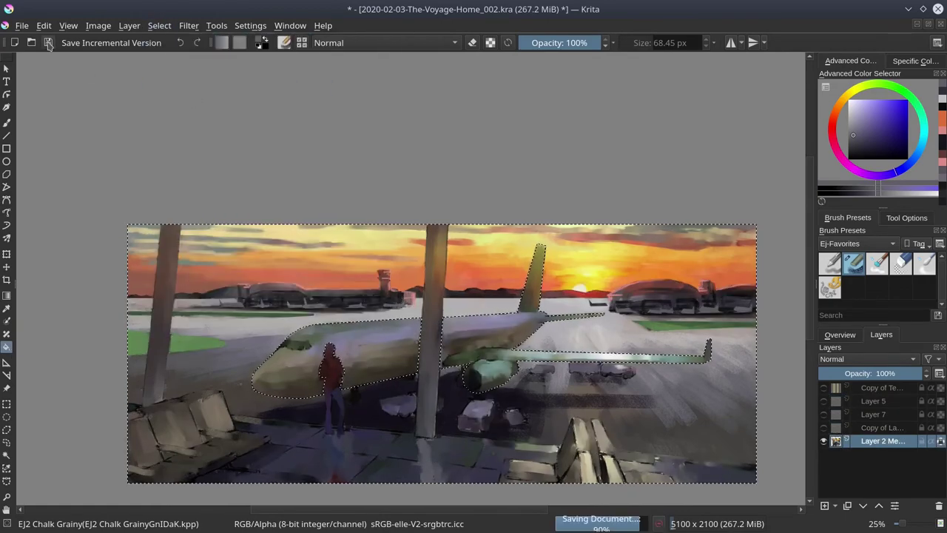
click(832, 337)
key(b)
key(plus)
key(plus)
key(minus)
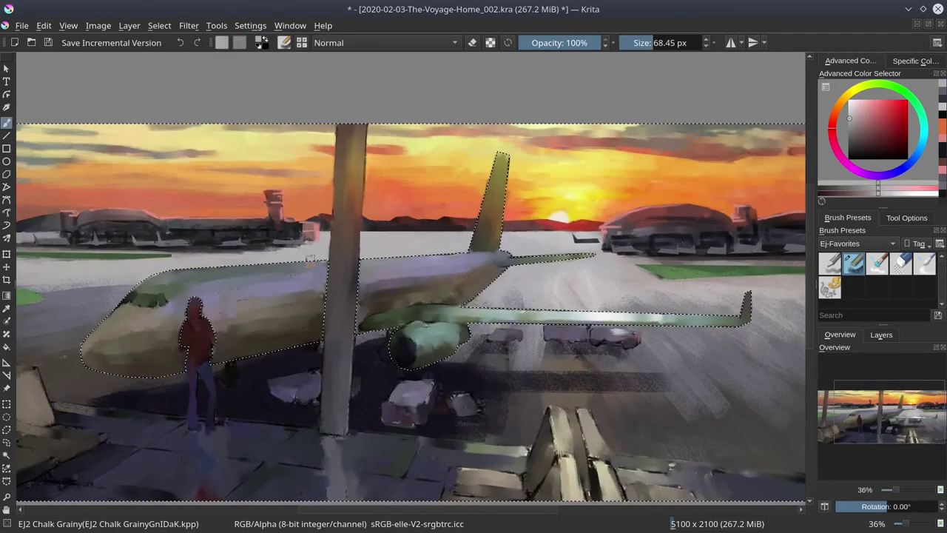
ctrl+click(521, 209)
ctrl+click(507, 238)
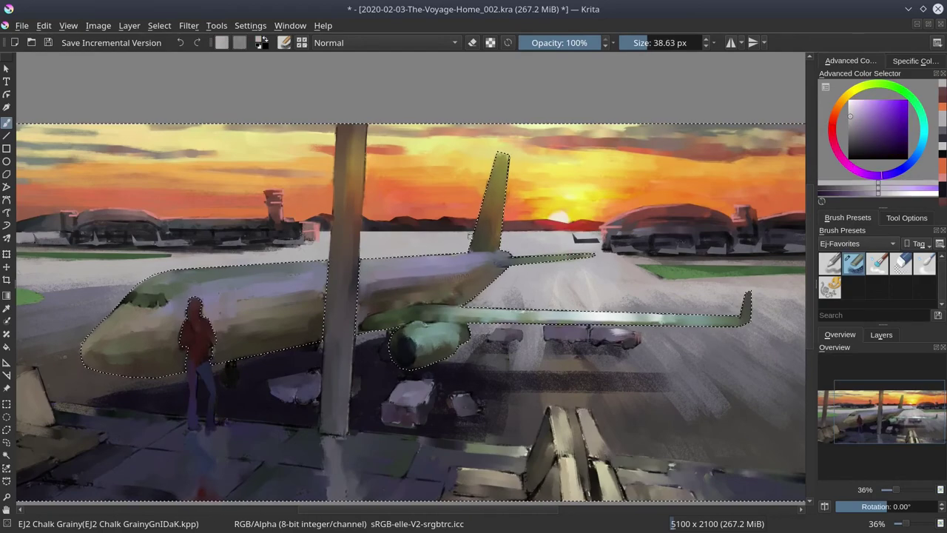
ctrl+drag(507, 238, 547, 167)
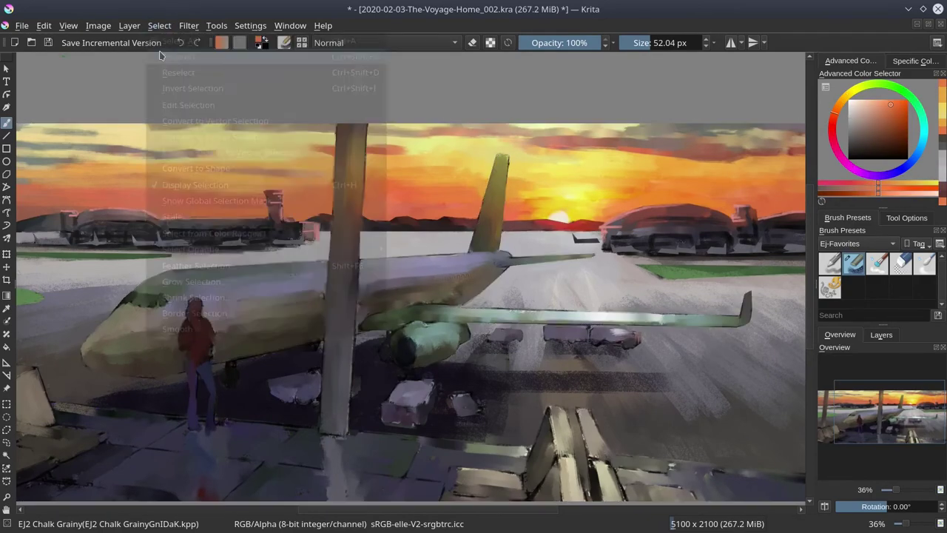
click(48, 43)
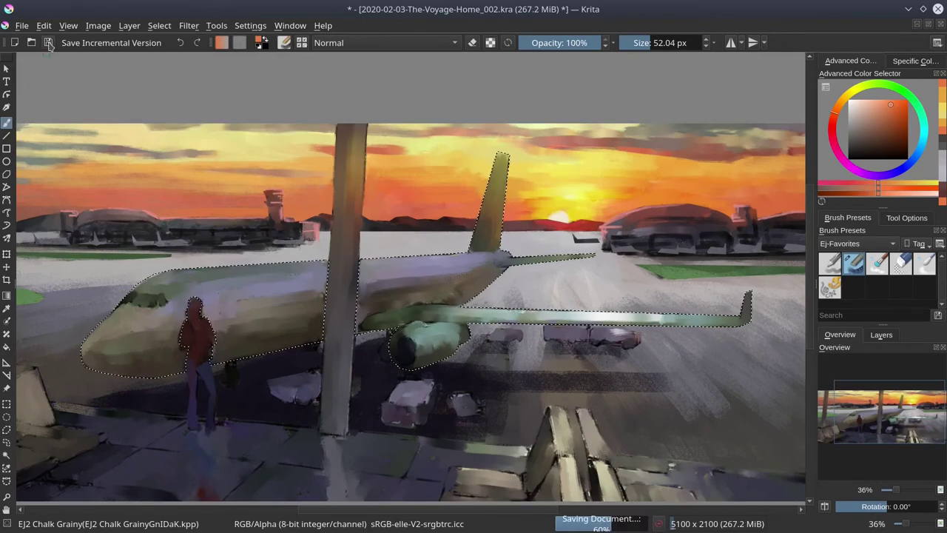
Brush pale yellow-green and blue-grey shading along the fuselage and darken the lower nose.
mouse_move(518, 194)
ctrl+mouse_down()
mouse_move(533, 188)
mouse_move(521, 191)
ctrl+mouse_up()
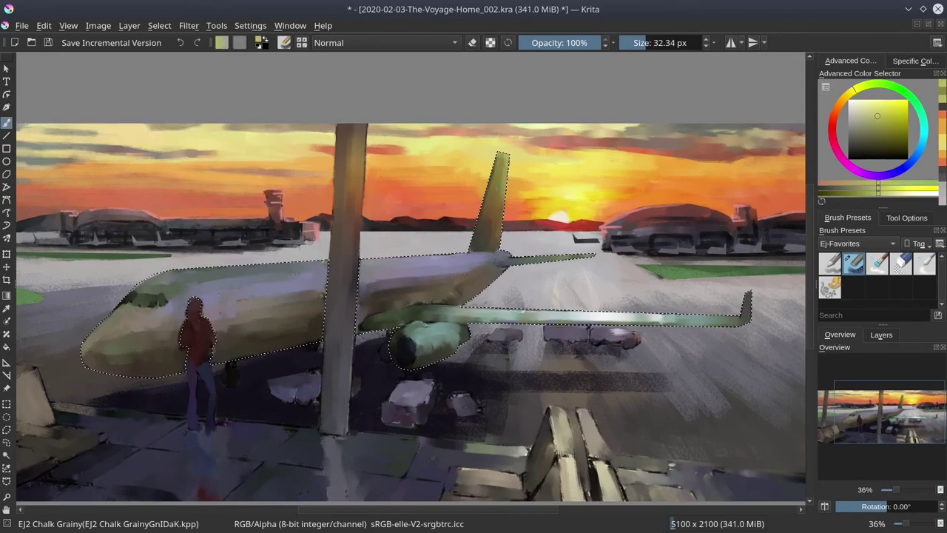
ctrl+click(448, 225)
mouse_move(459, 226)
shift+mouse_down()
mouse_move(448, 224)
mouse_move(459, 225)
shift+mouse_up()
ctrl+click(189, 270)
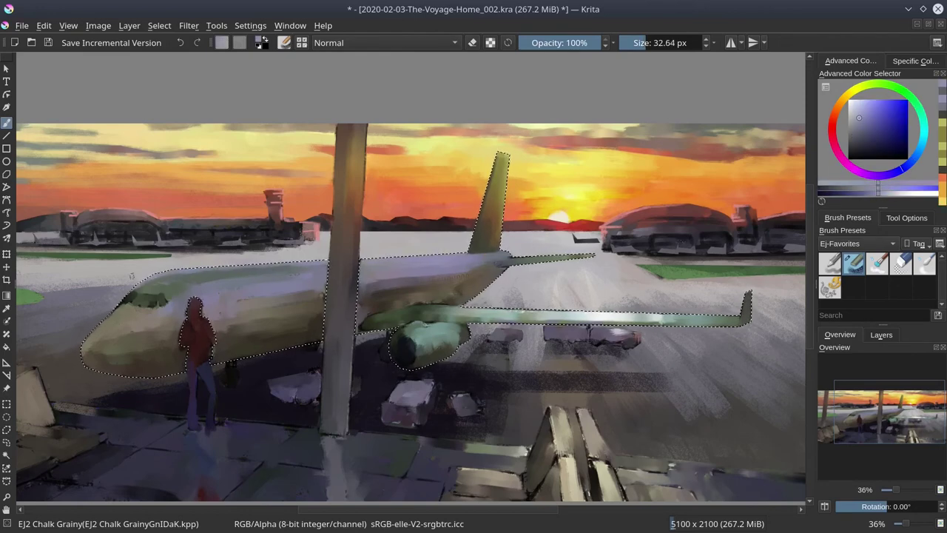
shift+drag(340, 284, 348, 284)
ctrl+click(348, 284)
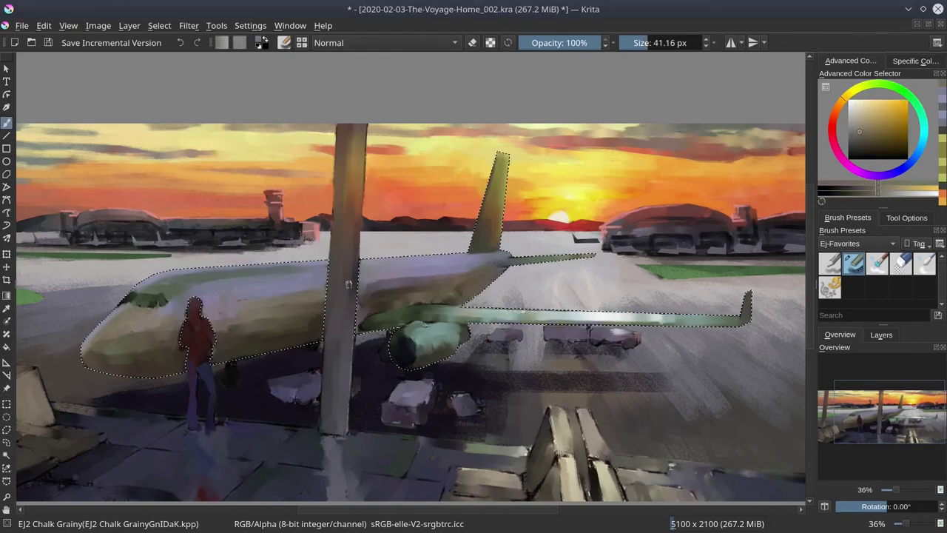
ctrl+click(348, 279)
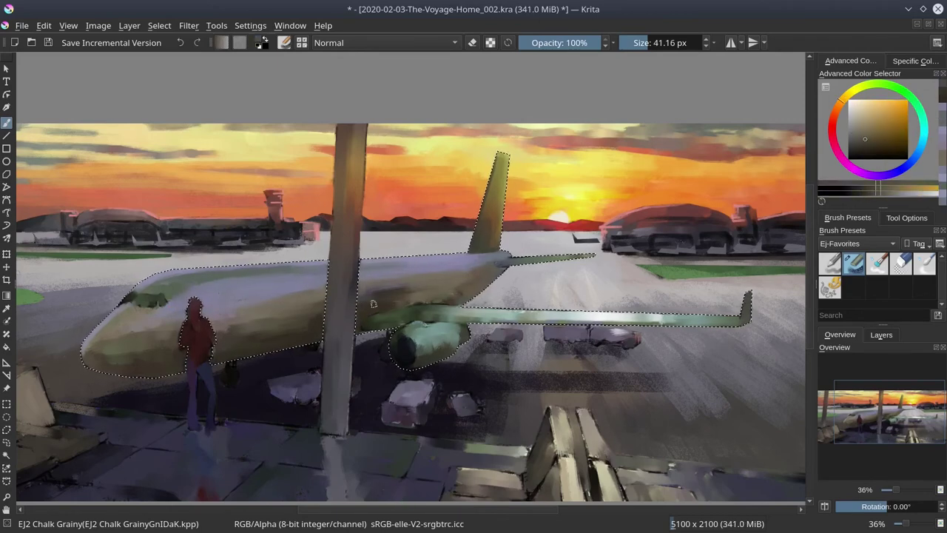
ctrl+click(509, 273)
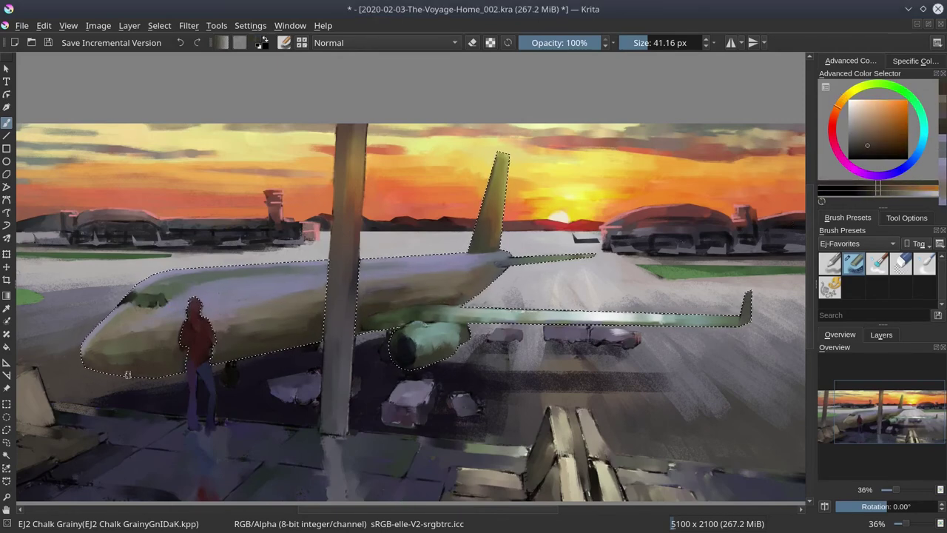
ctrl+click(123, 333)
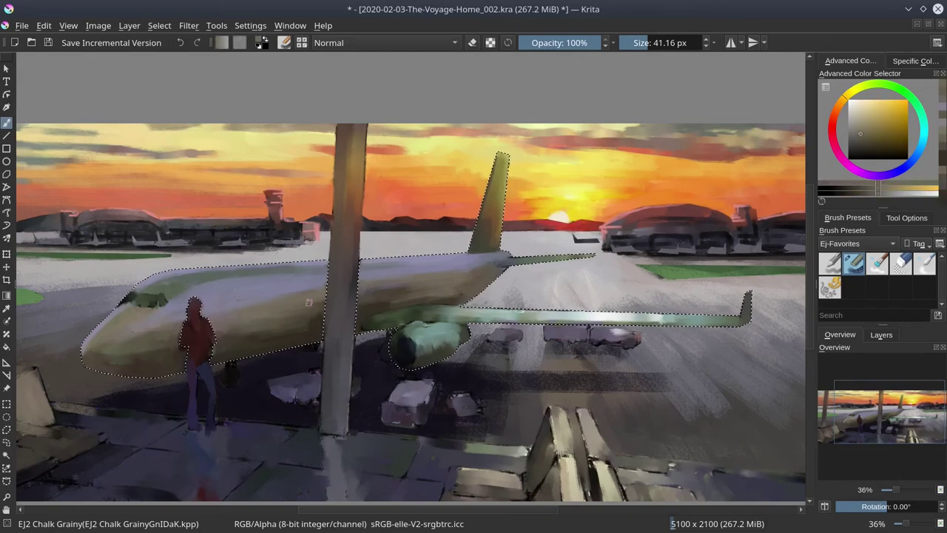
ctrl+click(290, 322)
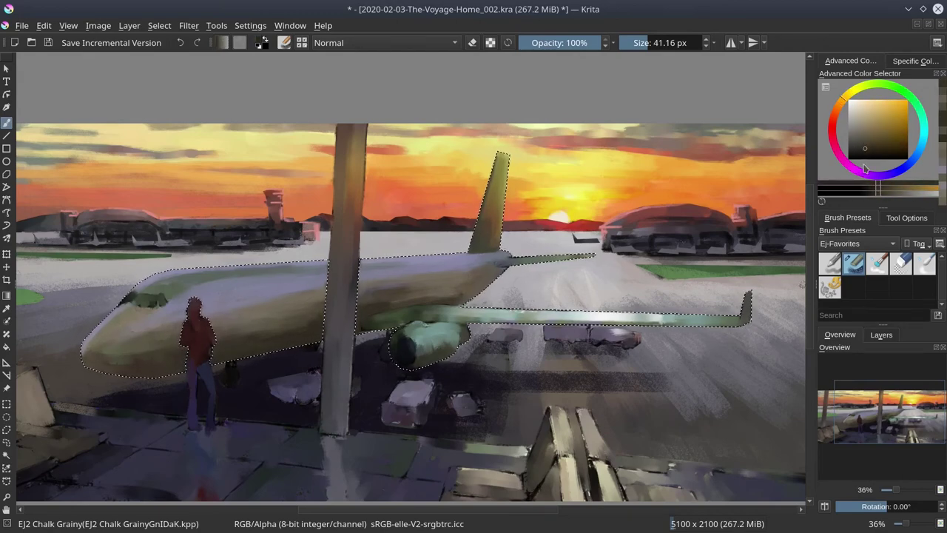
ctrl+click(167, 370)
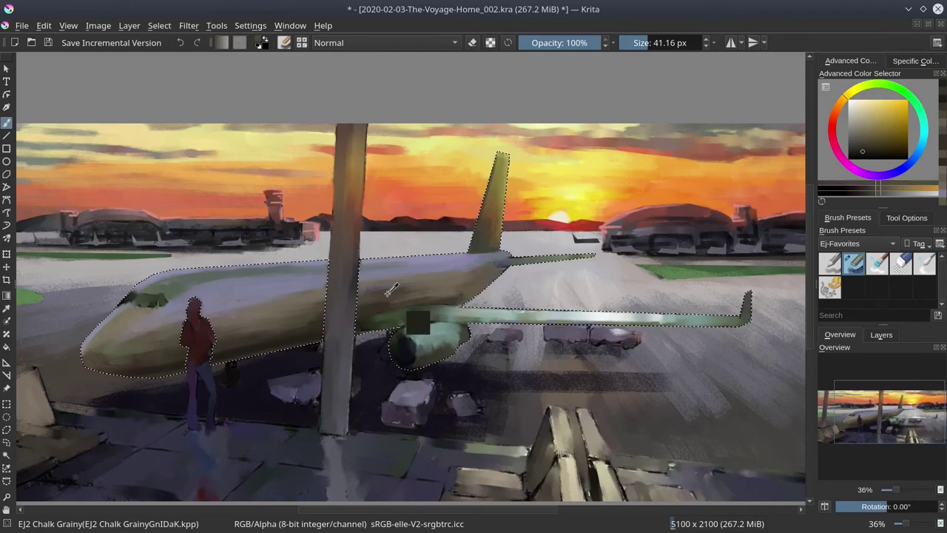
Sample wing greens and engine teal, trying patches below the wing and engine but undoing both.
ctrl+click(462, 299)
ctrl+click(461, 299)
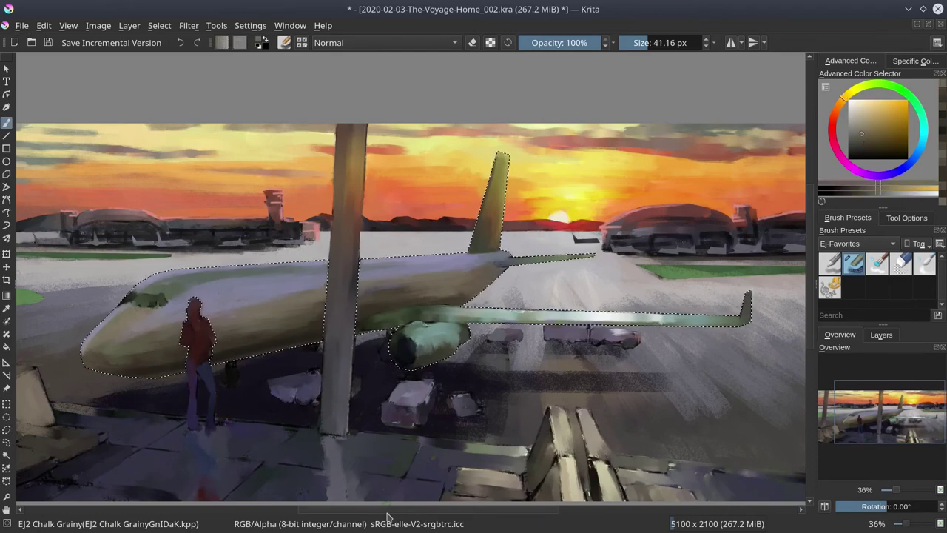
ctrl+click(401, 323)
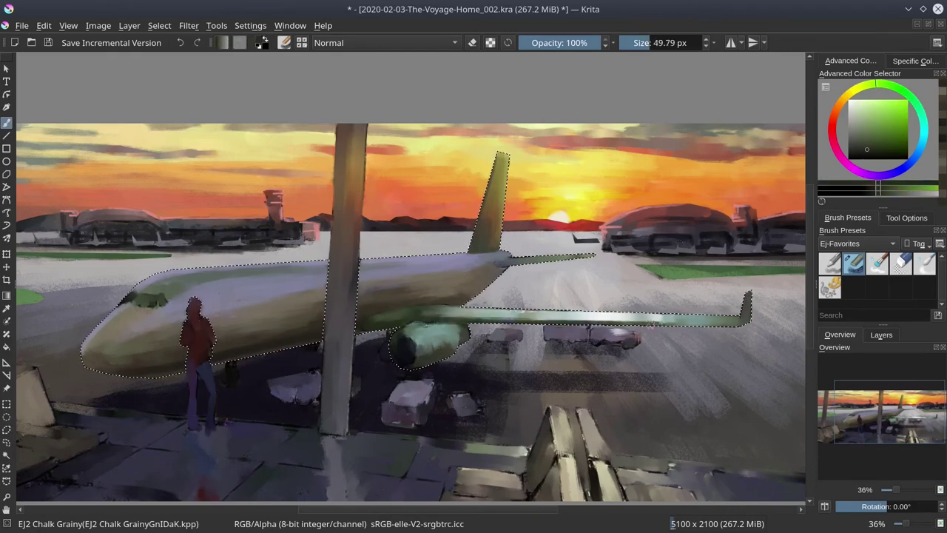
ctrl+click(531, 314)
key(bracketleft)
key(bracketleft)
drag(549, 333, 589, 347)
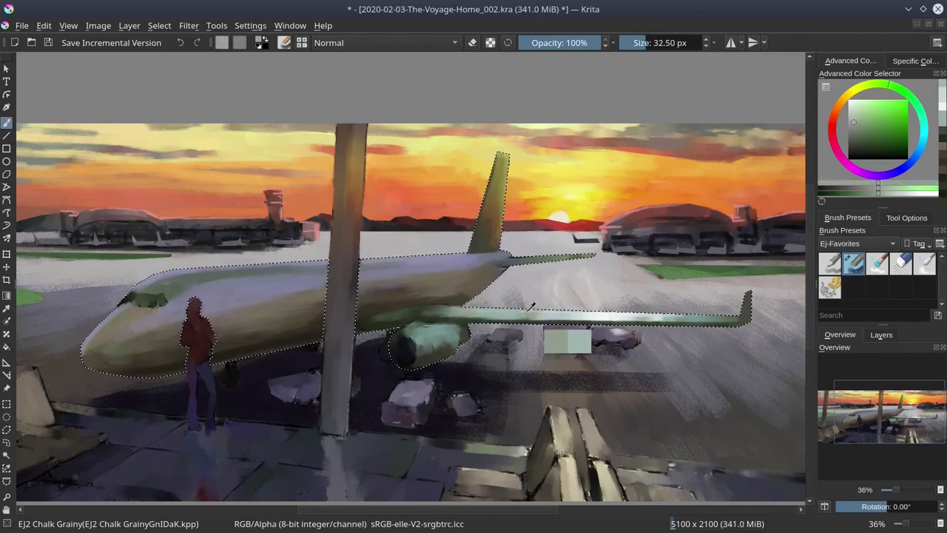
key(ctrl+z)
ctrl+click(438, 329)
key(bracketleft)
drag(453, 362, 473, 362)
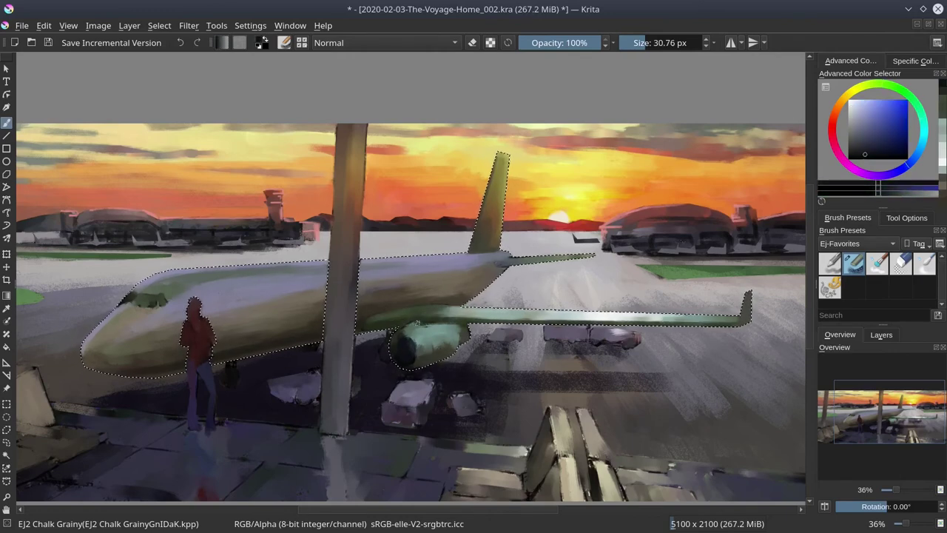
key(ctrl+z)
Dab dark blue shading near the engine with a smaller brush and pick a light teal.
ctrl+click(442, 310)
key(bracketleft)
key(bracketleft)
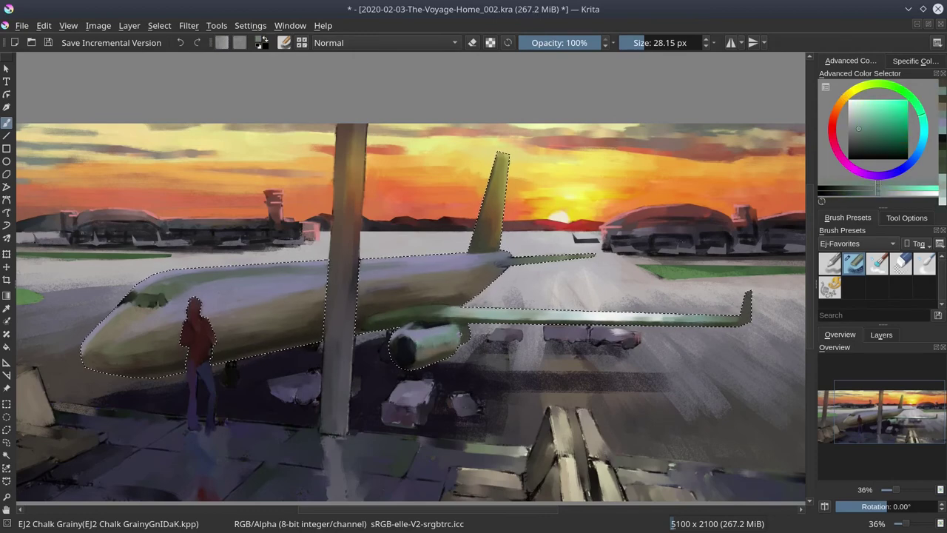
key(bracketleft)
key(bracketleft)
key(bracketleft)
ctrl+click(425, 318)
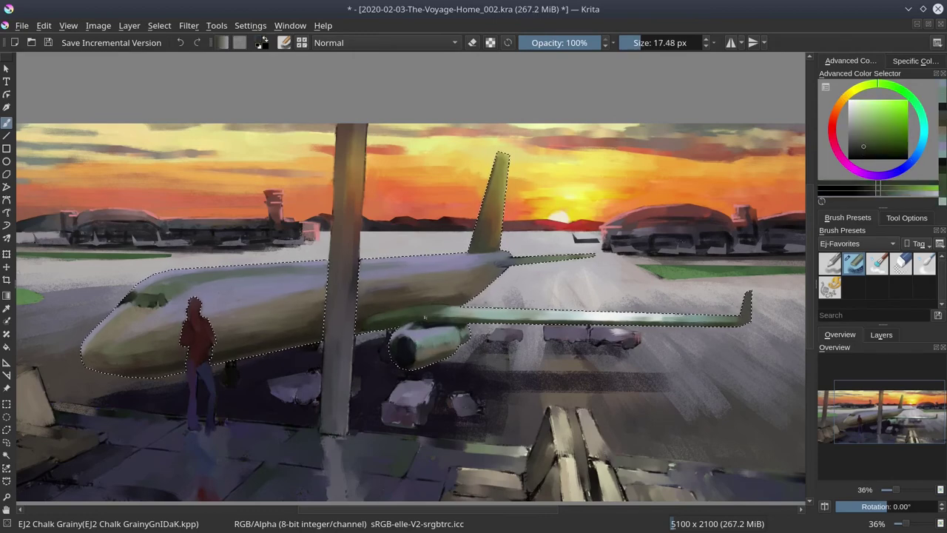
ctrl+click(425, 318)
ctrl+click(664, 313)
key(bracketright)
key(bracketright)
key(bracketright)
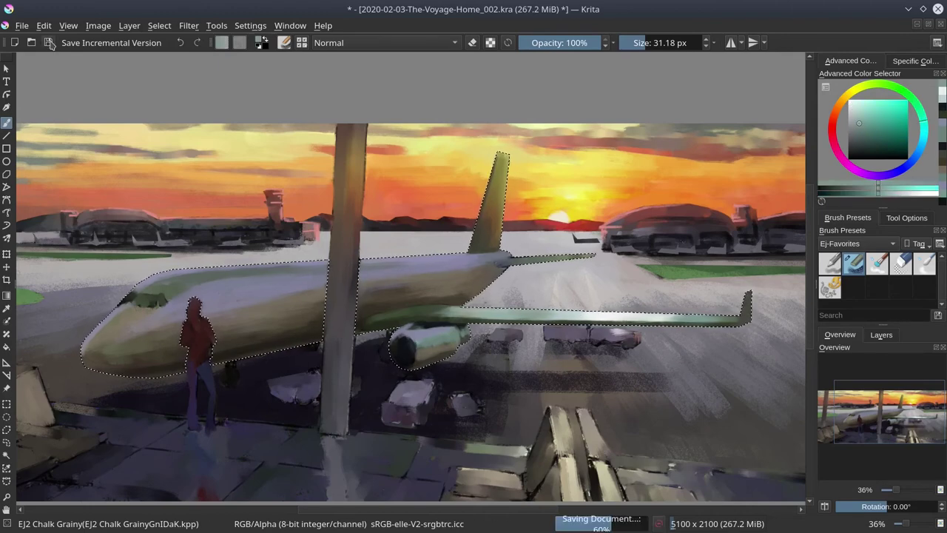
Paint a lighter rim on the engine intake, clear the airliner selection, sample slate blue and save.
key(minus)
key(minus)
key(minus)
key(minus)
key(minus)
key(minus)
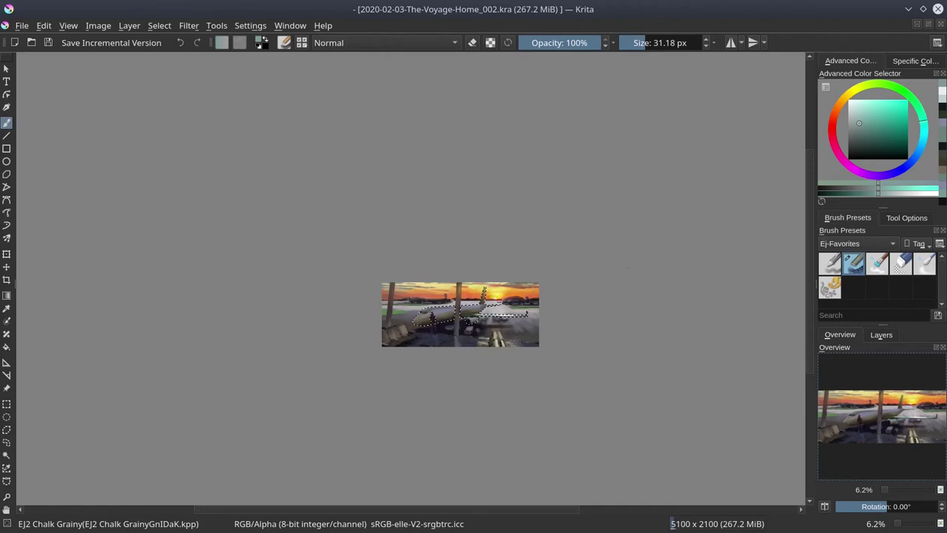
key(plus)
key(plus)
key(plus)
key(plus)
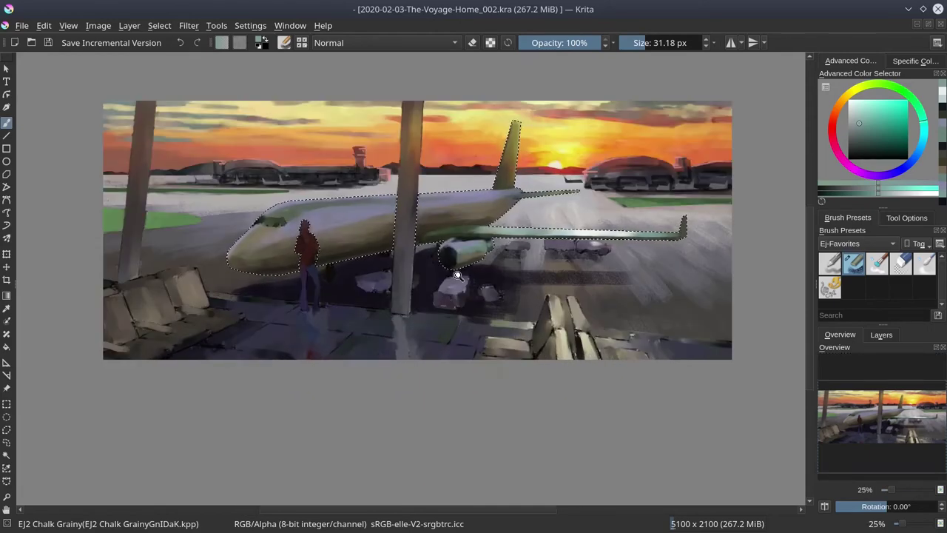
scroll(458, 275, up, 2)
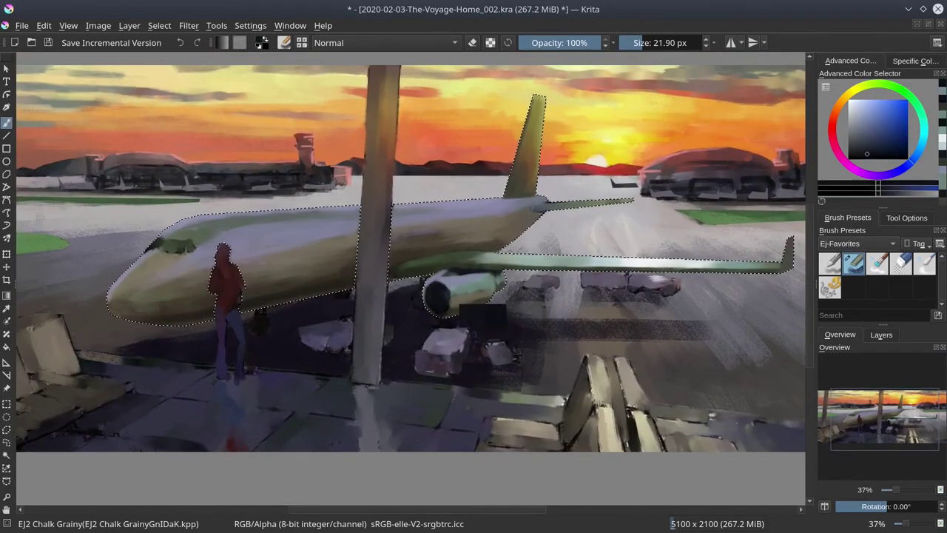
key(bracketleft)
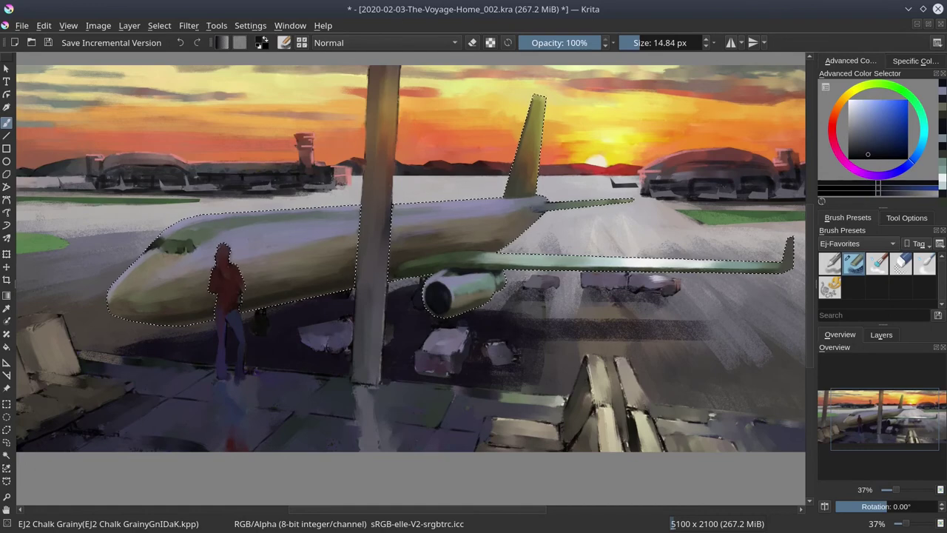
key(bracketright)
key(ctrl+shift+a)
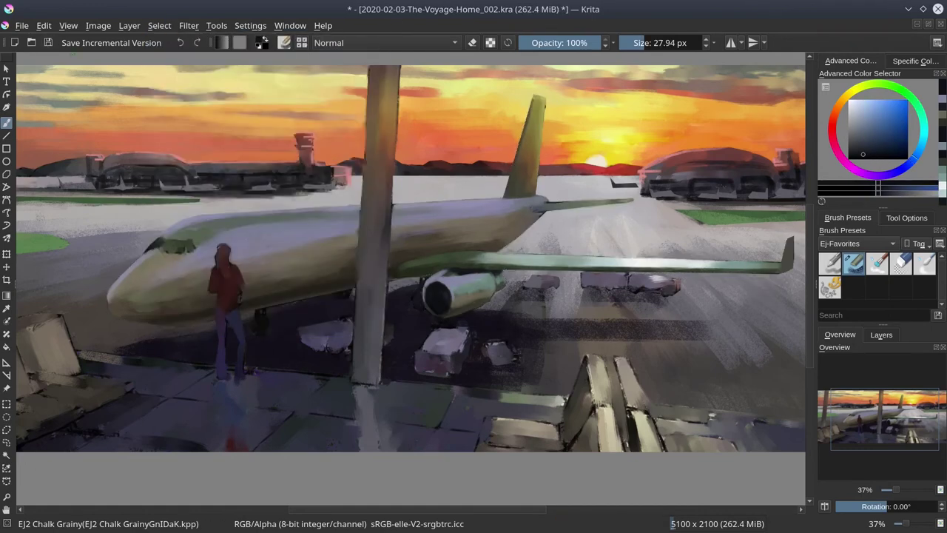
ctrl+click(464, 274)
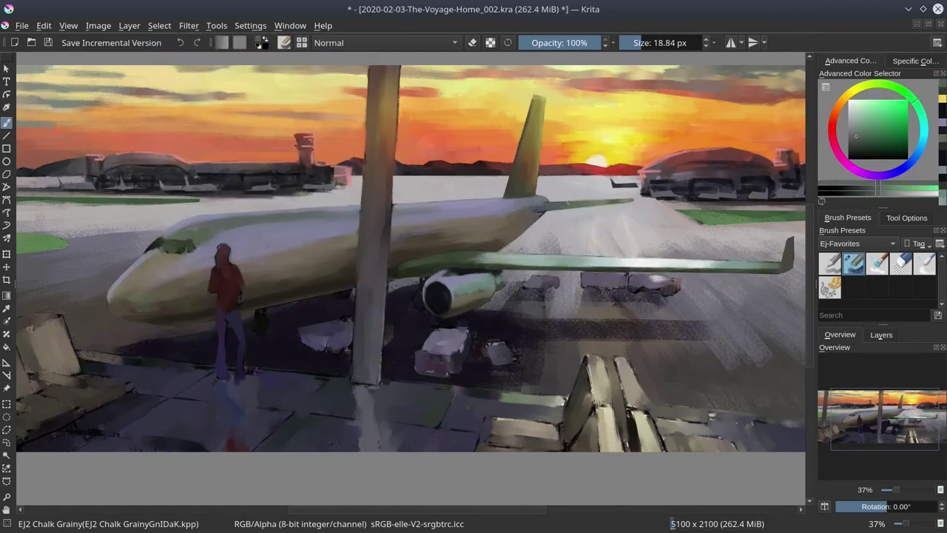
key(bracketleft)
ctrl+click(376, 153)
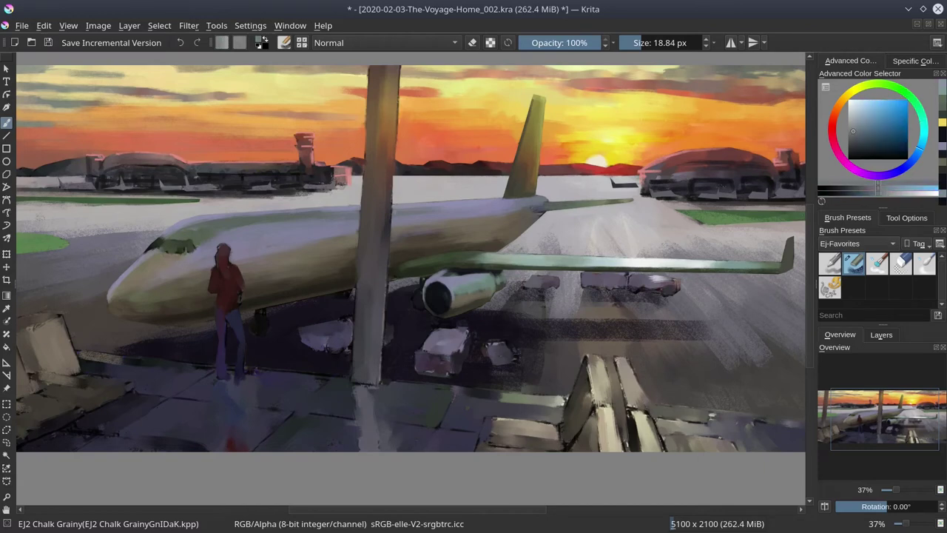
key(ctrl+s)
Show the layer list and select the cockpit windows, the door and the next window.
click(881, 336)
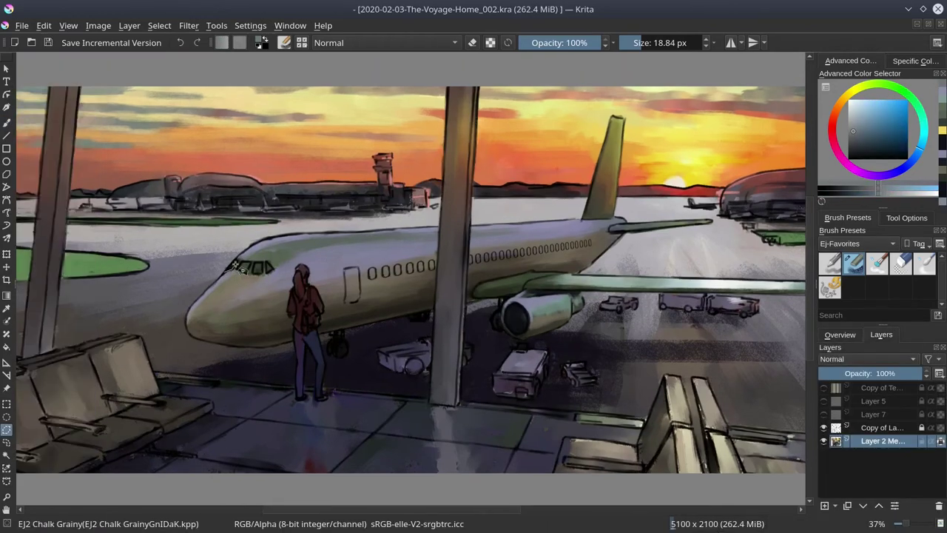
drag(235, 264, 272, 272)
scroll(366, 257, up, 2)
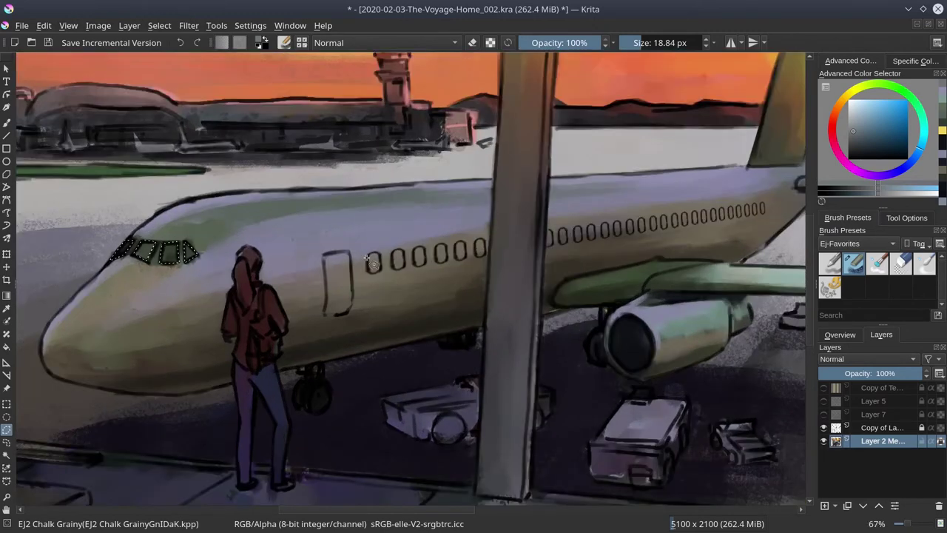
click(442, 253)
Pan along the fuselage adding the rear cabin windows, then hide the ink linework layer.
drag(488, 251, 382, 296)
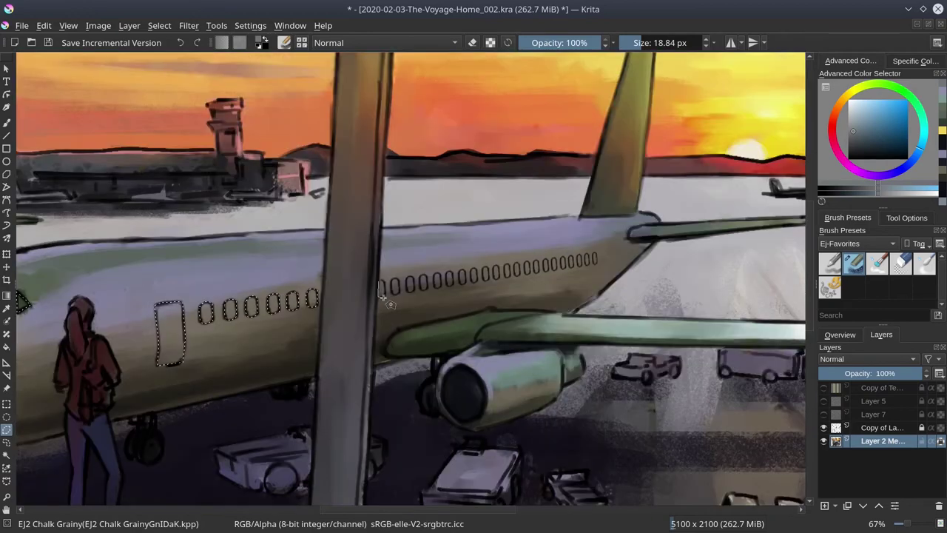
scroll(412, 290, up, 1)
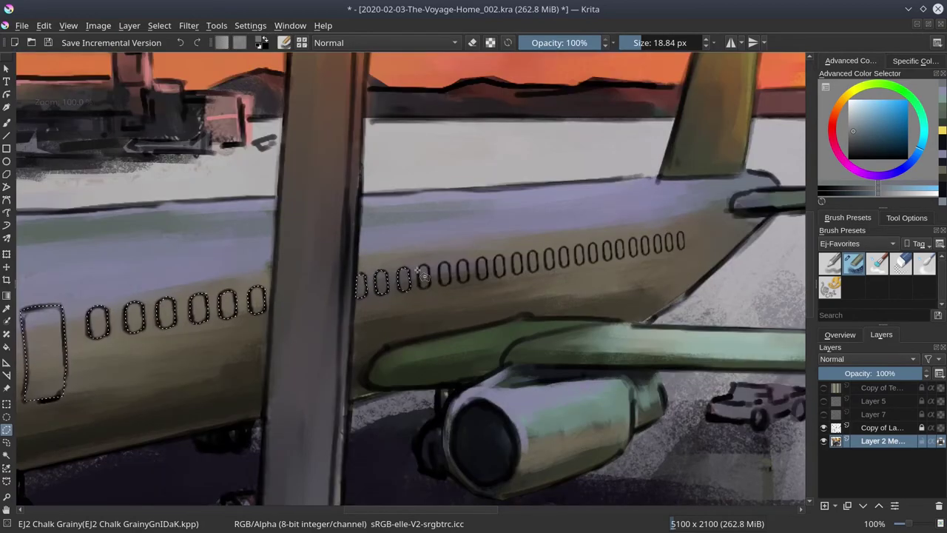
mouse_move(453, 285)
mouse_down()
mouse_move(384, 278)
mouse_move(392, 276)
mouse_up()
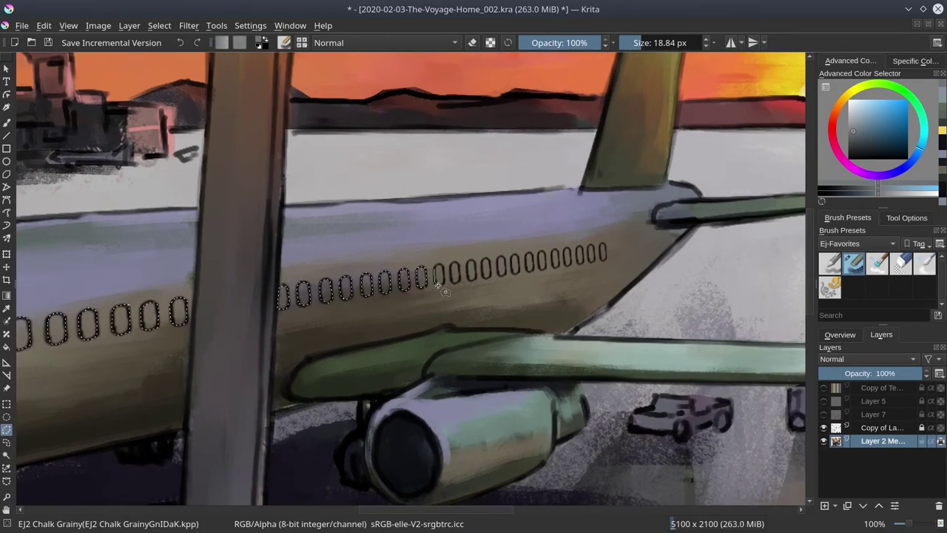
drag(462, 269, 393, 277)
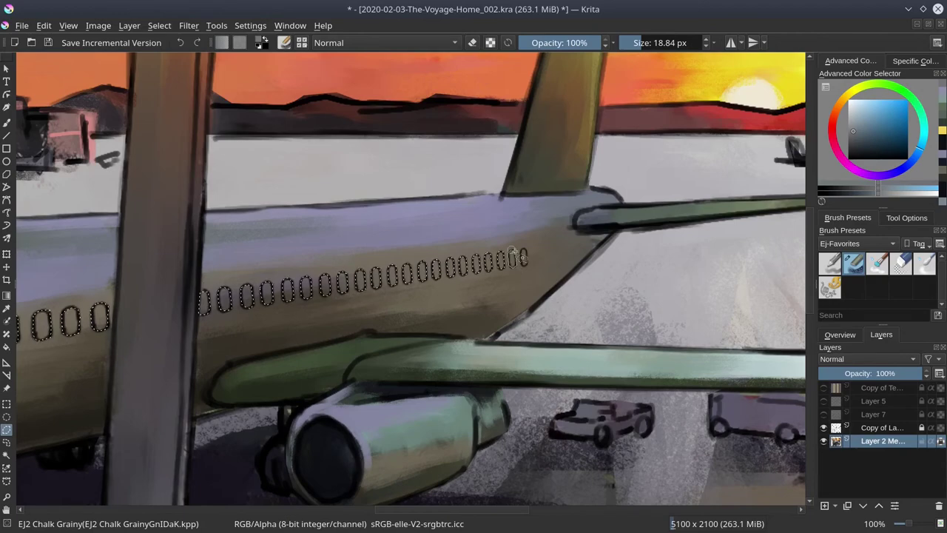
scroll(533, 267, down, 3)
click(159, 25)
key(Escape)
click(823, 427)
key(b)
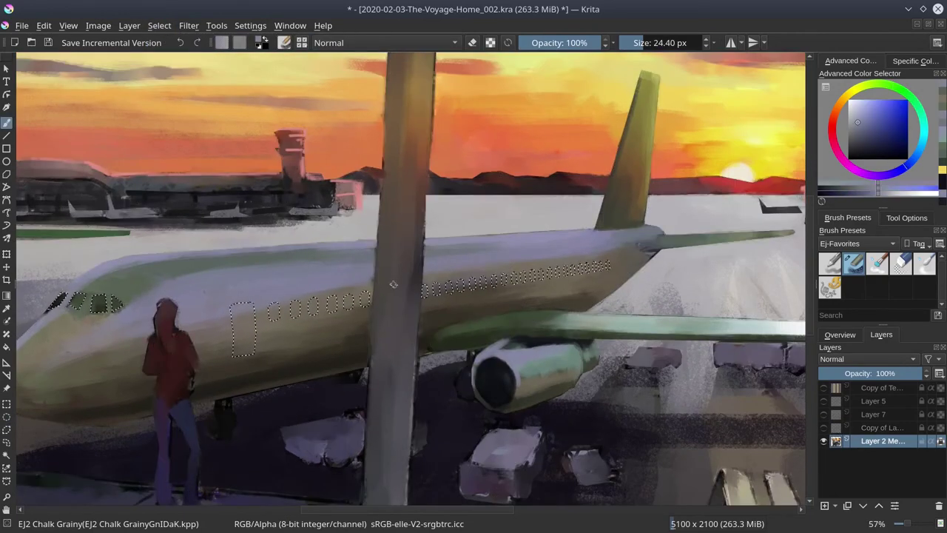
Sample dark grey-green tones and paint the selected cabin windows and cockpit dark.
click(842, 335)
ctrl+click(264, 178)
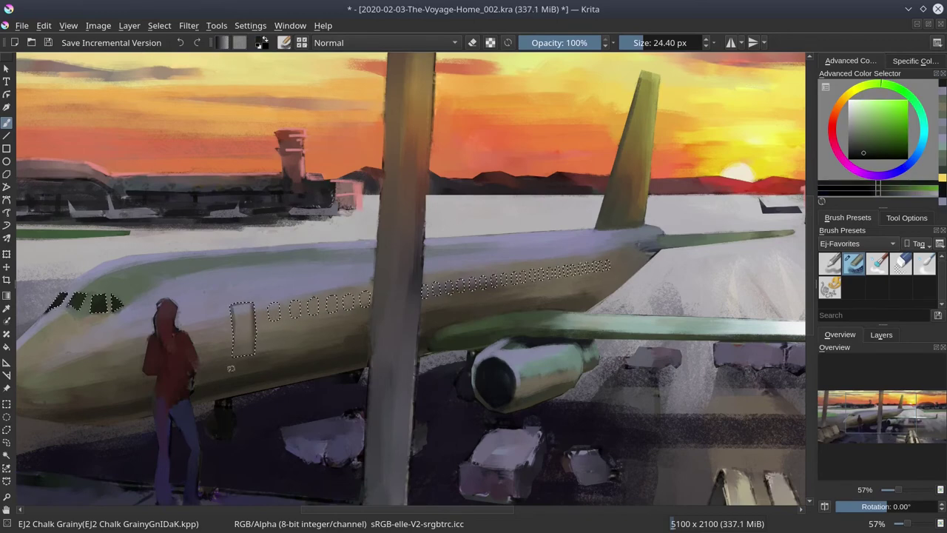
ctrl+click(285, 322)
drag(358, 283, 606, 245)
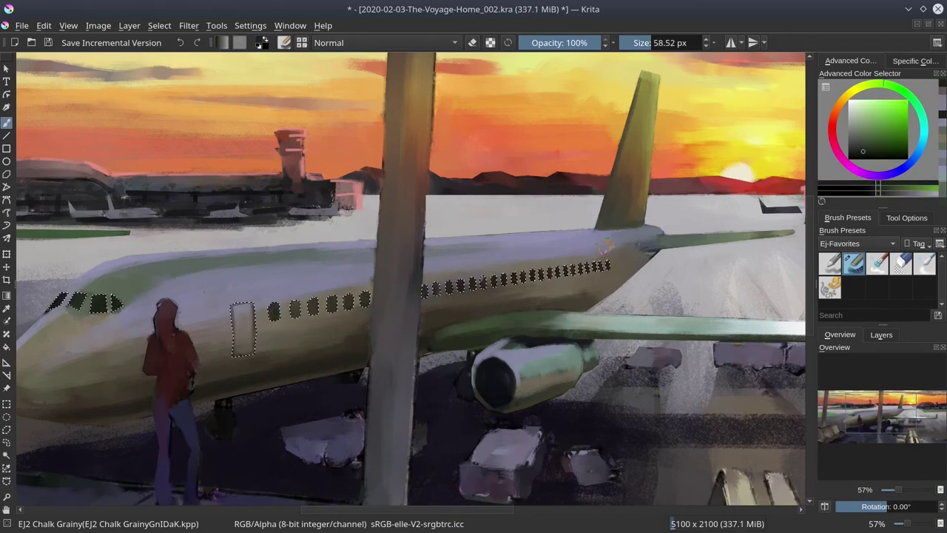
ctrl+click(518, 245)
key(bracketleft)
key(bracketleft)
key(bracketleft)
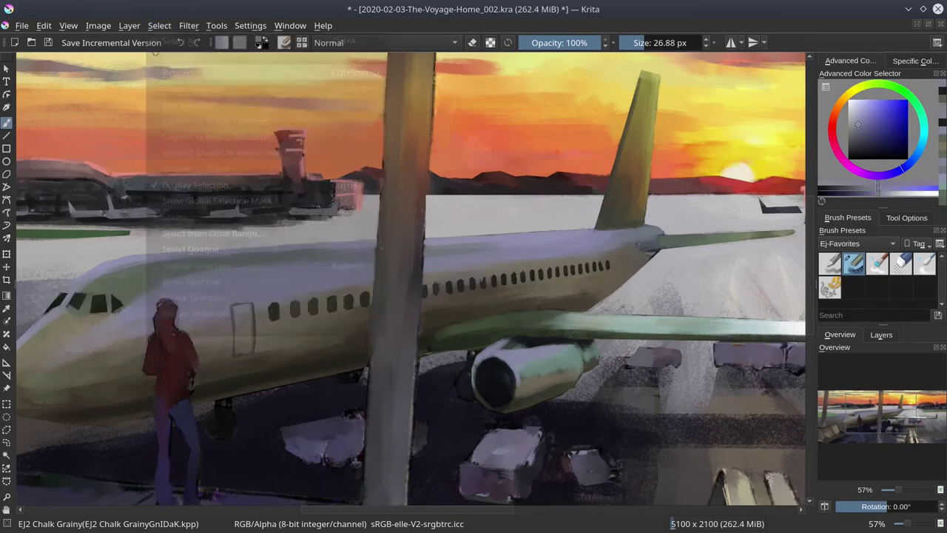
Deselect the windows via the Select menu, save, and zoom out with a smaller brush.
click(881, 334)
click(840, 334)
click(159, 25)
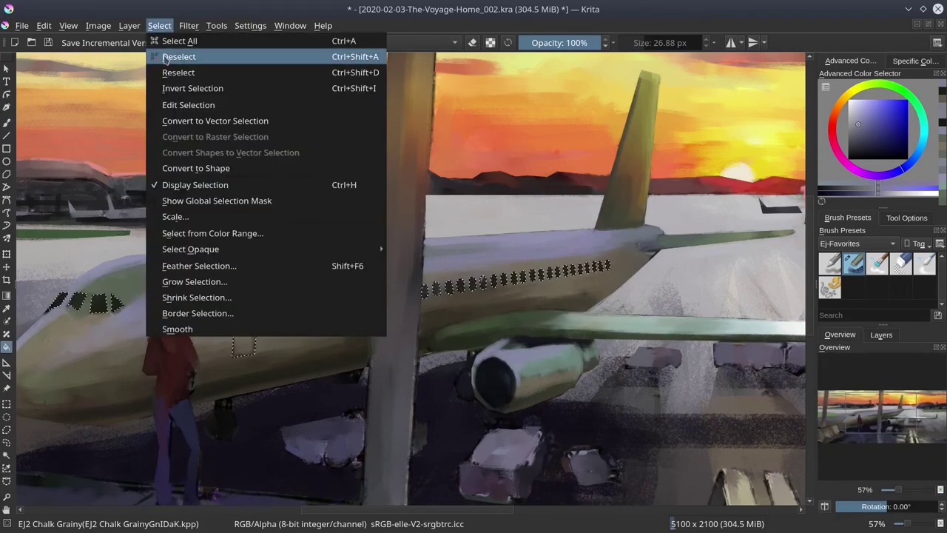
click(178, 40)
click(47, 42)
key(b)
key(bracketleft)
key(bracketleft)
key(bracketleft)
key(bracketleft)
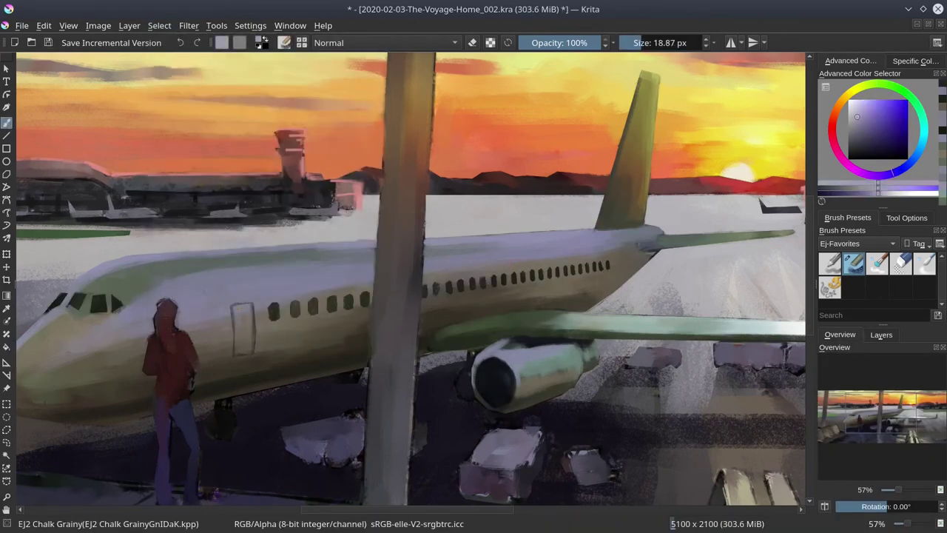
key(minus)
key(minus)
key(minus)
Select the airliner silhouette's opaque area from Layer 5, return to the paint layer and save.
click(881, 334)
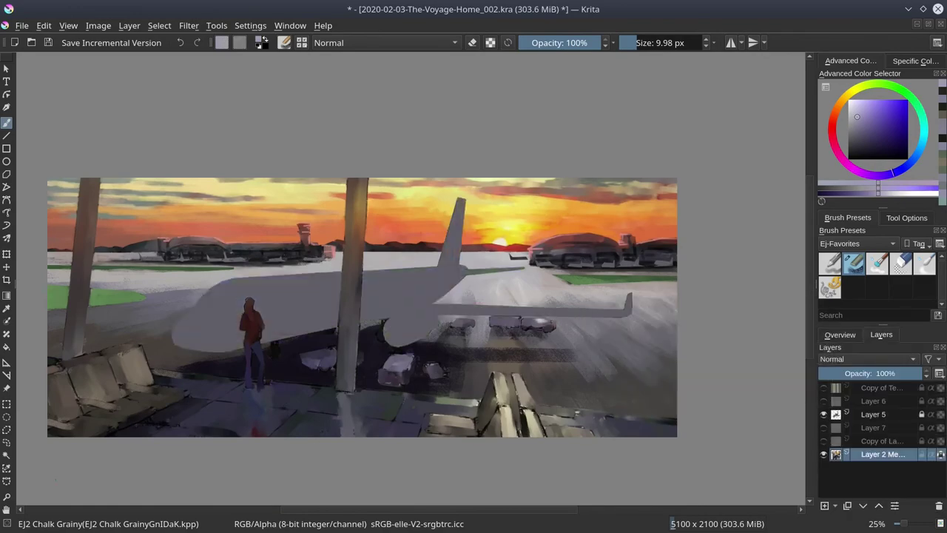
click(7, 454)
click(873, 414)
click(383, 290)
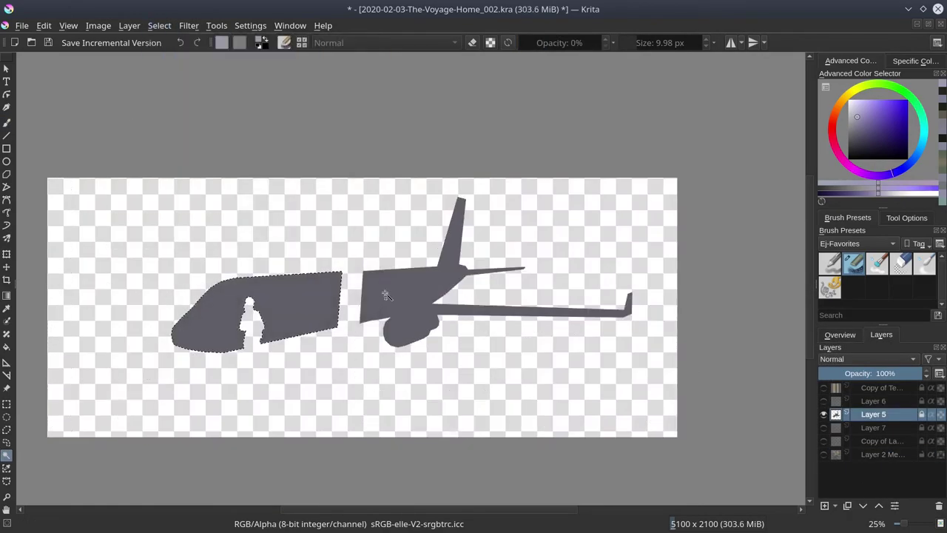
click(873, 454)
click(49, 43)
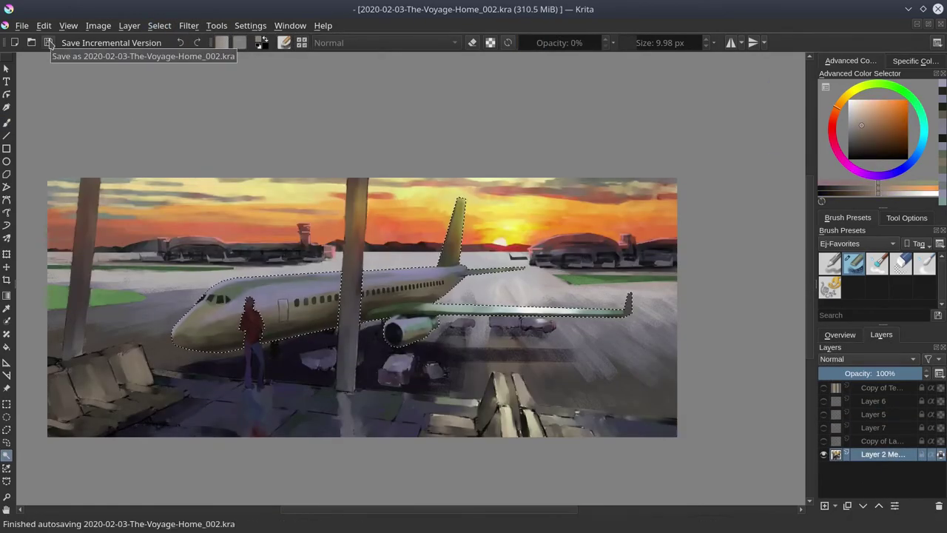
Brush a 38% Color Dodge stroke across the fuselage, then clear the airliner selection.
key(b)
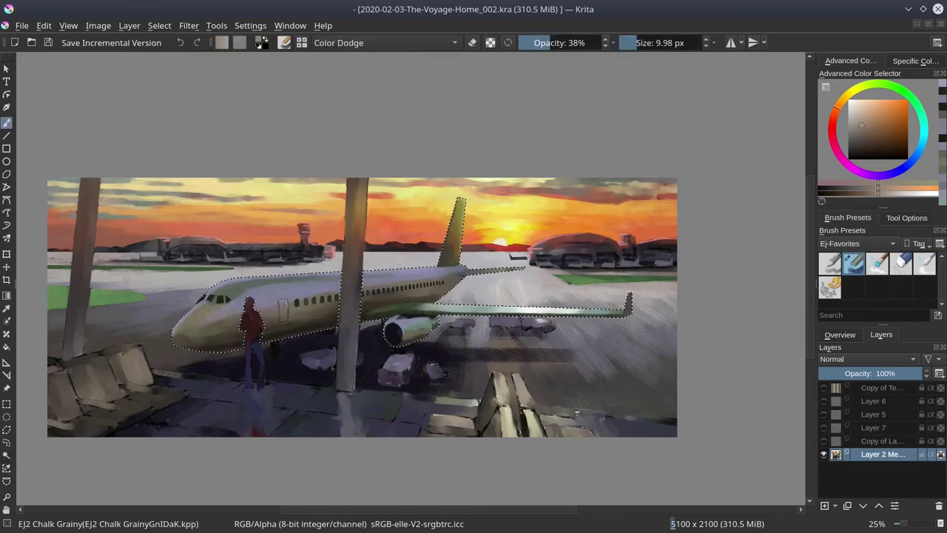
key(bracketleft)
key(bracketleft)
key(bracketleft)
drag(266, 301, 399, 288)
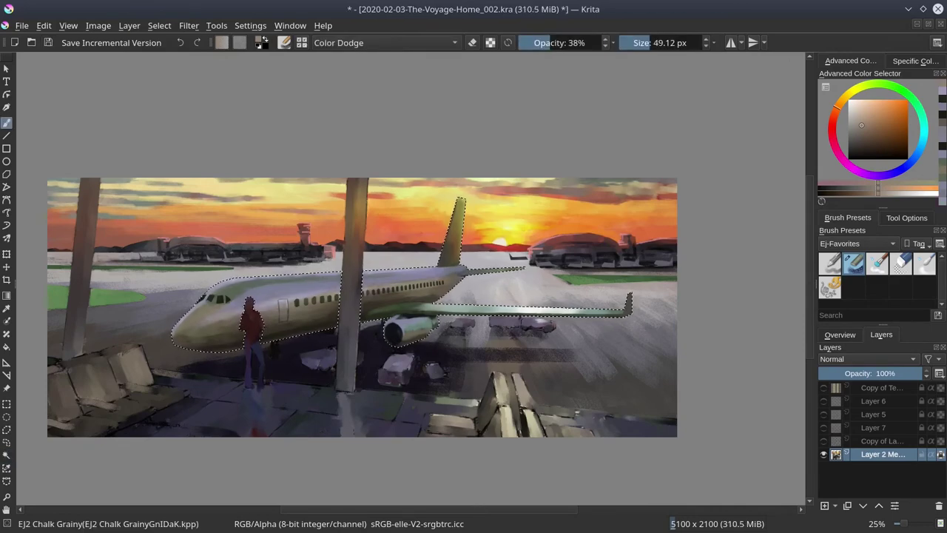
key(ctrl+shift+a)
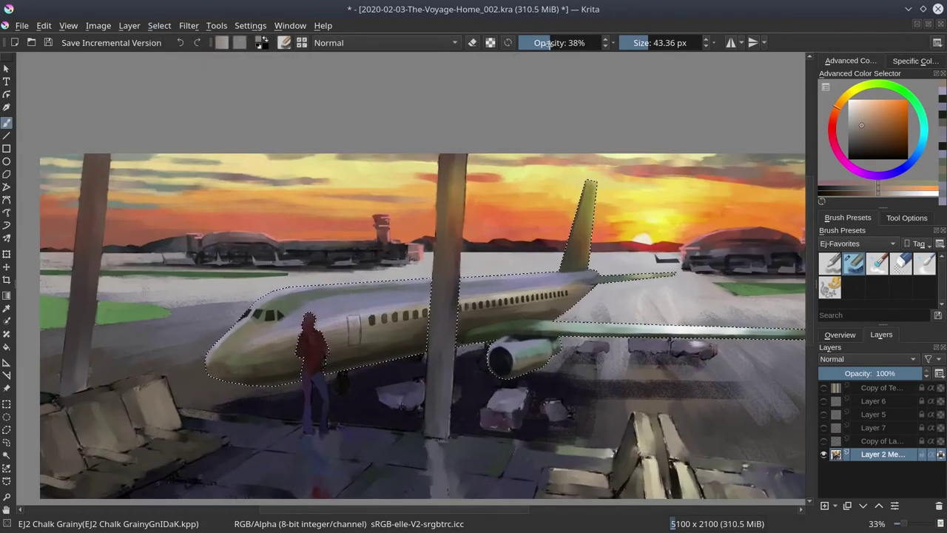
click(49, 42)
ctrl+click(360, 332)
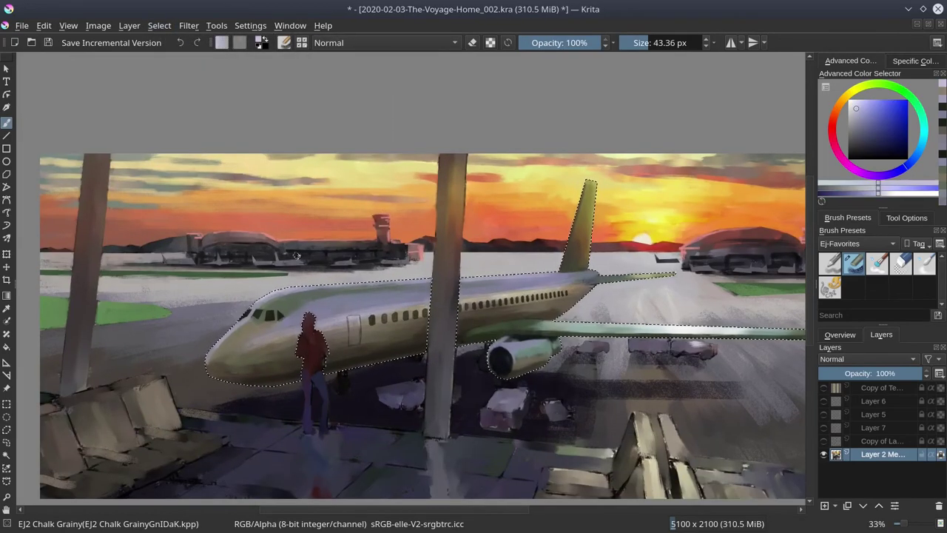
key(ctrl+shift+a)
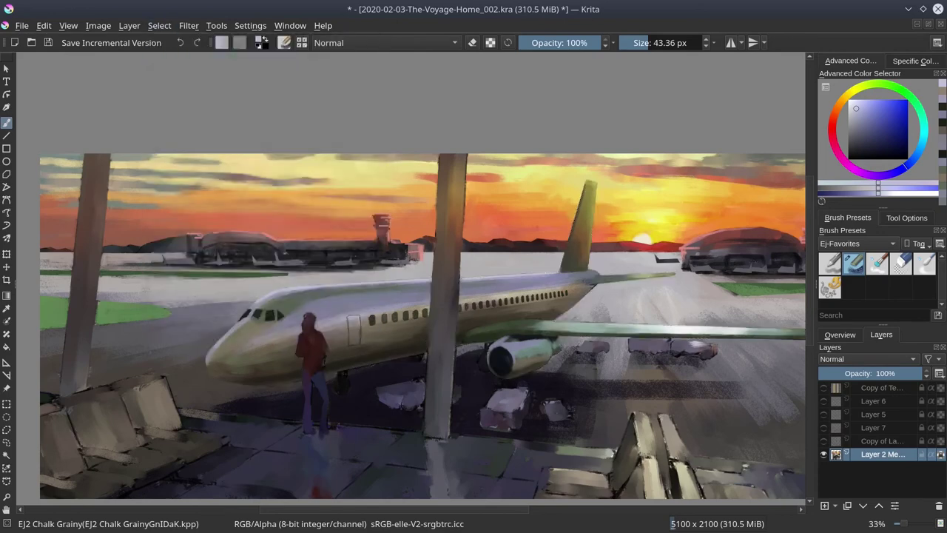
scroll(567, 260, down, 4)
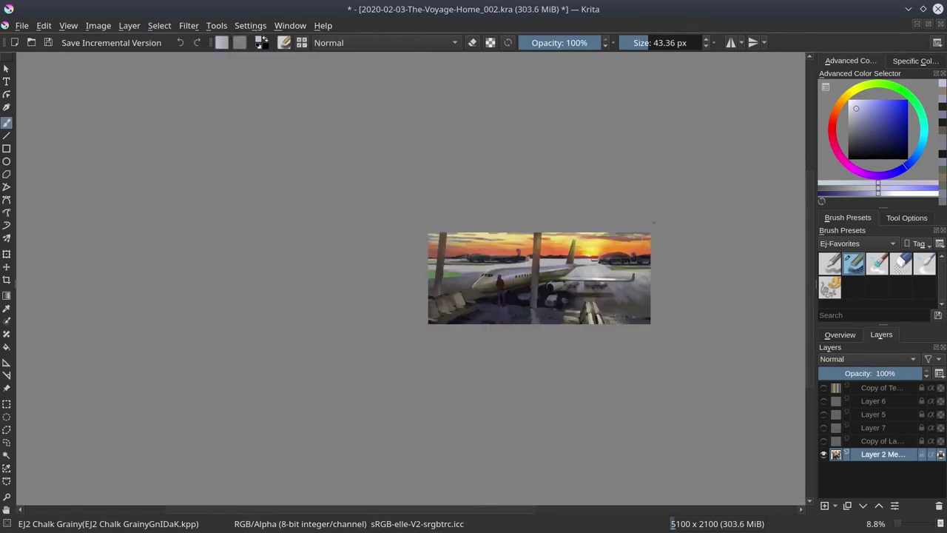
Save the painting, mirror the canvas and zoom to fit.
click(48, 42)
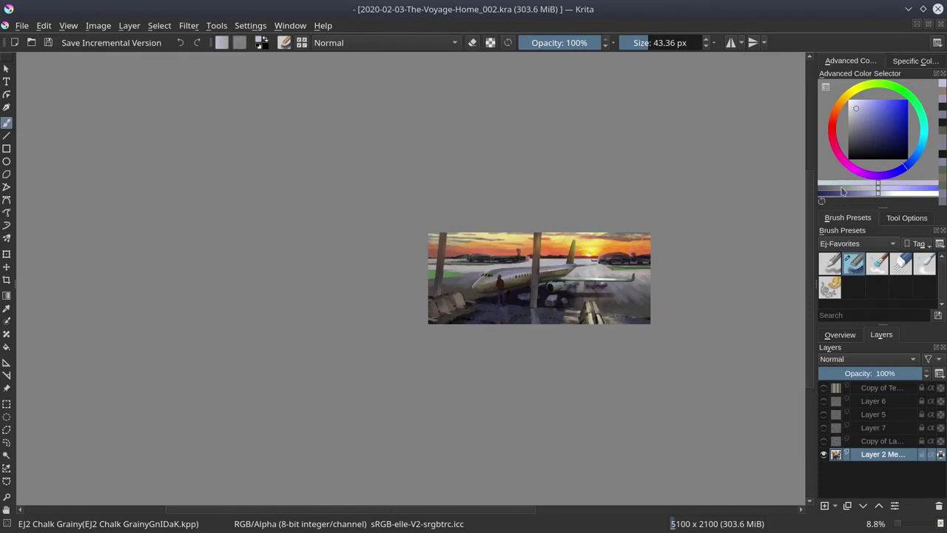
click(840, 335)
key(m)
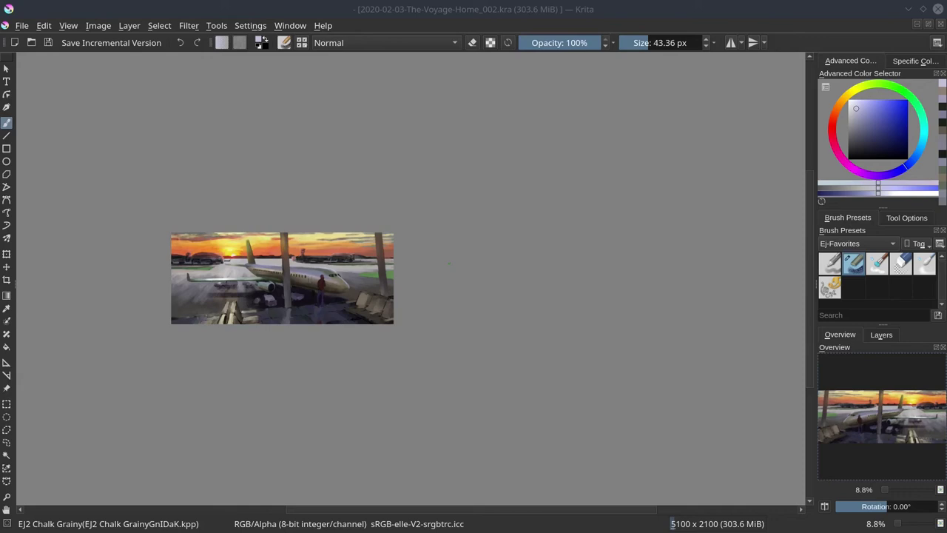
click(248, 7)
key(2)
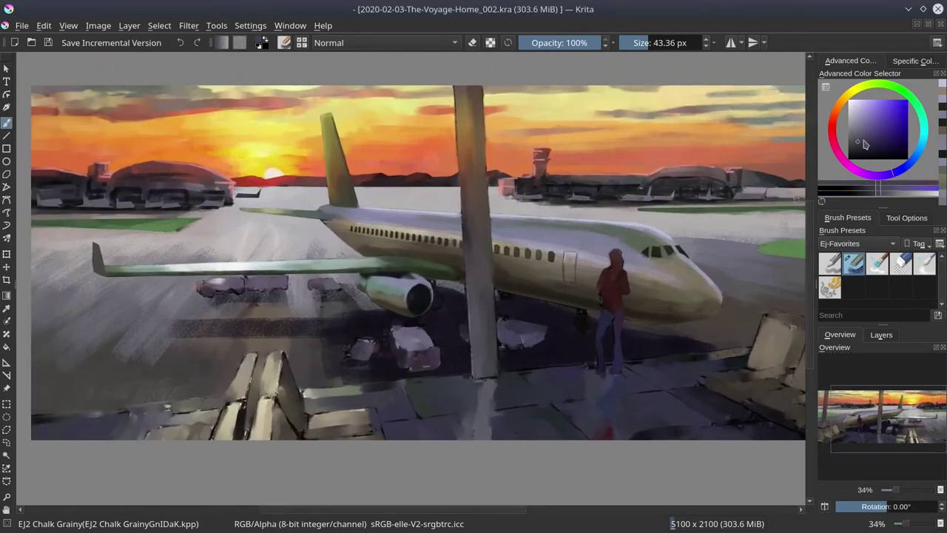
Sample dark grey-blue tones and darken the ground beneath the baggage carts.
key(bracketleft)
ctrl+click(353, 345)
ctrl+click(441, 362)
drag(434, 366, 413, 370)
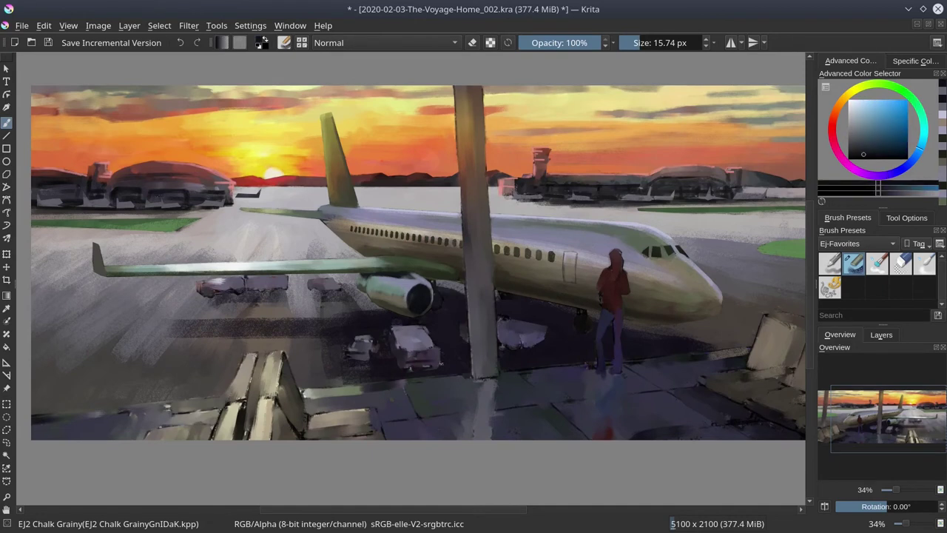
ctrl+click(762, 118)
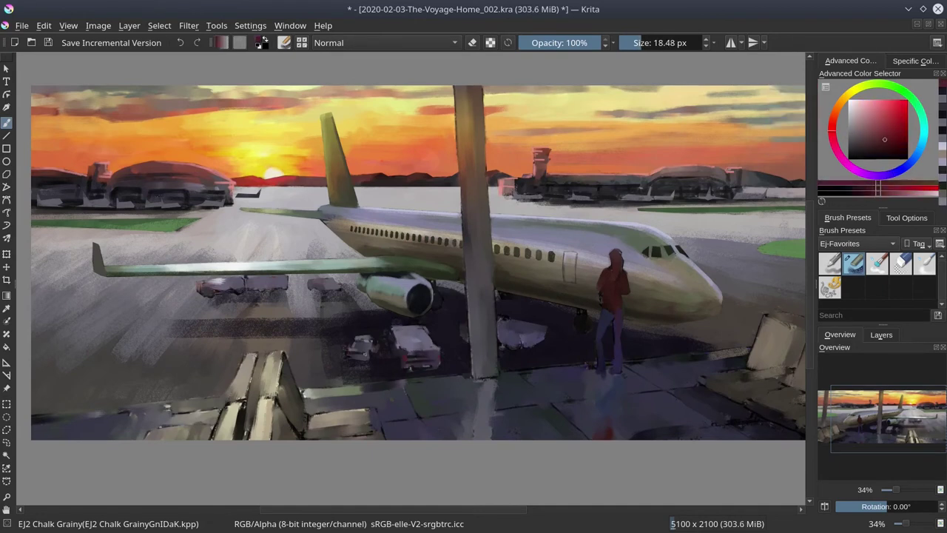
ctrl+click(535, 336)
Repaint the baggage cart near the pillar and darken the apron beneath the airliner.
drag(510, 339, 535, 337)
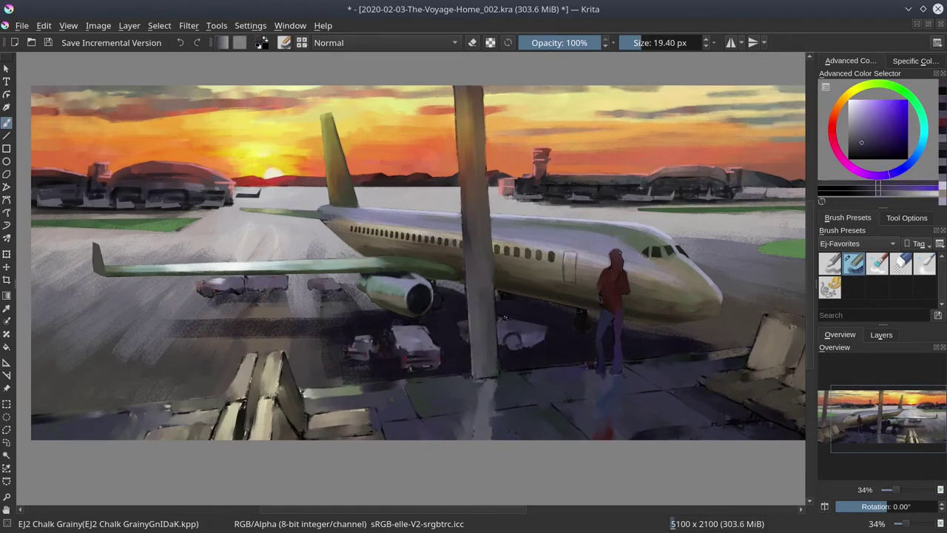
ctrl+click(440, 363)
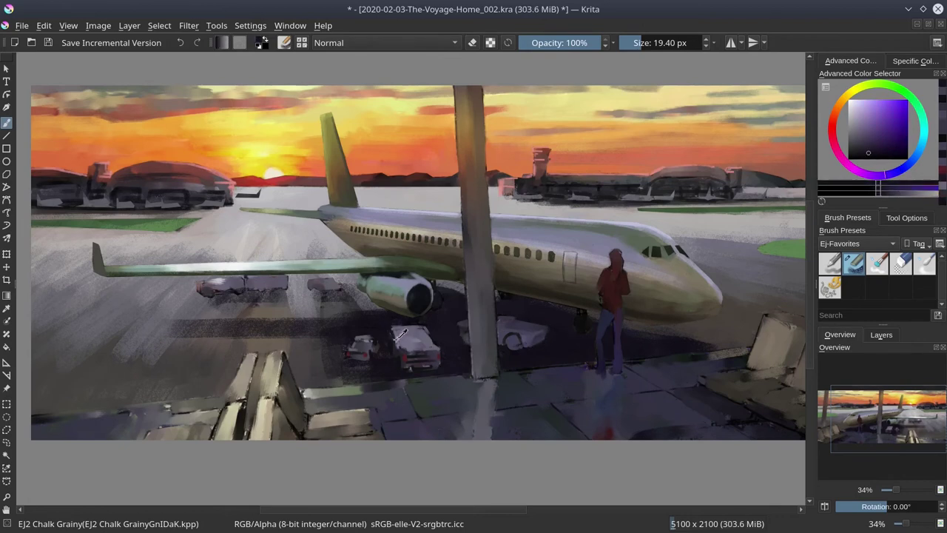
mouse_move(201, 333)
mouse_down()
mouse_move(148, 332)
mouse_move(265, 310)
mouse_up()
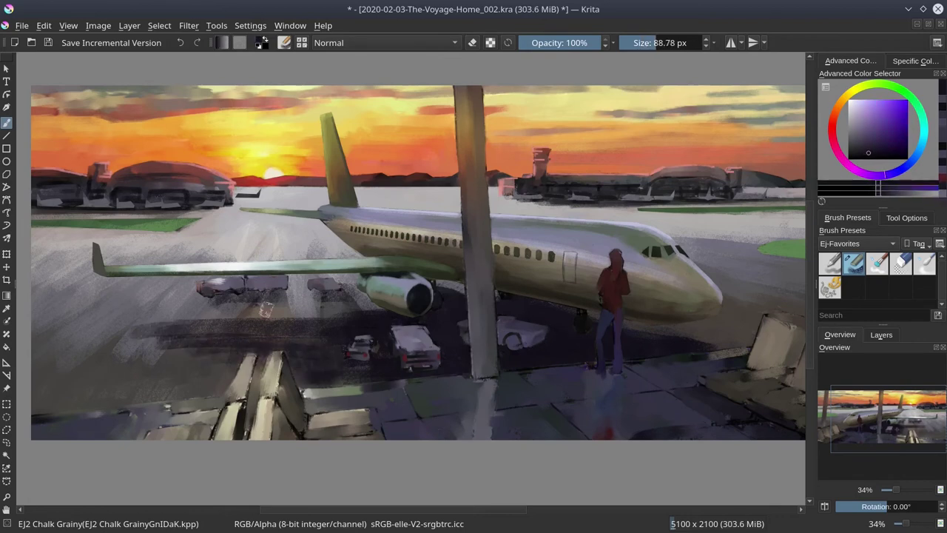
ctrl+click(342, 305)
drag(343, 306, 311, 305)
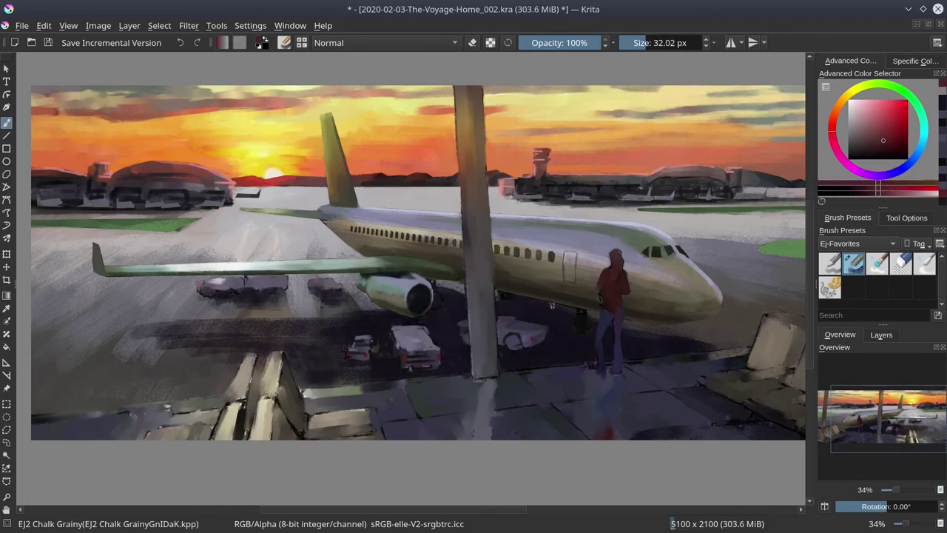
ctrl+click(259, 288)
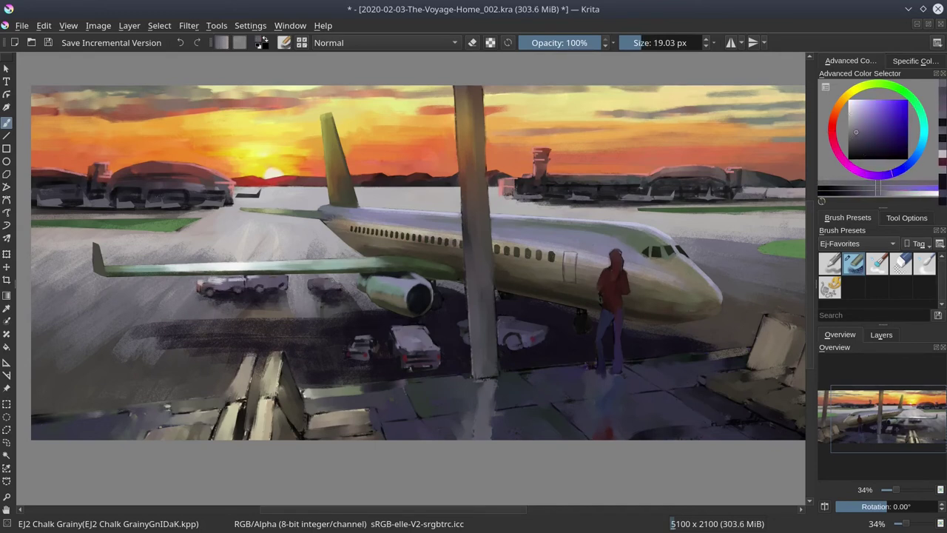
ctrl+click(320, 279)
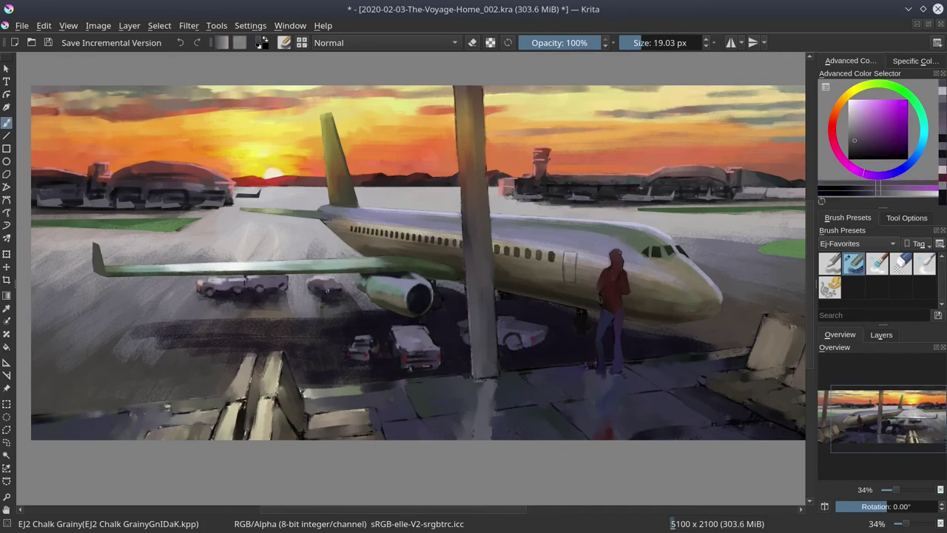
ctrl+click(311, 272)
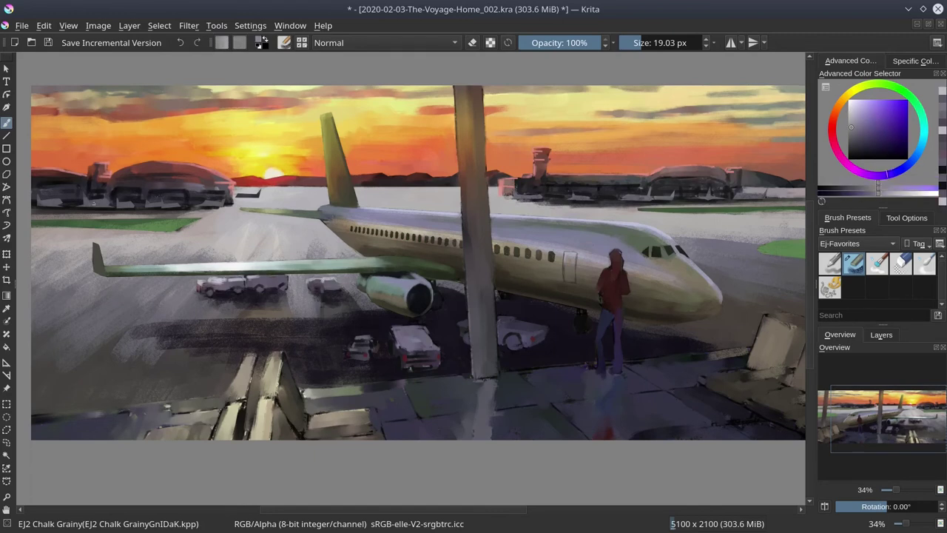
Save, then sample sunset orange and purple tones and pan toward the seats.
click(48, 43)
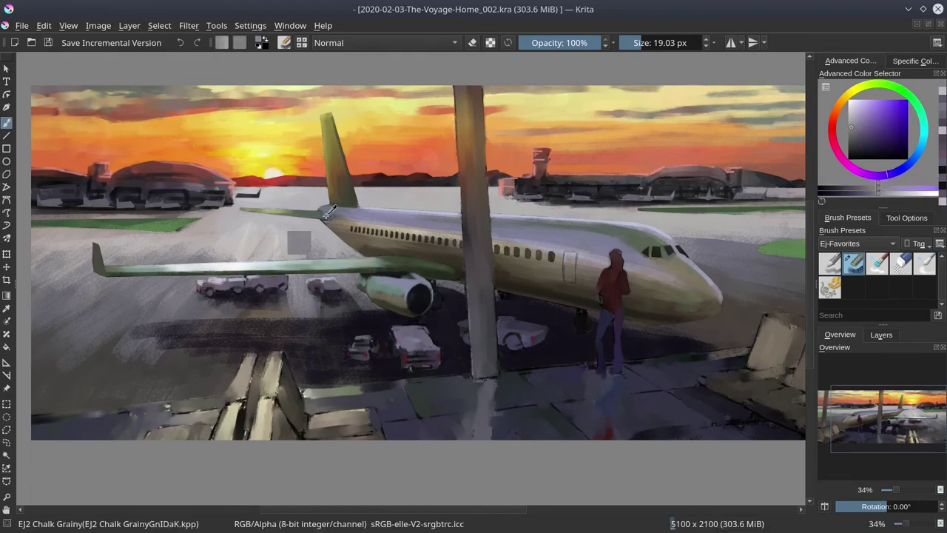
click(329, 211)
drag(501, 296, 406, 284)
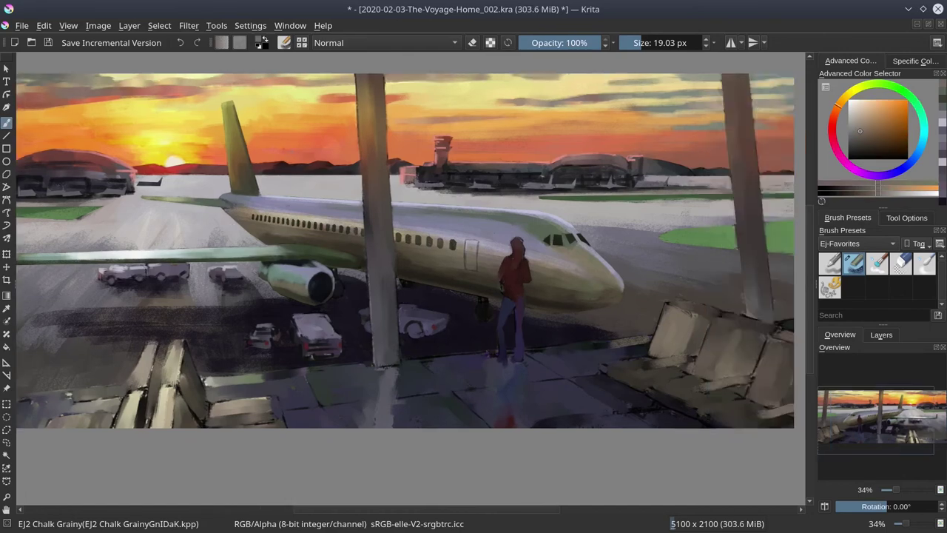
ctrl+click(406, 284)
ctrl+click(348, 287)
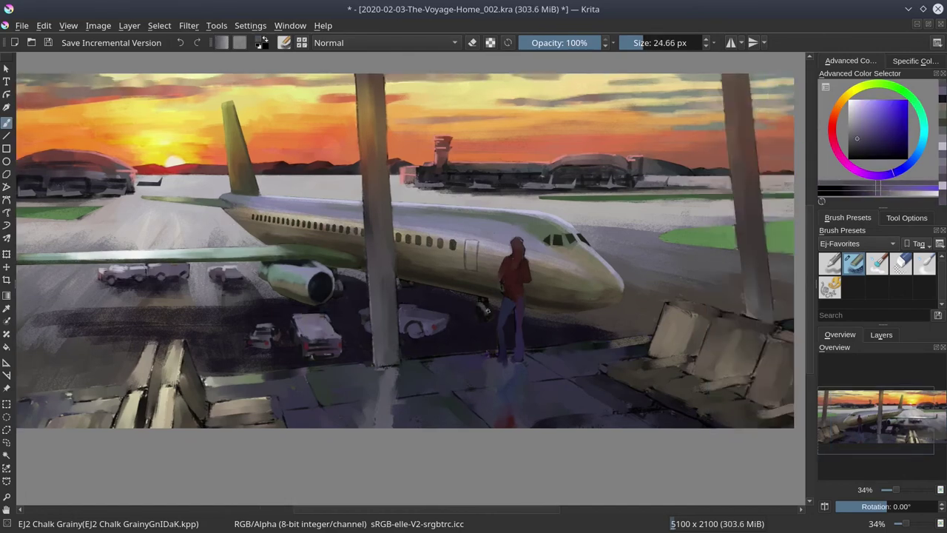
scroll(488, 246, down, 5)
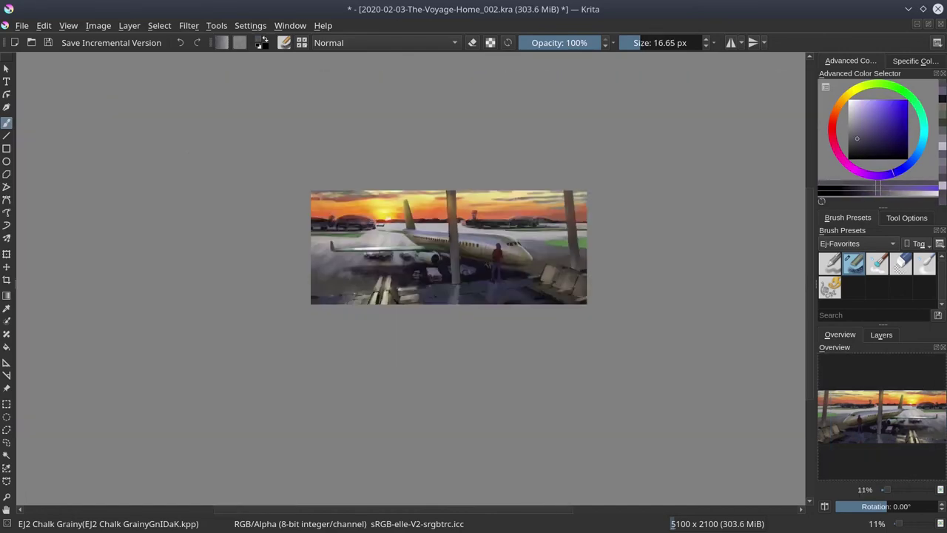
Outline the window view with a polygon selection, leaving out the pillar, seats and woman.
click(48, 42)
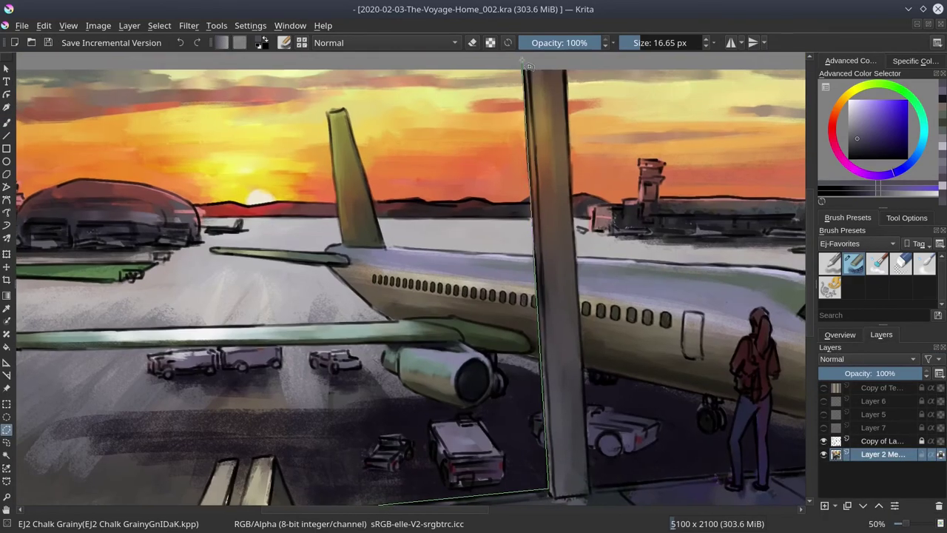
drag(592, 492, 18, 440)
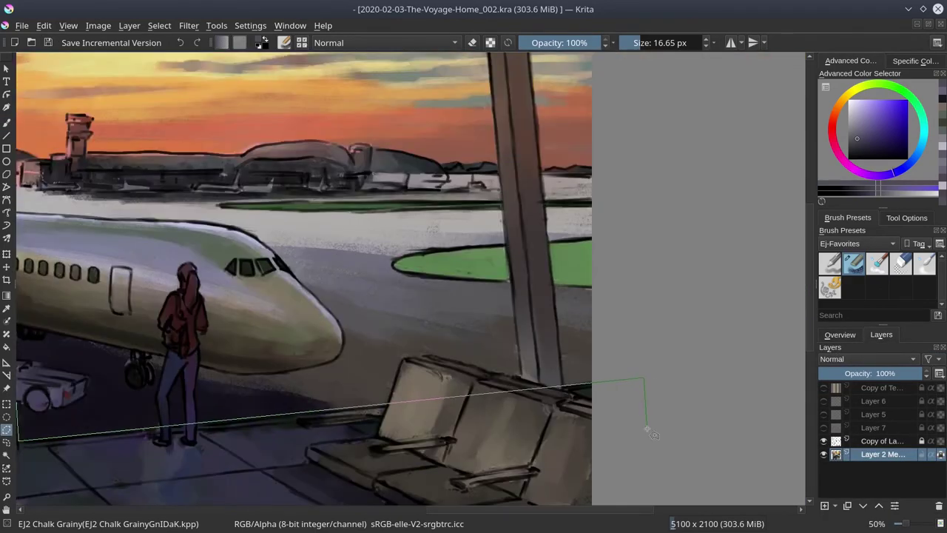
scroll(443, 355, down, 5)
scroll(229, 355, up, 2)
double_click(355, 275)
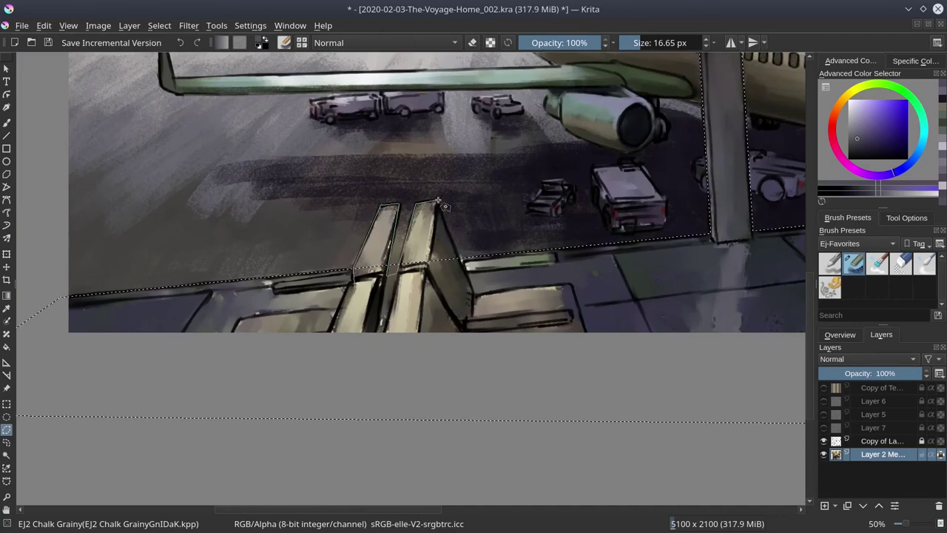
key(1)
scroll(468, 259, up, 3)
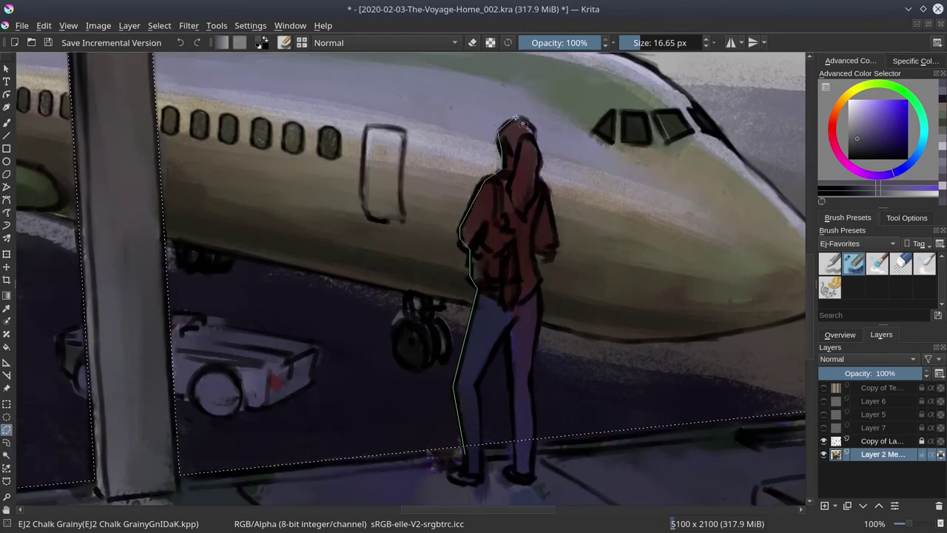
scroll(528, 268, down, 2)
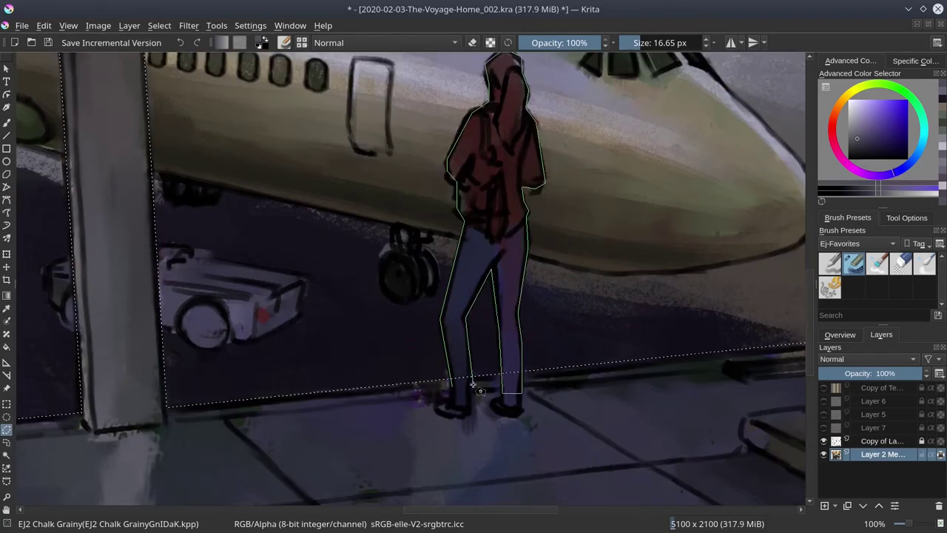
key(minus)
scroll(299, 488, up, 1)
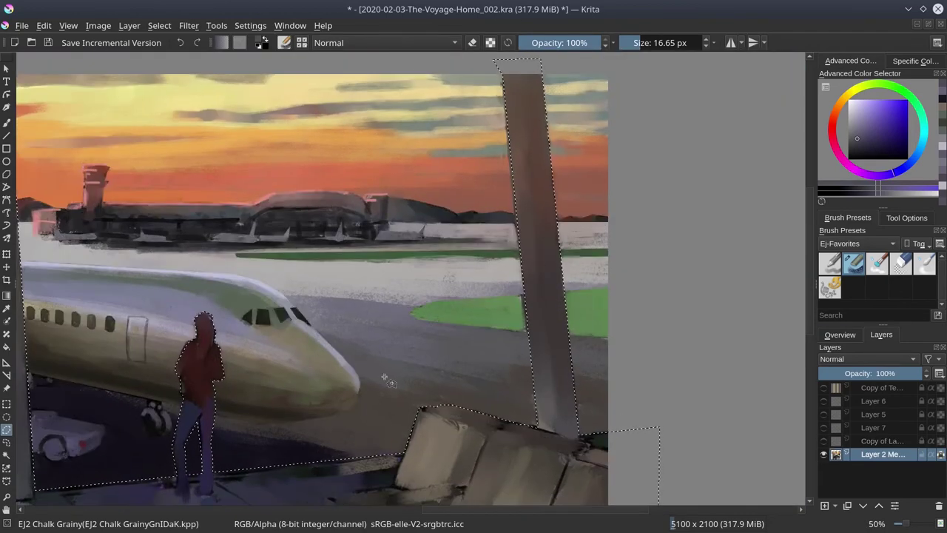
Save, add new Layer 7 and fill the window selection with grey.
click(48, 44)
click(159, 25)
key(Escape)
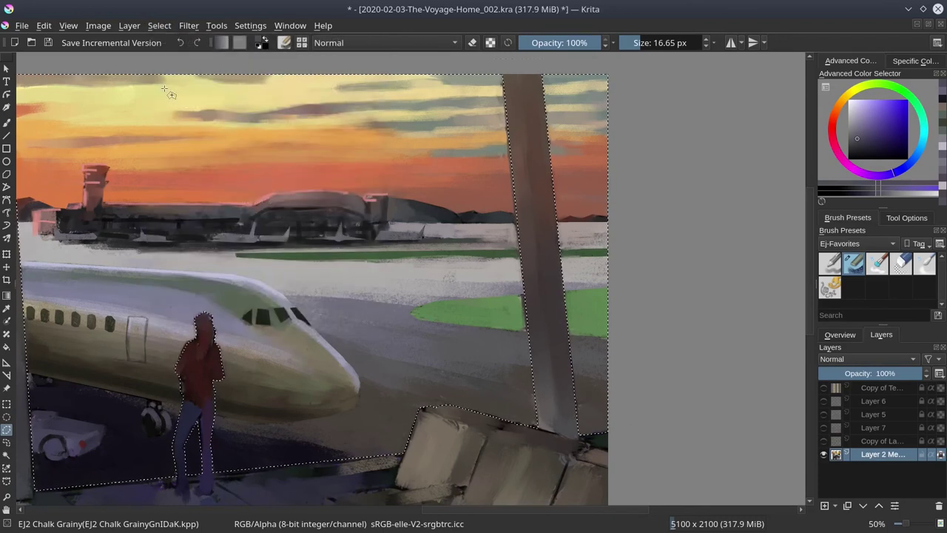
key(Insert)
key(f)
click(517, 480)
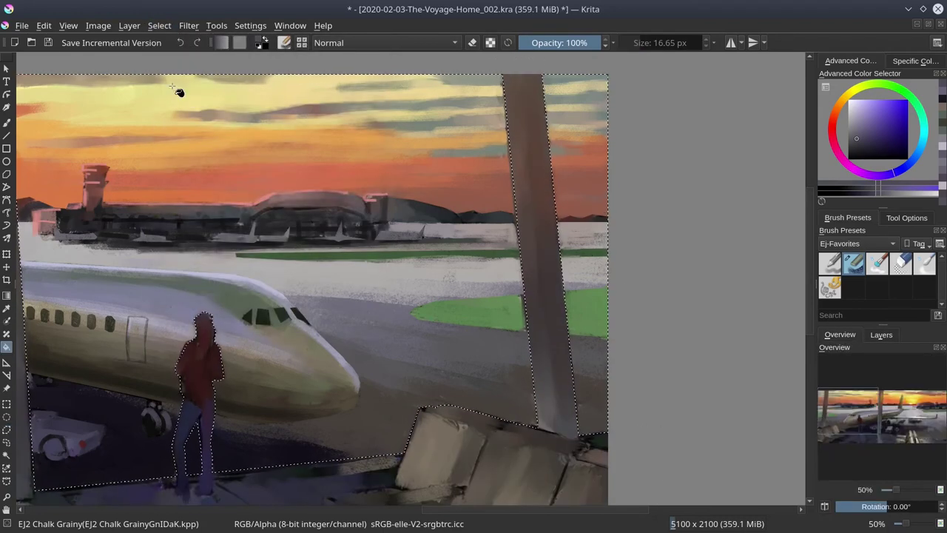
Repaint the sky inside the window selection with sampled sunset oranges, then save with Ctrl+S.
scroll(473, 296, up, 3)
ctrl+click(471, 242)
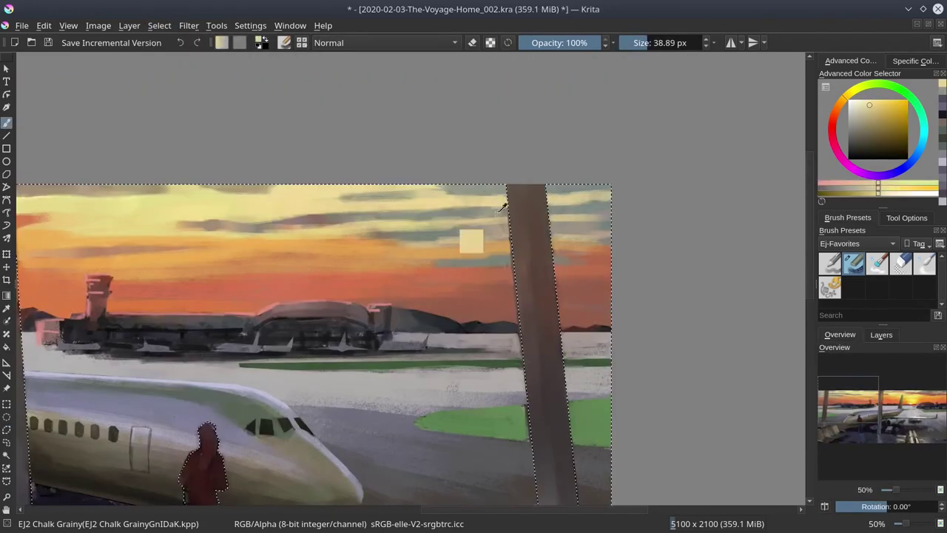
ctrl+click(566, 241)
drag(566, 241, 540, 264)
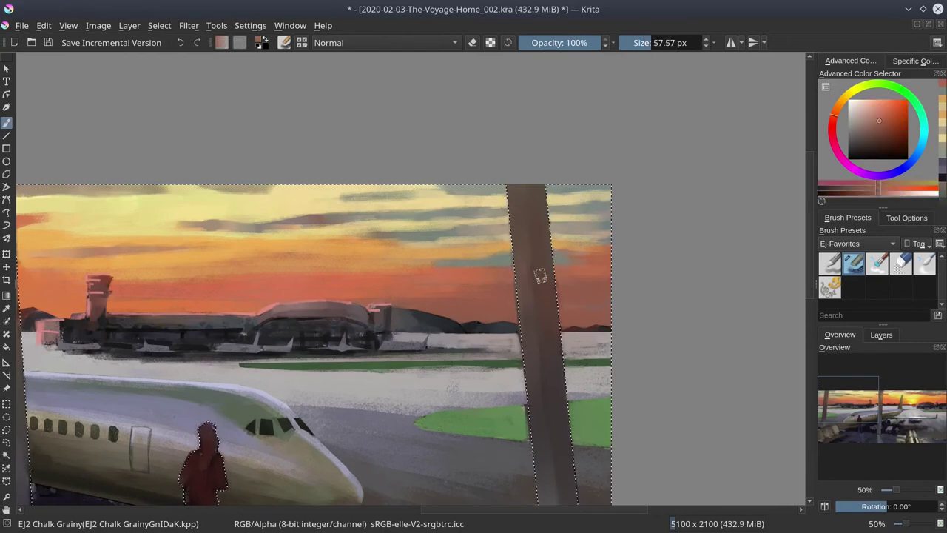
ctrl+click(558, 331)
ctrl+click(558, 331)
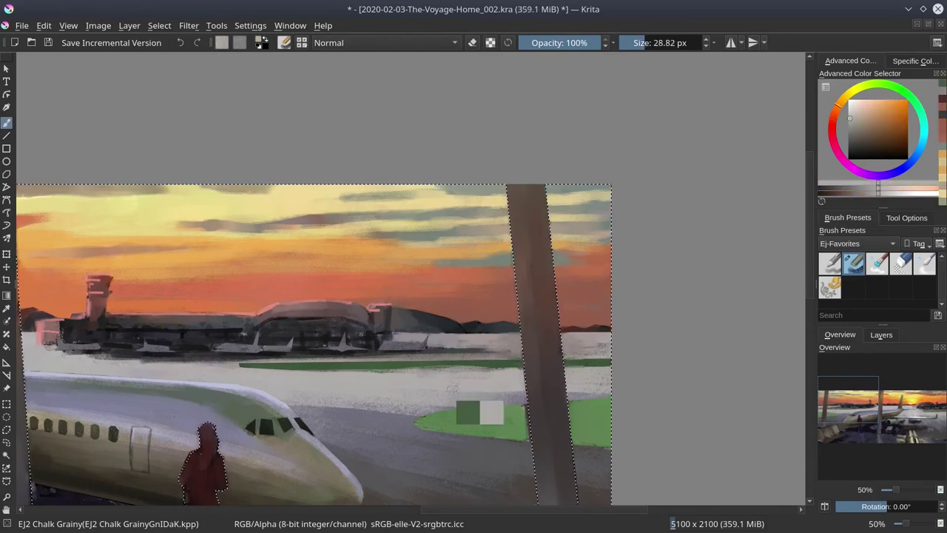
scroll(374, 278, left, 10)
ctrl+click(374, 277)
drag(374, 278, 348, 251)
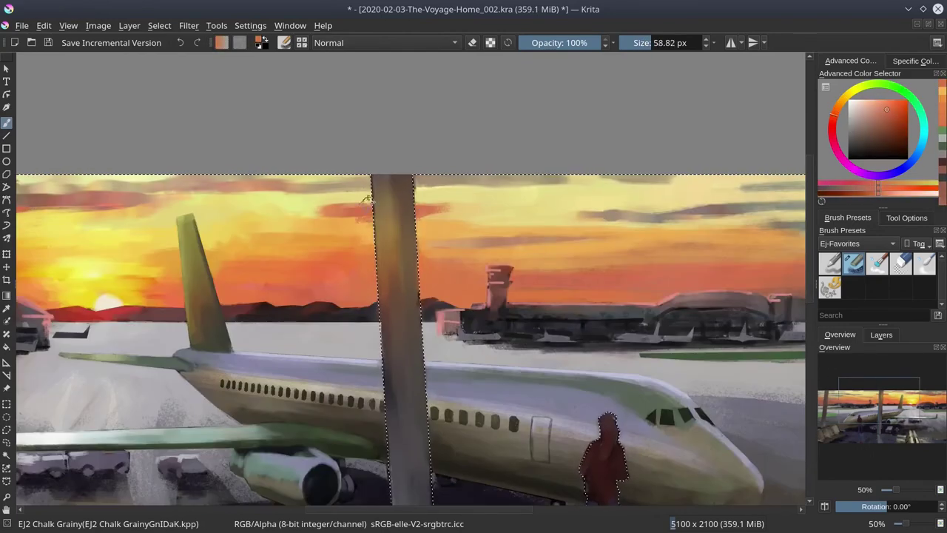
ctrl+click(409, 234)
scroll(409, 234, down, 5)
key(ctrl+s)
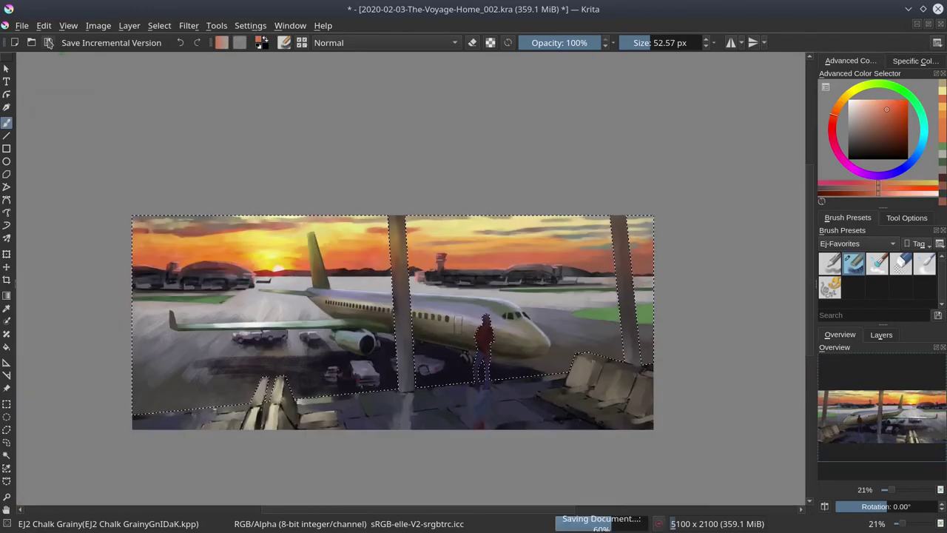
Add a dark grey-blue stroke to the apron, sample another sky orange and save.
scroll(99, 278, up, 4)
ctrl+click(100, 277)
ctrl+click(370, 258)
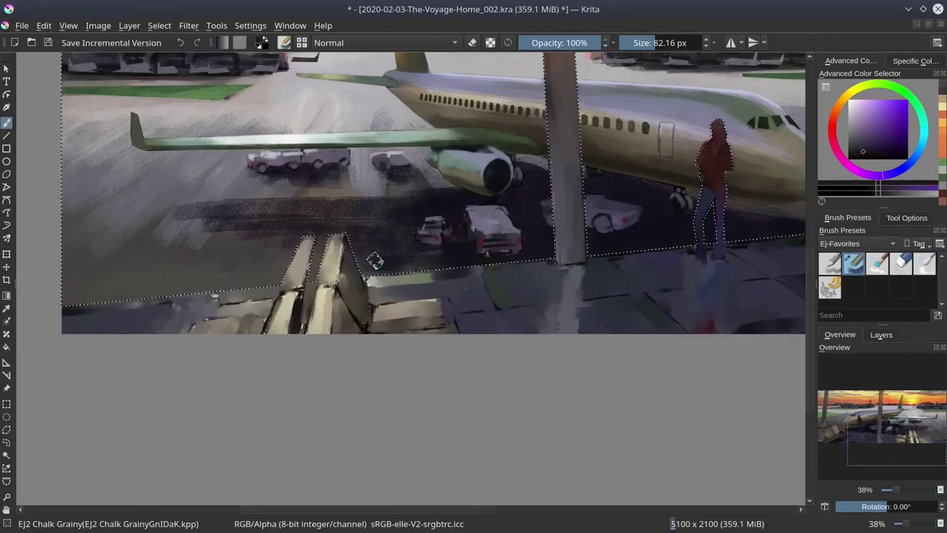
scroll(560, 271, up, 3)
scroll(560, 270, down, 2)
ctrl+click(253, 197)
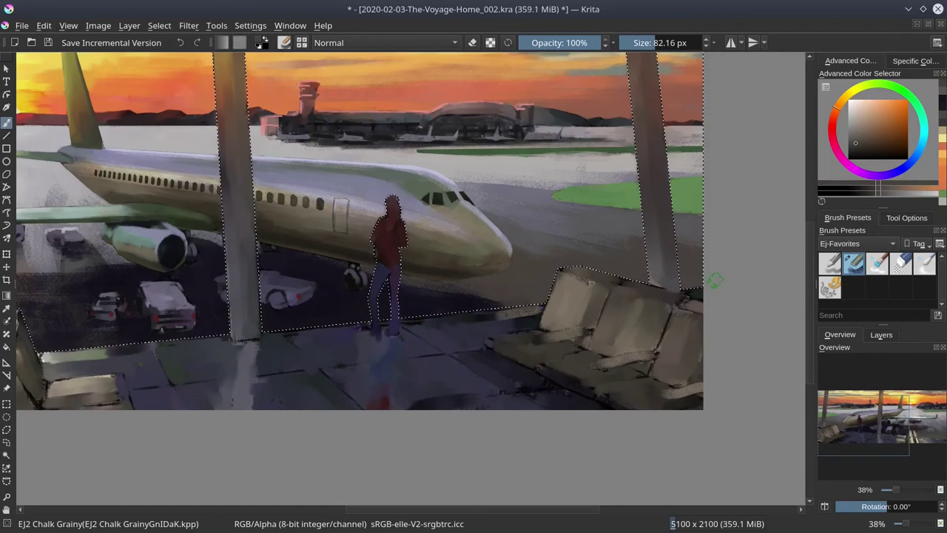
scroll(166, 215, down, 2)
click(48, 43)
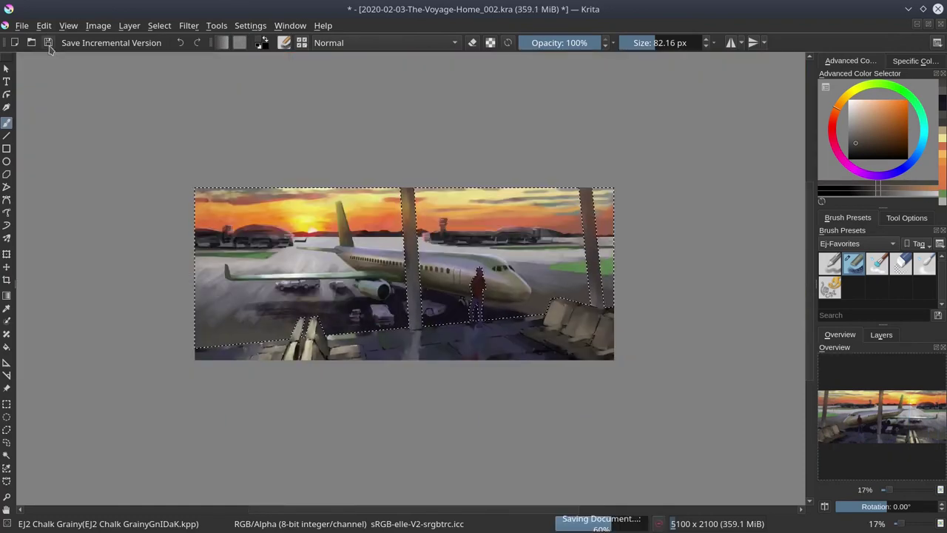
Invert the selection to the lounge interior, darken it with an S-shaped colour curve, and save.
click(159, 25)
click(185, 86)
click(189, 25)
mouse_move(205, 58)
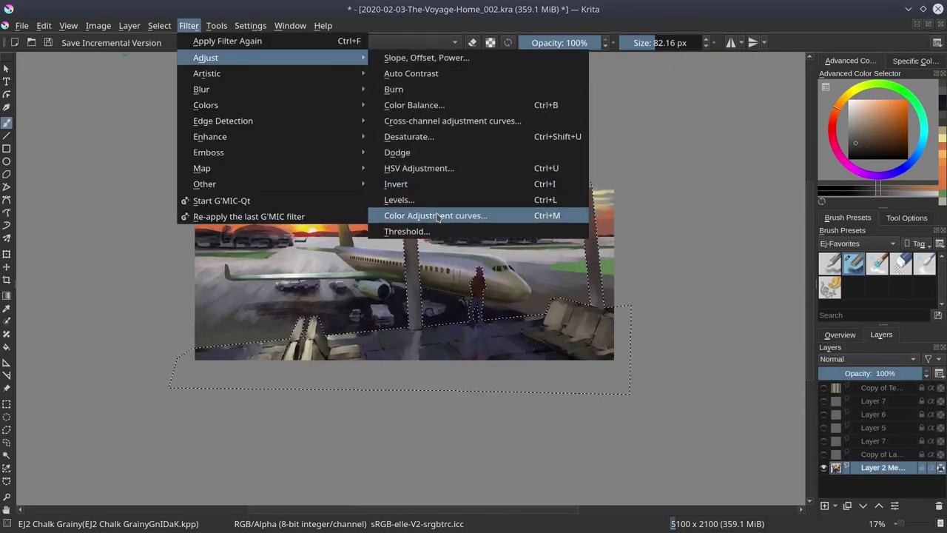
click(437, 215)
click(81, 212)
drag(81, 212, 80, 223)
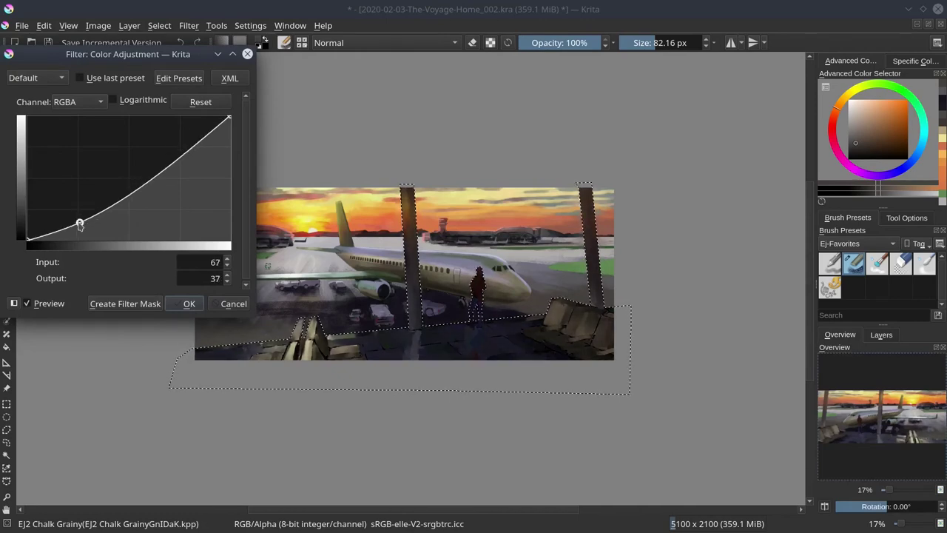
drag(185, 151, 186, 137)
click(189, 304)
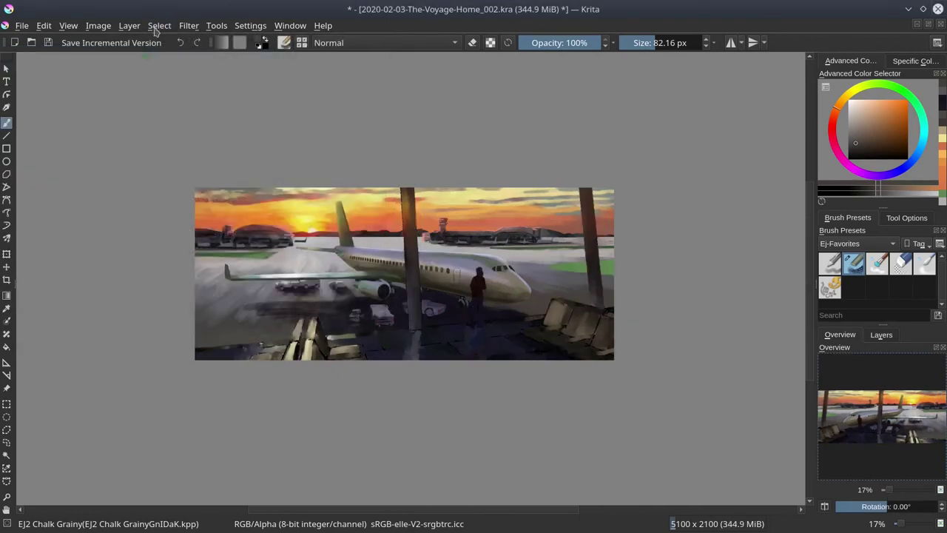
key(ctrl+s)
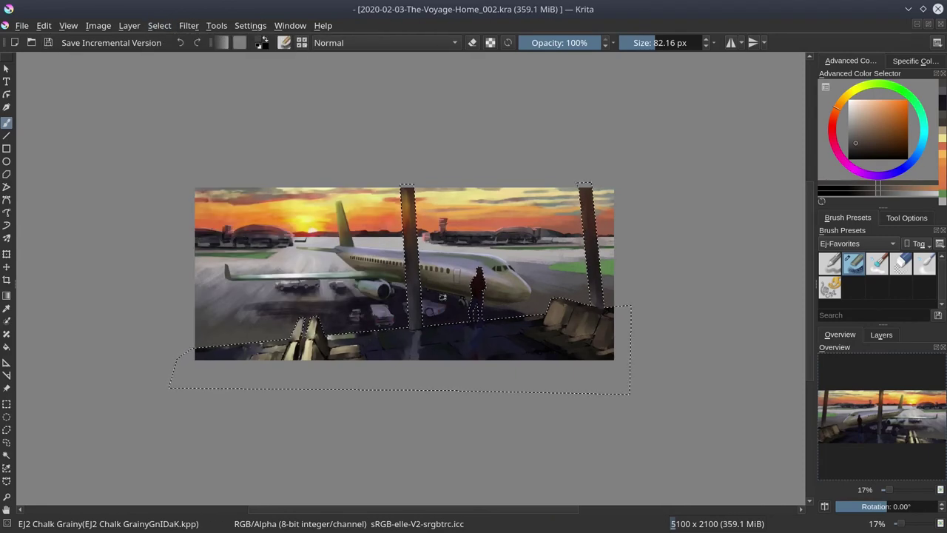
scroll(412, 142, up, 3)
key(ctrl+z)
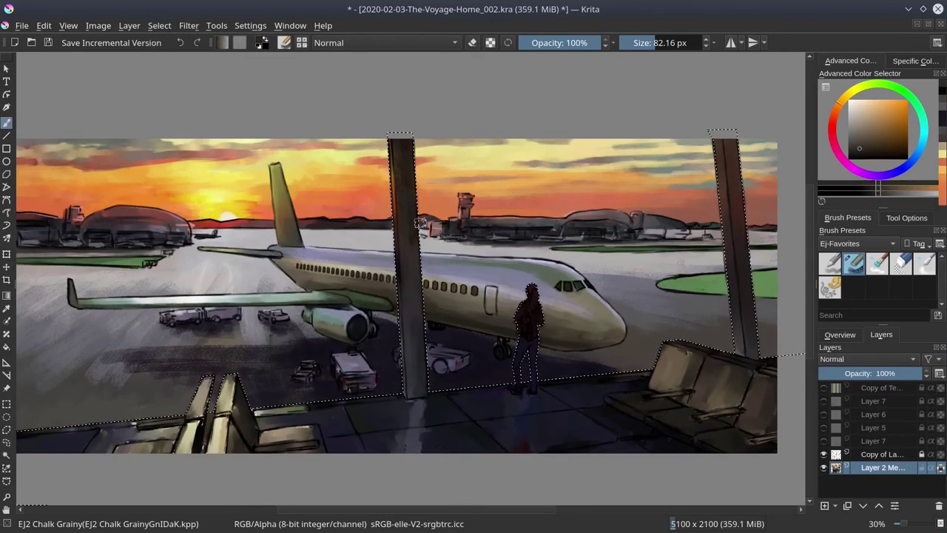
key(ctrl+shift+z)
ctrl+click(394, 236)
key(bracketleft)
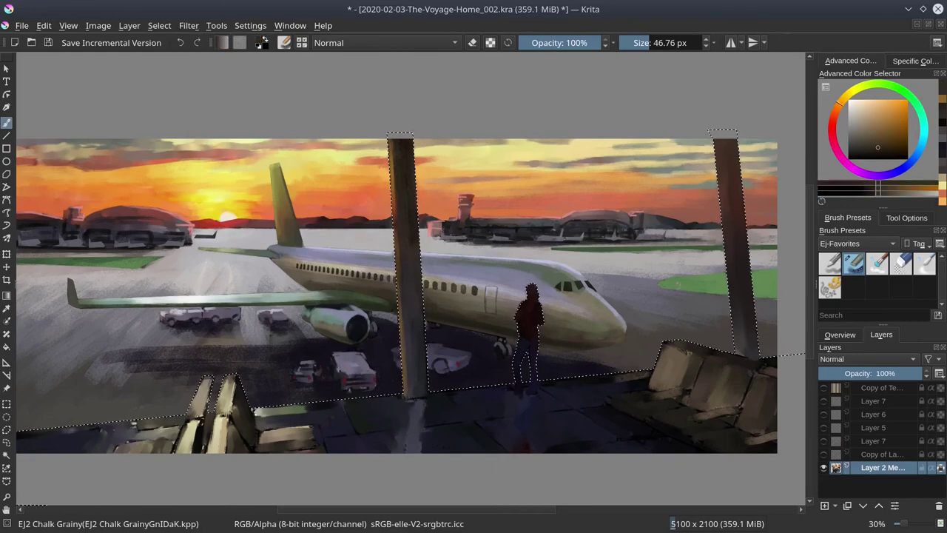
click(823, 454)
key(bracketright)
key(bracketright)
key(bracketright)
ctrl+click(480, 224)
key(bracketright)
ctrl+click(723, 247)
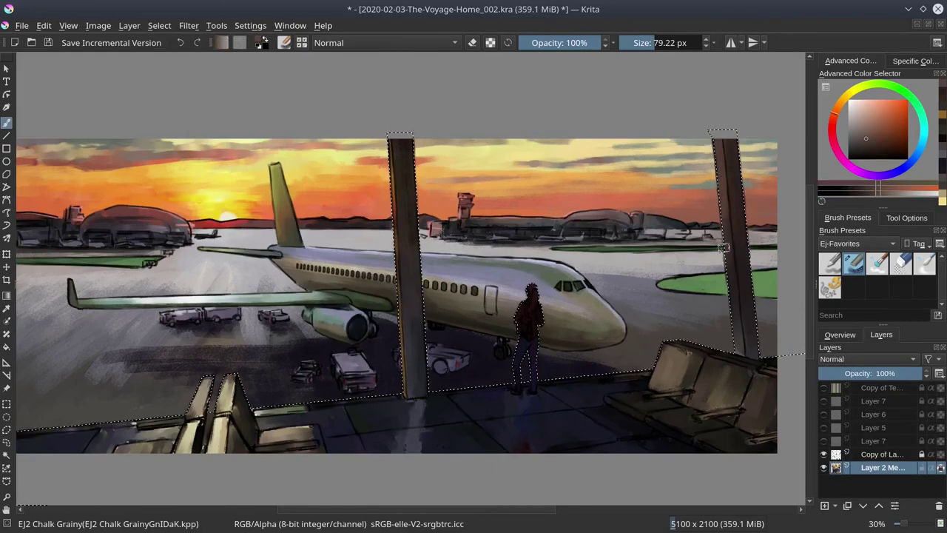
click(824, 454)
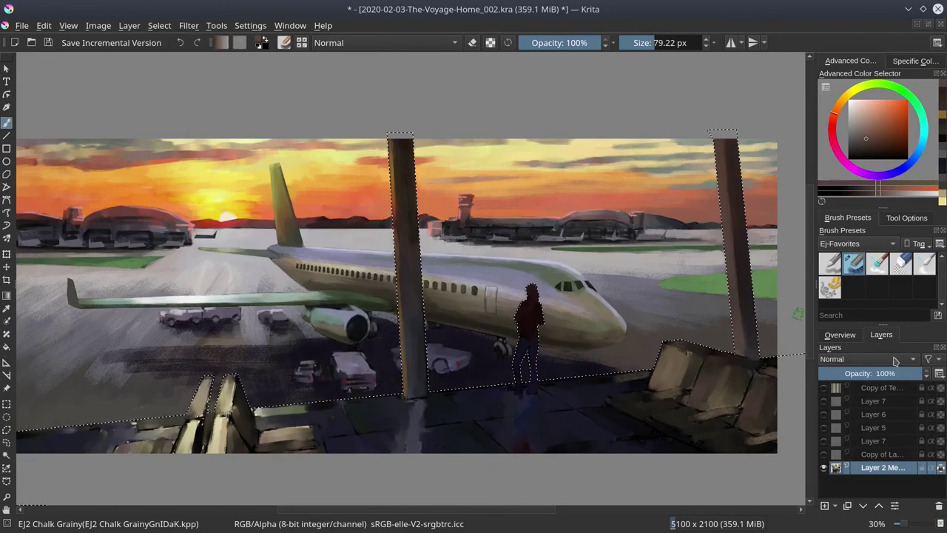
click(841, 335)
key(bracketleft)
key(bracketleft)
key(bracketleft)
key(bracketleft)
key(bracketleft)
key(bracketleft)
key(bracketleft)
key(bracketleft)
key(bracketleft)
key(bracketleft)
ctrl+click(425, 388)
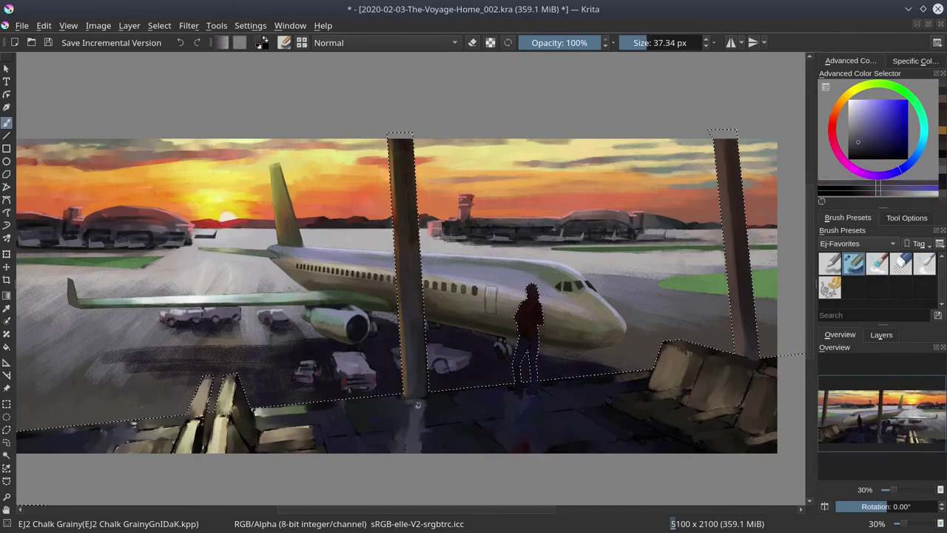
click(881, 334)
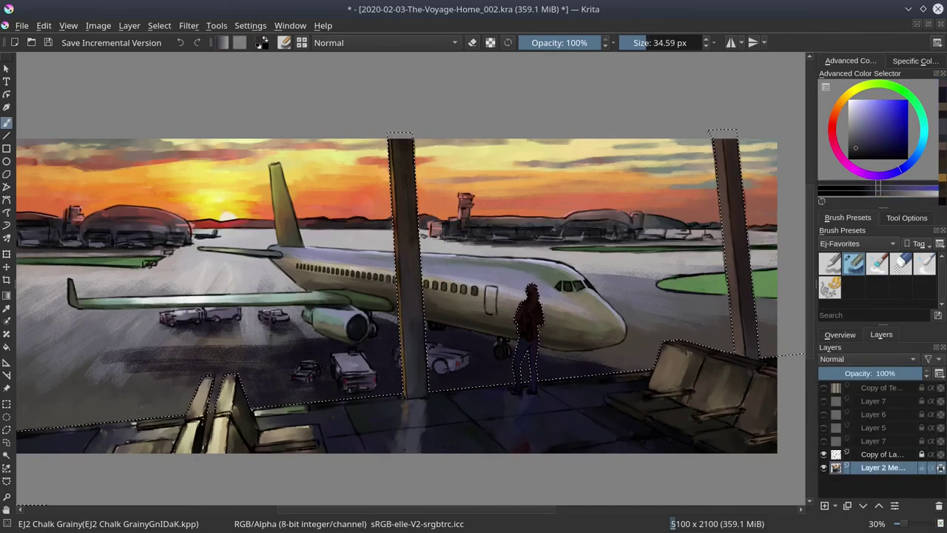
drag(443, 333, 584, 327)
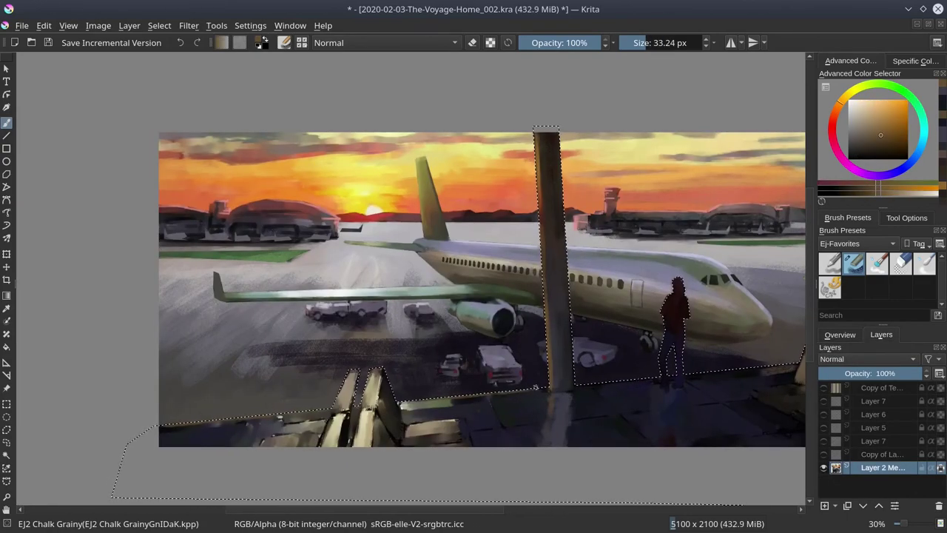
Sample dark green and violet tones, adjust the view and brush size, then save.
mouse_move(709, 366)
mouse_down()
mouse_move(474, 413)
mouse_move(596, 386)
mouse_move(652, 387)
mouse_up()
ctrl+click(800, 149)
key(bracketleft)
key(bracketleft)
key(bracketleft)
key(bracketleft)
key(bracketleft)
key(bracketleft)
key(bracketleft)
key(bracketleft)
key(bracketleft)
ctrl+click(699, 392)
mouse_move(476, 412)
mouse_down()
mouse_move(421, 421)
mouse_move(645, 411)
mouse_up()
key(bracketright)
key(bracketright)
key(bracketright)
key(bracketright)
click(845, 338)
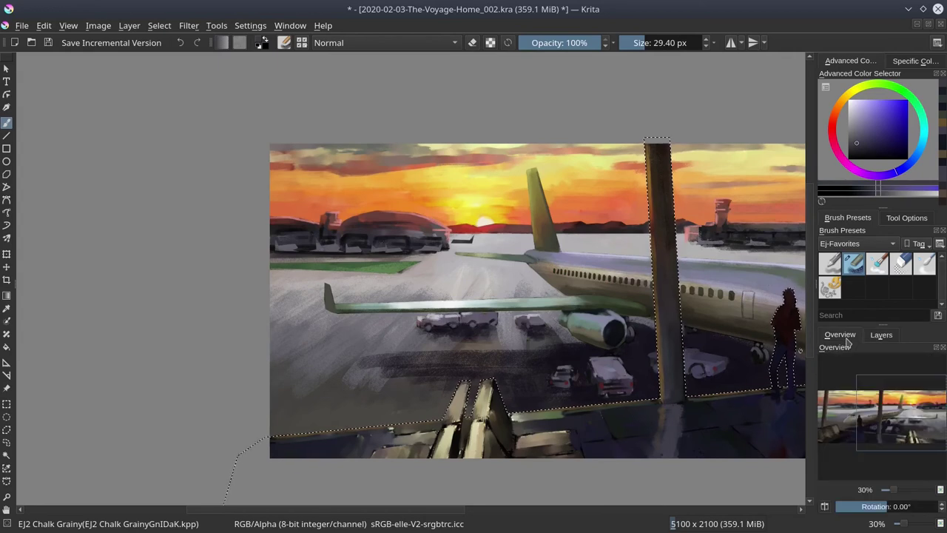
key(ctrl+s)
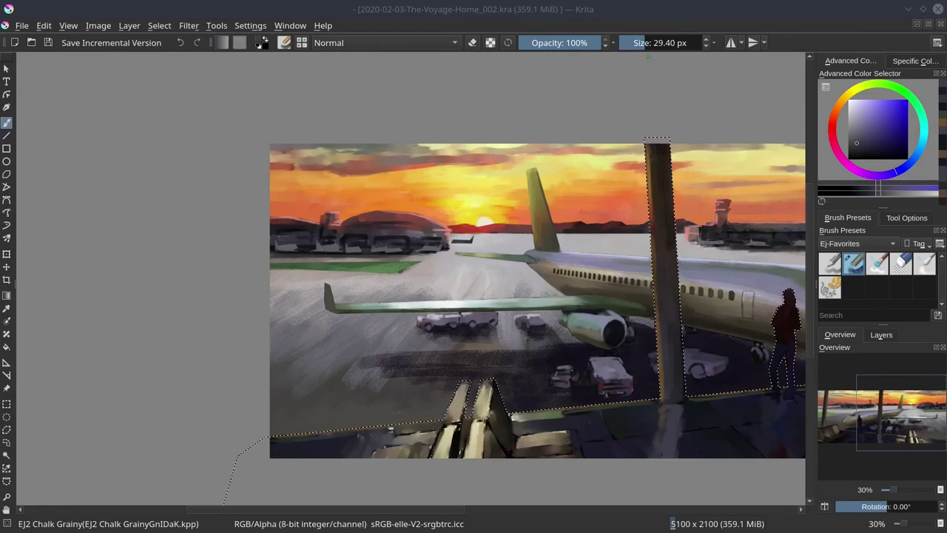
Mirror the canvas and paint yellow strokes near the window pillars and on the foreground seats.
key(m)
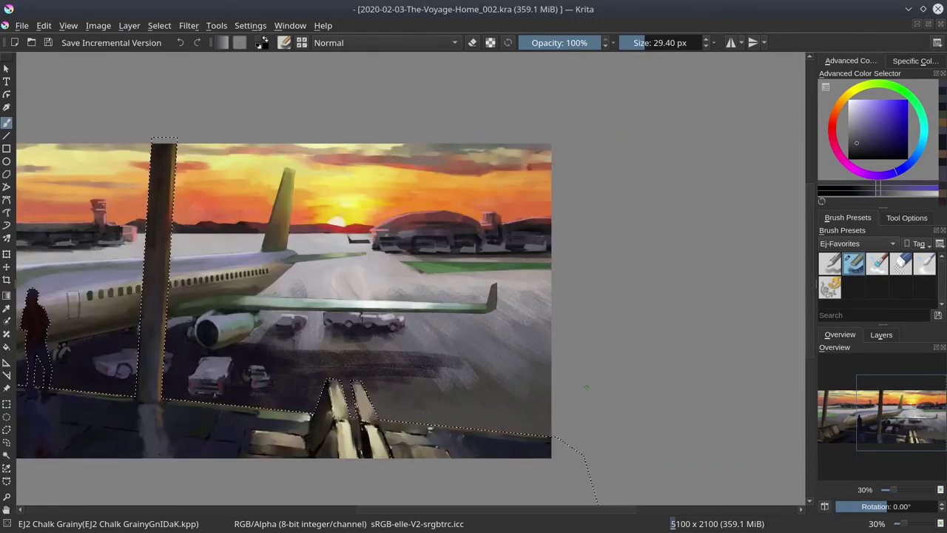
scroll(325, 266, up, 2)
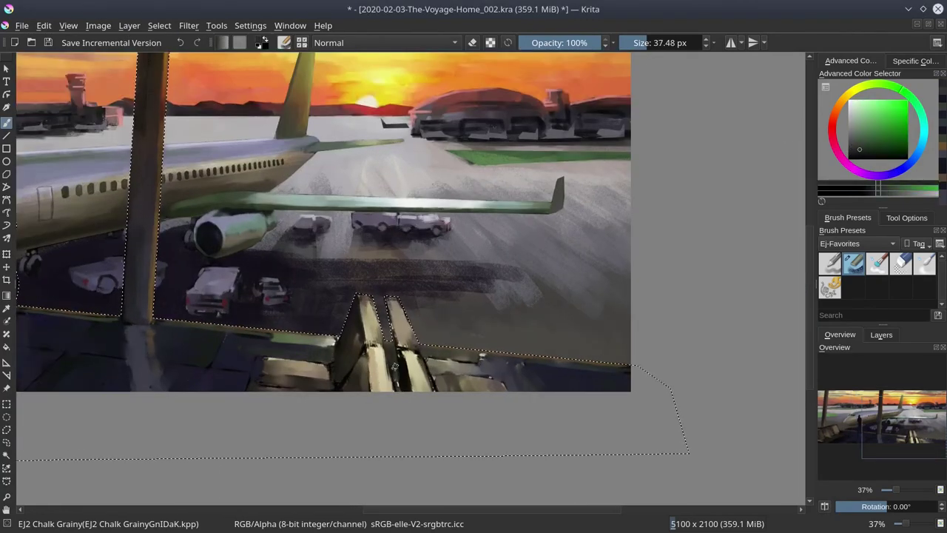
ctrl+click(390, 342)
mouse_move(387, 355)
mouse_down()
mouse_move(385, 388)
mouse_move(364, 385)
mouse_up()
key(bracketleft)
key(bracketleft)
key(bracketleft)
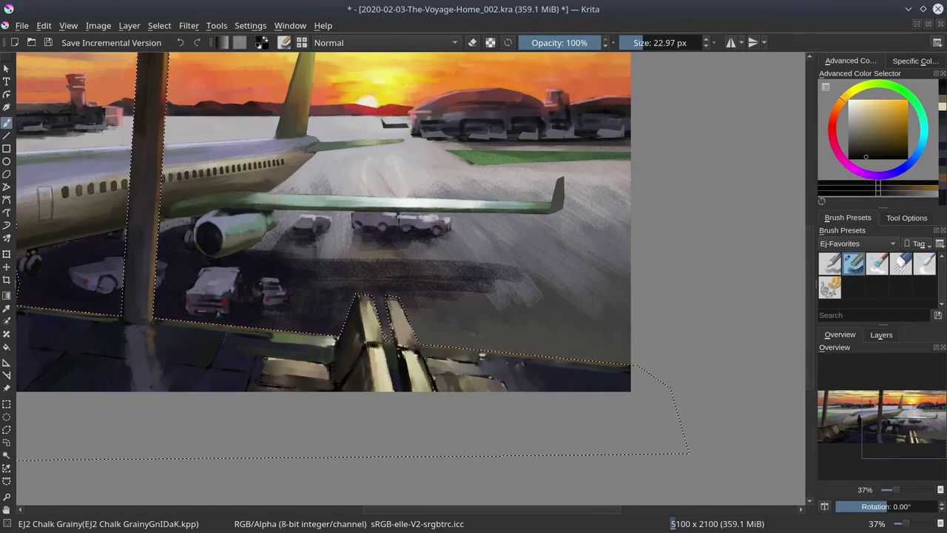
ctrl+click(333, 359)
ctrl+click(333, 359)
key(ctrl+e)
key(bracketright)
key(bracketright)
mouse_move(270, 357)
mouse_down()
mouse_move(249, 382)
mouse_move(287, 392)
mouse_up()
ctrl+click(364, 310)
drag(362, 296, 370, 329)
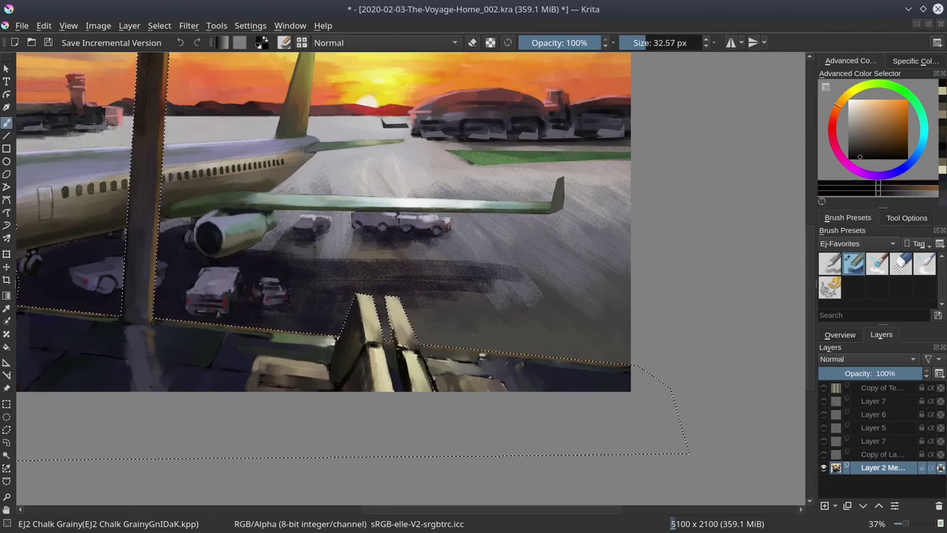
Paint a pale tan highlight along one seat edge and darker strokes along another.
ctrl+click(444, 389)
ctrl+click(451, 383)
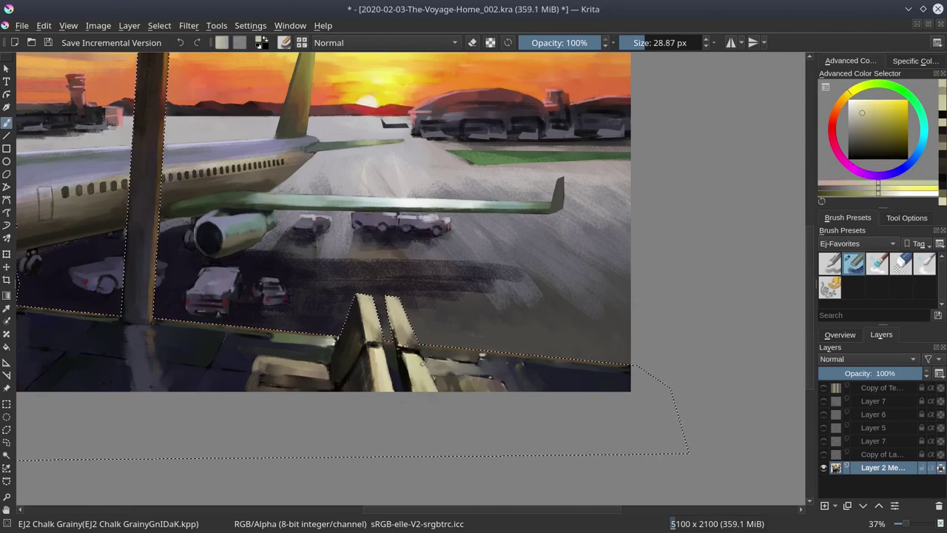
ctrl+click(451, 384)
ctrl+click(451, 381)
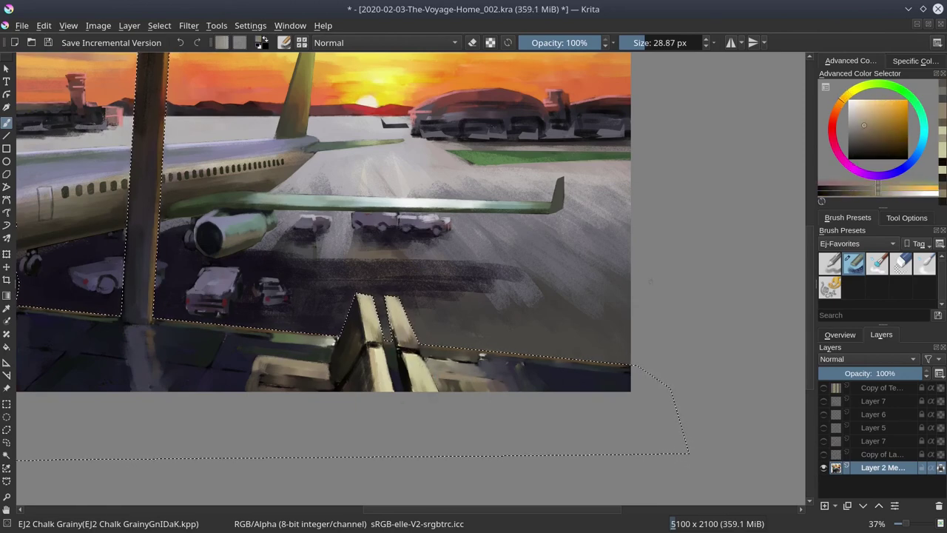
key(bracketleft)
key(bracketleft)
key(bracketleft)
key(bracketleft)
scroll(400, 237, up, 2)
drag(330, 403, 425, 409)
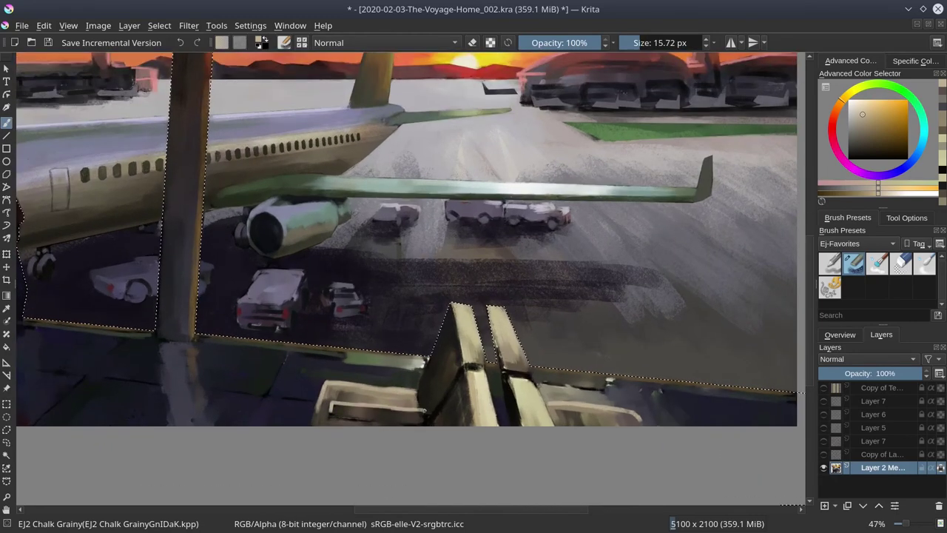
ctrl+click(414, 418)
ctrl+click(415, 418)
key(bracketright)
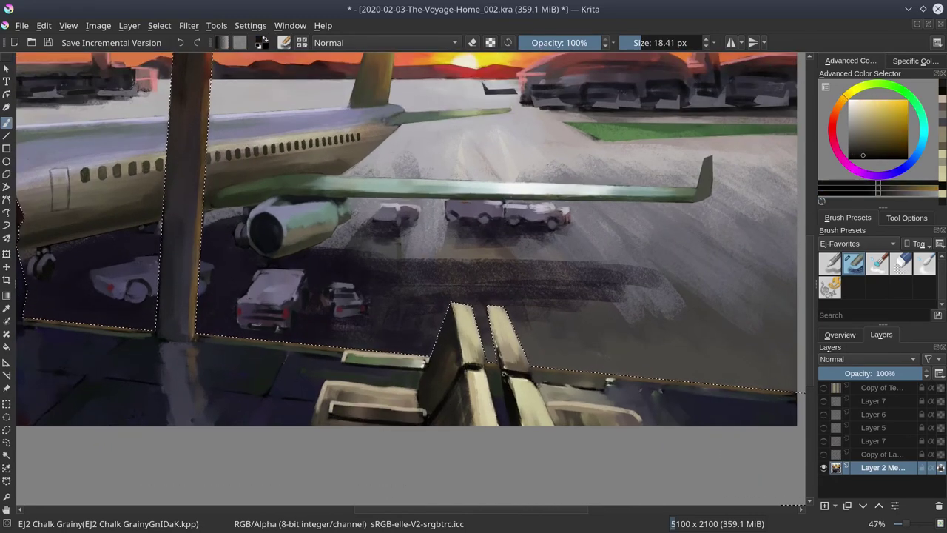
ctrl+click(415, 418)
ctrl+click(608, 381)
ctrl+click(606, 377)
mouse_move(533, 376)
mouse_down()
mouse_move(605, 377)
mouse_move(601, 389)
mouse_move(501, 394)
mouse_up()
Sample blue-grey, olive and peach tones for further seat touch-ups, zoom out and save.
key(bracketright)
ctrl+click(627, 389)
ctrl+click(668, 409)
key(bracketright)
key(bracketright)
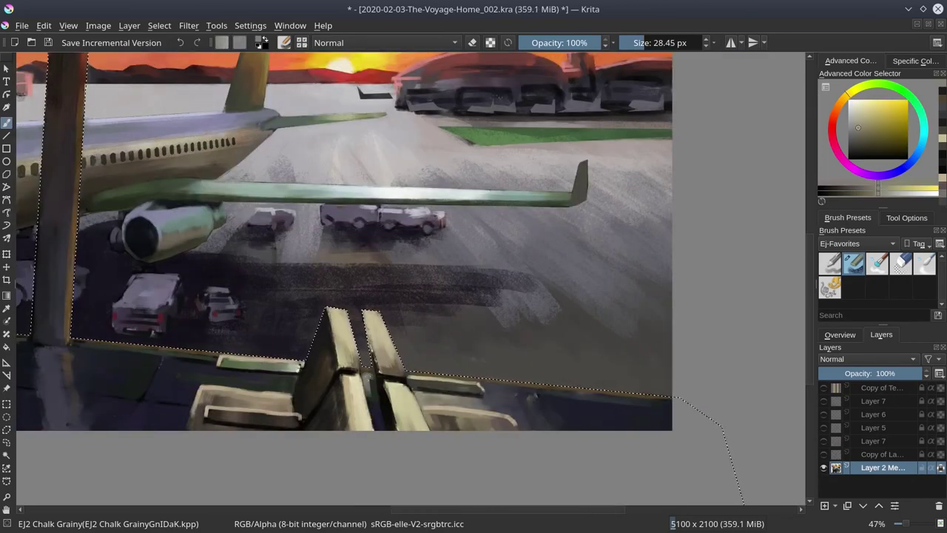
ctrl+click(290, 386)
key(bracketleft)
key(bracketleft)
key(bracketleft)
ctrl+click(415, 374)
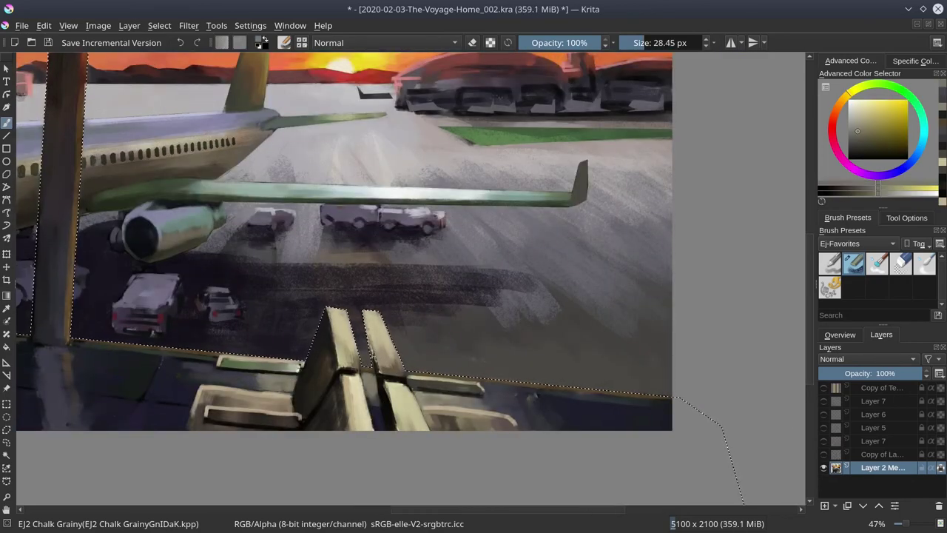
ctrl+click(414, 373)
ctrl+click(212, 355)
ctrl+click(494, 394)
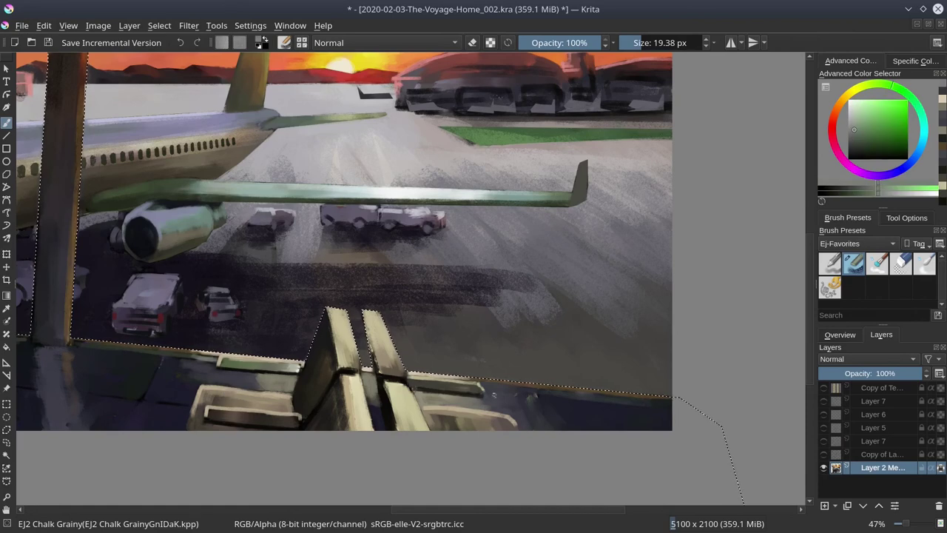
ctrl+click(198, 362)
click(840, 334)
ctrl+click(198, 363)
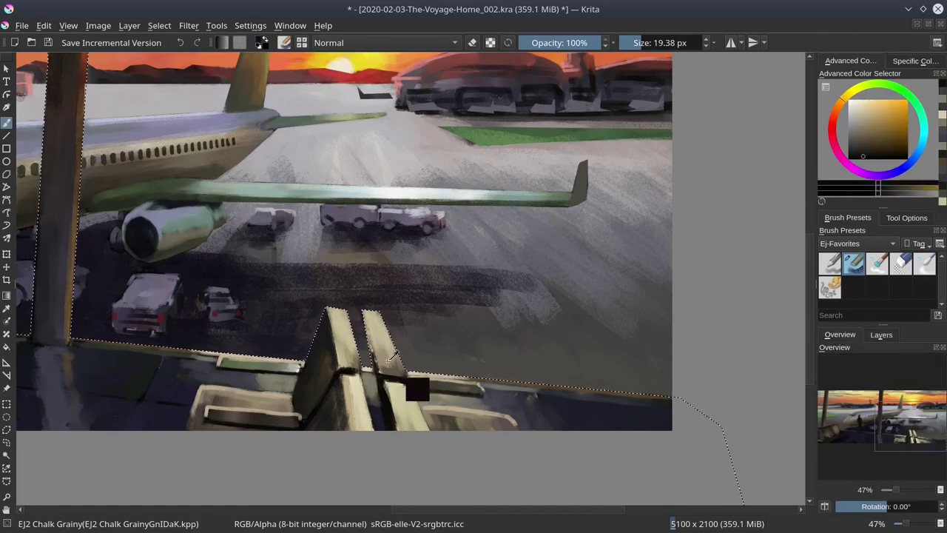
key(bracketleft)
ctrl+click(197, 362)
ctrl+click(197, 362)
key(minus)
key(minus)
key(minus)
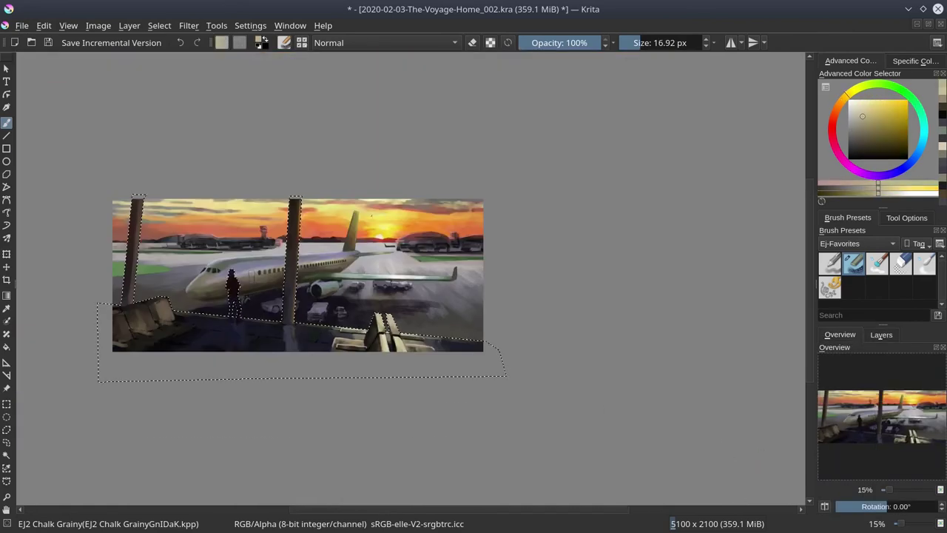
key(ctrl+s)
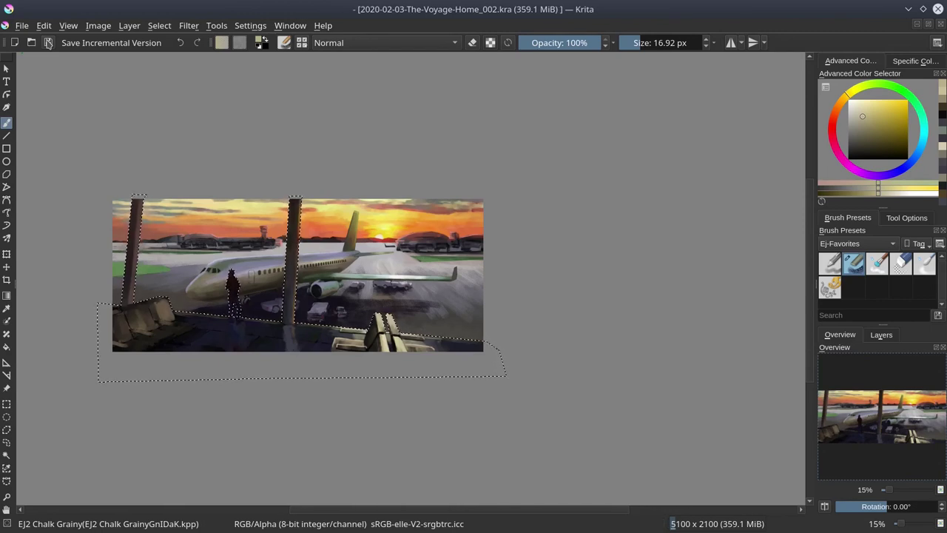
Lighten the floor below the woman with a large Color Dodge stroke and save.
key(slash)
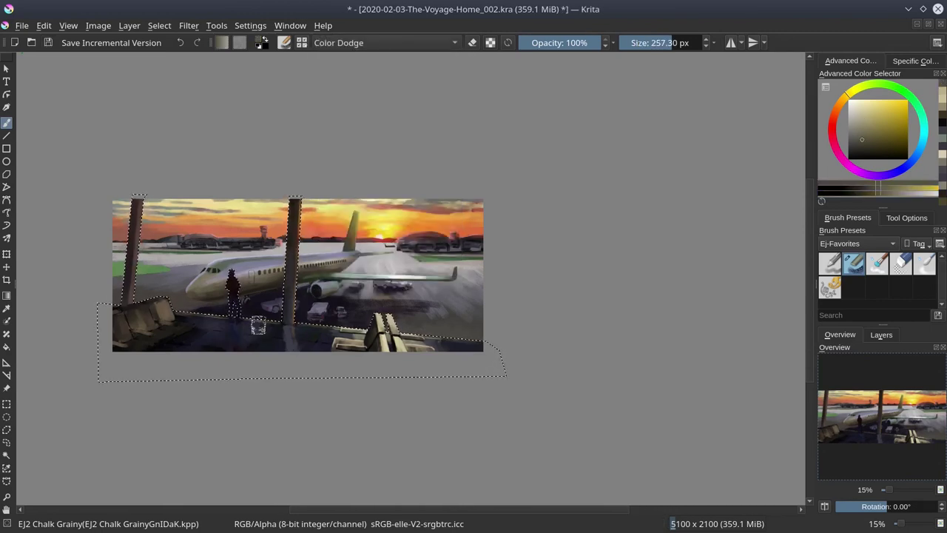
drag(224, 324, 213, 325)
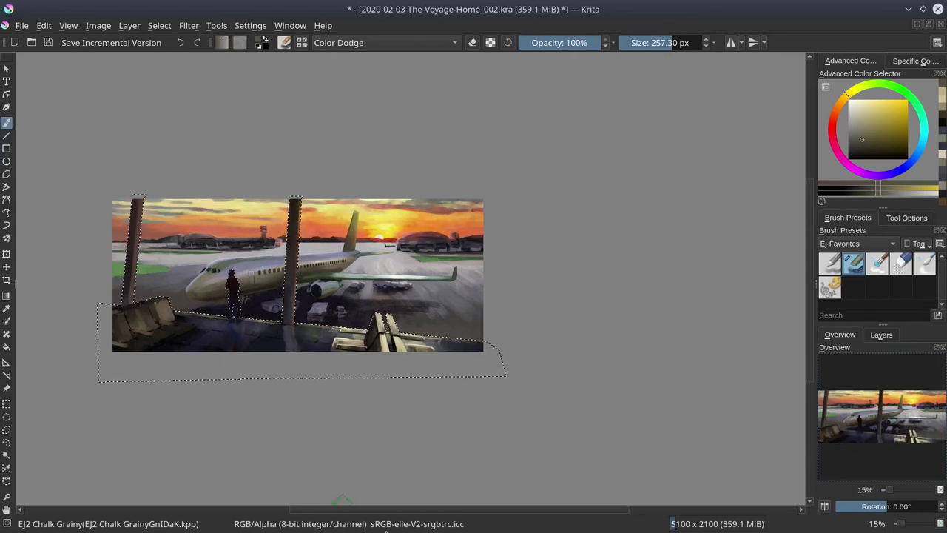
key(ctrl+s)
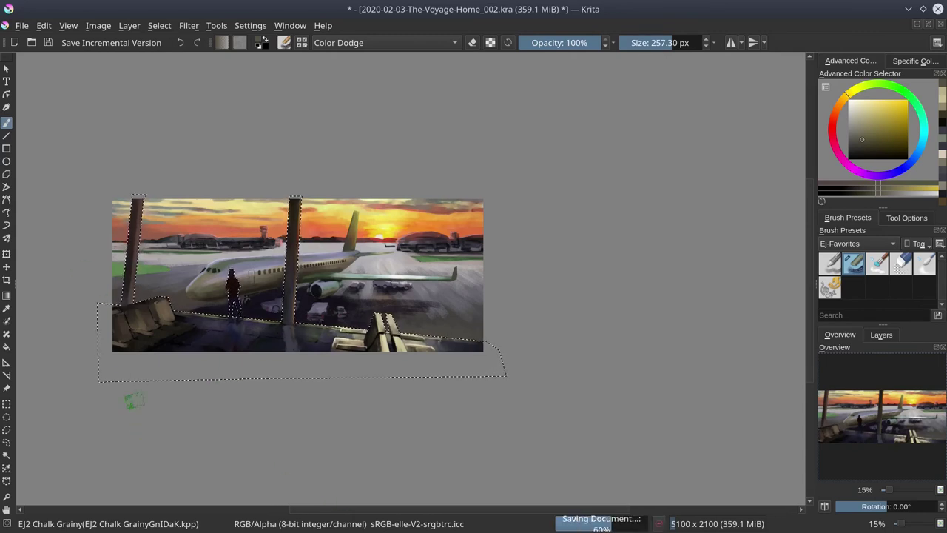
Return to normal blending and repaint the bench top and front in sampled bench colour.
scroll(127, 334, up, 5)
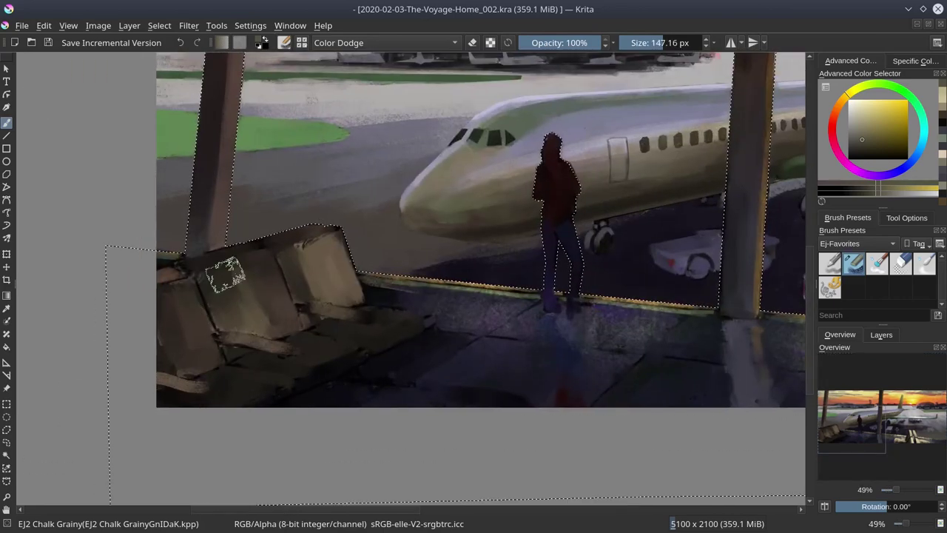
ctrl+click(347, 255)
key(alt+shift+n)
key(bracketright)
ctrl+click(202, 271)
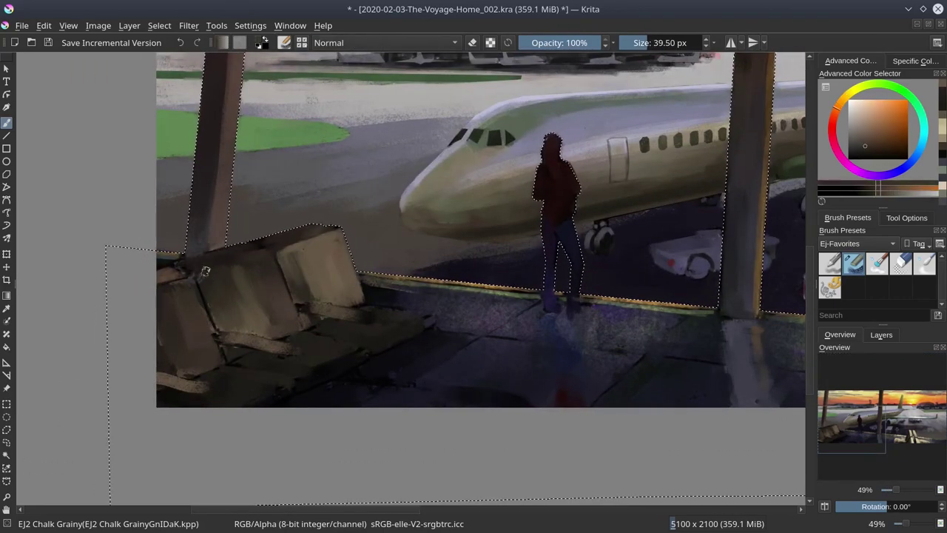
mouse_move(203, 271)
mouse_down()
mouse_move(259, 268)
mouse_move(163, 311)
mouse_up()
Re-sample bench, orange-brown and dark blue tones from the seats, adjusting brush size.
ctrl+click(268, 257)
key(bracketleft)
key(bracketleft)
key(bracketleft)
key(bracketleft)
key(bracketleft)
key(bracketleft)
key(bracketleft)
key(bracketleft)
key(bracketleft)
key(bracketleft)
key(bracketleft)
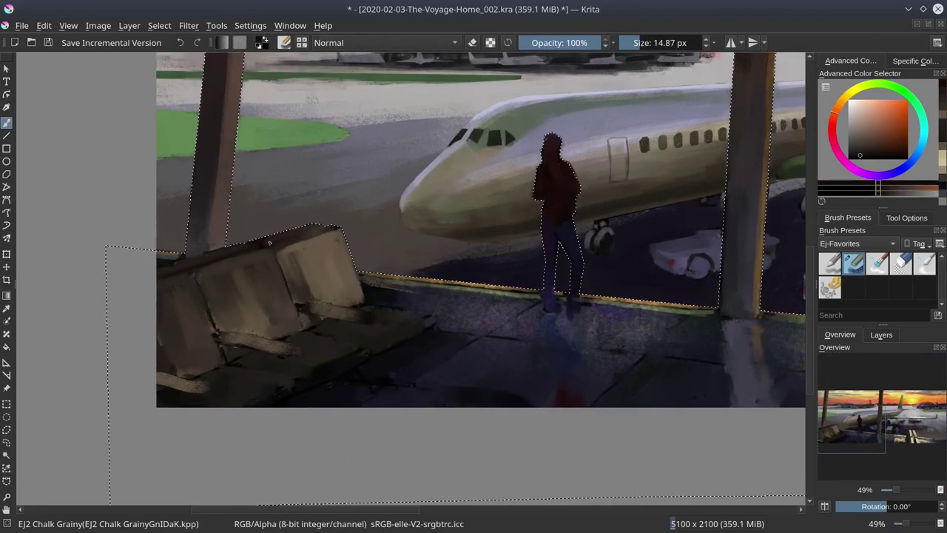
key(bracketright)
key(bracketright)
key(bracketright)
key(bracketright)
key(bracketright)
key(bracketright)
key(bracketright)
key(bracketright)
key(bracketright)
key(bracketright)
key(bracketright)
ctrl+click(255, 292)
ctrl+click(238, 356)
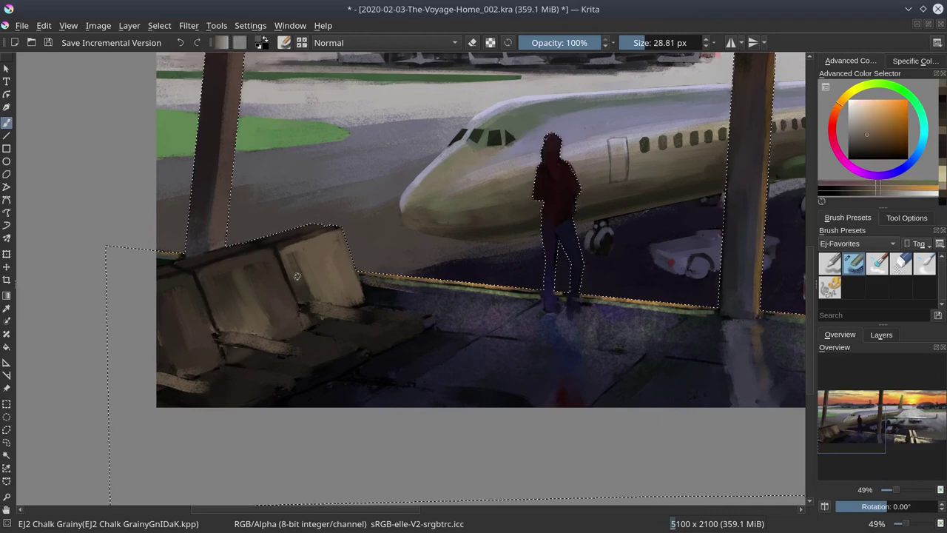
key(bracketright)
key(bracketright)
key(bracketright)
key(bracketright)
key(bracketright)
key(bracketright)
key(bracketright)
key(bracketright)
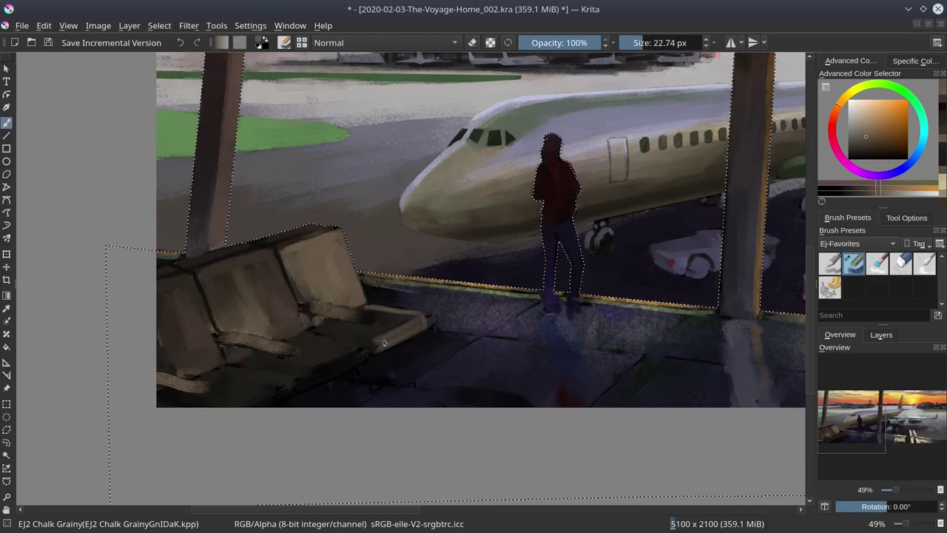
key(bracketleft)
key(bracketleft)
key(bracketleft)
key(bracketleft)
key(bracketleft)
key(bracketleft)
key(bracketleft)
key(bracketleft)
key(bracketleft)
ctrl+click(307, 365)
Paint a light tan highlight along the chair armrest with a roughly 14 px brush.
ctrl+click(268, 377)
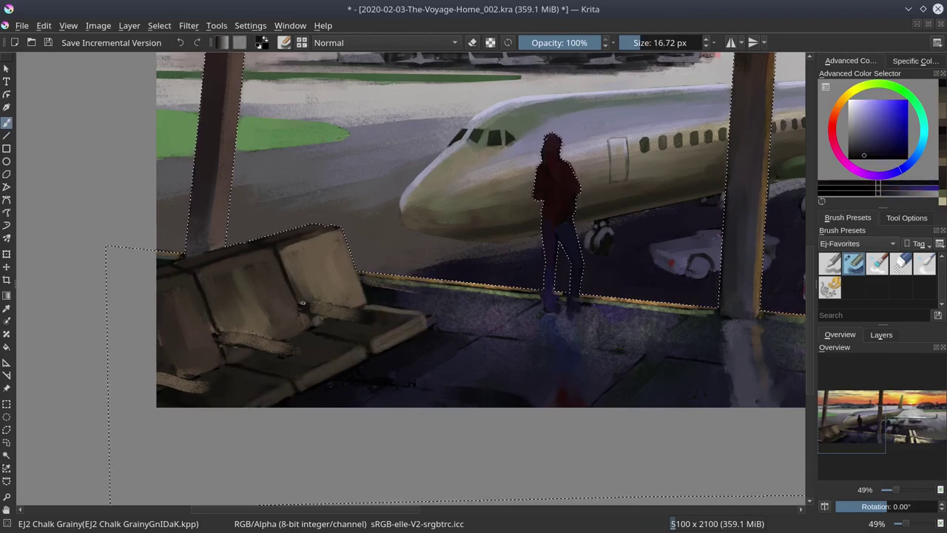
ctrl+click(237, 351)
ctrl+click(282, 340)
key(bracketleft)
key(bracketleft)
key(bracketleft)
key(bracketleft)
key(bracketleft)
key(bracketleft)
key(bracketleft)
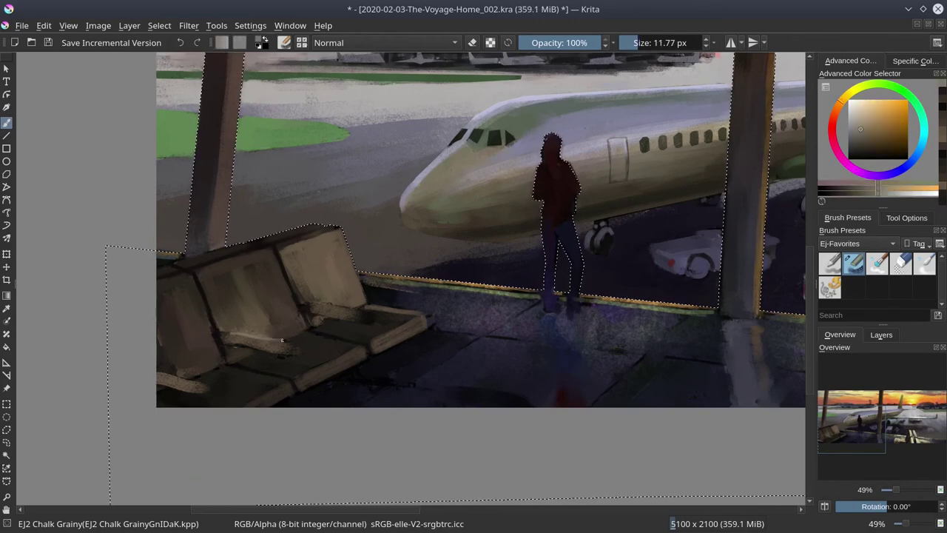
ctrl+click(340, 311)
key(bracketleft)
key(bracketleft)
key(bracketleft)
key(bracketleft)
key(bracketleft)
key(bracketleft)
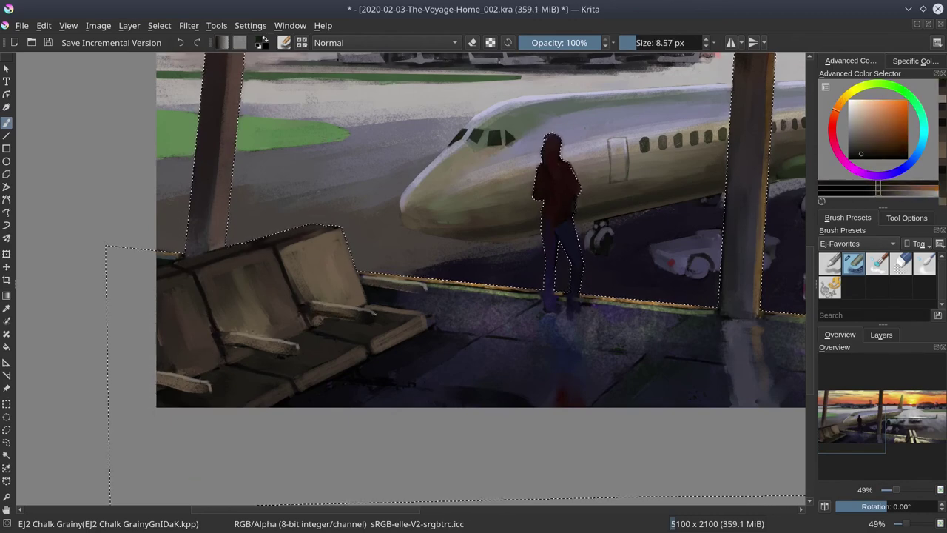
ctrl+click(348, 309)
key(bracketright)
key(bracketright)
key(bracketright)
key(bracketright)
key(bracketright)
key(bracketright)
key(bracketright)
key(bracketright)
key(bracketright)
drag(304, 316, 370, 306)
Shade the seats using sampled dark magenta, dark warm grey and pale muted tones.
ctrl+click(390, 313)
ctrl+click(341, 318)
key(bracketright)
key(bracketright)
key(bracketright)
key(bracketright)
key(bracketright)
key(bracketright)
key(bracketright)
key(bracketright)
key(bracketright)
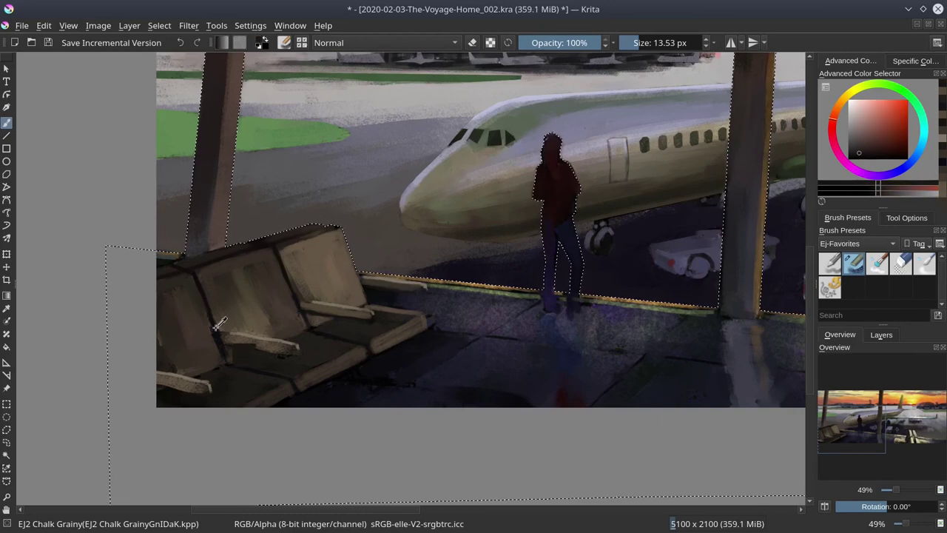
ctrl+click(244, 348)
ctrl+click(233, 336)
ctrl+click(208, 387)
ctrl+click(234, 421)
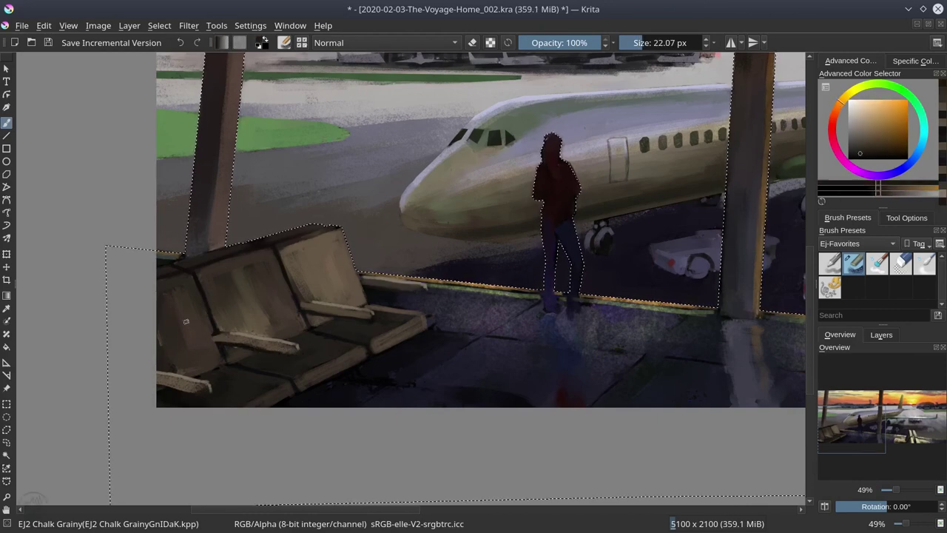
key(bracketleft)
key(bracketleft)
key(bracketleft)
key(bracketleft)
key(bracketleft)
key(bracketleft)
key(bracketleft)
key(bracketleft)
key(bracketleft)
key(bracketleft)
key(bracketleft)
key(bracketleft)
key(bracketleft)
key(bracketleft)
key(bracketleft)
key(bracketleft)
key(bracketleft)
ctrl+click(289, 285)
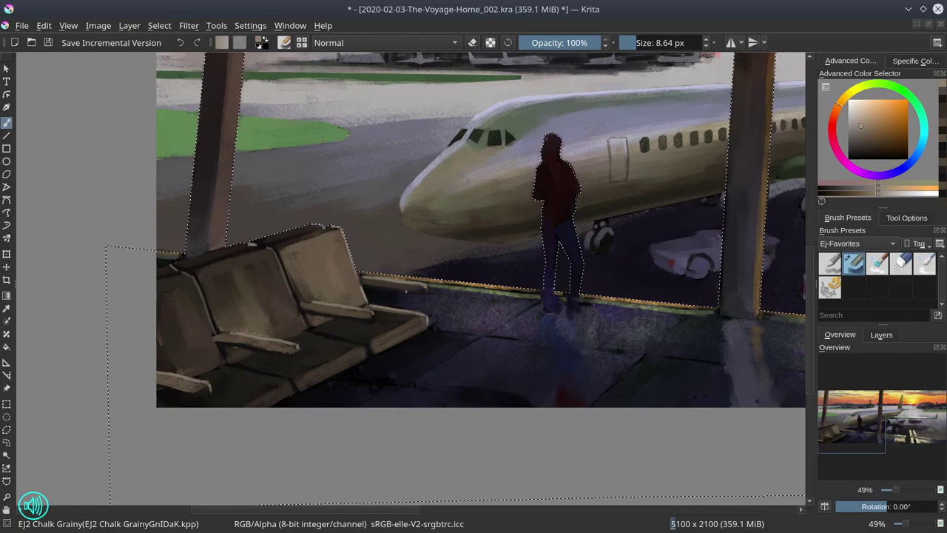
key(bracketright)
key(bracketright)
key(bracketright)
key(bracketright)
key(bracketright)
key(bracketright)
key(bracketright)
key(bracketright)
key(bracketright)
key(bracketright)
key(bracketright)
key(bracketright)
Check the right side, pick darker blues with a 48 px brush, and save.
ctrl+click(392, 349)
mouse_move(402, 267)
mouse_down()
mouse_move(44, 296)
mouse_move(325, 311)
mouse_up()
key(bracketright)
key(bracketright)
key(bracketright)
key(bracketright)
key(bracketright)
key(bracketright)
key(bracketright)
key(bracketright)
key(bracketright)
ctrl+click(455, 333)
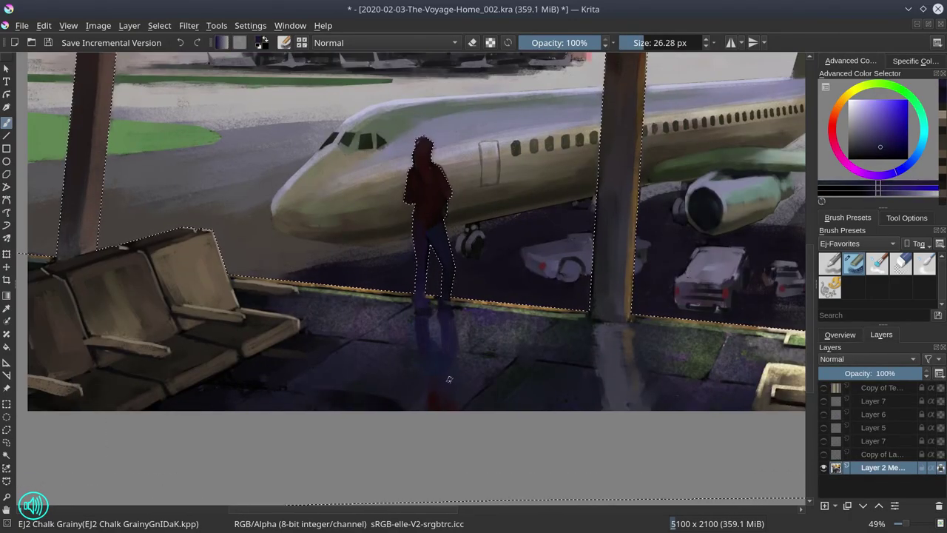
key(bracketright)
key(bracketright)
key(bracketright)
key(bracketright)
key(bracketright)
key(bracketright)
key(bracketright)
key(bracketright)
key(bracketright)
key(bracketright)
key(bracketright)
key(bracketright)
ctrl+click(285, 386)
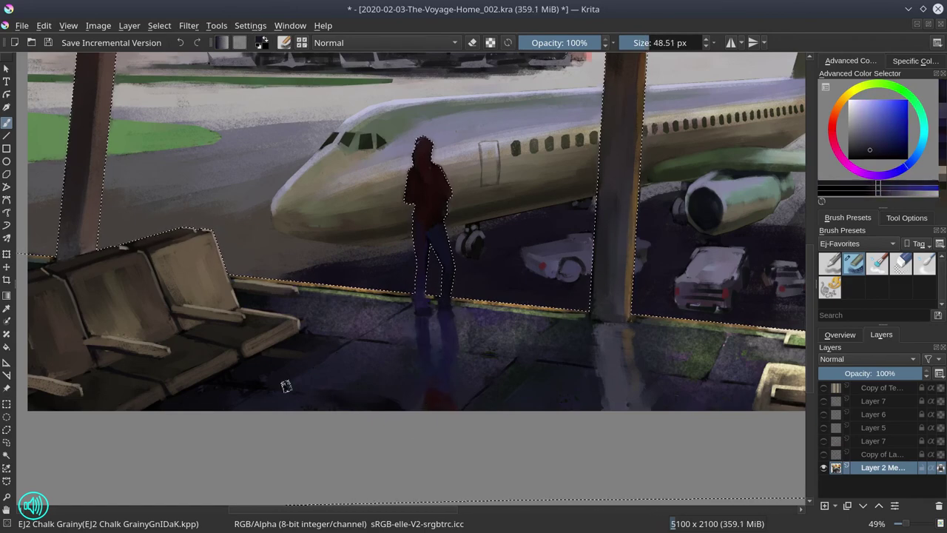
key(ctrl+s)
scroll(465, 320, down, 4)
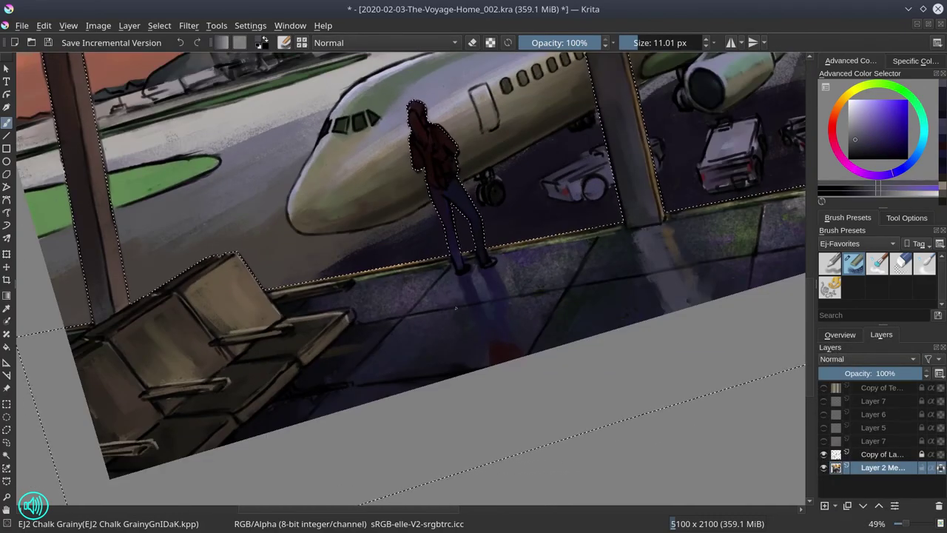
Set the brush to about 11 px, swap to yellow, and reset the view.
key(bracketleft)
key(bracketleft)
key(bracketleft)
key(bracketleft)
key(bracketleft)
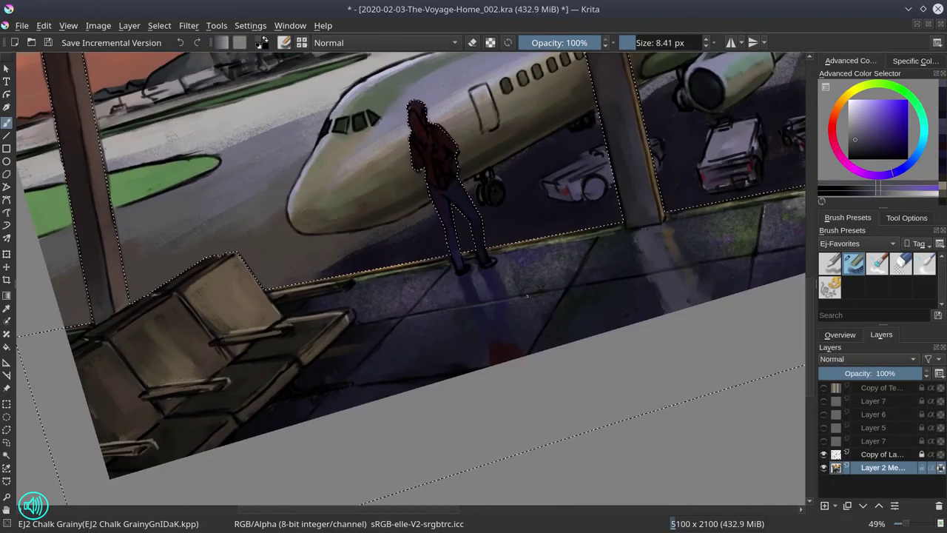
key(bracketright)
key(bracketright)
key(bracketright)
key(bracketright)
key(bracketright)
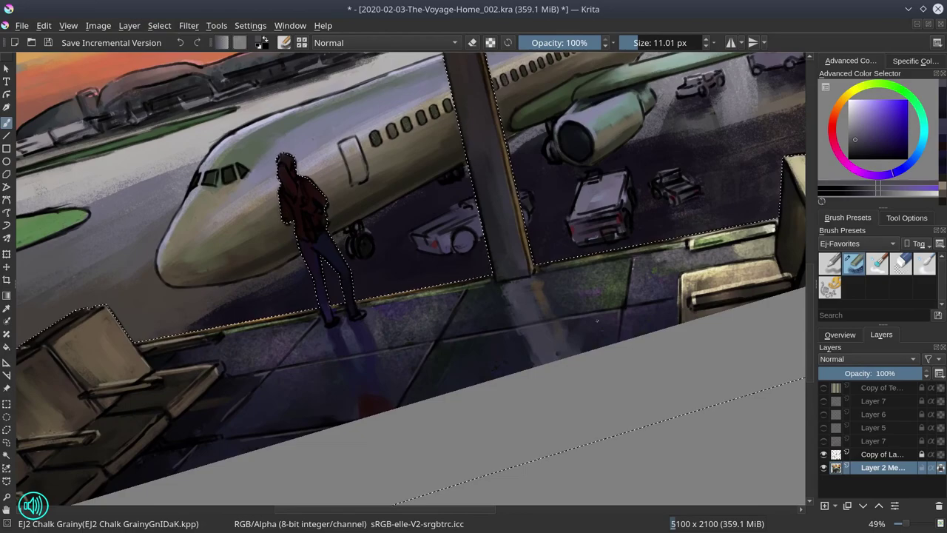
key(x)
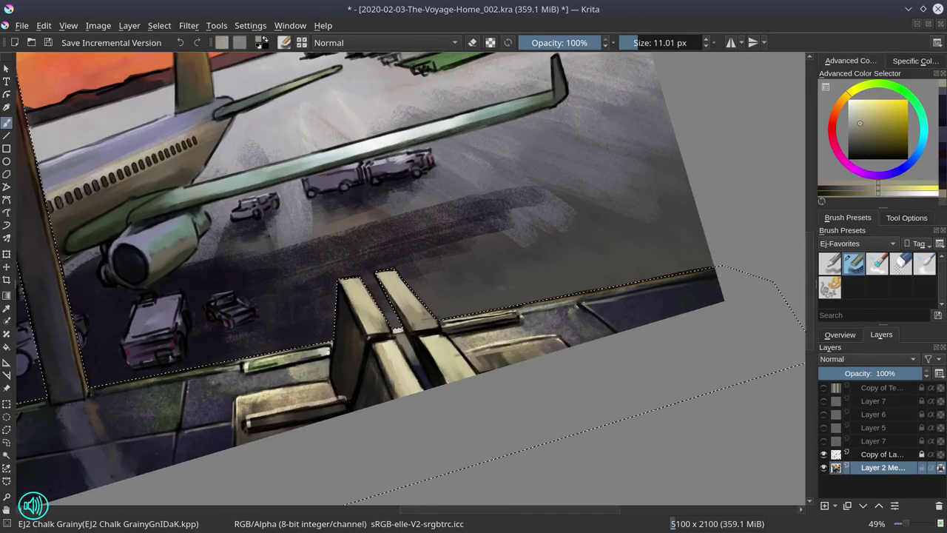
key(5)
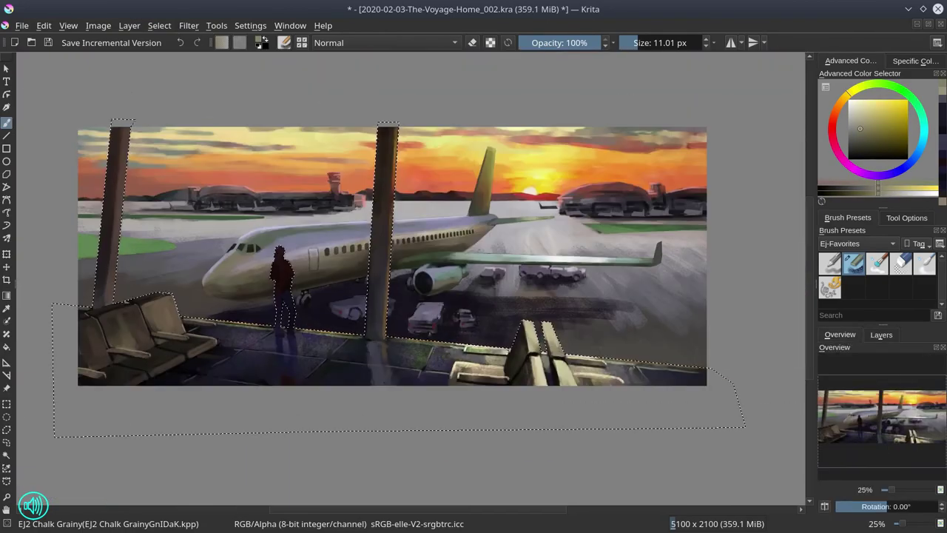
Deselect with Ctrl+Shift+A, zoom far out to judge the painting, and save.
key(ctrl+shift+a)
key(minus)
key(minus)
key(minus)
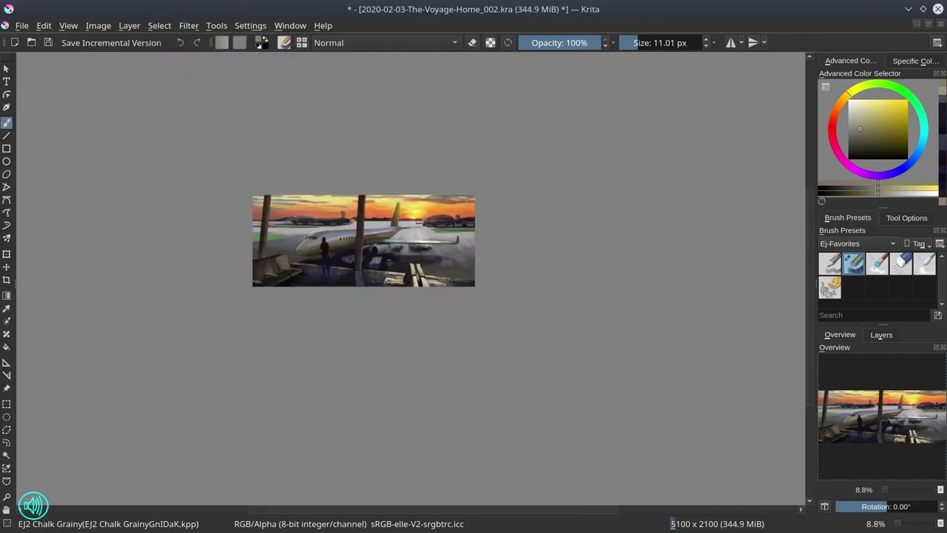
key(ctrl+s)
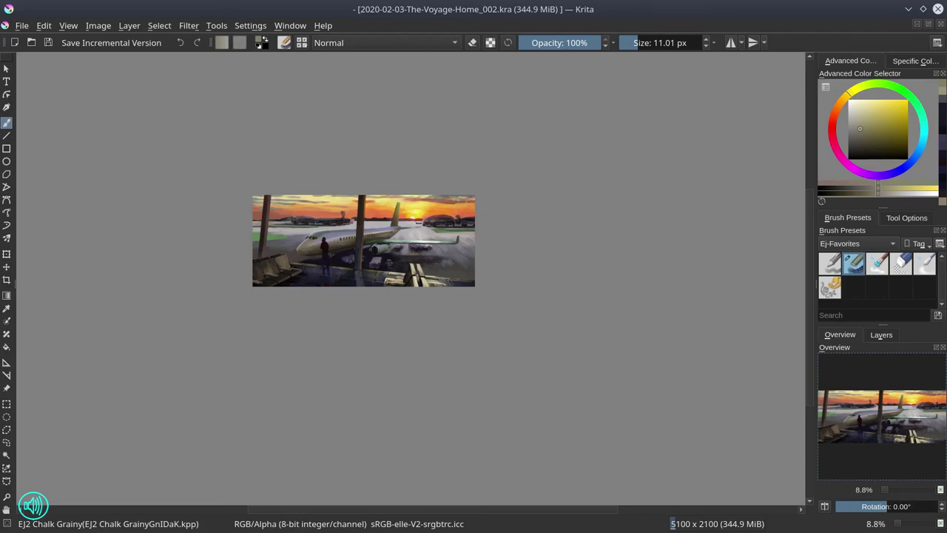
scroll(318, 246, up, 10)
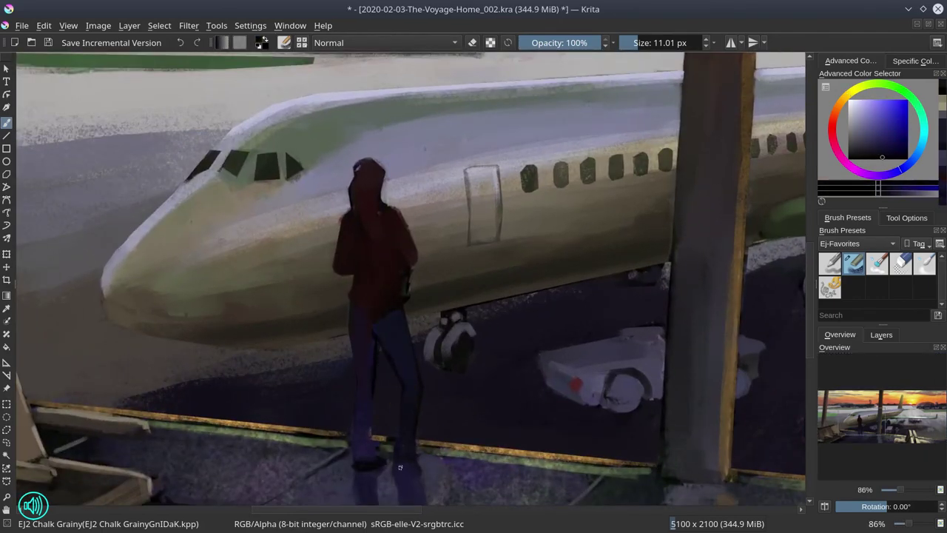
Paint a light edge along the woman's left leg and darken the grey patch beside it.
ctrl+click(419, 463)
key(bracketleft)
drag(354, 437, 355, 339)
key(bracketright)
key(bracketright)
drag(411, 344, 407, 361)
ctrl+click(402, 384)
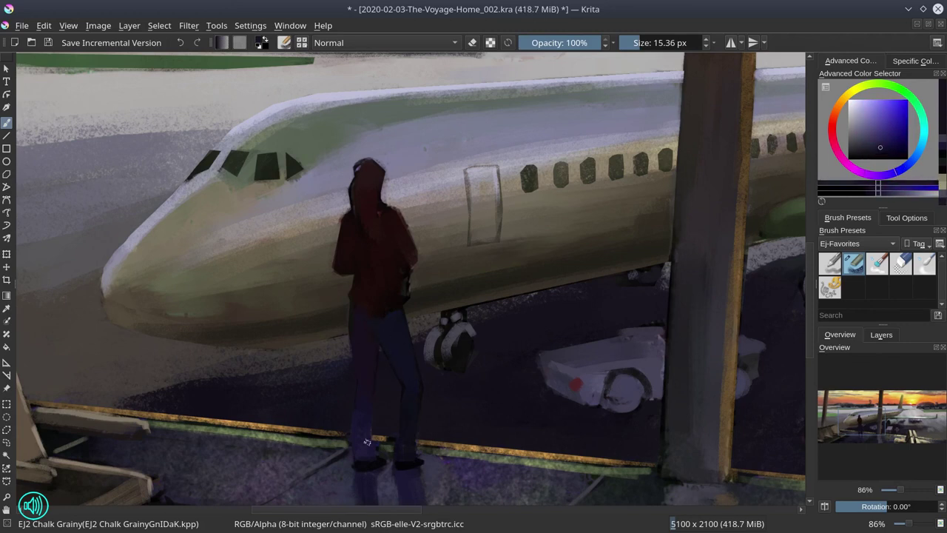
key(bracketleft)
Paint light pinkish hair strands over her head and down her back.
ctrl+click(346, 219)
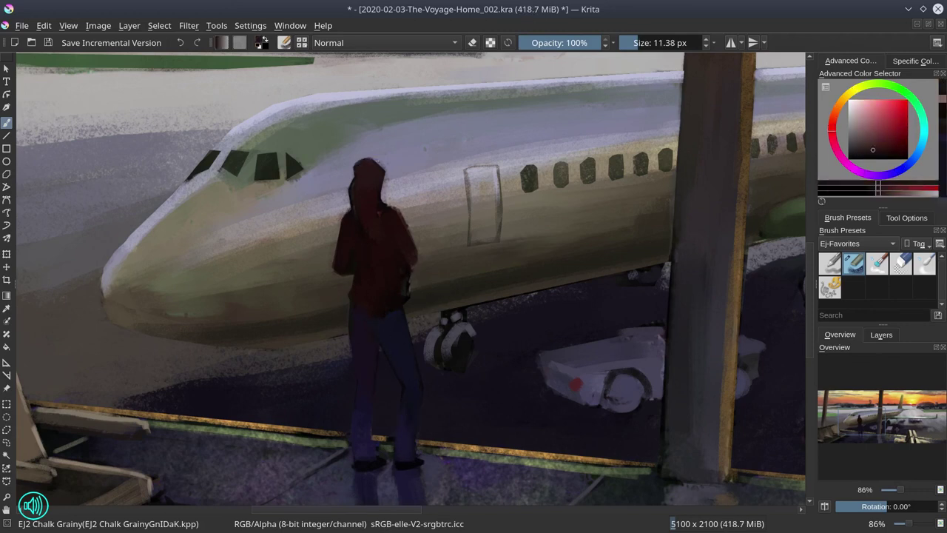
ctrl+click(403, 227)
key(l)
key(l)
drag(364, 176, 375, 233)
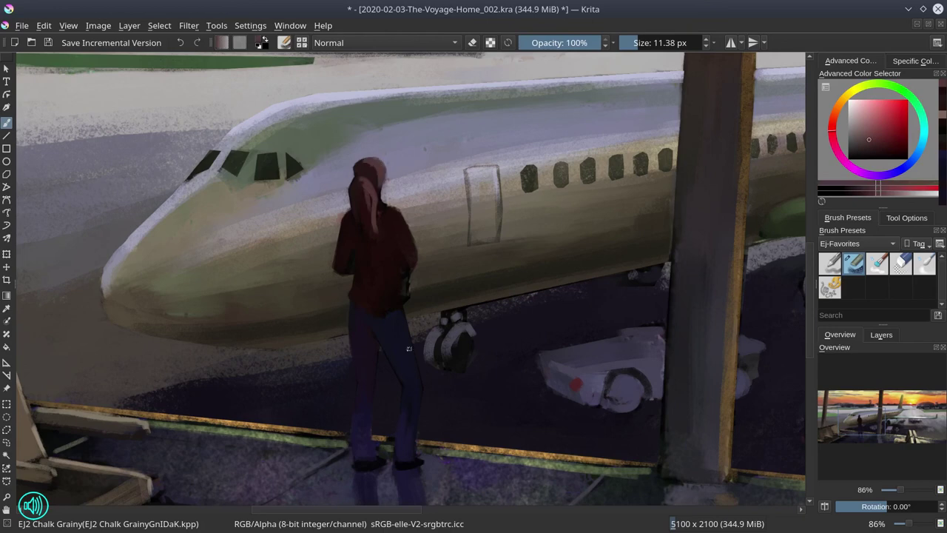
key(l)
key(bracketleft)
drag(391, 199, 396, 212)
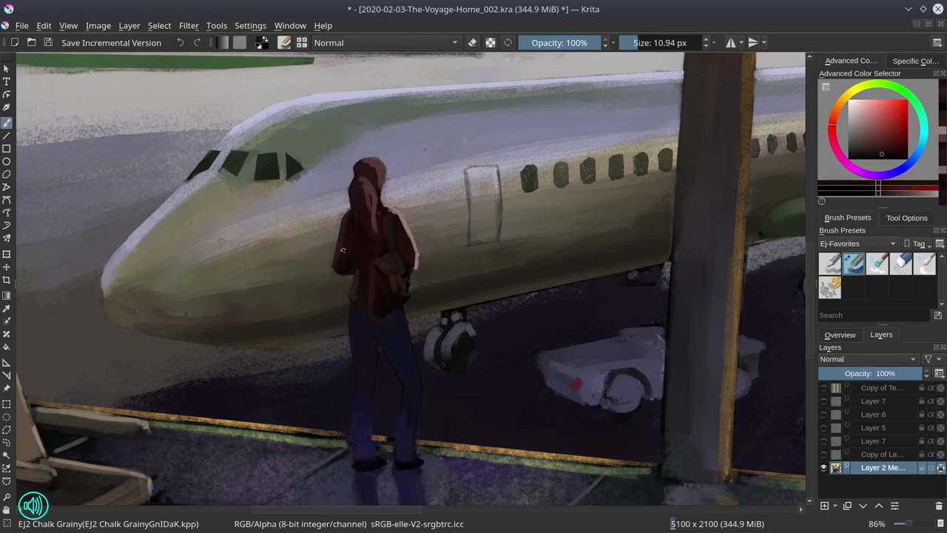
Add thin blue-grey strokes near the woman's legs with a roughly 7 px brush.
ctrl+click(404, 310)
key(bracketleft)
ctrl+click(408, 311)
key(bracketleft)
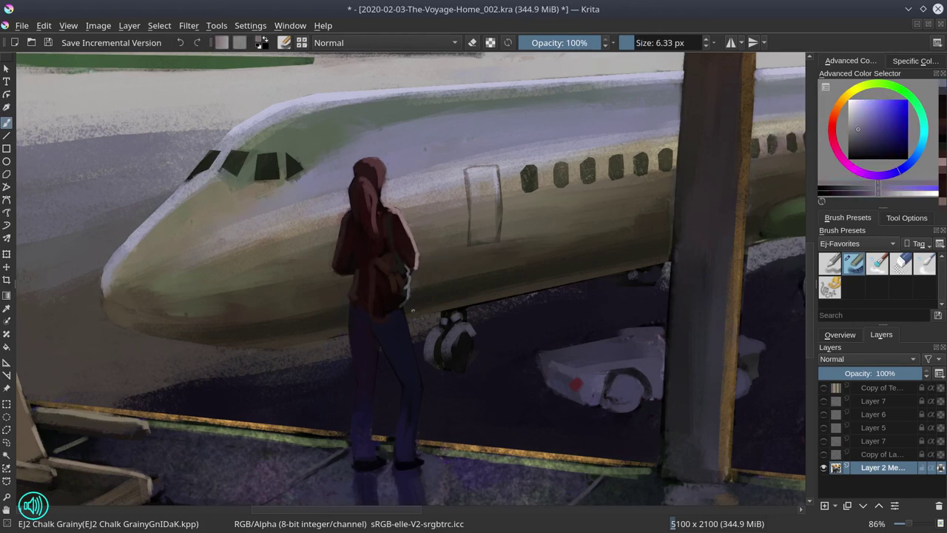
drag(421, 379, 416, 451)
drag(378, 350, 375, 452)
Save an incremental version, review the painting zoomed in and out, then save again.
scroll(466, 373, down, 8)
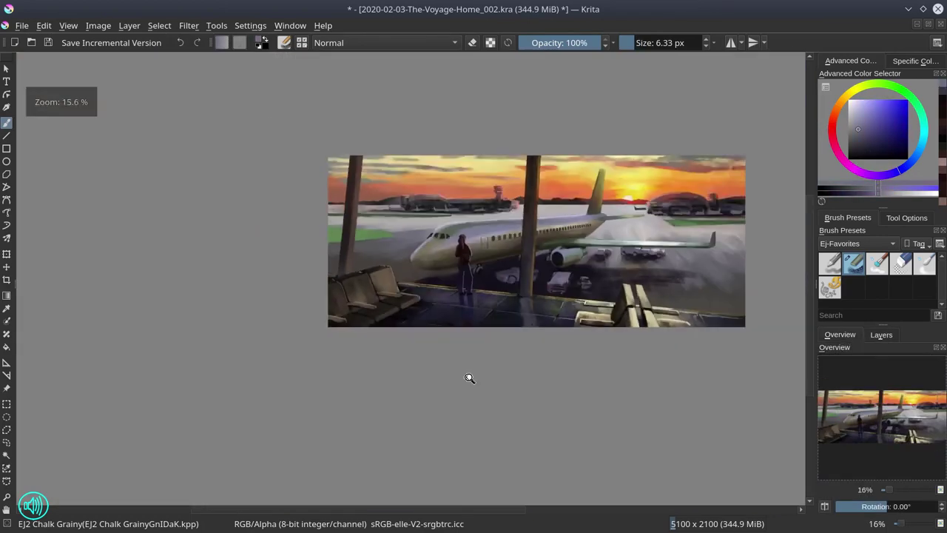
click(74, 42)
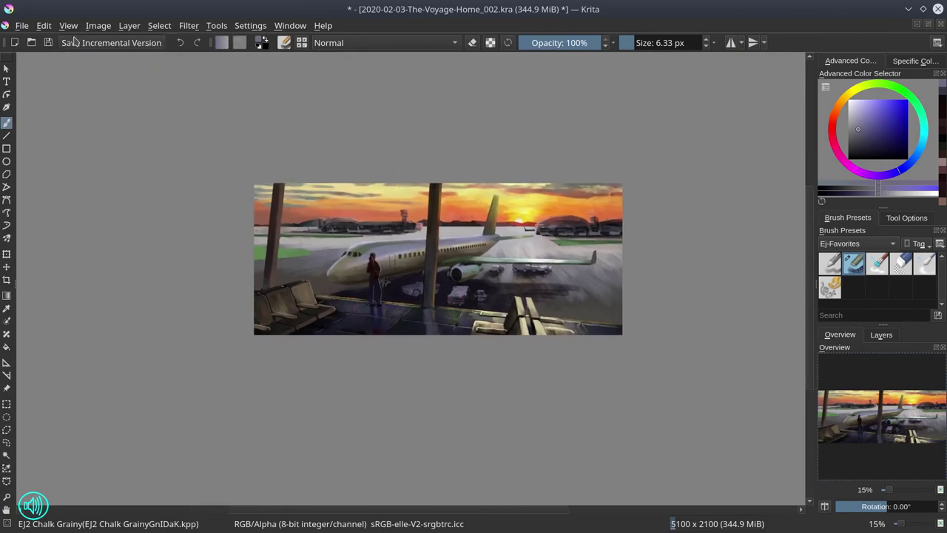
scroll(382, 270, up, 10)
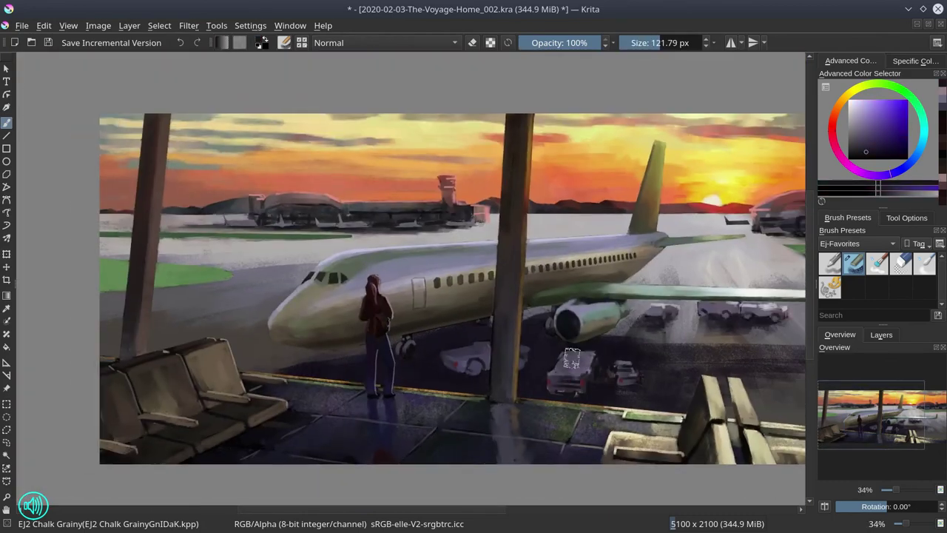
scroll(522, 309, down, 2)
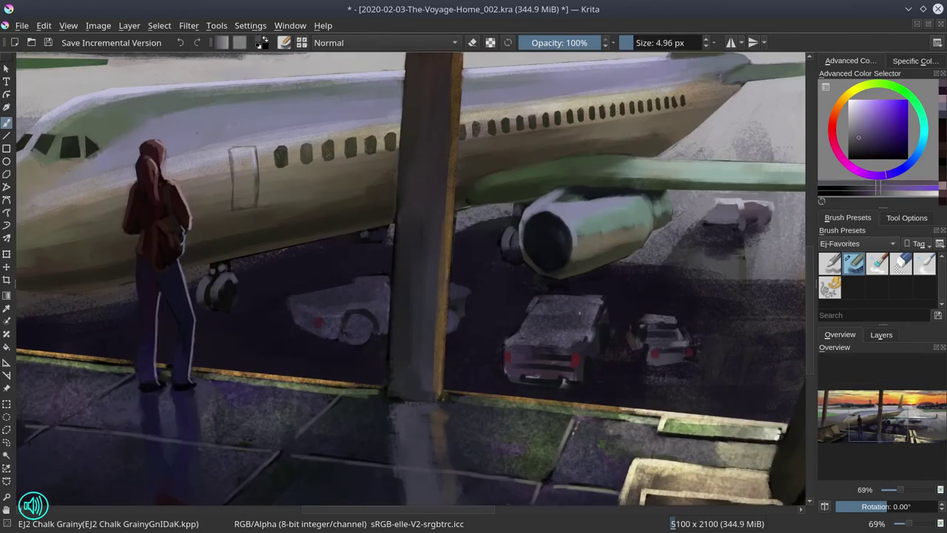
scroll(387, 279, down, 6)
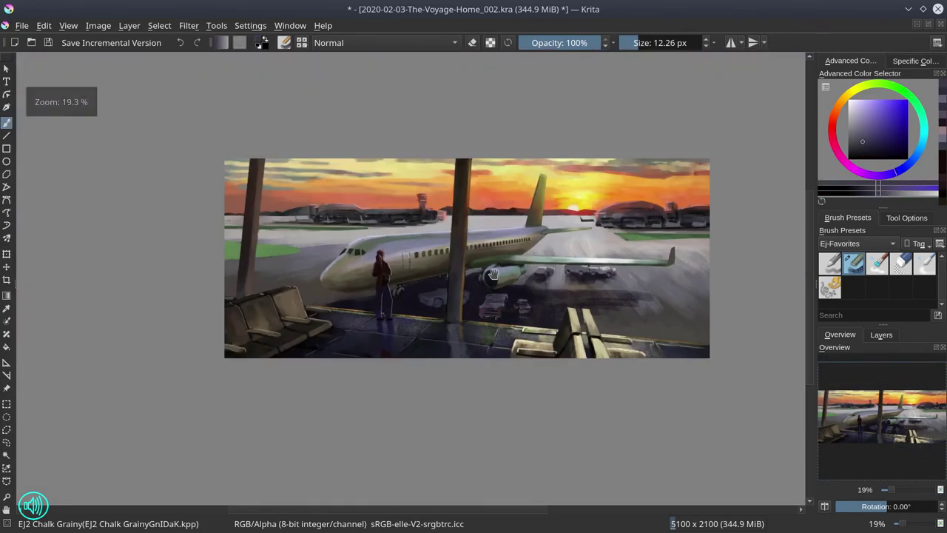
key(ctrl+s)
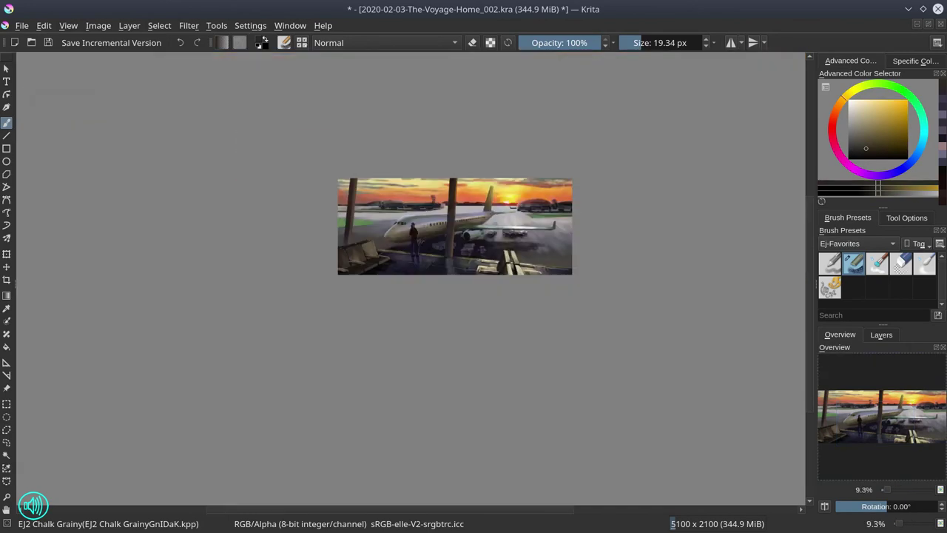
key(ctrl+s)
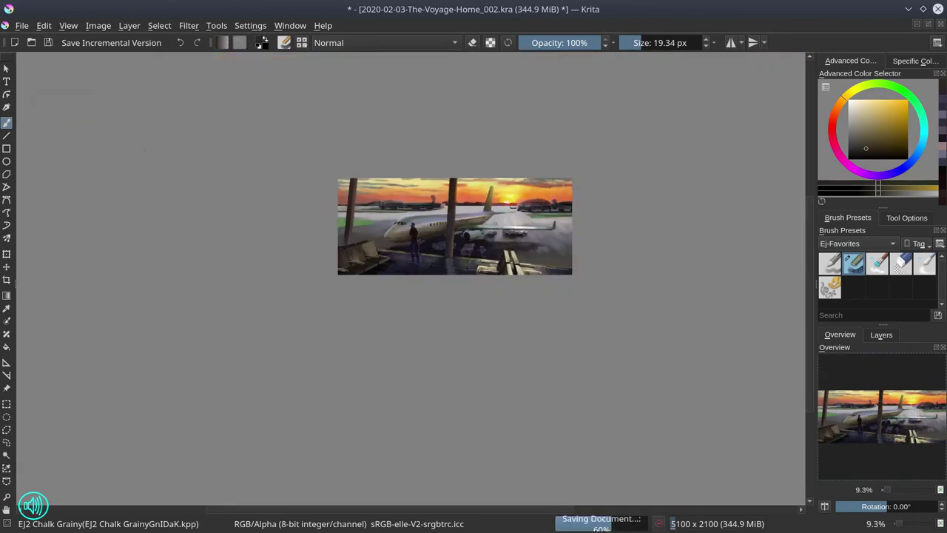